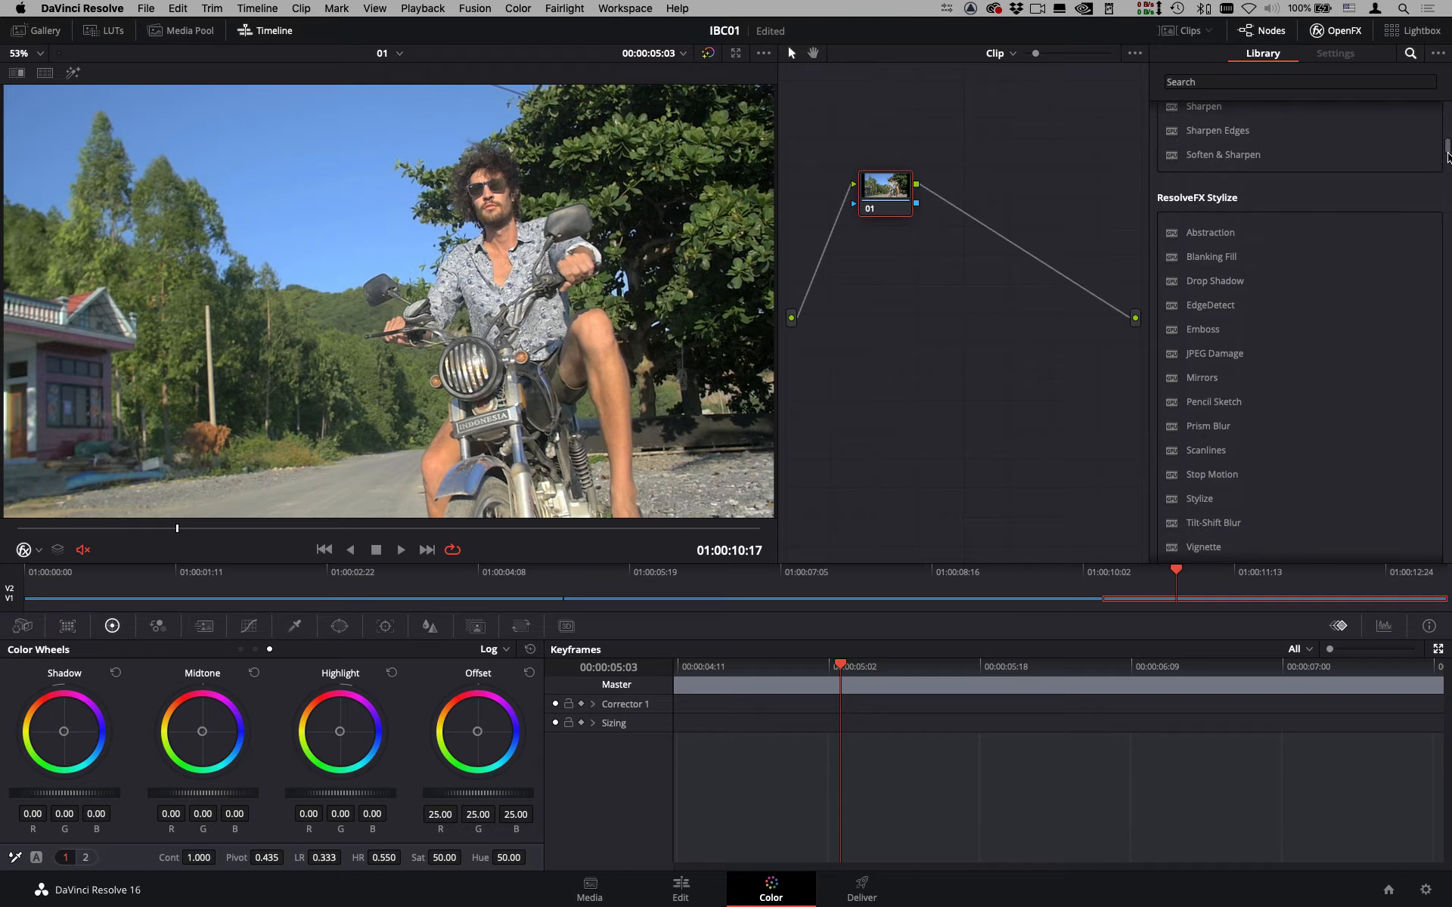
# Search the OpenFX library for "brows", apply BCC FX Browser to node 01 and open its FX Browser.
pyautogui.moveTo(1448, 157); pyautogui.dragTo(1324, 181)
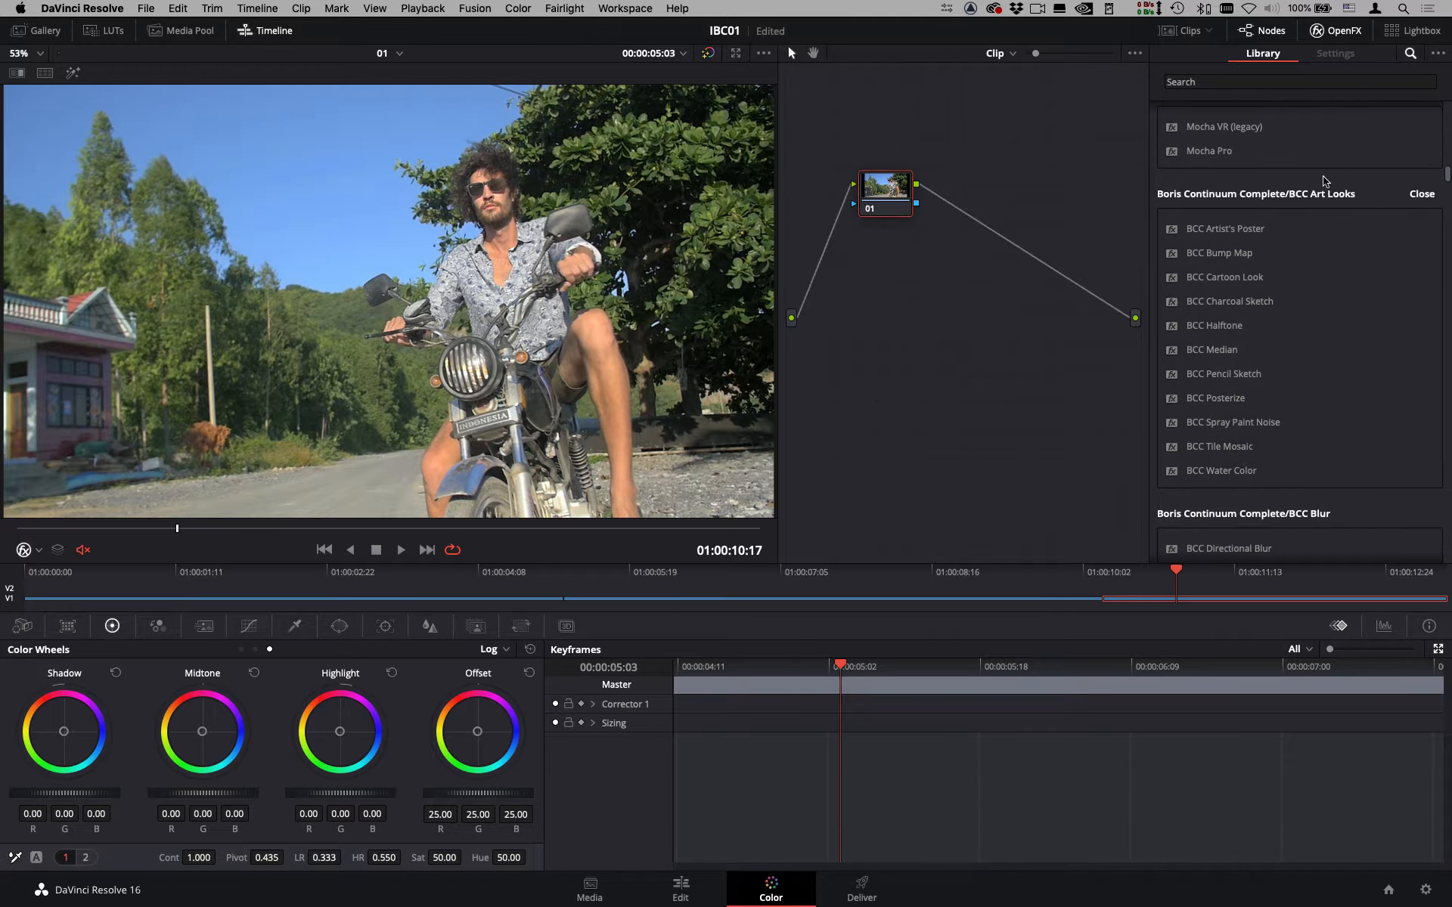
pyautogui.scroll(-5, 1278, 257)
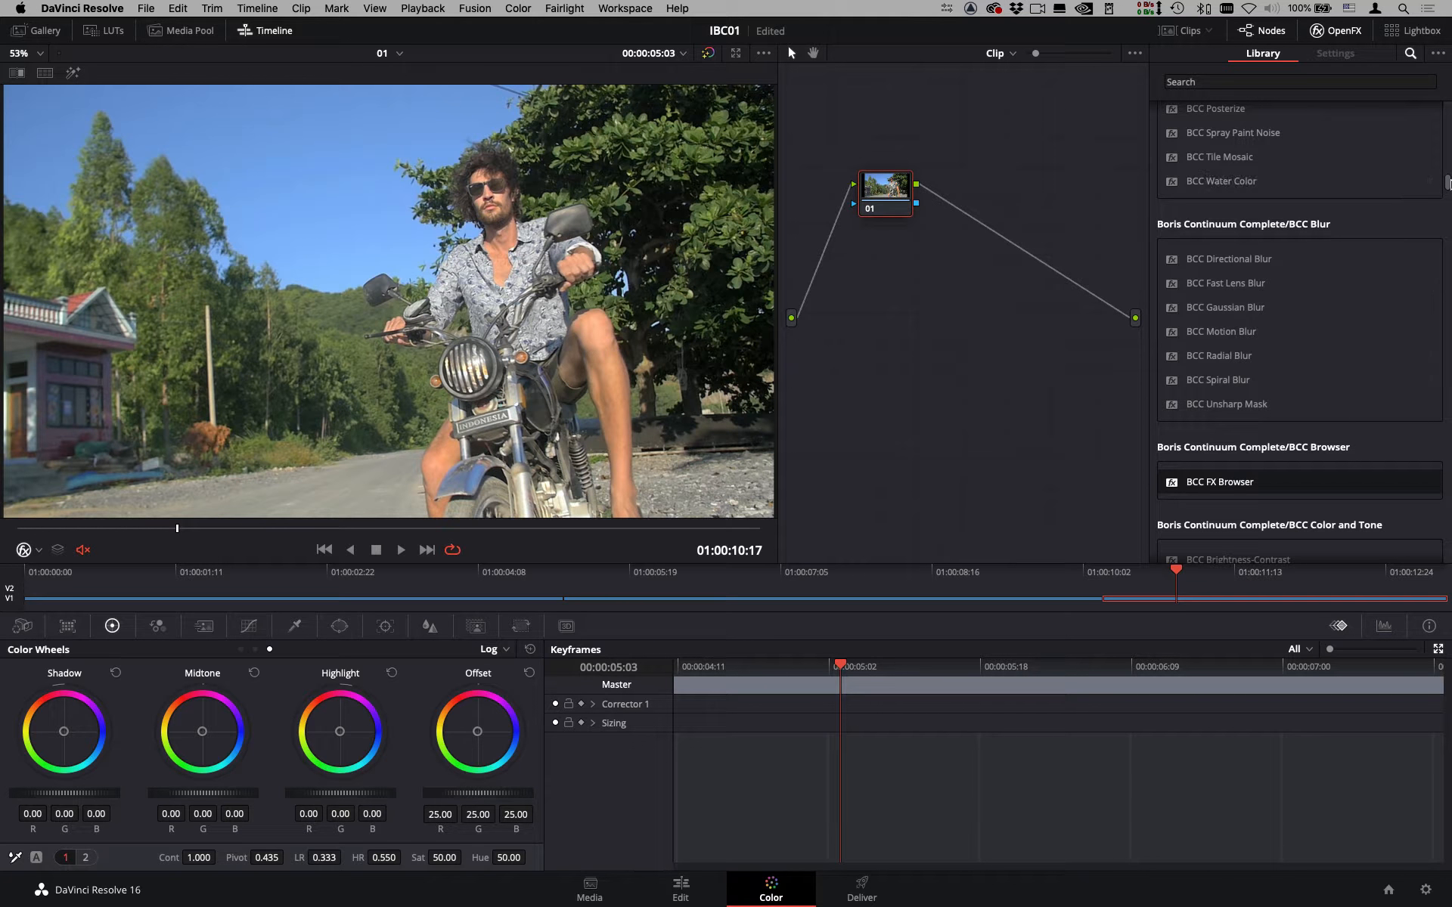
pyautogui.moveTo(1446, 189); pyautogui.dragTo(1447, 151)
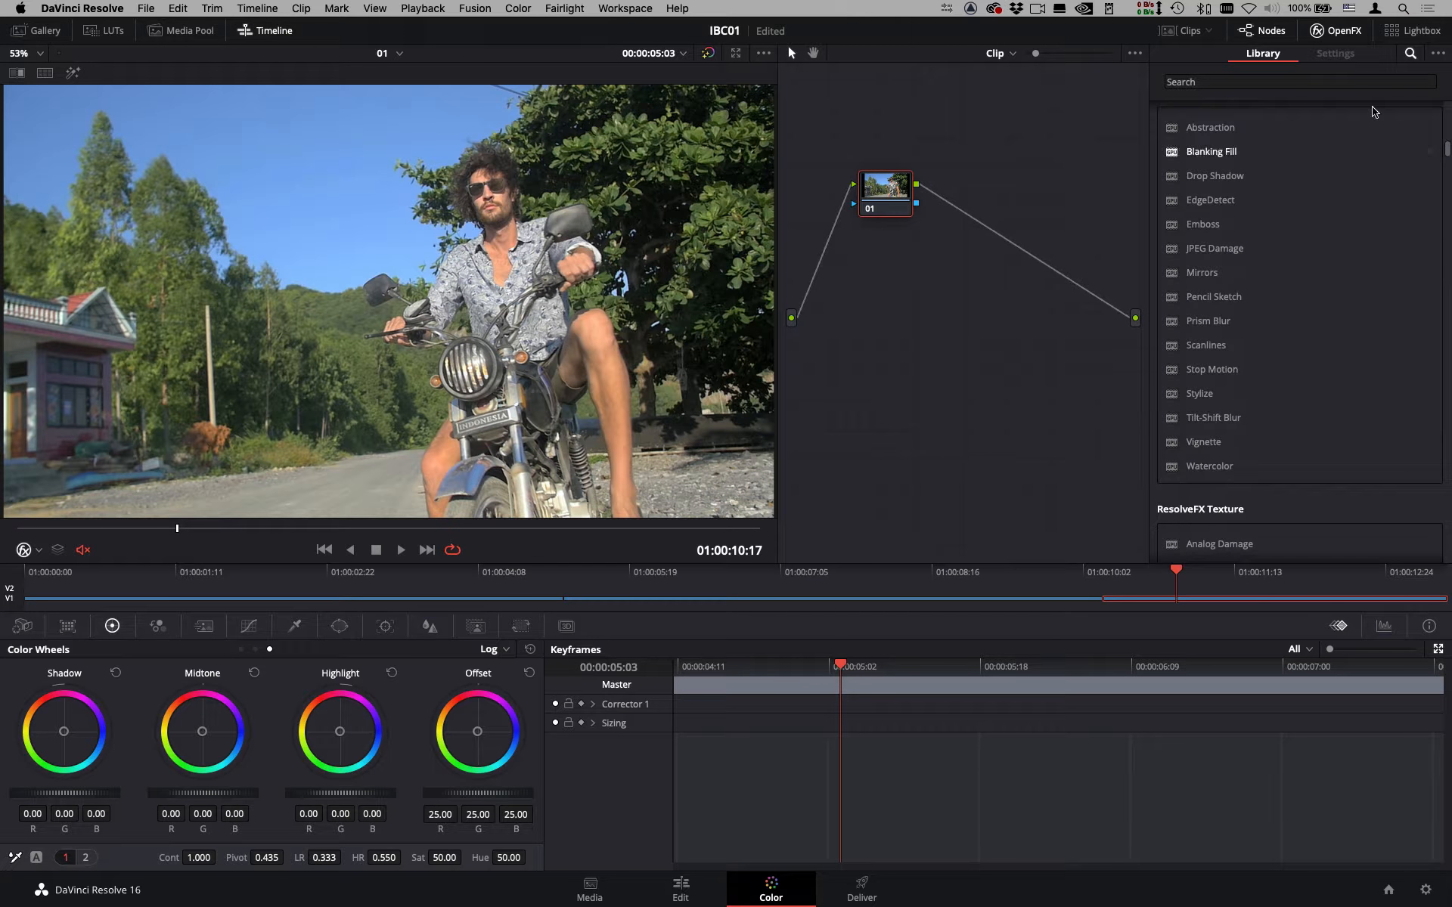
pyautogui.click(1218, 78)
pyautogui.write('brows')
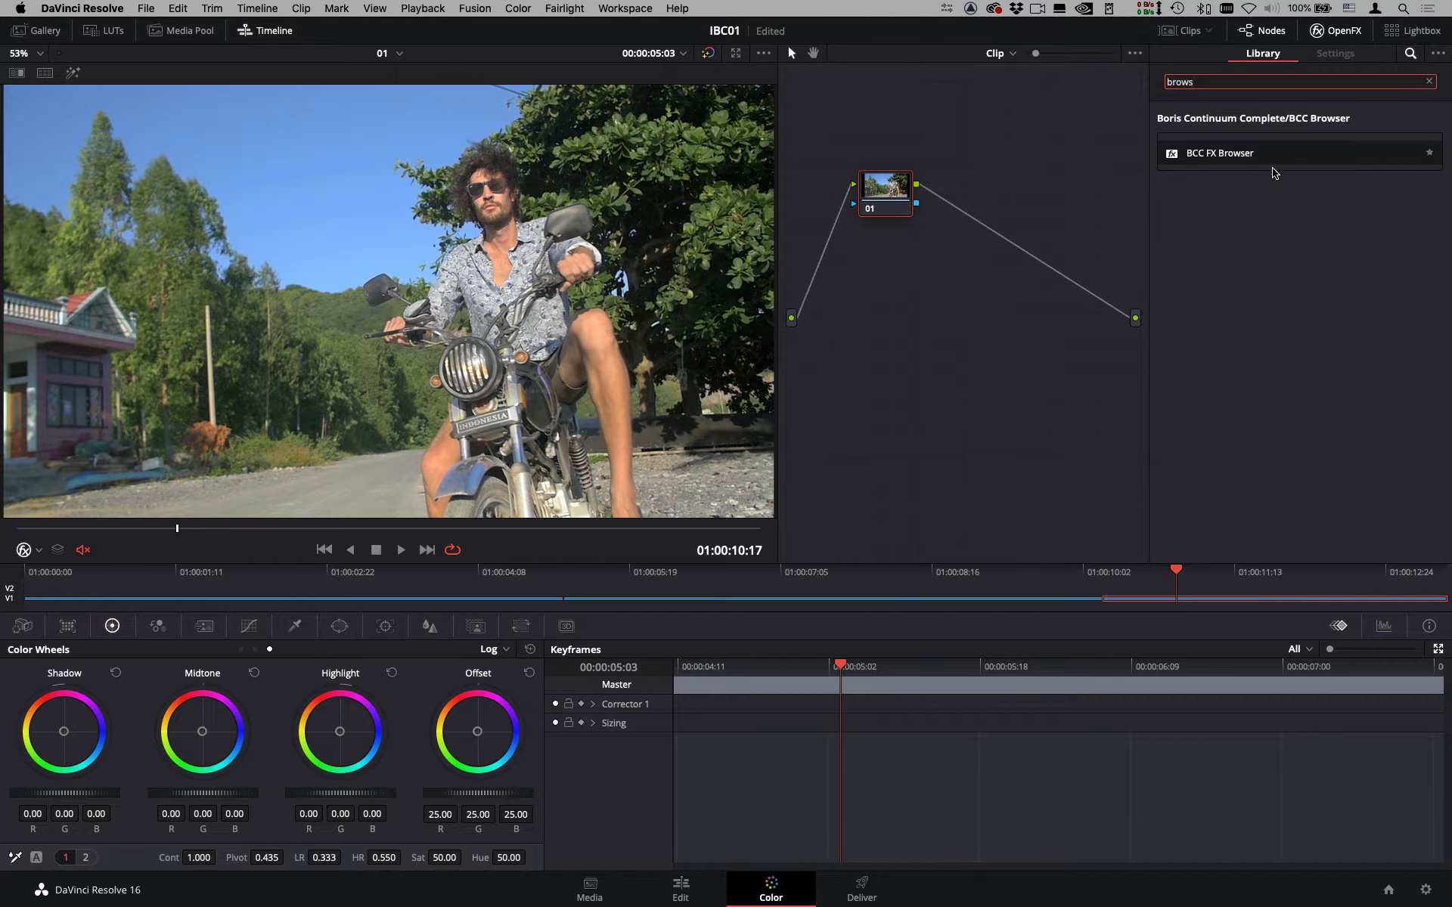
pyautogui.moveTo(1217, 157); pyautogui.dragTo(875, 192)
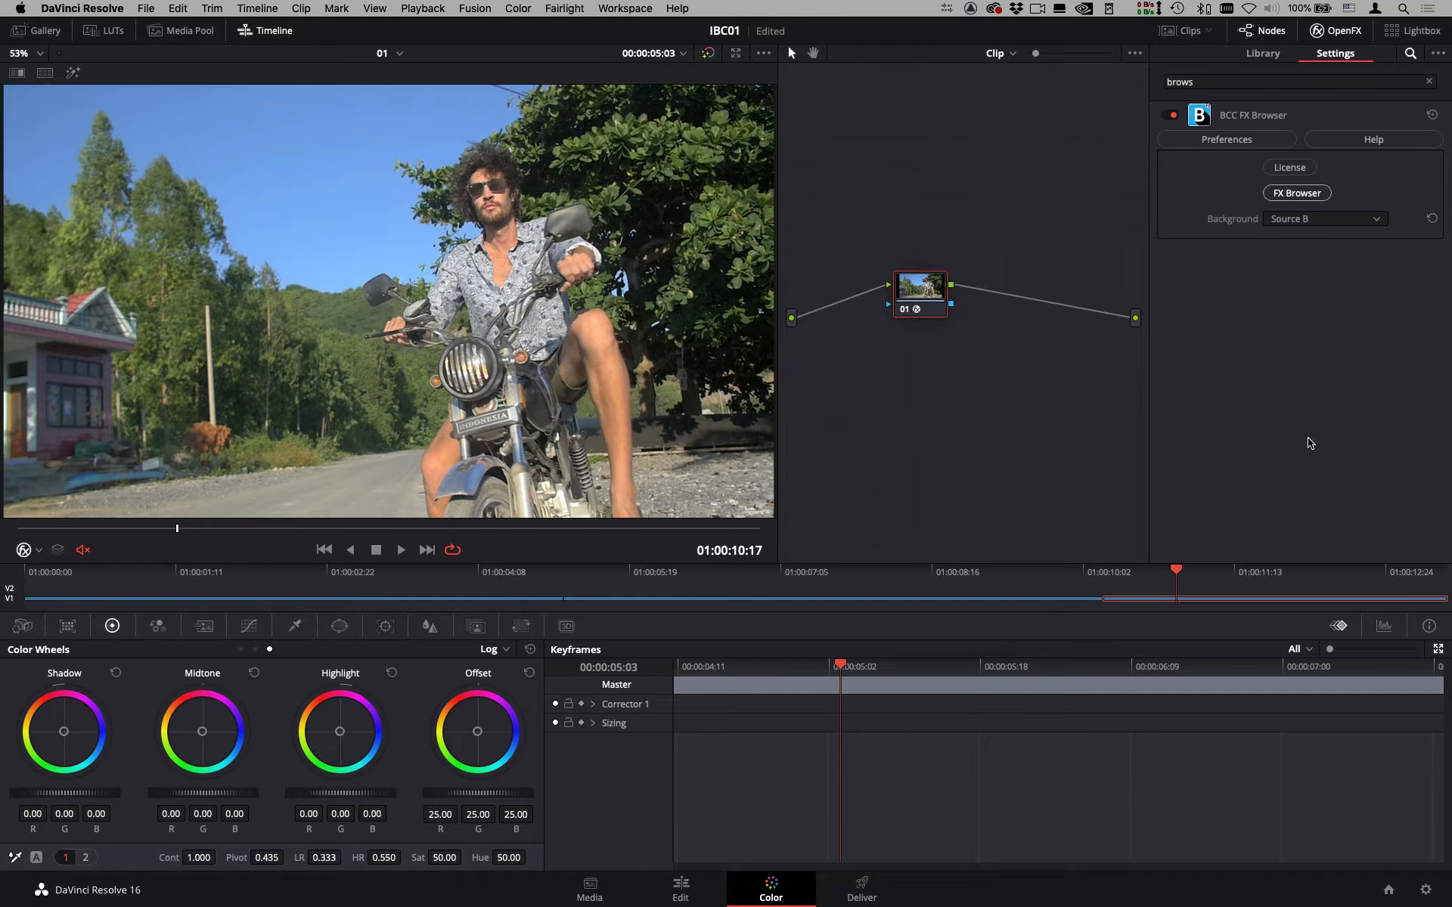
pyautogui.click(1294, 194)
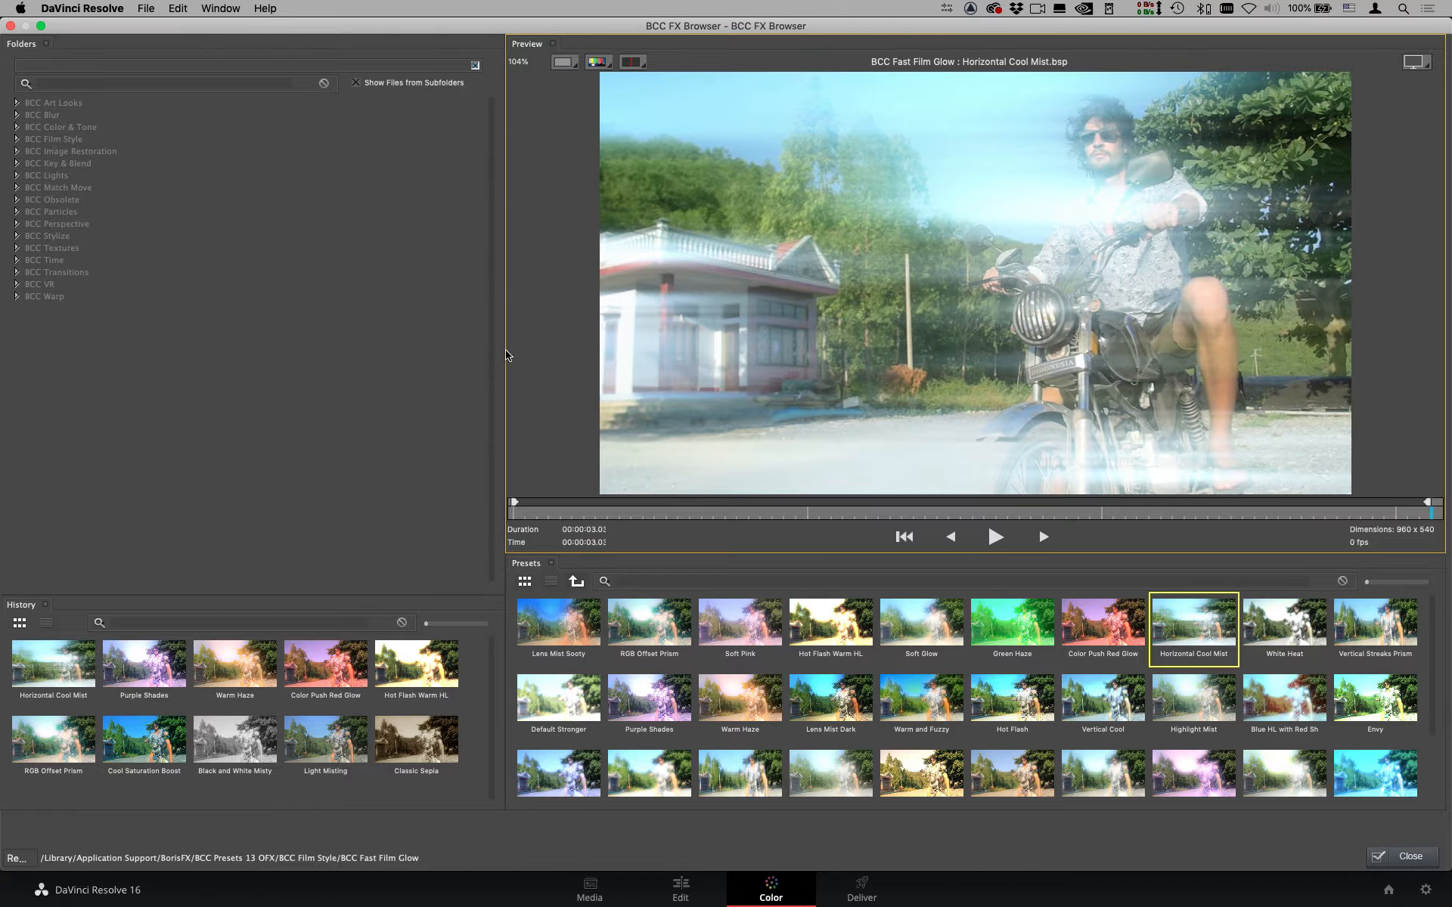
# Preview the BCC Halftone presets RoughNewsprint, title-RoughNewsprint, LargeBWSquare and Default from the BCC Art Looks folder.
pyautogui.click(15, 104)
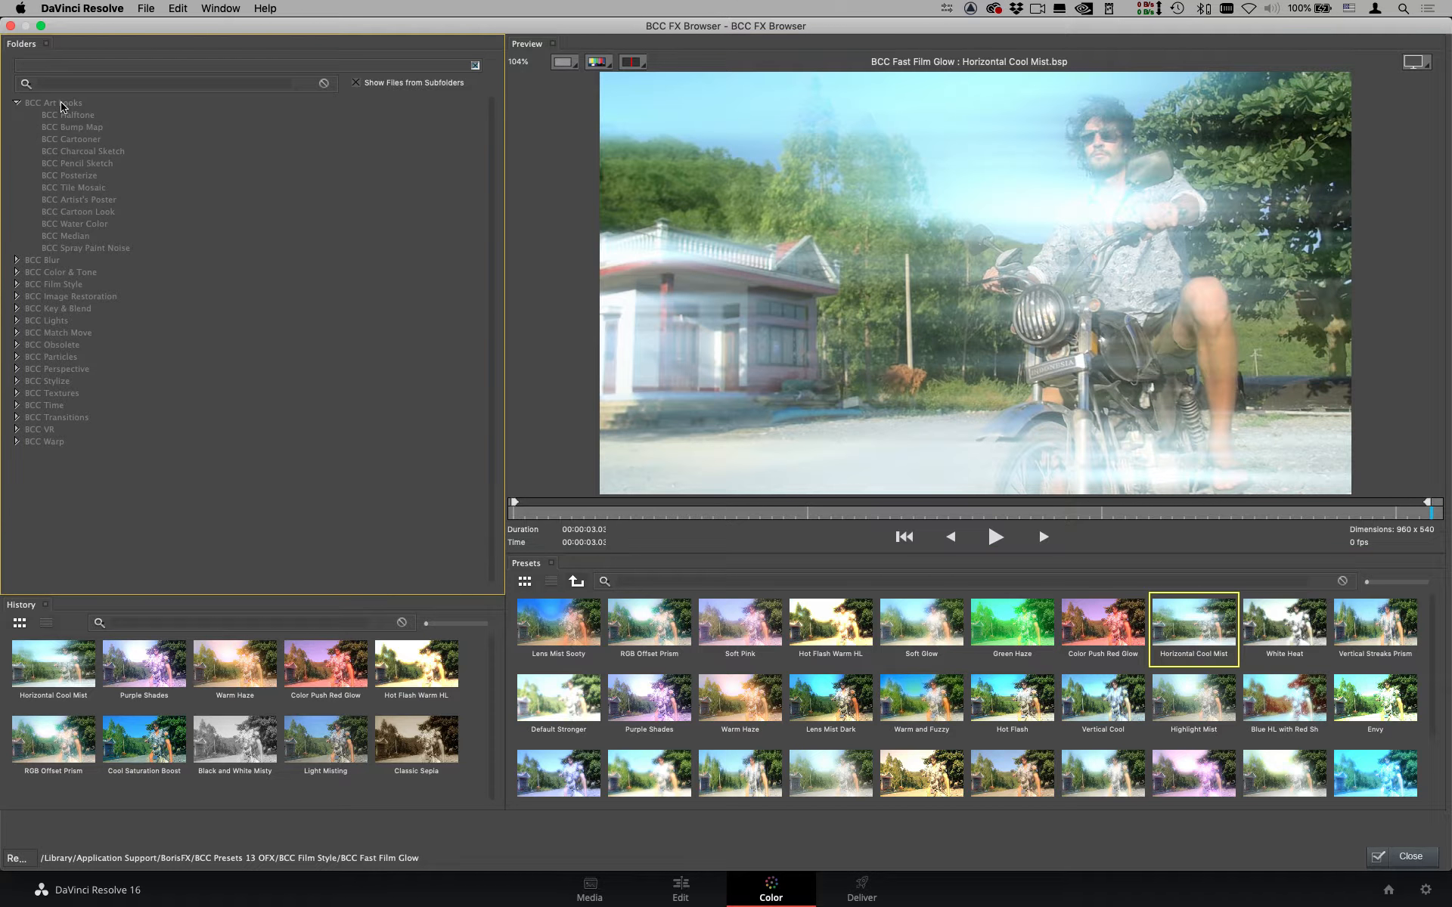
pyautogui.click(89, 116)
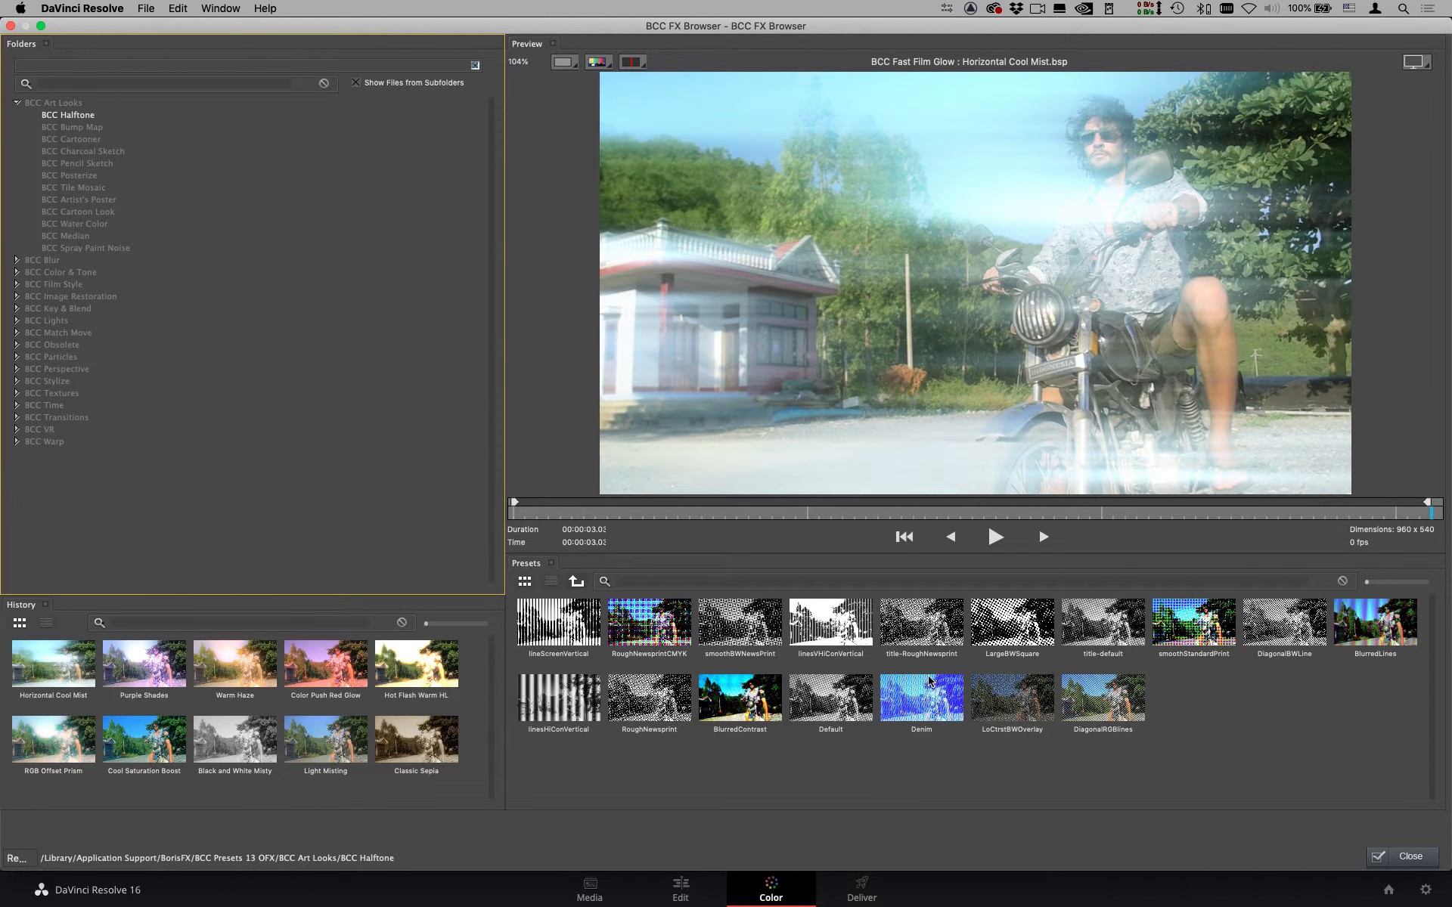
pyautogui.click(672, 700)
pyautogui.click(942, 631)
pyautogui.click(1006, 627)
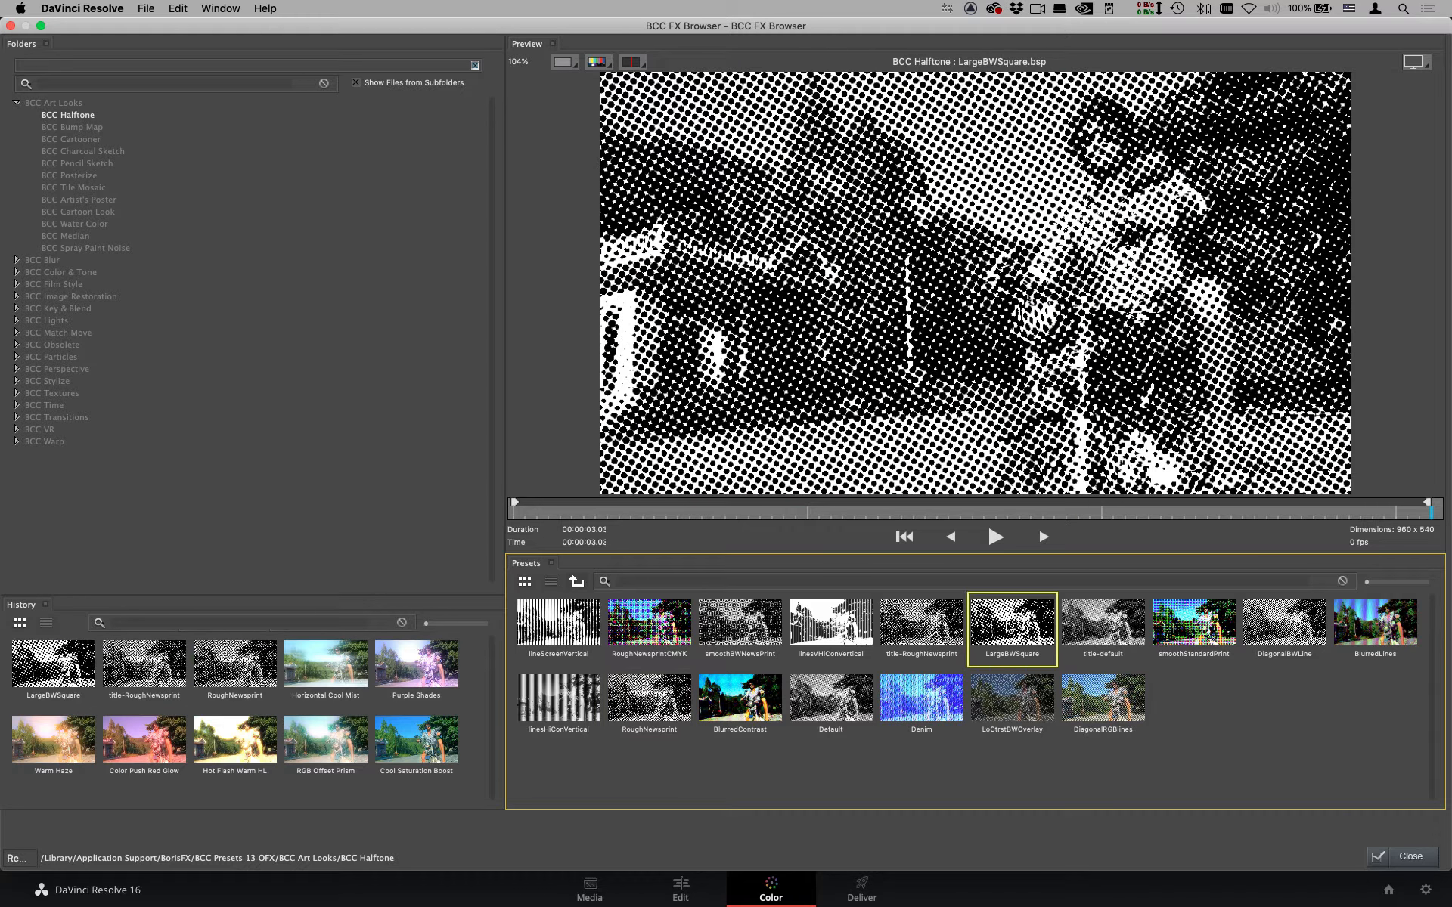
pyautogui.click(924, 633)
pyautogui.click(871, 708)
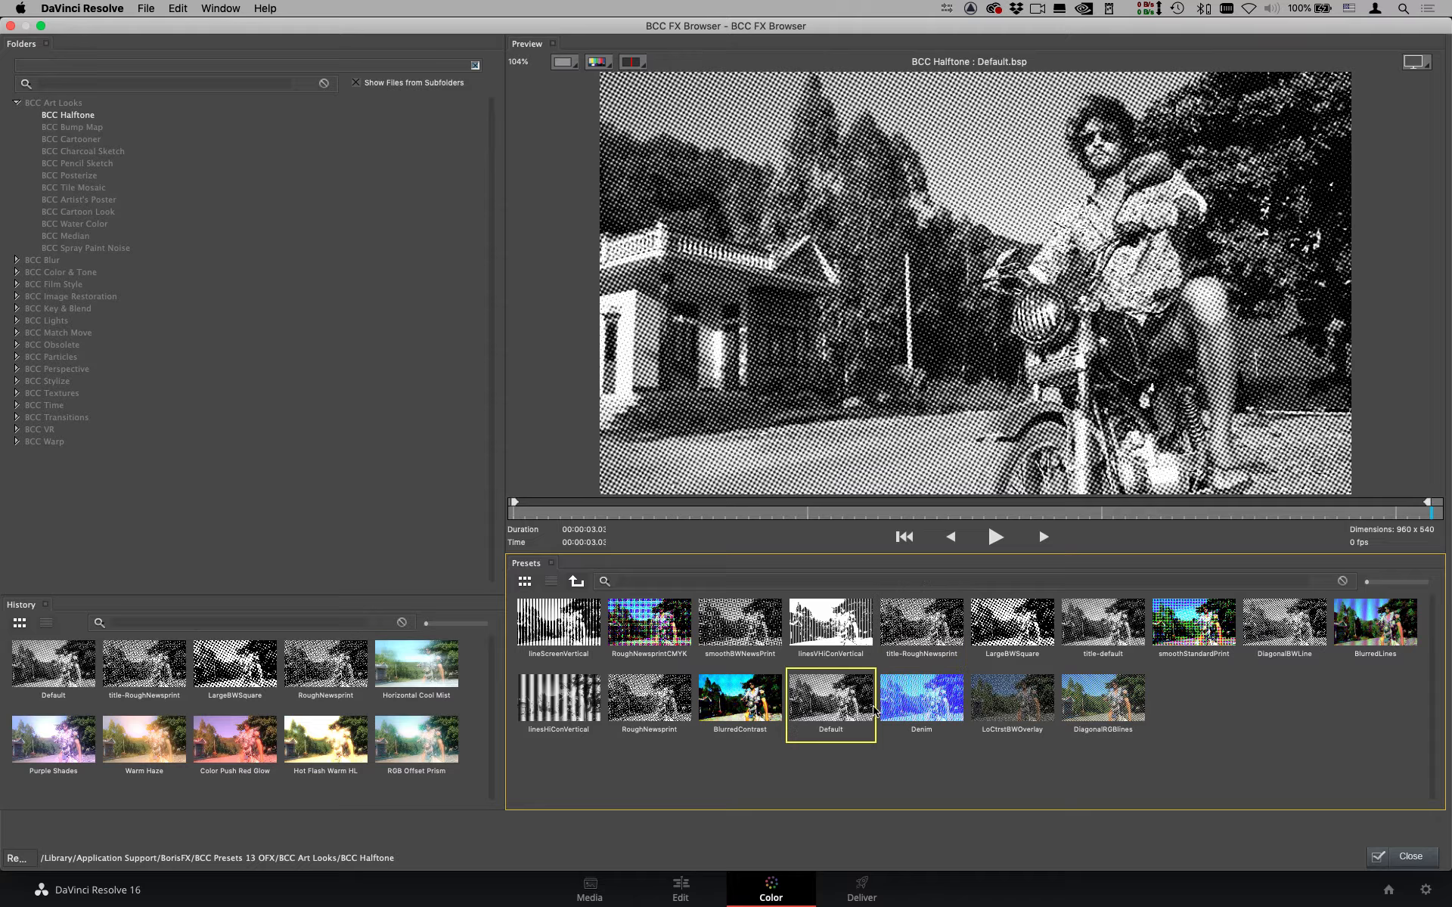
# Preview the BCC Spiral Blur preset AltDefault from the BCC Blur folder, scrubbing and briefly playing the clip.
pyautogui.click(16, 261)
pyautogui.click(83, 285)
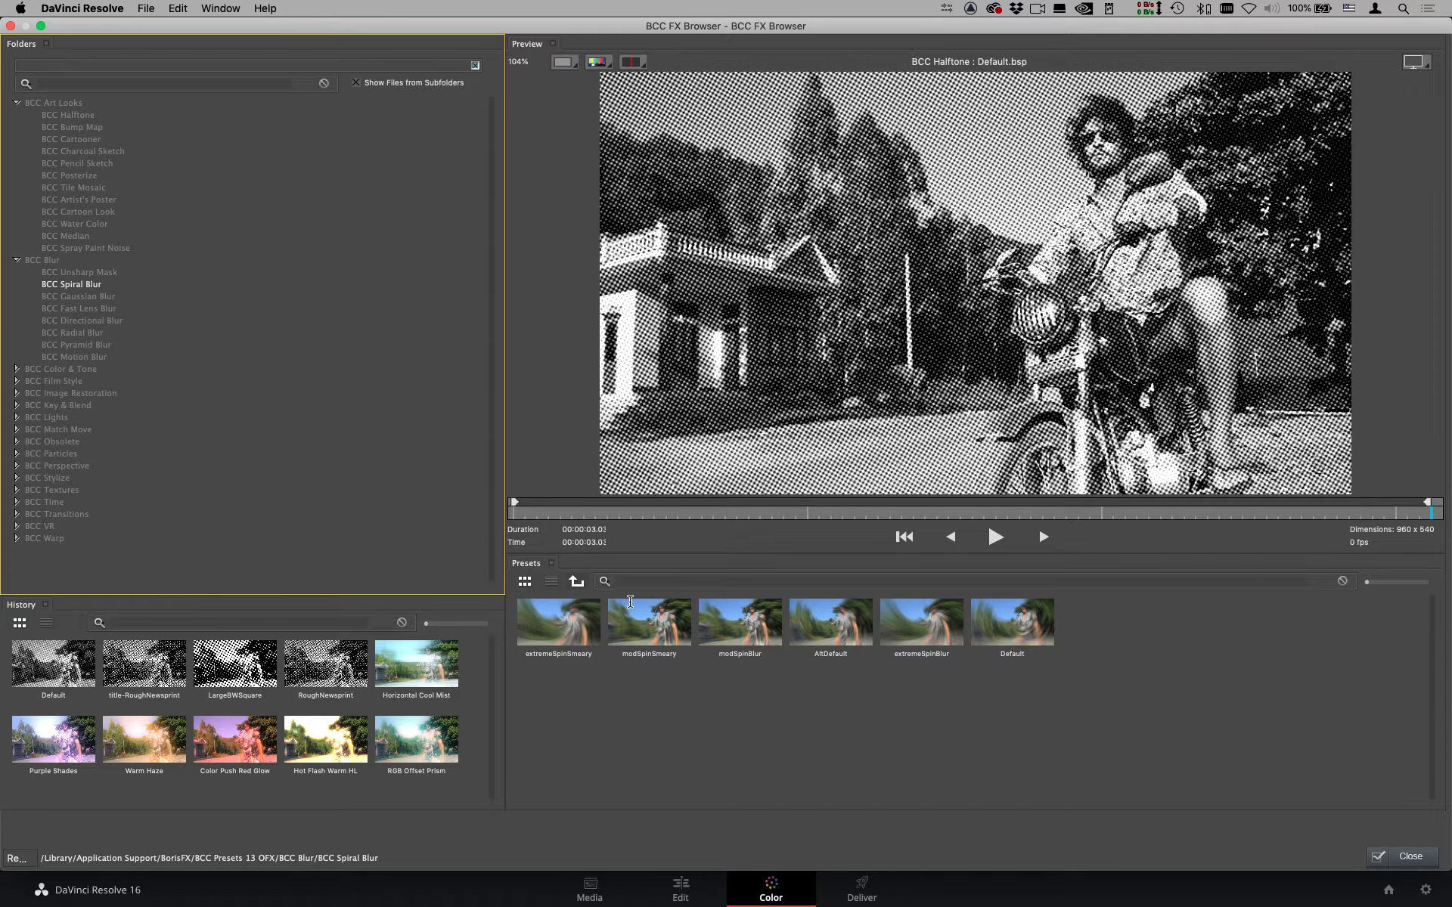
pyautogui.click(794, 634)
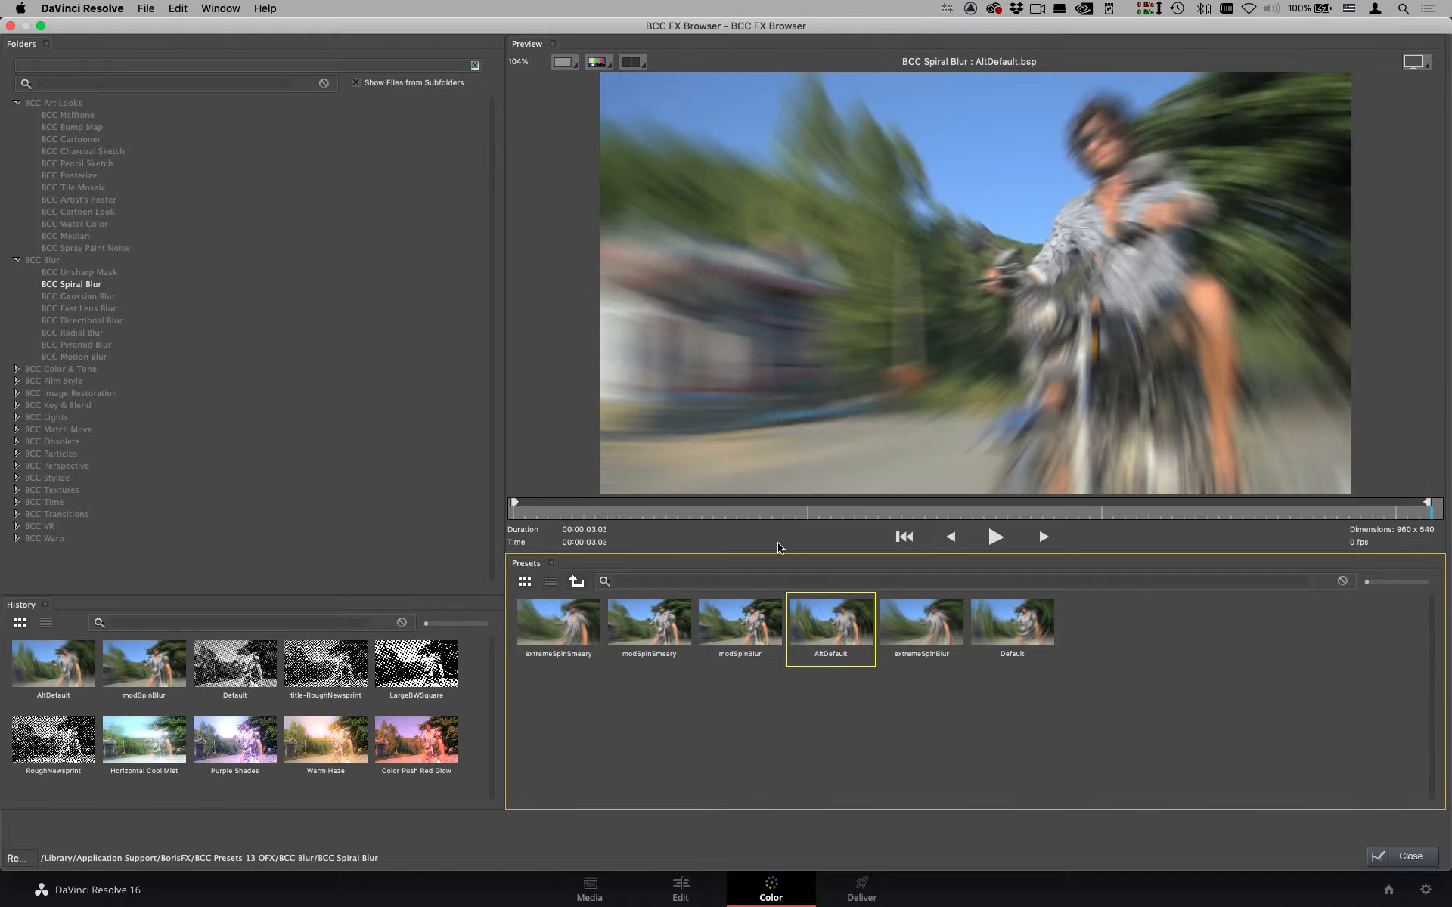
pyautogui.moveTo(618, 514); pyautogui.dragTo(890, 516)
pyautogui.click(995, 537)
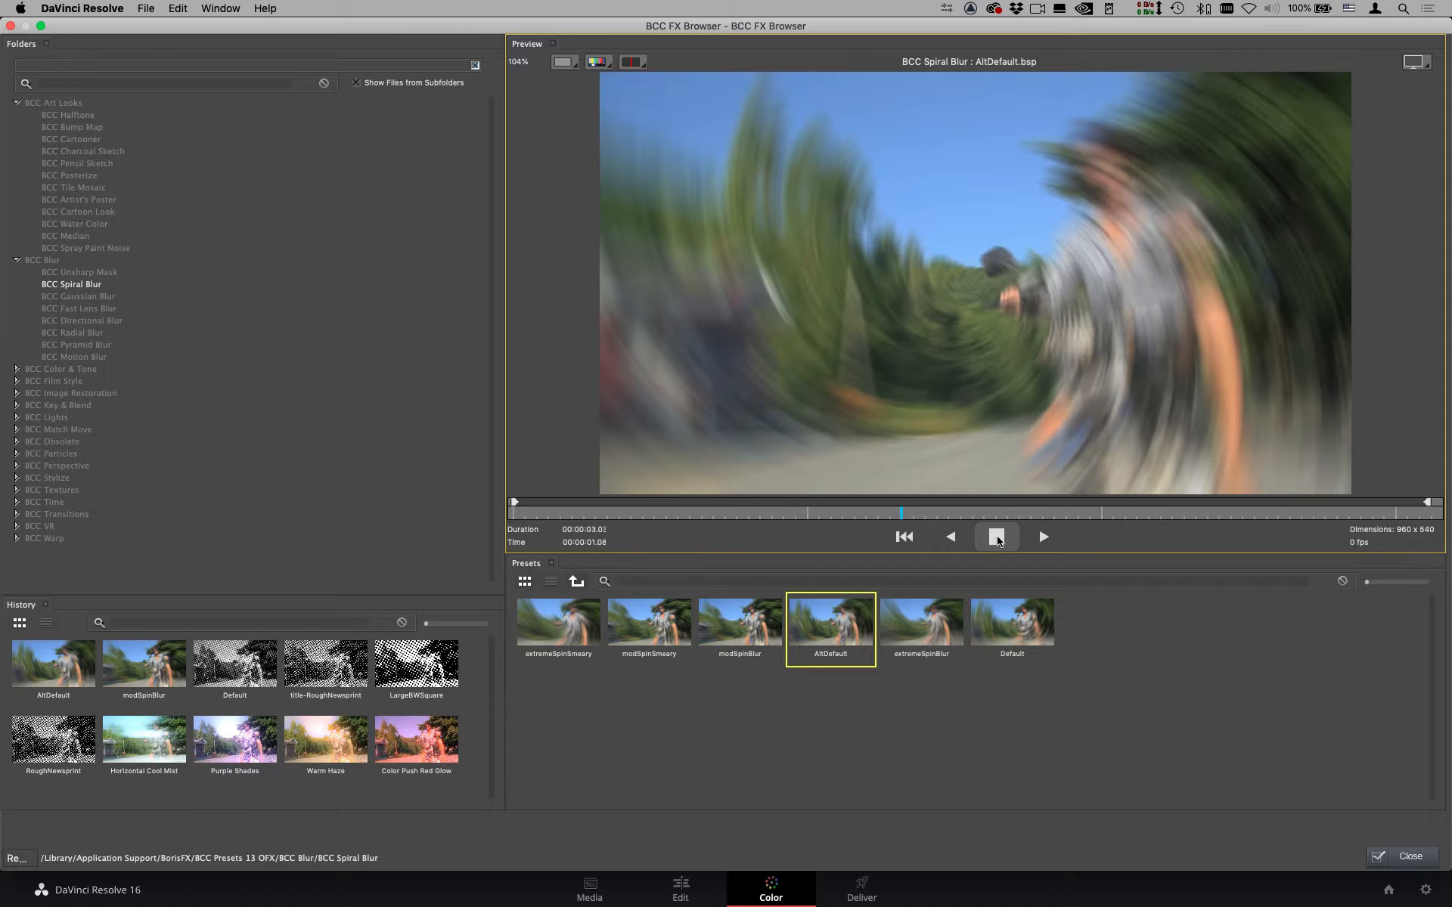
pyautogui.click(996, 538)
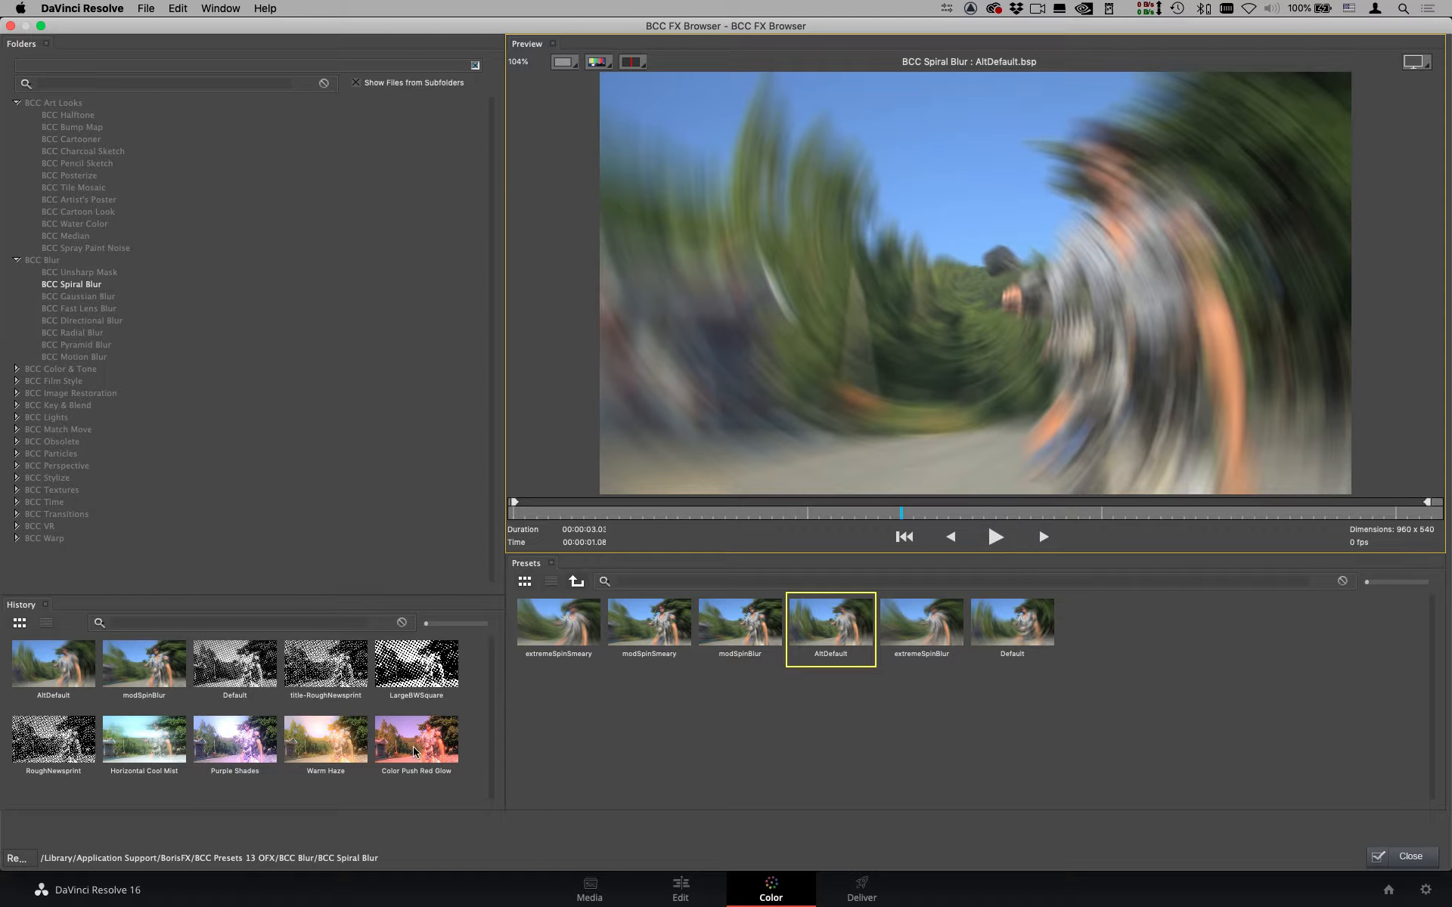
# Preview the BCC Fast Film Process presets Twilight Time, Heavy Misting, Hollywood Day For Night and Cool Highlight Bloom.
pyautogui.click(17, 260)
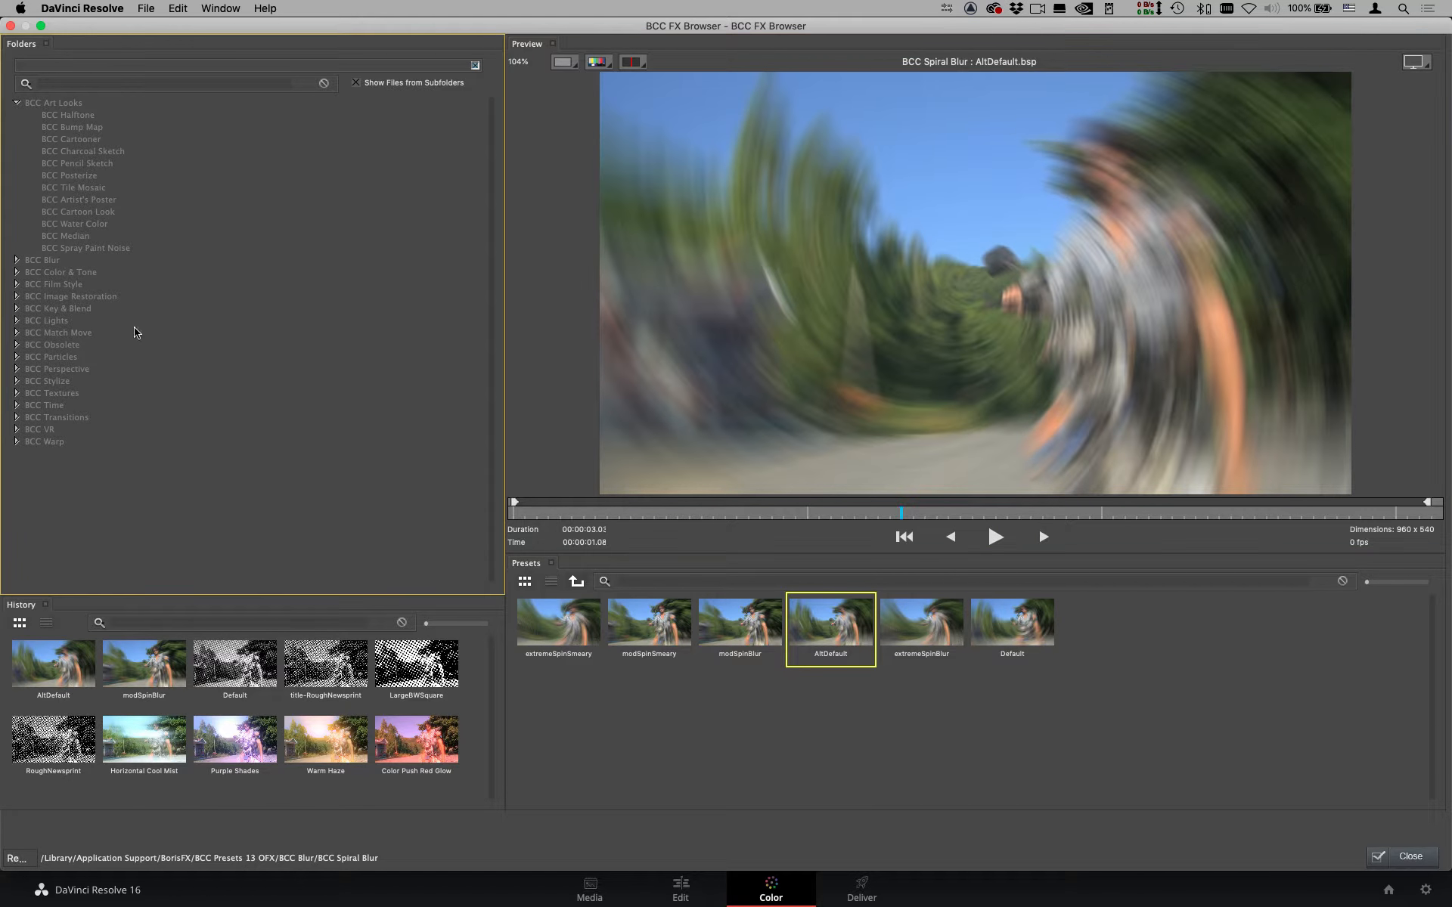
pyautogui.click(16, 102)
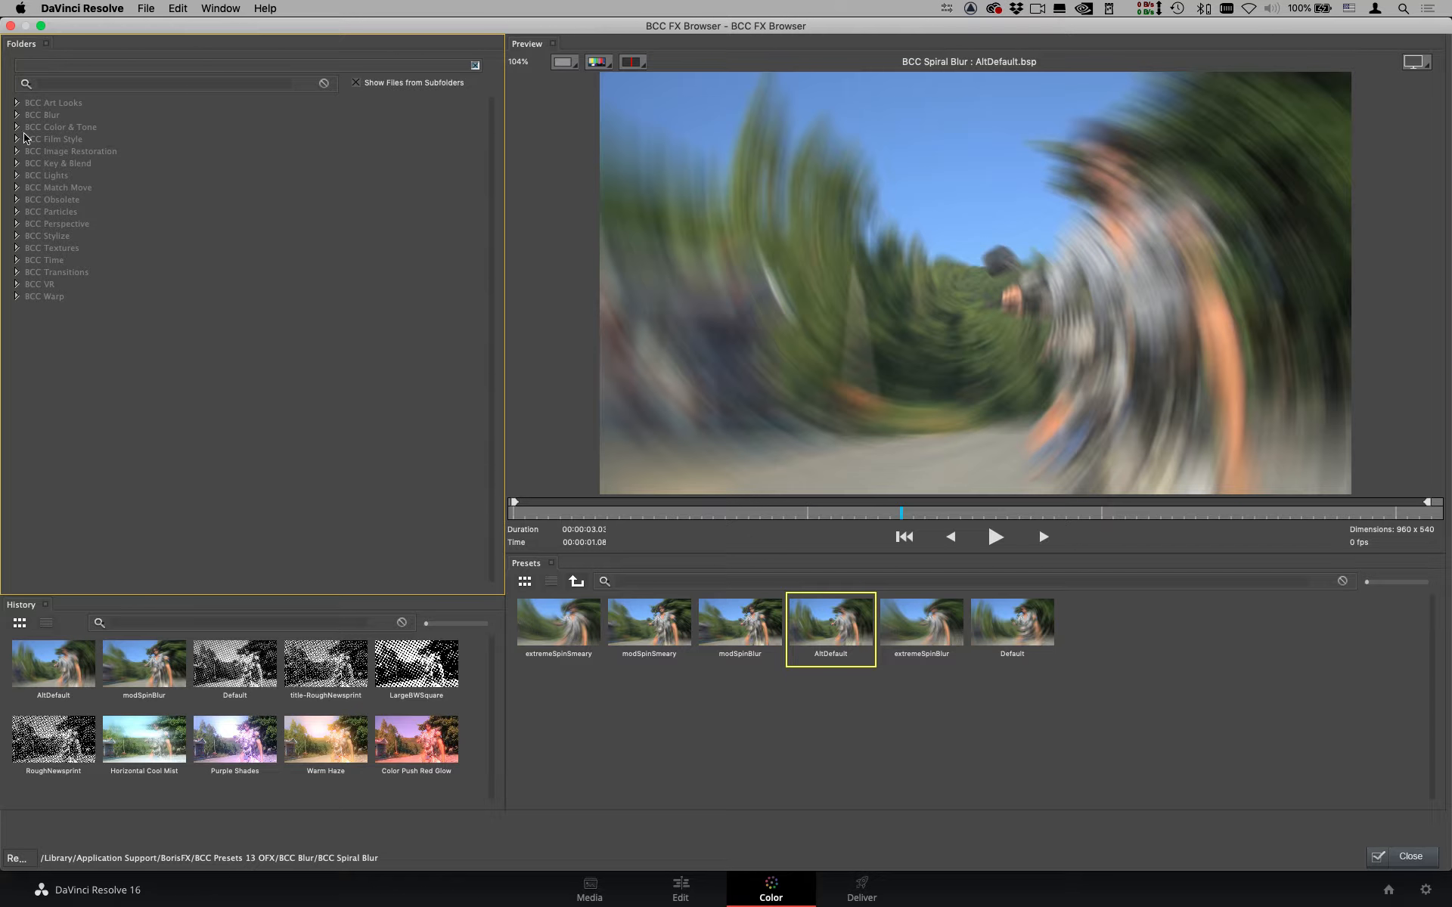
pyautogui.click(16, 139)
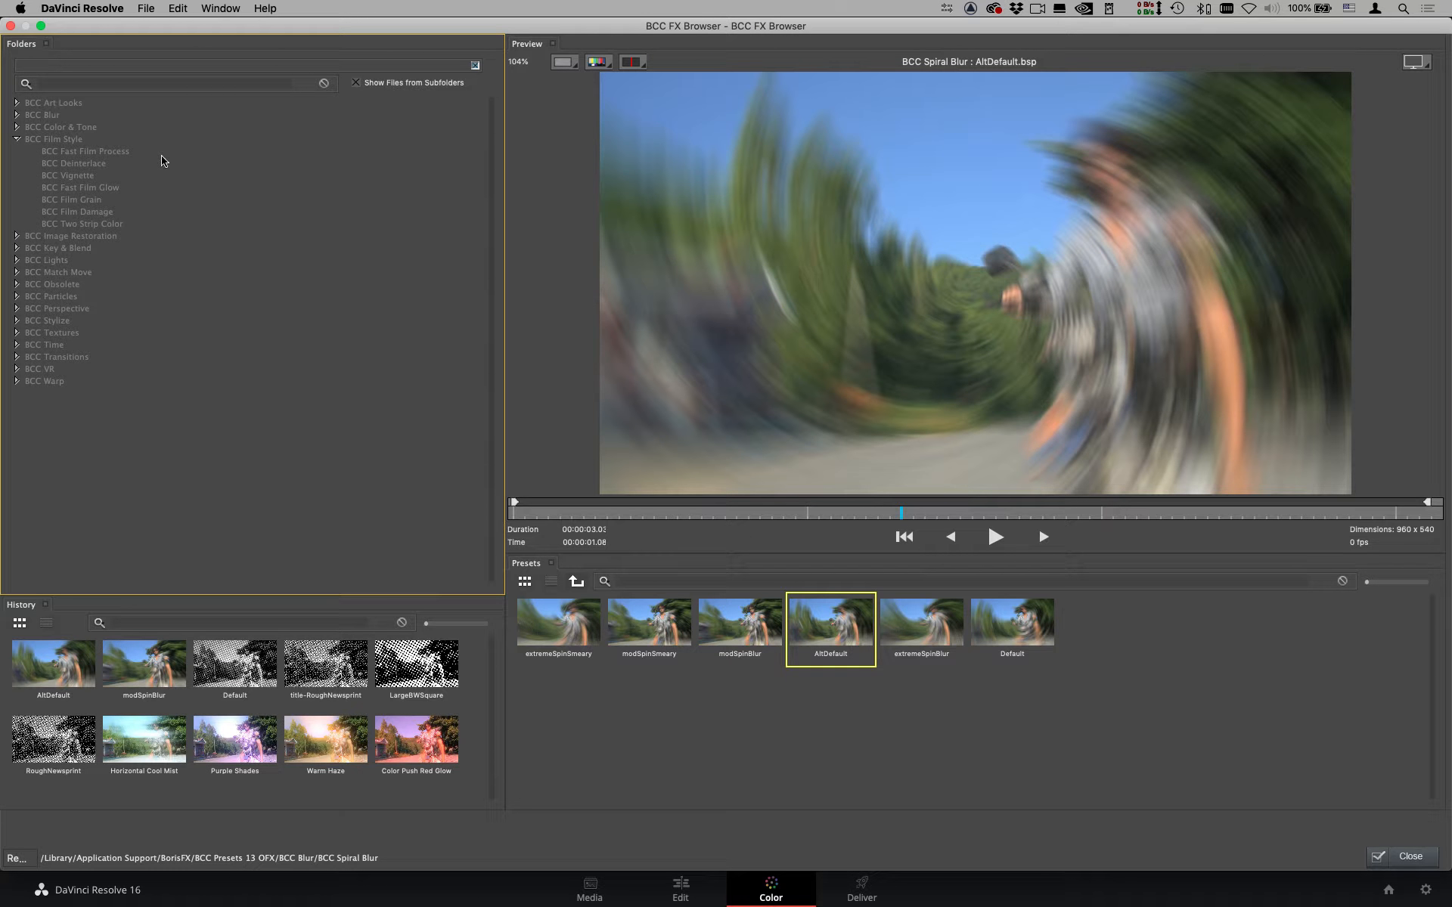
pyautogui.click(62, 141)
pyautogui.click(95, 155)
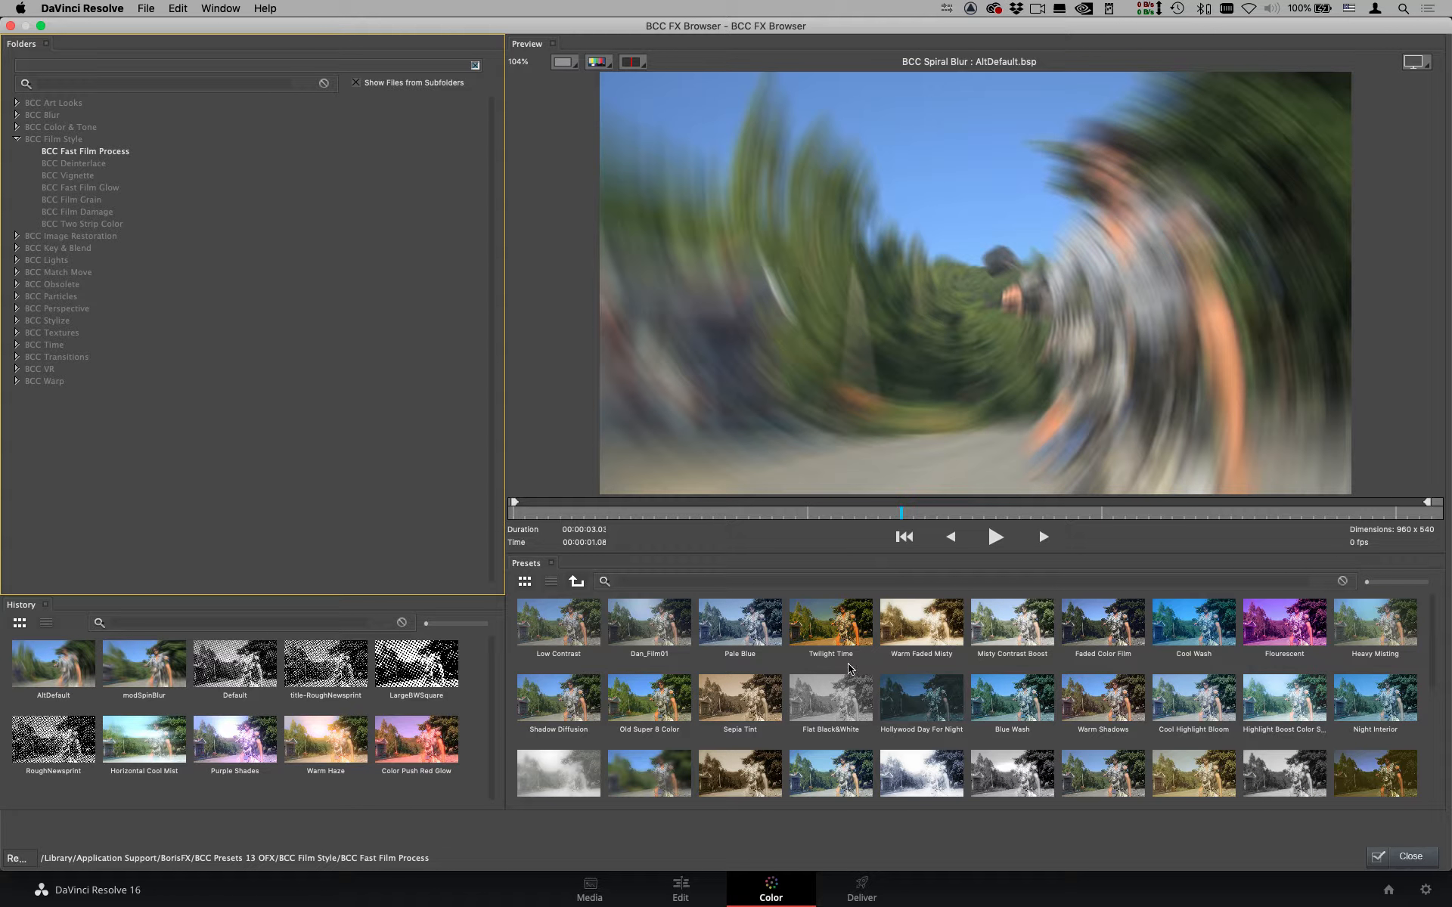
pyautogui.click(833, 641)
pyautogui.click(1374, 629)
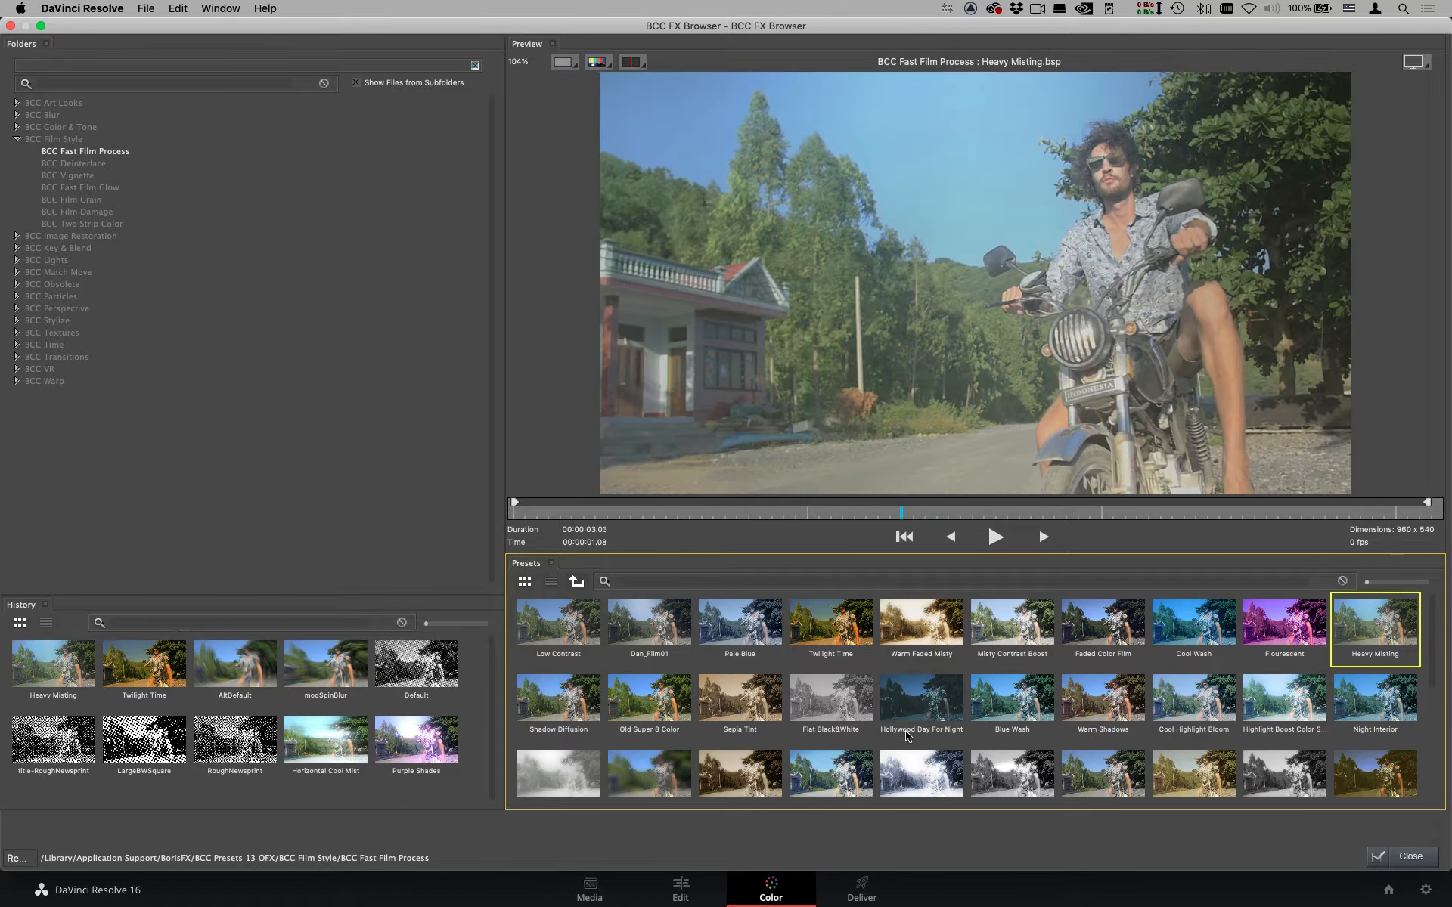
pyautogui.click(920, 697)
pyautogui.click(1197, 711)
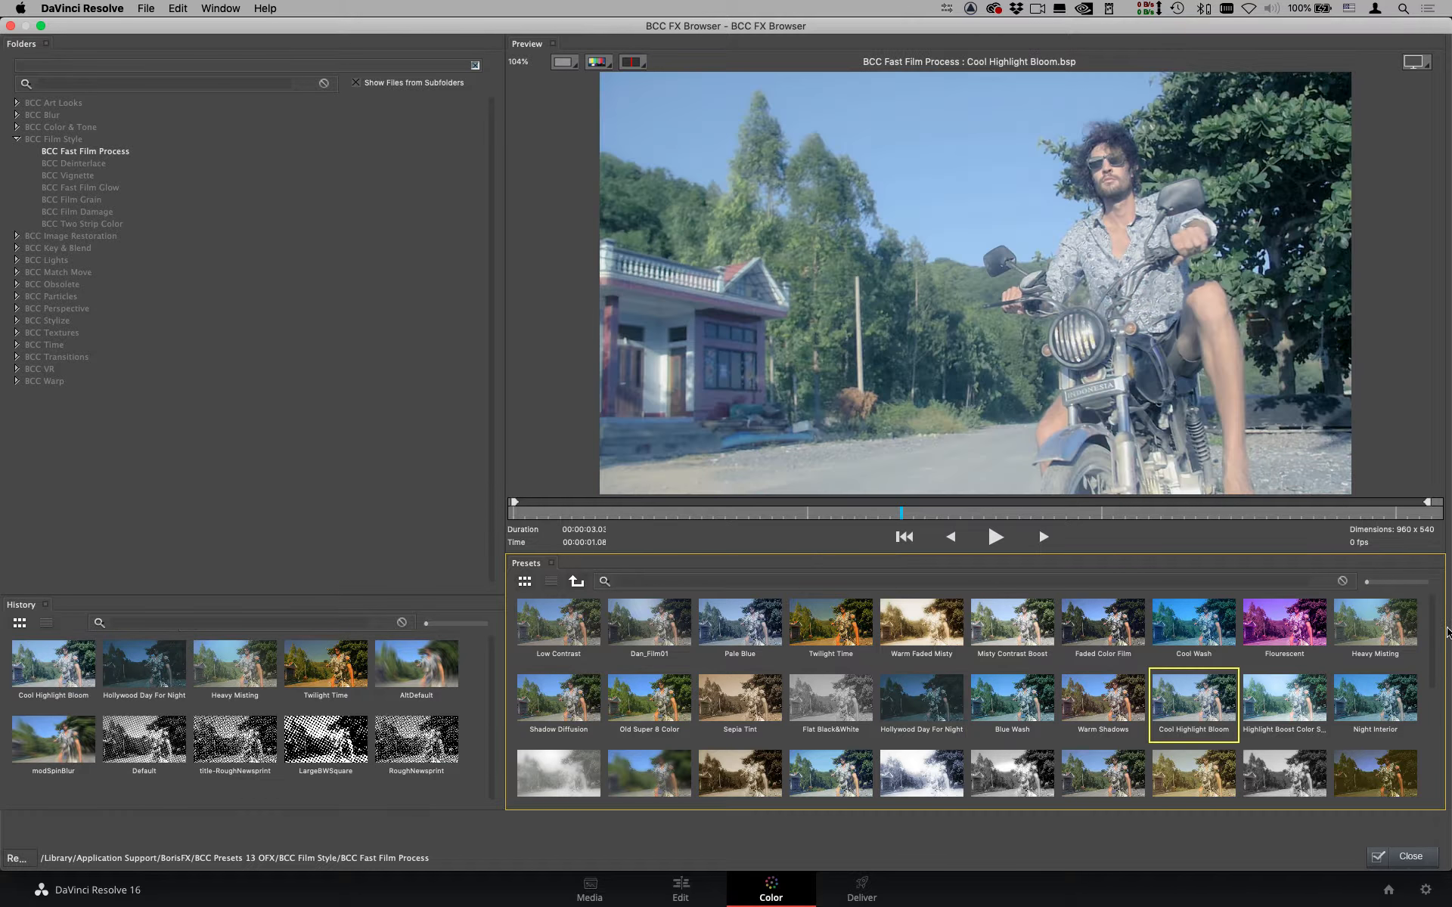
# Preview the Fast Film Process presets Old Film, Brighten Warm Tint and Bleach Bypass, checking Bleach Bypass on an earlier frame.
pyautogui.scroll(-2, 1434, 650)
pyautogui.click(1374, 699)
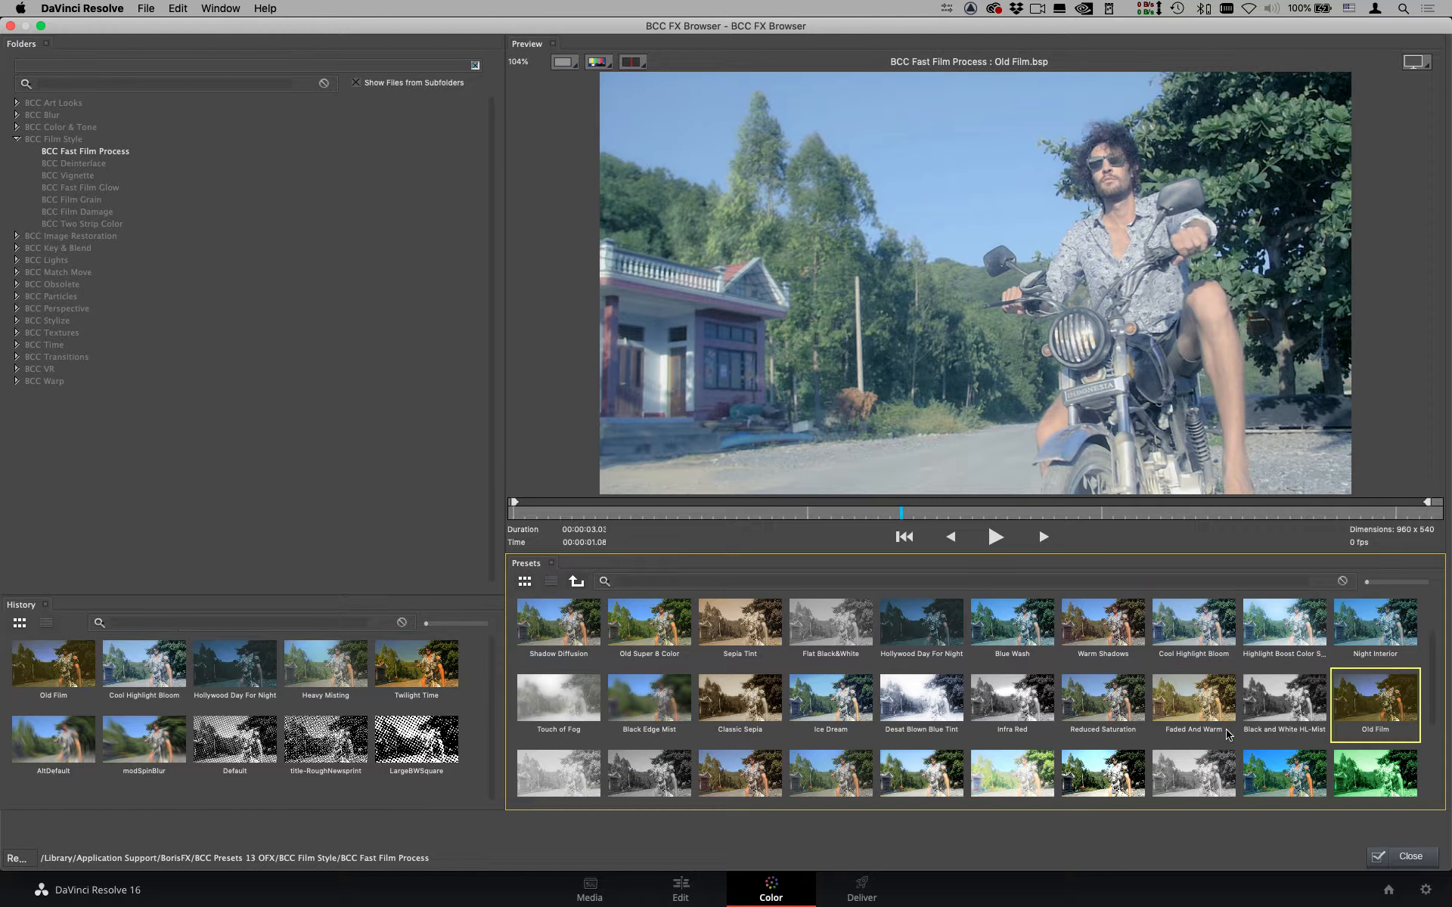
pyautogui.click(747, 763)
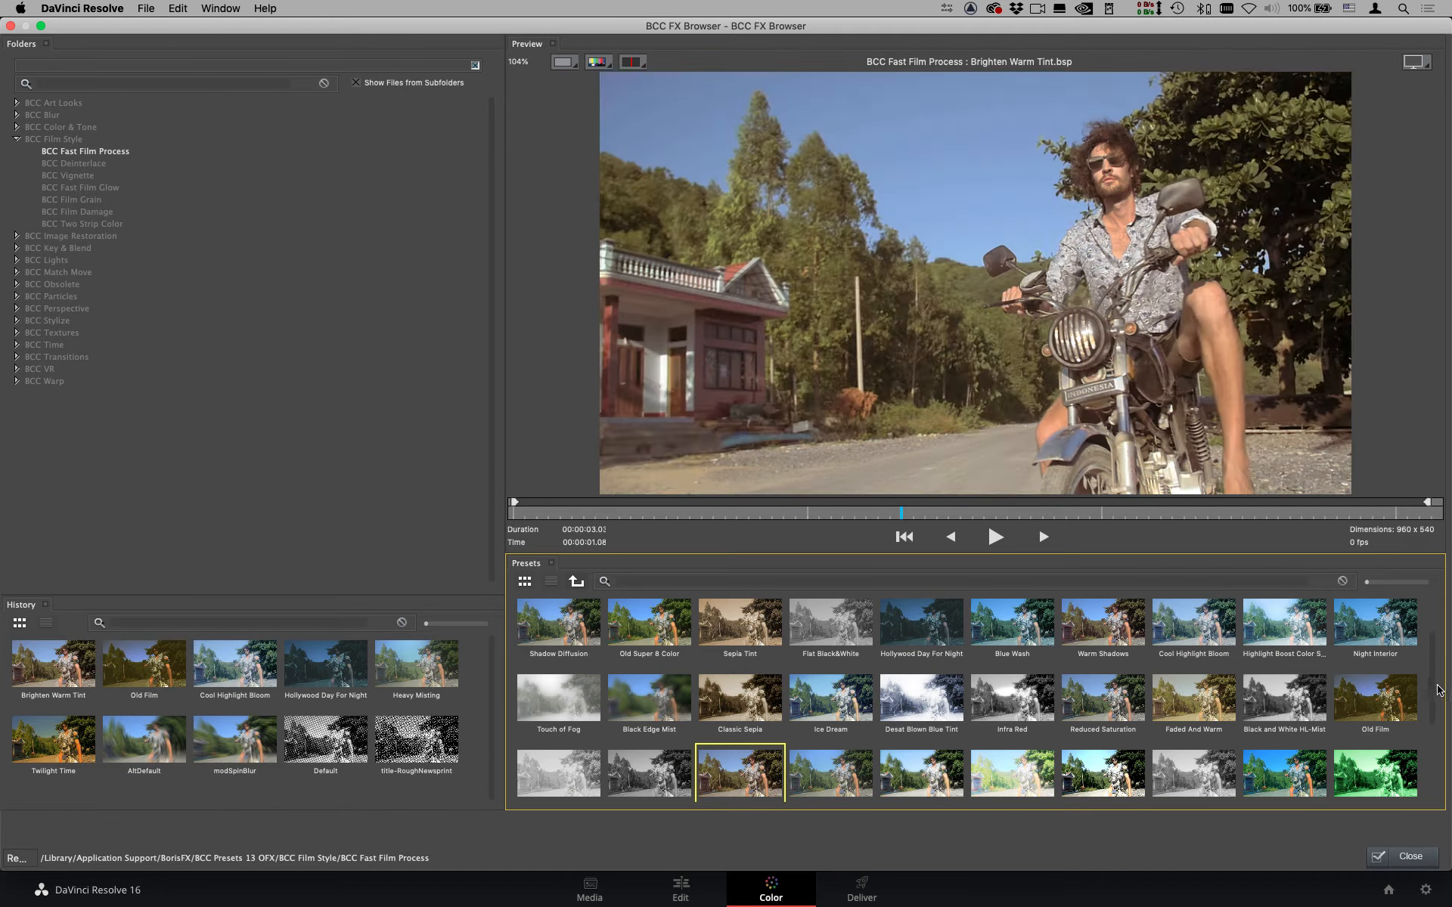
pyautogui.scroll(-2, 1440, 699)
pyautogui.click(1094, 711)
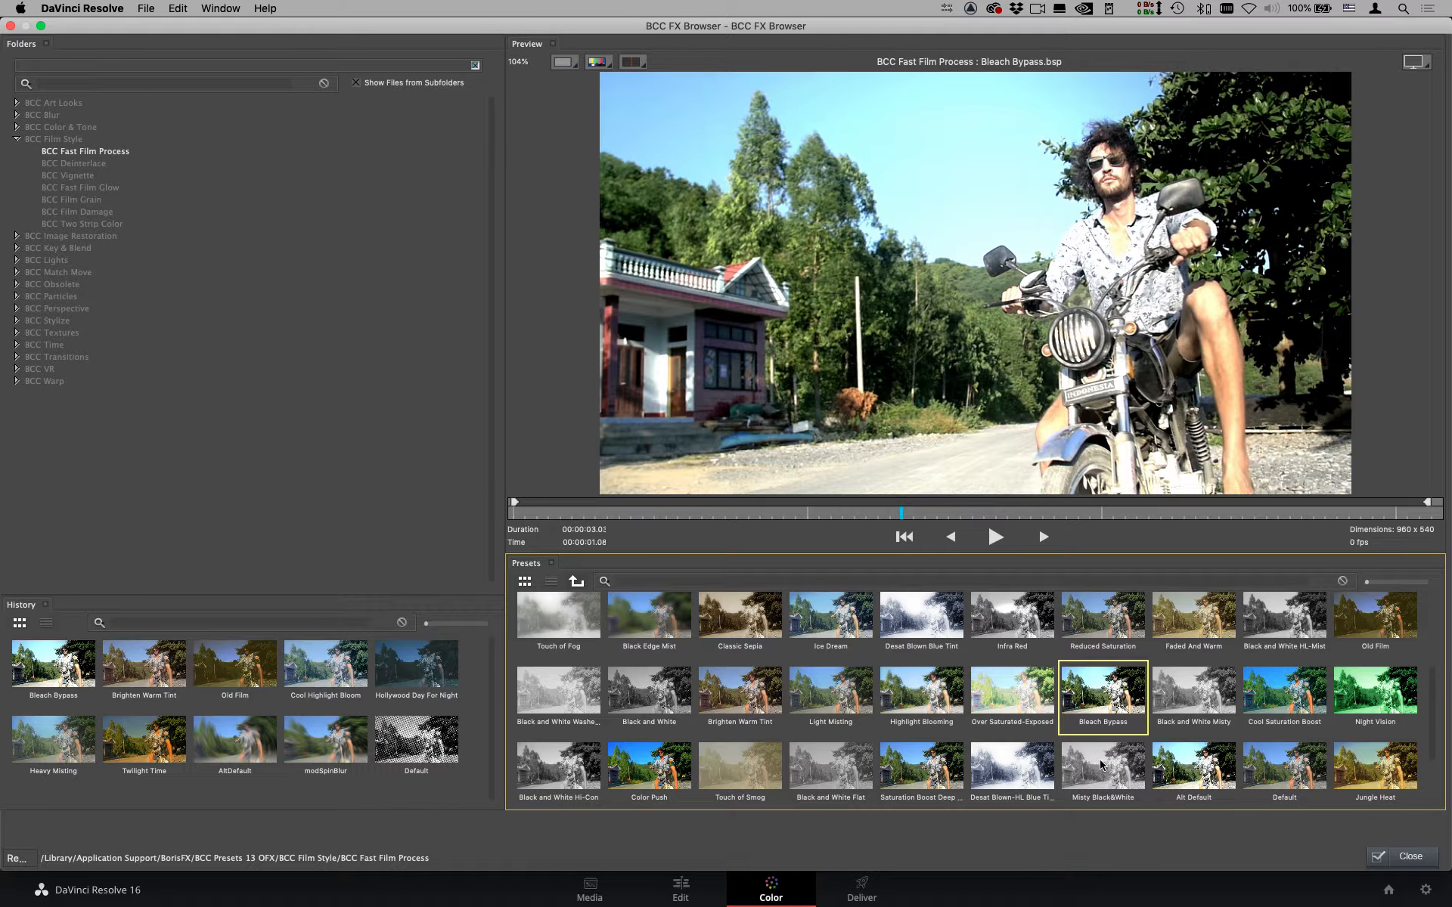
pyautogui.click(735, 514)
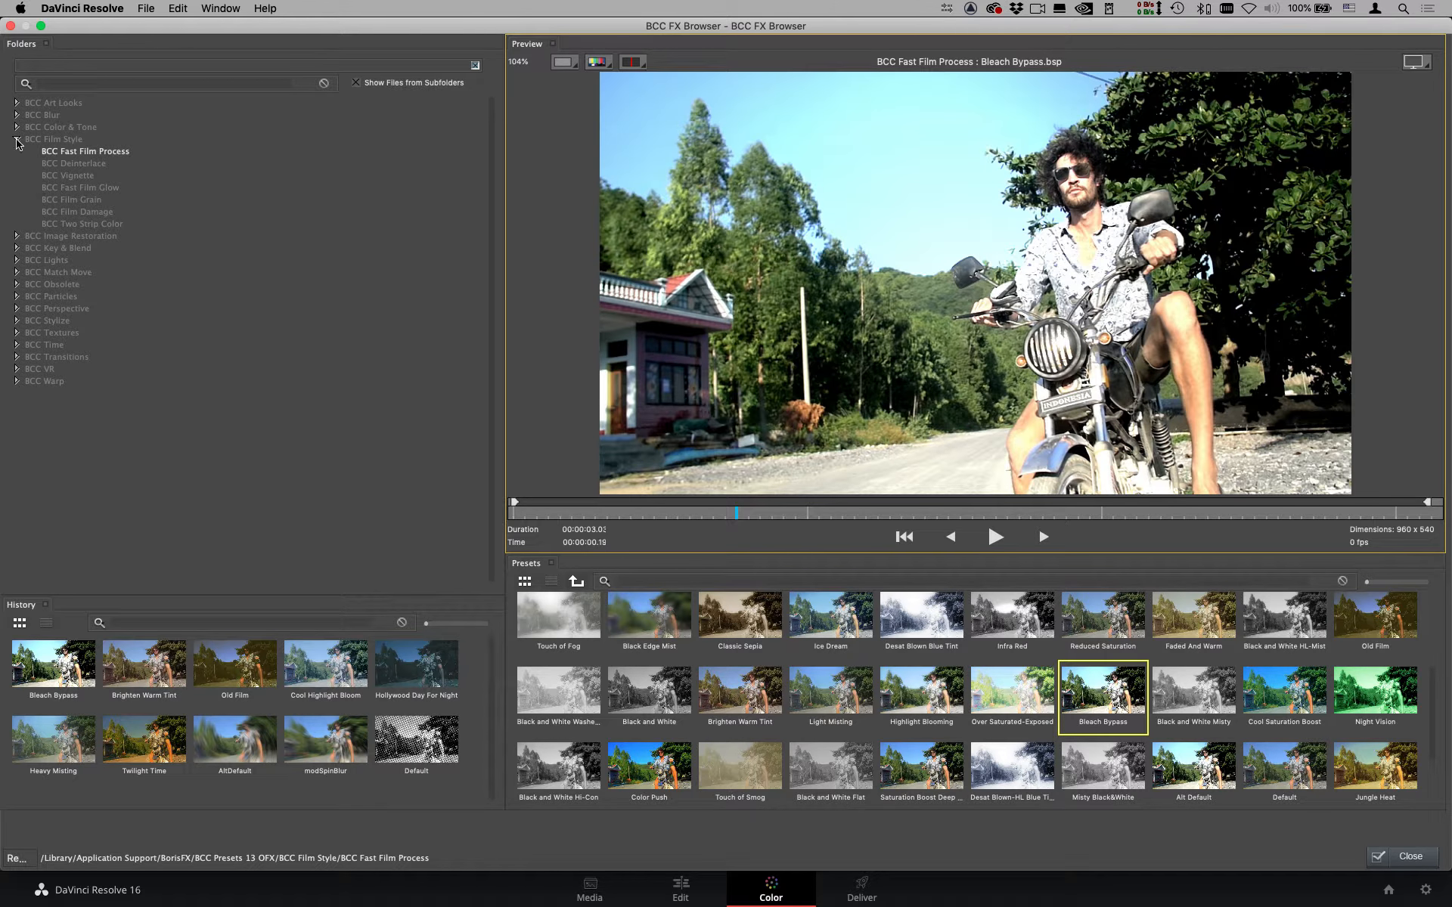
# Preview the BCC Fast Film Glow presets RGB Offset Prism, Hot Flash Warm HL, Soft Glow, Warm and Fuzzy, Hot Flash and Horizontal Cool Mist.
pyautogui.click(93, 189)
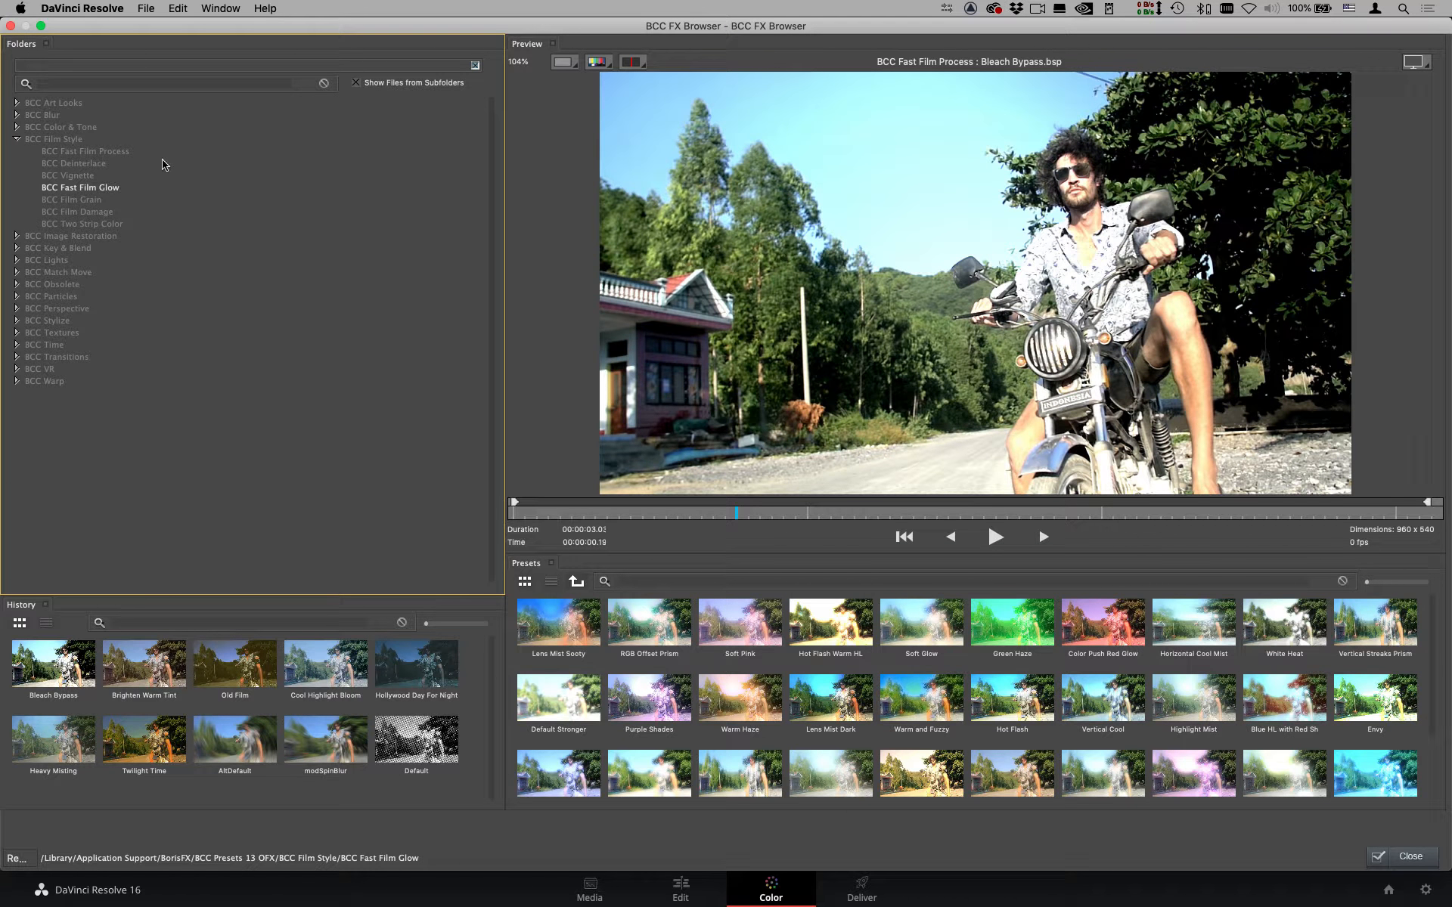
pyautogui.click(655, 634)
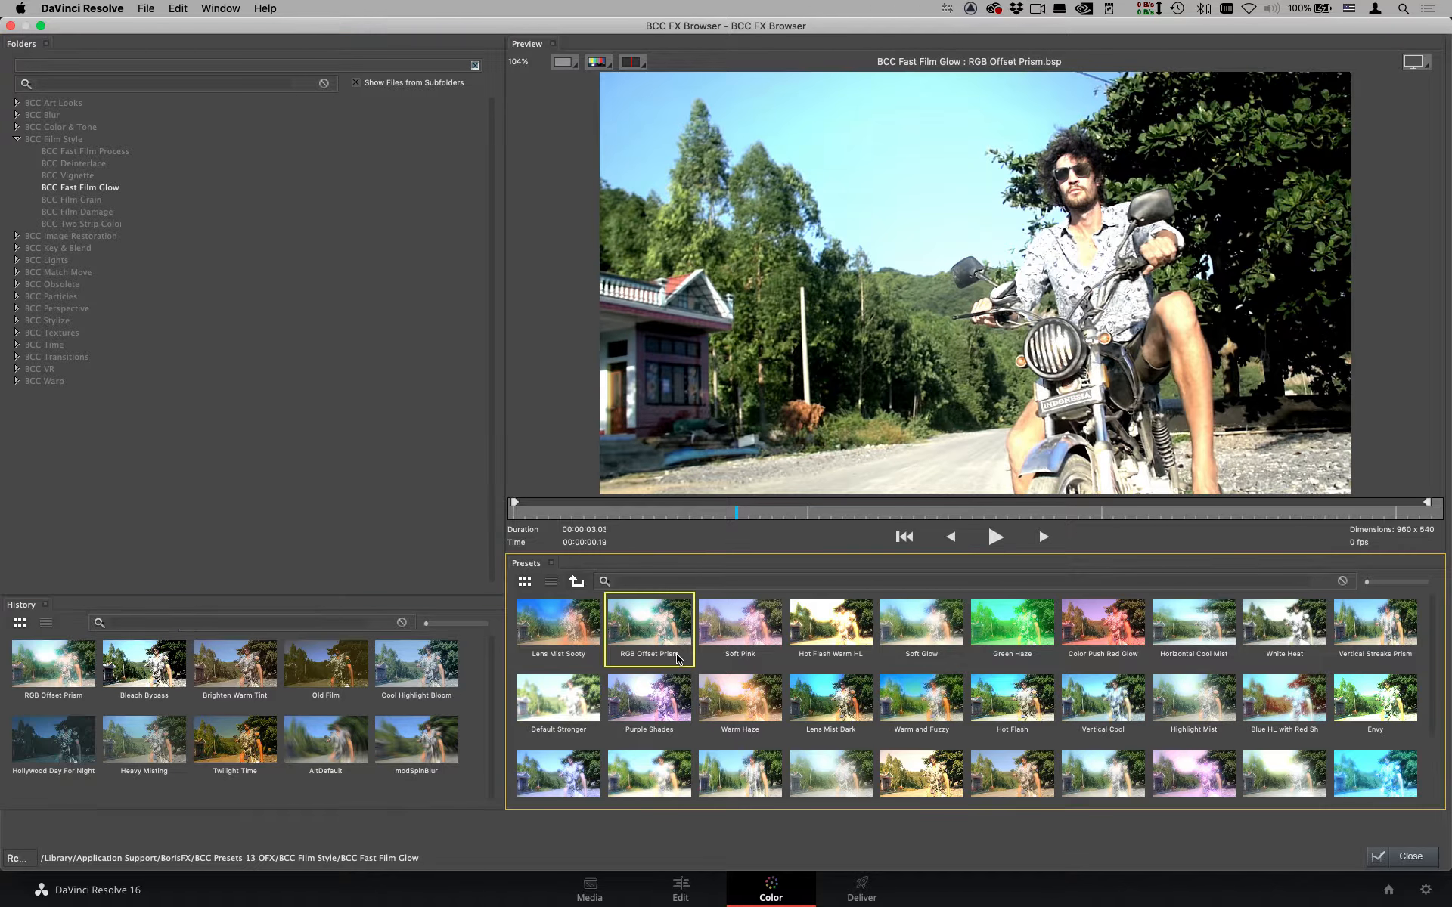
pyautogui.click(831, 628)
pyautogui.click(936, 631)
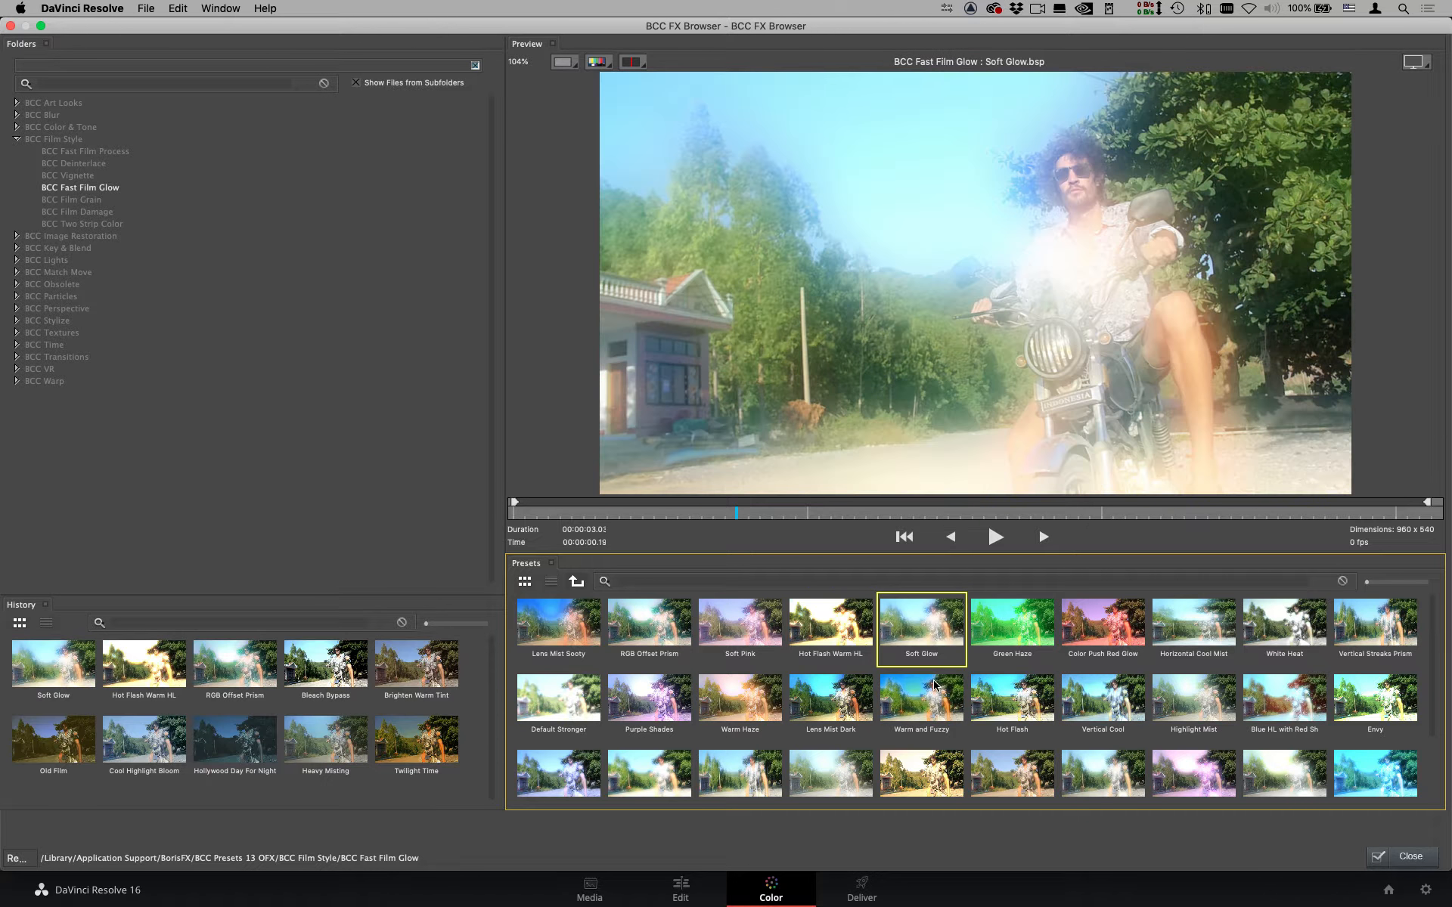
pyautogui.click(949, 689)
pyautogui.click(996, 697)
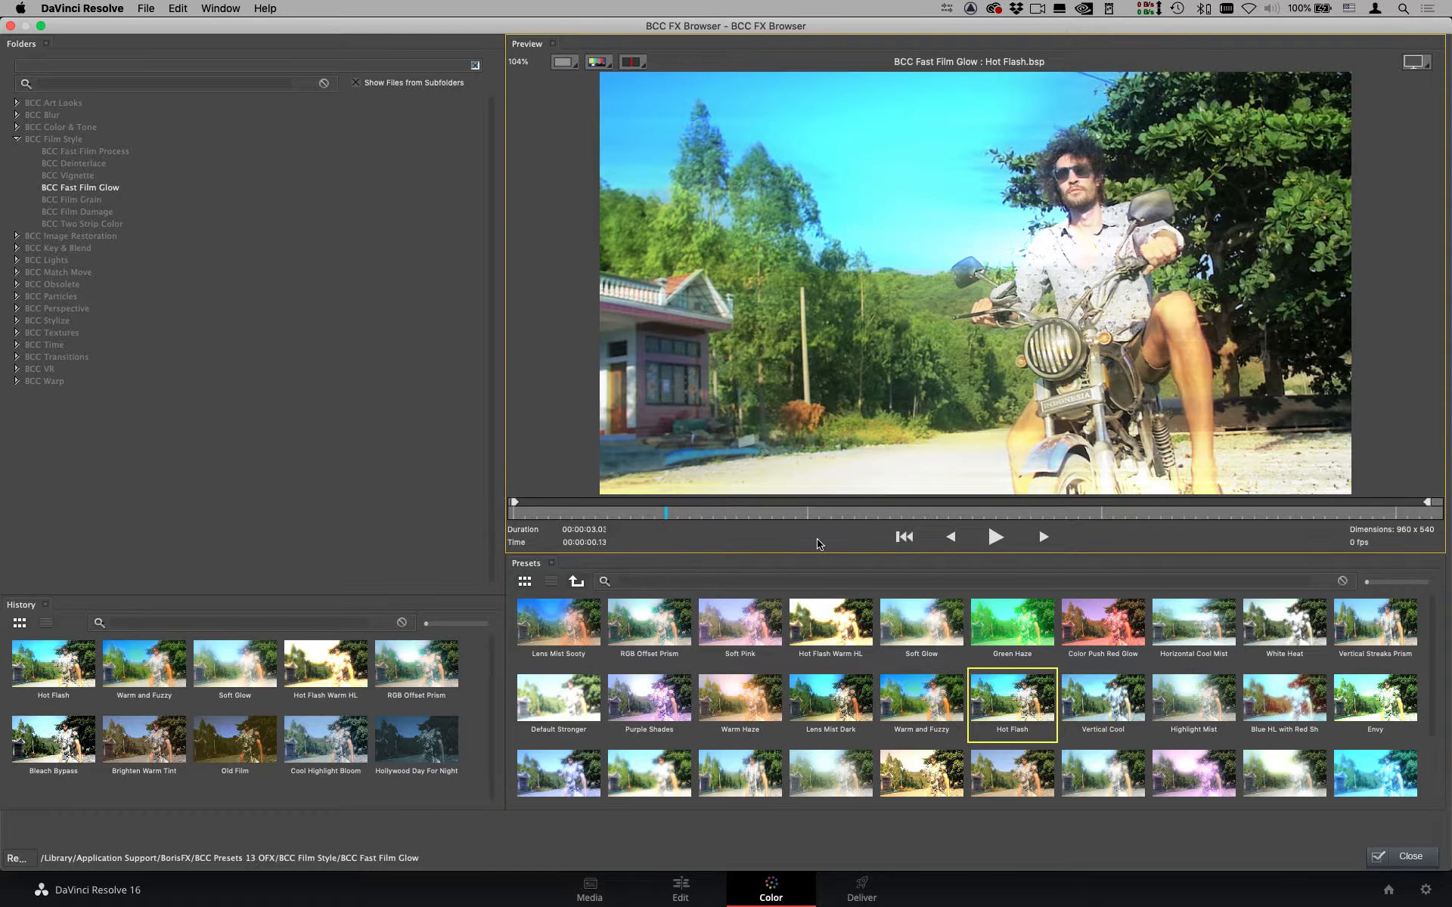
pyautogui.click(1192, 628)
pyautogui.moveTo(732, 513); pyautogui.dragTo(843, 513)
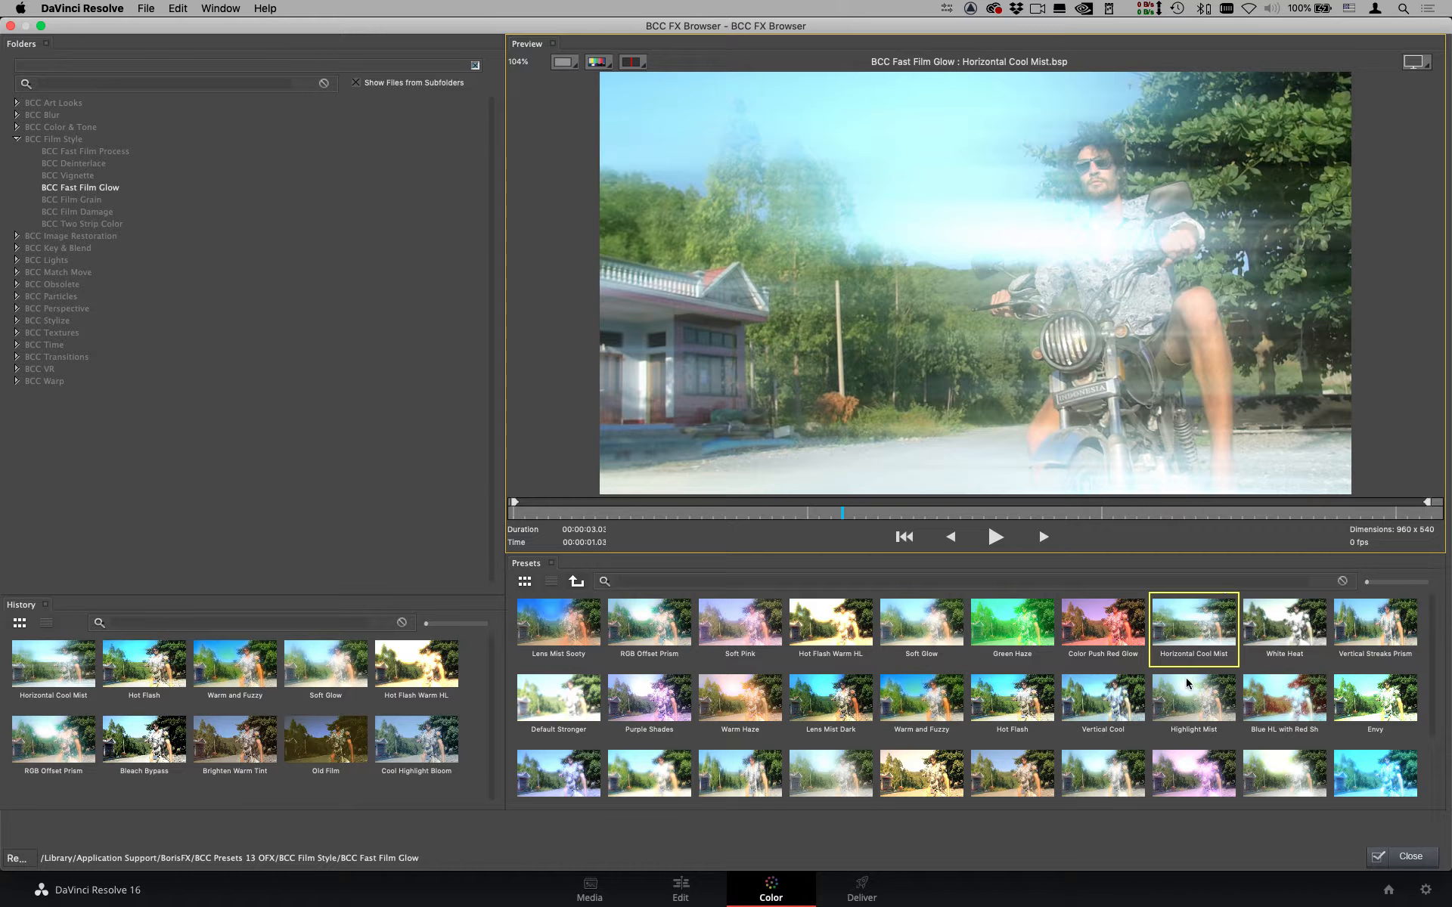
# Close the FX Browser, undo the BCC FX Browser effect on node 01 and reposition the node.
pyautogui.click(1411, 857)
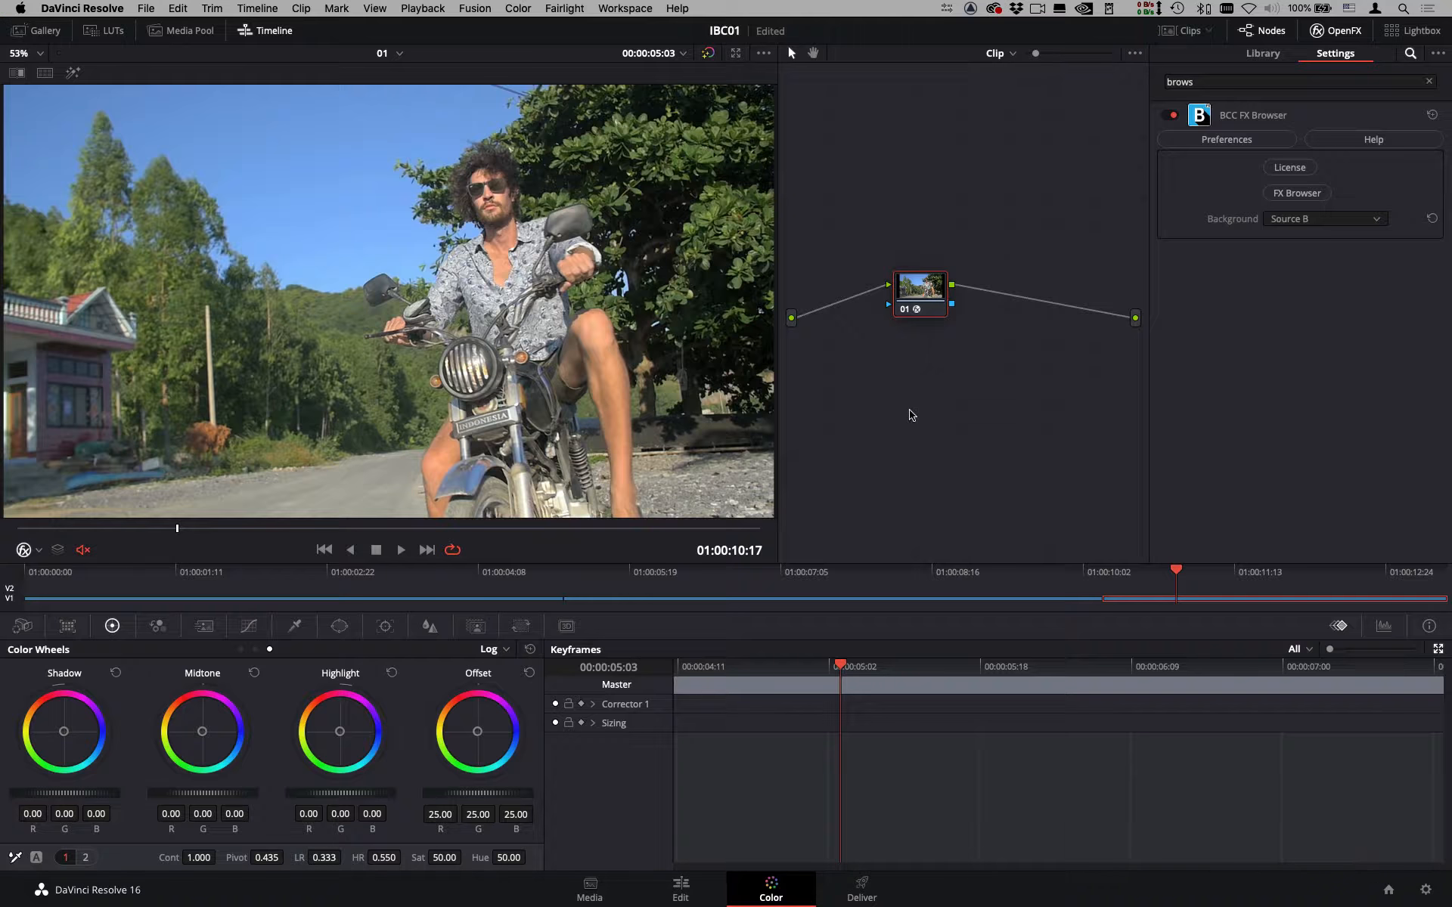
pyautogui.press('super+z')
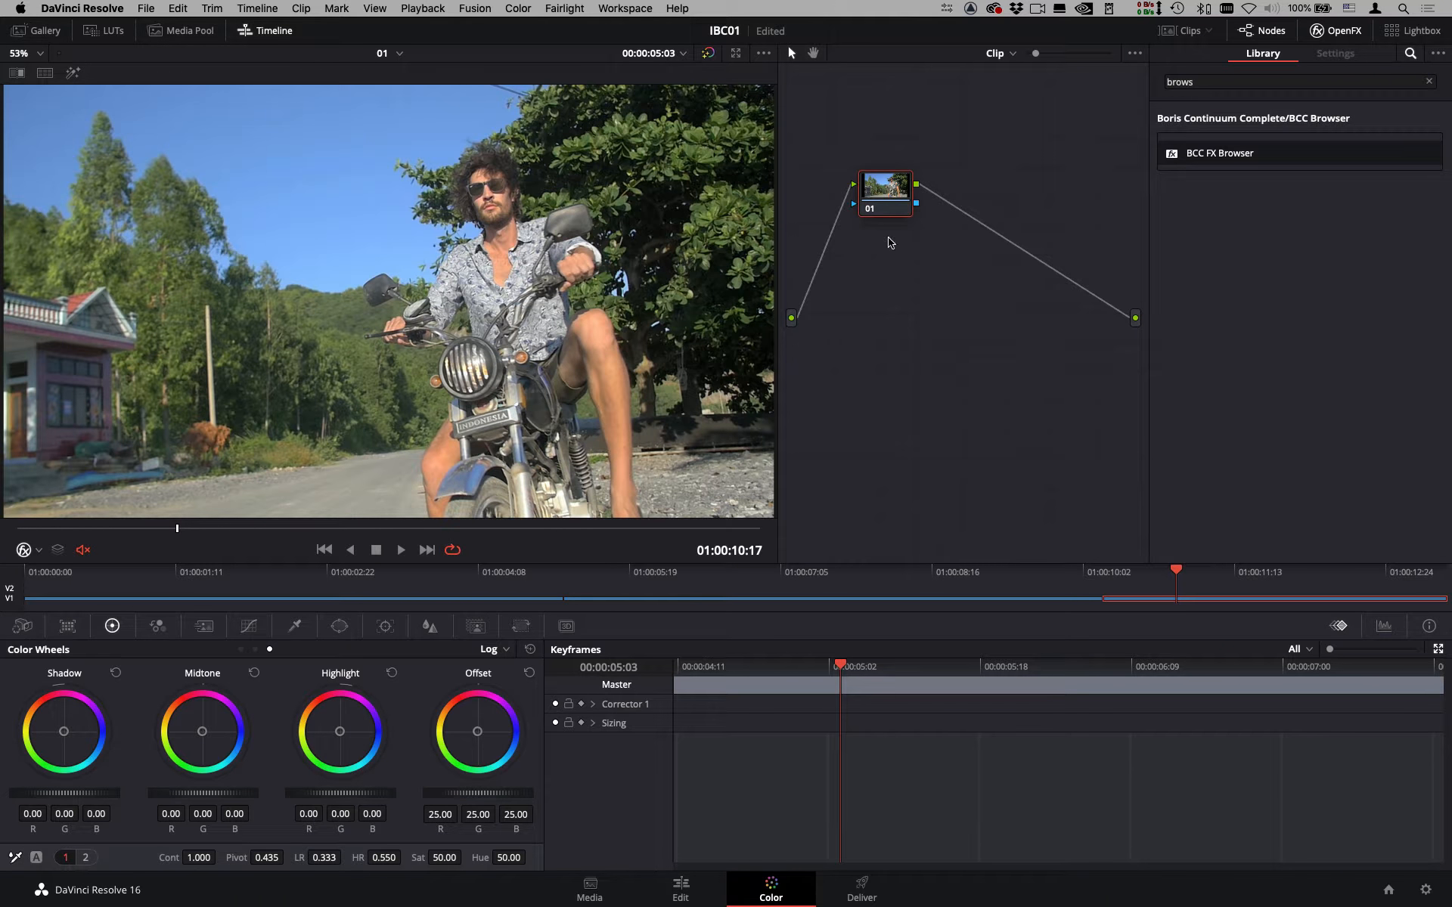
pyautogui.moveTo(879, 186); pyautogui.dragTo(907, 252)
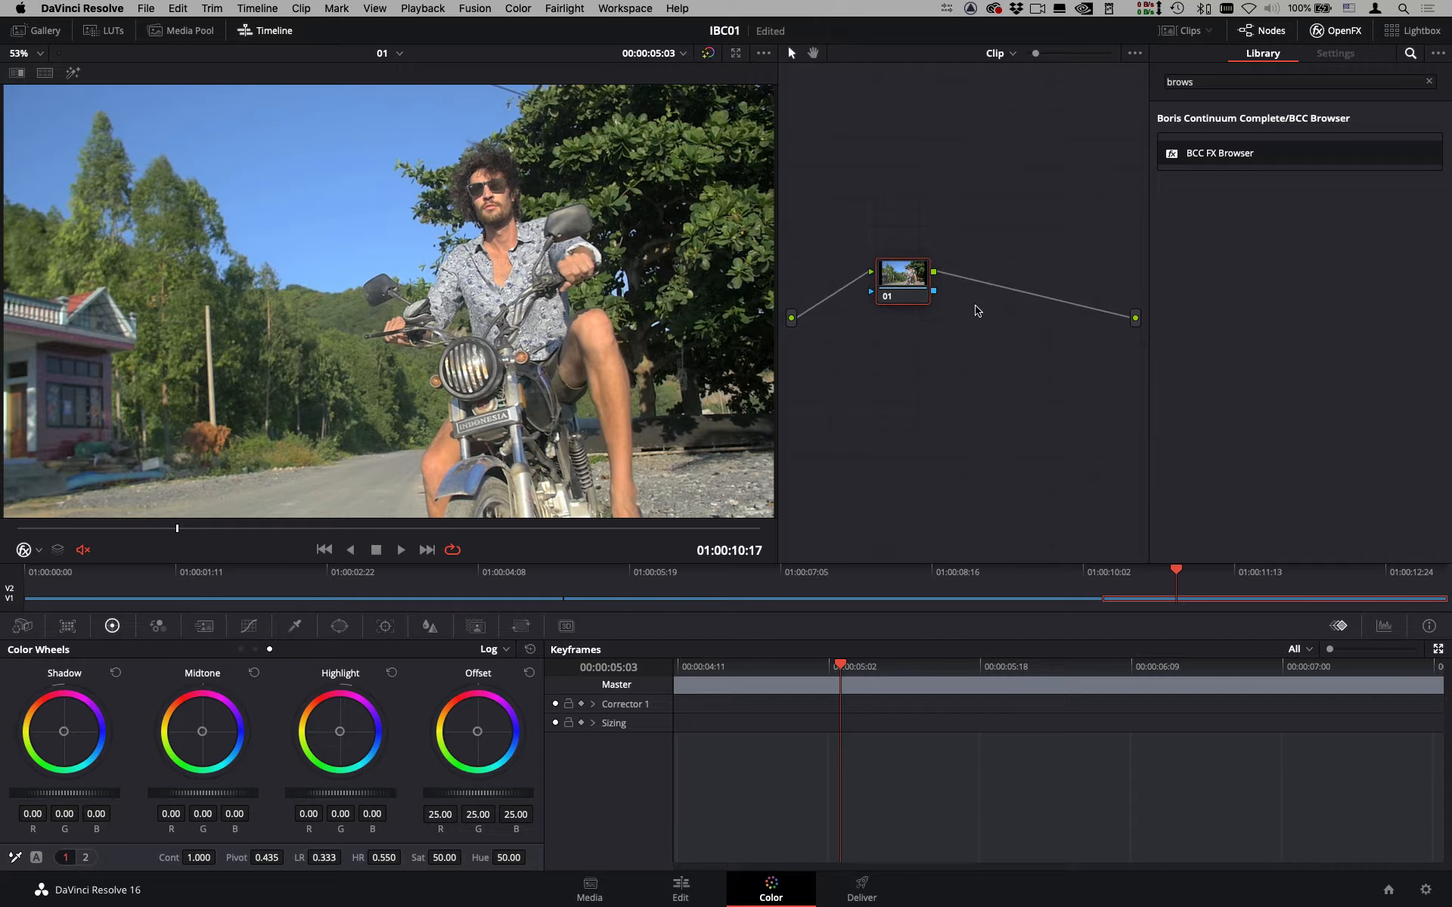
# Search the effects library for "fast", apply BCC Fast Film Glow to node 01 and switch the effect off.
pyautogui.click(1174, 85)
pyautogui.write('fast')
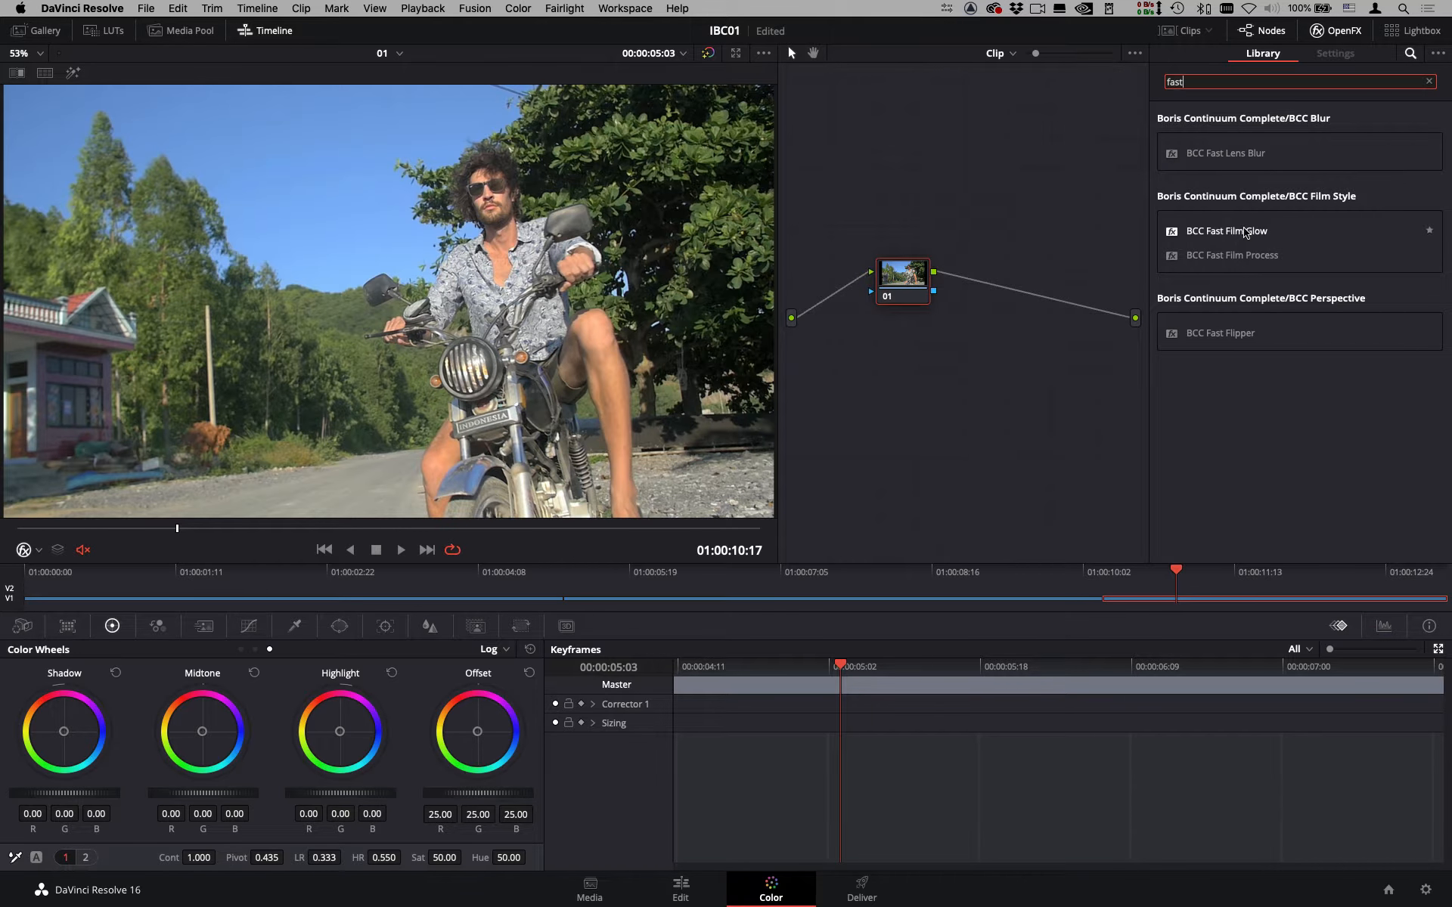
pyautogui.moveTo(1241, 237); pyautogui.dragTo(944, 325)
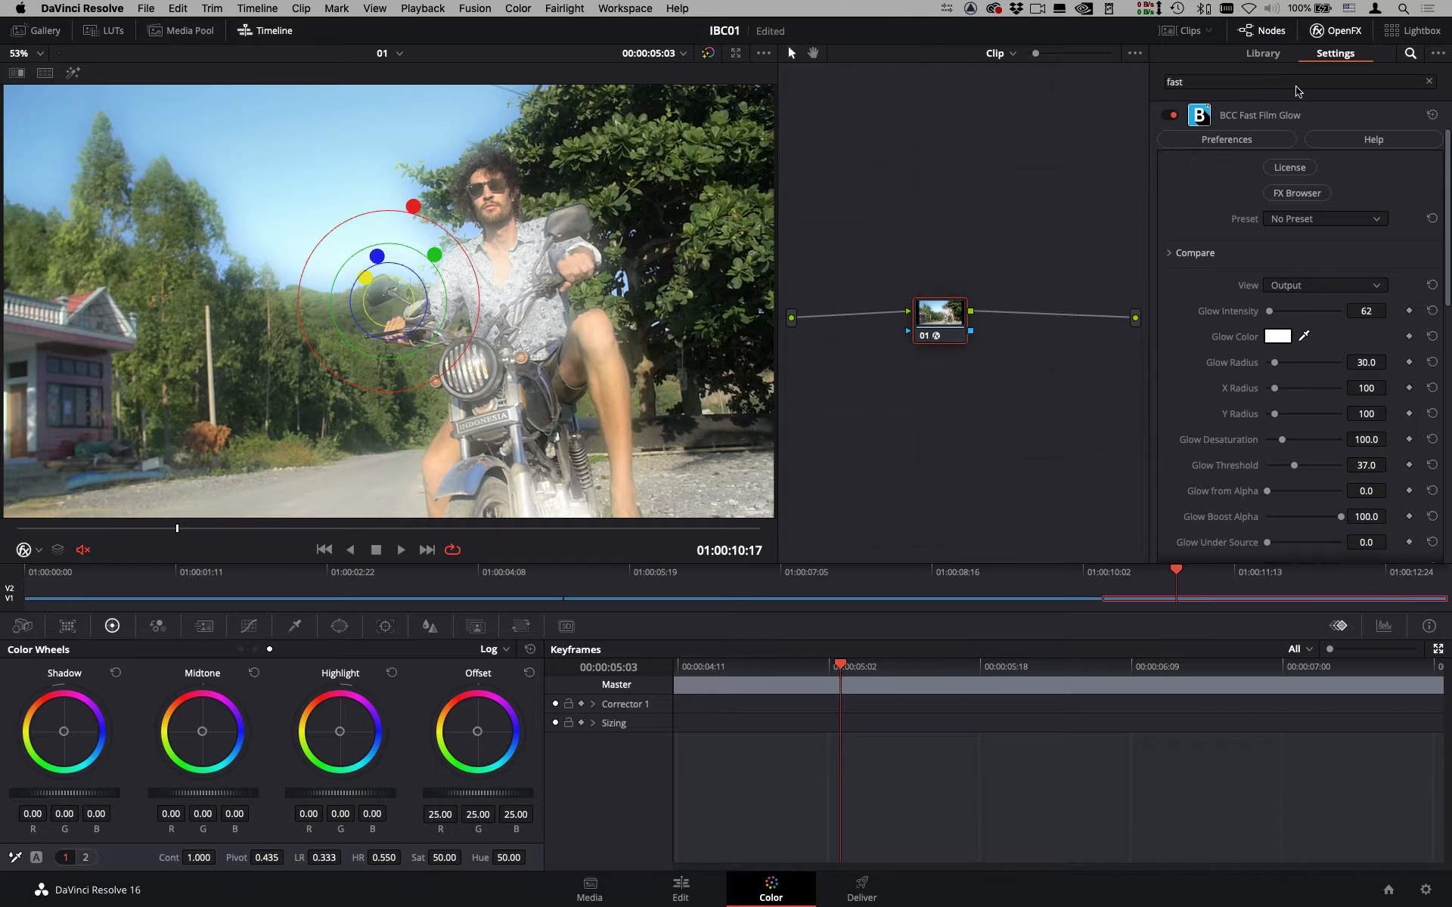
pyautogui.click(1173, 116)
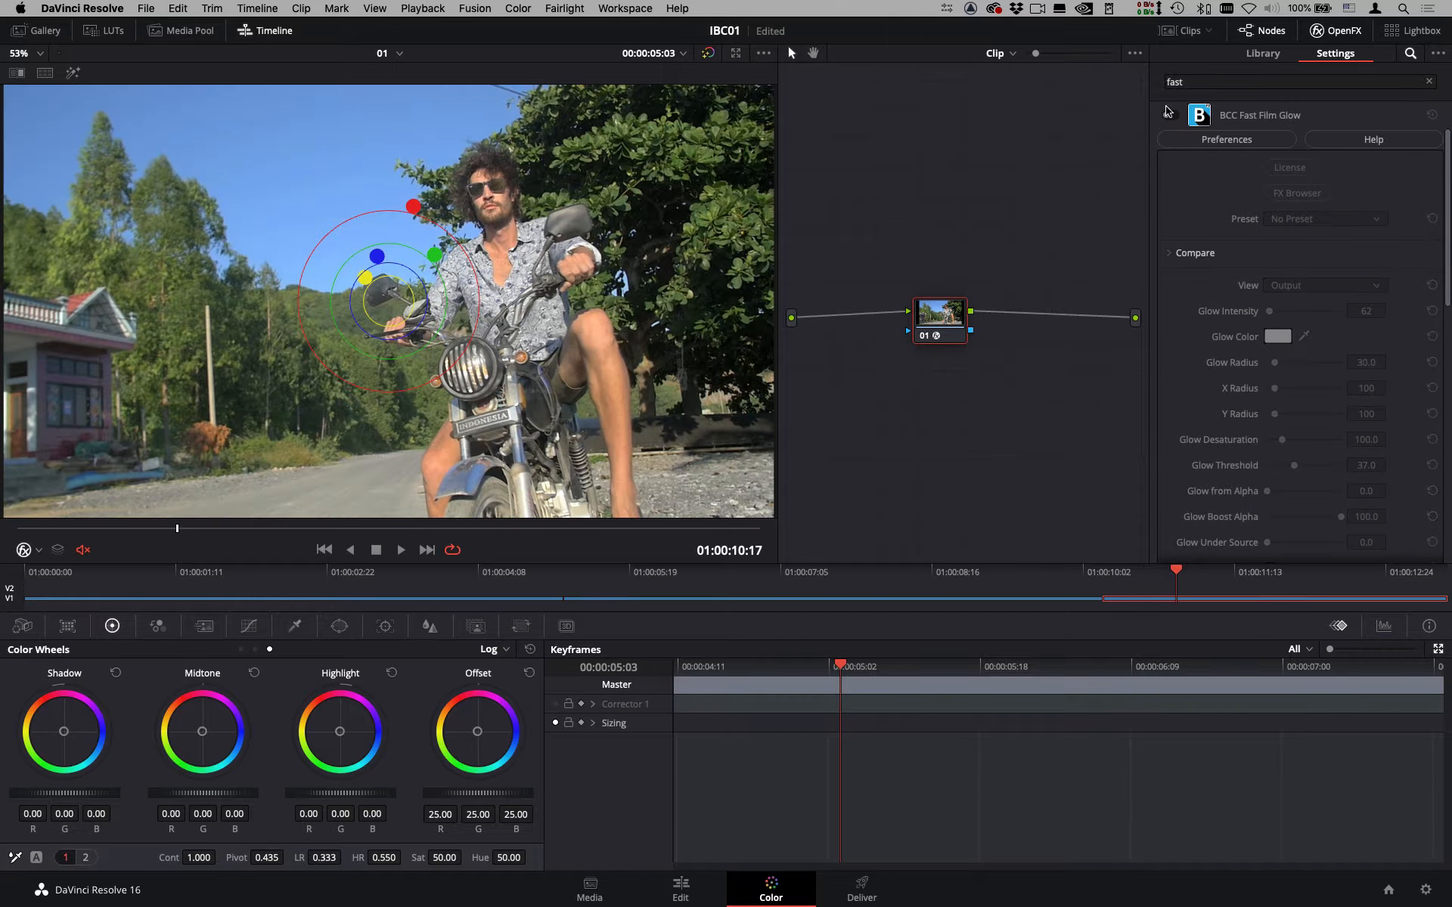
# Switch BCC Fast Film Glow back on and apply the Horizontal Cool Mist preset to it from the FX Browser.
pyautogui.click(1173, 115)
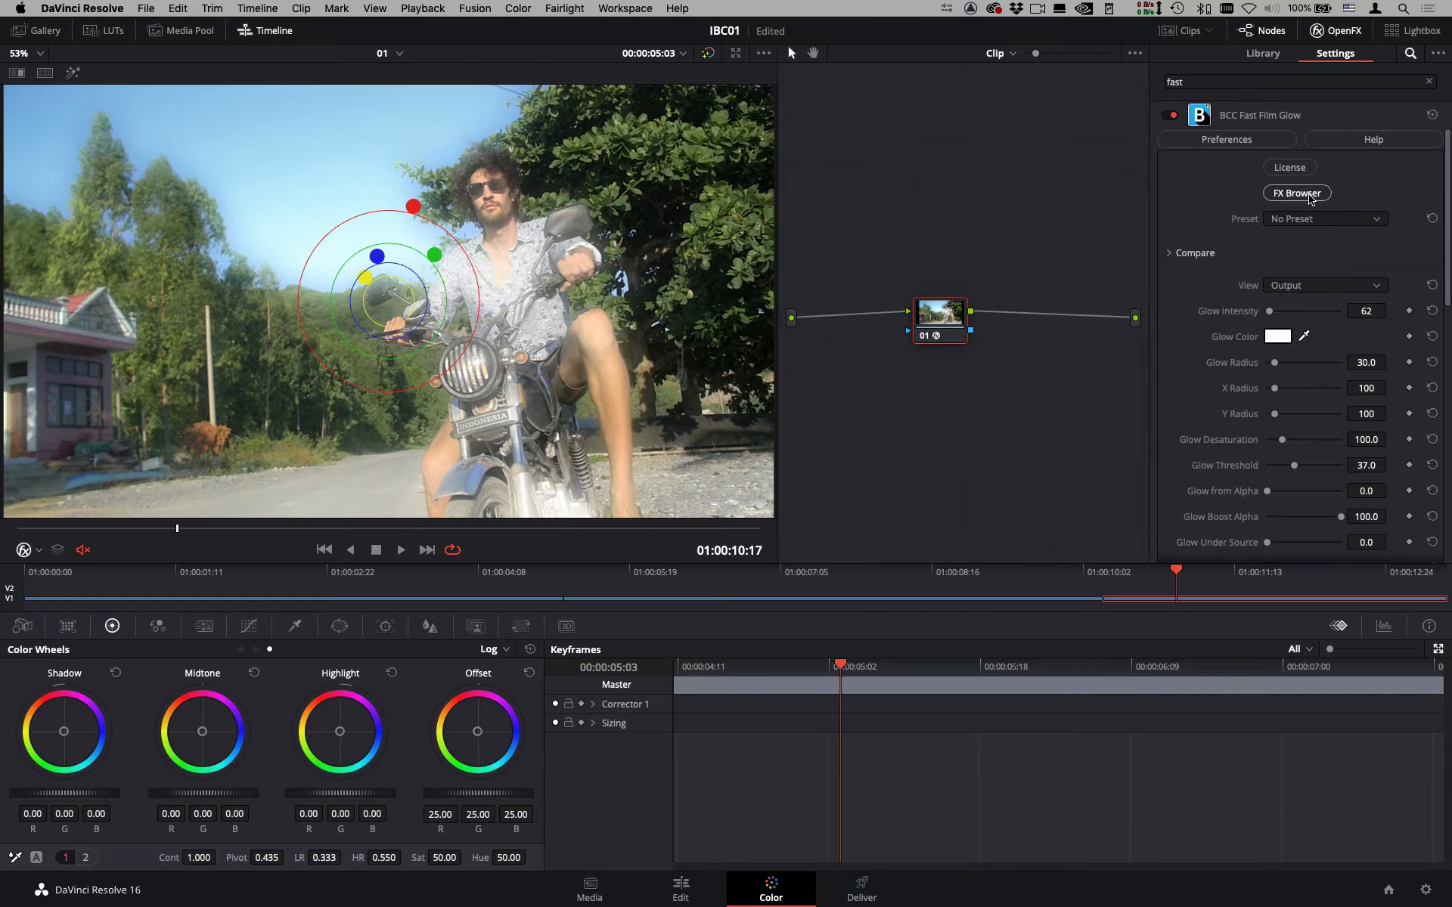
pyautogui.click(1296, 194)
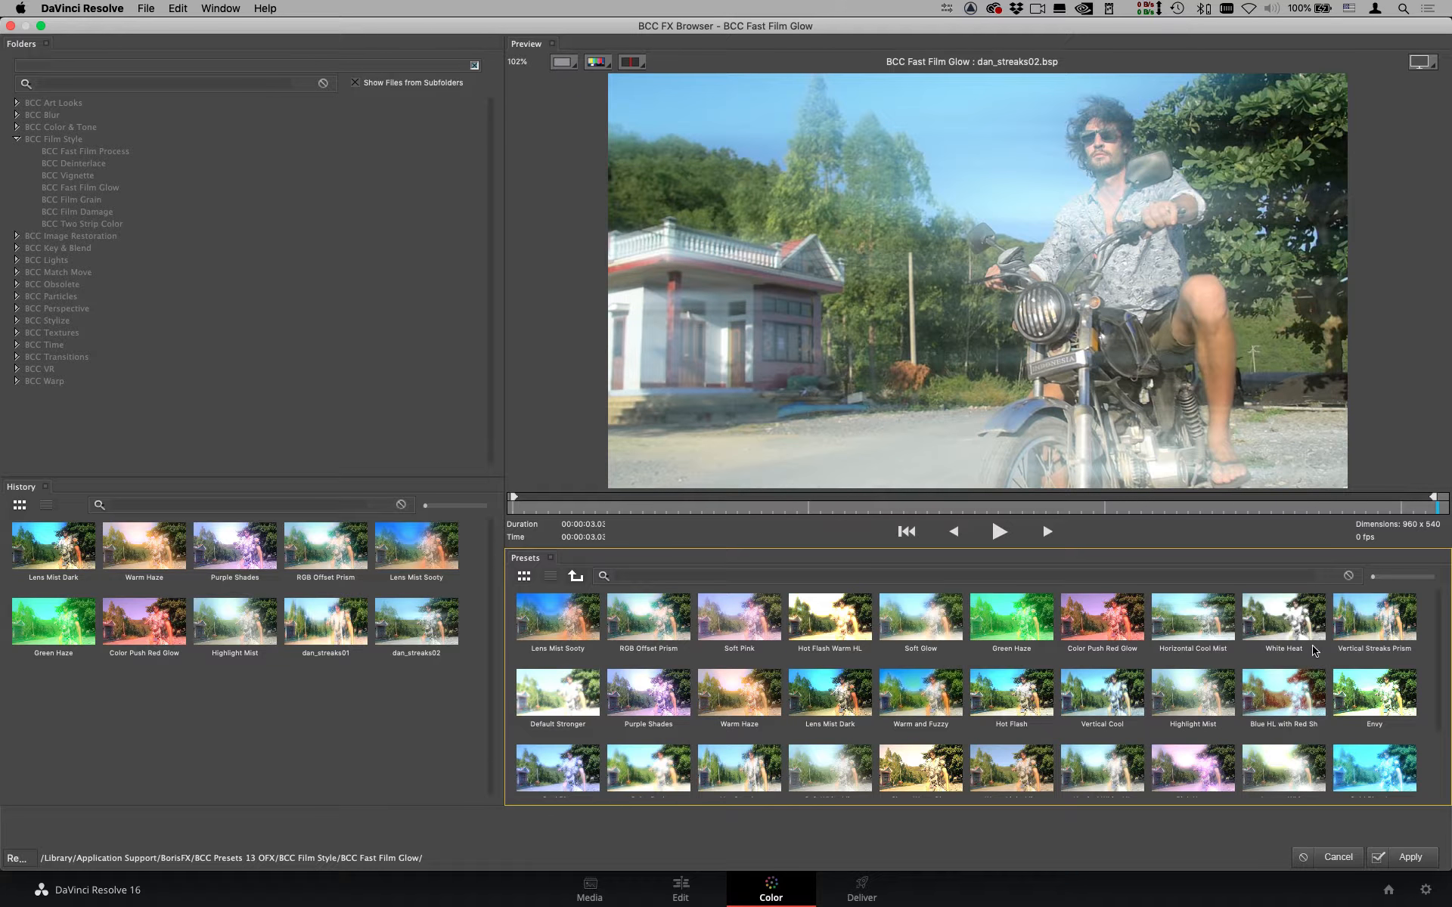
pyautogui.click(1198, 633)
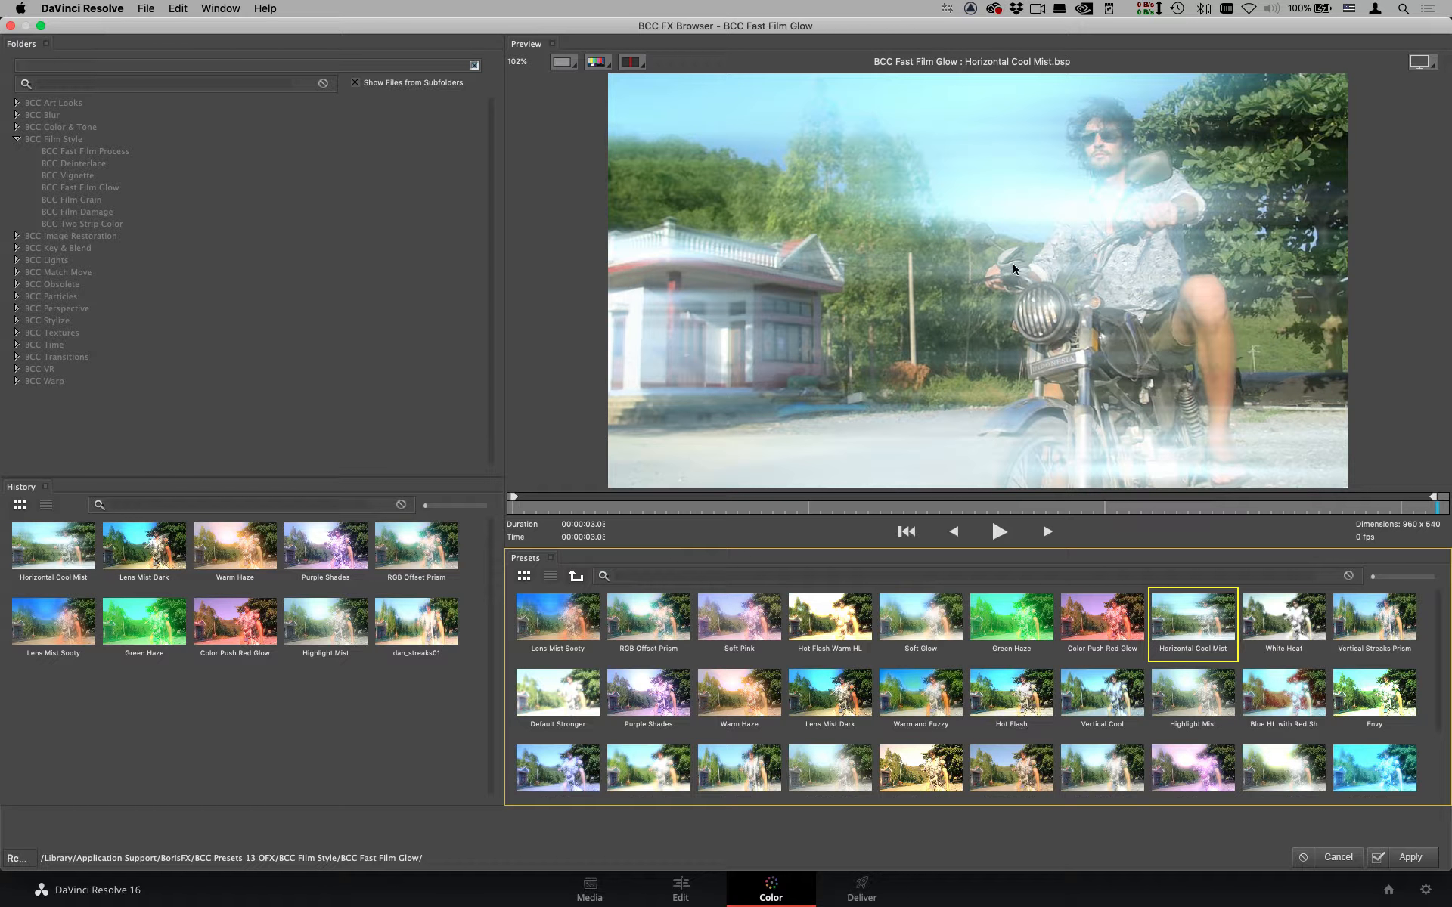
pyautogui.click(1411, 856)
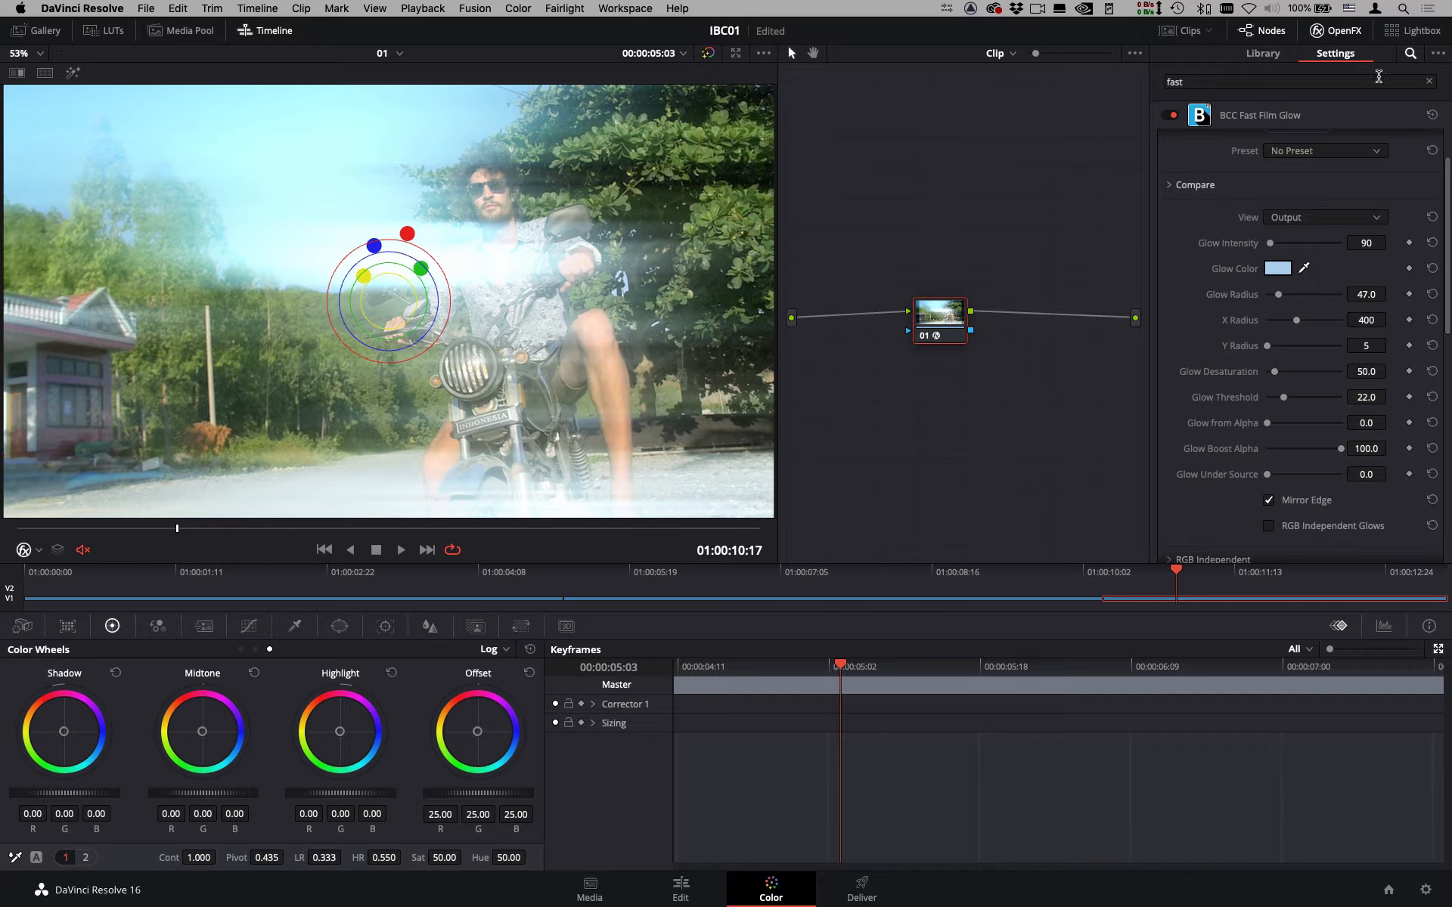
# Enlarge the viewer and adjust the on-image glow controls to Glow Threshold 35.5, Glow Radius 30 and Glow Intensity 76.
pyautogui.moveTo(1447, 316); pyautogui.dragTo(1449, 36)
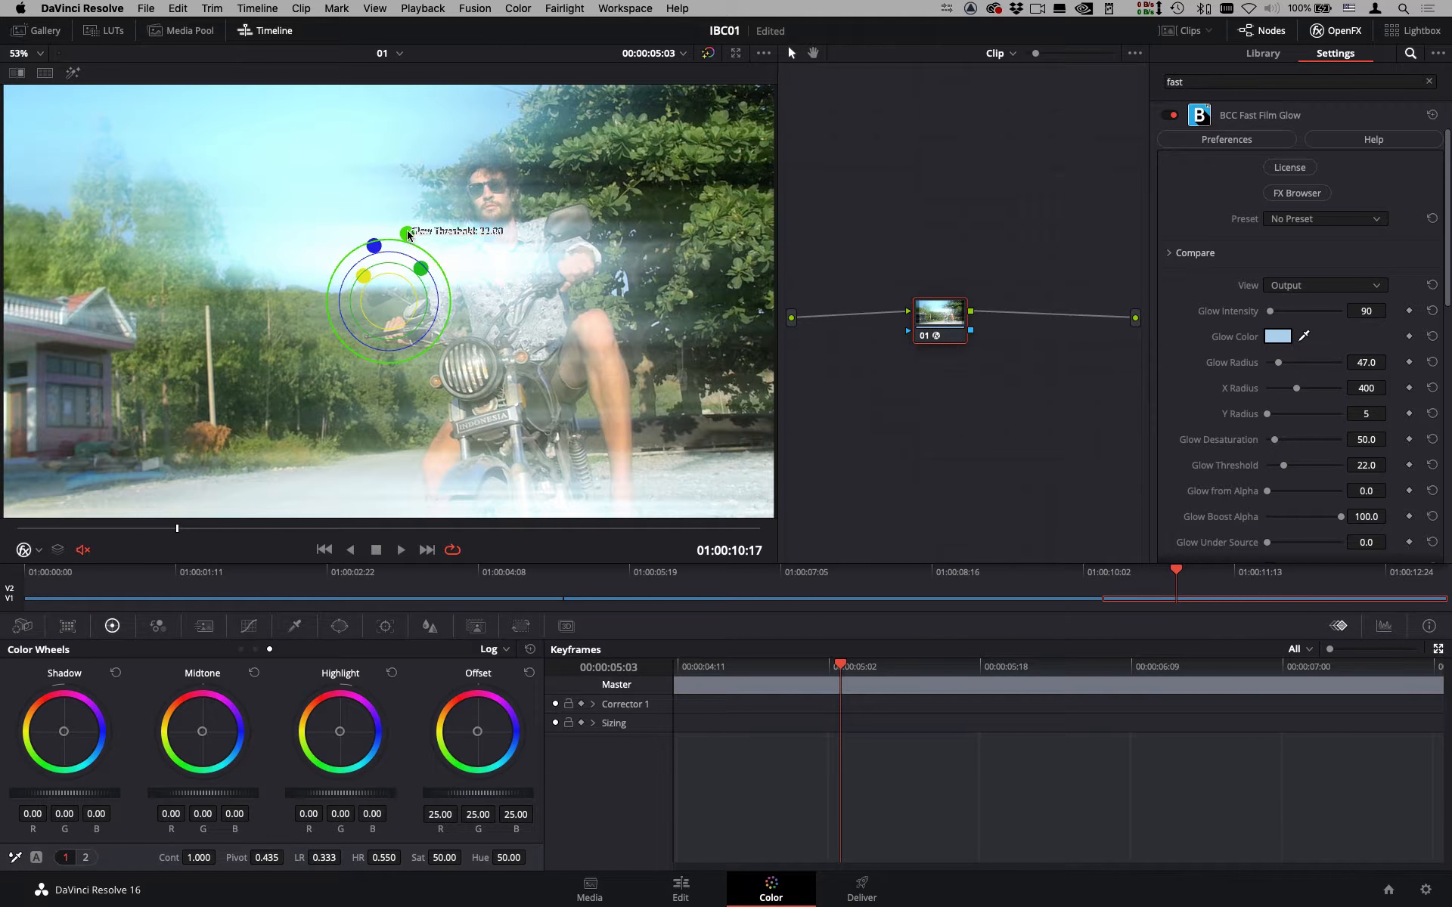
pyautogui.moveTo(408, 235)
pyautogui.mouseDown()
pyautogui.moveTo(415, 210)
pyautogui.moveTo(418, 234)
pyautogui.mouseUp()
pyautogui.hotkey('shift', 'f')
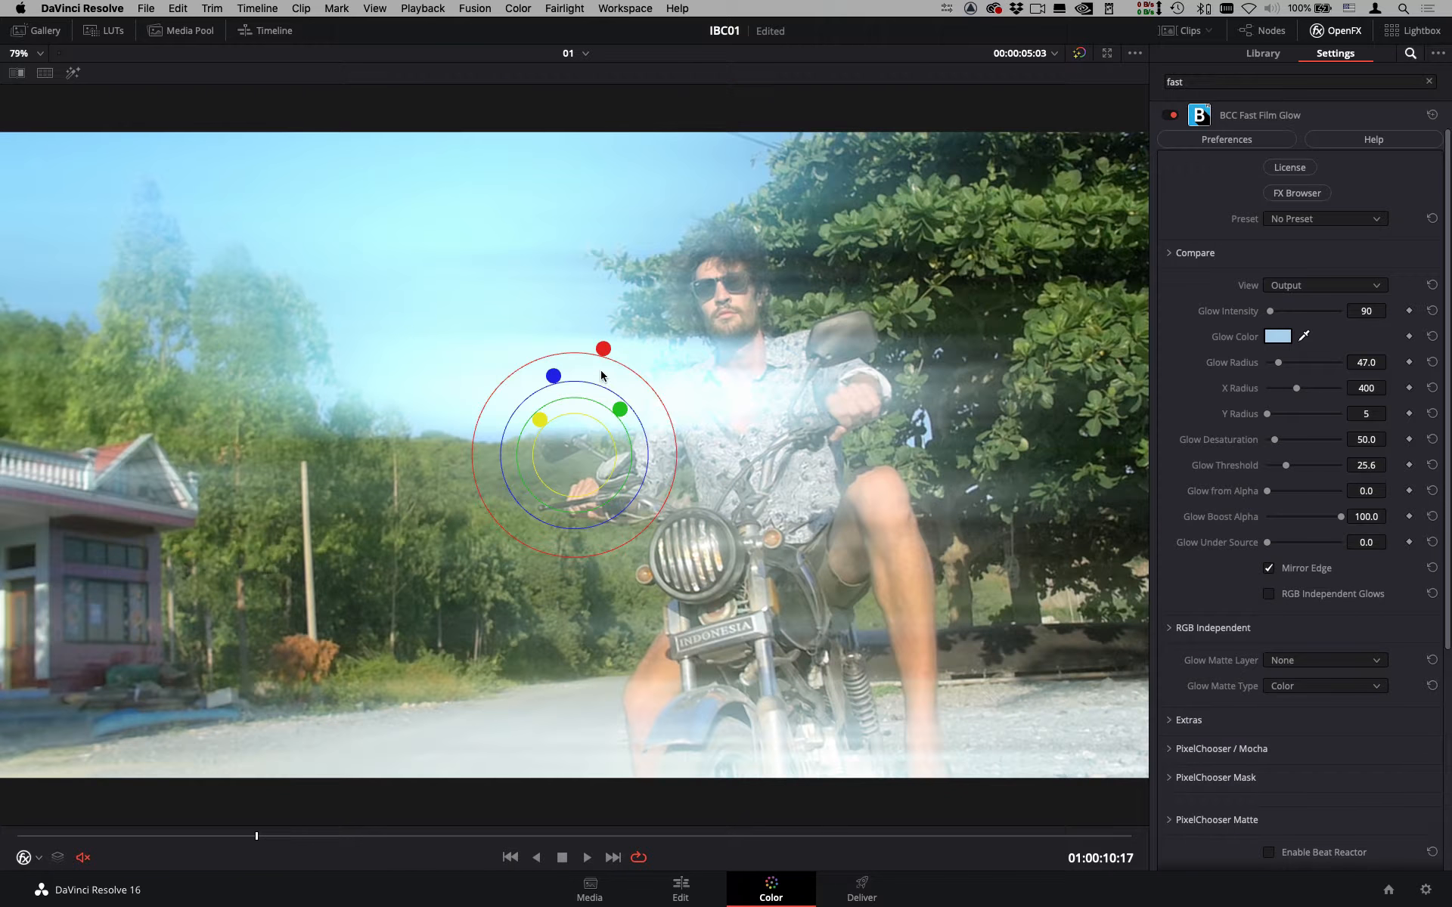
pyautogui.moveTo(605, 351); pyautogui.dragTo(620, 321)
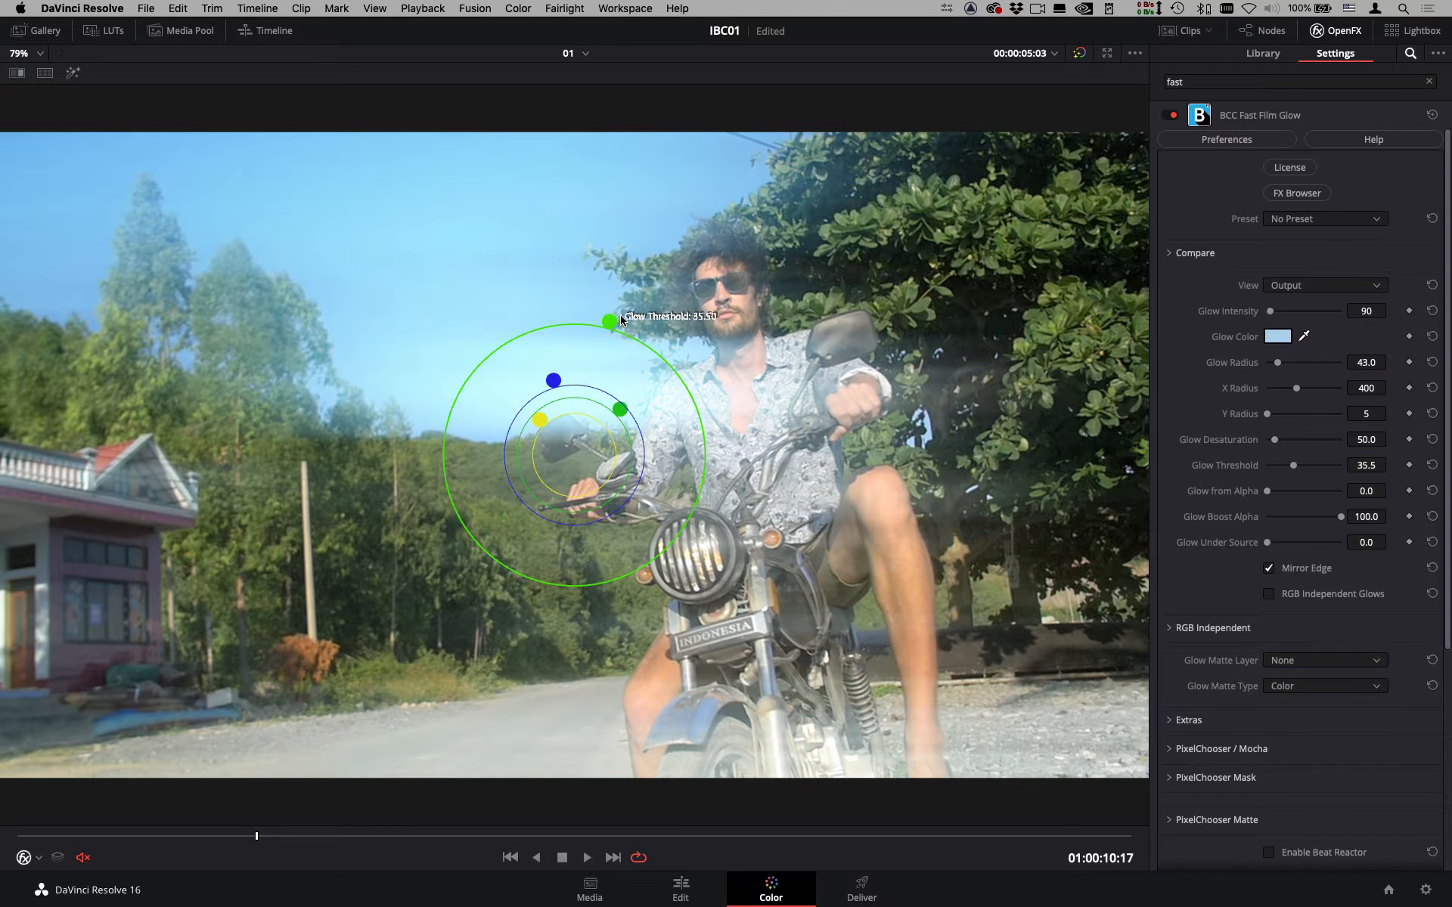
pyautogui.moveTo(566, 388); pyautogui.dragTo(546, 424)
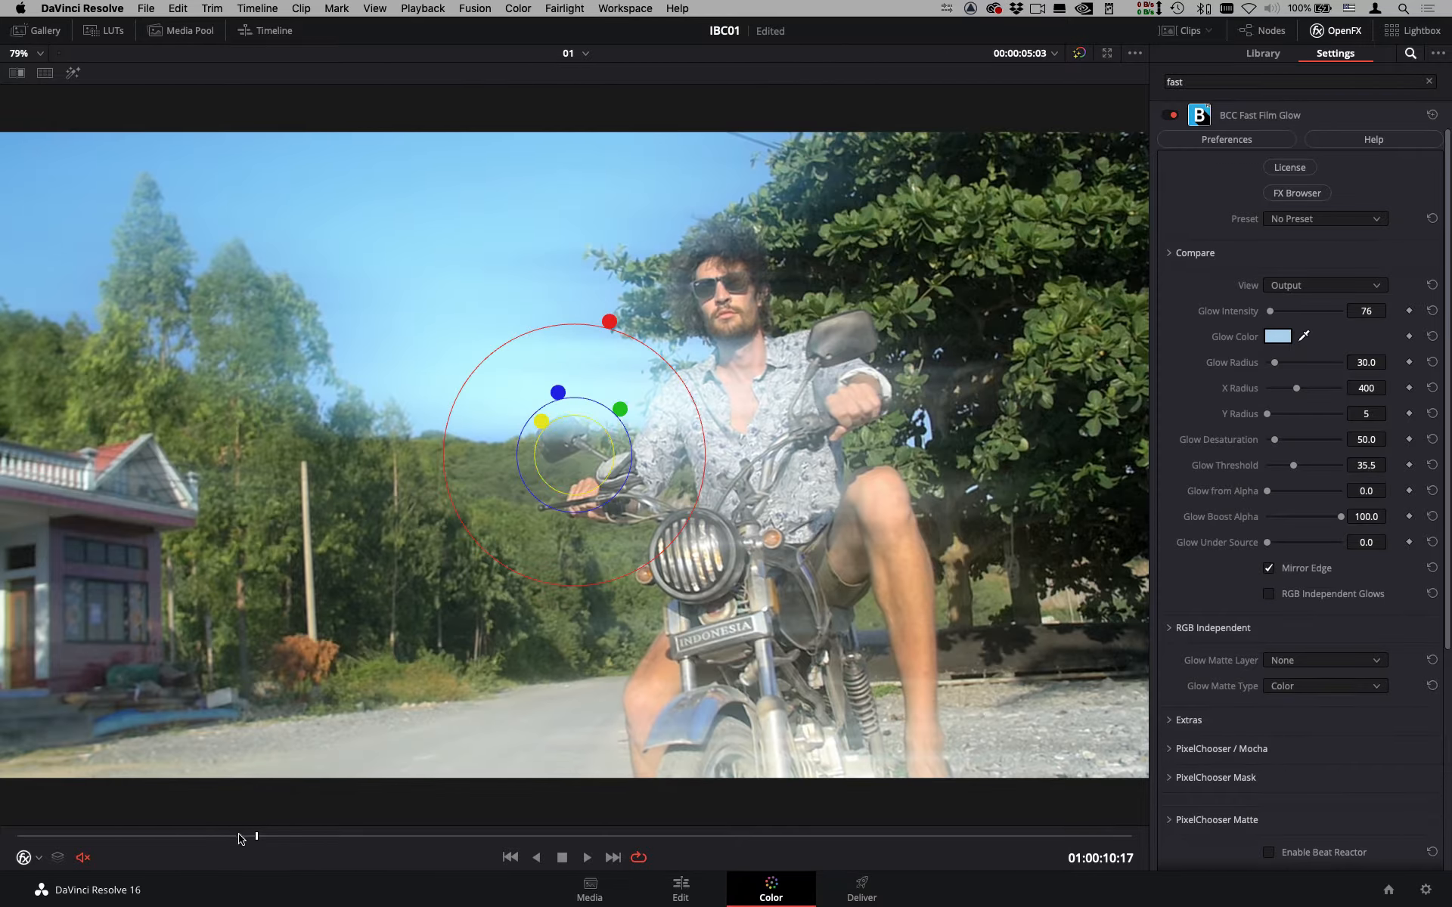
# Change the Glow Color to a light orange, checking the clip in playback and with the effect off and on.
pyautogui.press('space')
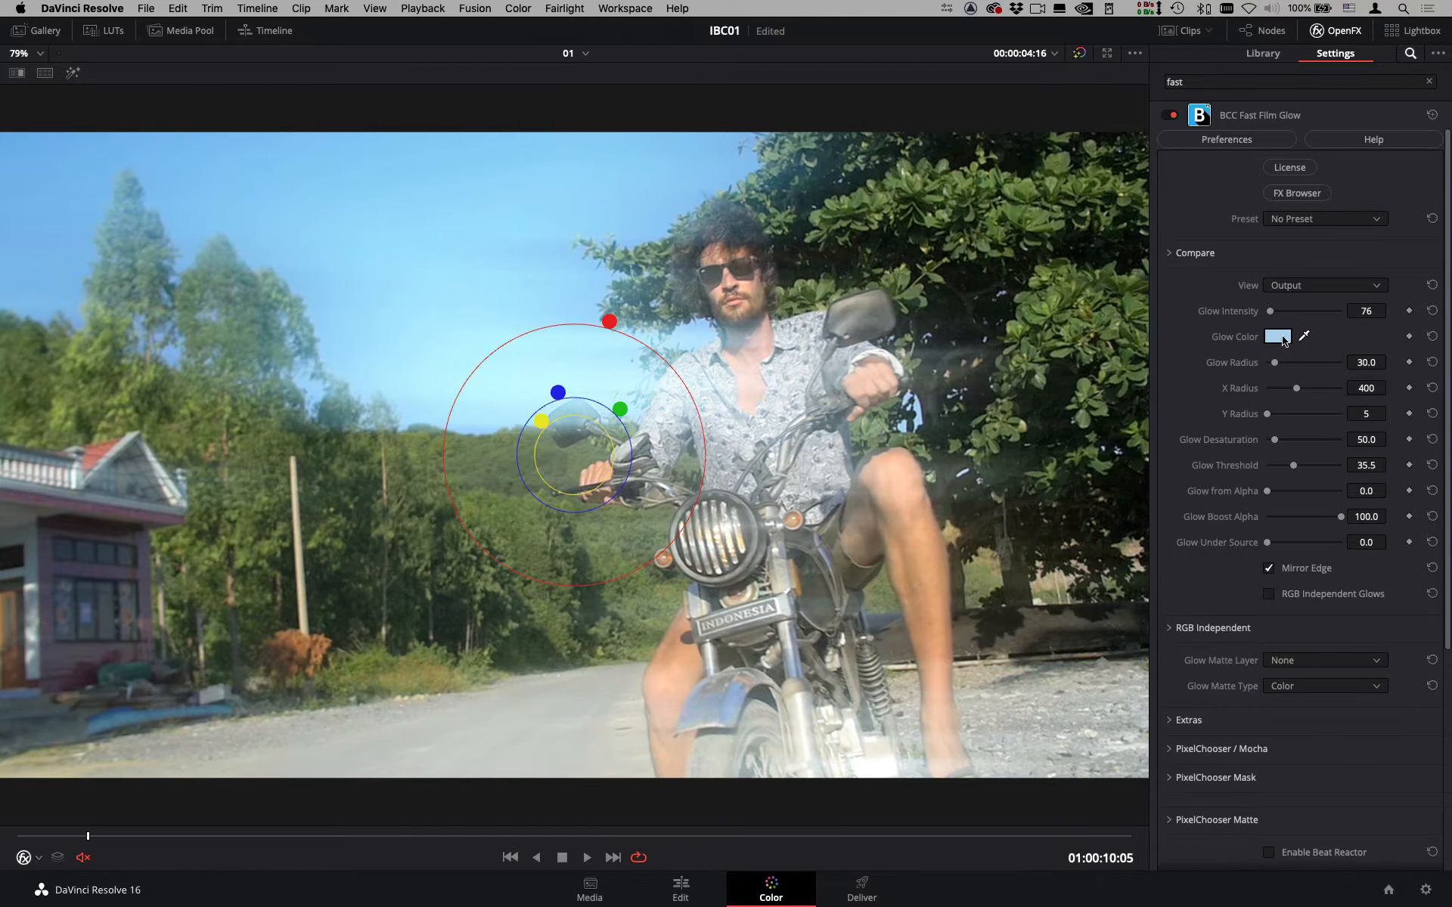
pyautogui.click(1283, 339)
pyautogui.moveTo(715, 299); pyautogui.dragTo(741, 295)
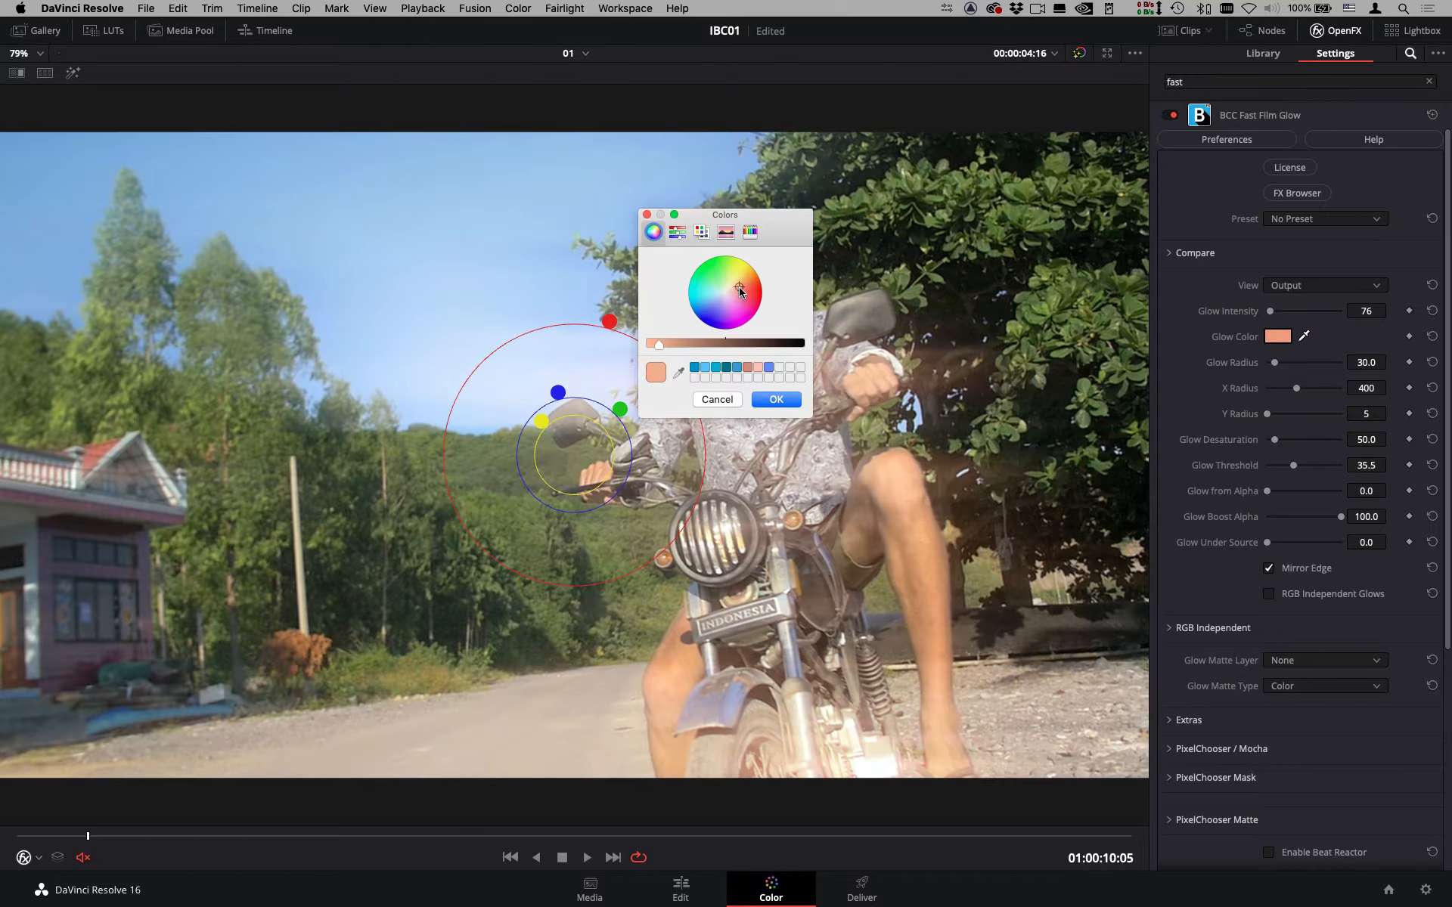
pyautogui.click(779, 399)
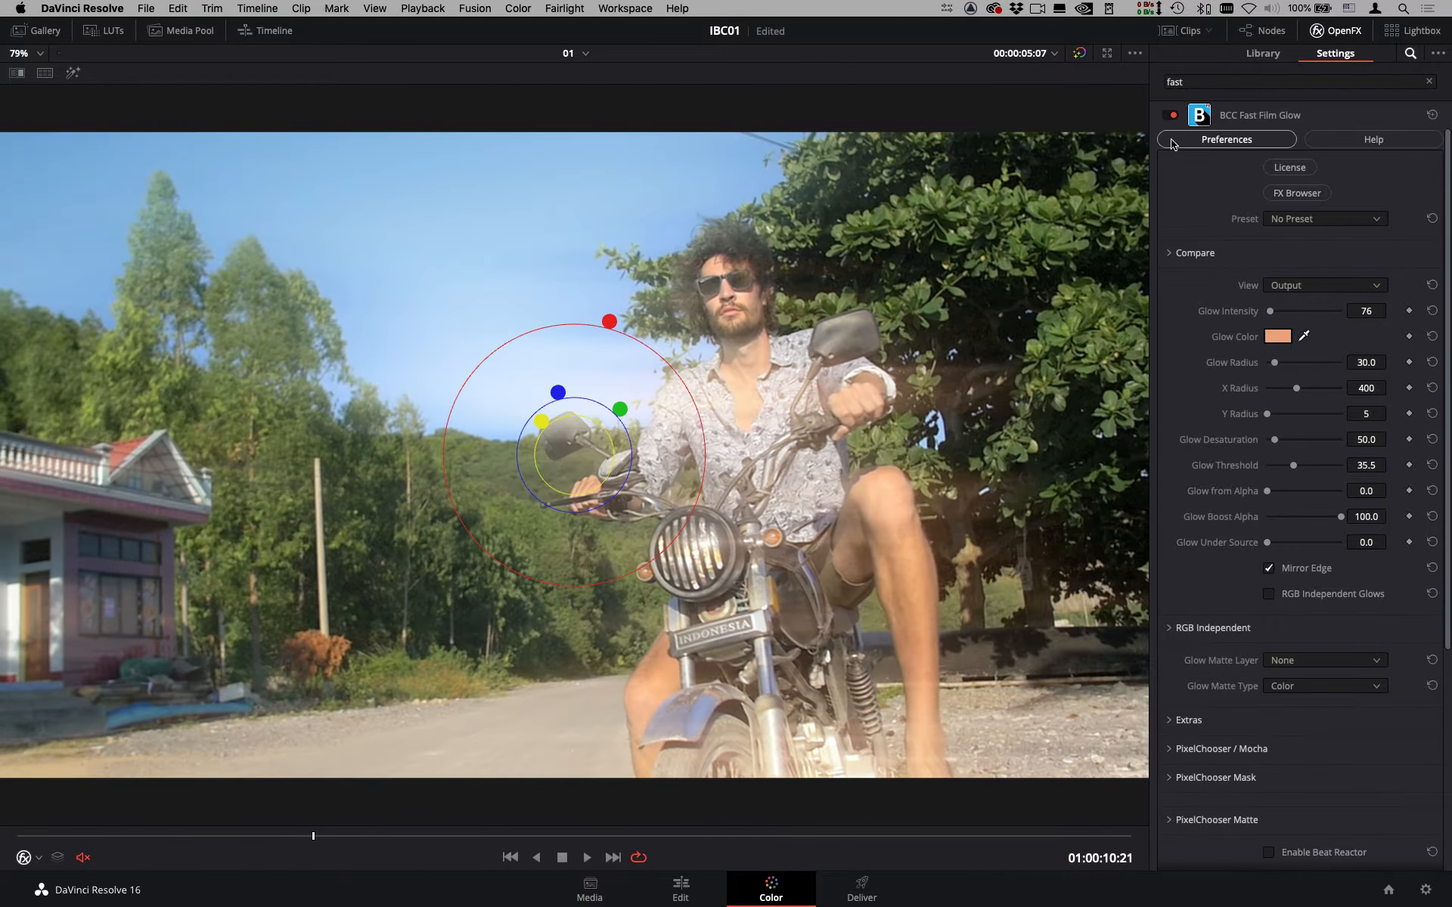
pyautogui.click(1172, 116)
pyautogui.click(1172, 116)
# Save the current glow settings as a custom preset in the BCC Fast Film Glow folder.
pyautogui.click(1357, 220)
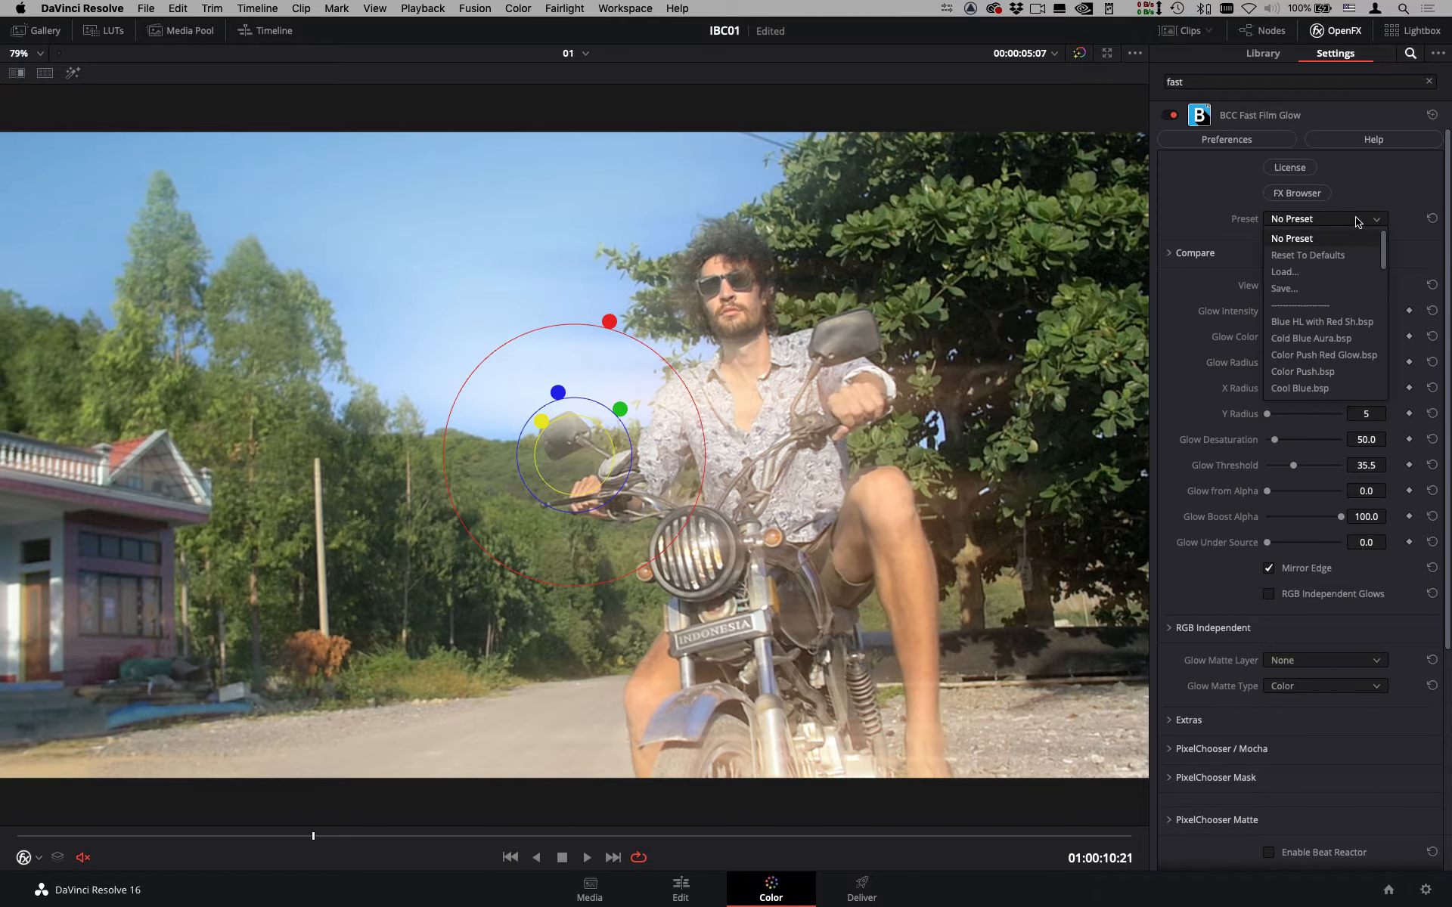
pyautogui.click(1298, 288)
pyautogui.write('dan')
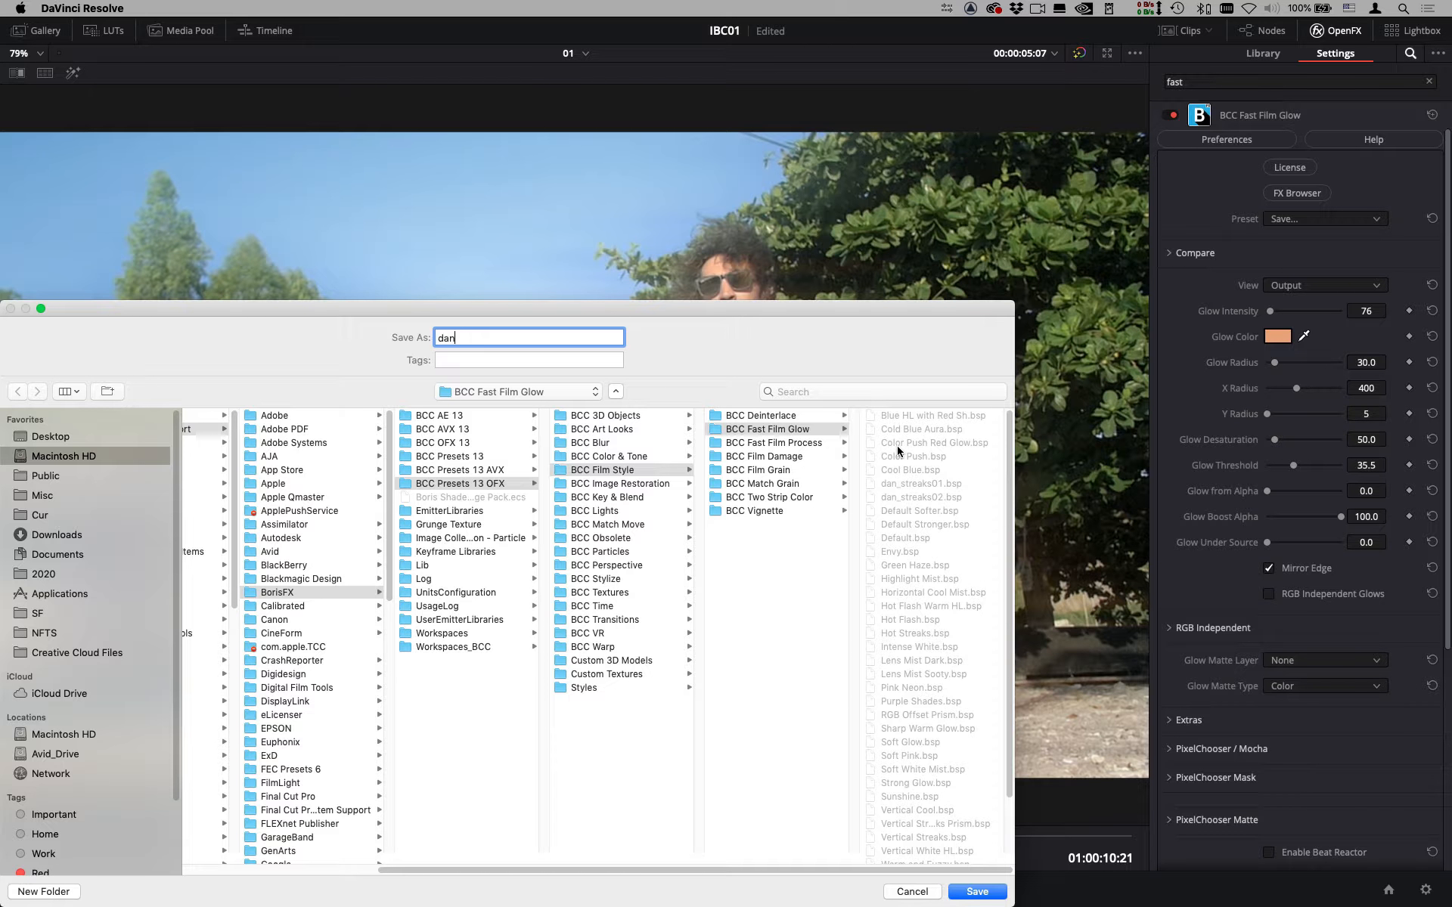
pyautogui.click(998, 892)
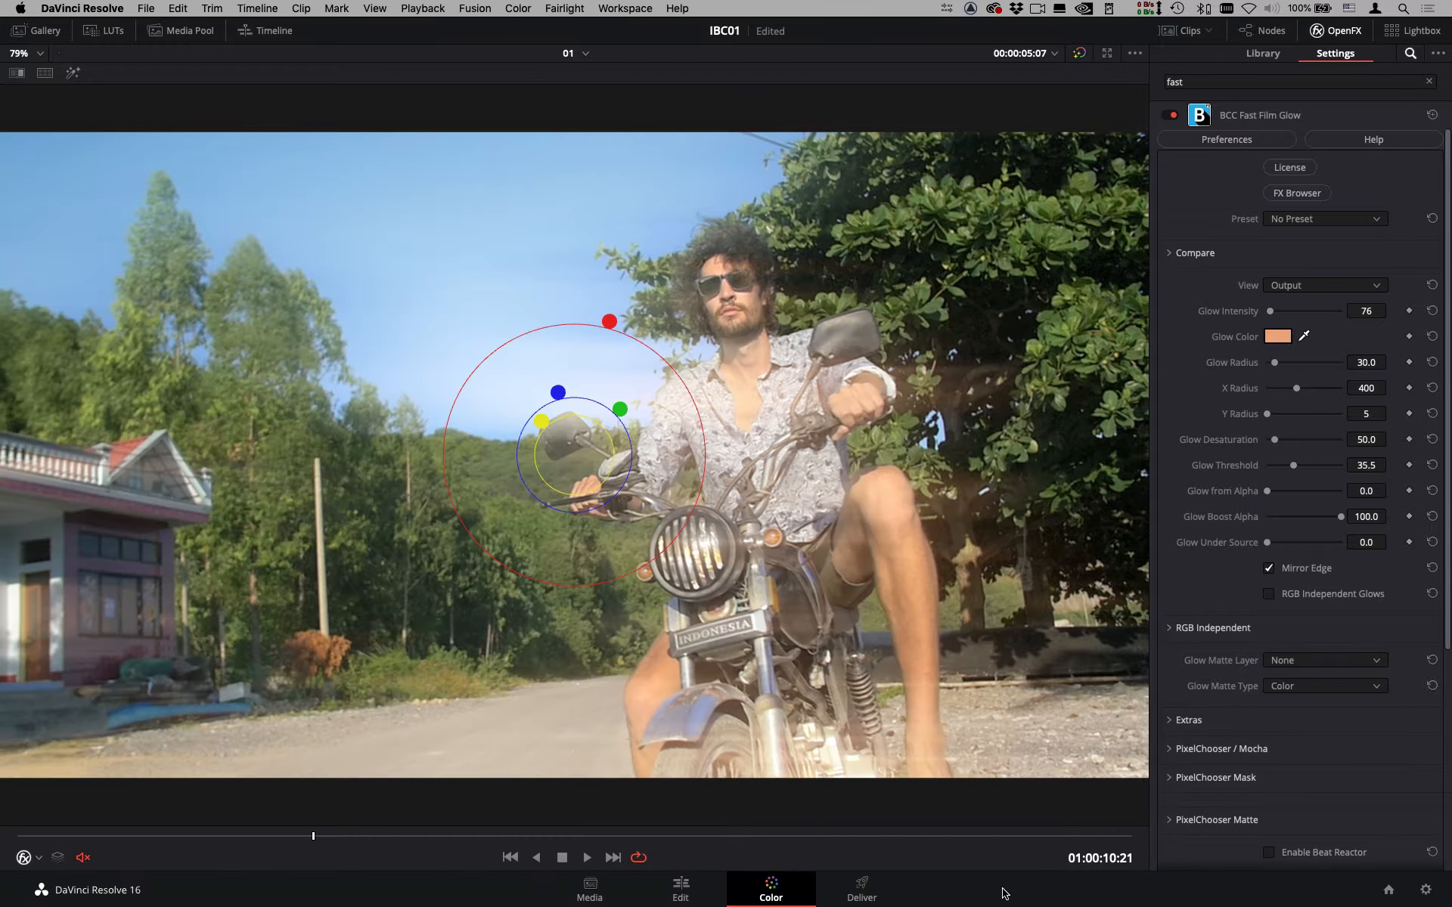
# Scrub and play the clip to review the glow, and compare the image with the grade bypassed and restored.
pyautogui.moveTo(243, 836); pyautogui.dragTo(964, 833)
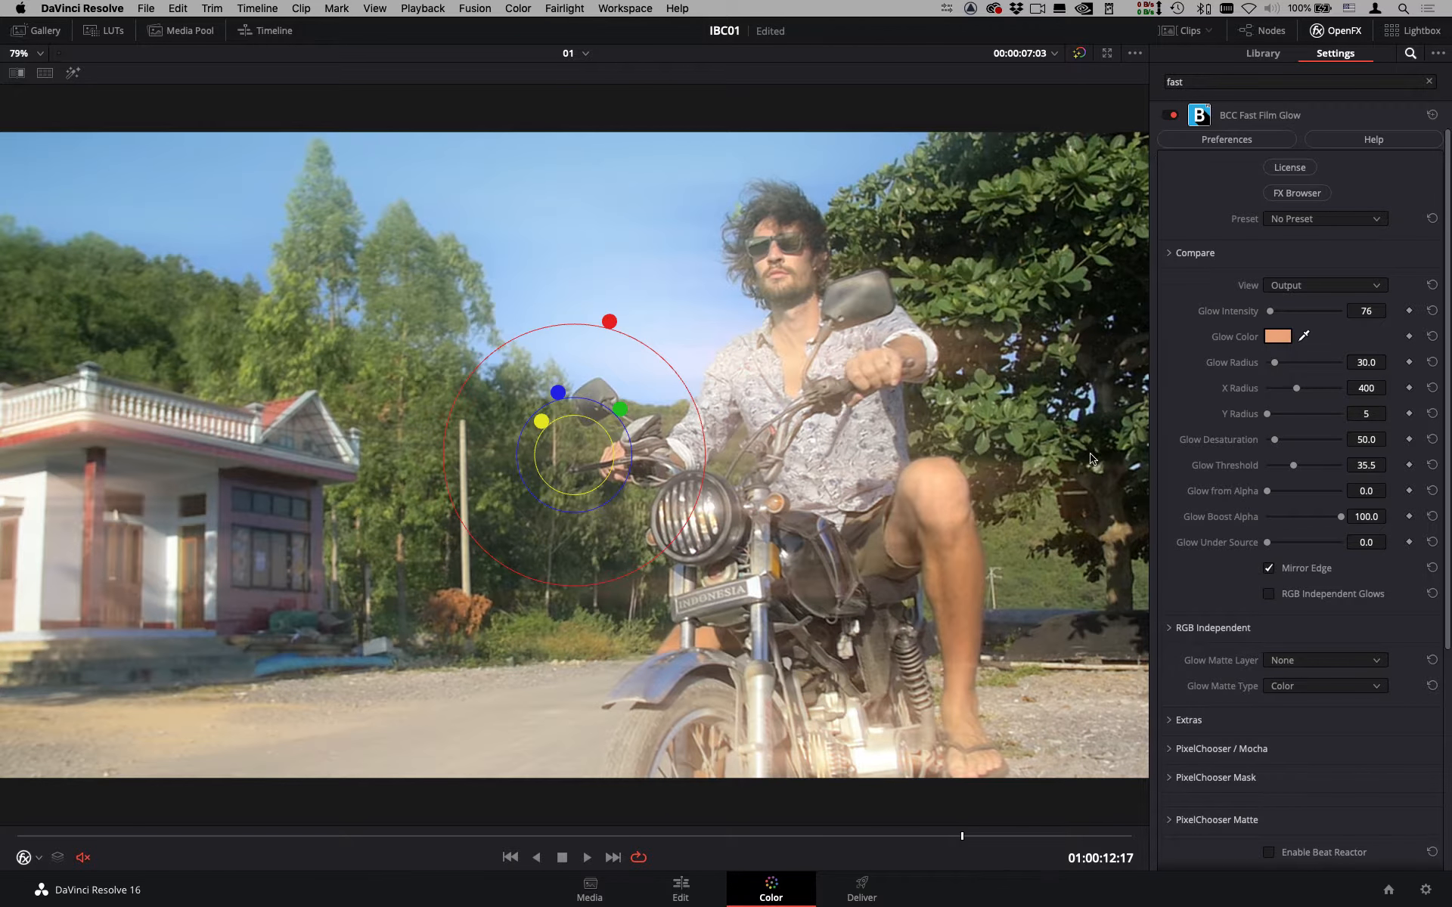
pyautogui.click(130, 834)
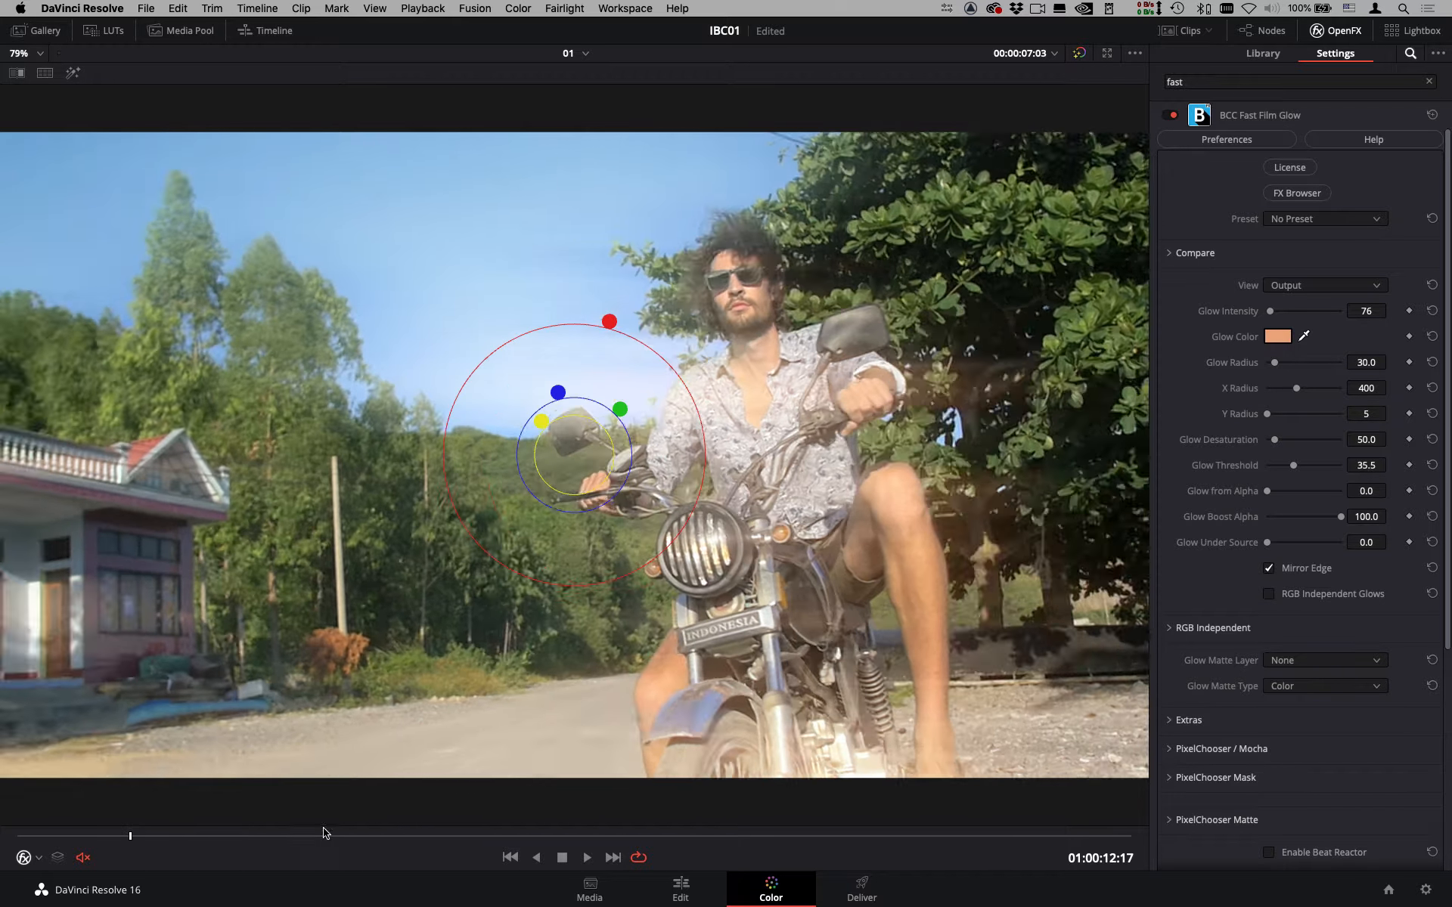
pyautogui.click(587, 858)
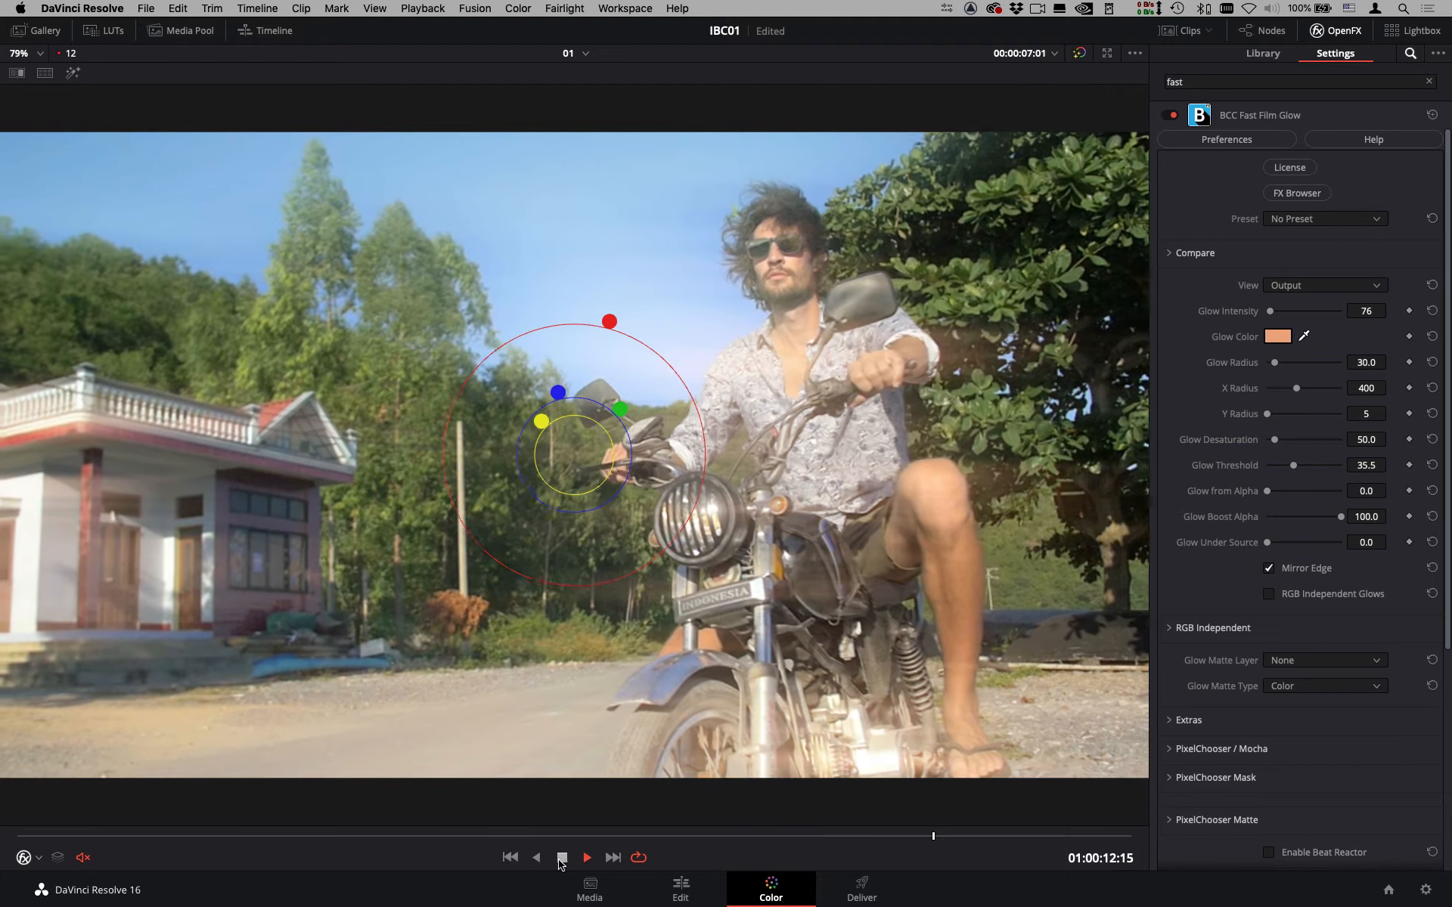
pyautogui.click(561, 860)
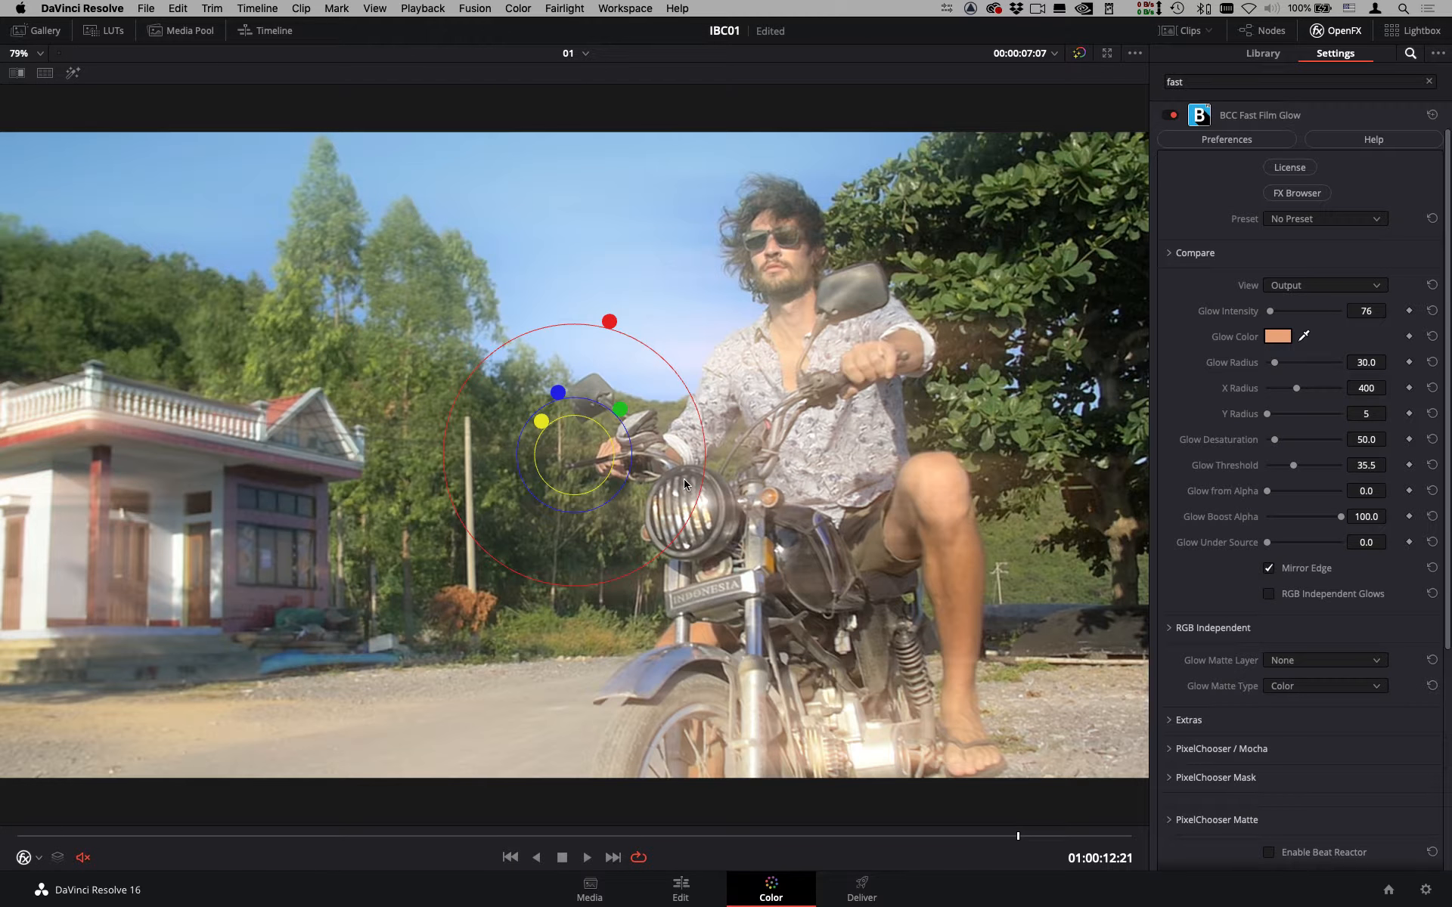
pyautogui.press('super+d')
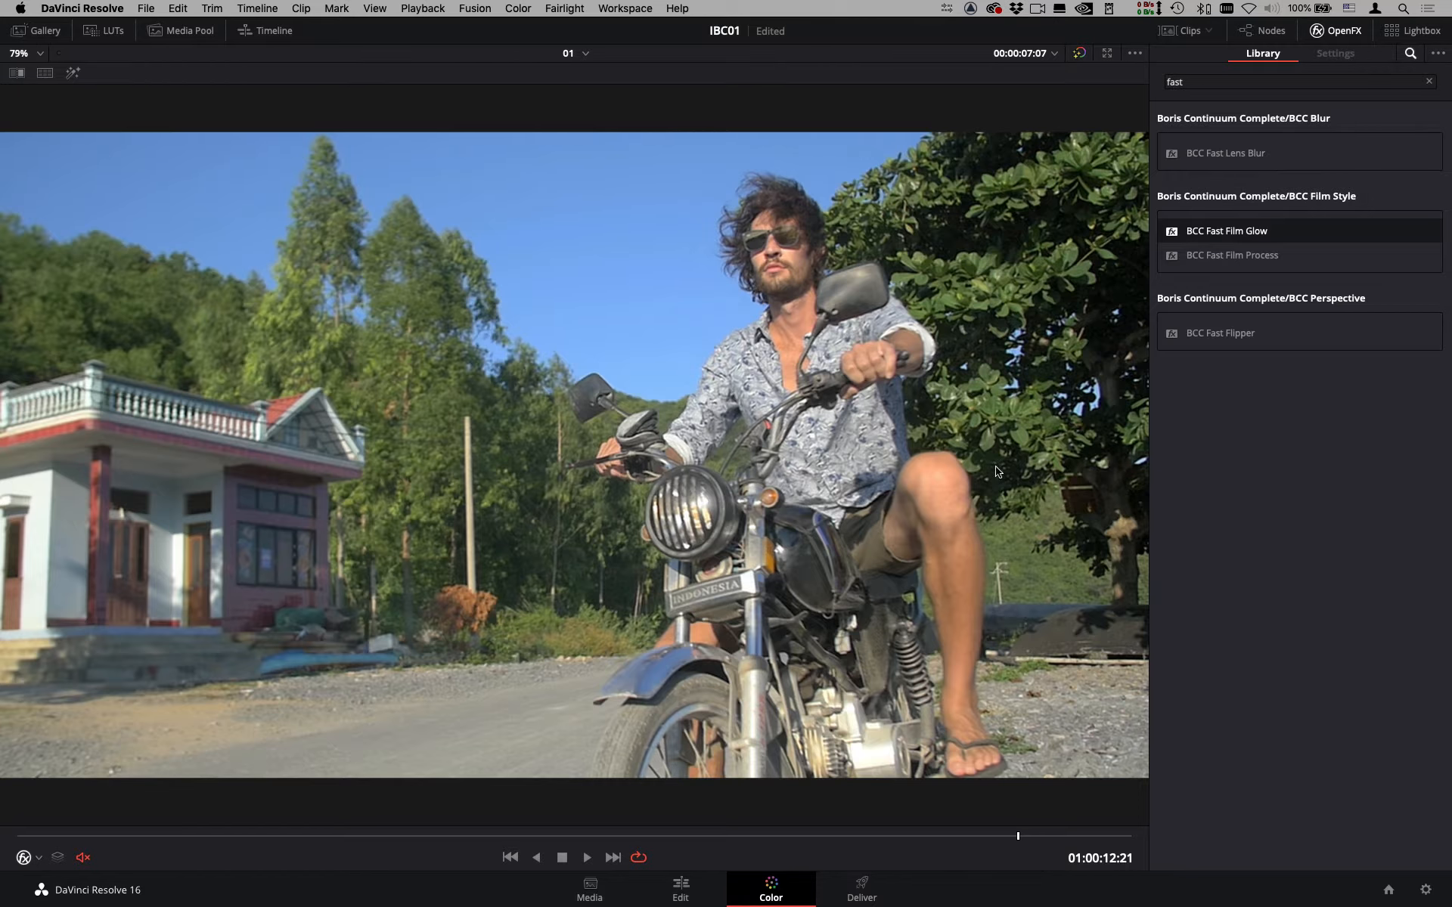
pyautogui.press('super+d')
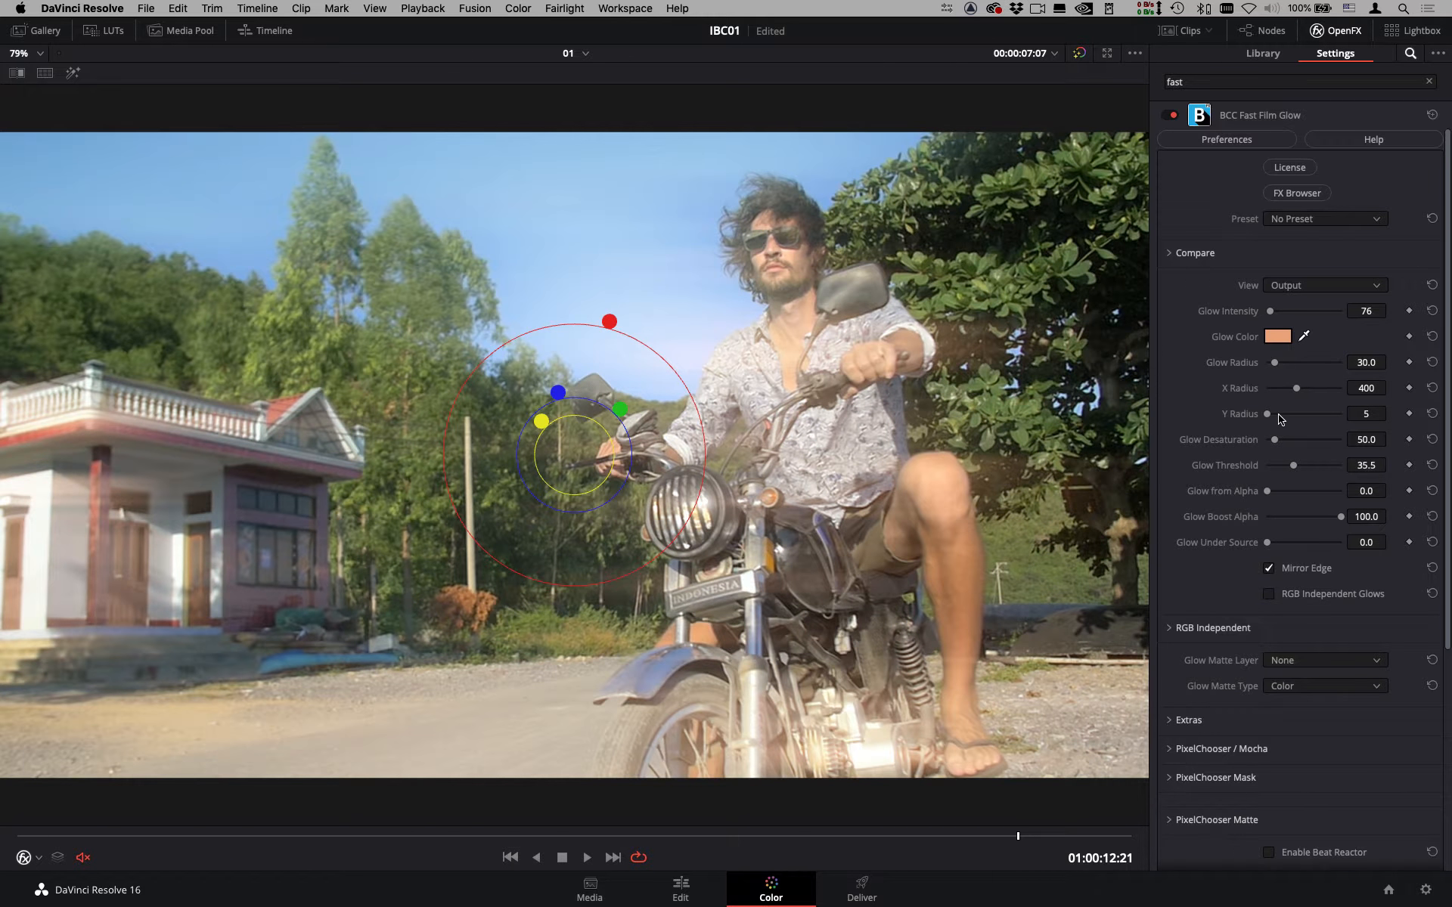
# Restore the normal viewer layout, search the effects library for "opt" and add serial node 02 after node 01.
pyautogui.hotkey('alt', 'f')
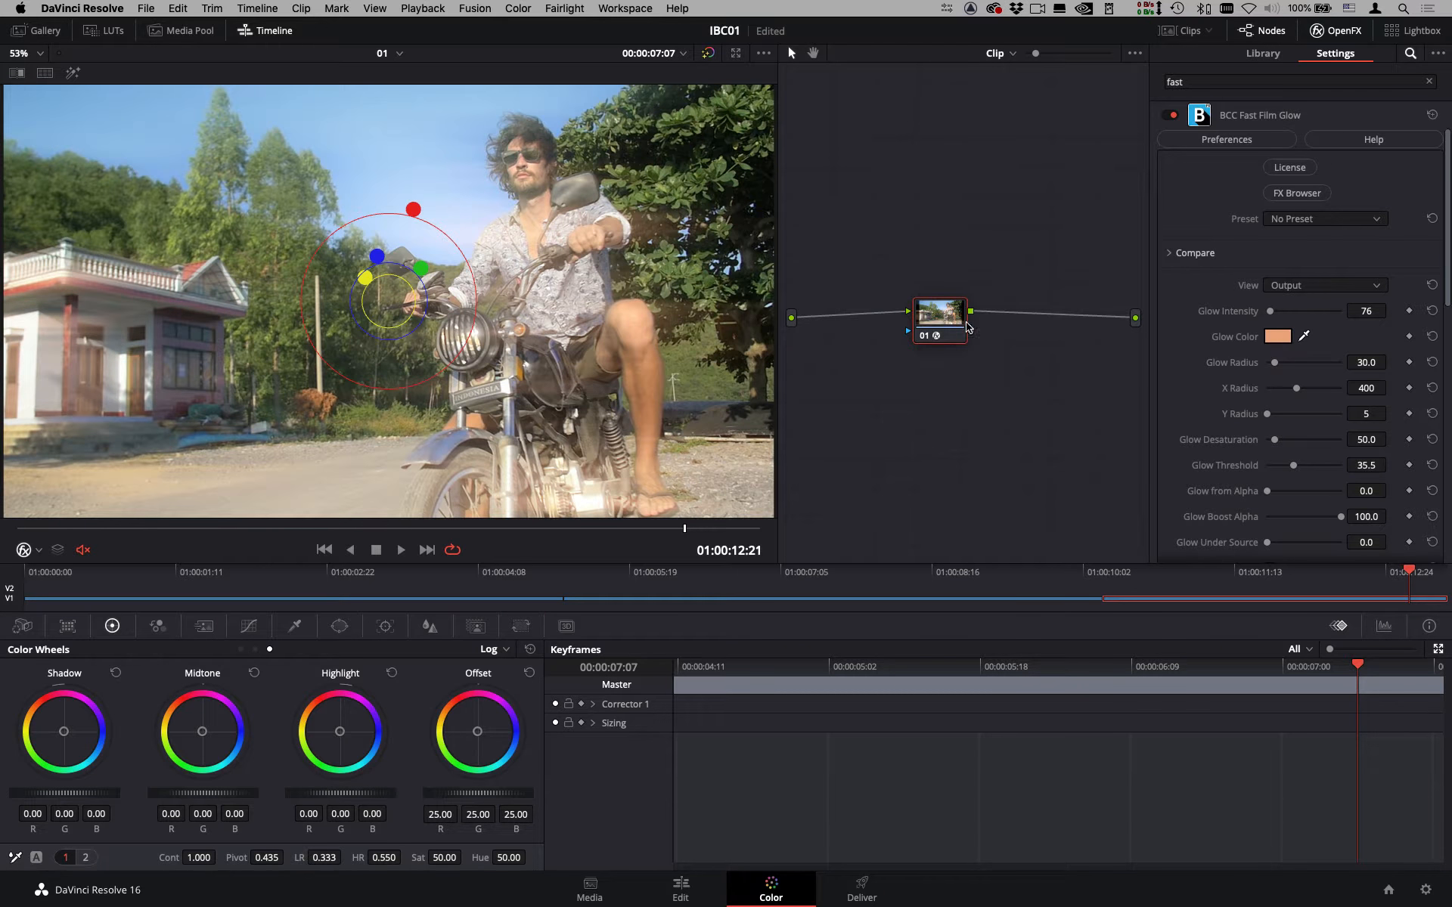
pyautogui.moveTo(957, 324); pyautogui.dragTo(1013, 314)
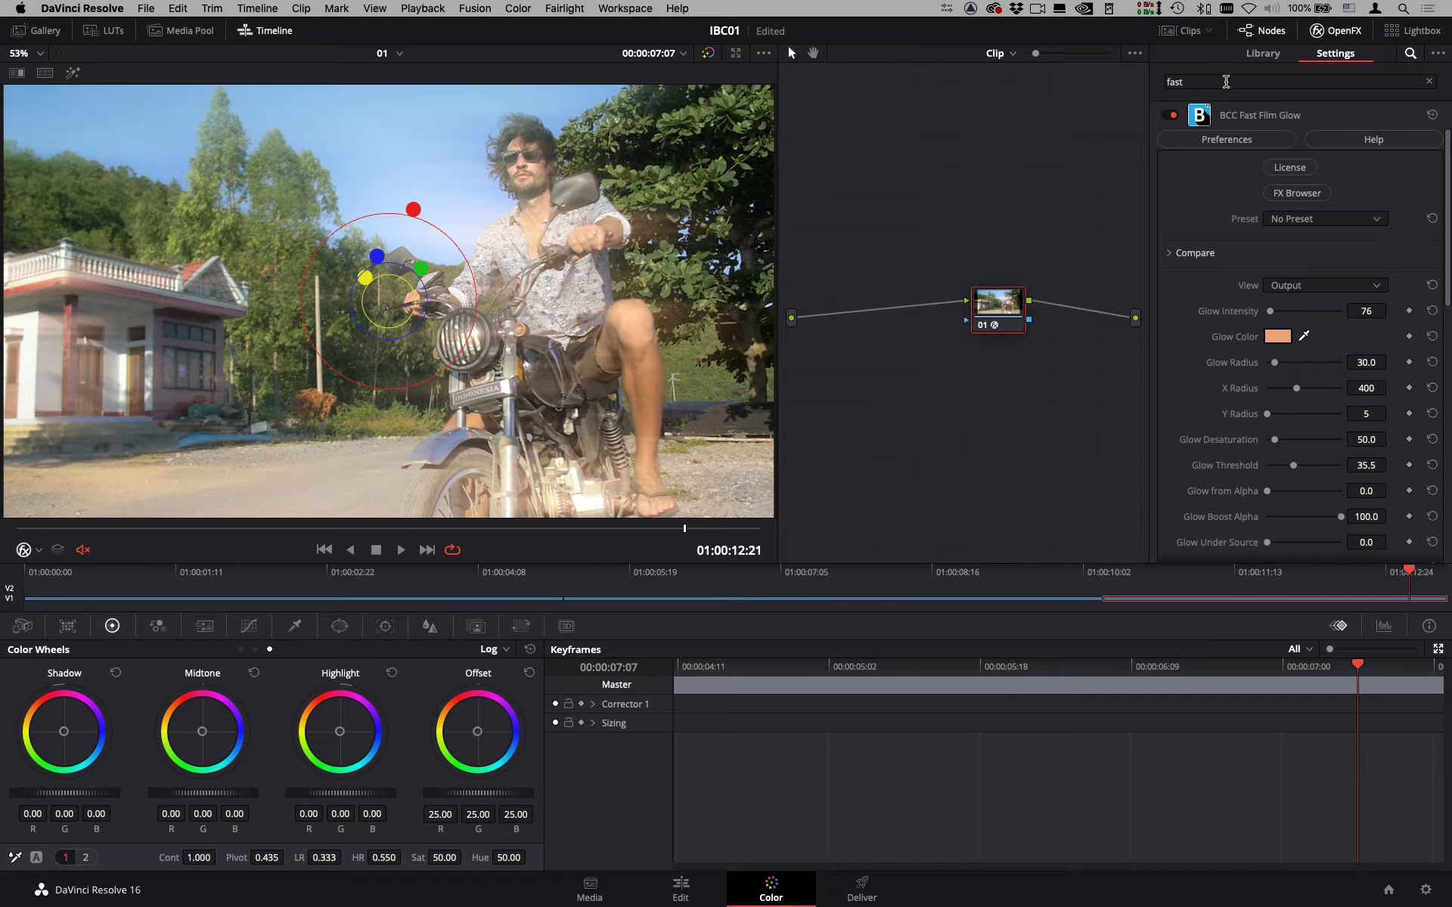
pyautogui.moveTo(1226, 82); pyautogui.dragTo(1146, 83)
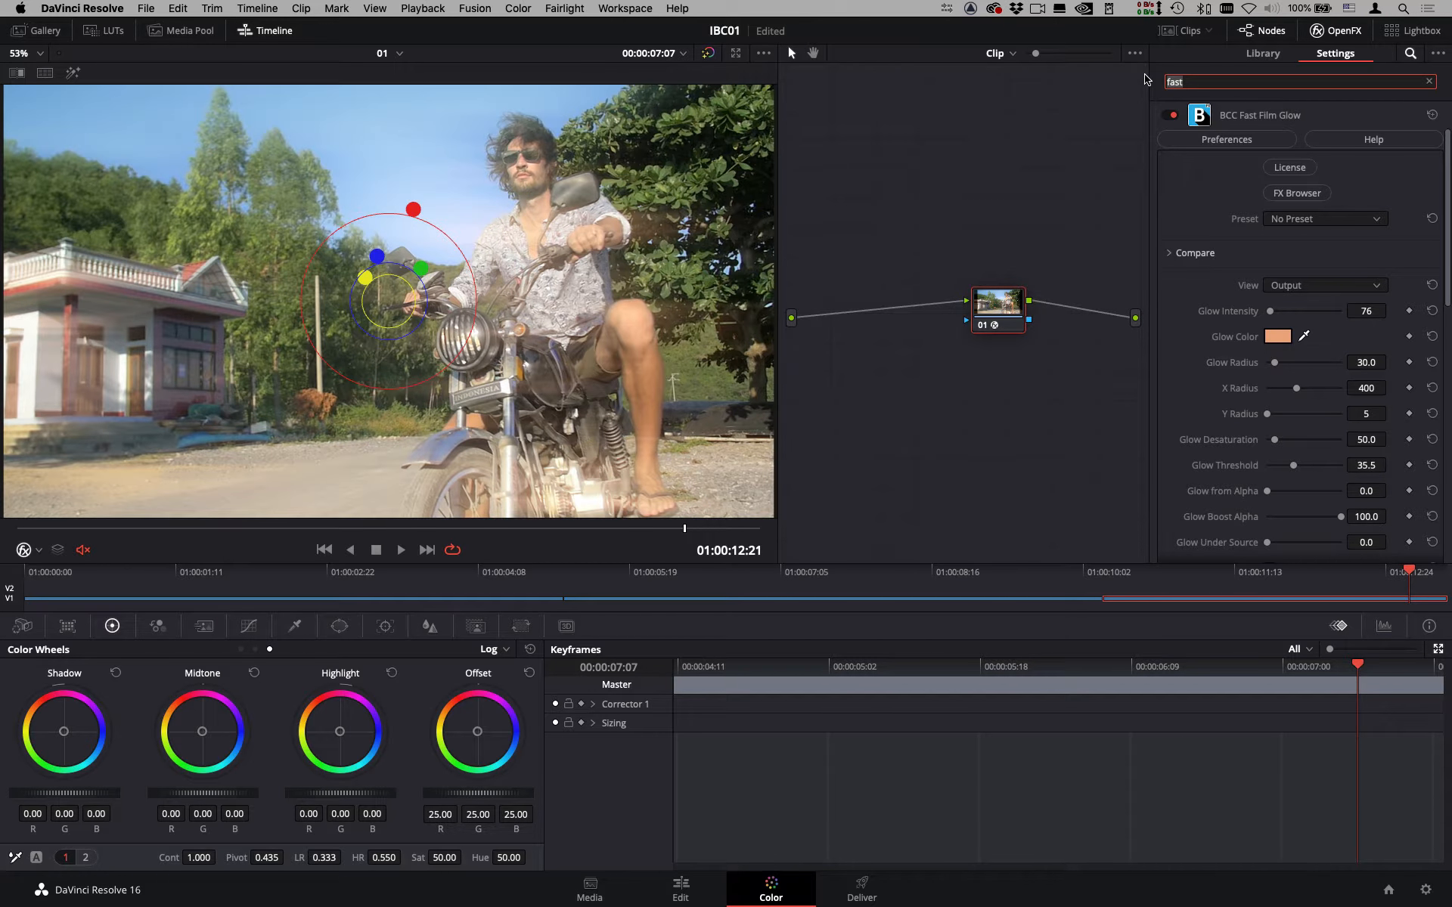
pyautogui.write('opt')
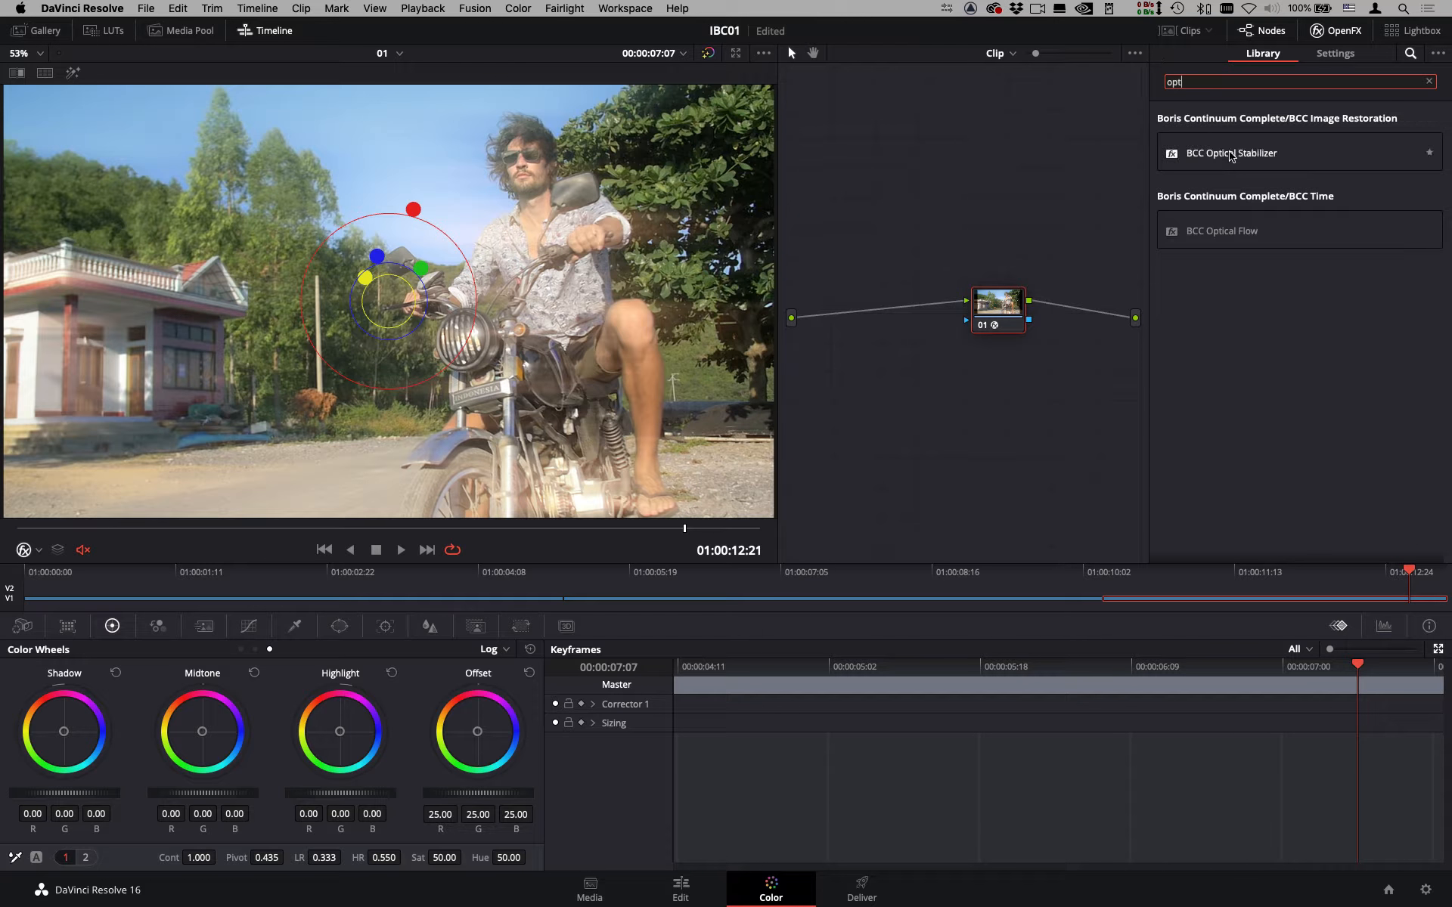
pyautogui.click(1004, 311)
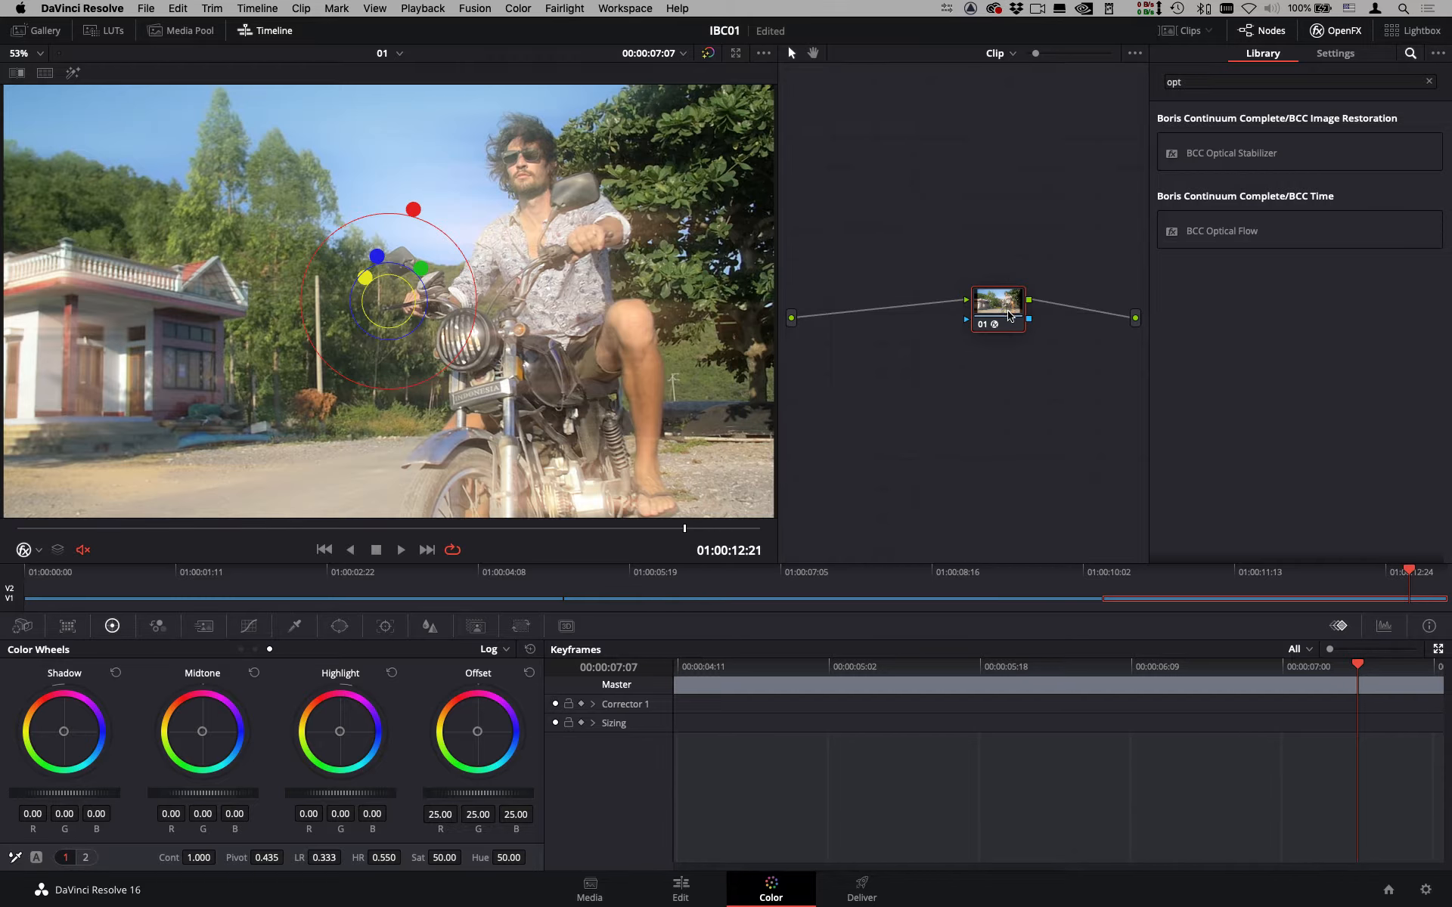
pyautogui.hotkey('alt', 's')
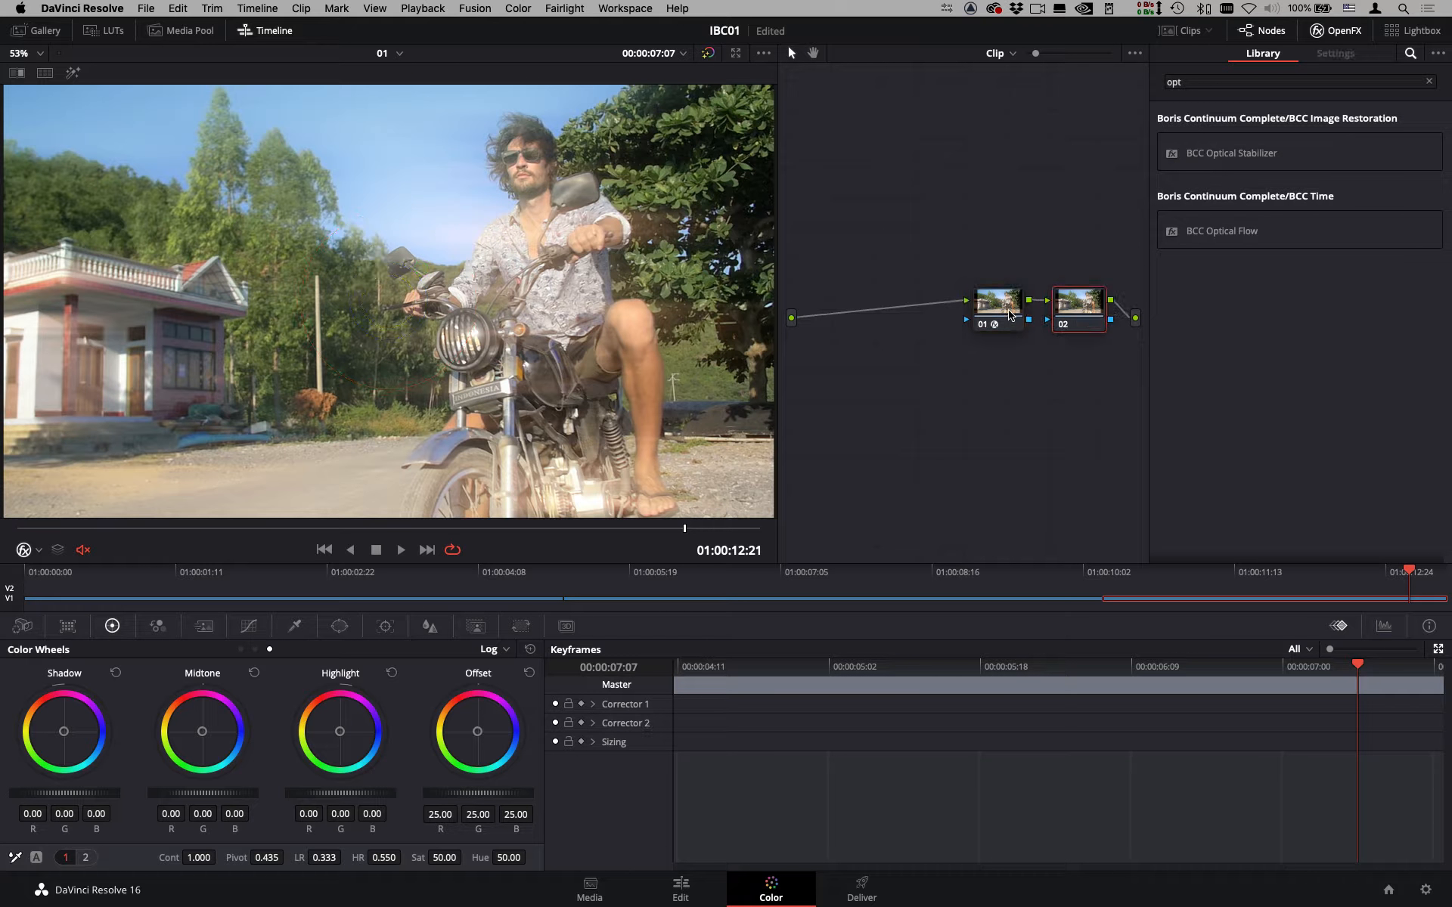
pyautogui.click(1085, 306)
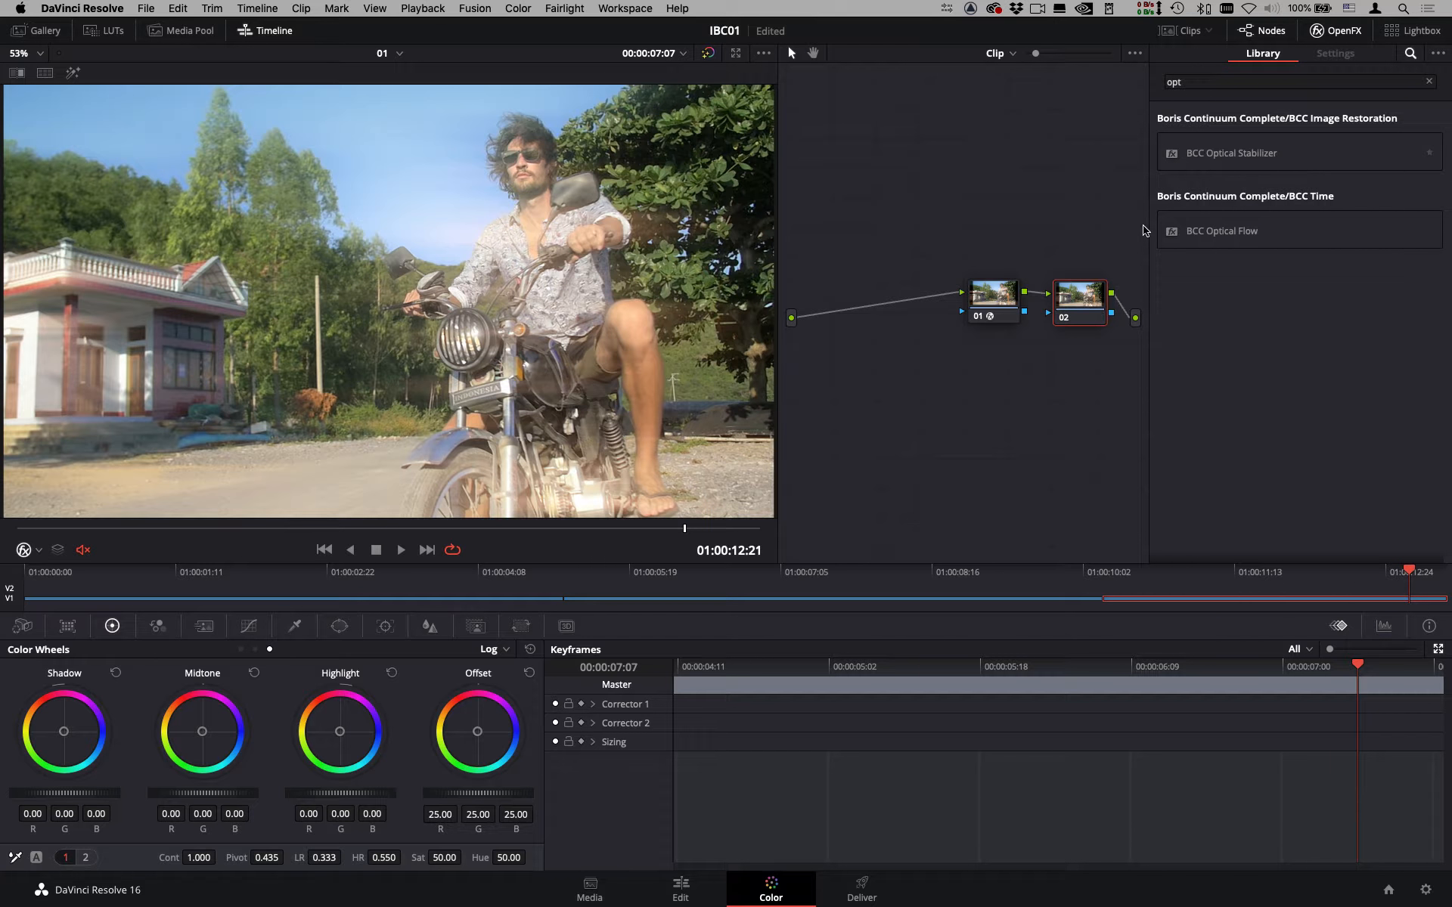
# Disable node 01, apply BCC Optical Stabilizer to node 02 and analyze the clip's motion.
pyautogui.click(993, 315)
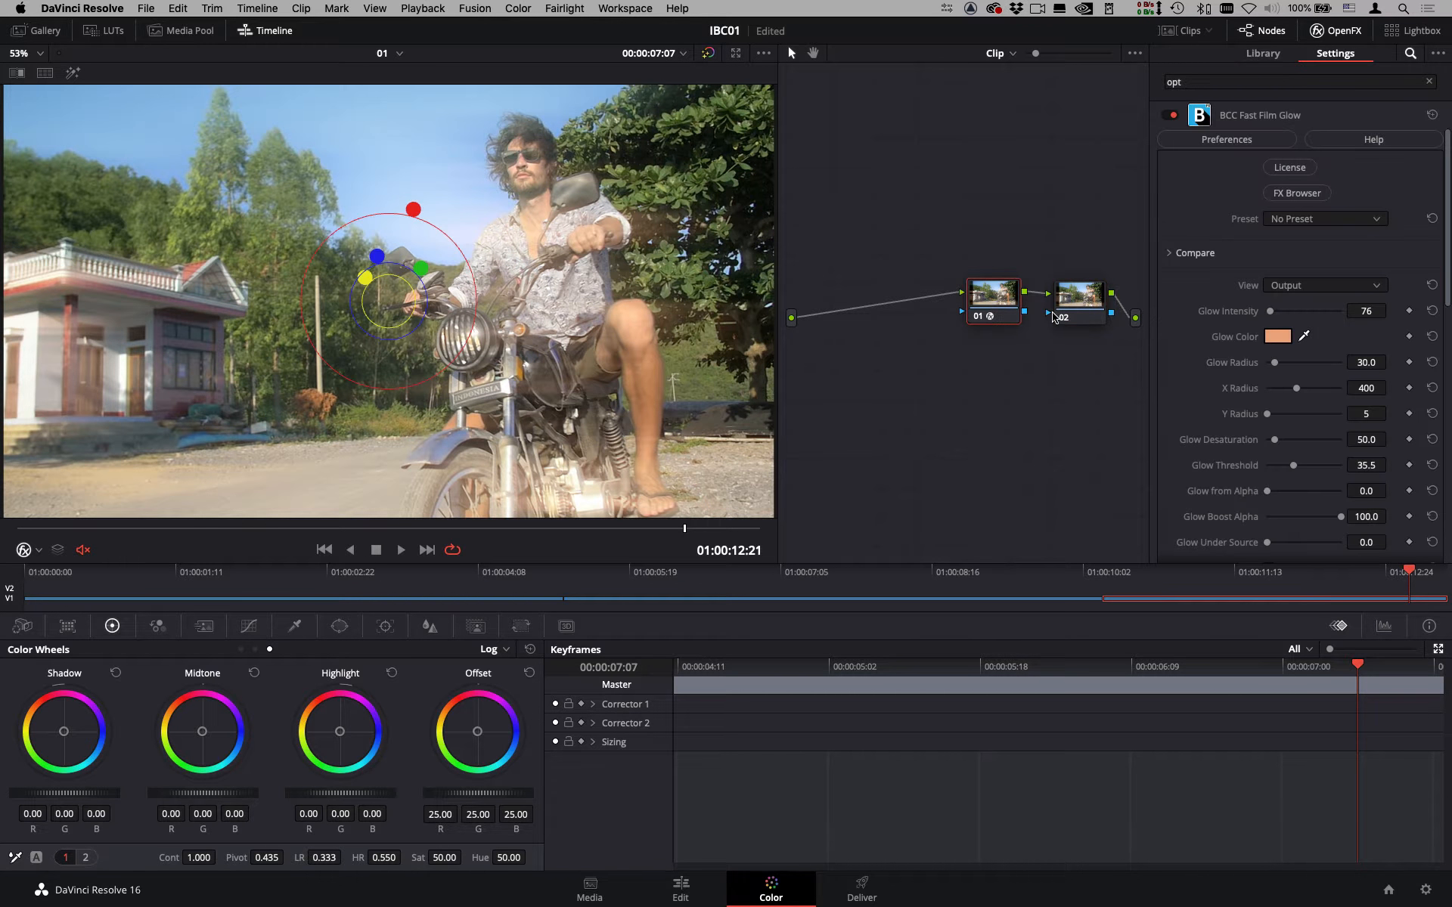
pyautogui.click(1095, 291)
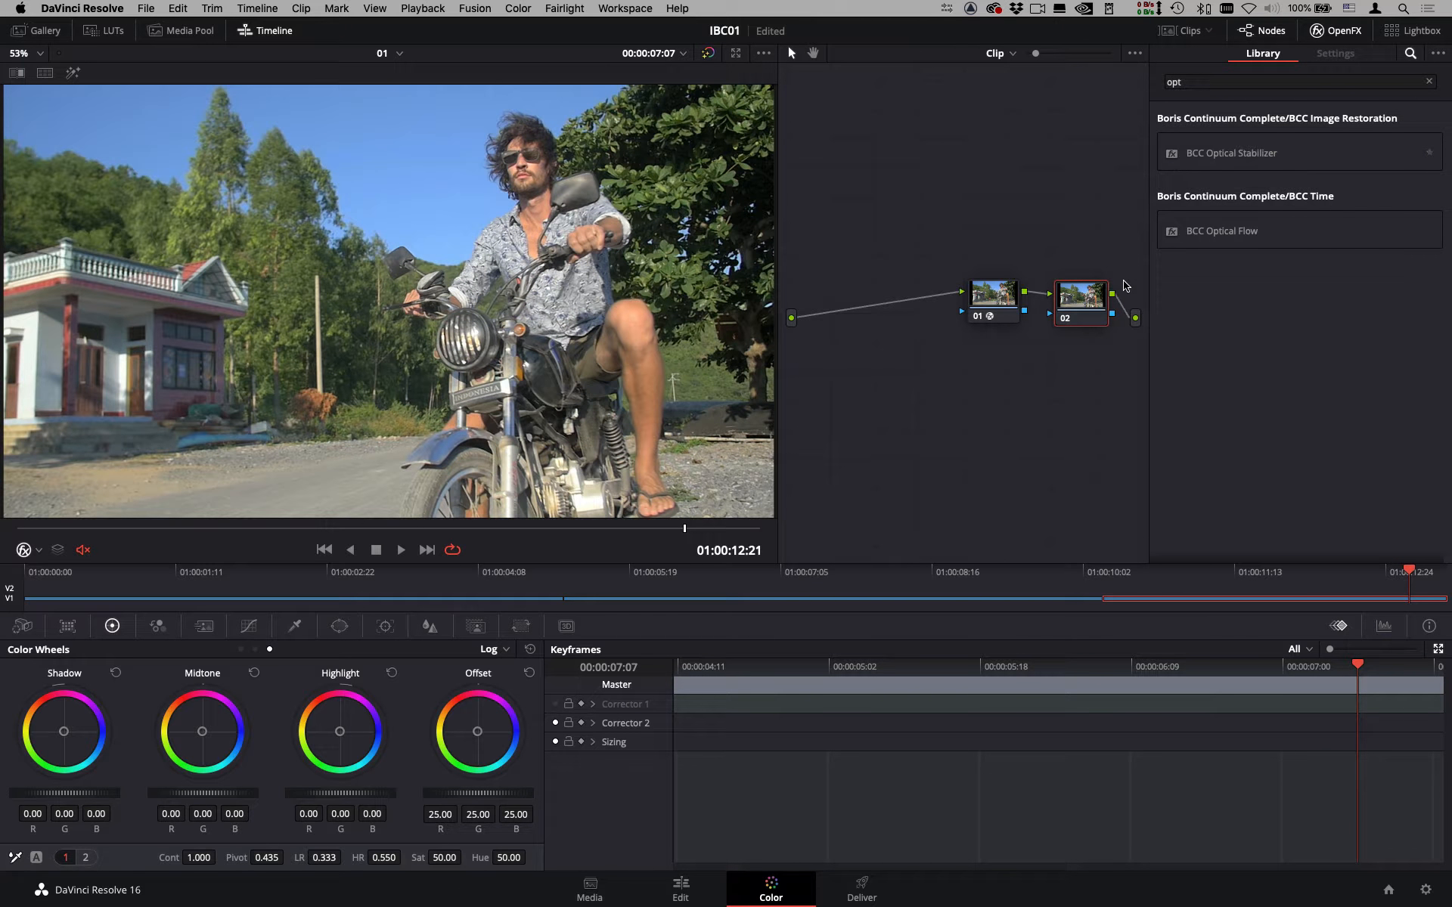
pyautogui.moveTo(1173, 162); pyautogui.dragTo(1125, 280)
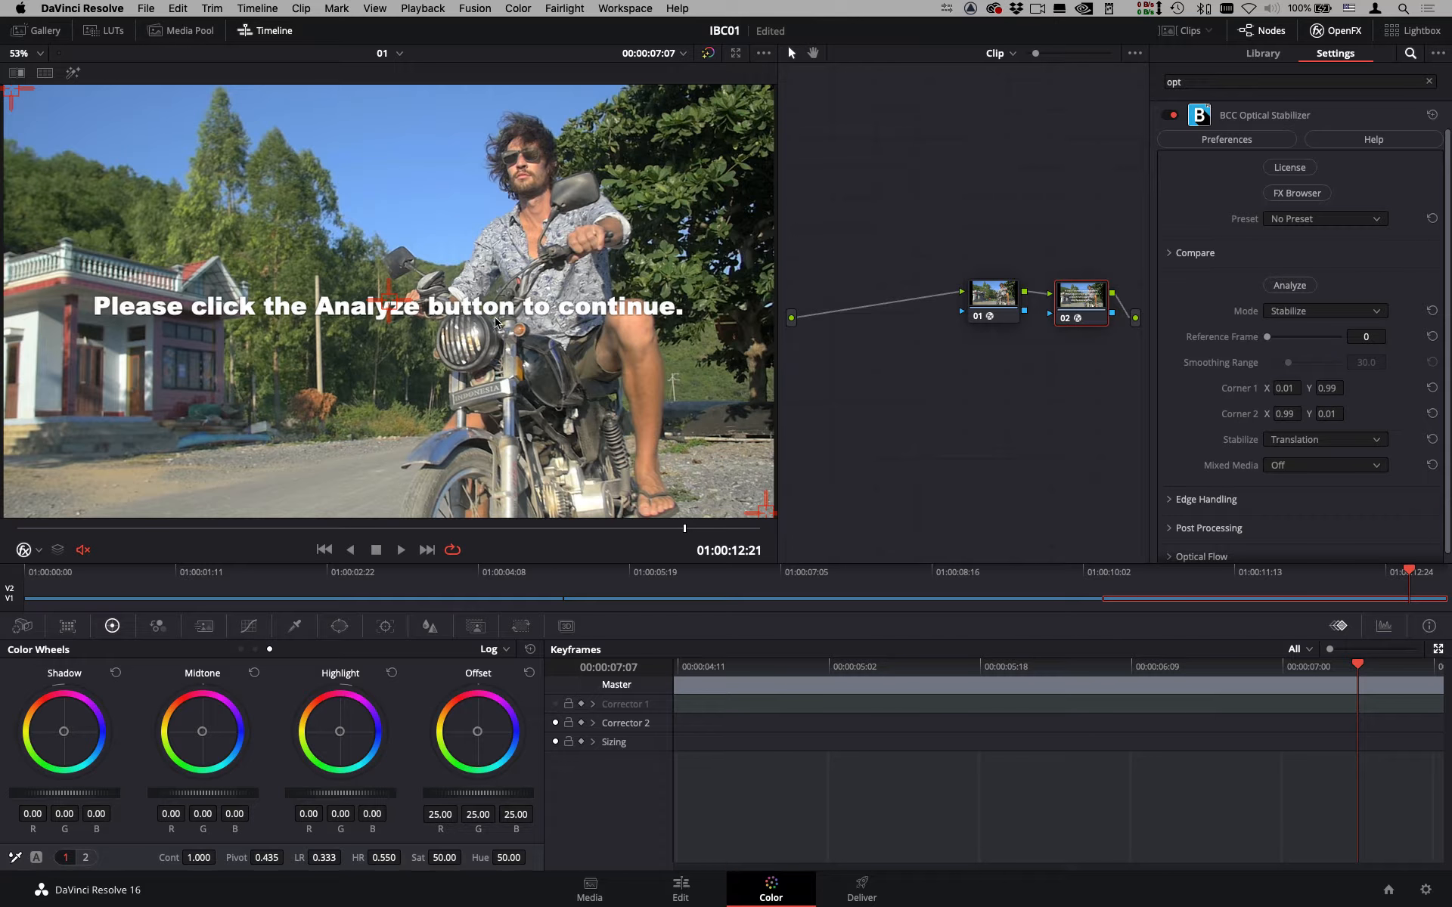
pyautogui.click(1296, 287)
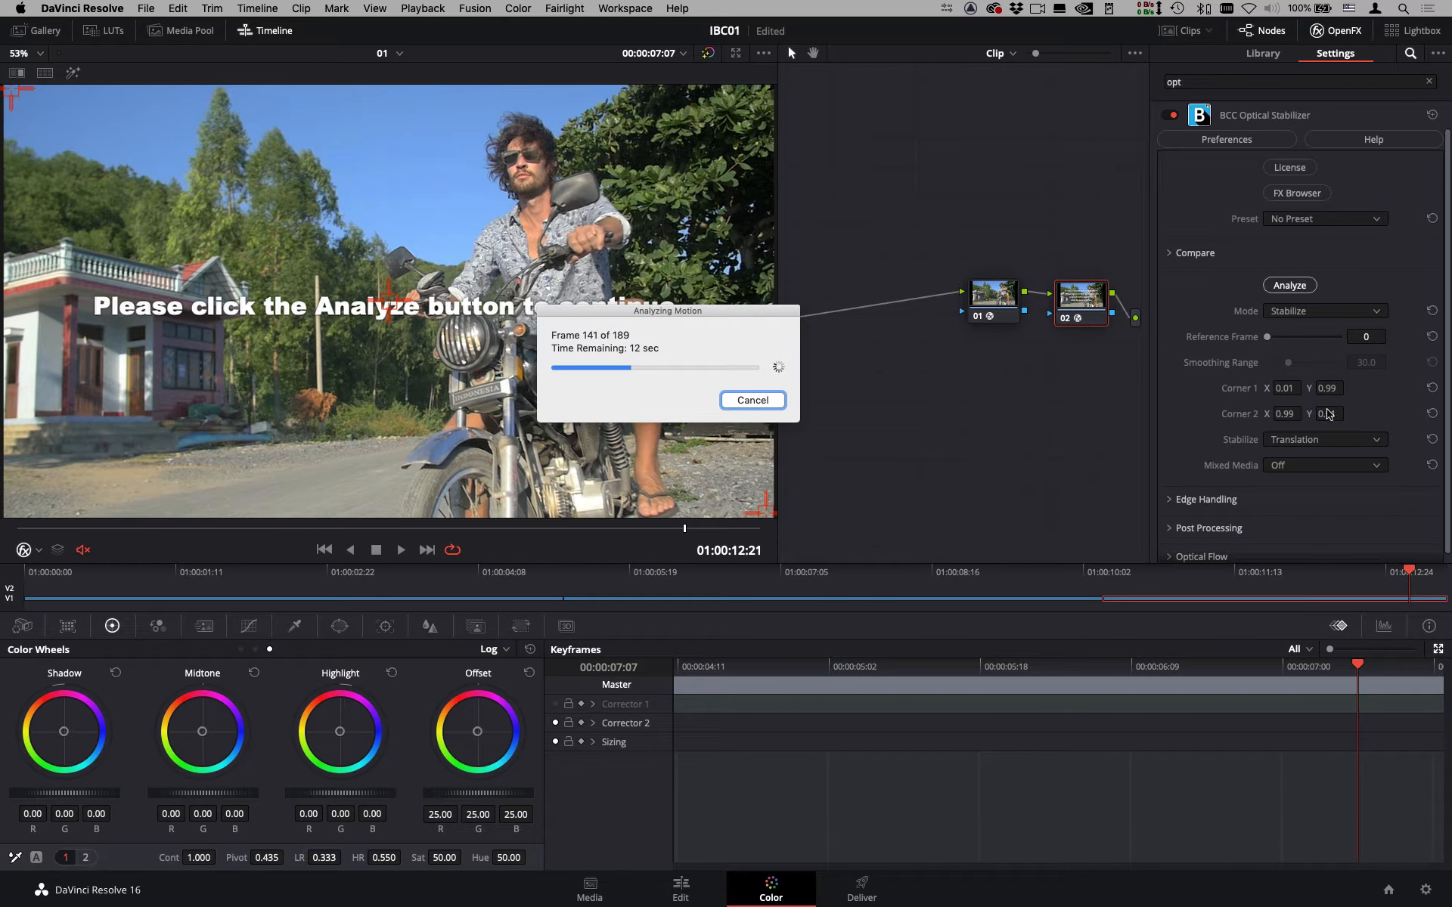
# Check the Mac's system overview while the motion analysis runs, and close it.
pyautogui.click(21, 8)
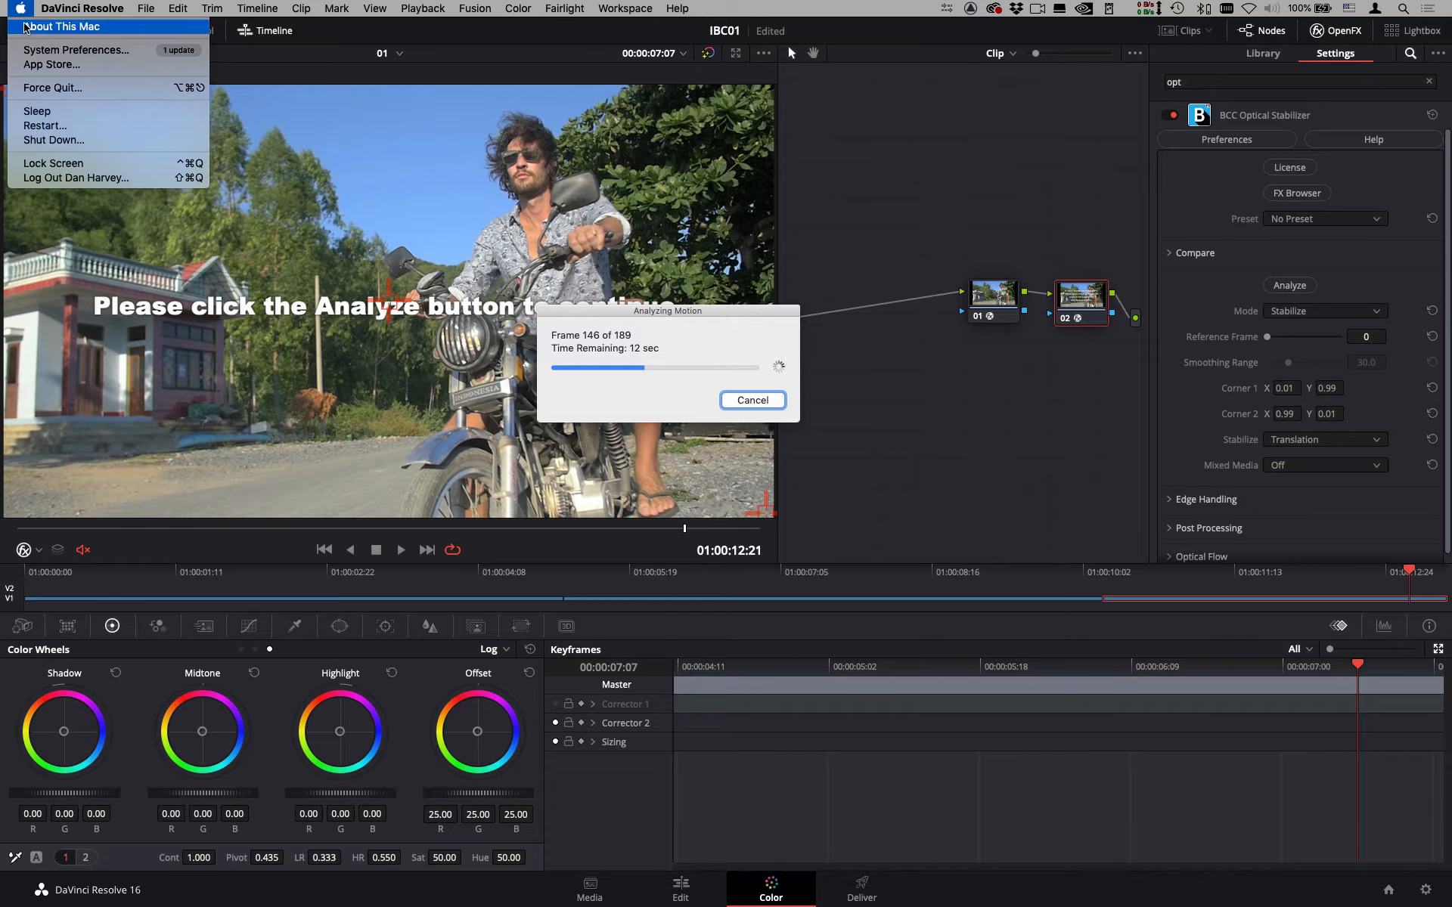
pyautogui.click(28, 25)
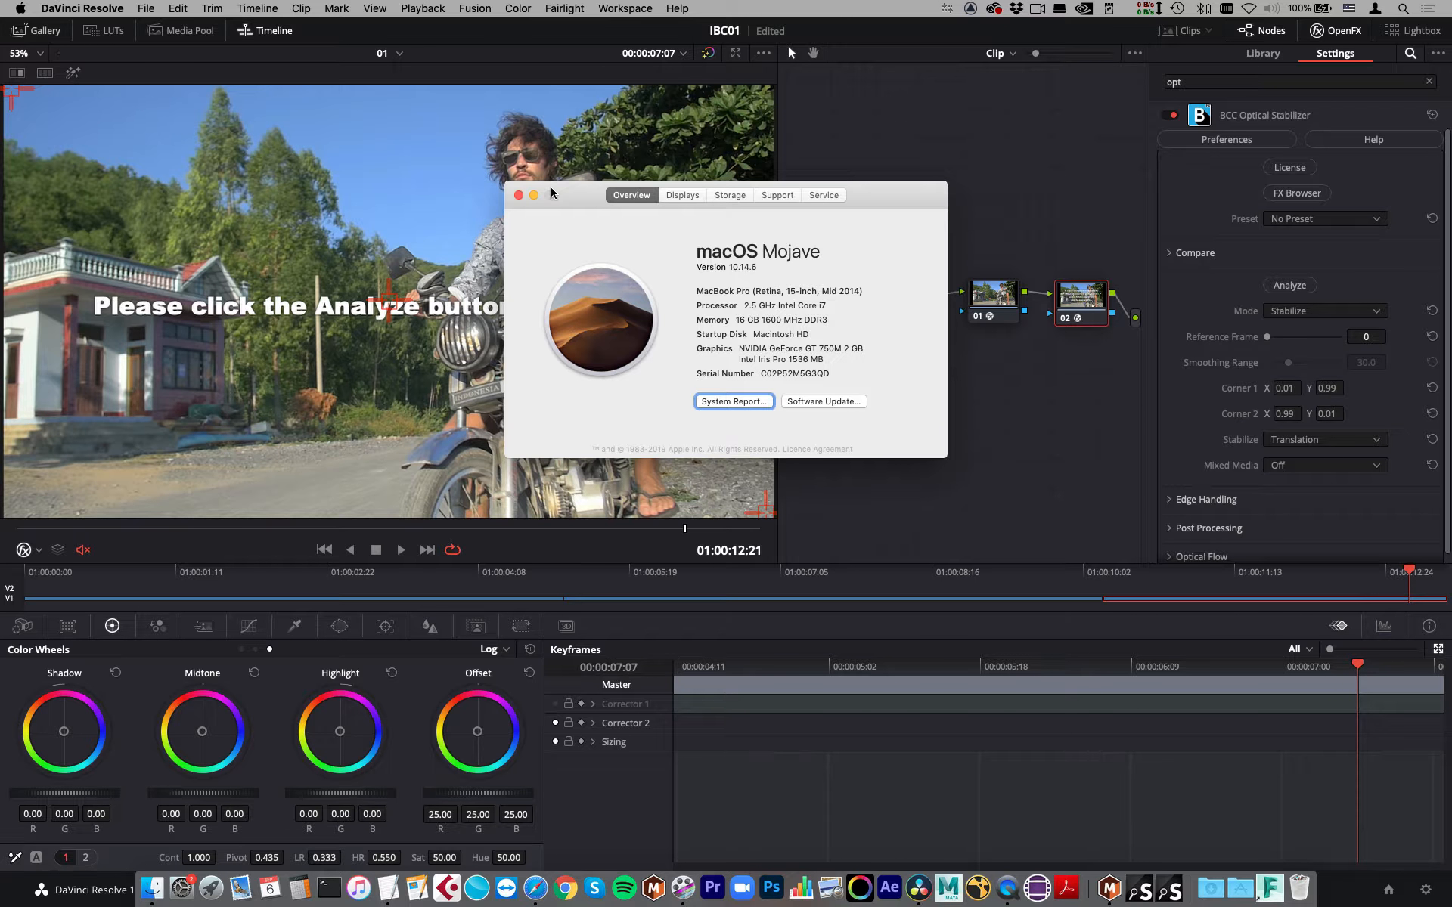
pyautogui.click(519, 196)
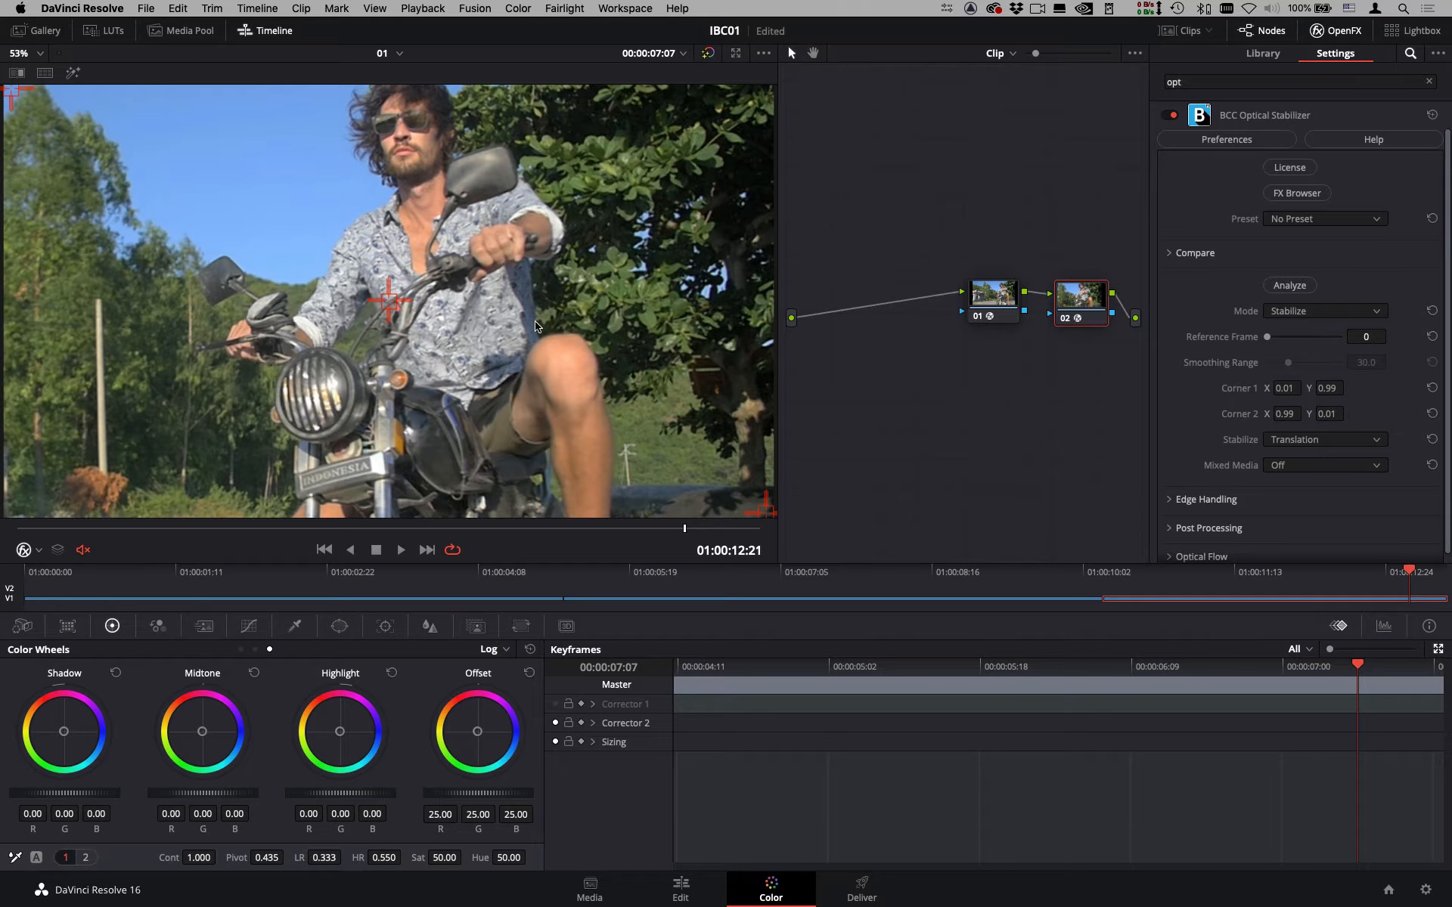
# Scrub through the stabilized clip to review the motion and return to its first frame.
pyautogui.click(53, 530)
pyautogui.moveTo(435, 485); pyautogui.dragTo(18, 517)
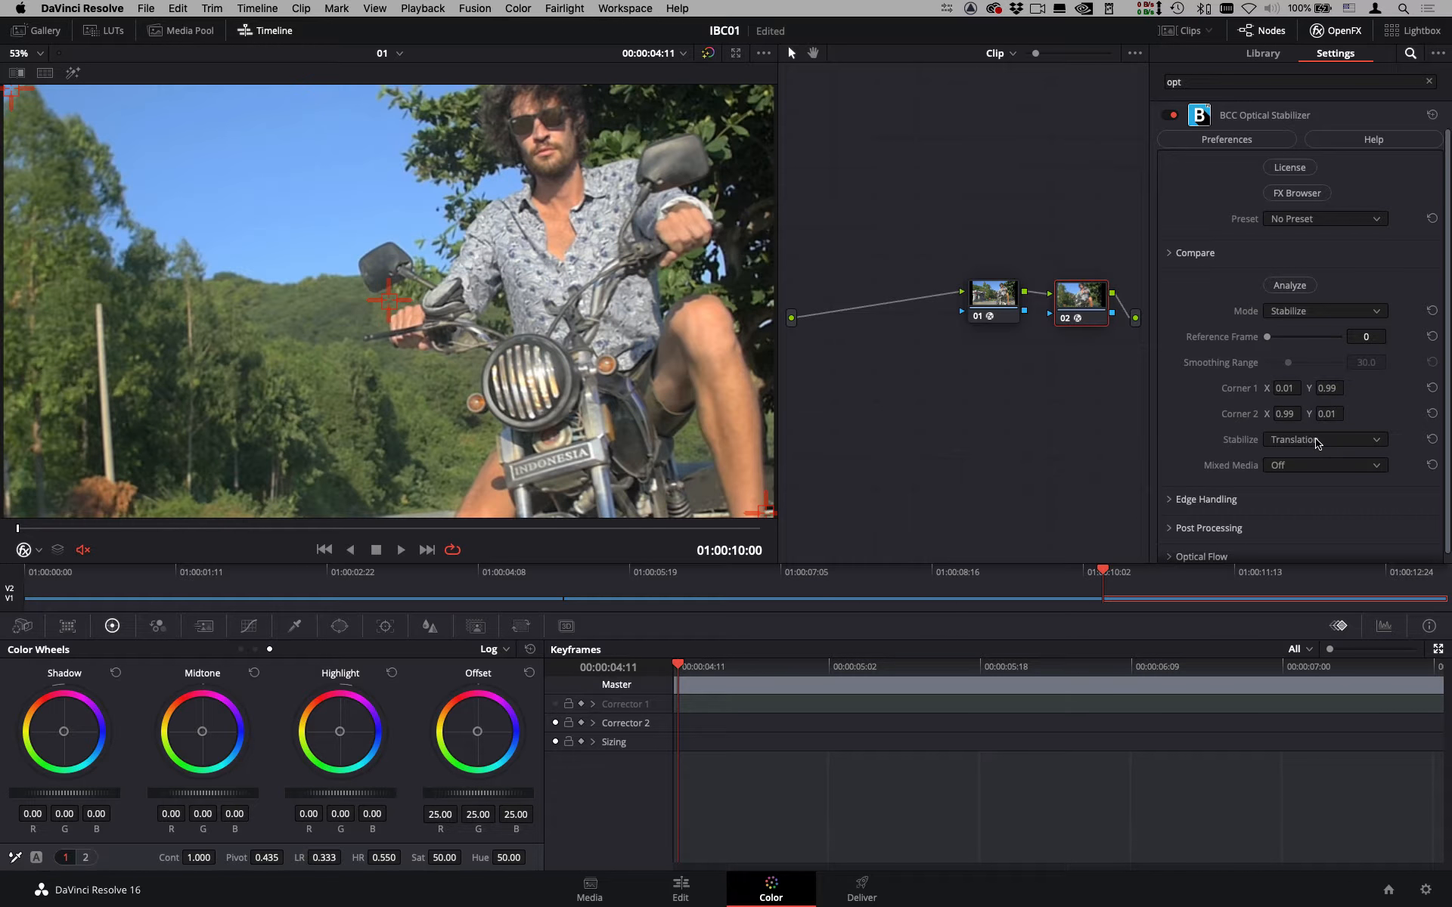
# Set the BCC Optical Stabilizer's Stabilize option to Translation + Rotation and scrub the start of the clip to check it.
pyautogui.click(1316, 443)
pyautogui.click(1321, 475)
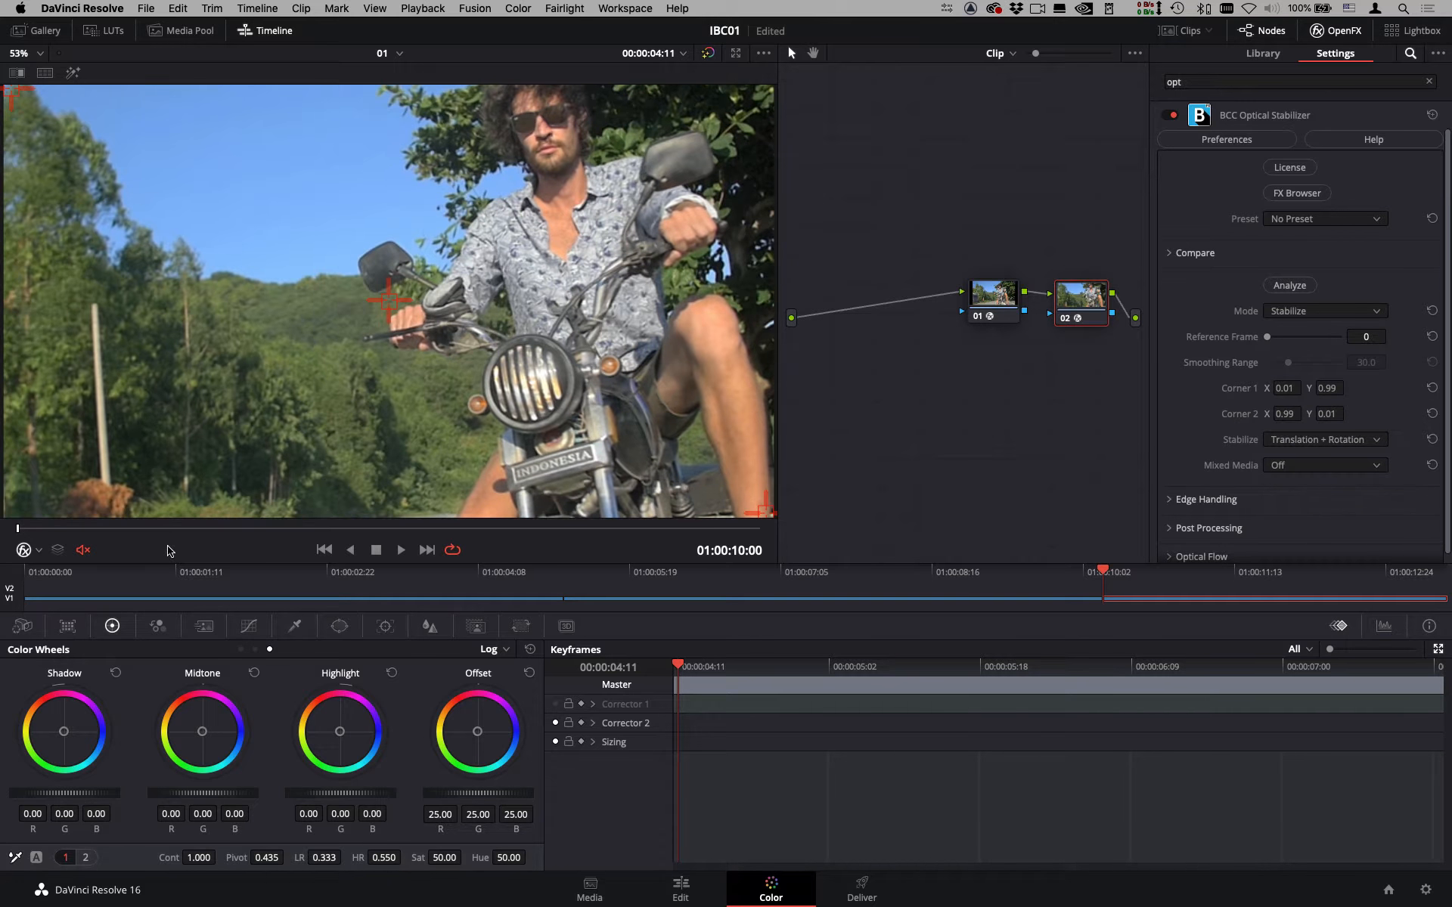
pyautogui.moveTo(43, 533); pyautogui.dragTo(2, 556)
# Change the stabilizer's mode to Smooth and set its Smoothing Range to 40.
pyautogui.click(1294, 313)
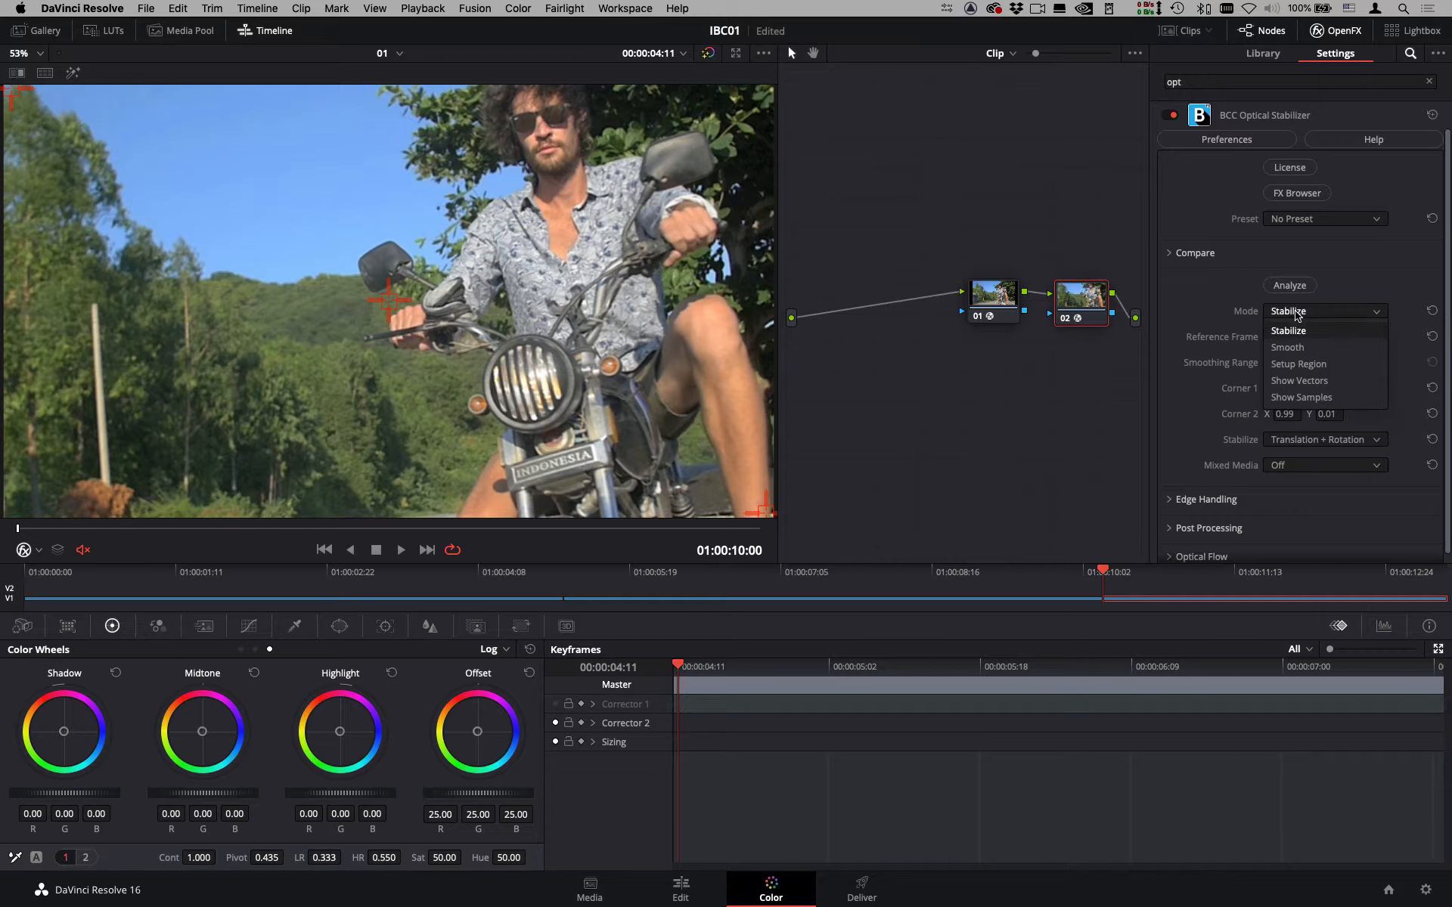
pyautogui.click(1286, 347)
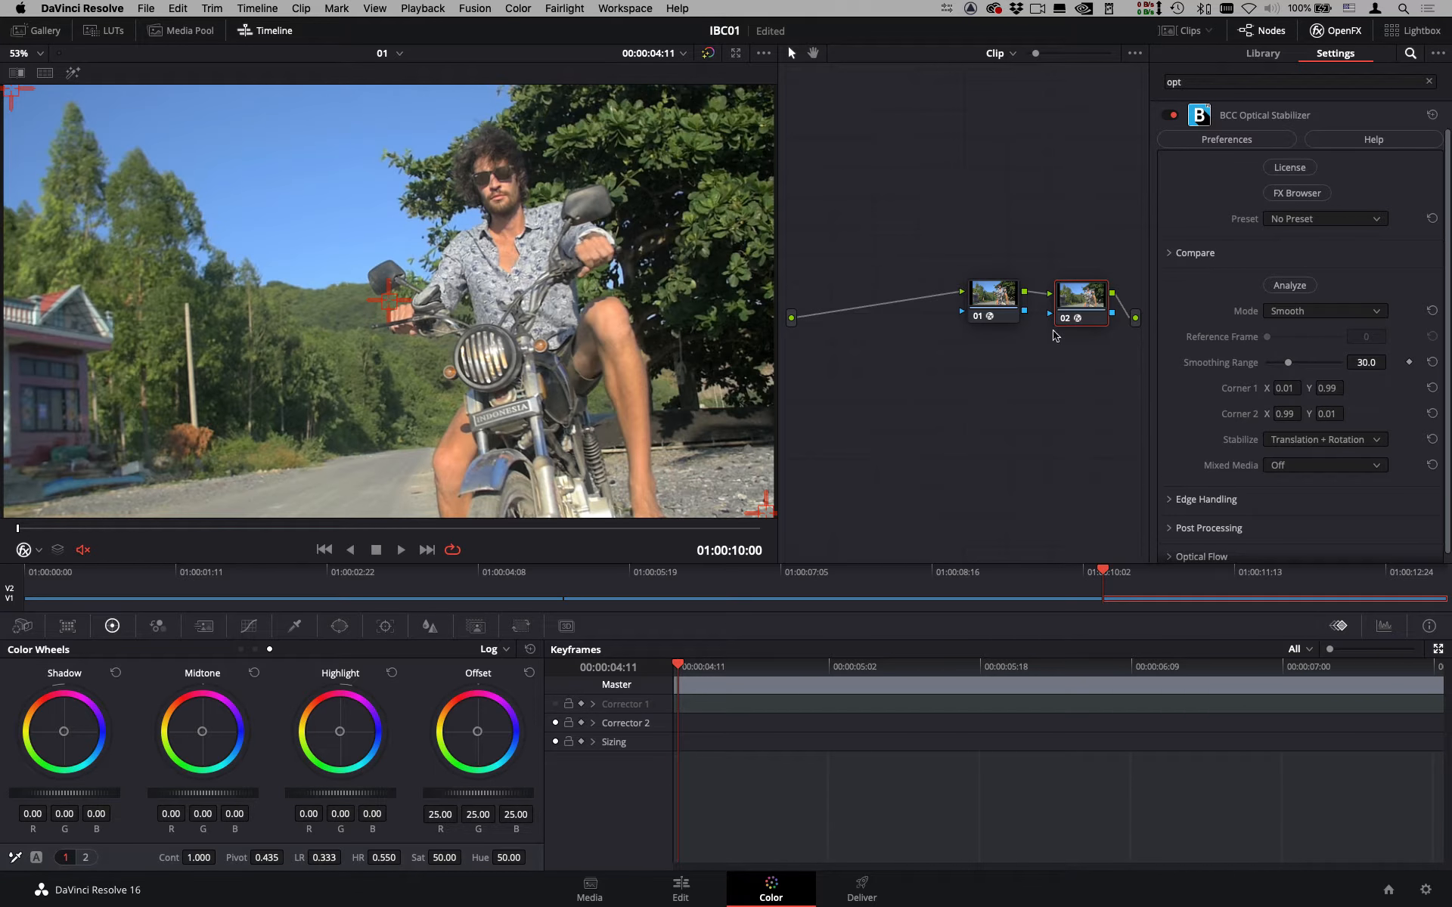
pyautogui.click(1372, 361)
pyautogui.write('40')
pyautogui.press('Return')
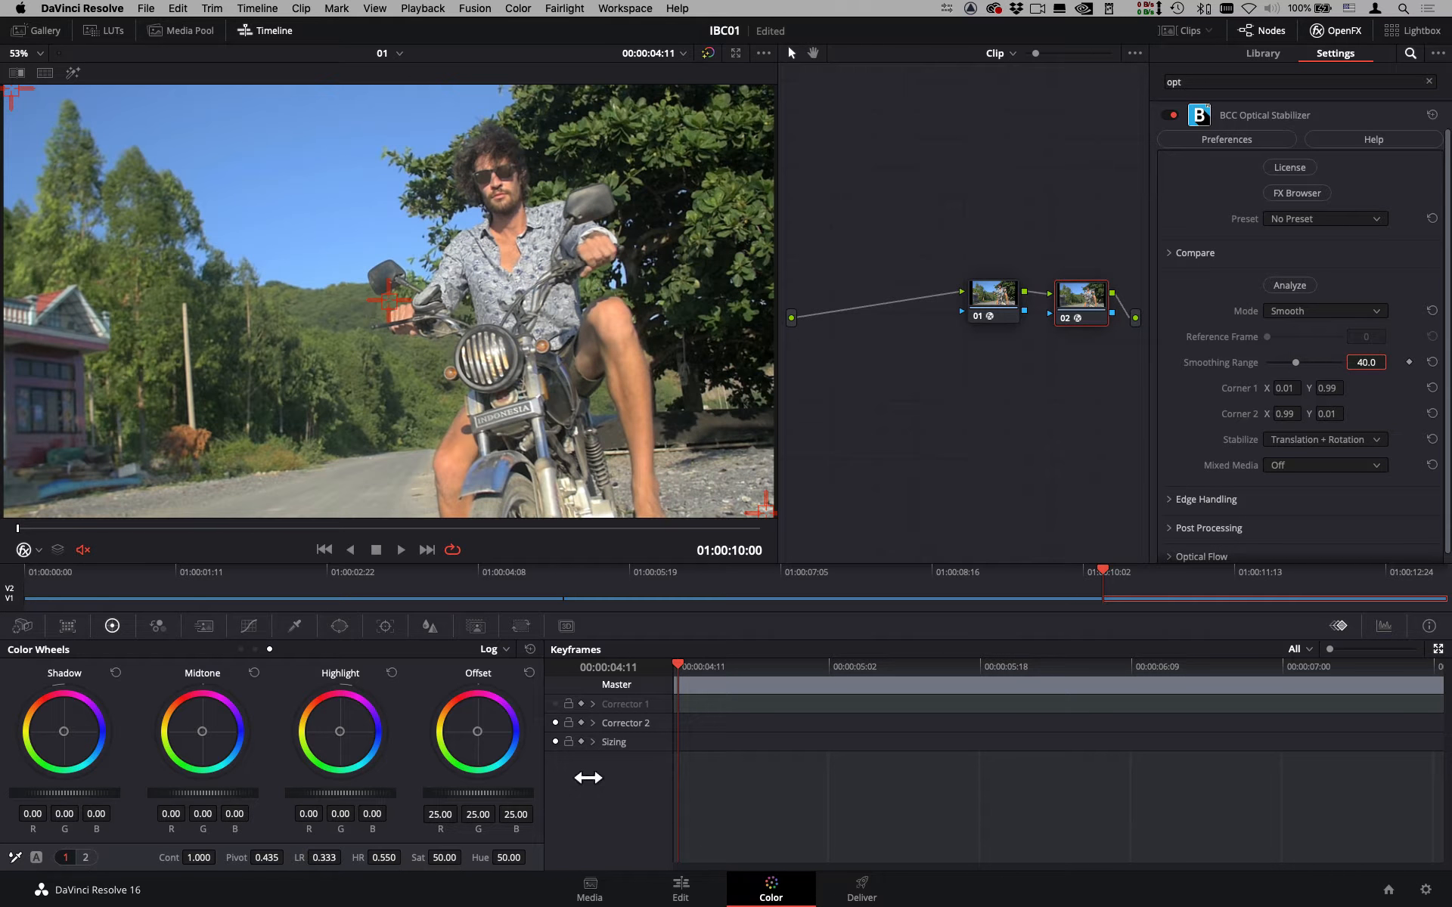
# Play the clip with BCC Optical Stabilizer enabled, disabled and enabled again to compare the camera motion.
pyautogui.click(400, 550)
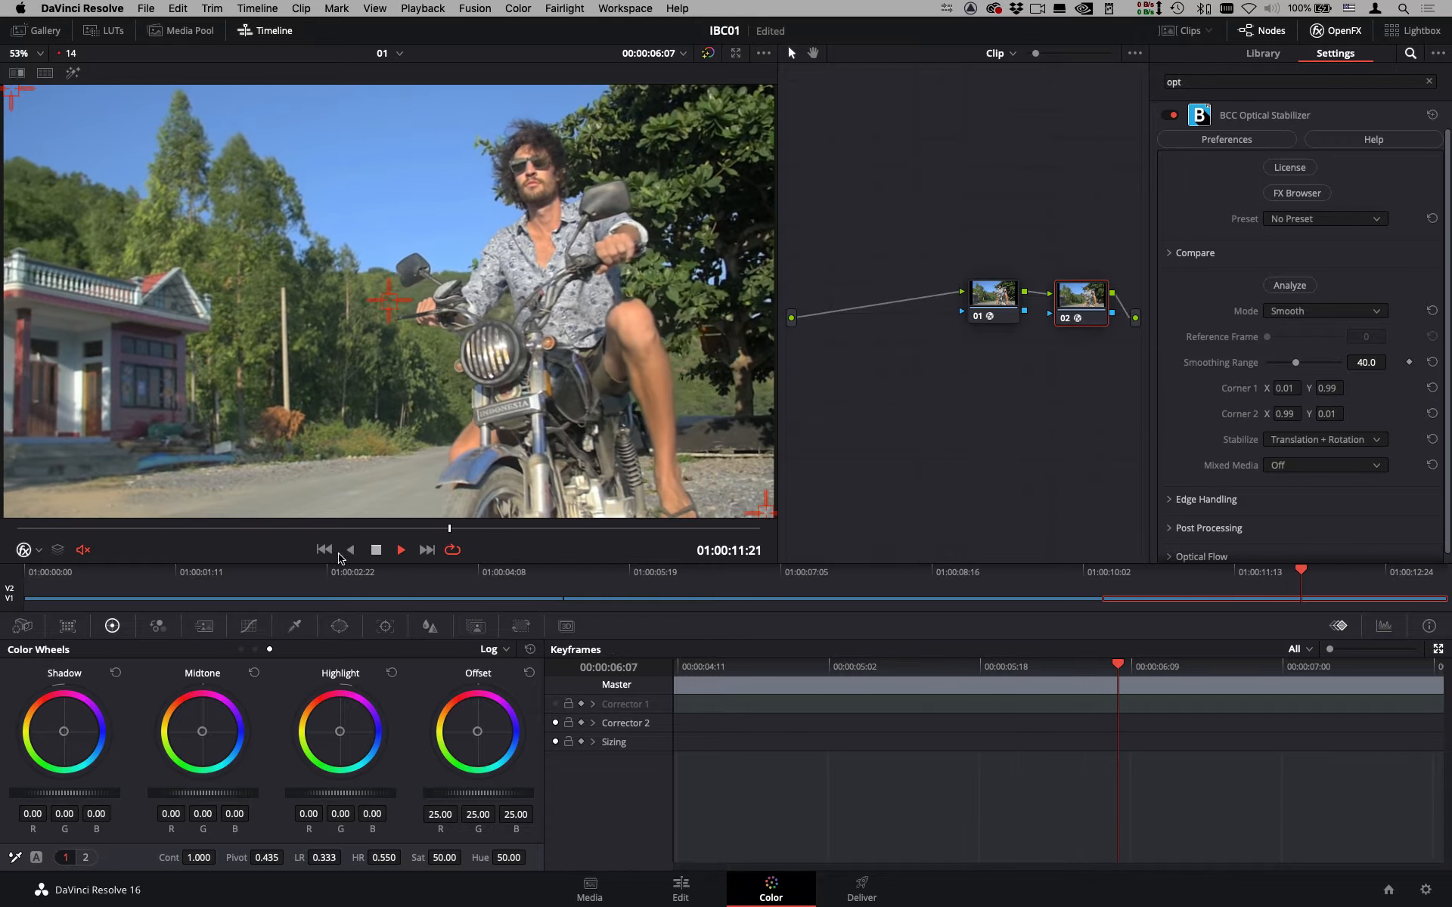
pyautogui.click(376, 551)
pyautogui.click(1171, 114)
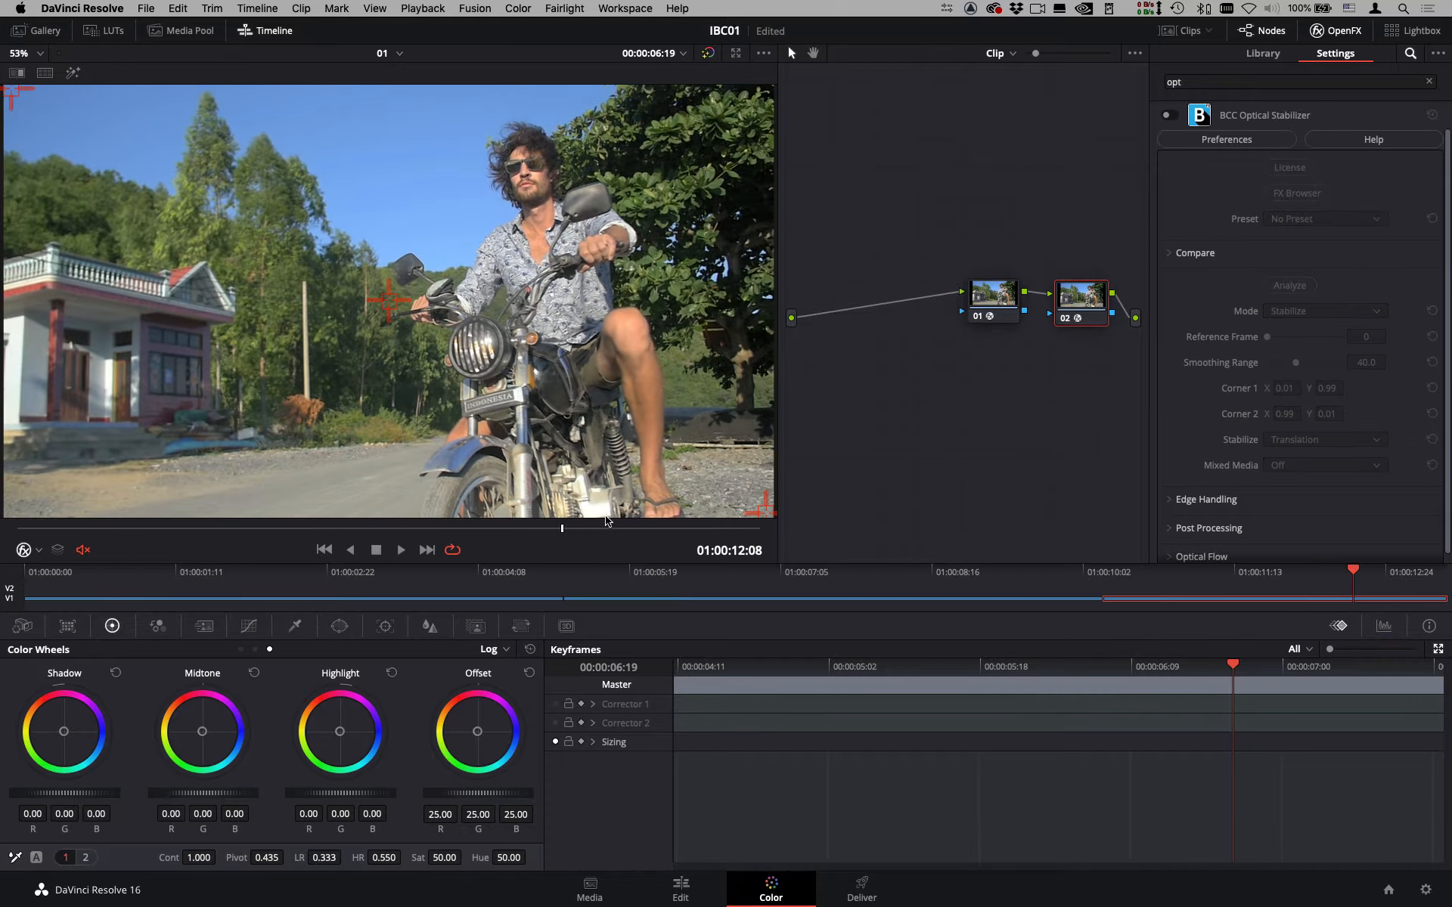
pyautogui.click(405, 552)
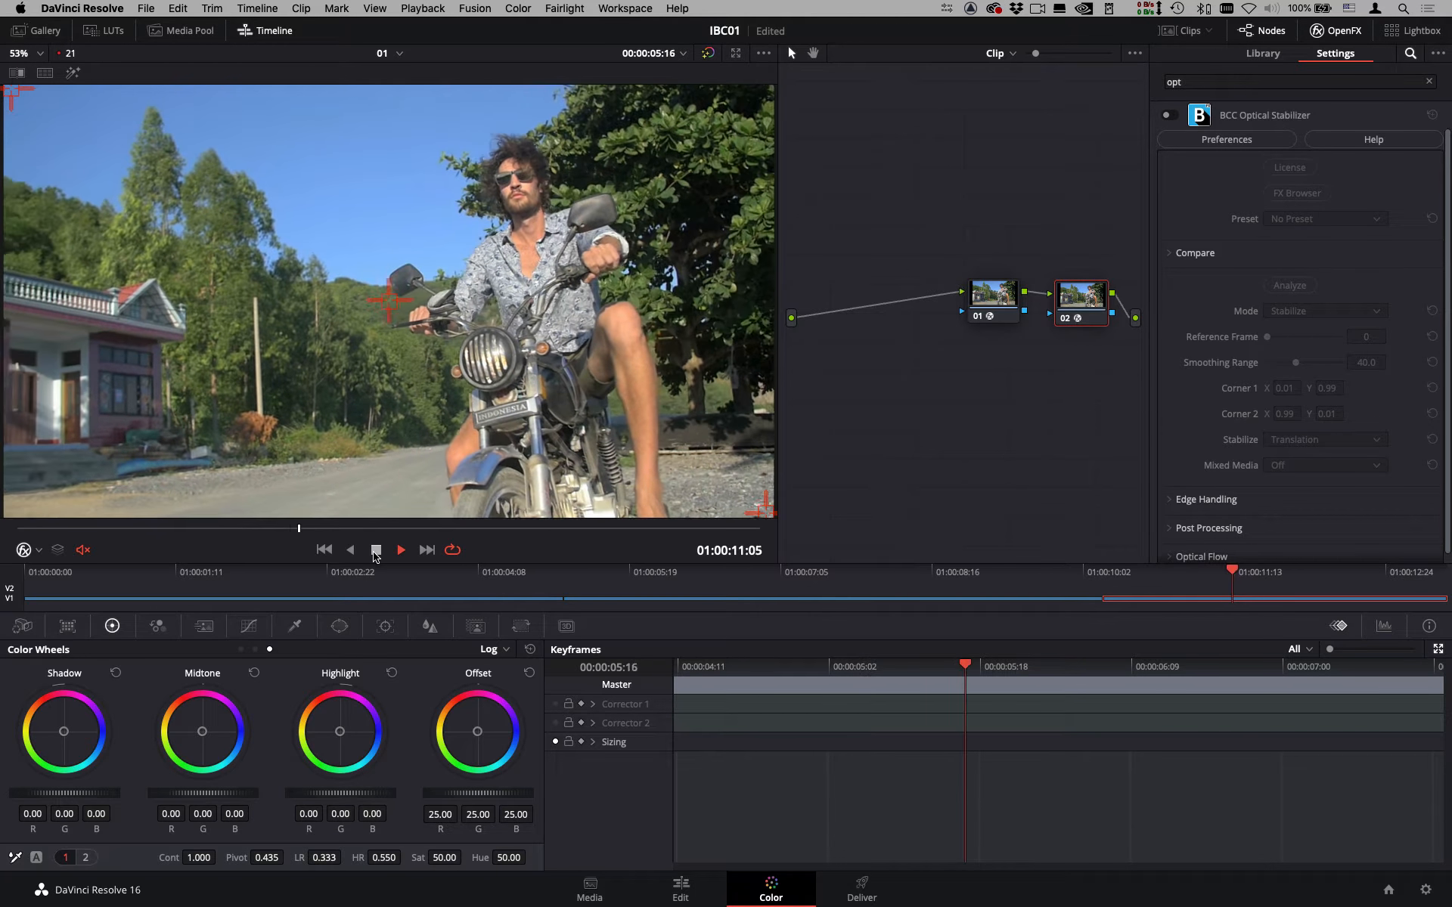
pyautogui.click(1171, 116)
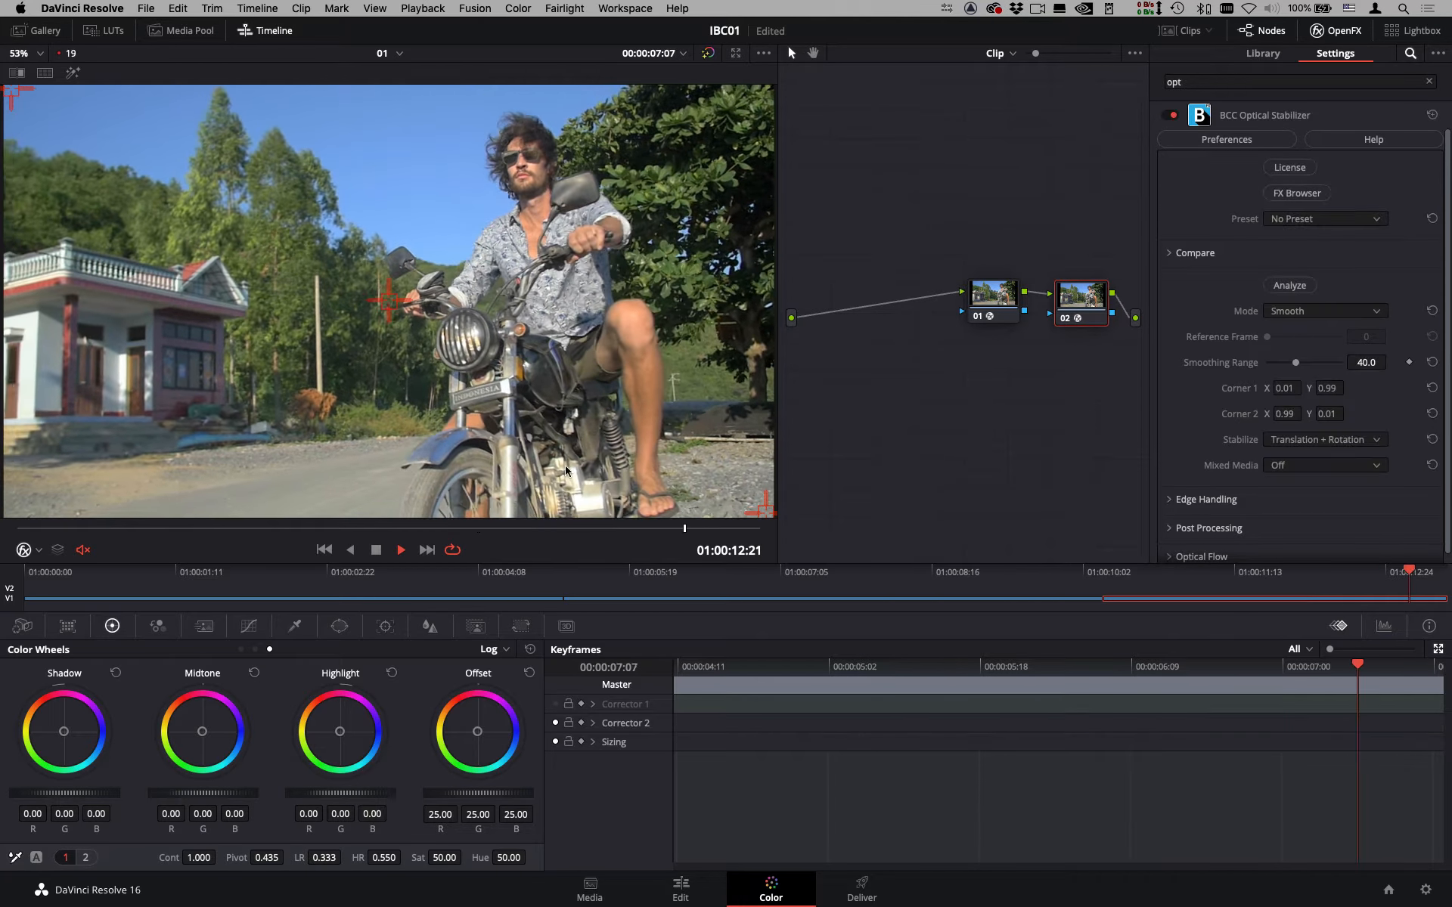
pyautogui.click(376, 551)
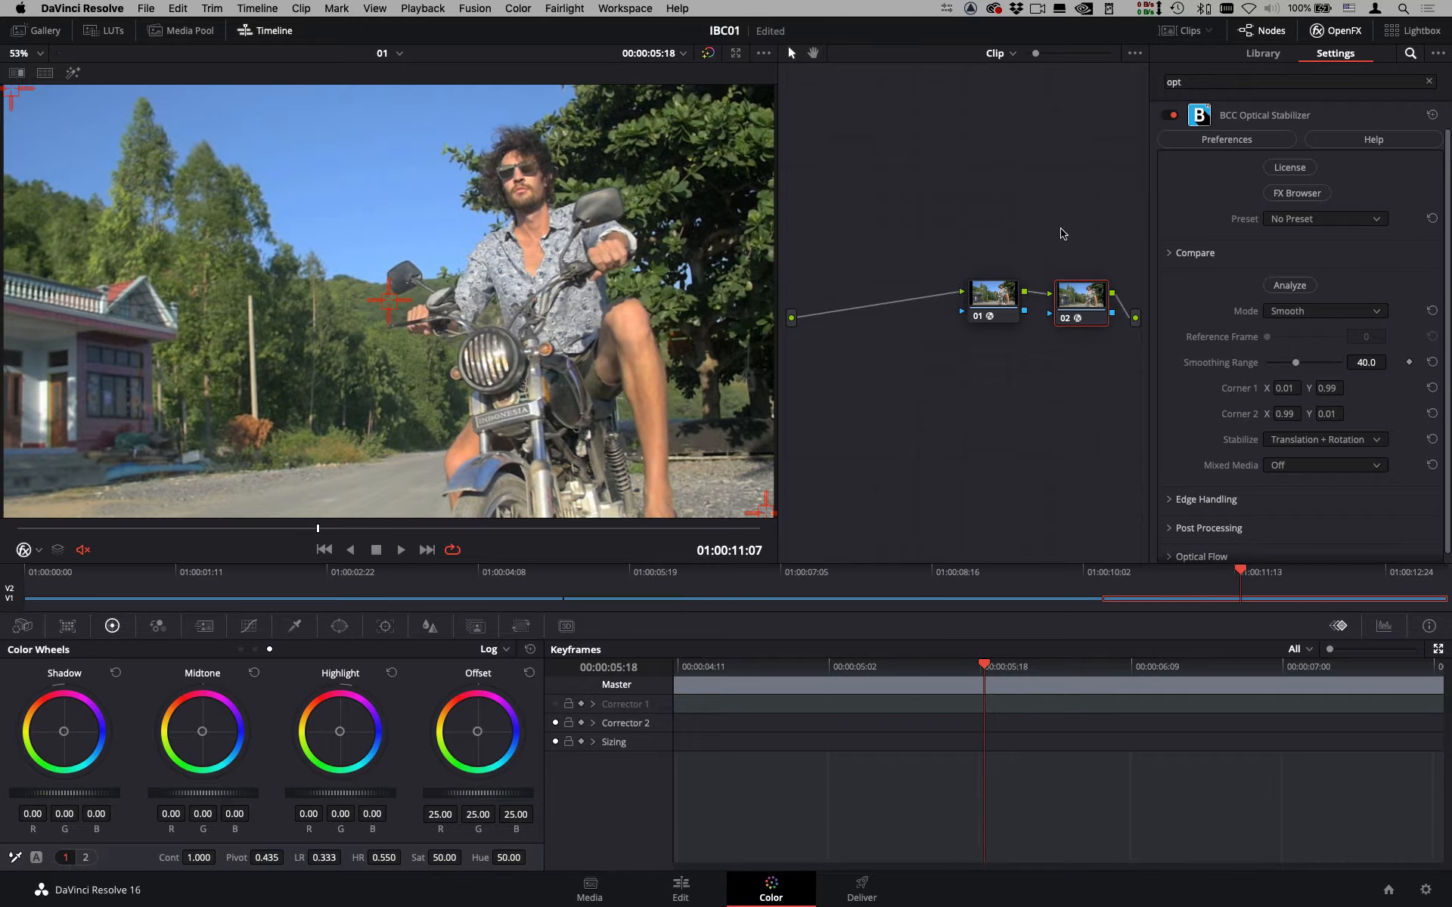
# Enable node 01 again and play and scrub through the clip to review the glow together with the stabilization.
pyautogui.click(1005, 302)
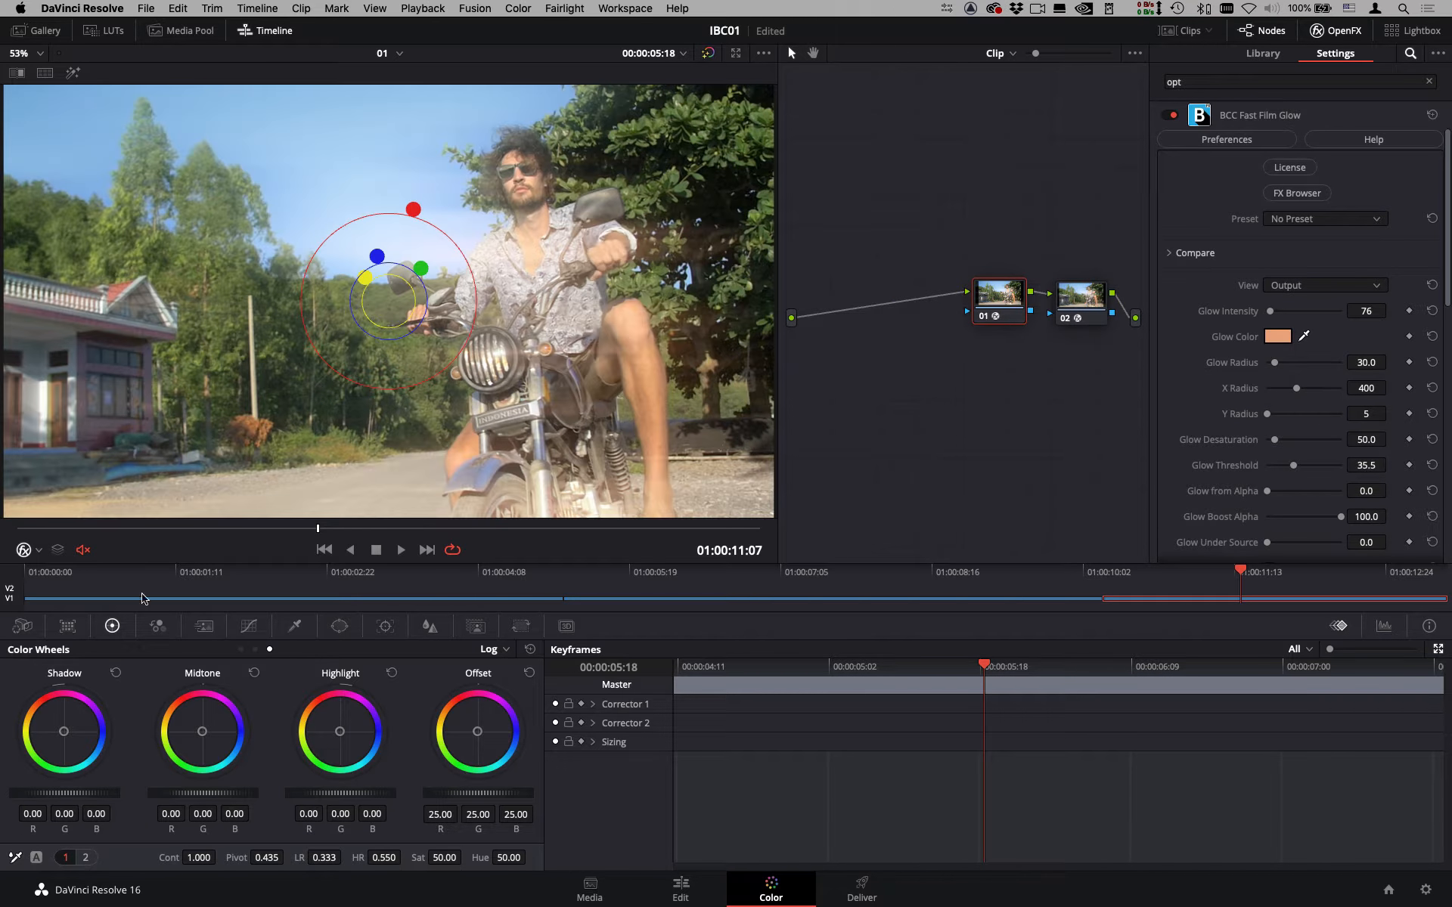
pyautogui.click(401, 551)
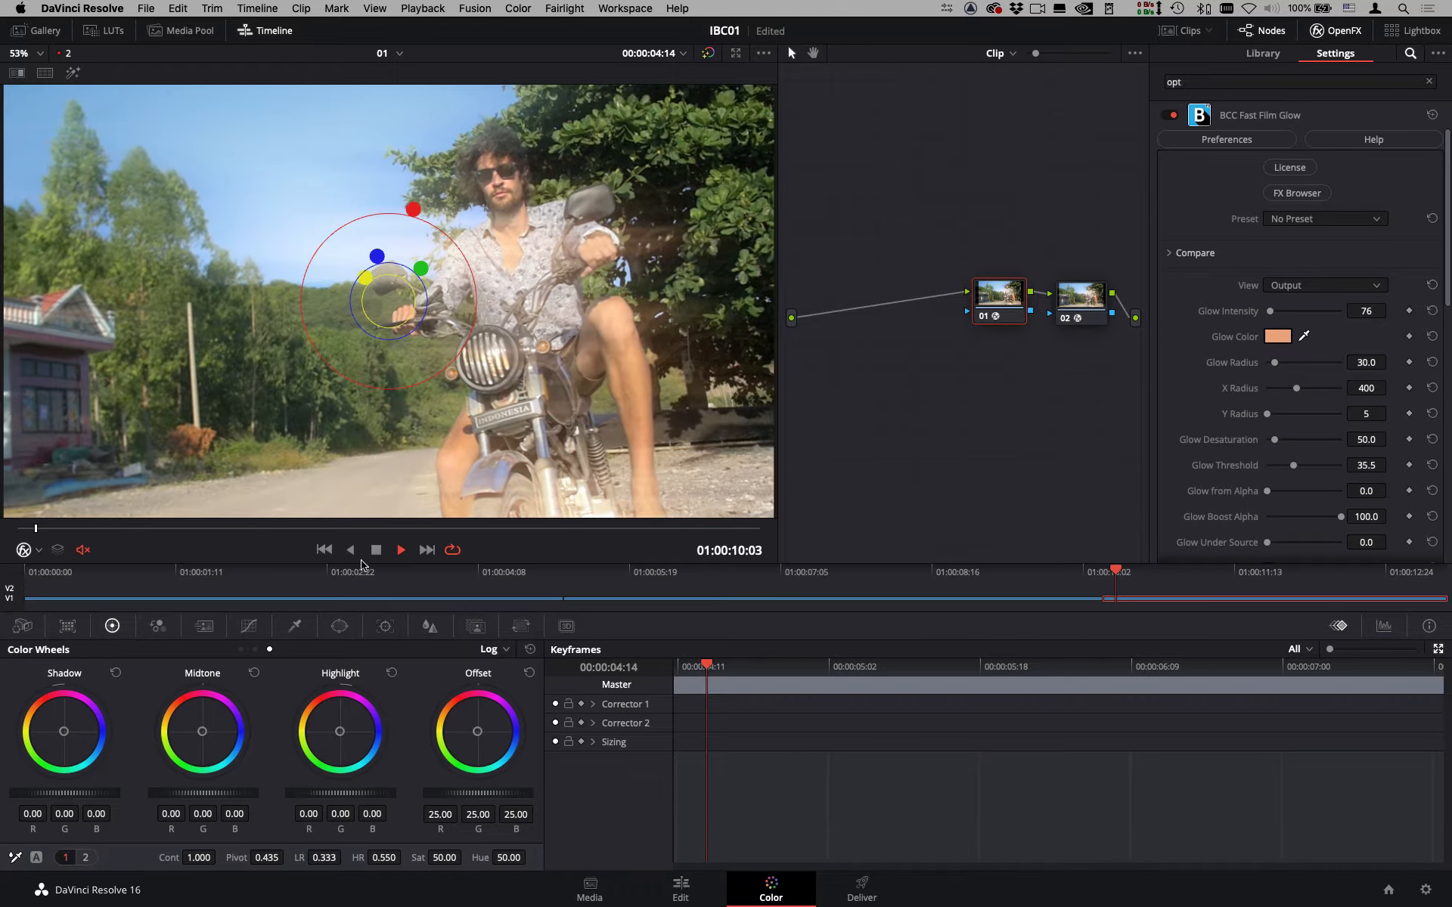
pyautogui.click(173, 525)
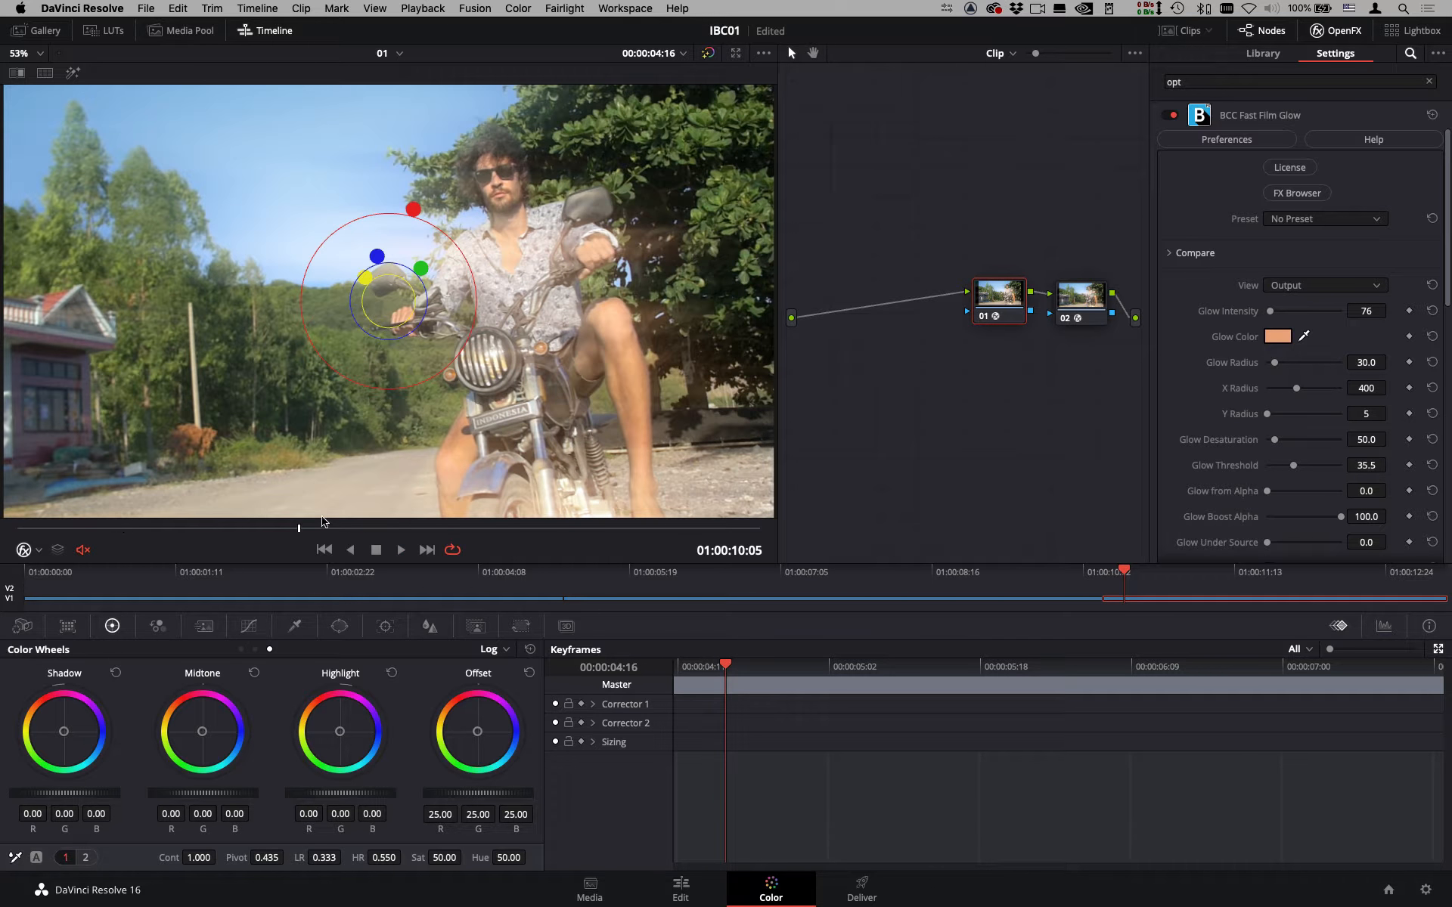
pyautogui.moveTo(323, 522); pyautogui.dragTo(730, 487)
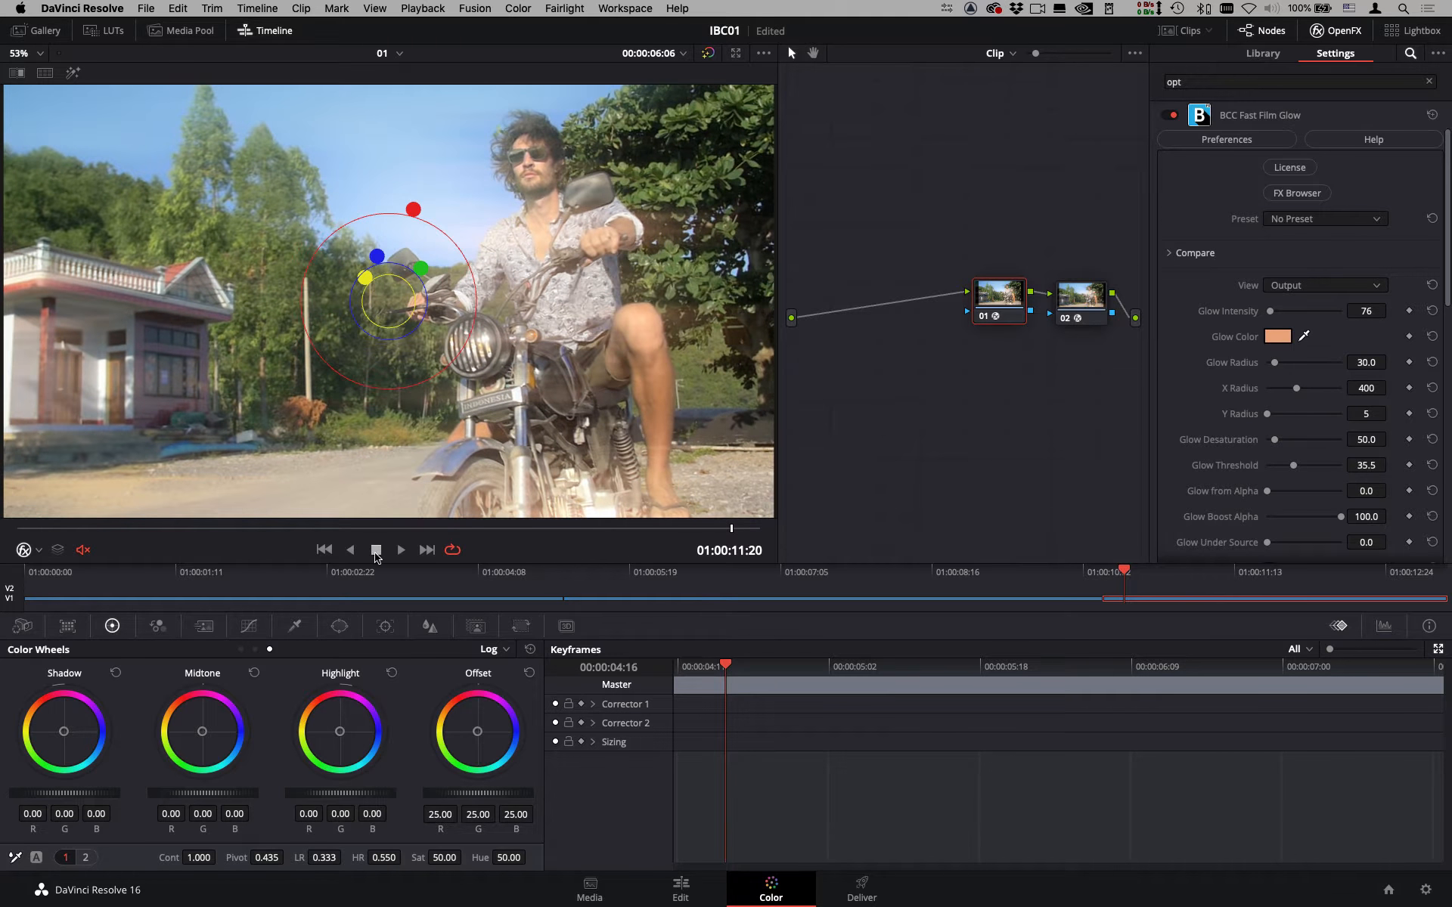
pyautogui.click(376, 554)
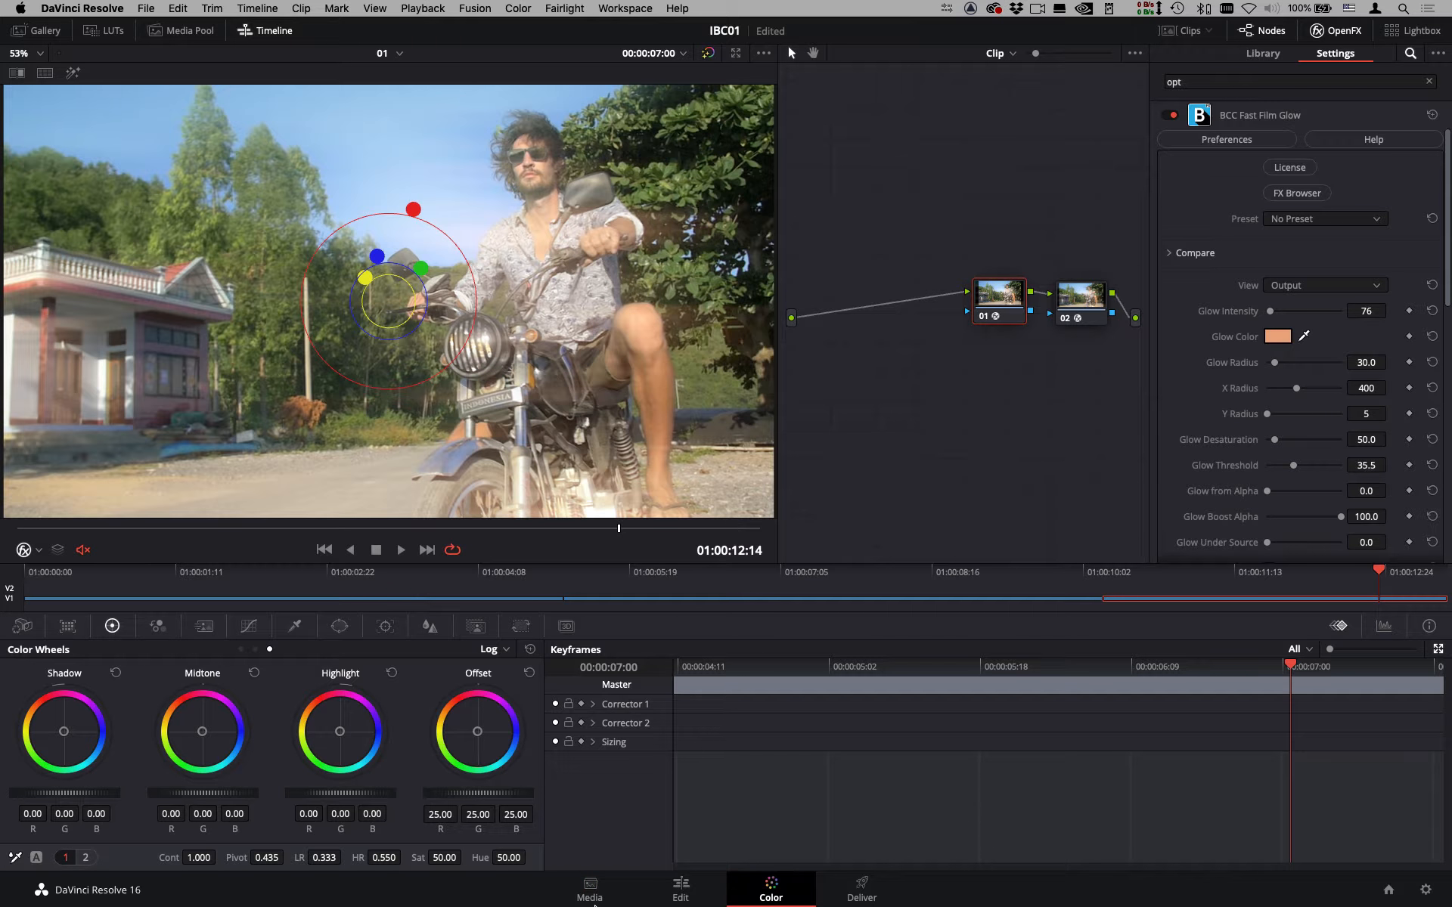
# Open timeline 02 on the Color page and move the playhead to 01:00:00:13.
pyautogui.click(602, 902)
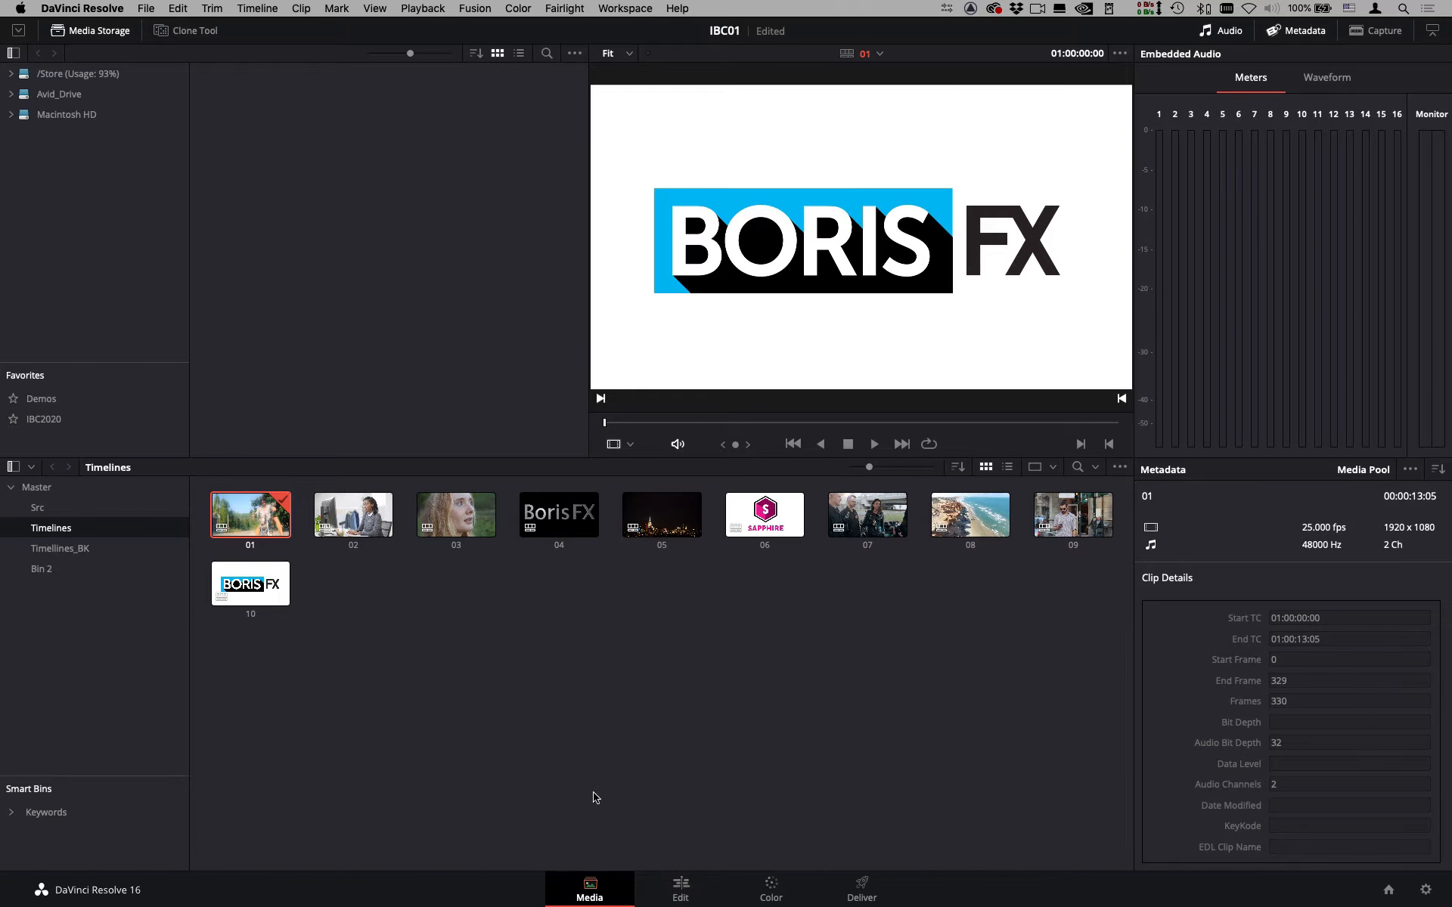
pyautogui.click(360, 525)
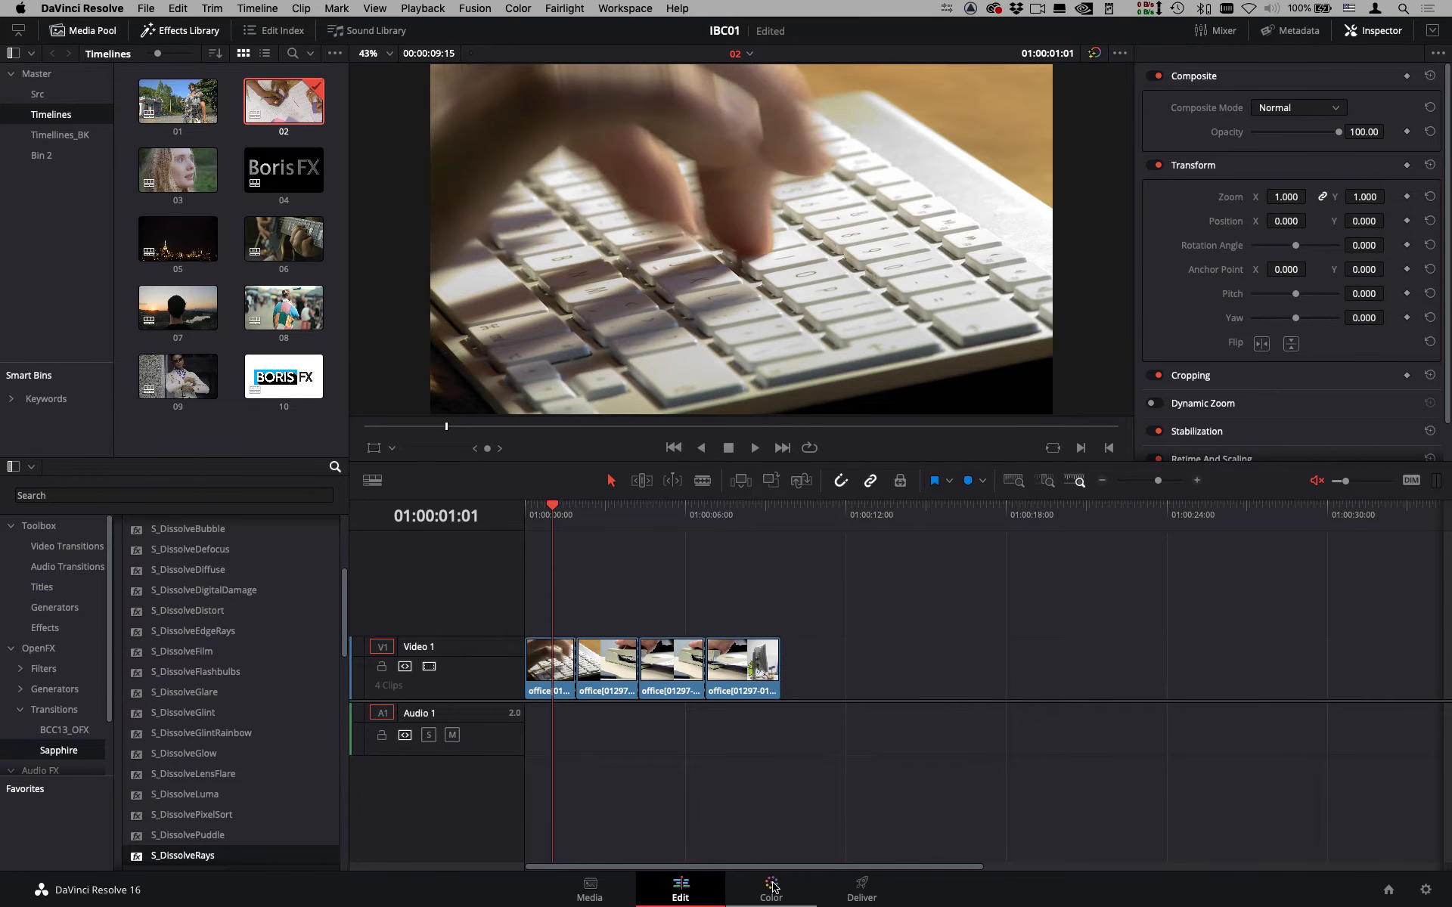
pyautogui.click(773, 883)
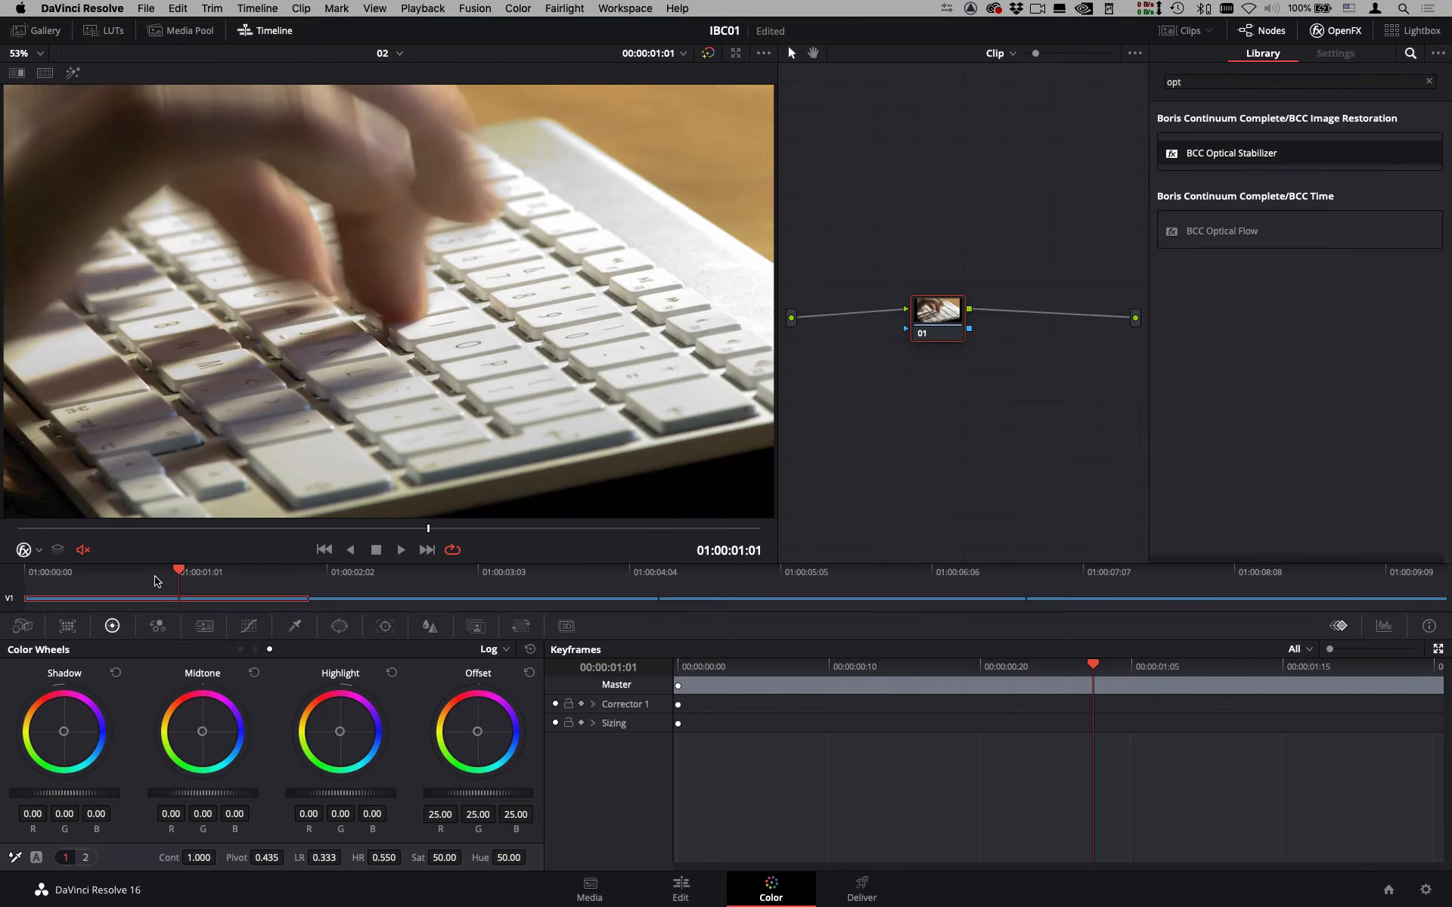
pyautogui.moveTo(180, 571); pyautogui.dragTo(105, 639)
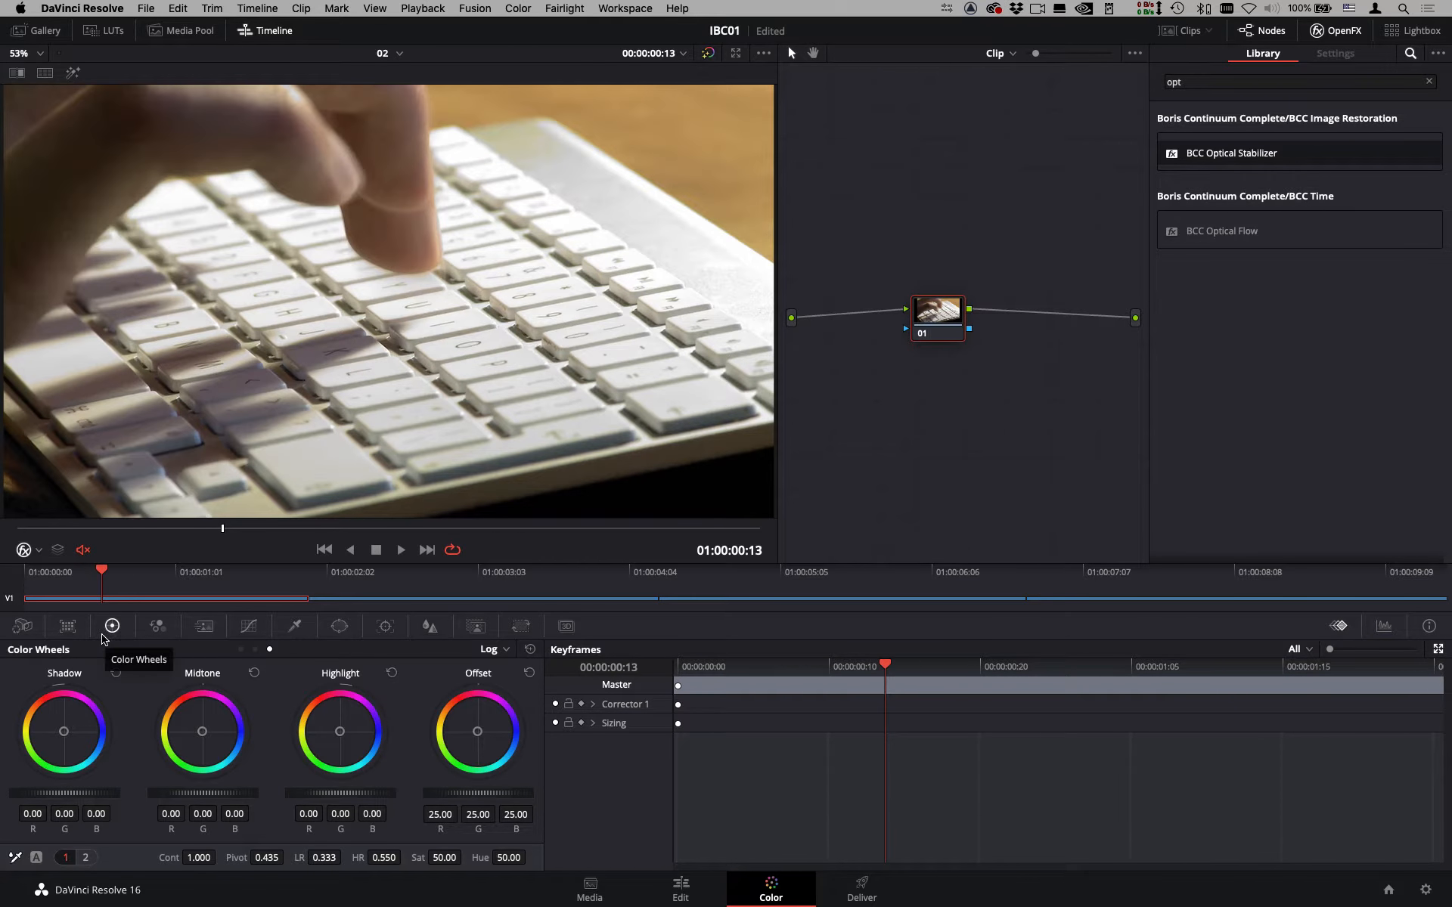
# Replace the effects library search with "light l" to find BCC Light Leaks.
pyautogui.moveTo(1204, 79); pyautogui.dragTo(1112, 64)
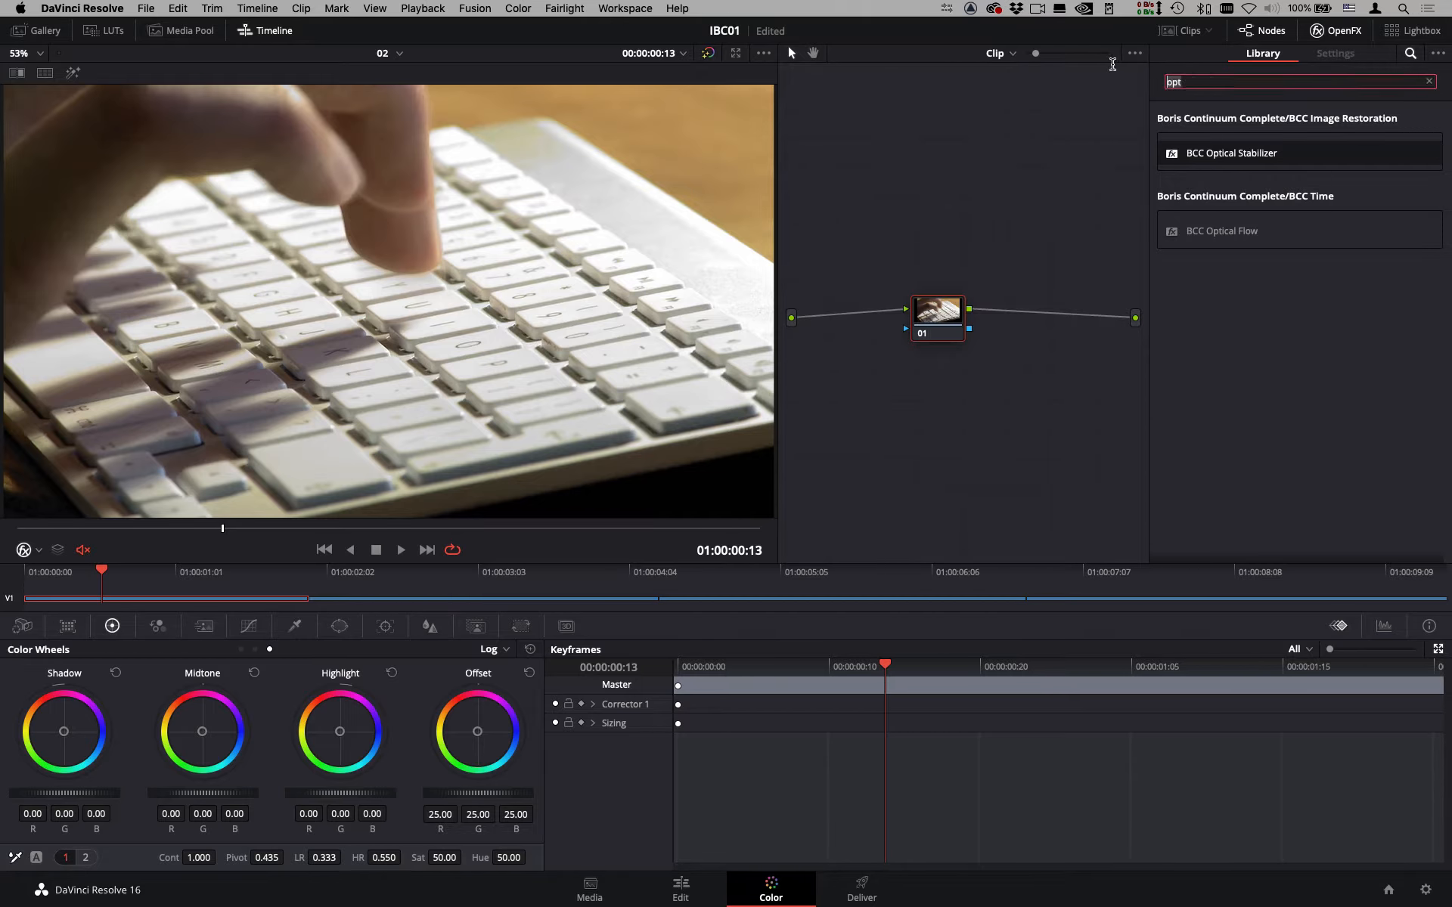
pyautogui.press('BackSpace')
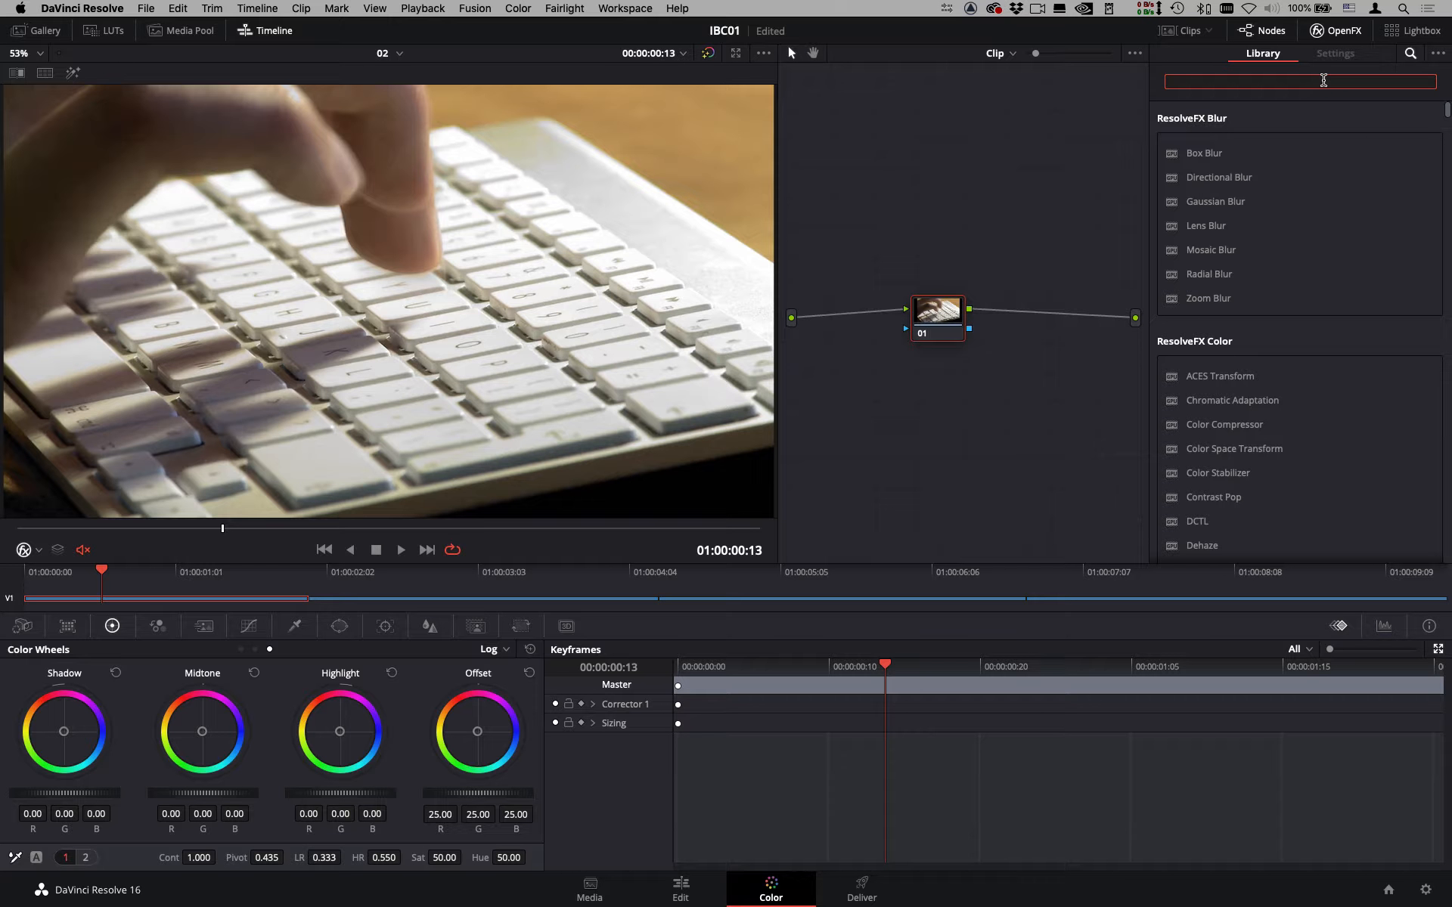
pyautogui.write('light l')
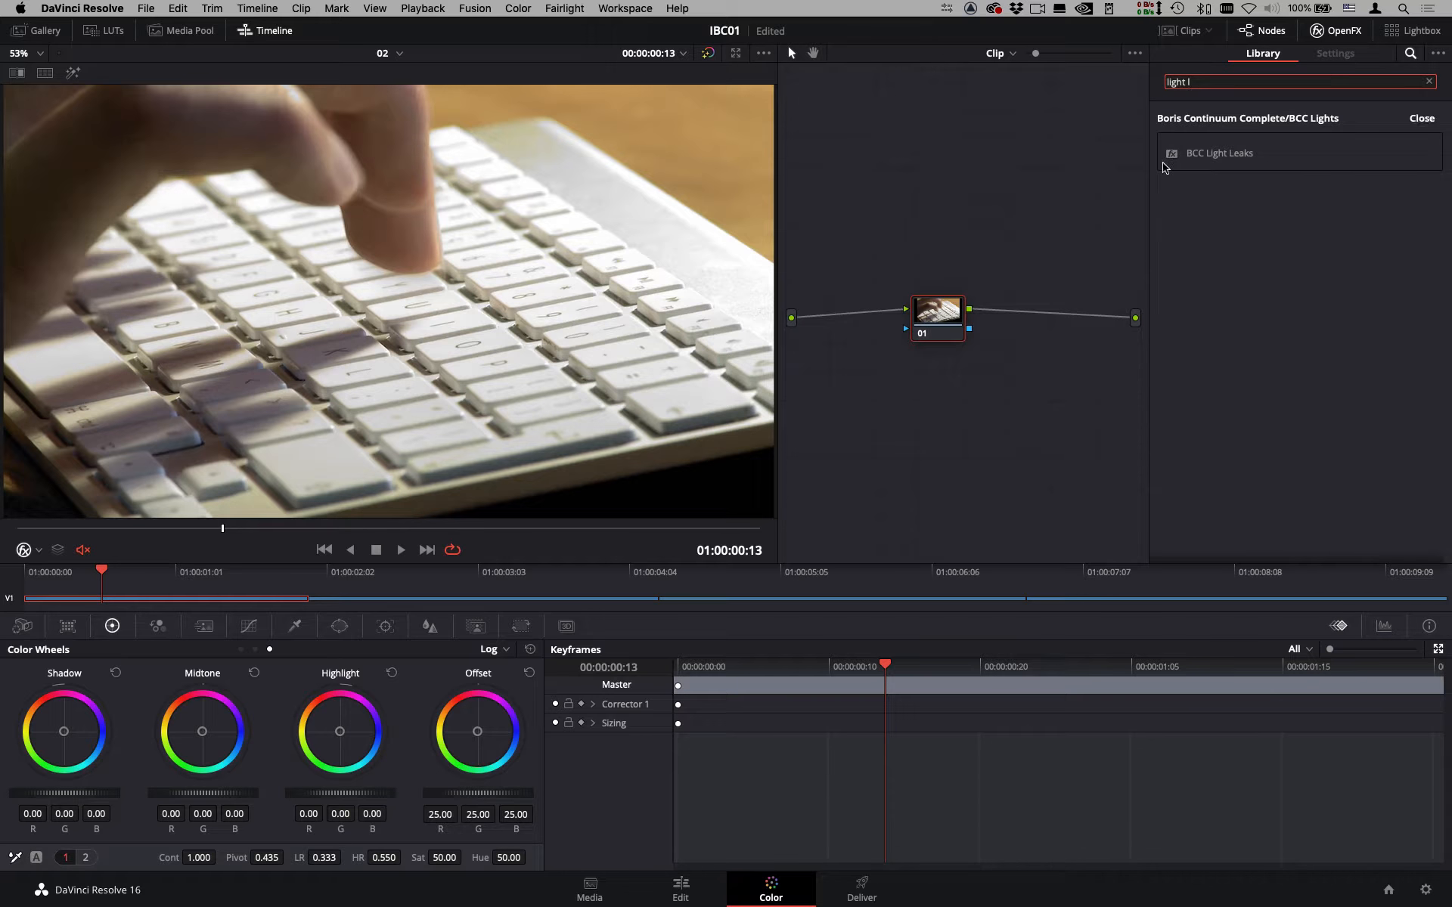
pyautogui.moveTo(1219, 153)
pyautogui.mouseDown()
pyautogui.moveTo(987, 146)
pyautogui.moveTo(942, 299)
pyautogui.mouseUp()
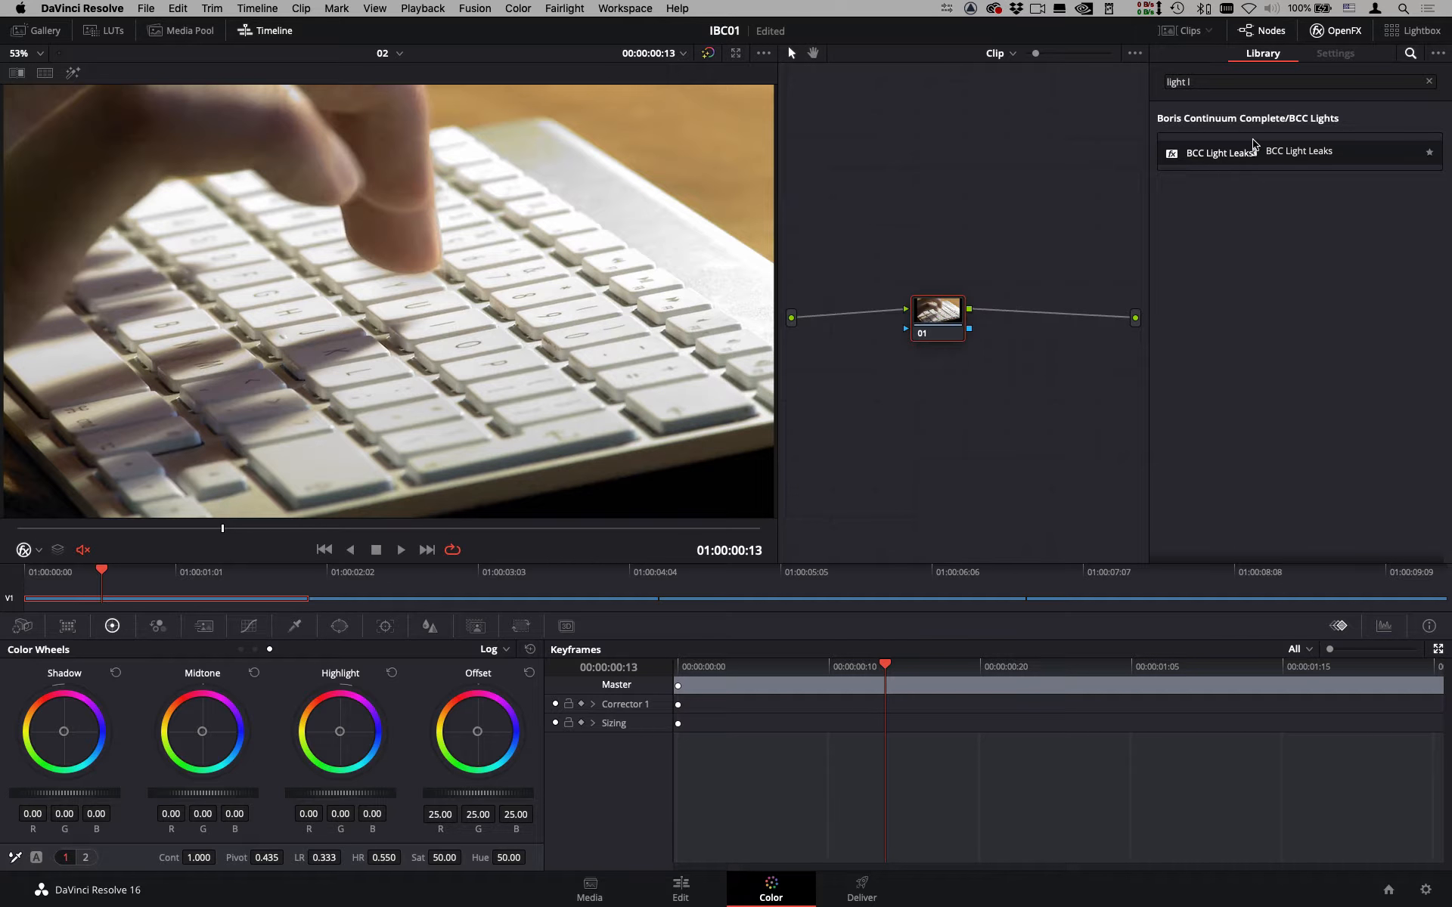
# Add a node in the timeline-level node graph and apply BCC Light Leaks to it.
pyautogui.click(1012, 54)
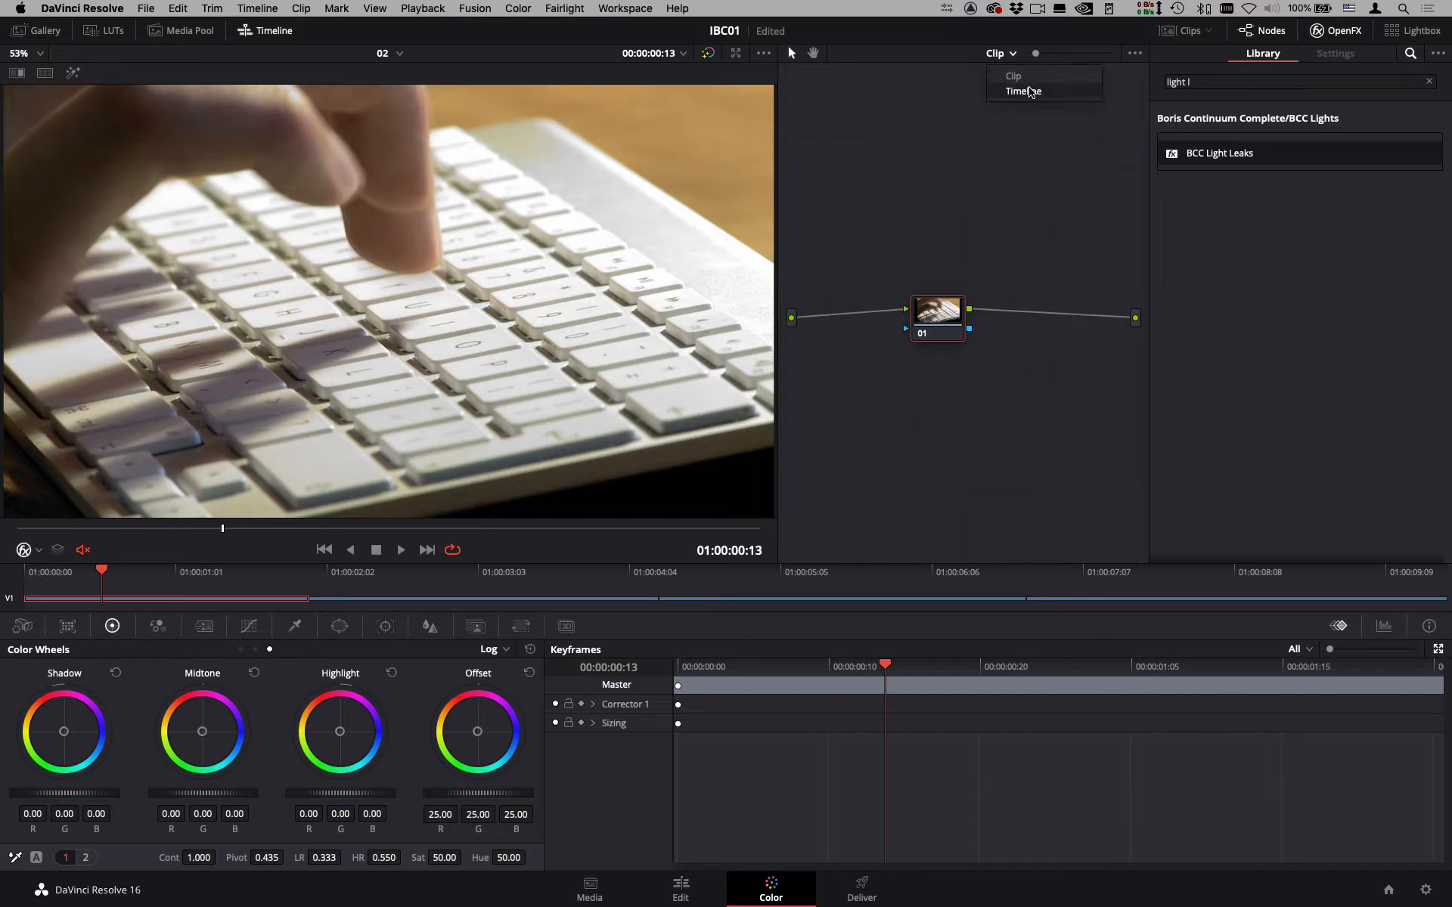
pyautogui.click(1023, 90)
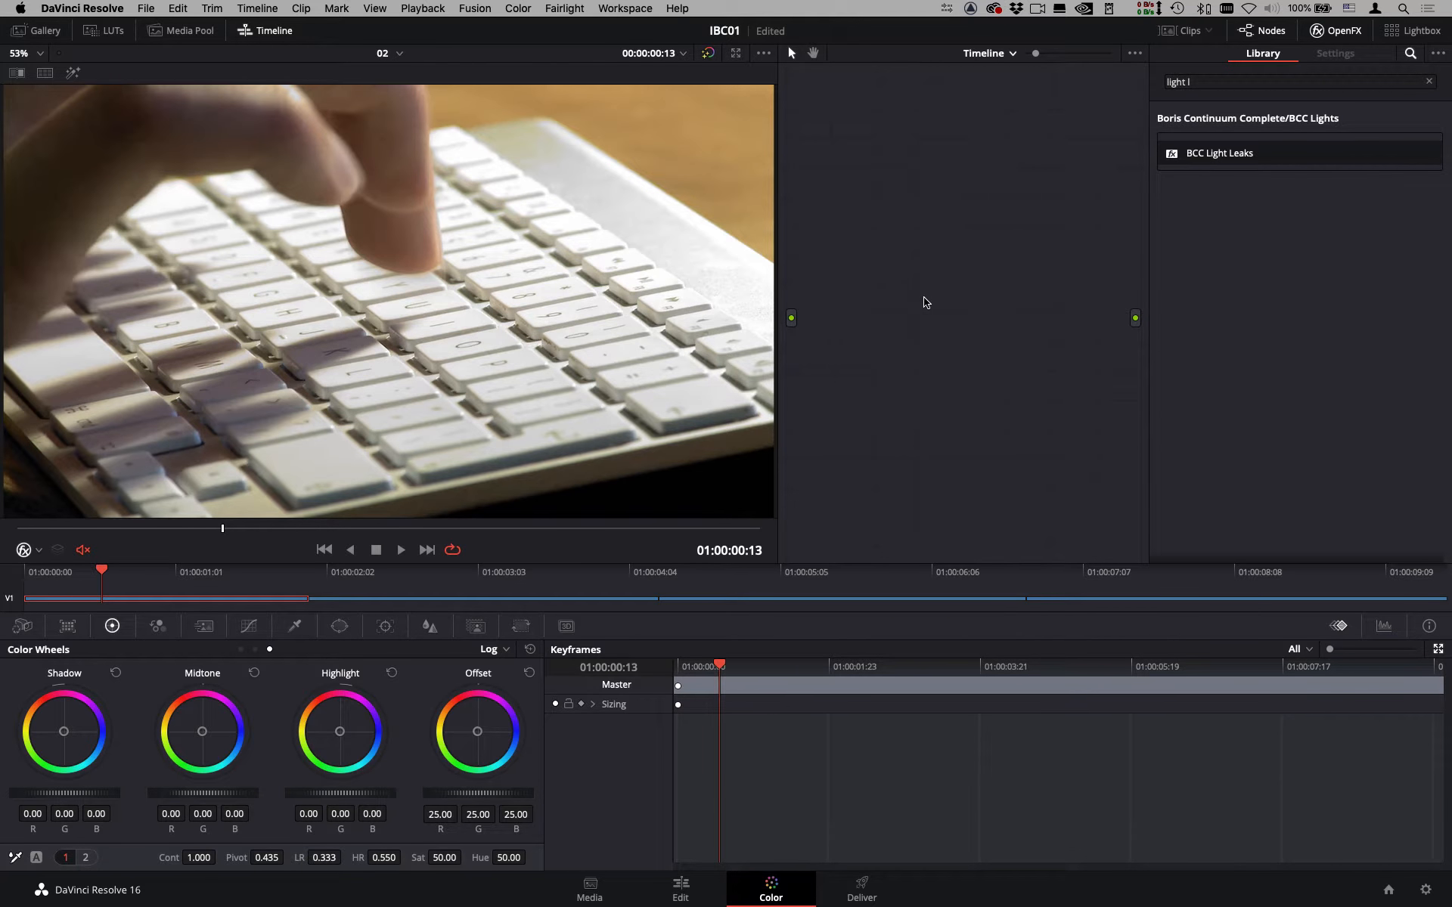
pyautogui.hotkey('alt', 's')
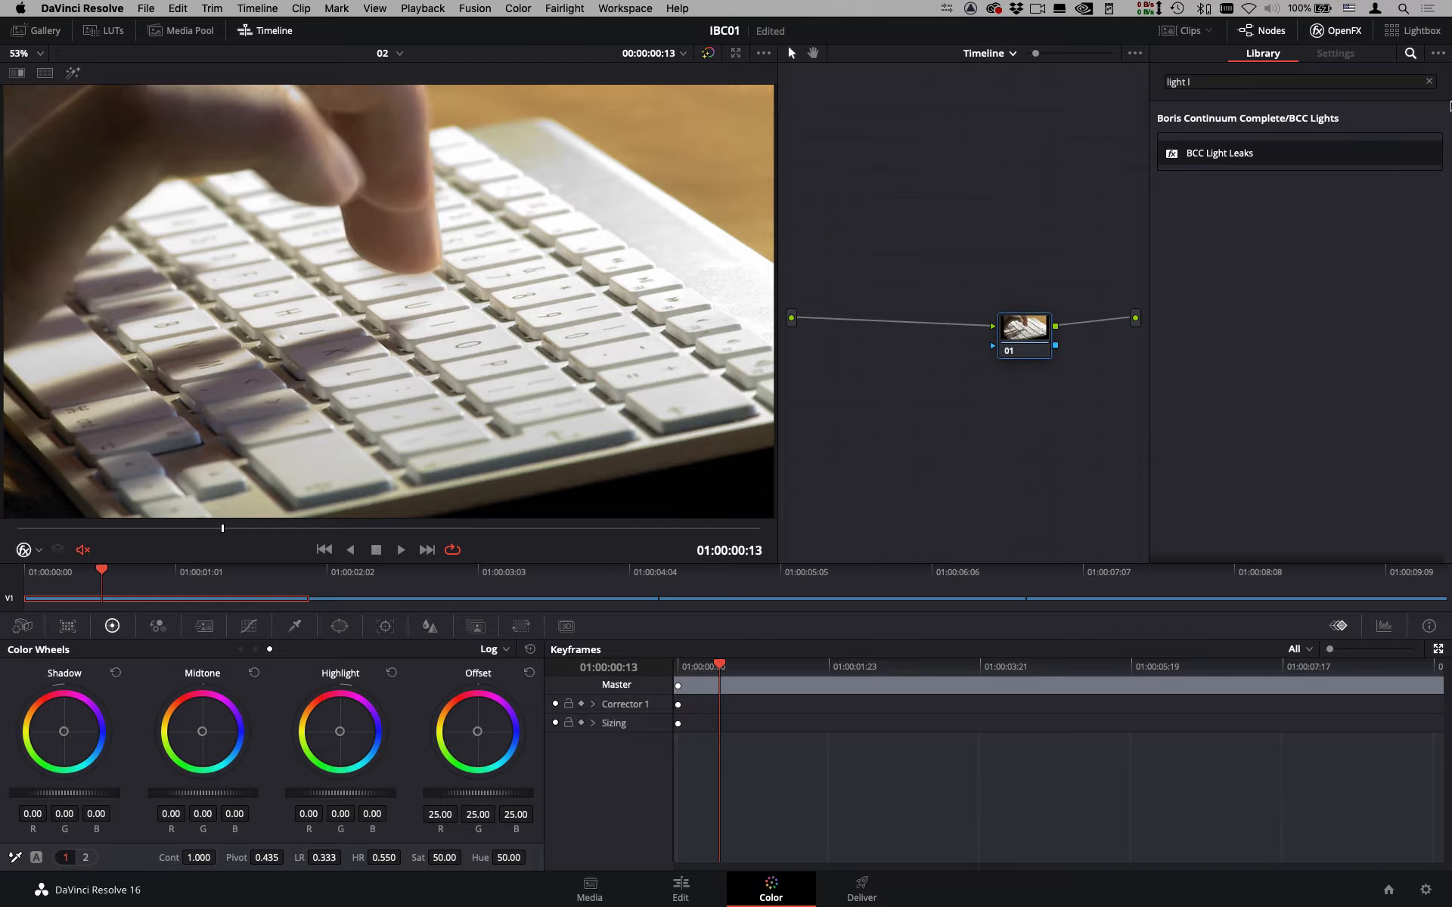
pyautogui.moveTo(1229, 167); pyautogui.dragTo(1008, 363)
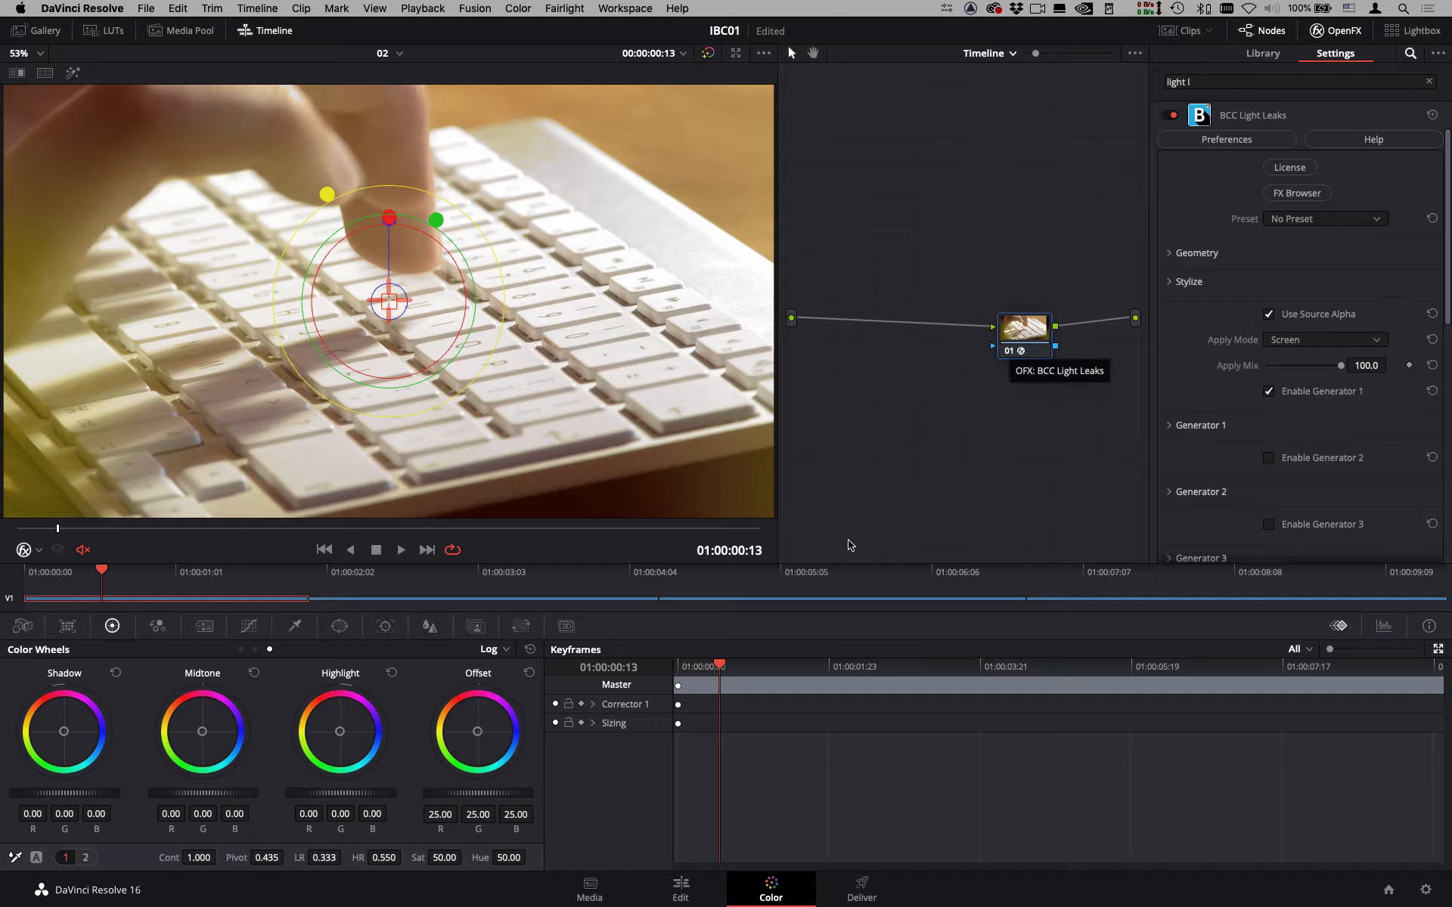
# At 01:00:01:06, preview Light Leaks presets such as PurpleOrangeAddMode in the FX Browser and apply FastFlickerBlueLeaks.
pyautogui.moveTo(103, 571); pyautogui.dragTo(208, 574)
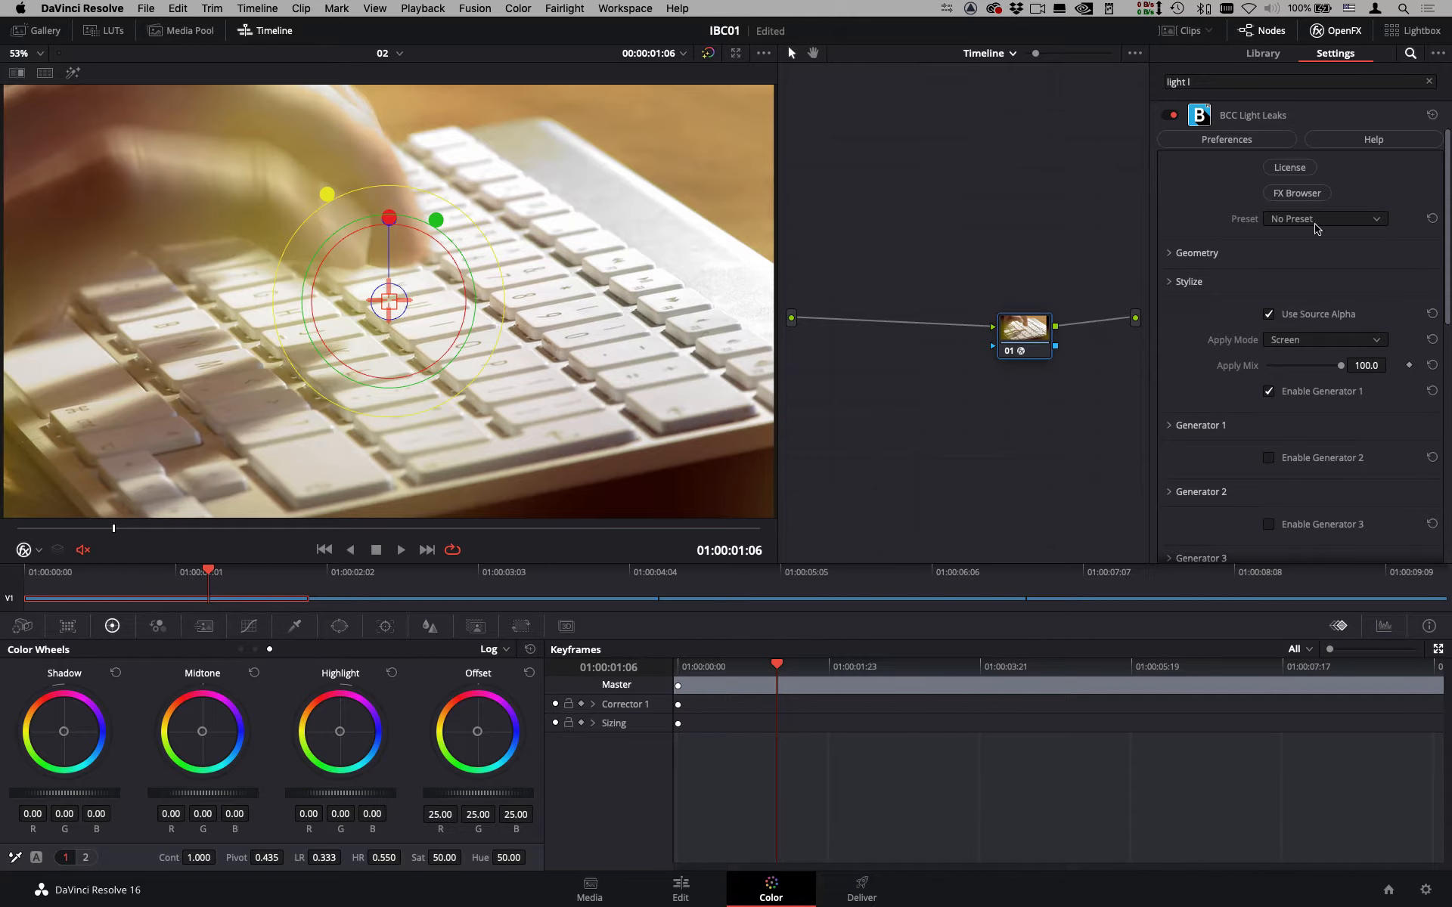
pyautogui.click(1297, 193)
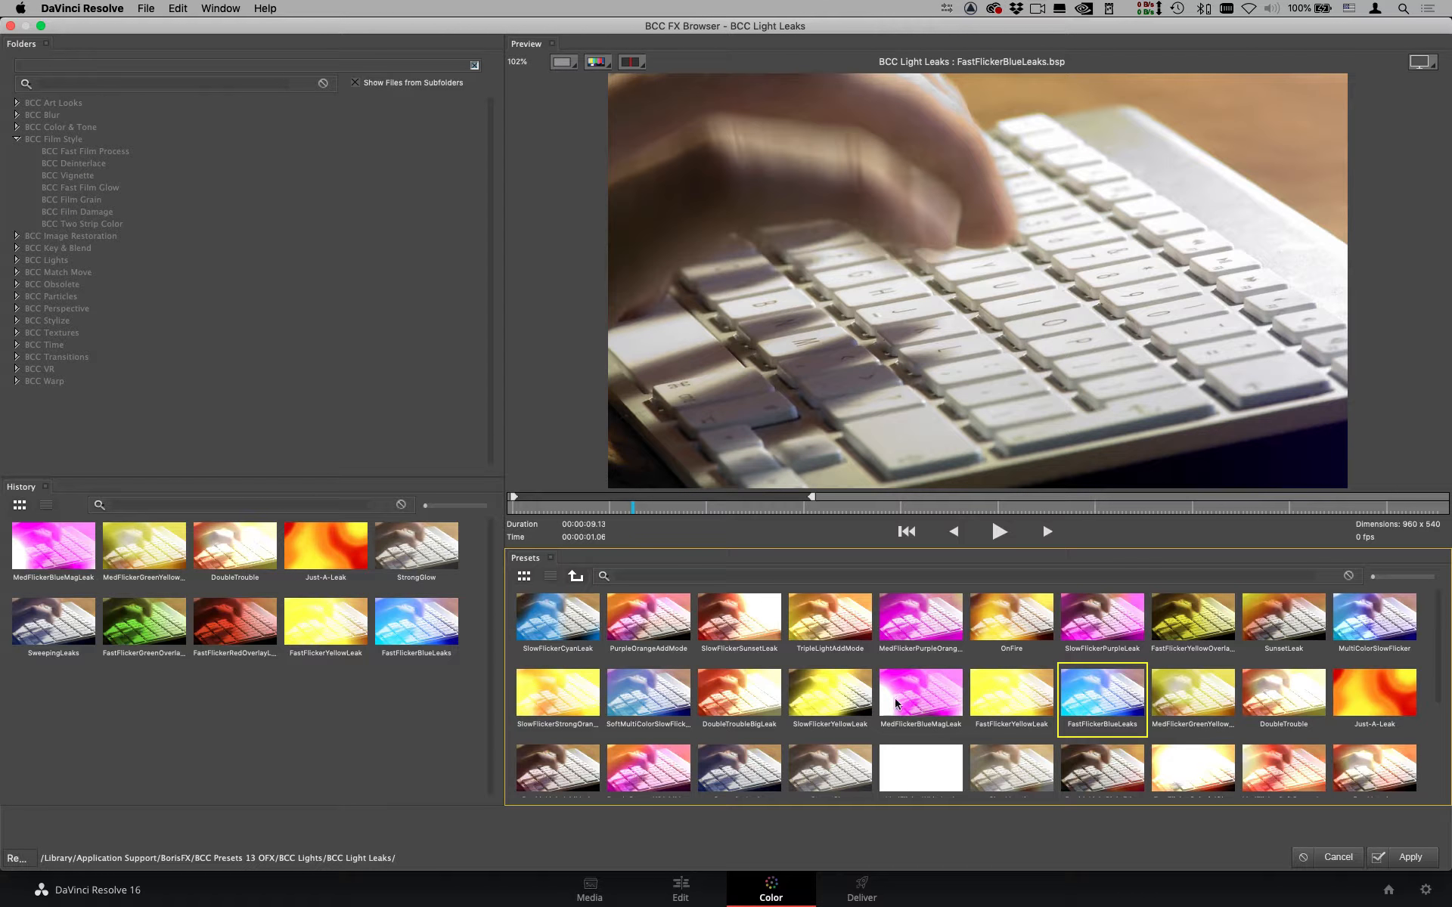
pyautogui.click(638, 635)
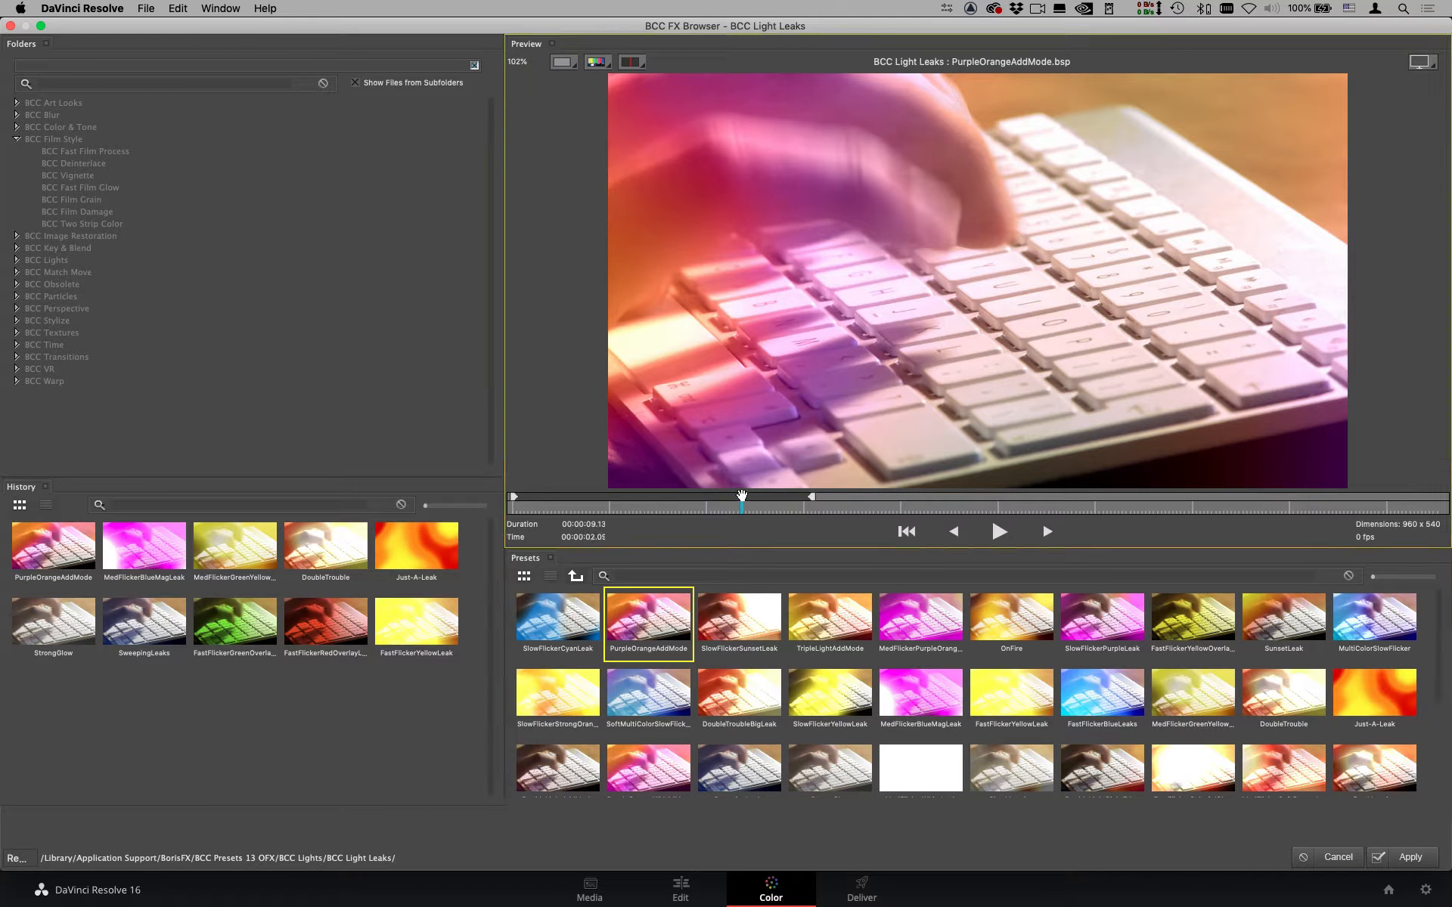
pyautogui.click(1119, 699)
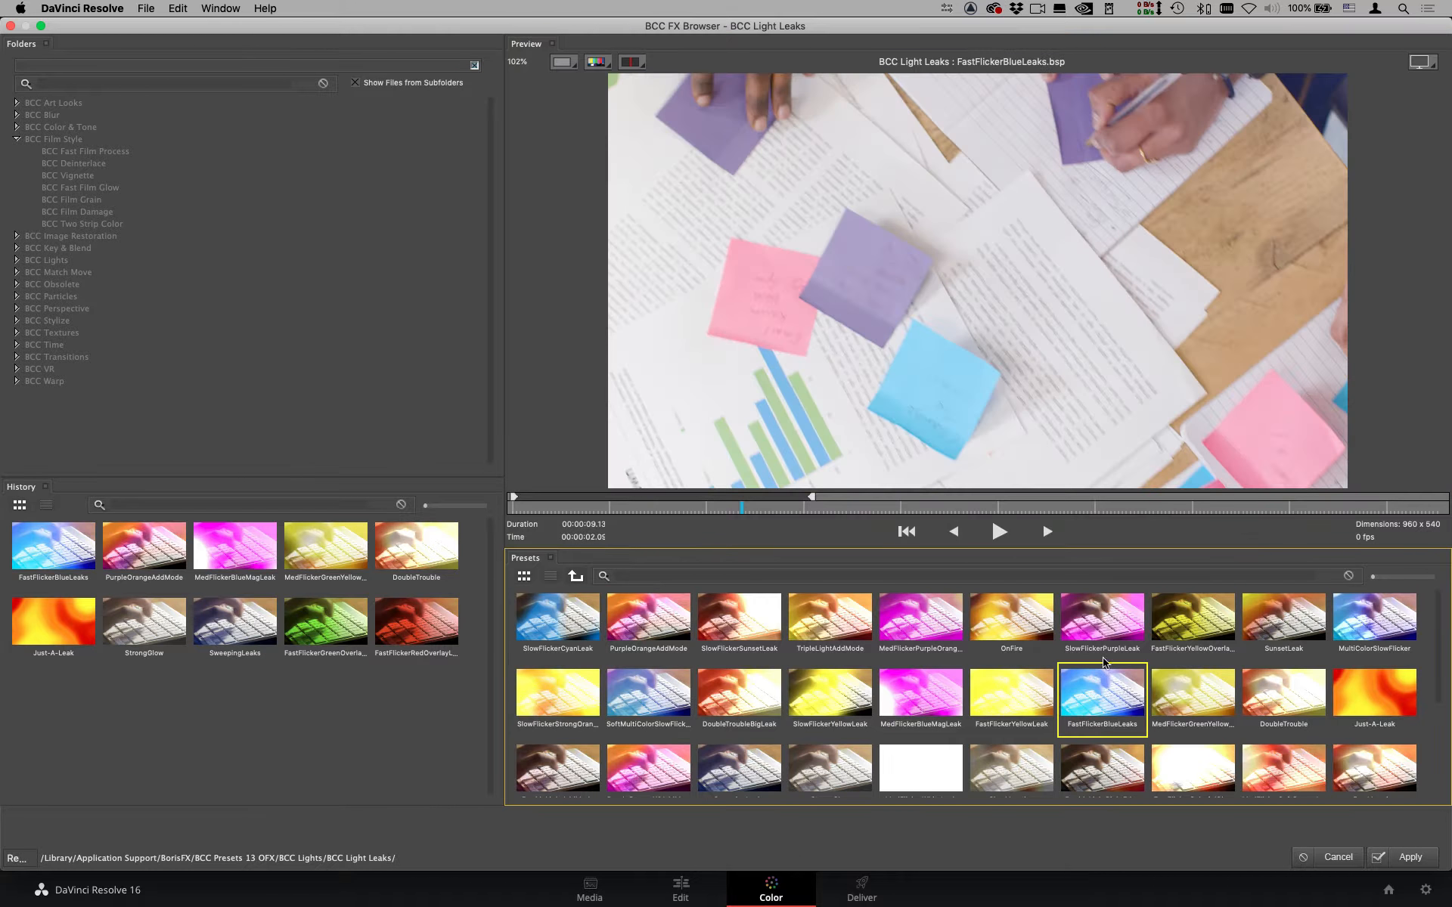
pyautogui.click(644, 506)
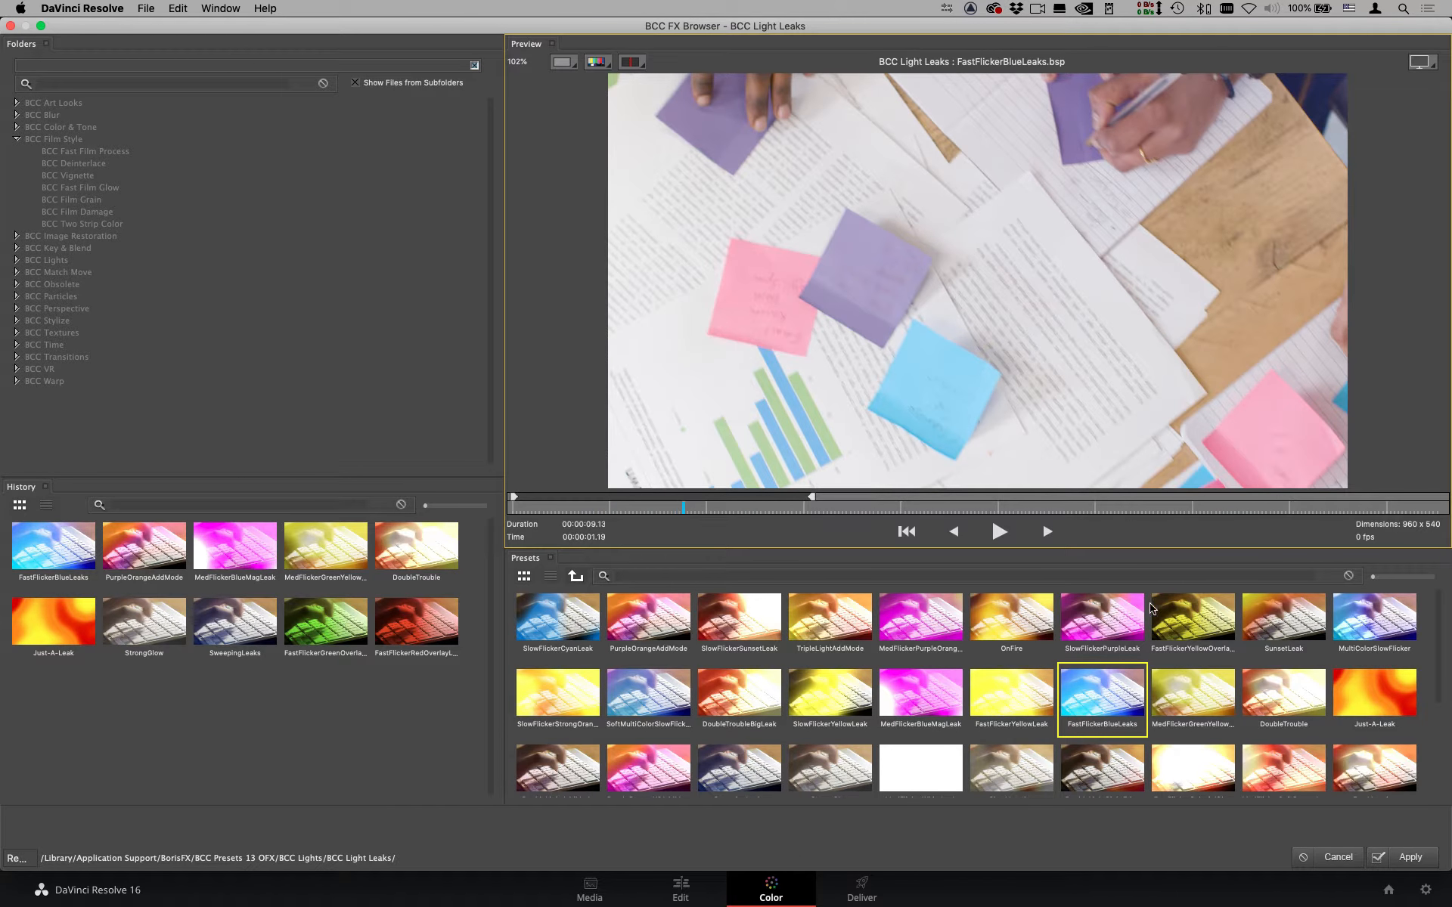
pyautogui.click(1119, 704)
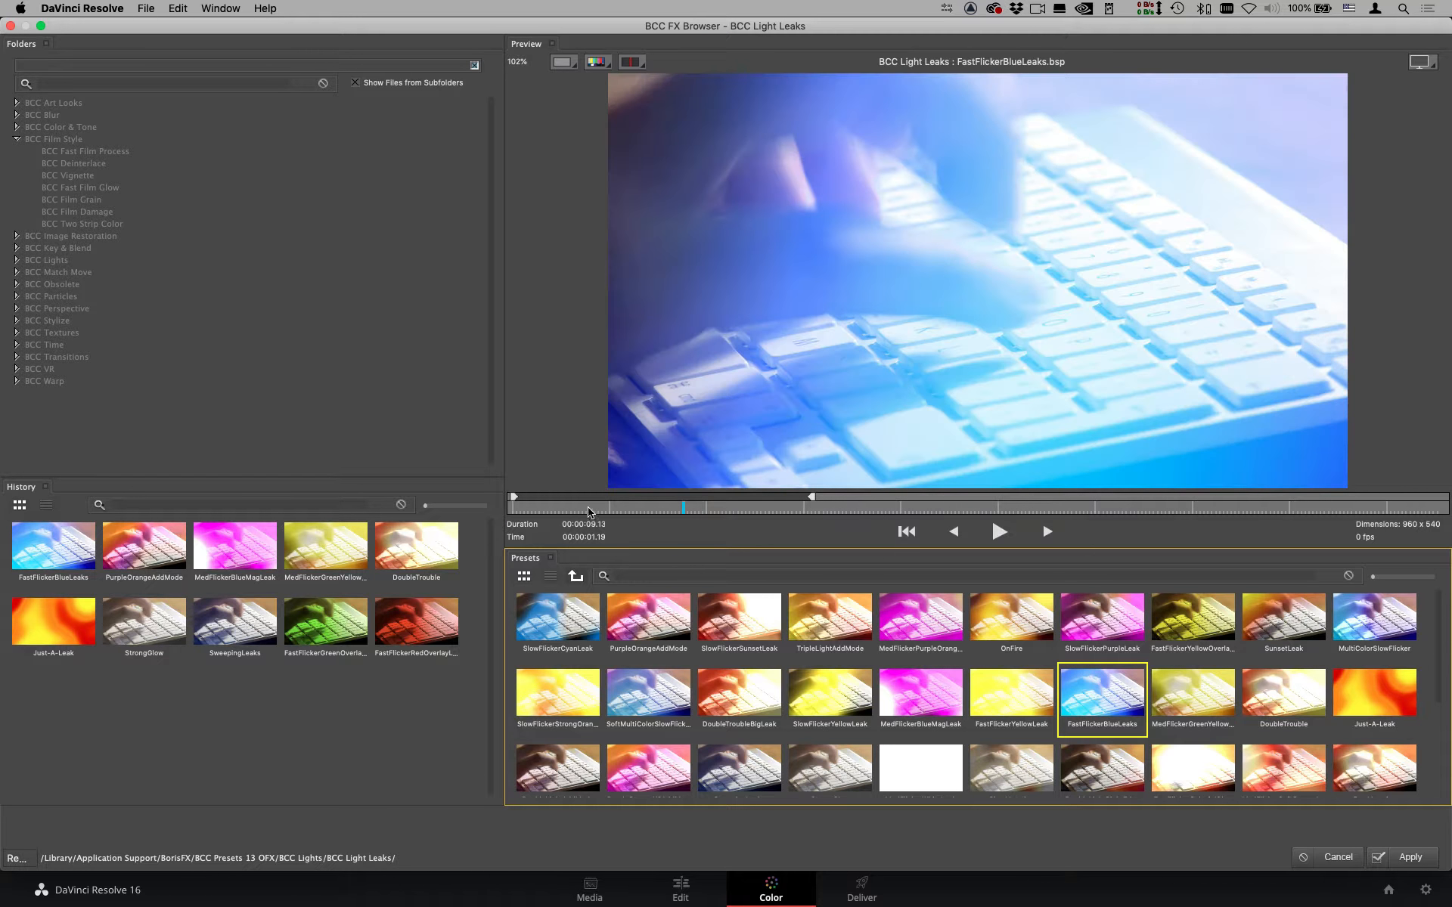
pyautogui.moveTo(590, 510); pyautogui.dragTo(707, 522)
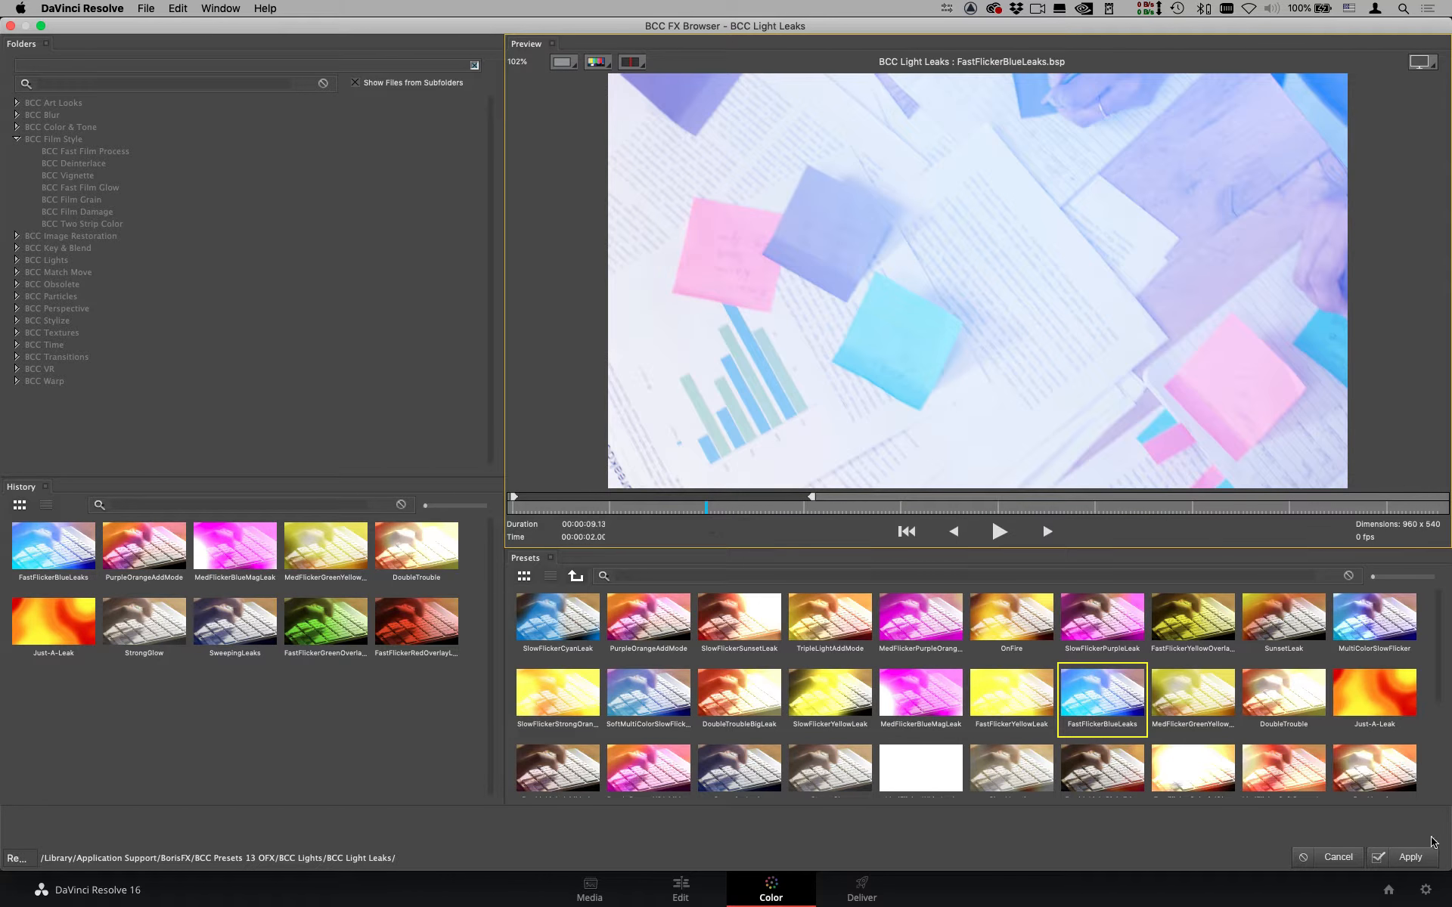
pyautogui.click(1411, 857)
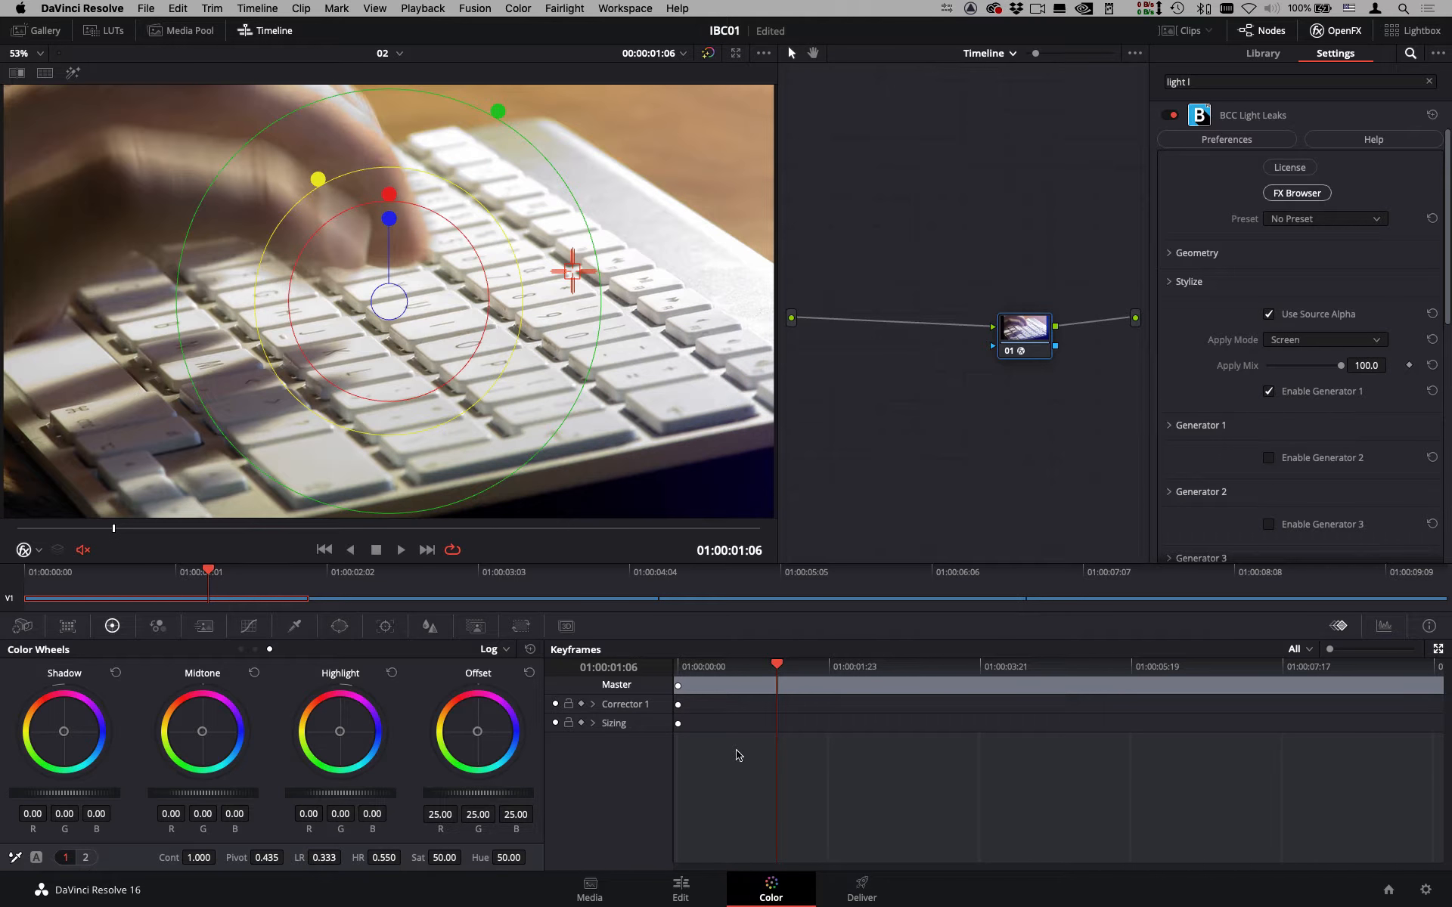
# Scrub through the timeline to 01:00:03:23 to review the light leaks across the clips.
pyautogui.click(90, 529)
pyautogui.moveTo(100, 530); pyautogui.dragTo(321, 512)
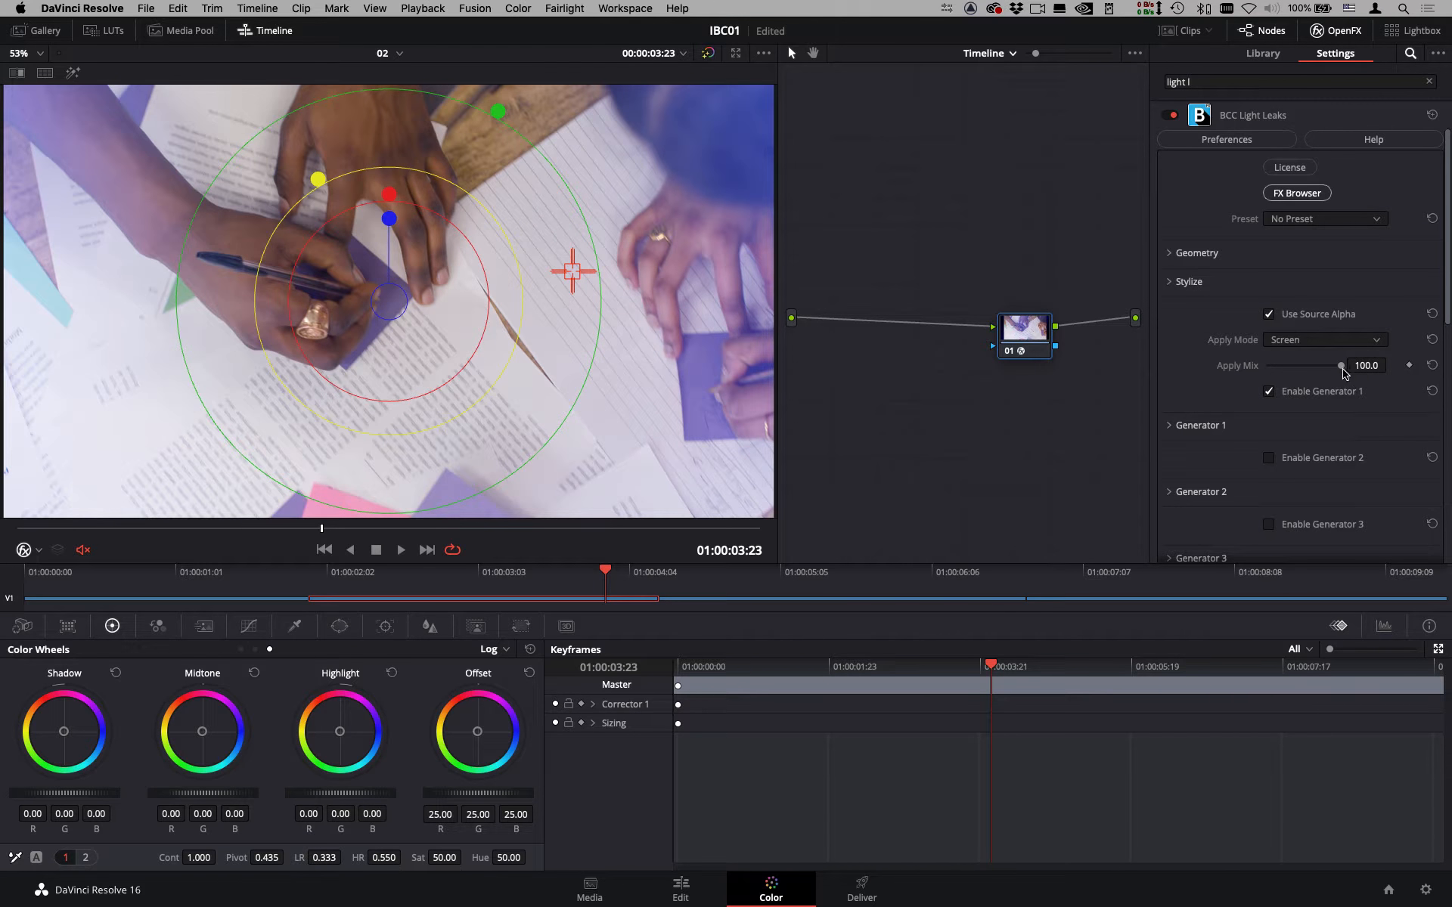
# Set the Light Leaks Apply Mix to 85.7 and scrub across timeline 02 to review the softened leaks.
pyautogui.moveTo(1341, 369); pyautogui.dragTo(1332, 371)
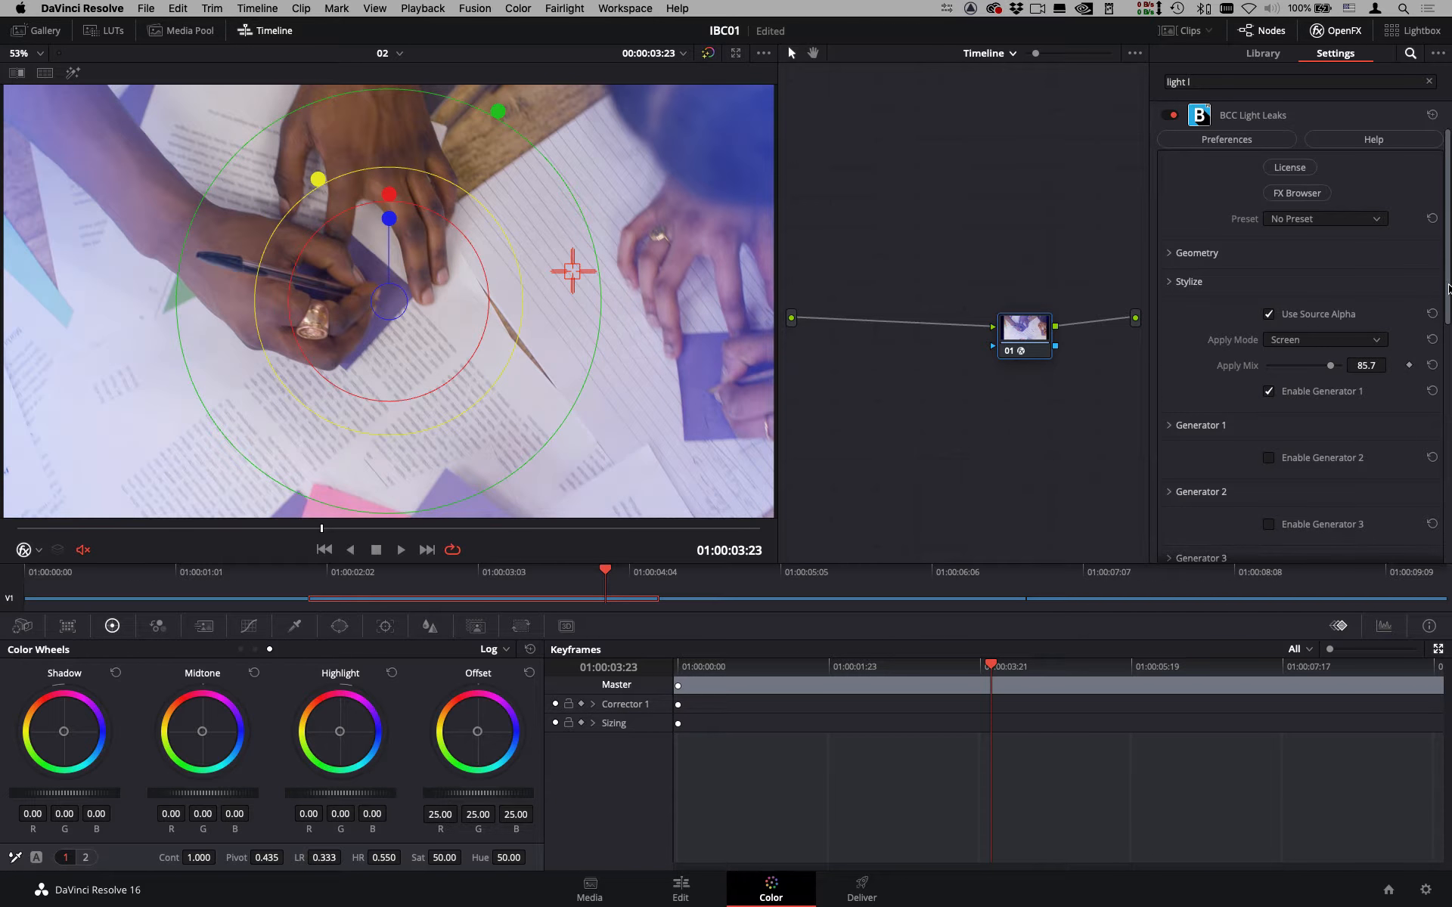
pyautogui.moveTo(1445, 288); pyautogui.dragTo(1440, 518)
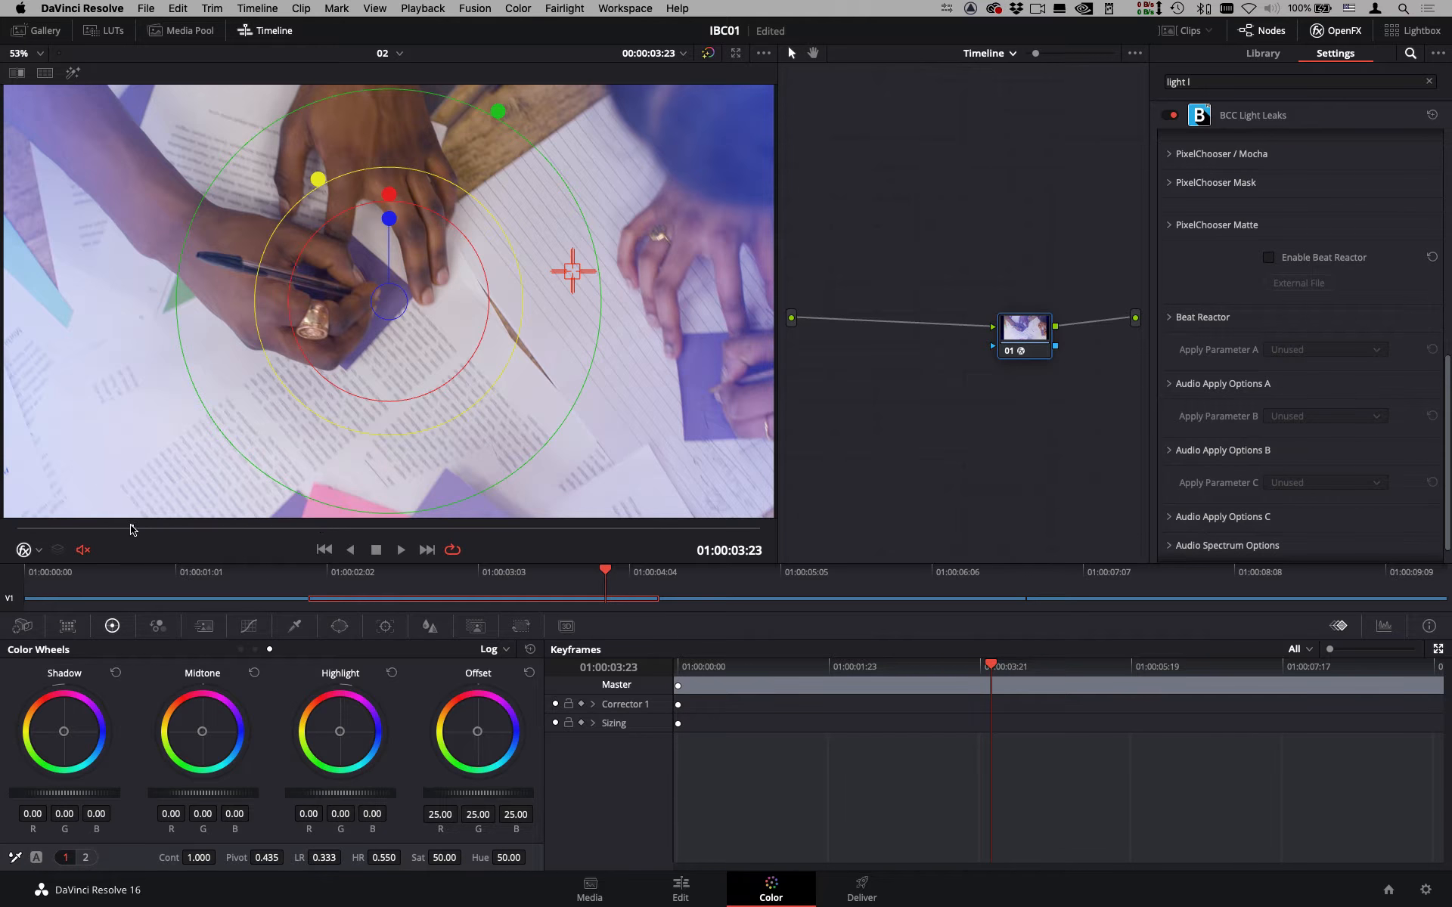
pyautogui.click(42, 531)
pyautogui.moveTo(41, 531); pyautogui.dragTo(1080, 539)
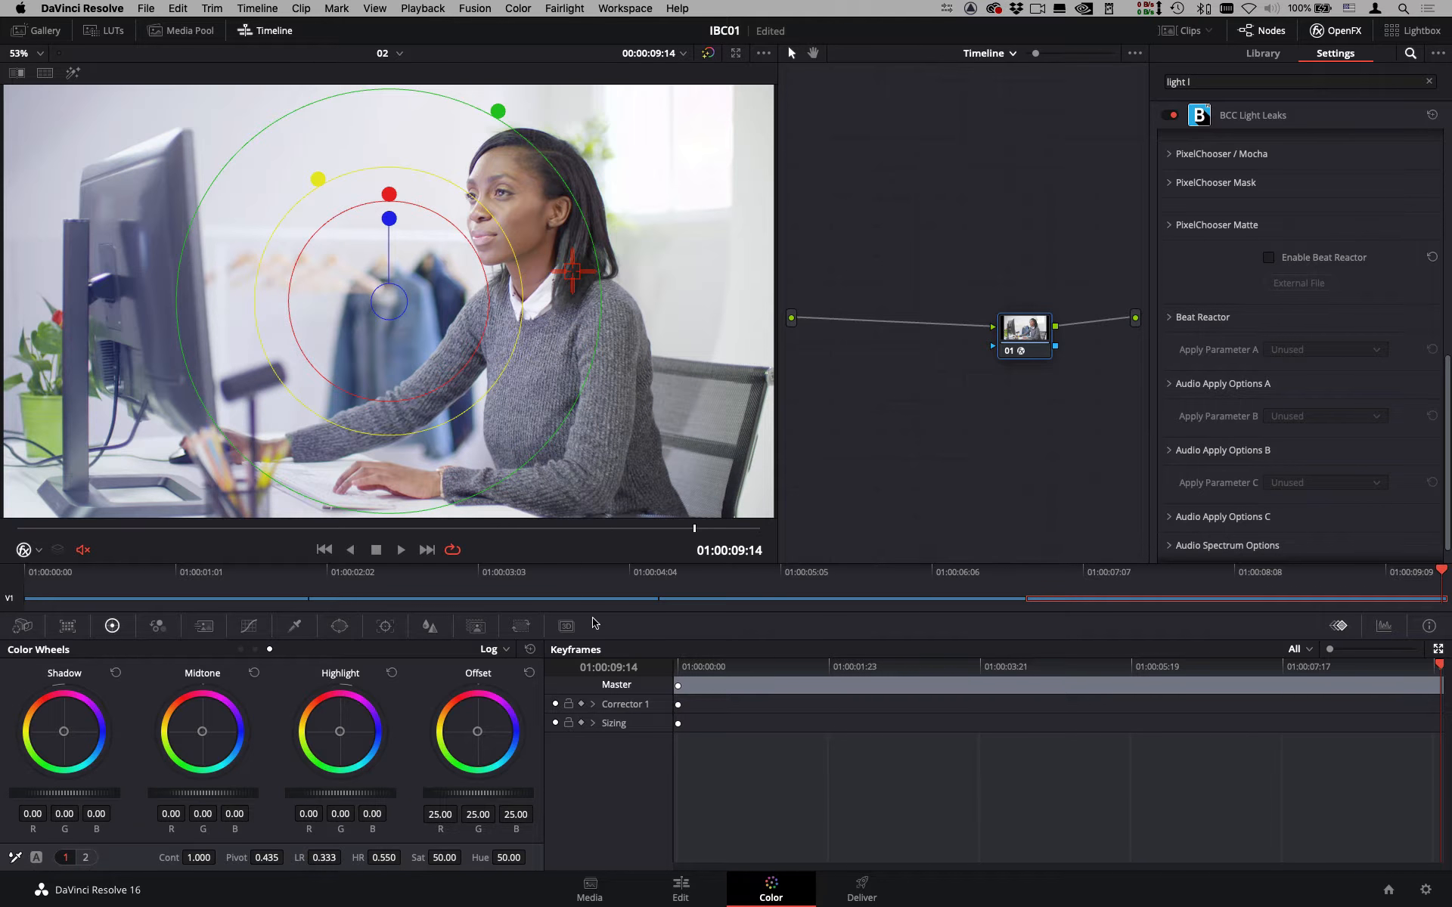
pyautogui.moveTo(595, 623); pyautogui.dragTo(67, 524)
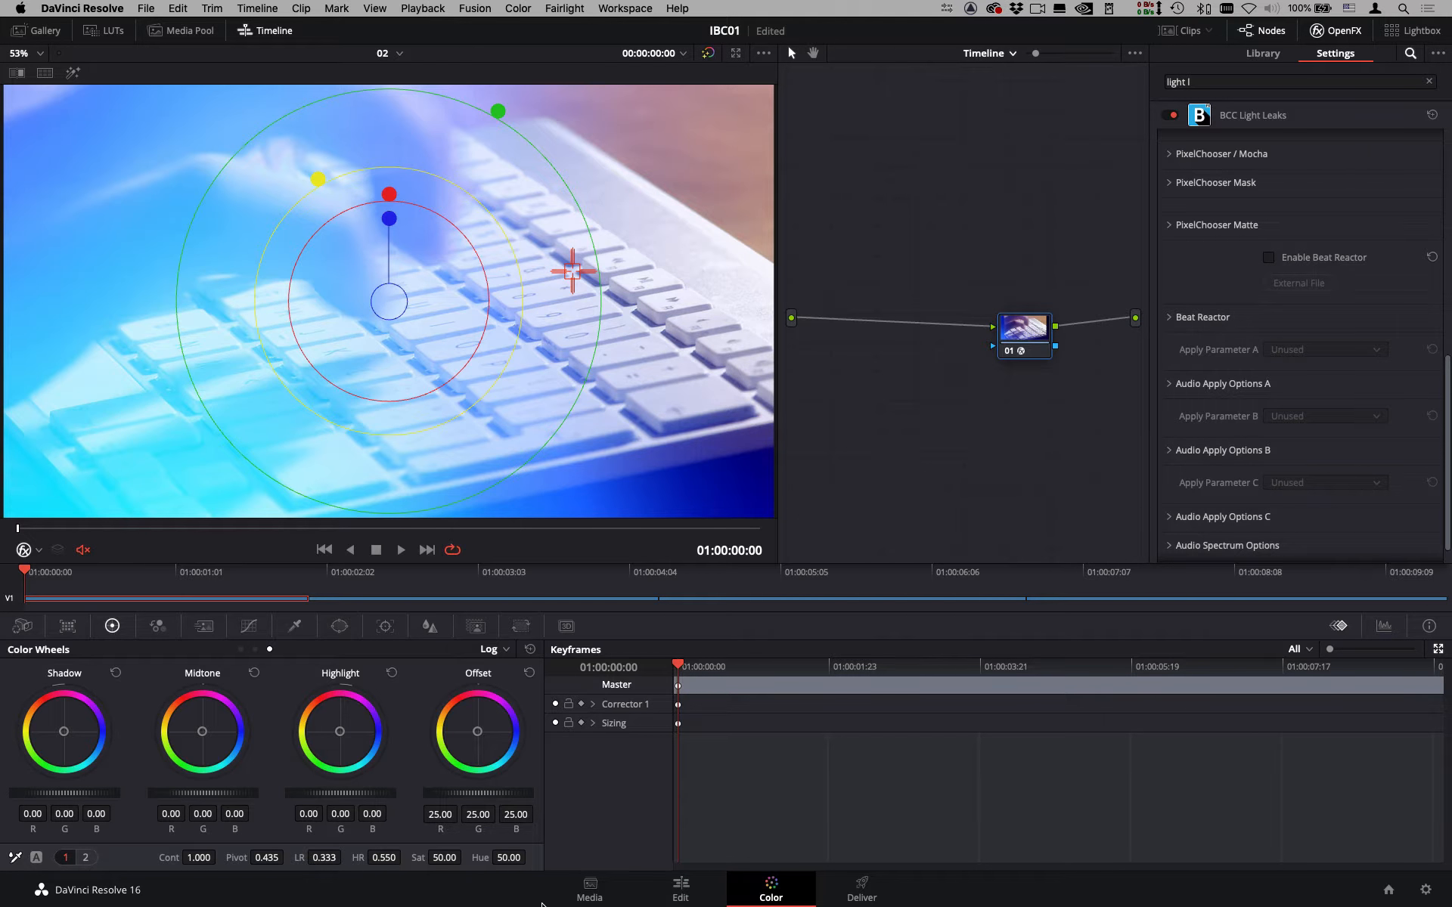
# Open timeline 03 from the Timelines bin and bring its portrait clip up for color grading.
pyautogui.click(589, 888)
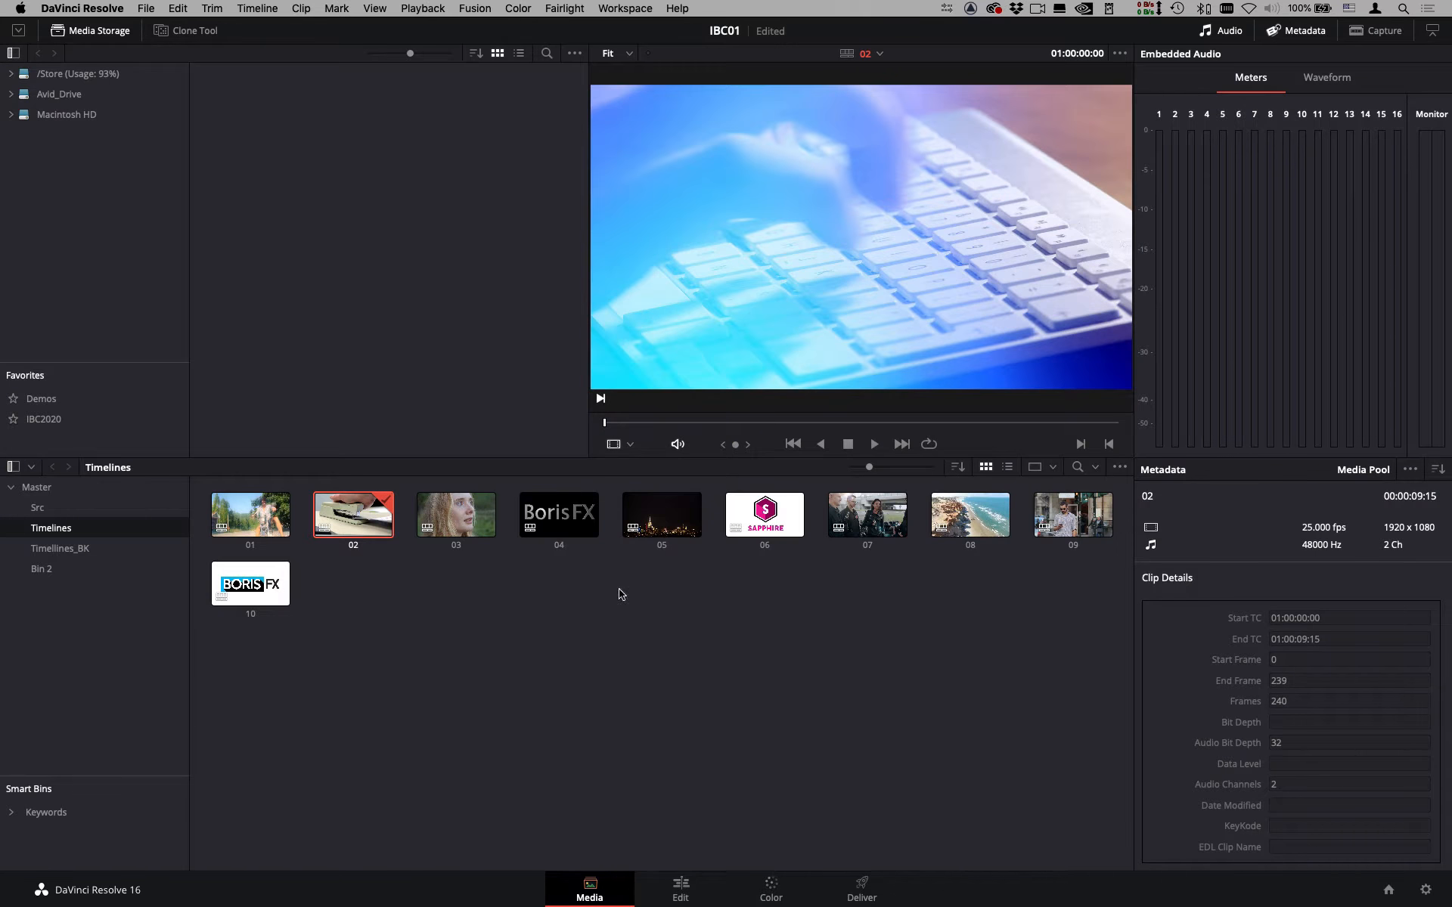
pyautogui.click(470, 505)
pyautogui.hotkey('shift', '4')
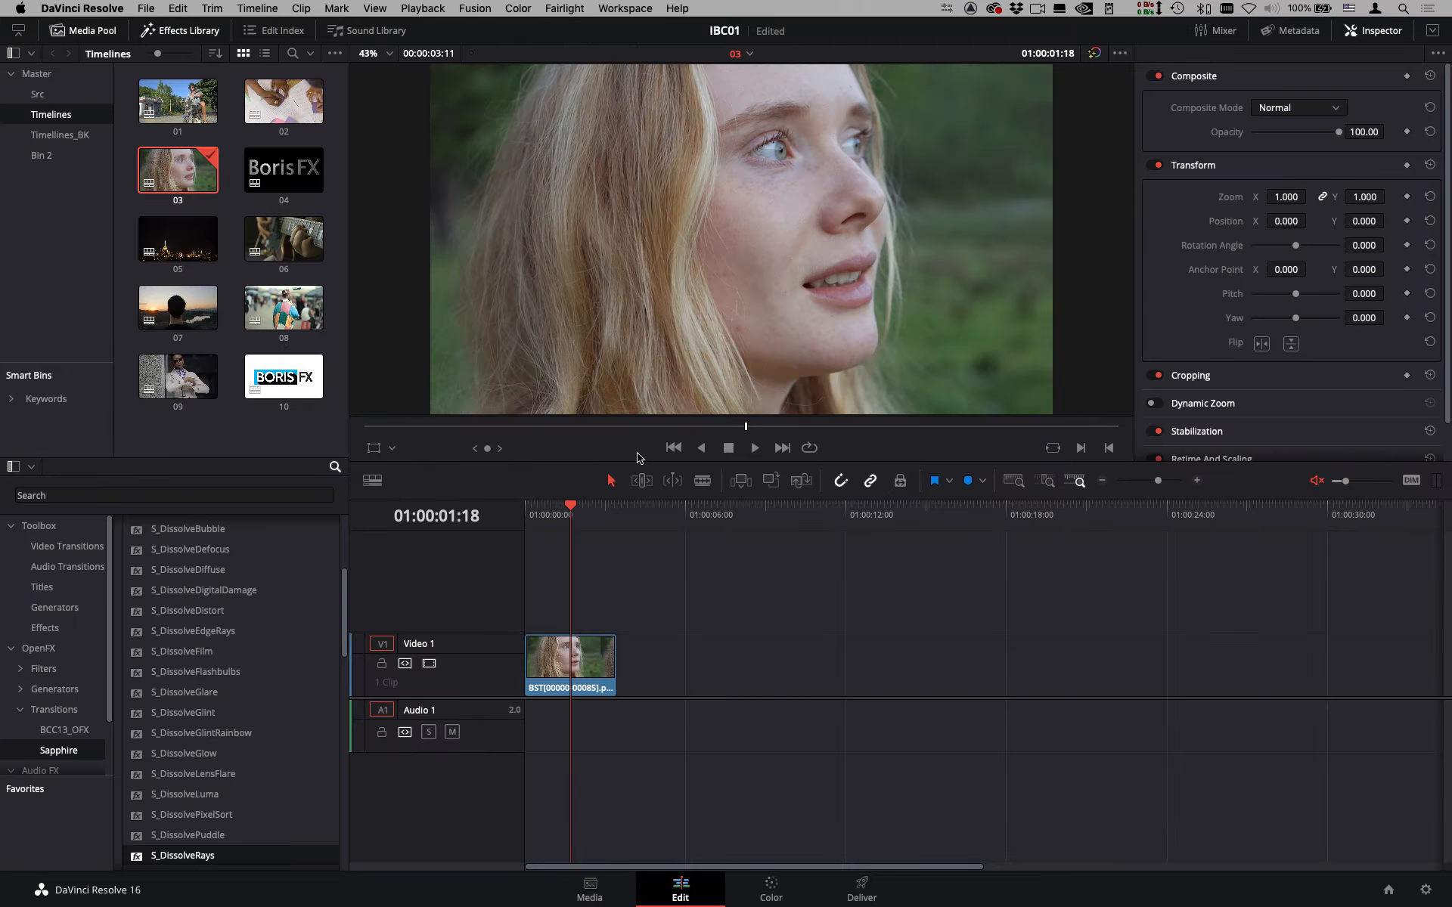
pyautogui.click(773, 889)
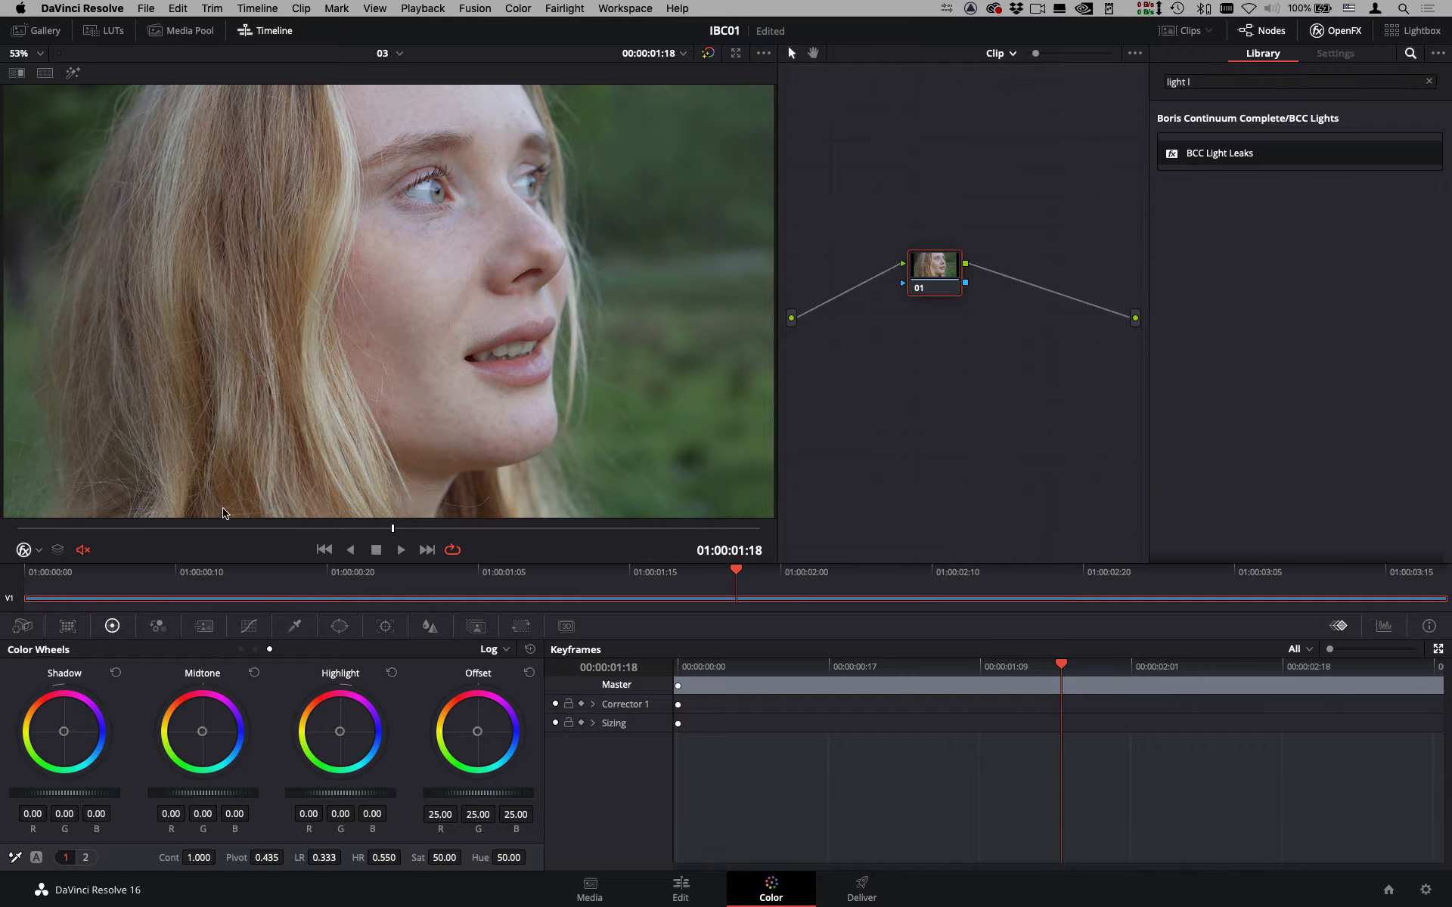
# Review the woman's skin in an enlarged viewer, scrubbing the clip to 01:00:01:09, and restore the normal layout.
pyautogui.hotkey('alt', 'f')
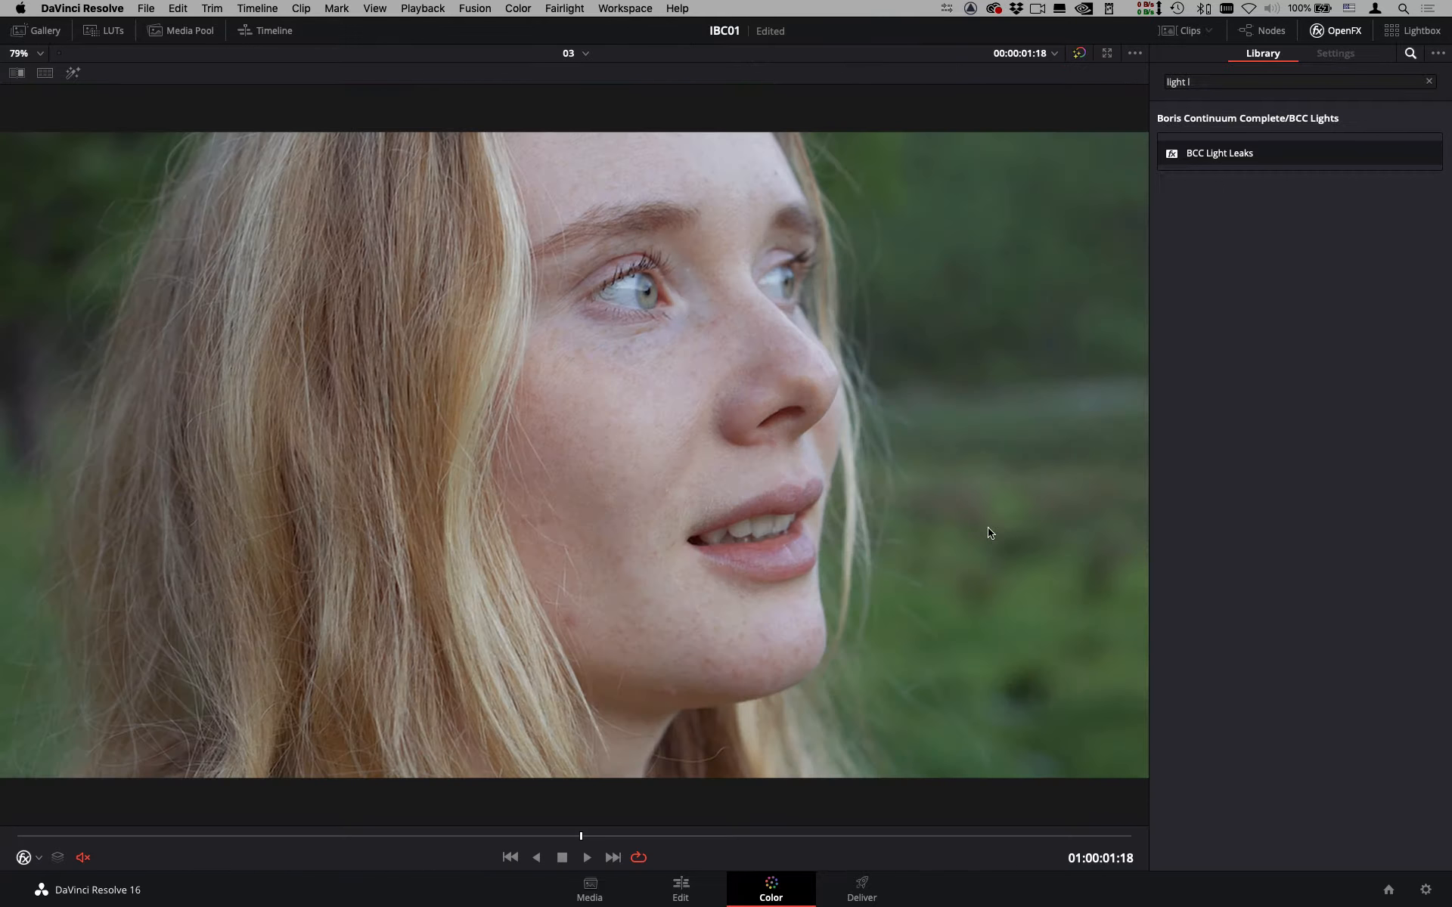
pyautogui.moveTo(355, 835); pyautogui.dragTo(423, 794)
pyautogui.moveTo(541, 786); pyautogui.dragTo(598, 736)
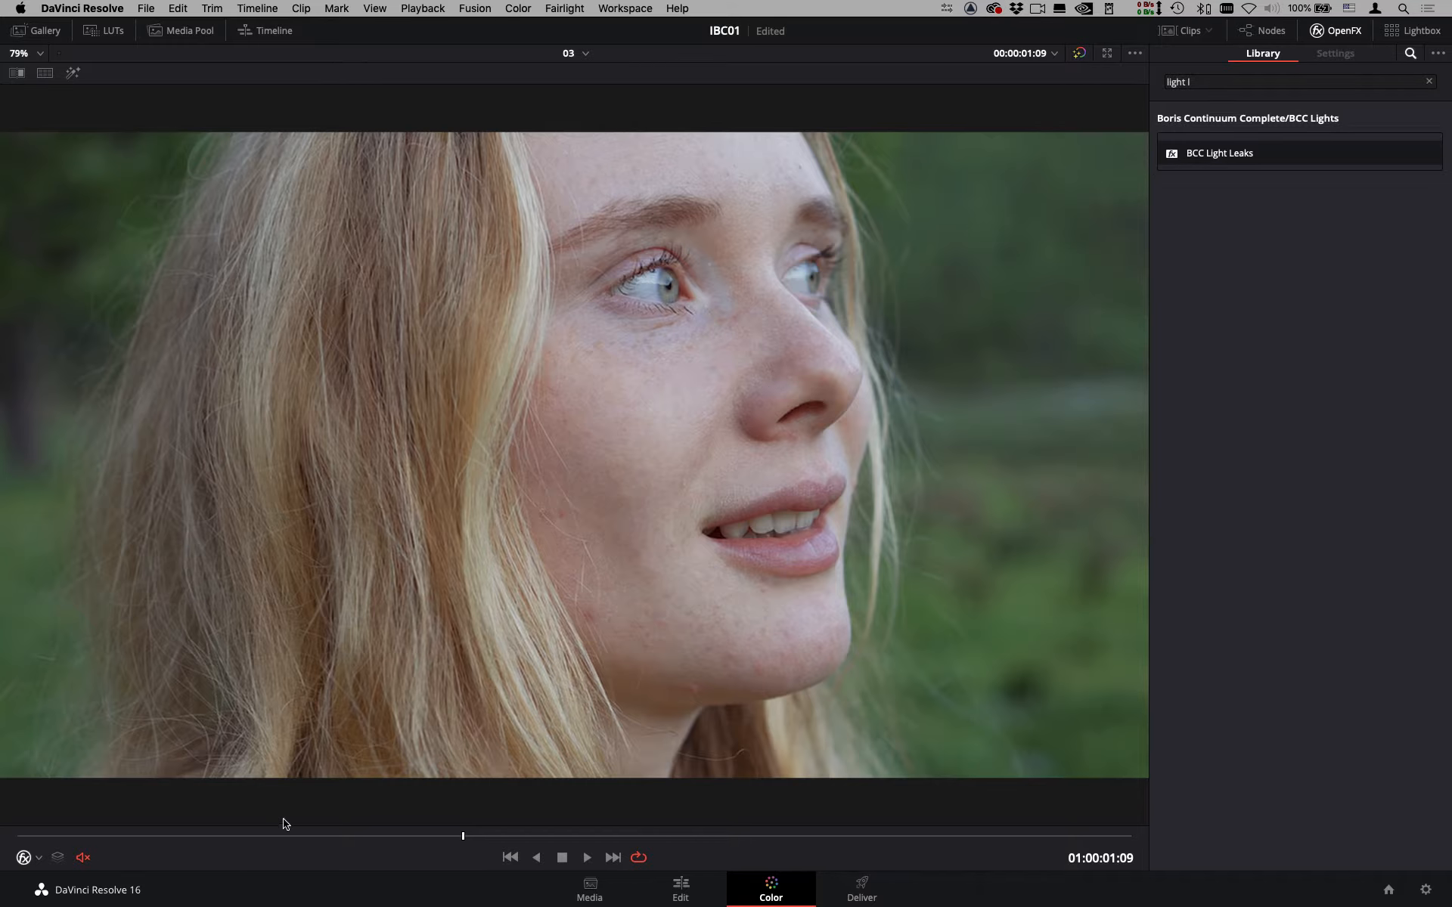
pyautogui.hotkey('alt', 'f')
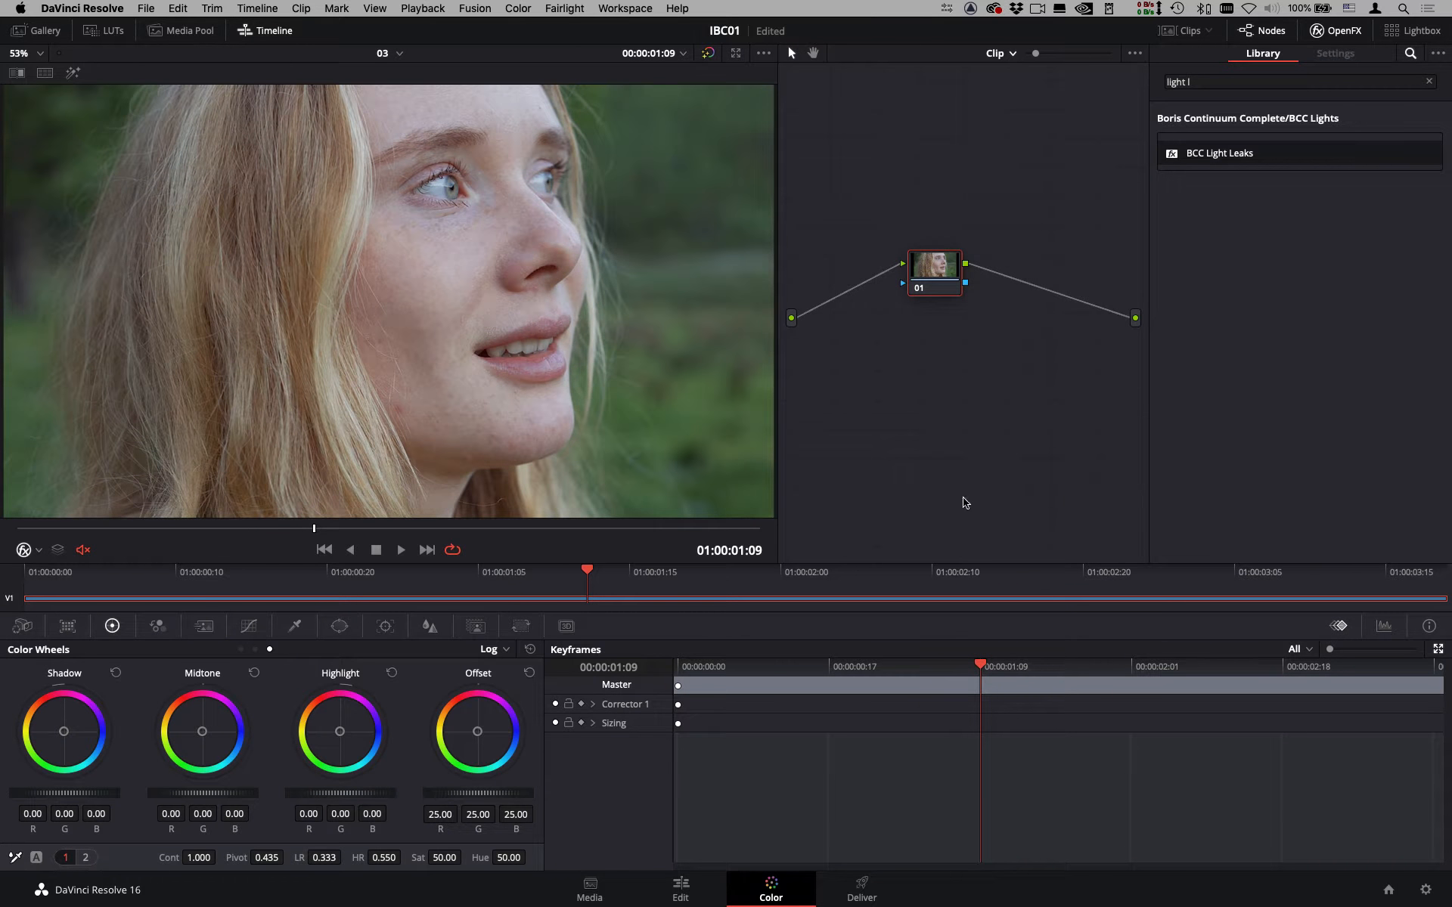
# Search the effects library for "beau" and apply BCC Beauty Studio to node 01.
pyautogui.moveTo(1235, 77); pyautogui.dragTo(1082, 79)
pyautogui.write('beu')
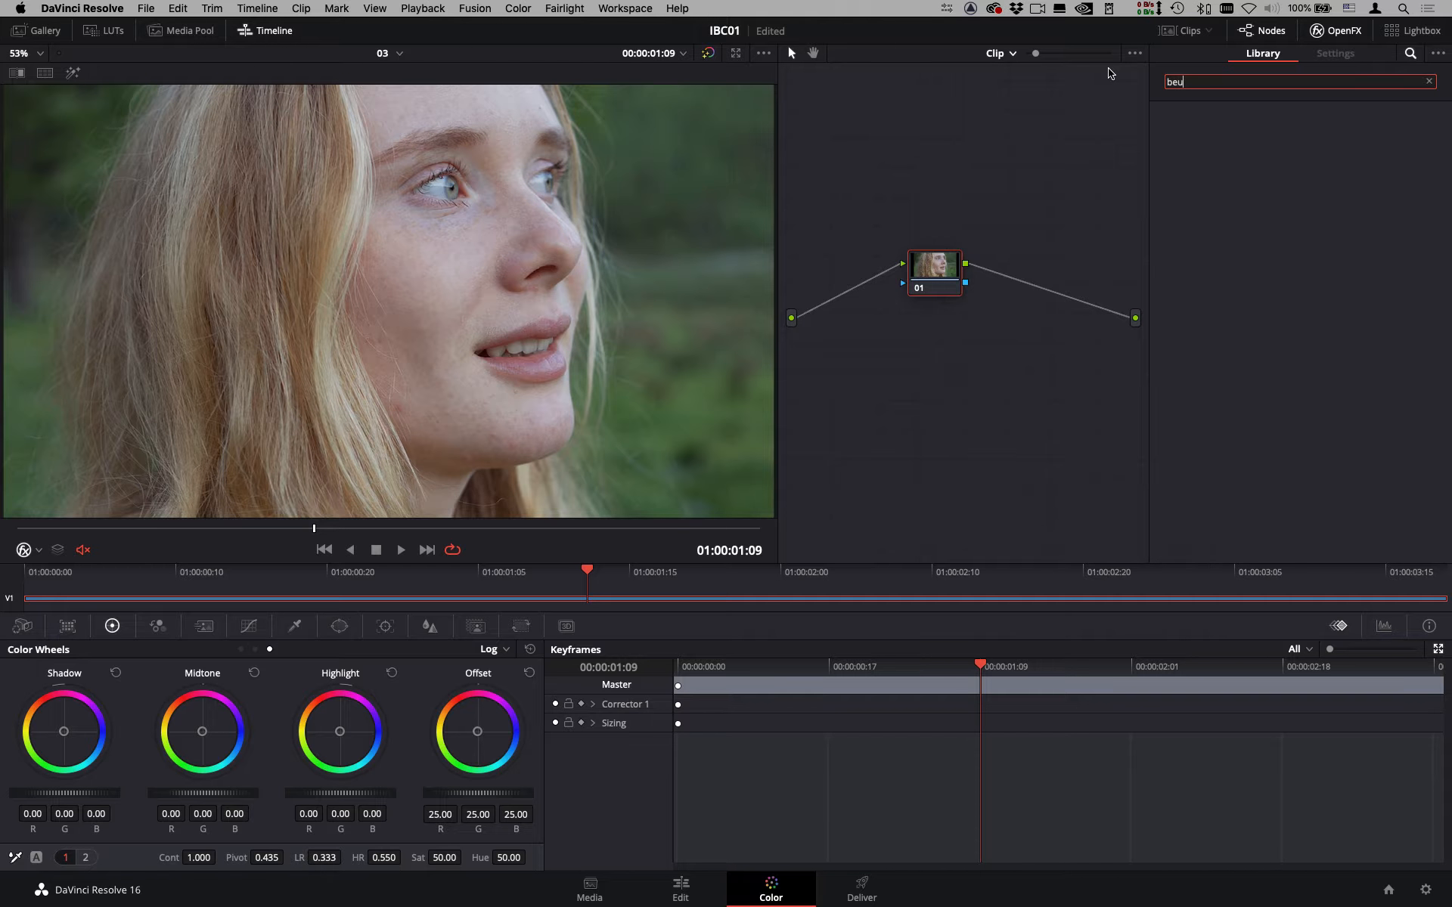
pyautogui.write('t')
pyautogui.press('BackSpace')
pyautogui.press('BackSpace')
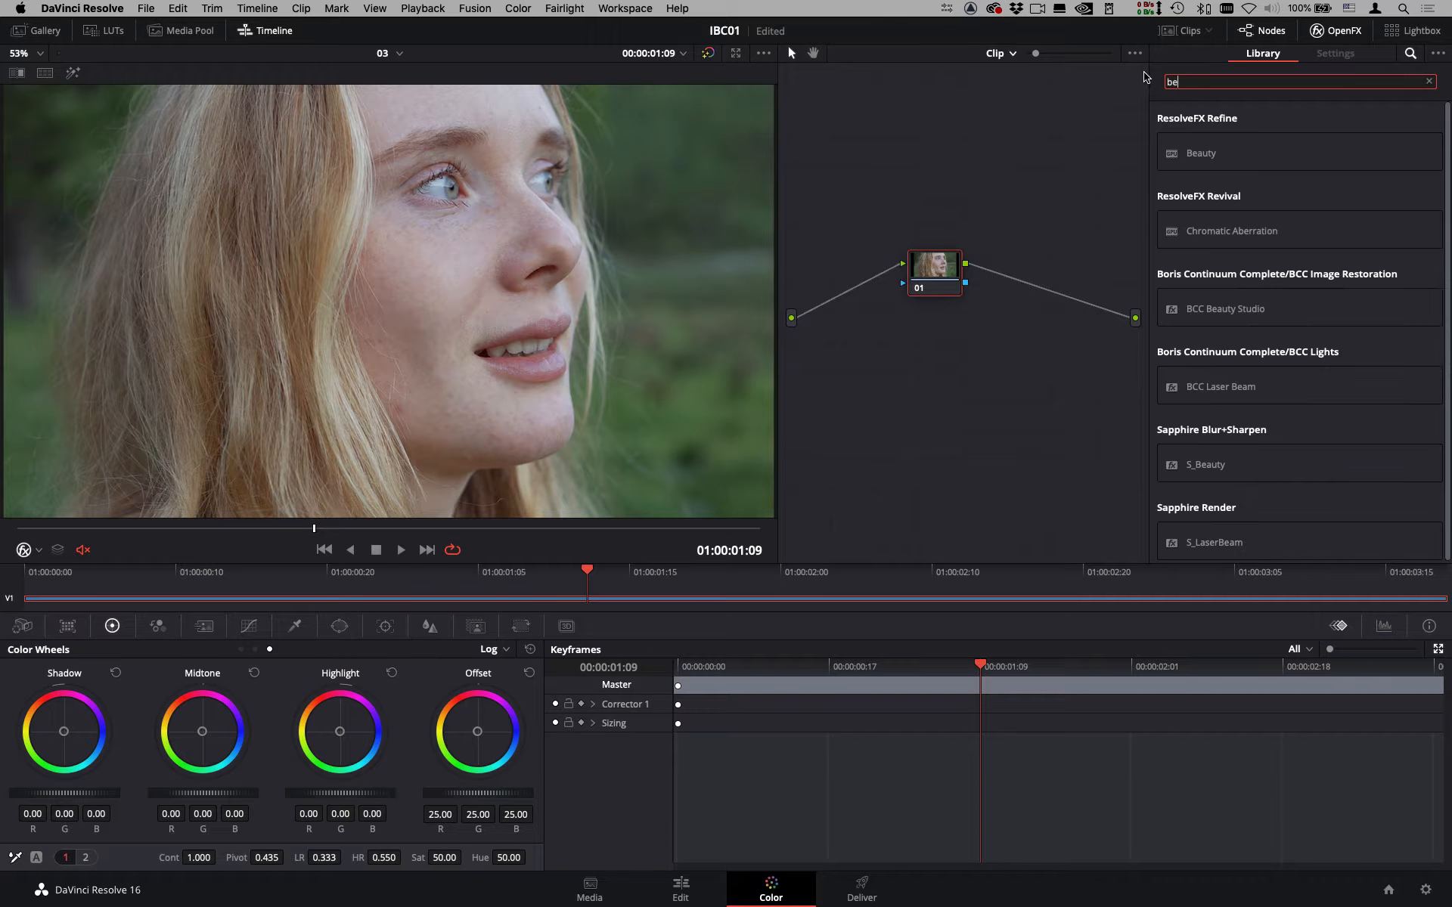
pyautogui.write('au')
pyautogui.moveTo(1217, 235); pyautogui.dragTo(937, 262)
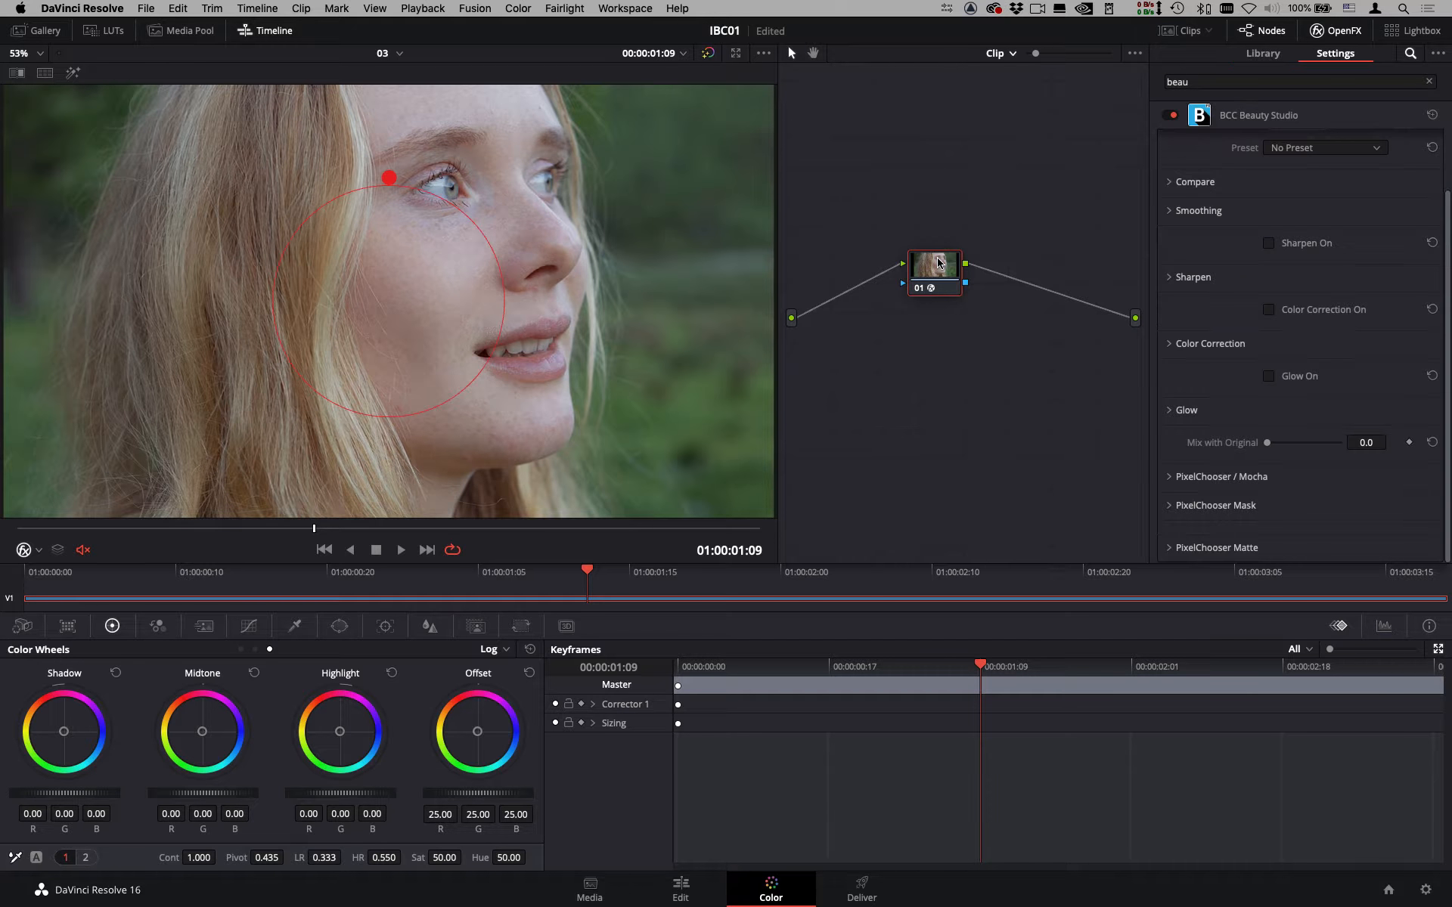
# Enlarge the viewer and compare the face with Beauty Studio disabled and enabled.
pyautogui.hotkey('shift', 'f')
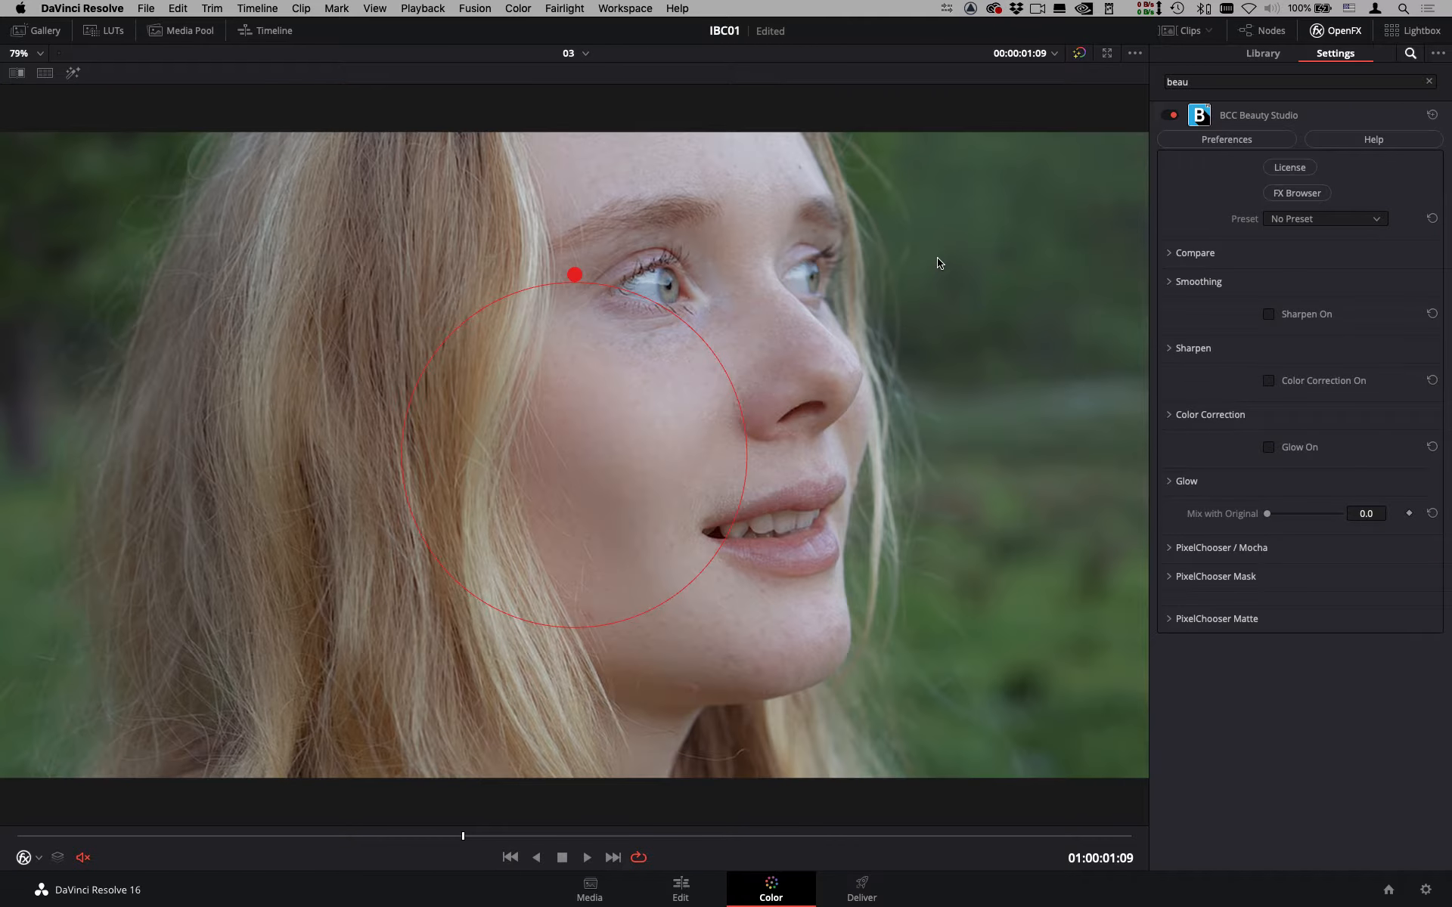
pyautogui.click(1176, 113)
pyautogui.click(1176, 113)
# Expand the PixelChooser Matte and PixelChooser / Mocha settings of Beauty Studio and preview the skin matte.
pyautogui.click(1169, 621)
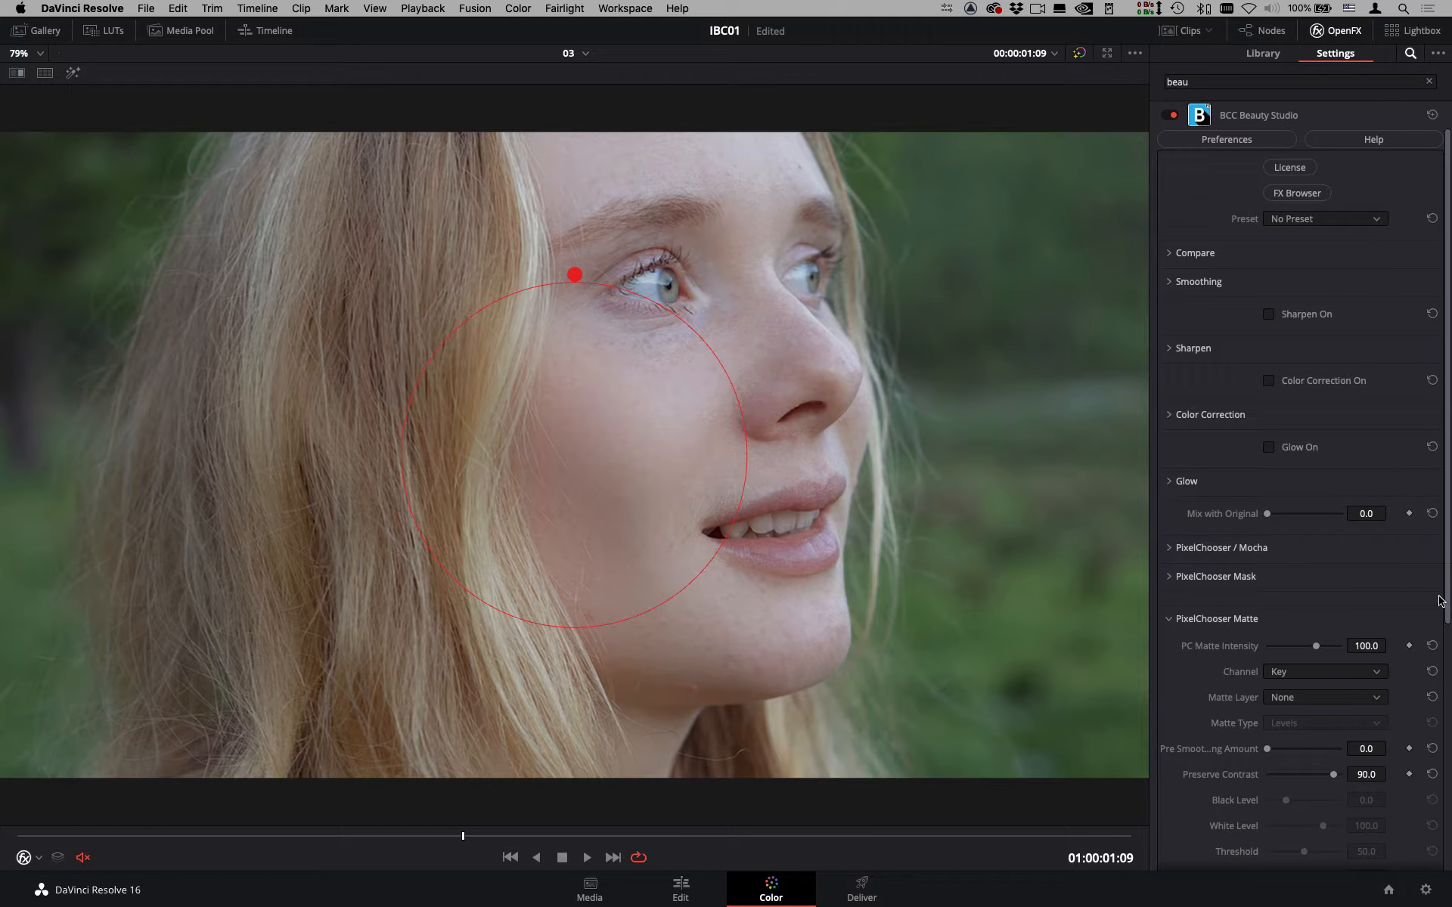
pyautogui.scroll(-5, 1446, 574)
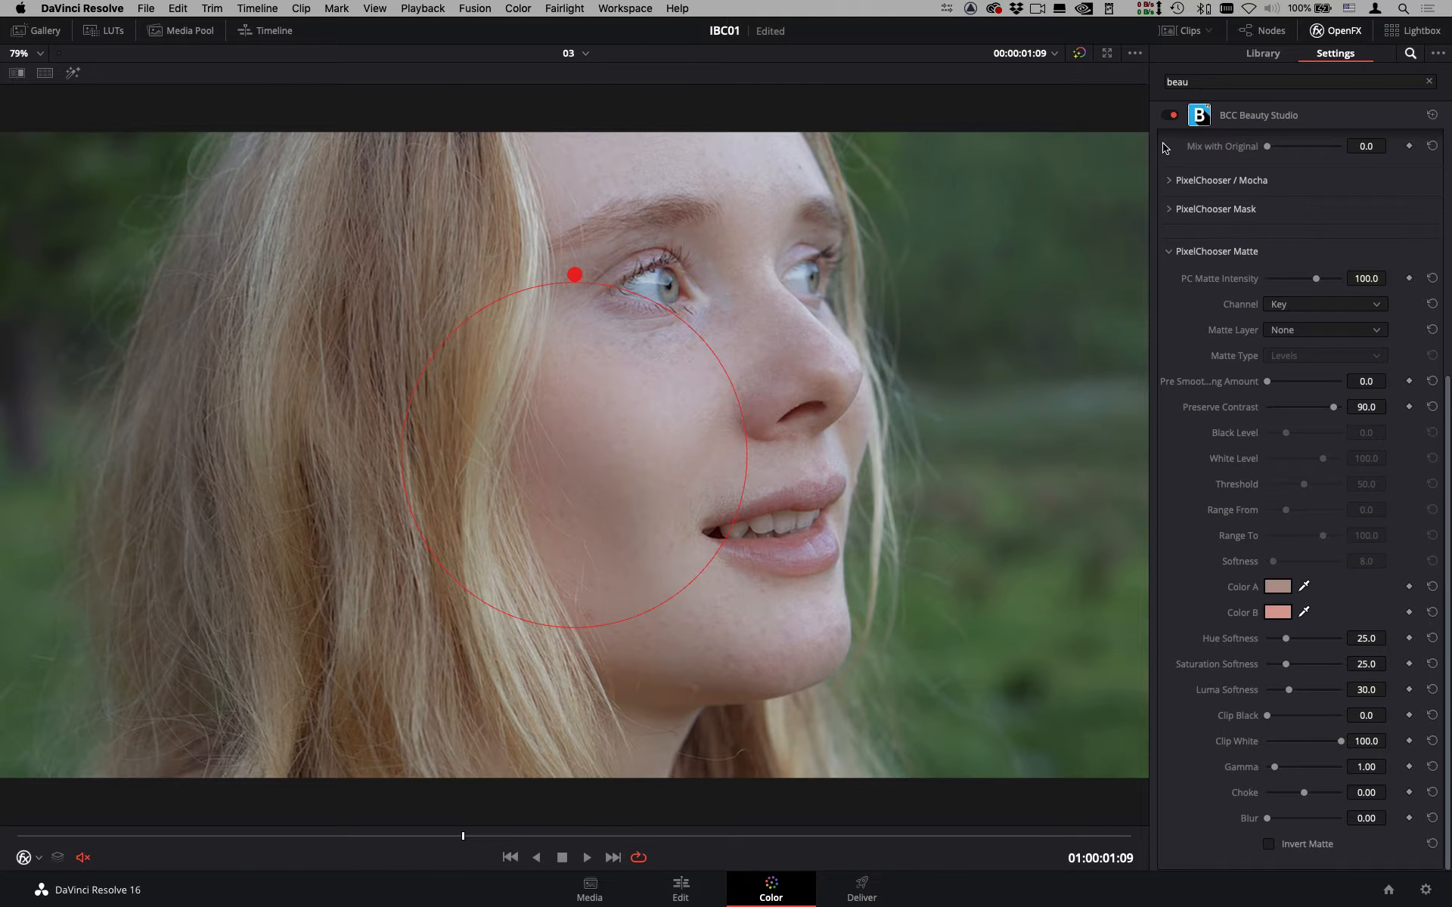
pyautogui.click(1169, 181)
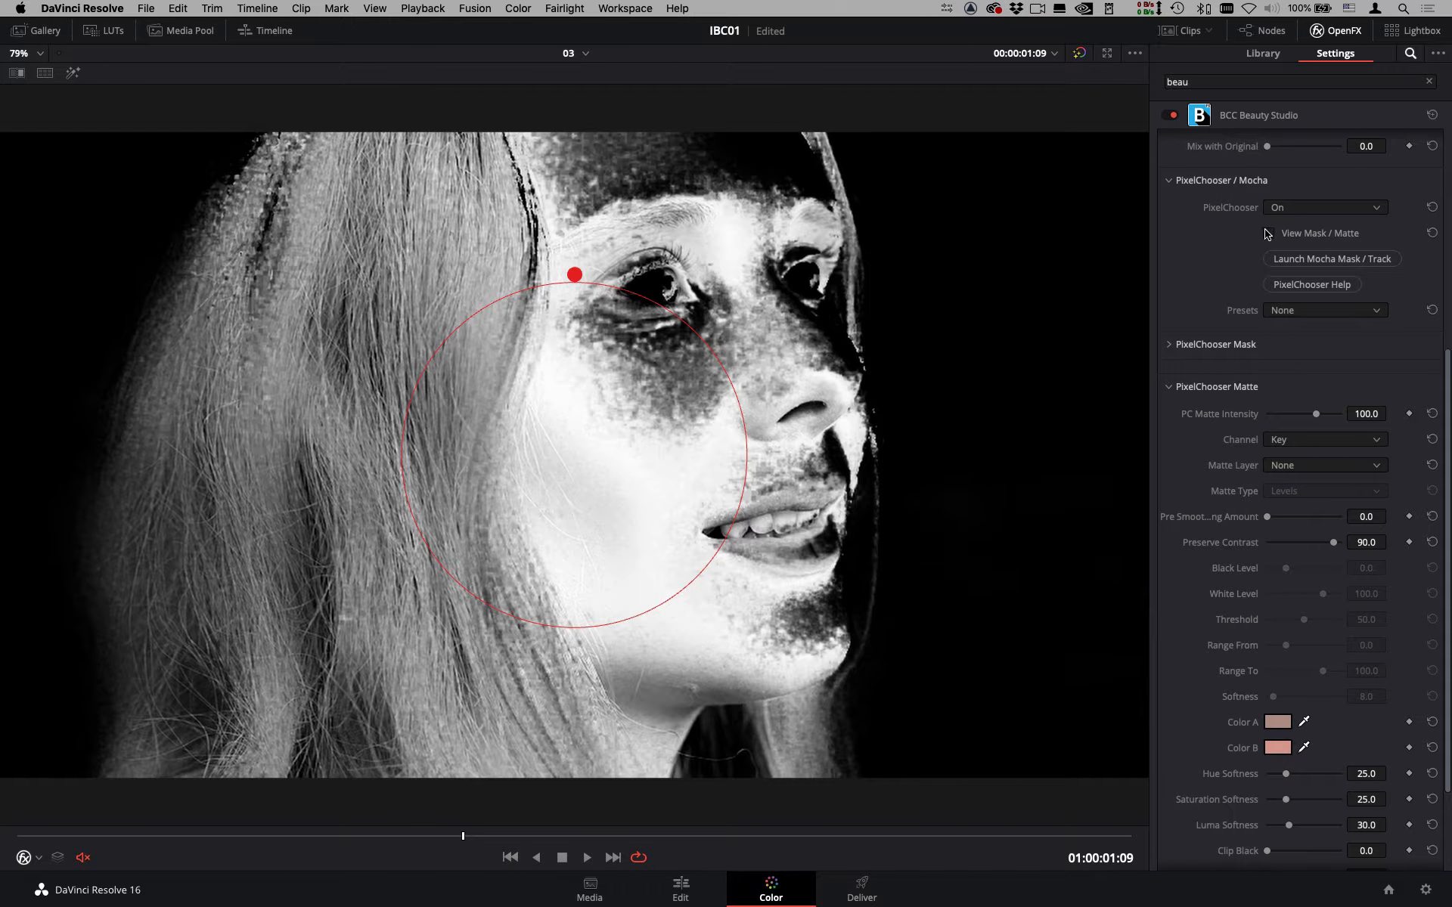
pyautogui.click(1268, 233)
# Sample a light skin tone from the woman's forehead as Color A of the PixelChooser matte.
pyautogui.click(1277, 722)
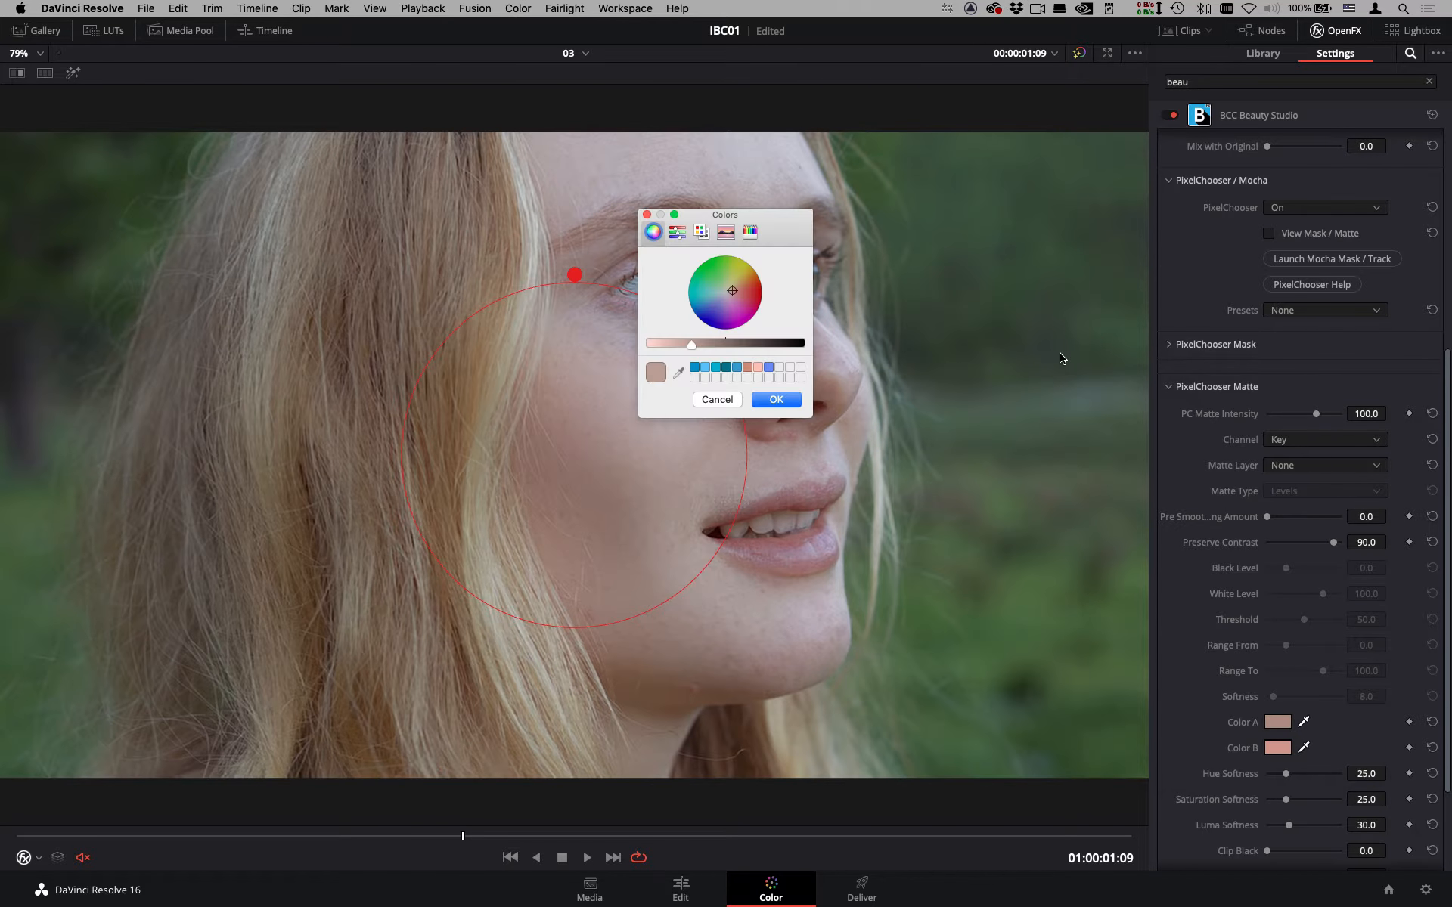
pyautogui.click(678, 372)
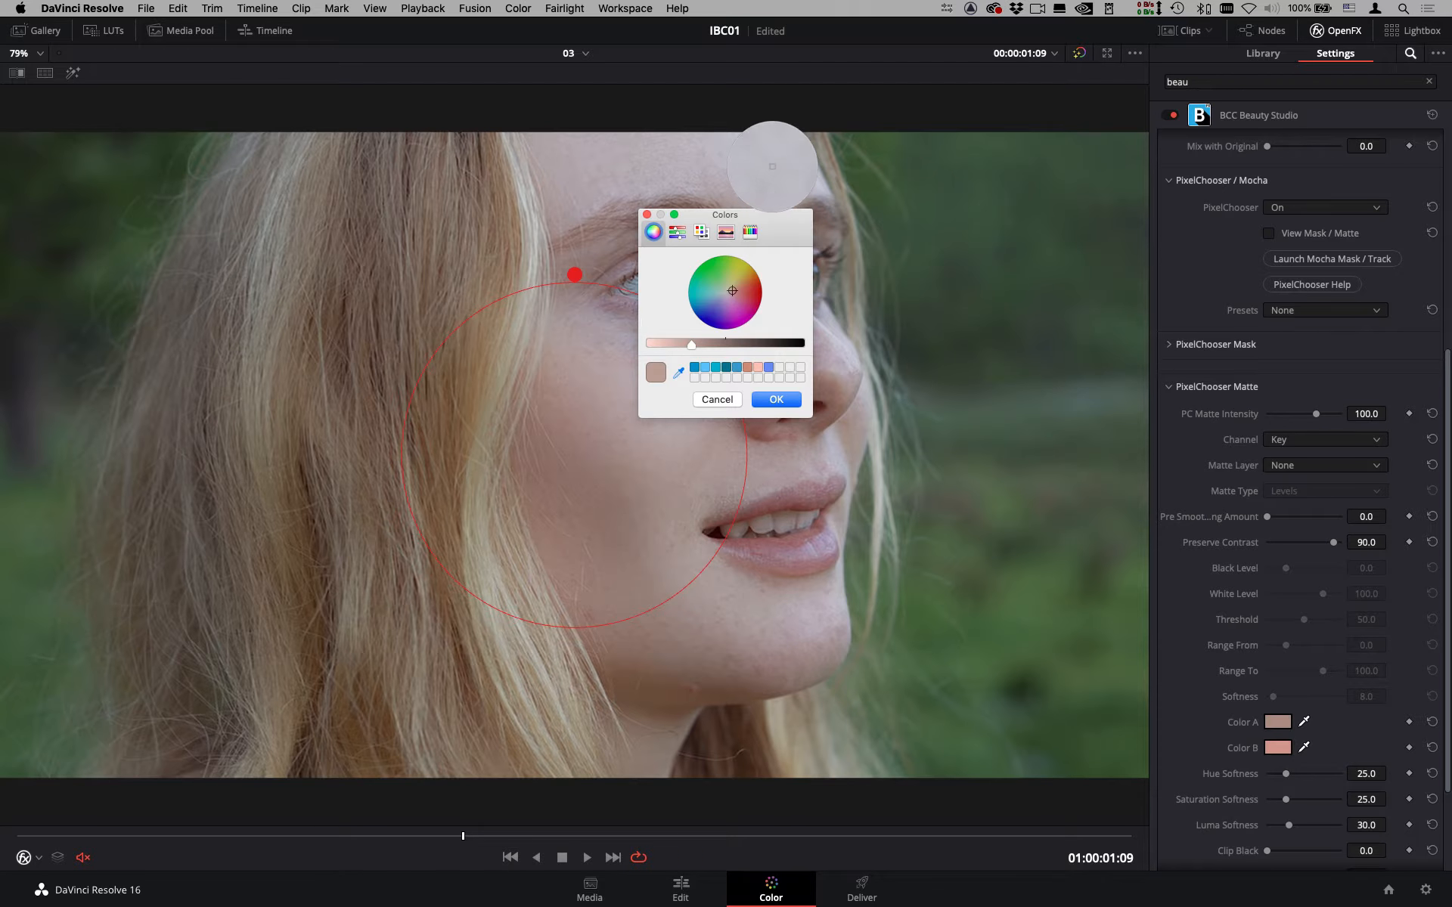
pyautogui.click(778, 148)
pyautogui.click(776, 399)
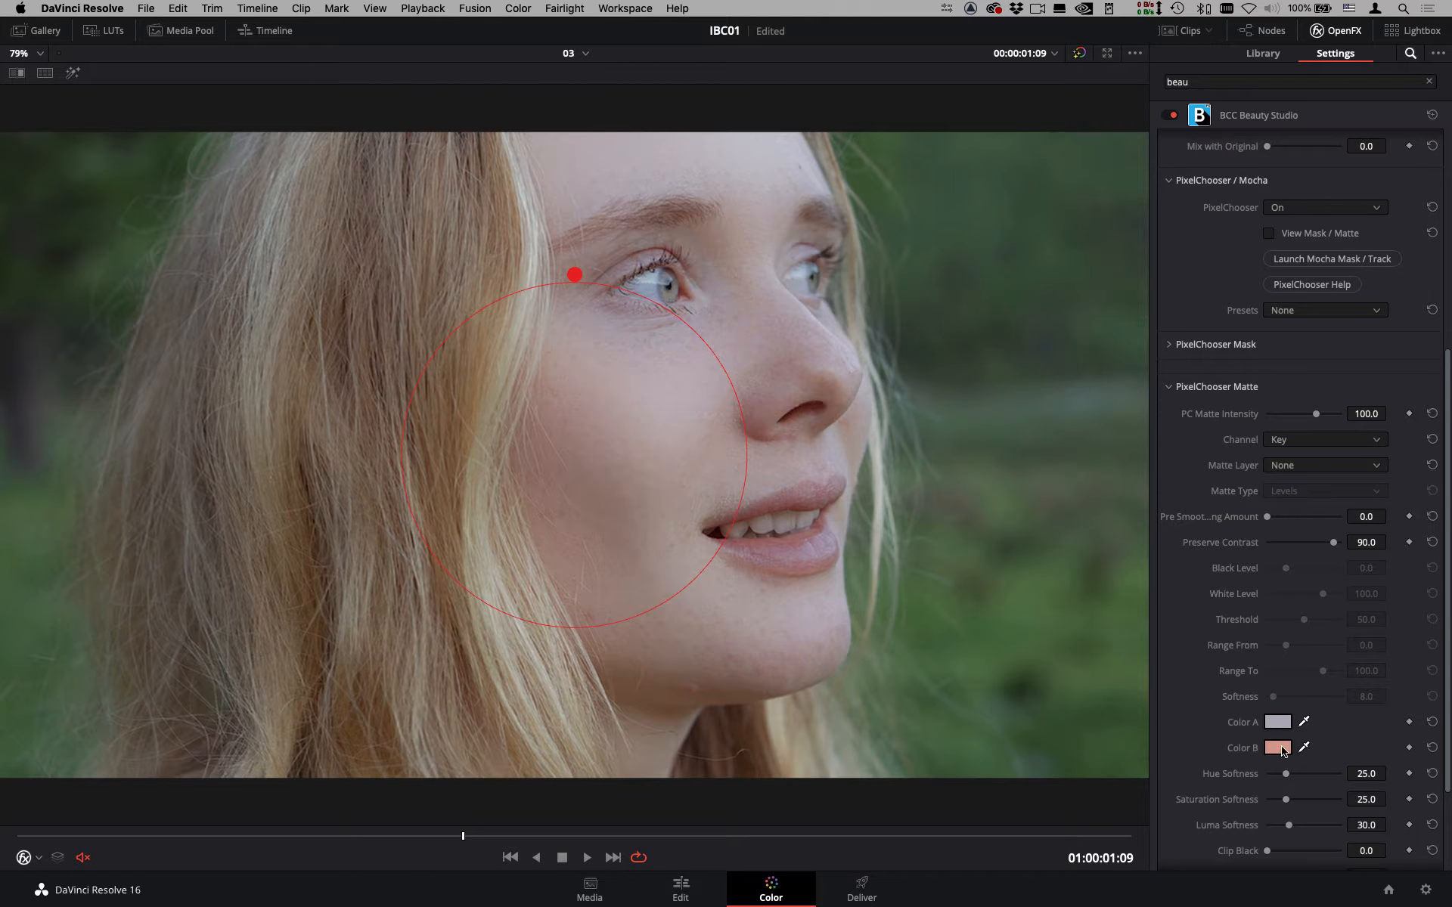
# Sample a darker skin tone near the jawline as Color B of the PixelChooser matte and check the resulting matte.
pyautogui.click(1277, 747)
pyautogui.click(675, 368)
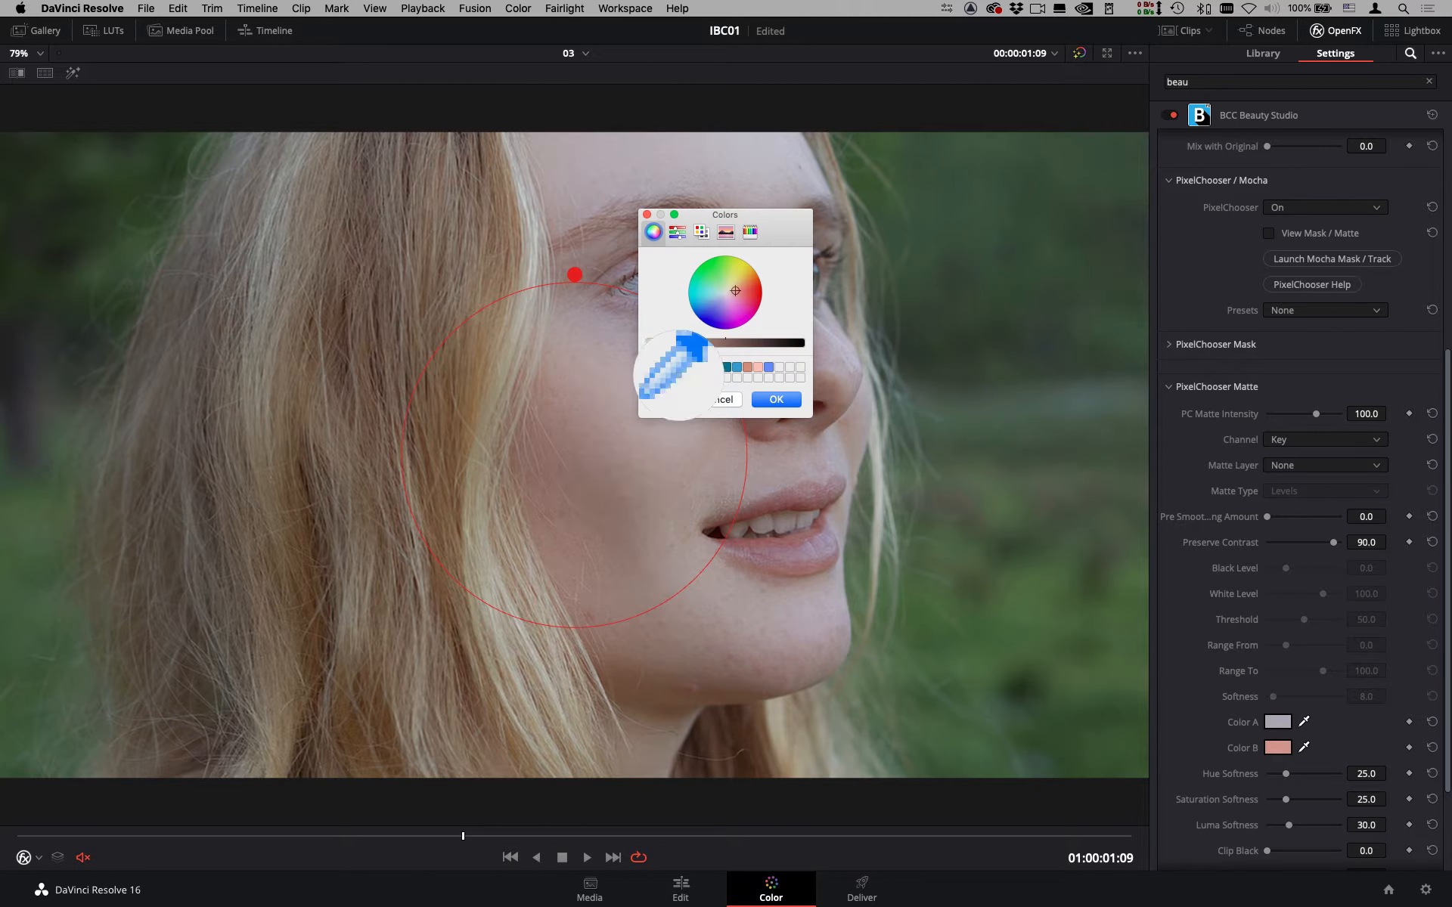
pyautogui.click(669, 669)
pyautogui.click(777, 399)
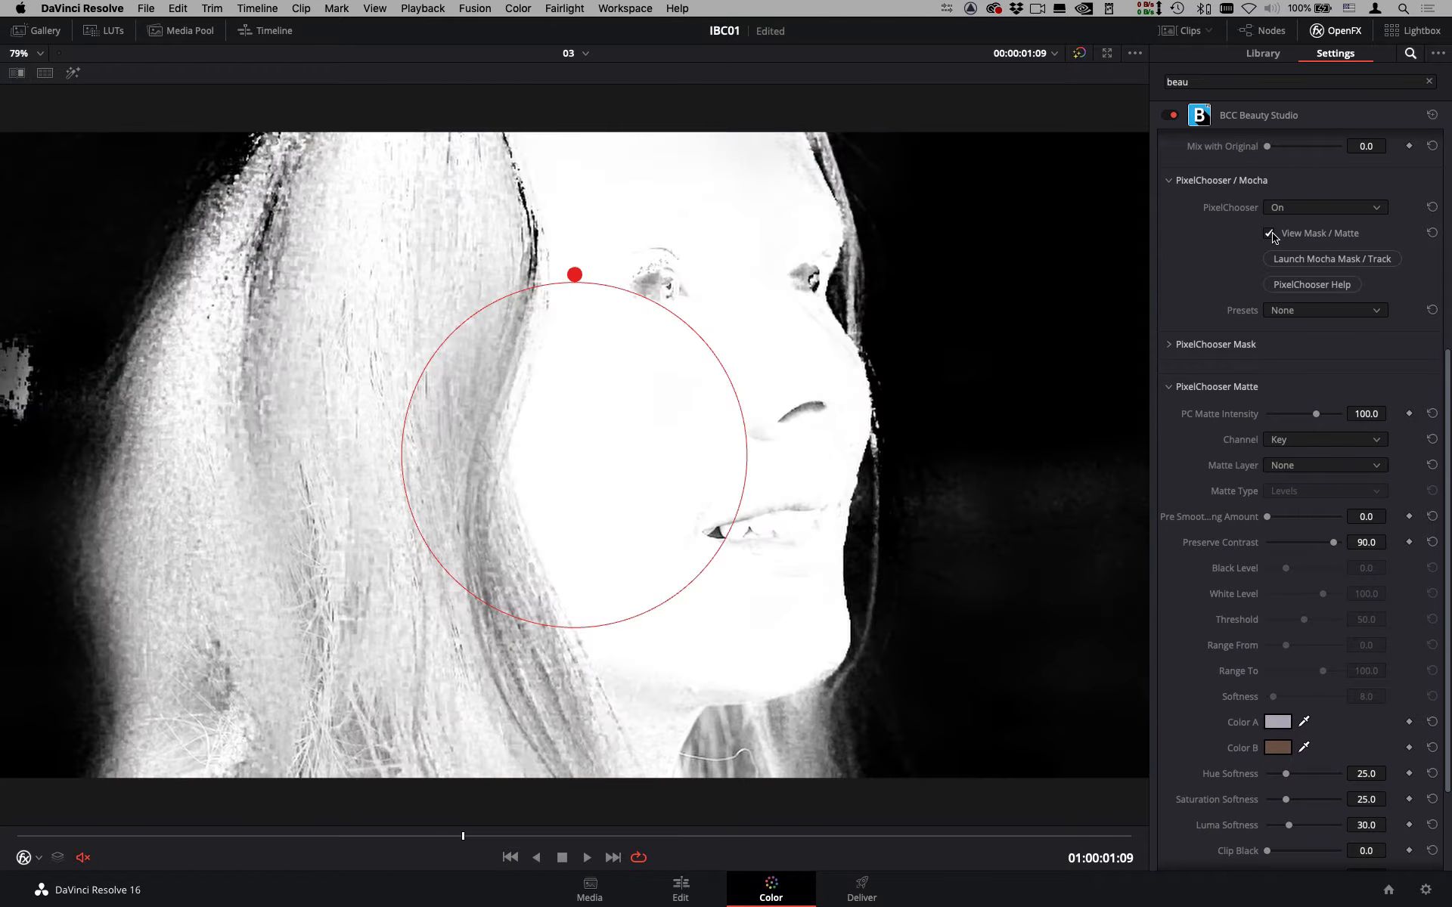
pyautogui.click(1275, 236)
pyautogui.click(1274, 236)
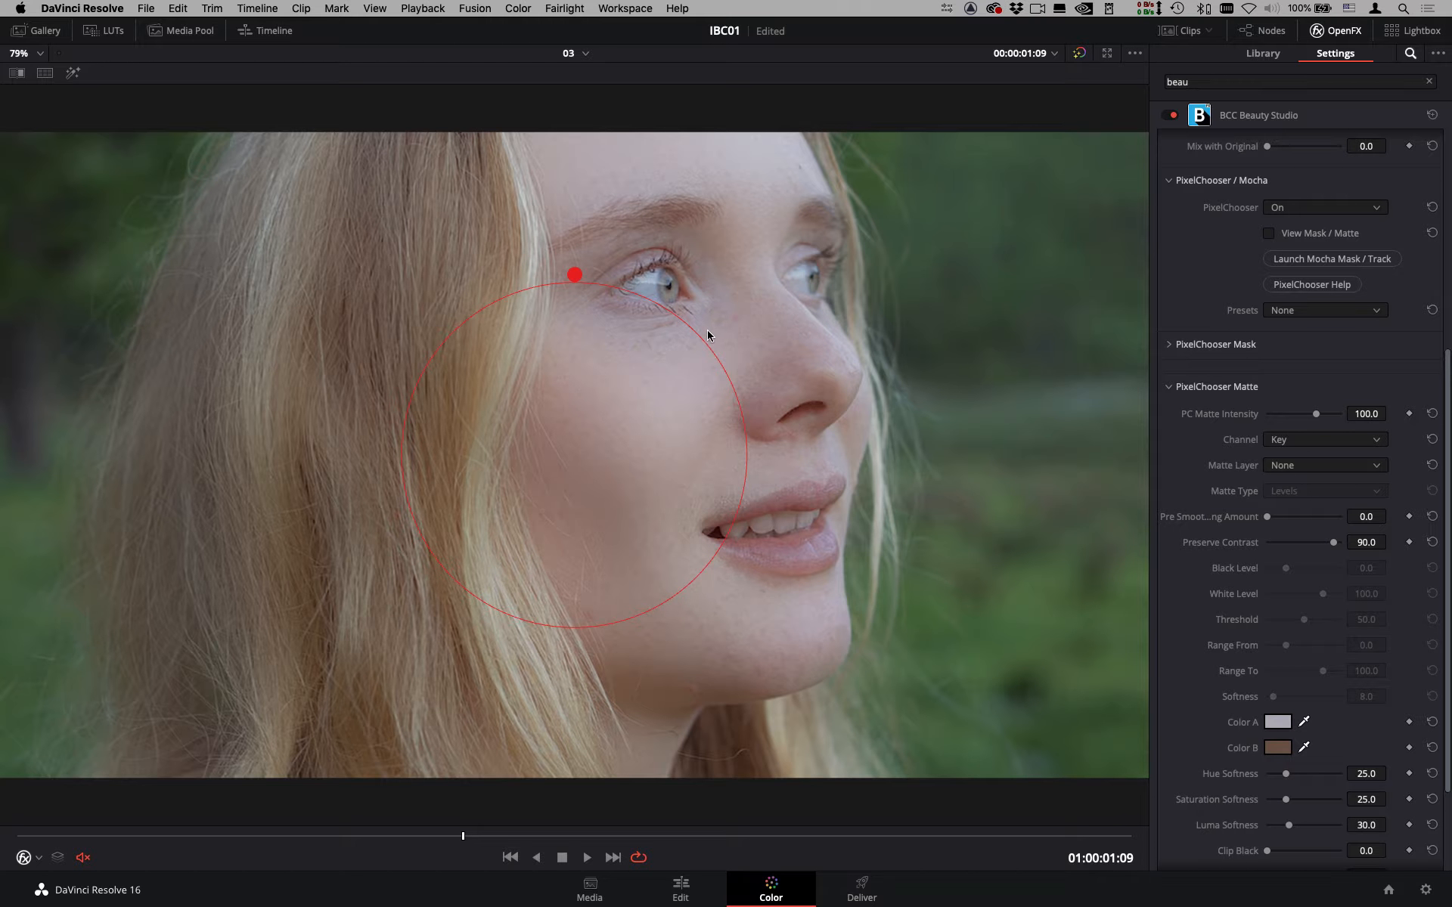
# With the matte displayed, set its Hue Softness to 11.2 and Blur to 5.10, and return to the normal image.
pyautogui.click(1276, 239)
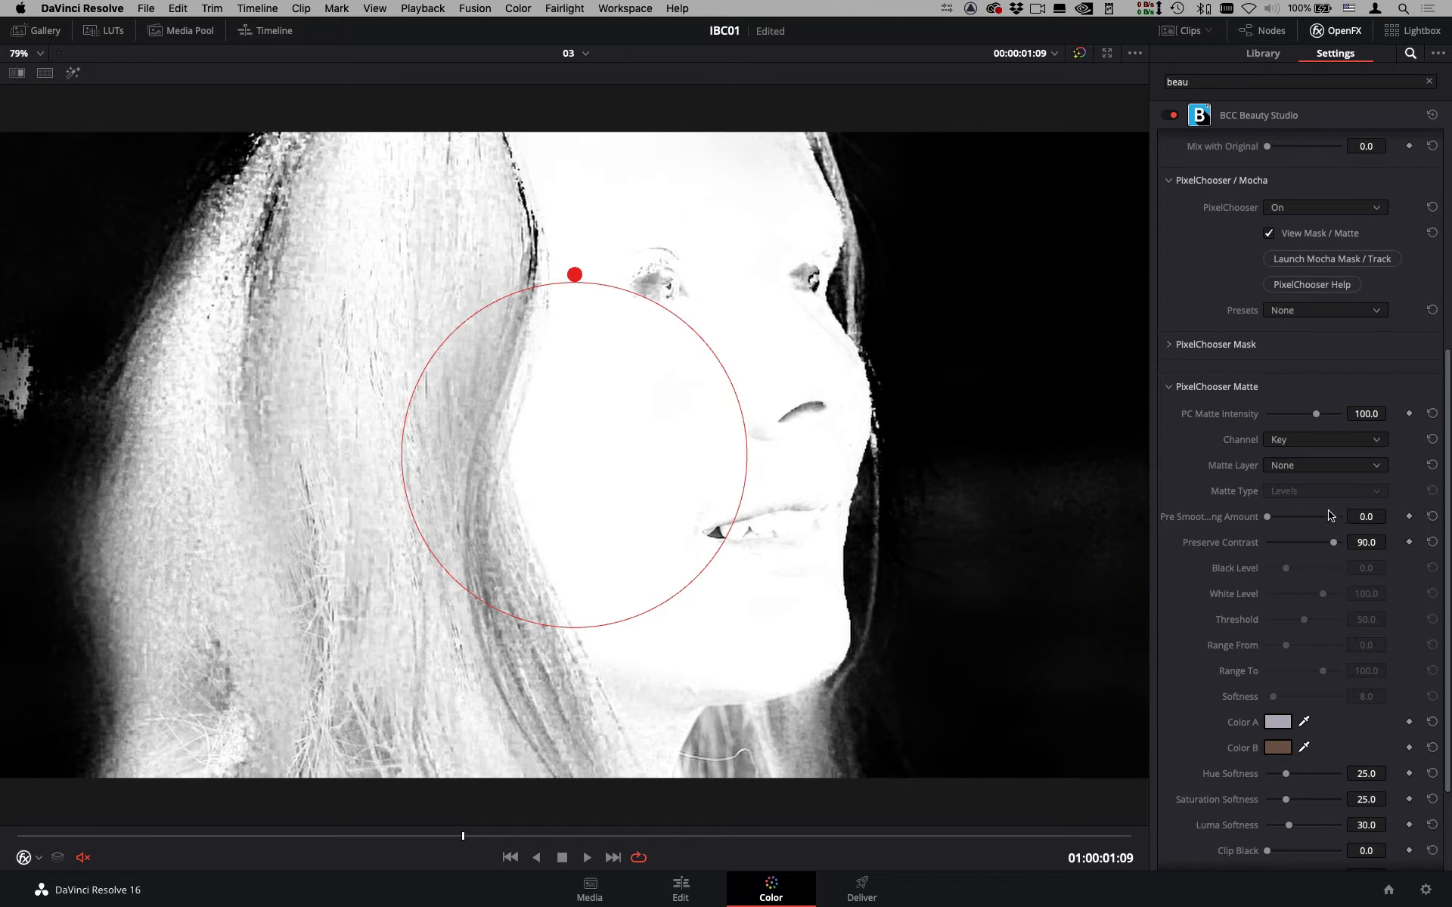
pyautogui.moveTo(1445, 448); pyautogui.dragTo(1449, 531)
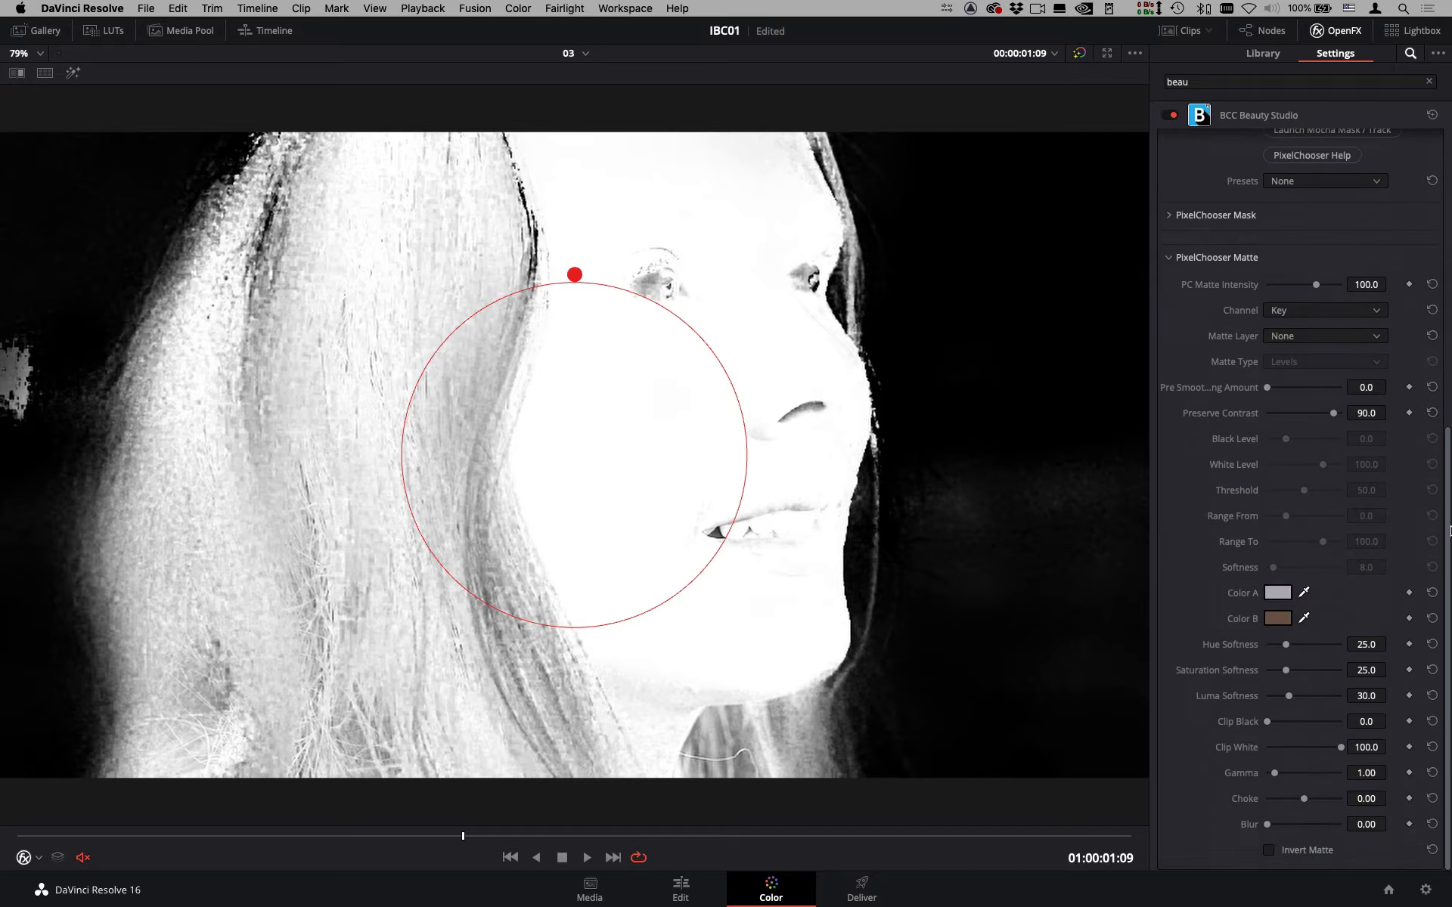
pyautogui.moveTo(1286, 648); pyautogui.dragTo(1276, 650)
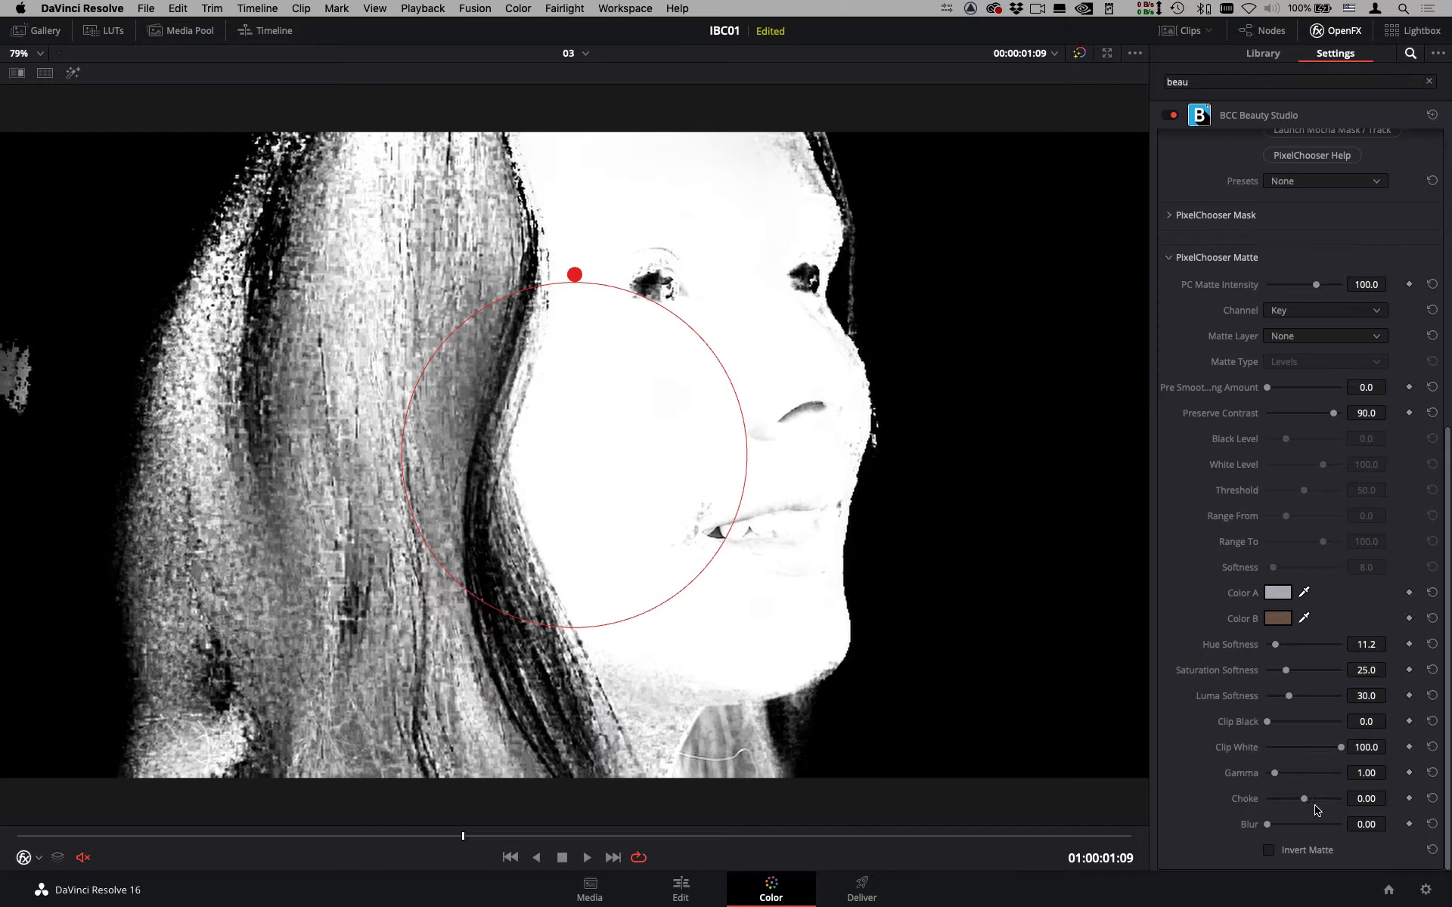
pyautogui.moveTo(1273, 825); pyautogui.dragTo(1275, 826)
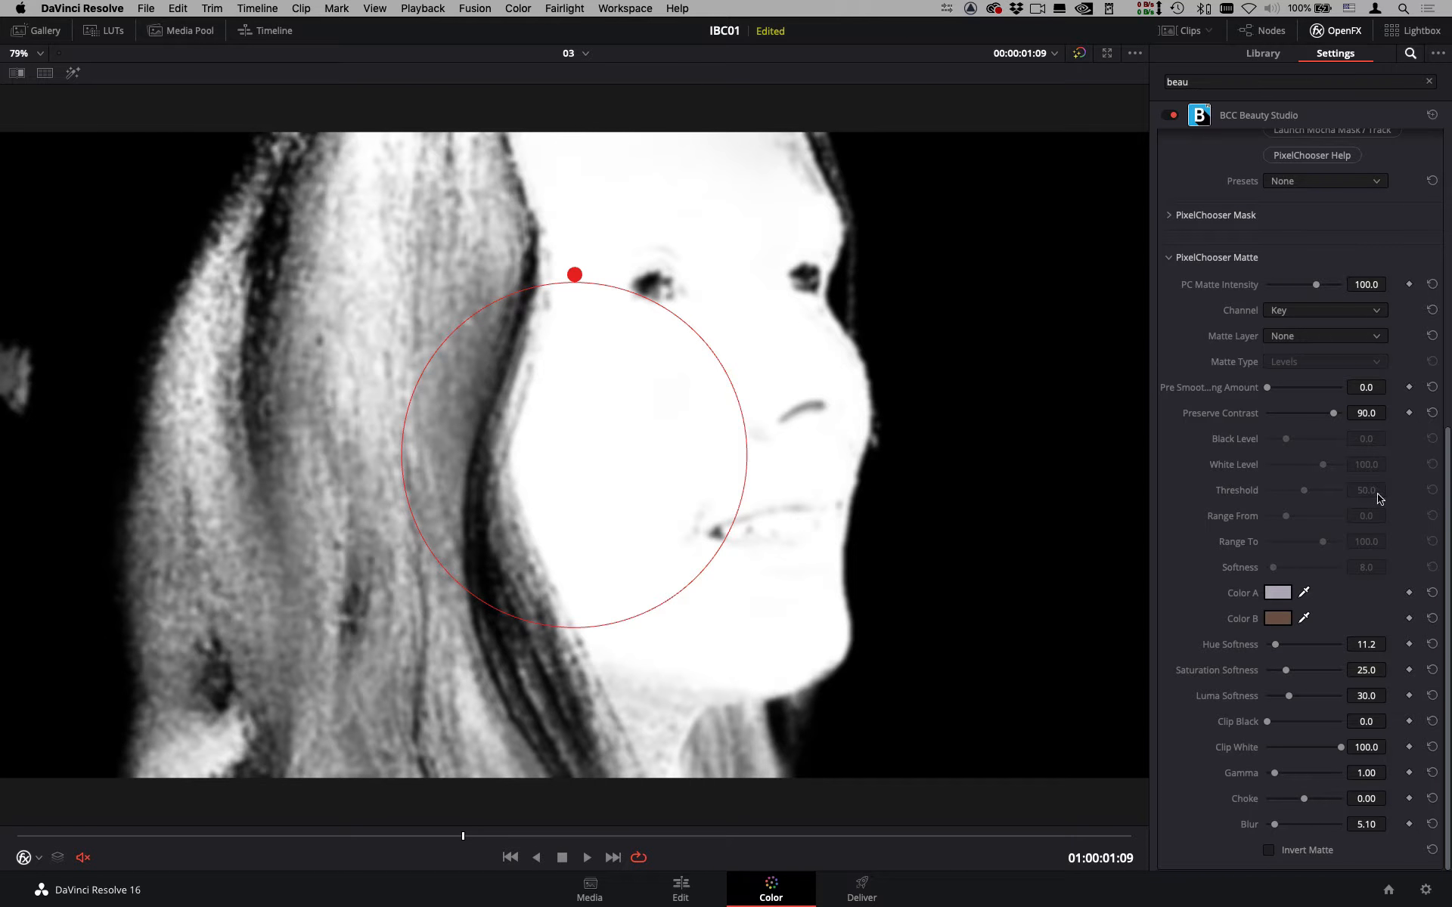
pyautogui.moveTo(1450, 575); pyautogui.dragTo(1450, 455)
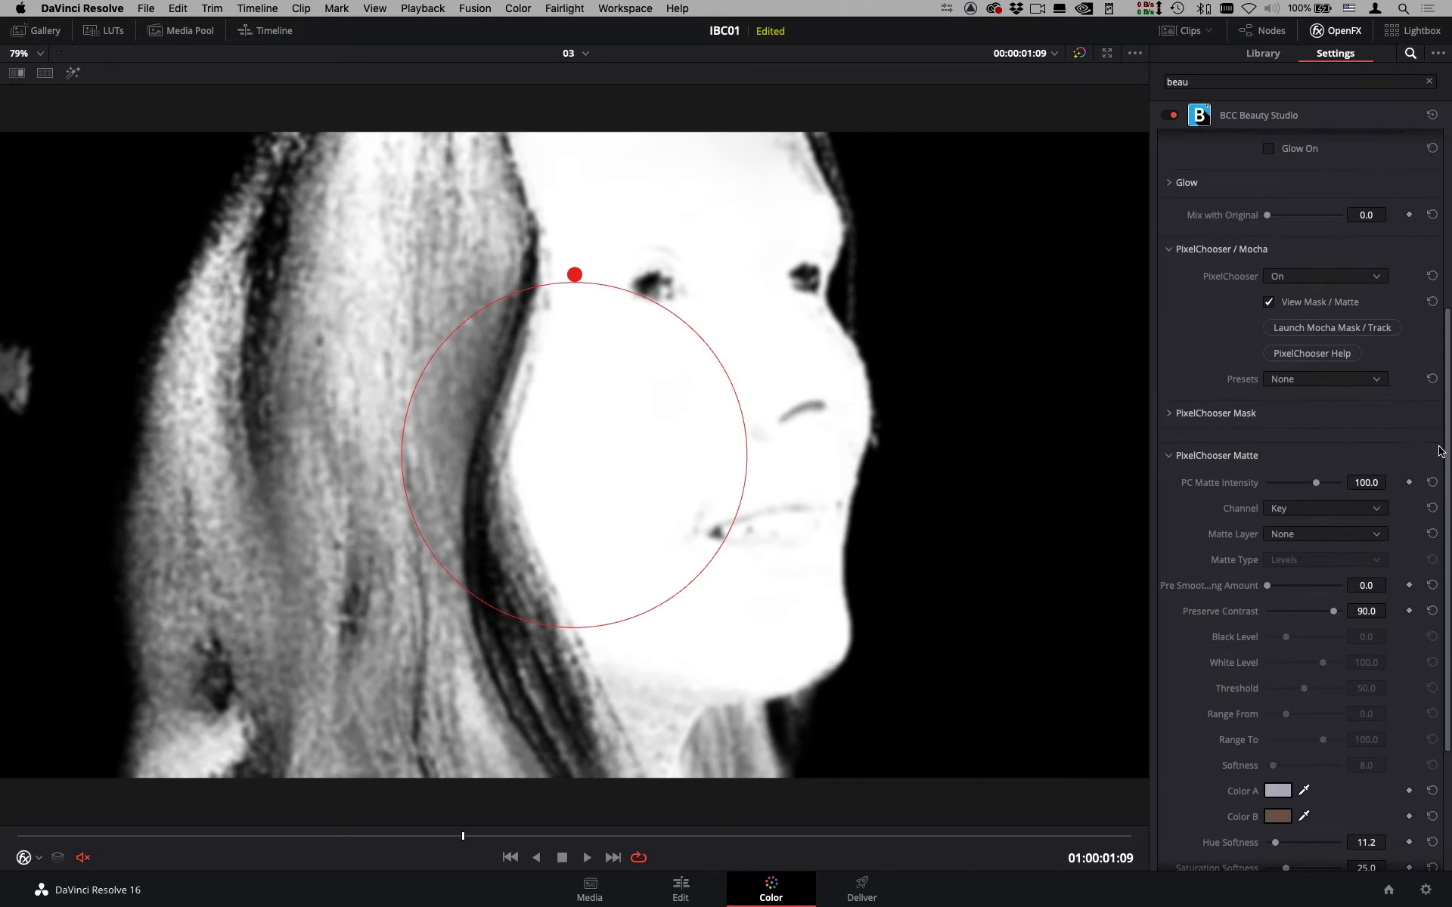
pyautogui.click(1270, 301)
# Collapse the PixelChooser Matte settings and launch Mocha masking and tracking for Beauty Studio.
pyautogui.scroll(-1, 1444, 360)
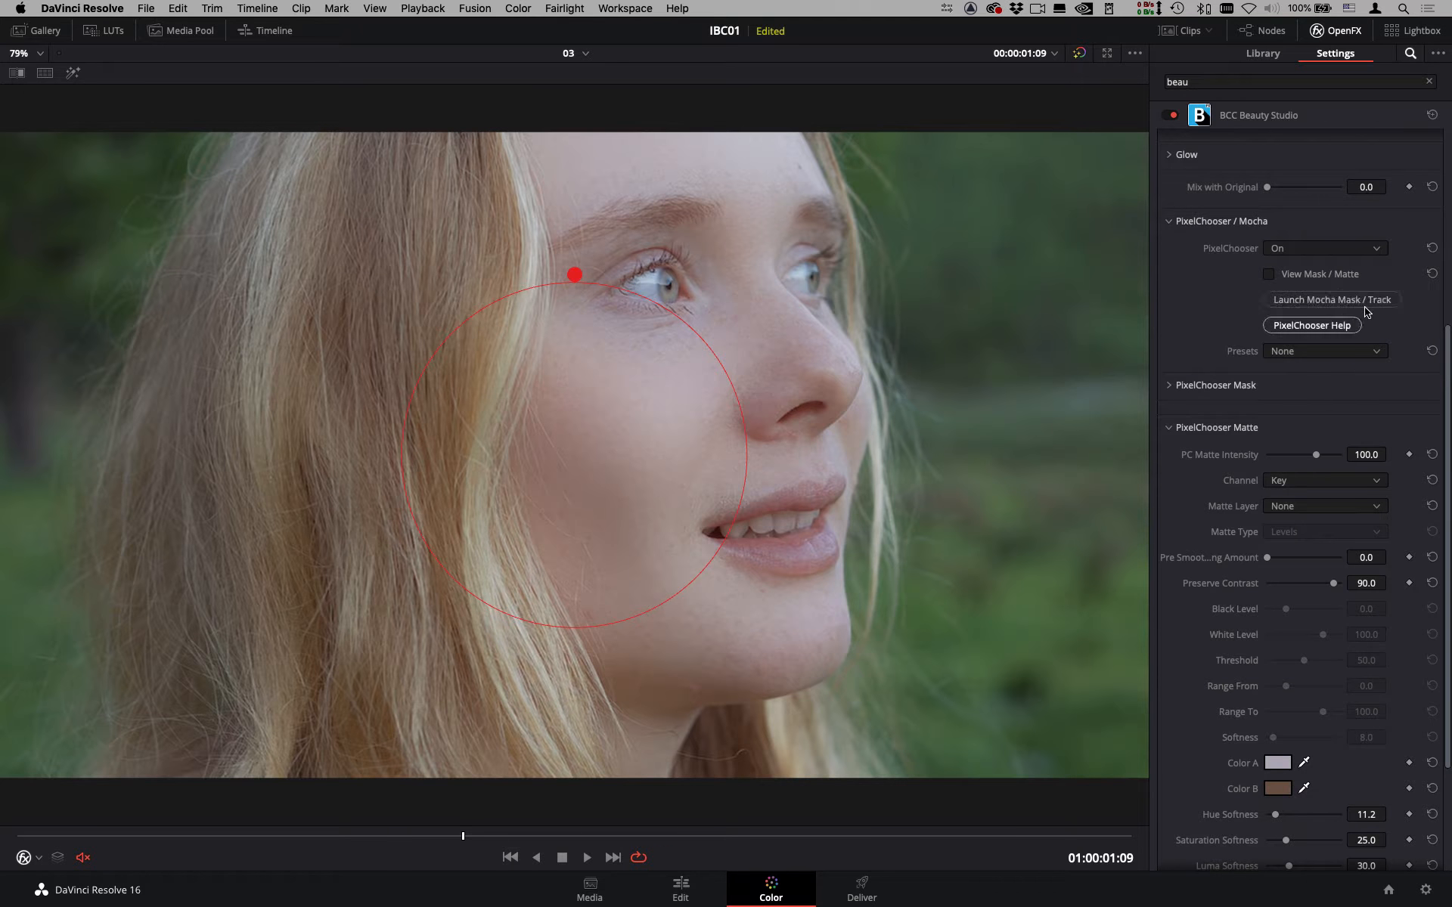
pyautogui.moveTo(1447, 374); pyautogui.dragTo(1448, 813)
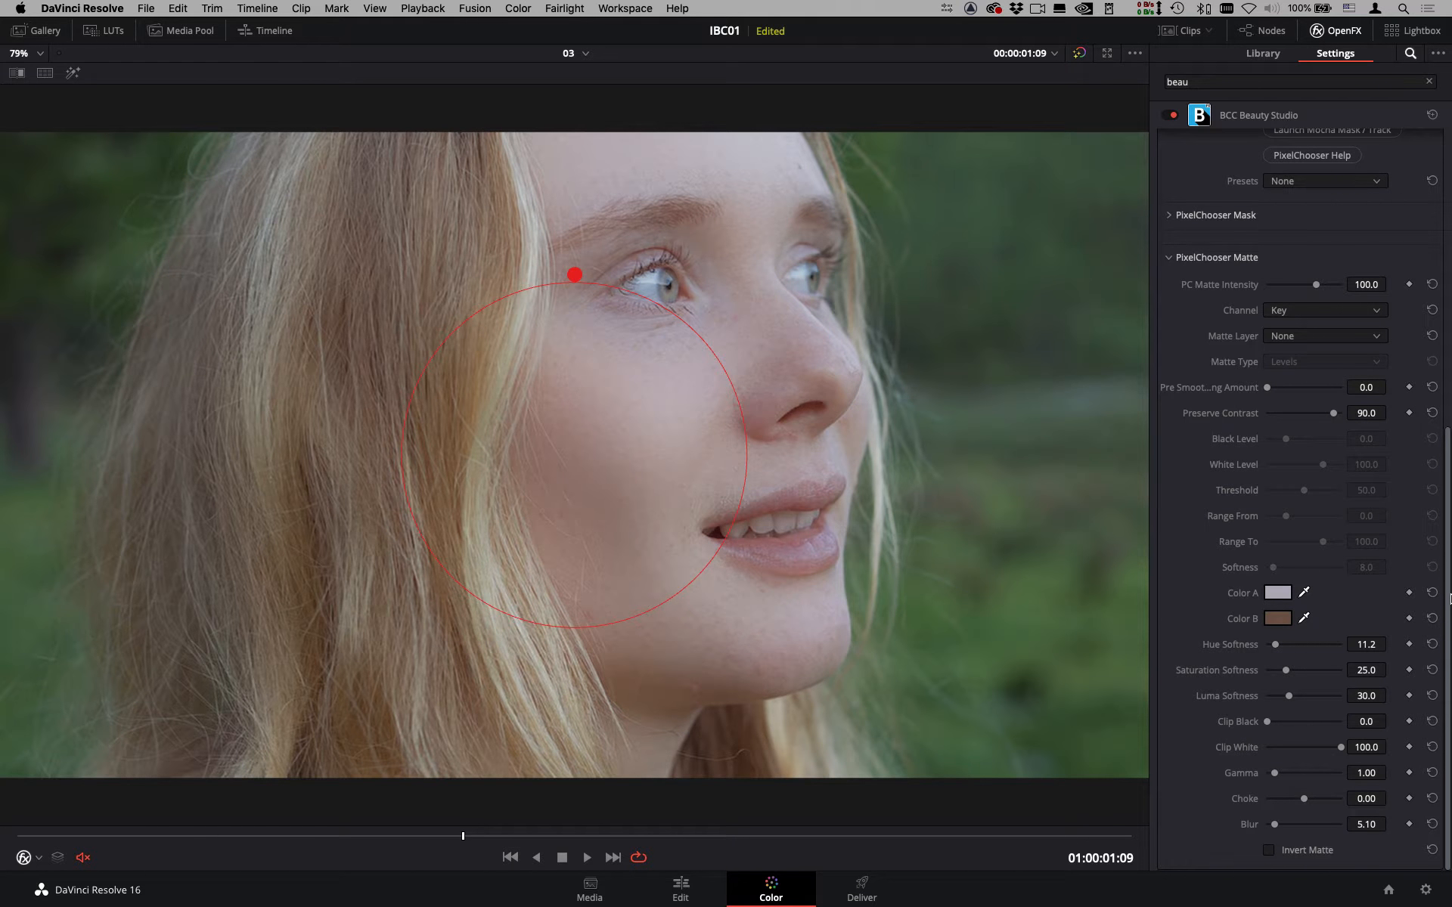
pyautogui.scroll(2, 1333, 421)
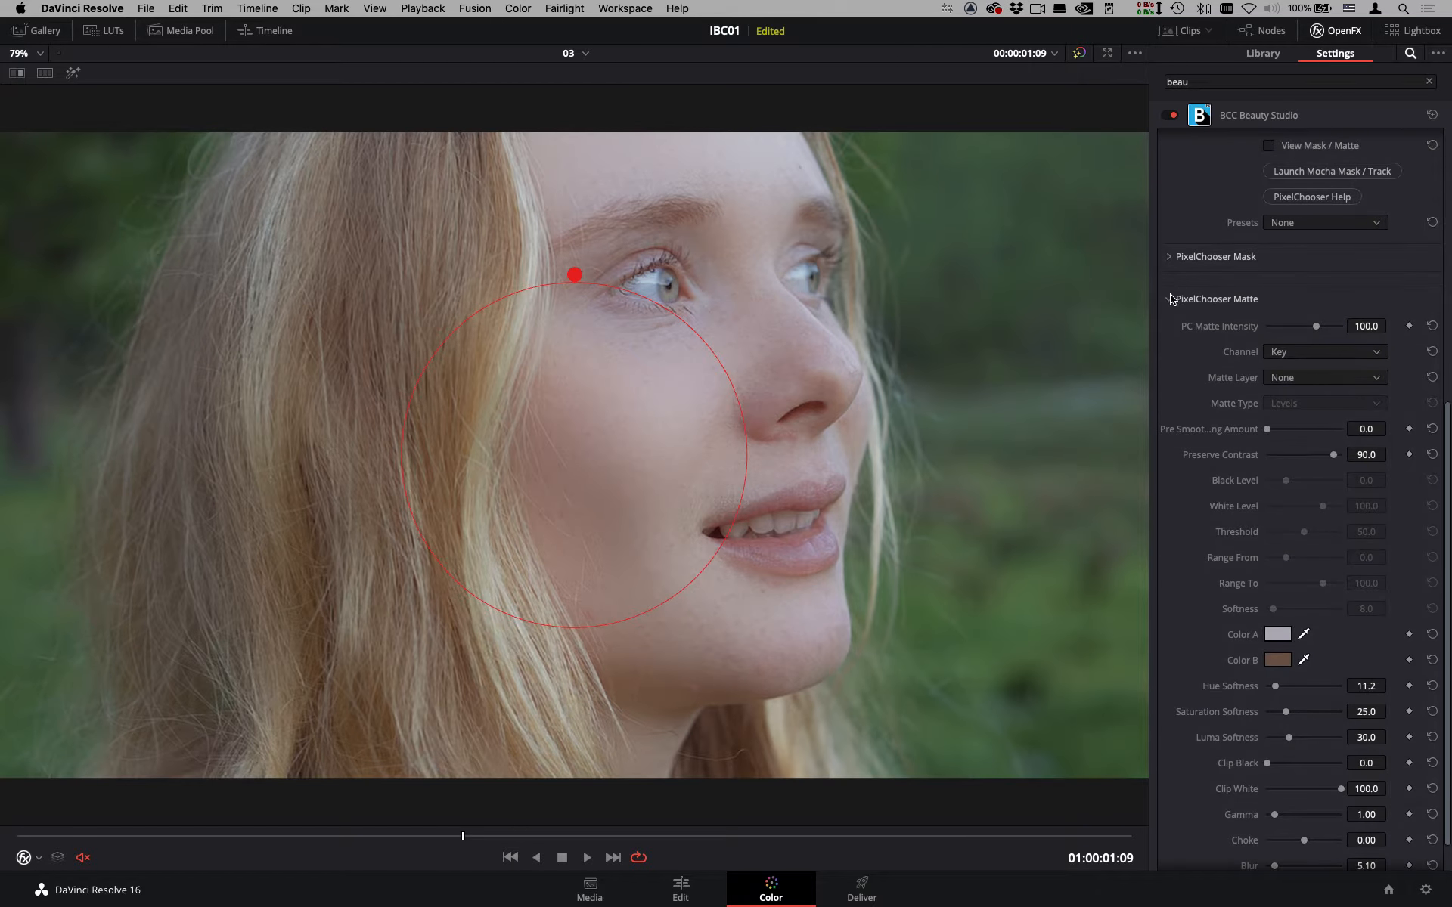
pyautogui.click(1170, 298)
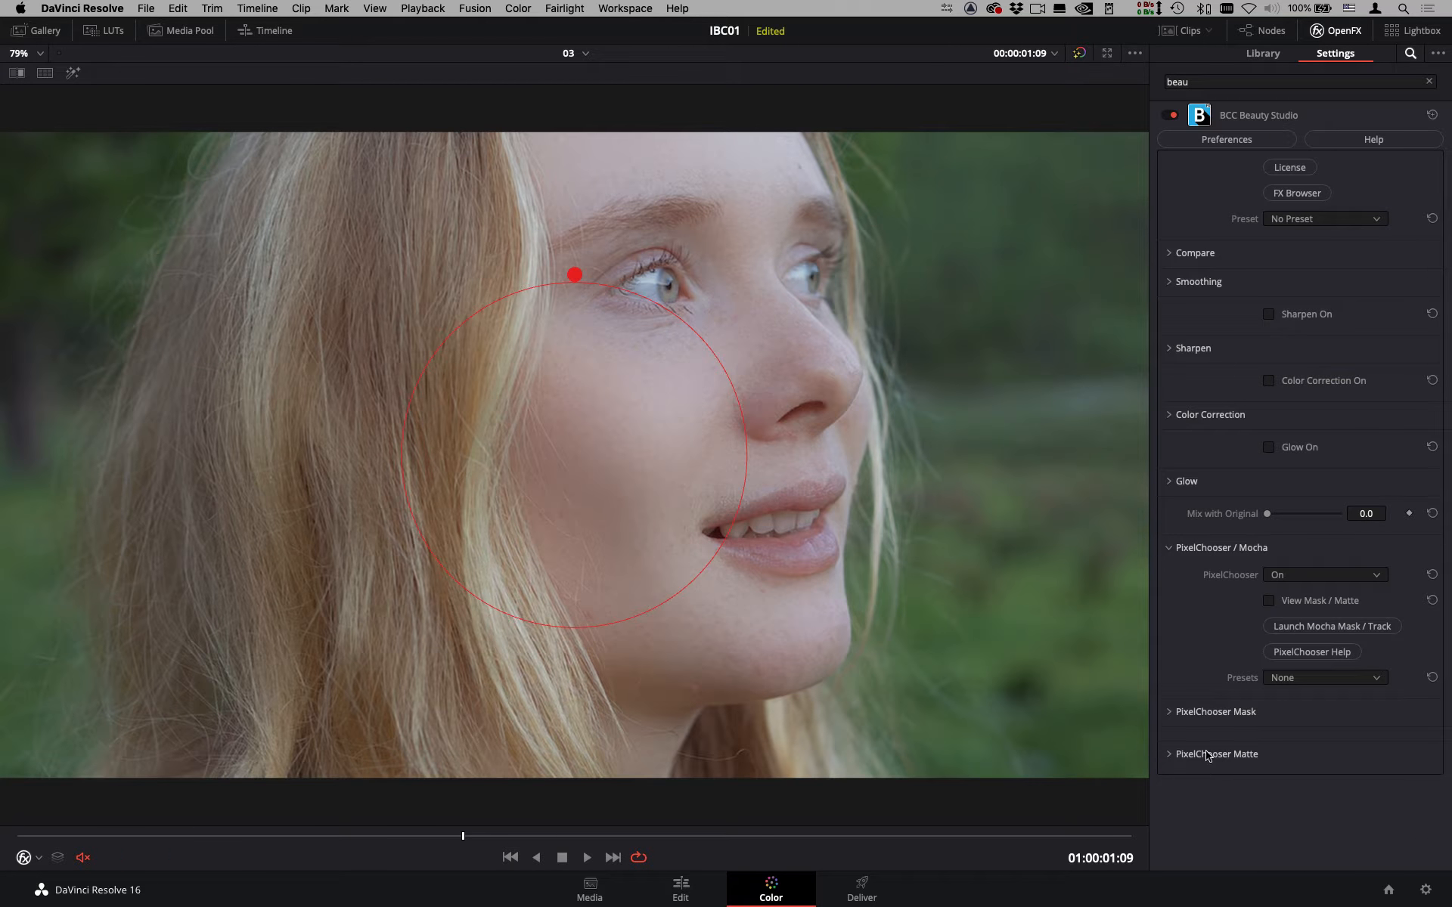
pyautogui.click(1300, 634)
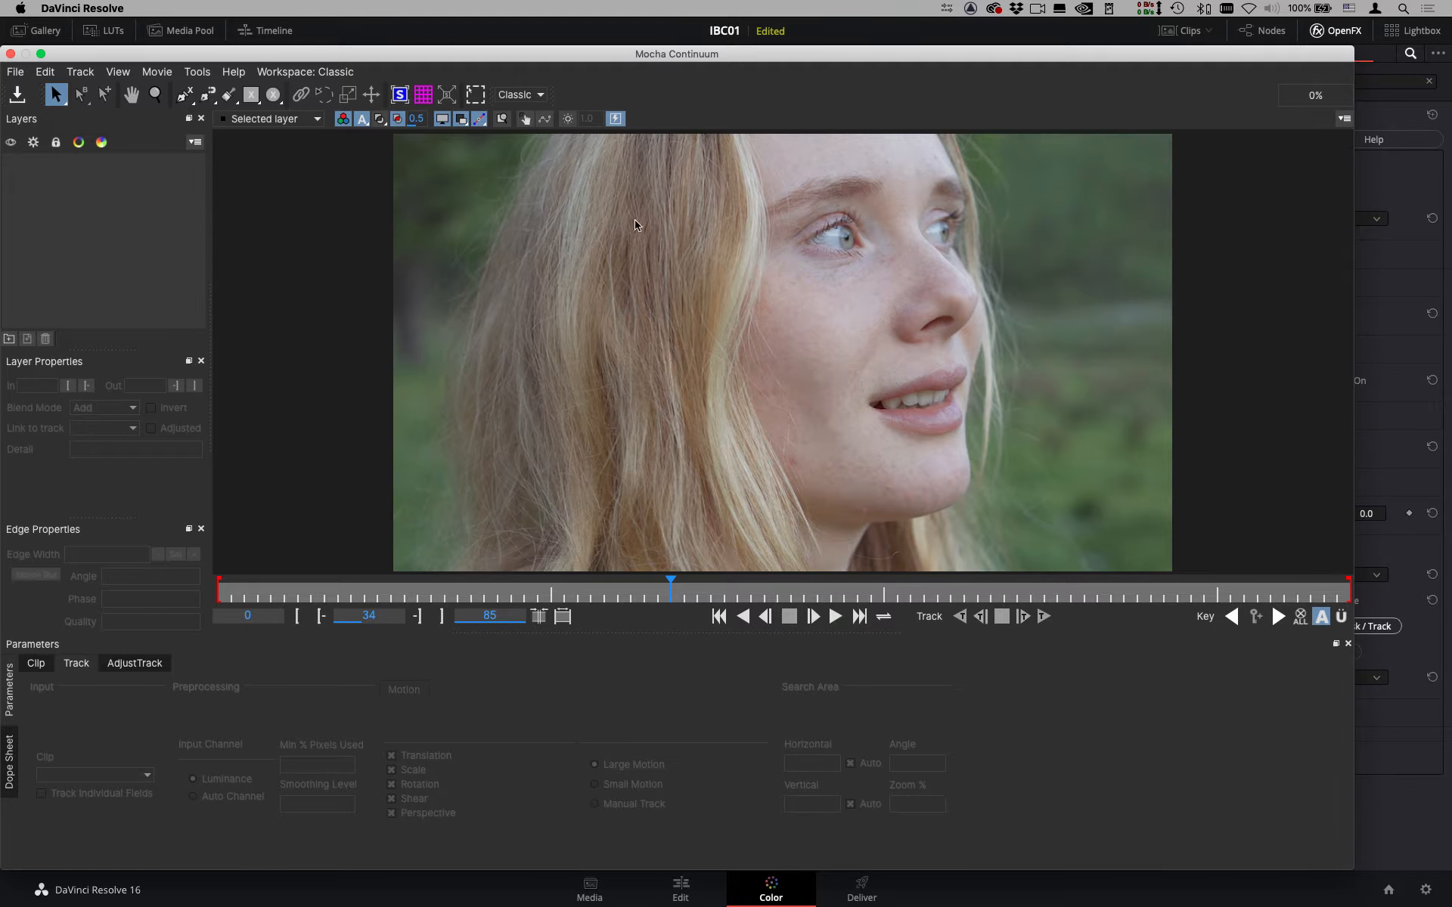
# Try an elliptical mask, then a five-point closed X-spline mask around the woman's eyes, cheek and mouth.
pyautogui.click(274, 95)
pyautogui.moveTo(830, 240); pyautogui.dragTo(1003, 506)
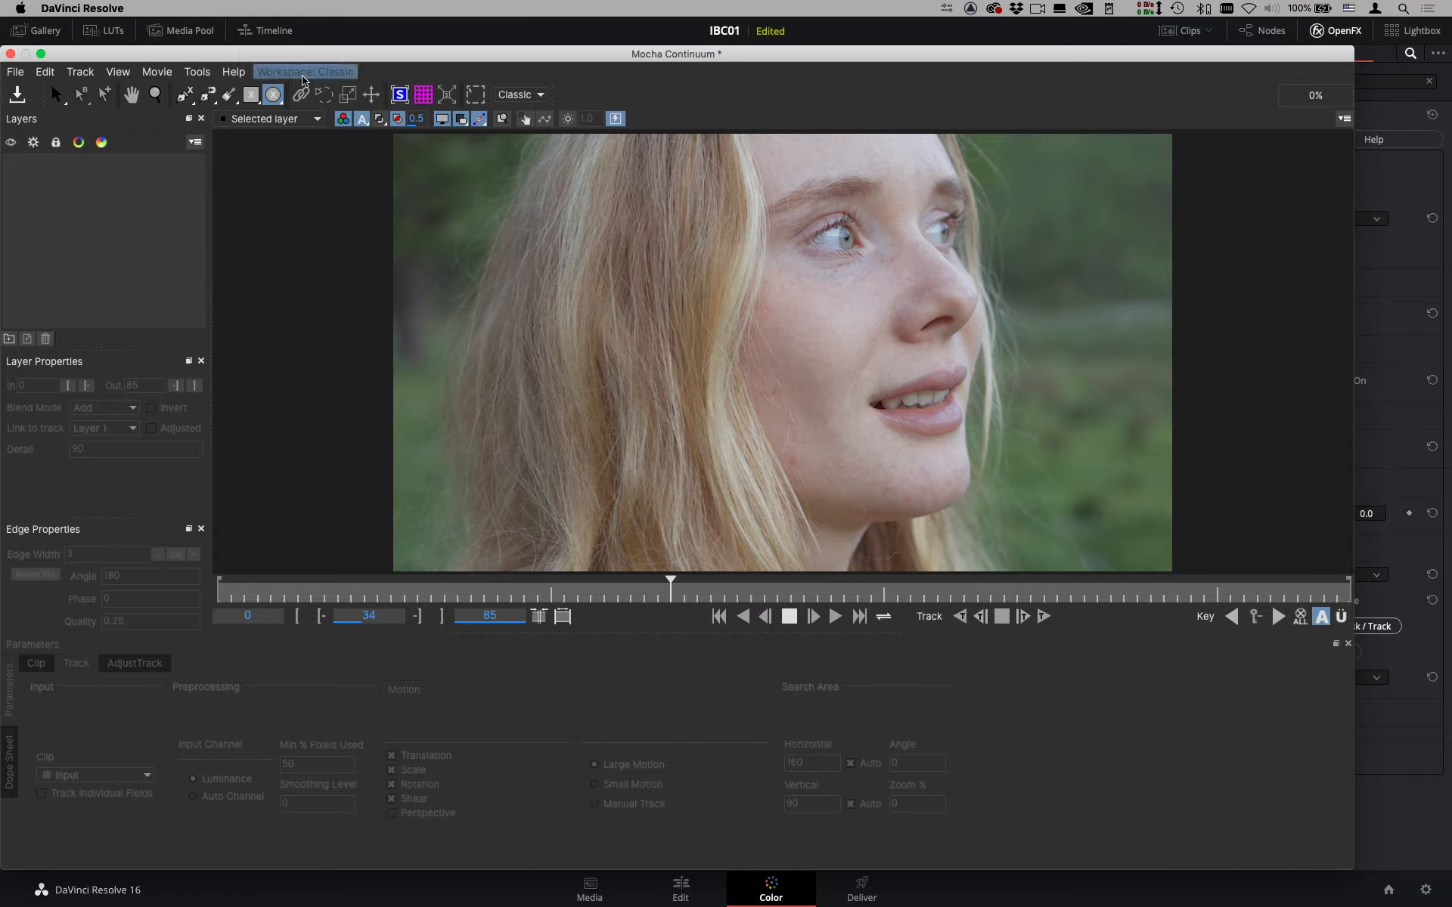
pyautogui.click(186, 96)
pyautogui.click(790, 212)
pyautogui.click(726, 412)
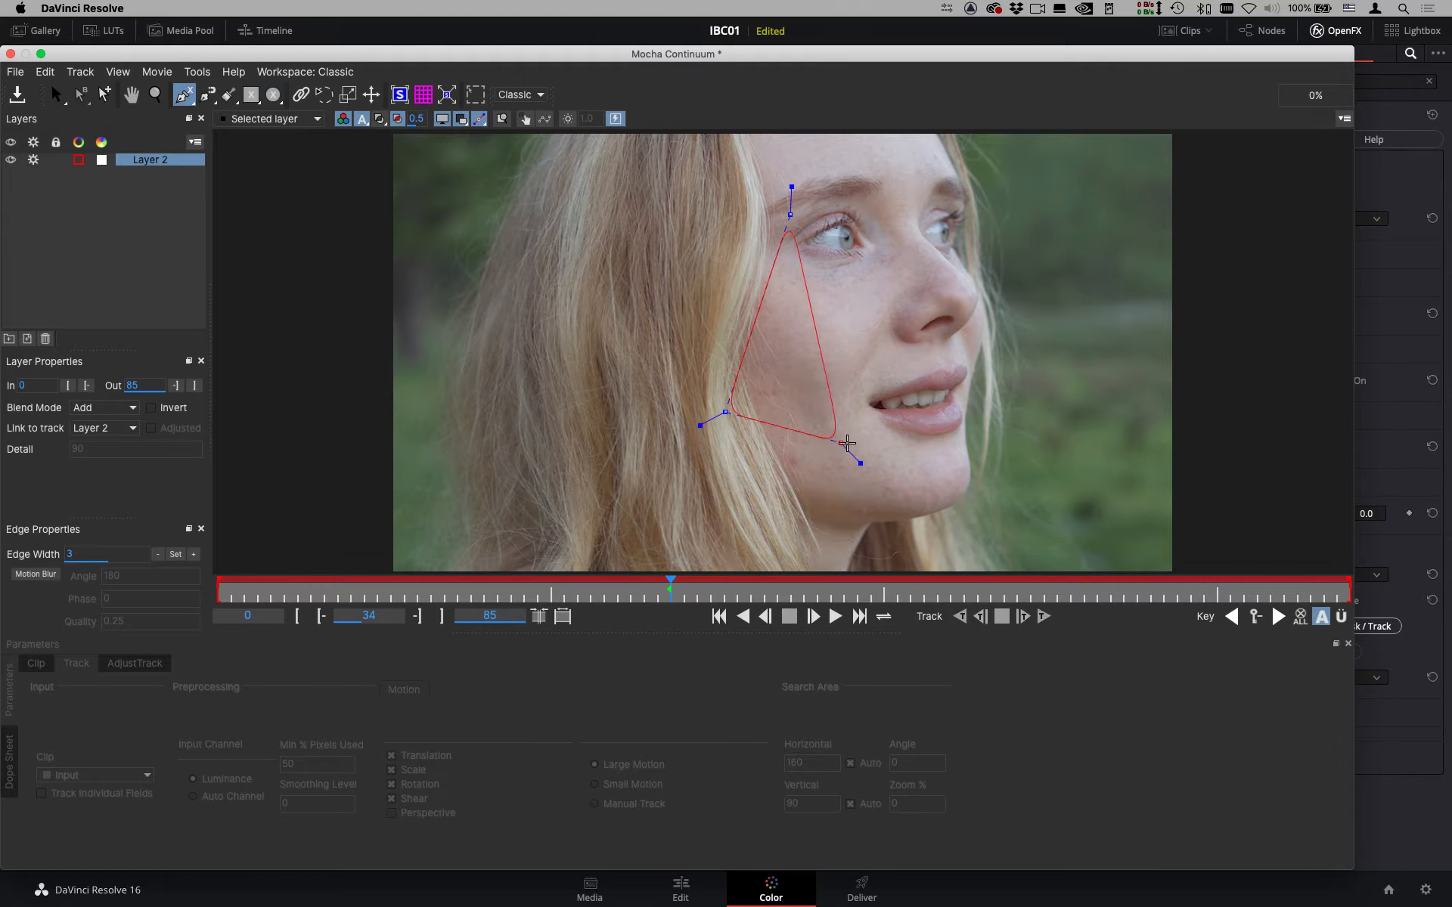
pyautogui.click(900, 436)
pyautogui.click(992, 345)
pyautogui.click(1001, 260)
pyautogui.rightClick(1001, 259)
# Undo the X-spline drawing until its layer is gone.
pyautogui.press('super+z')
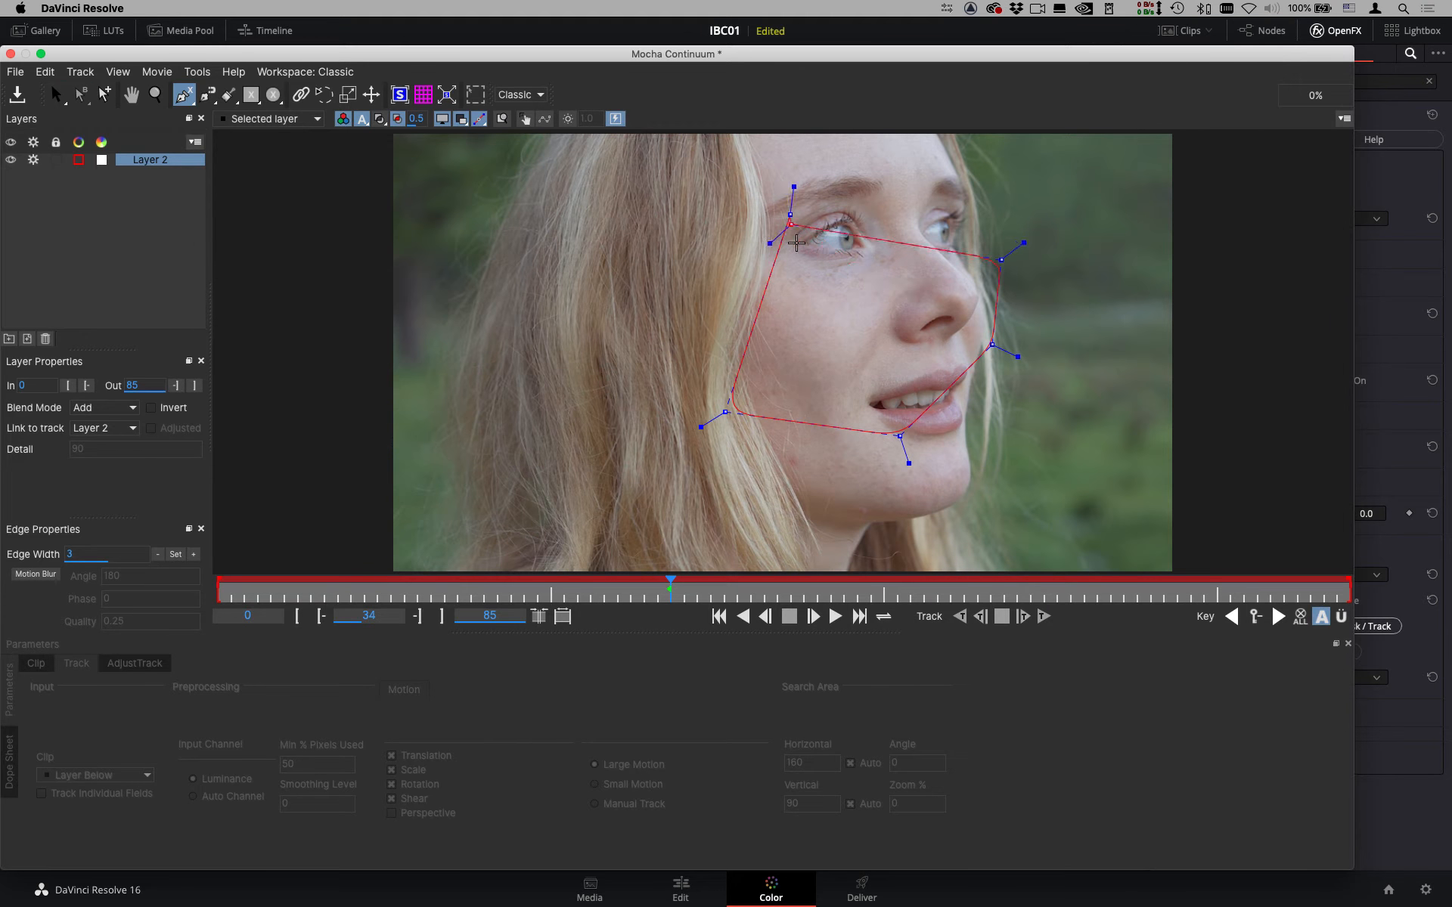
pyautogui.rightClick(943, 170)
pyautogui.press('super+z')
pyautogui.press('super+z')
pyautogui.press('super+z')
pyautogui.press('super+z')
pyautogui.press('super+z')
pyautogui.press('super+z')
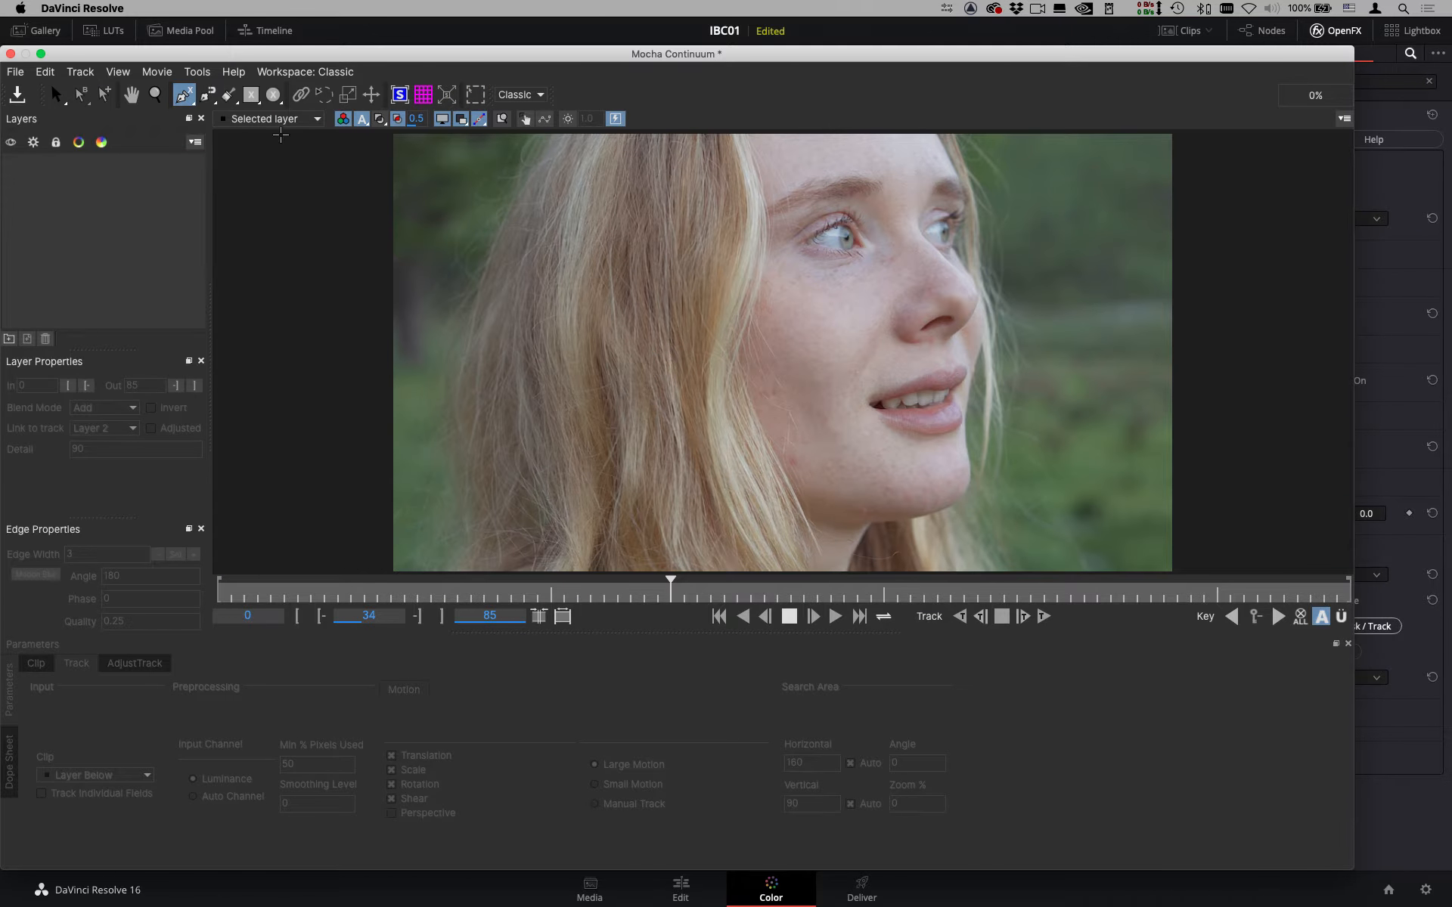
# Try painting over the woman's nose and upper lip with the area brush, convert it to a quick mask, and delete the layer.
pyautogui.click(227, 94)
pyautogui.moveTo(995, 283)
pyautogui.mouseDown()
pyautogui.moveTo(869, 303)
pyautogui.moveTo(907, 378)
pyautogui.moveTo(945, 303)
pyautogui.mouseUp()
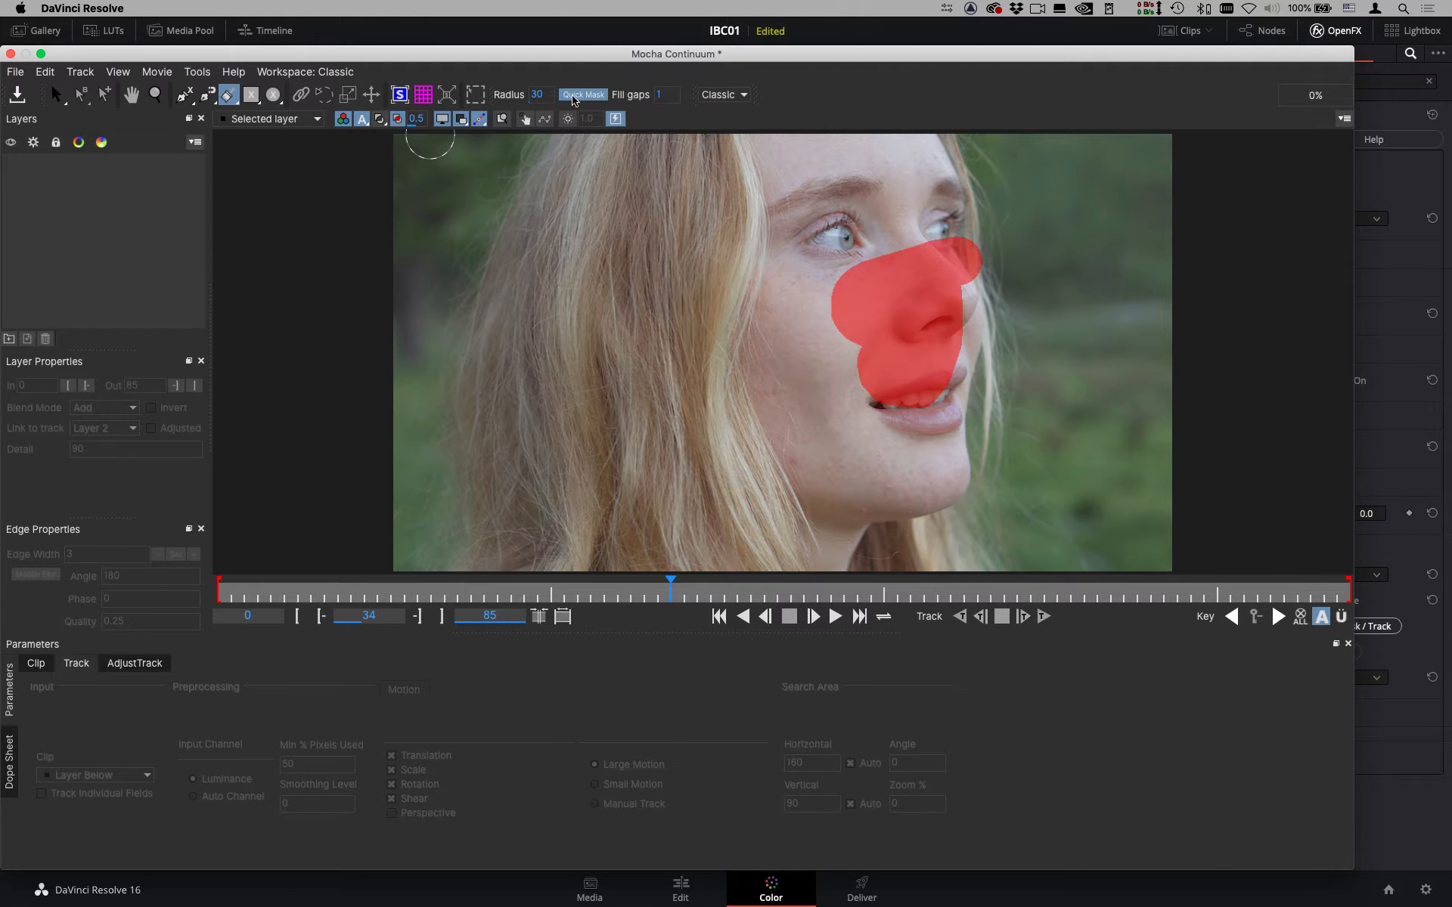
pyautogui.click(586, 94)
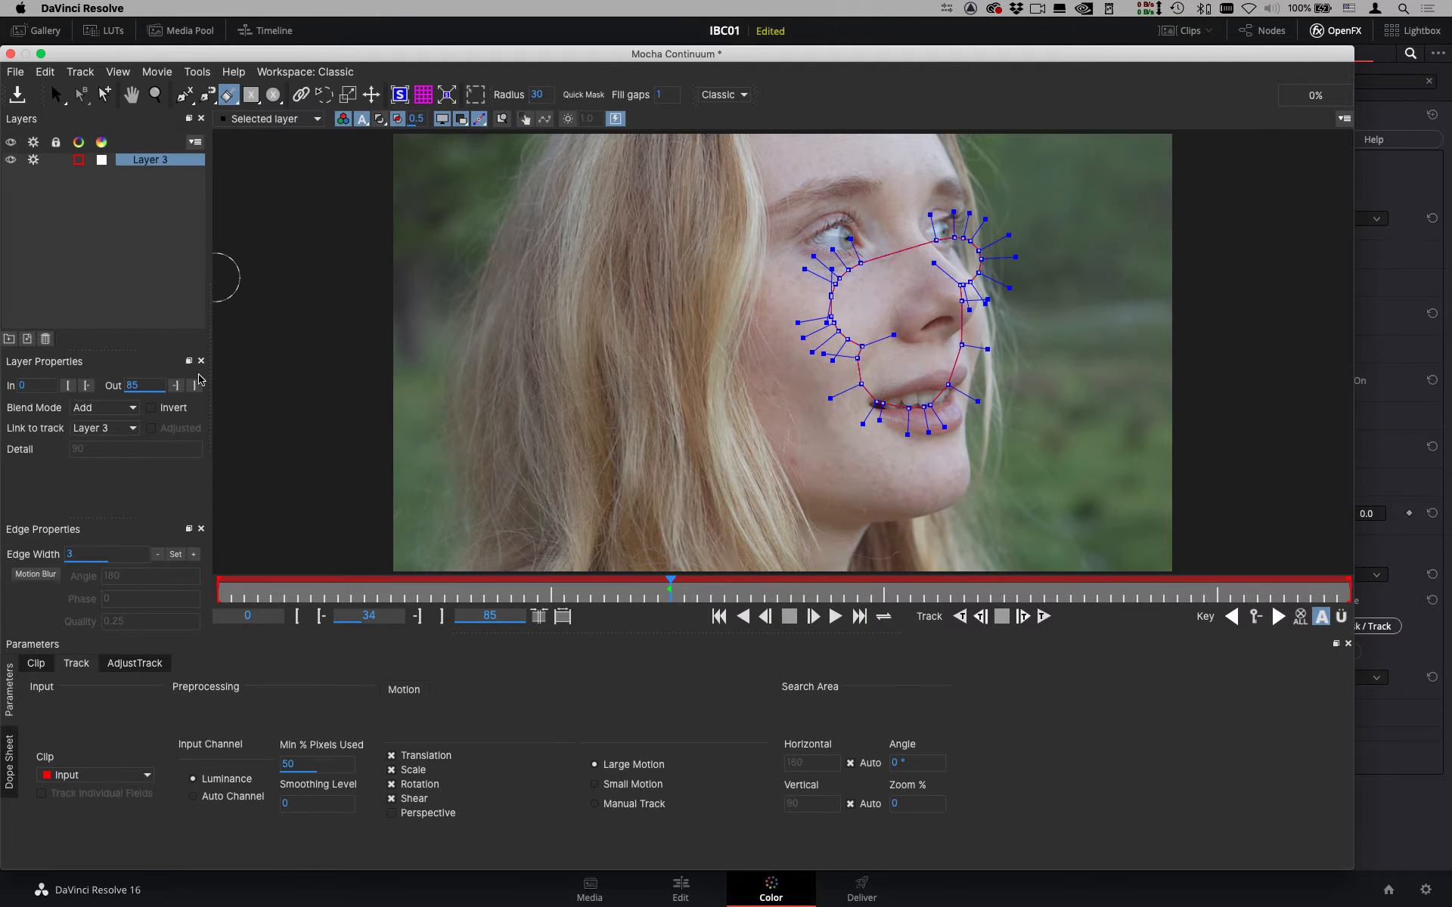
pyautogui.press('Delete')
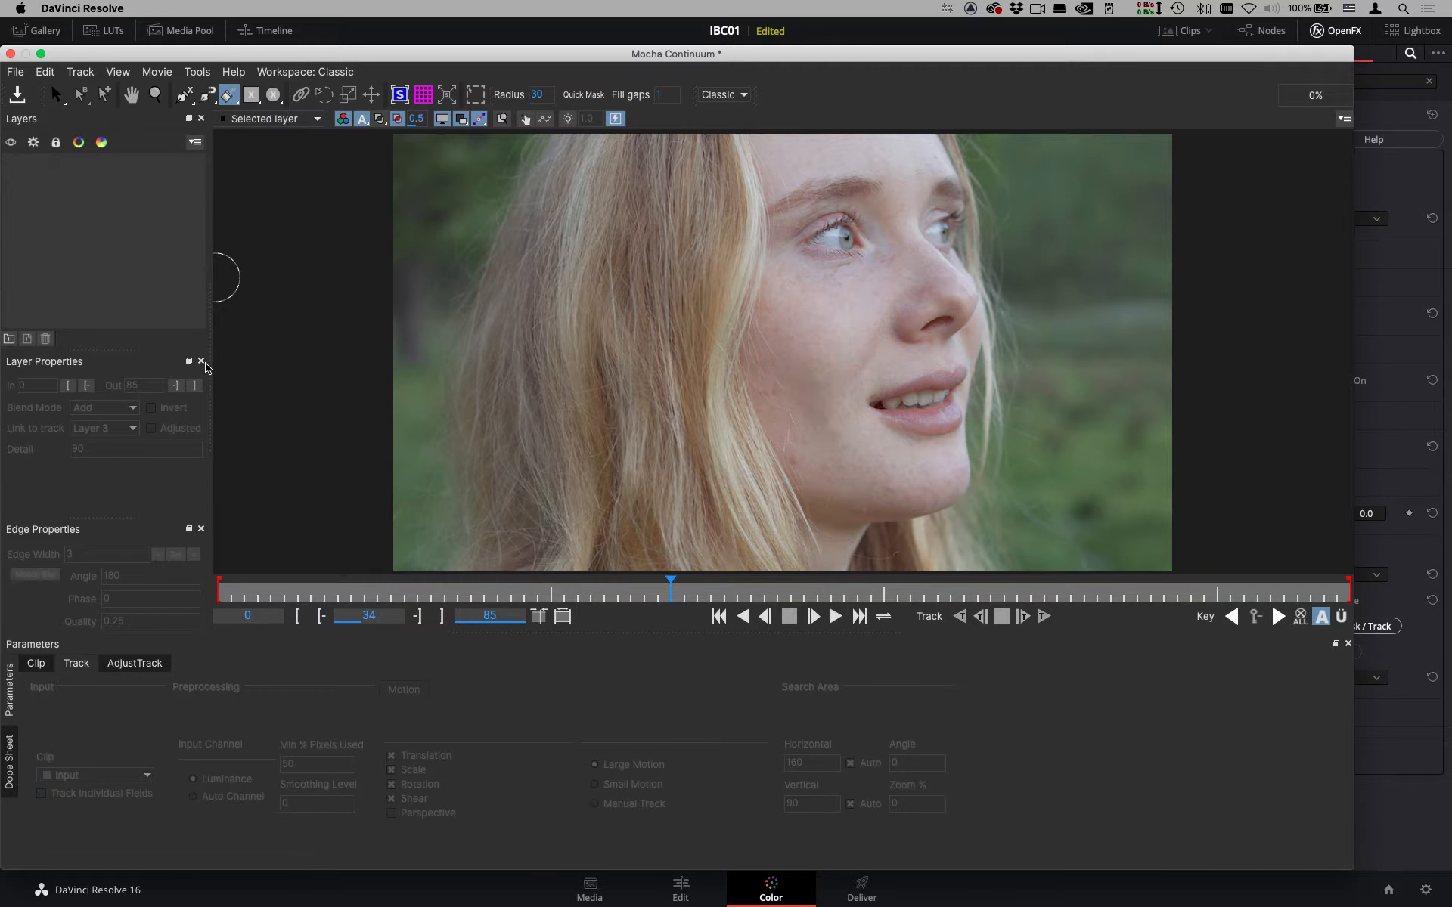
# Start a magnetic spline at the forehead hairline and trace the hair edge down past the cheek to under the jaw.
pyautogui.click(207, 95)
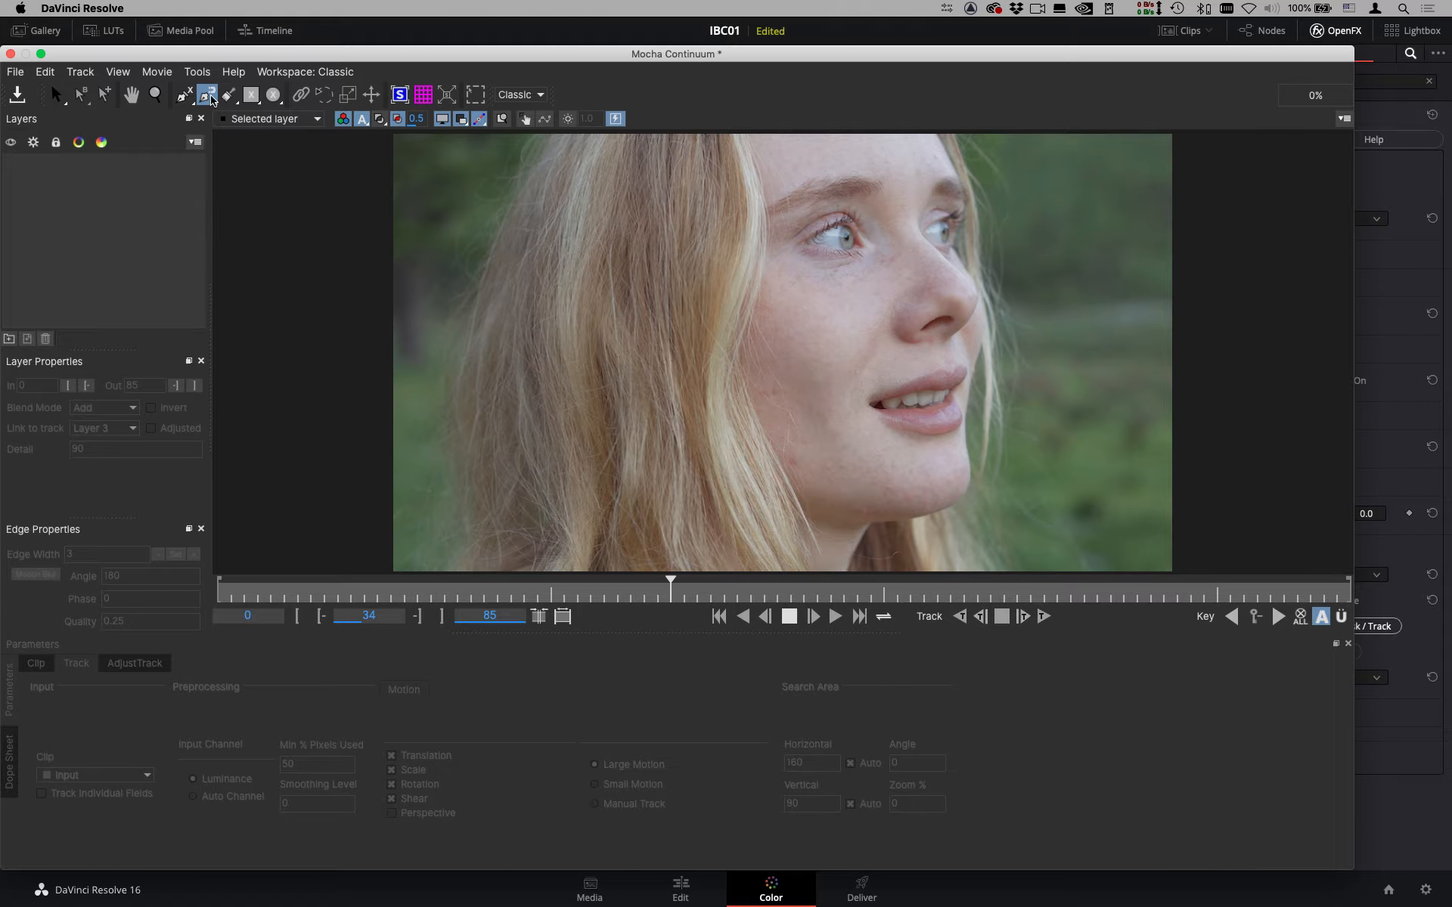
pyautogui.moveTo(746, 144); pyautogui.dragTo(756, 282)
pyautogui.click(766, 219)
pyautogui.click(745, 340)
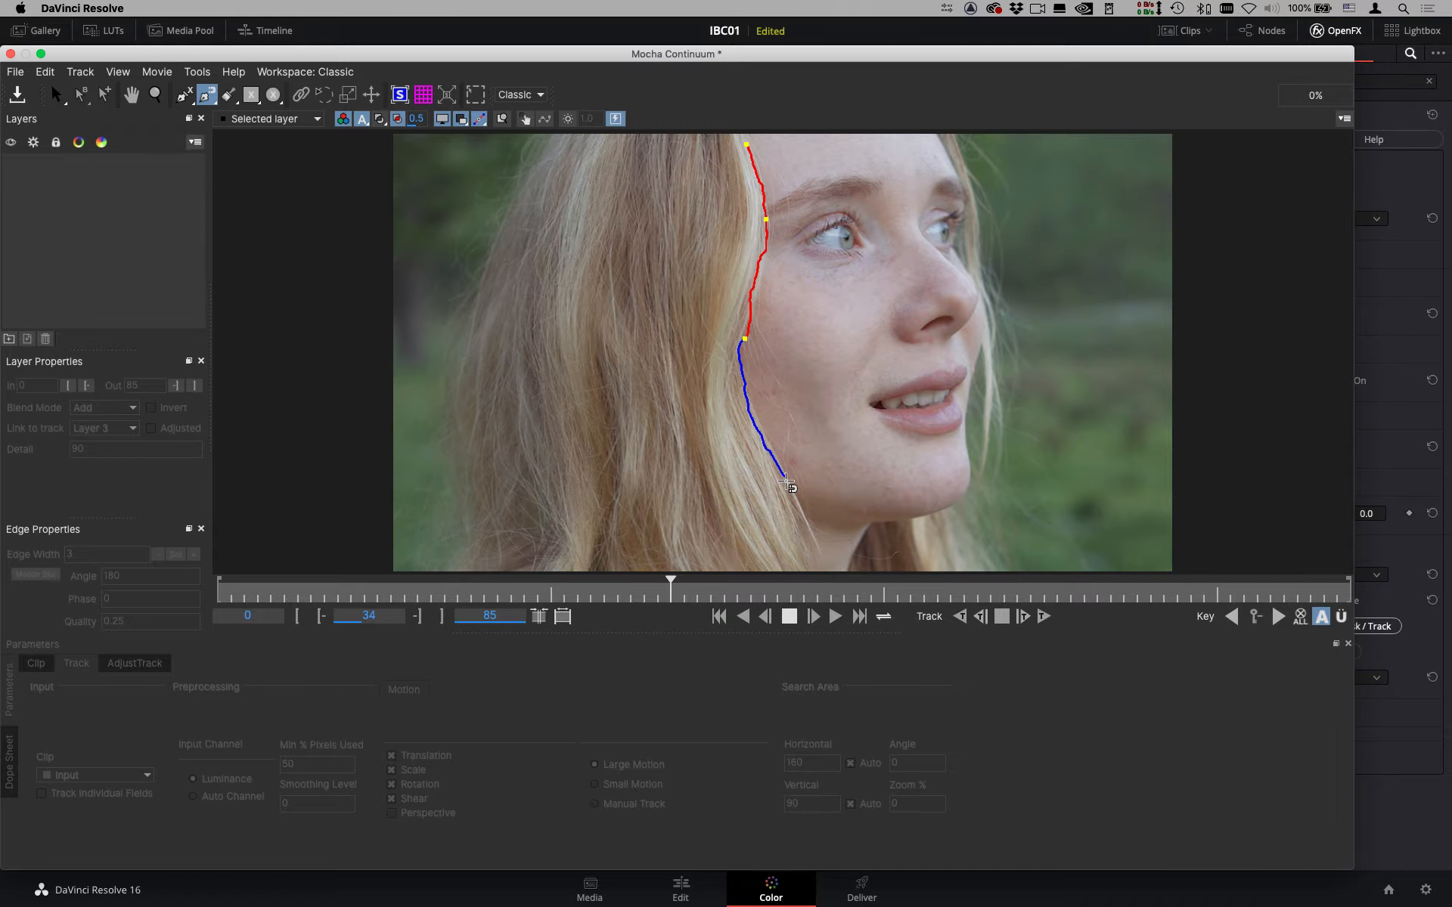
pyautogui.click(787, 481)
pyautogui.click(821, 524)
pyautogui.click(846, 524)
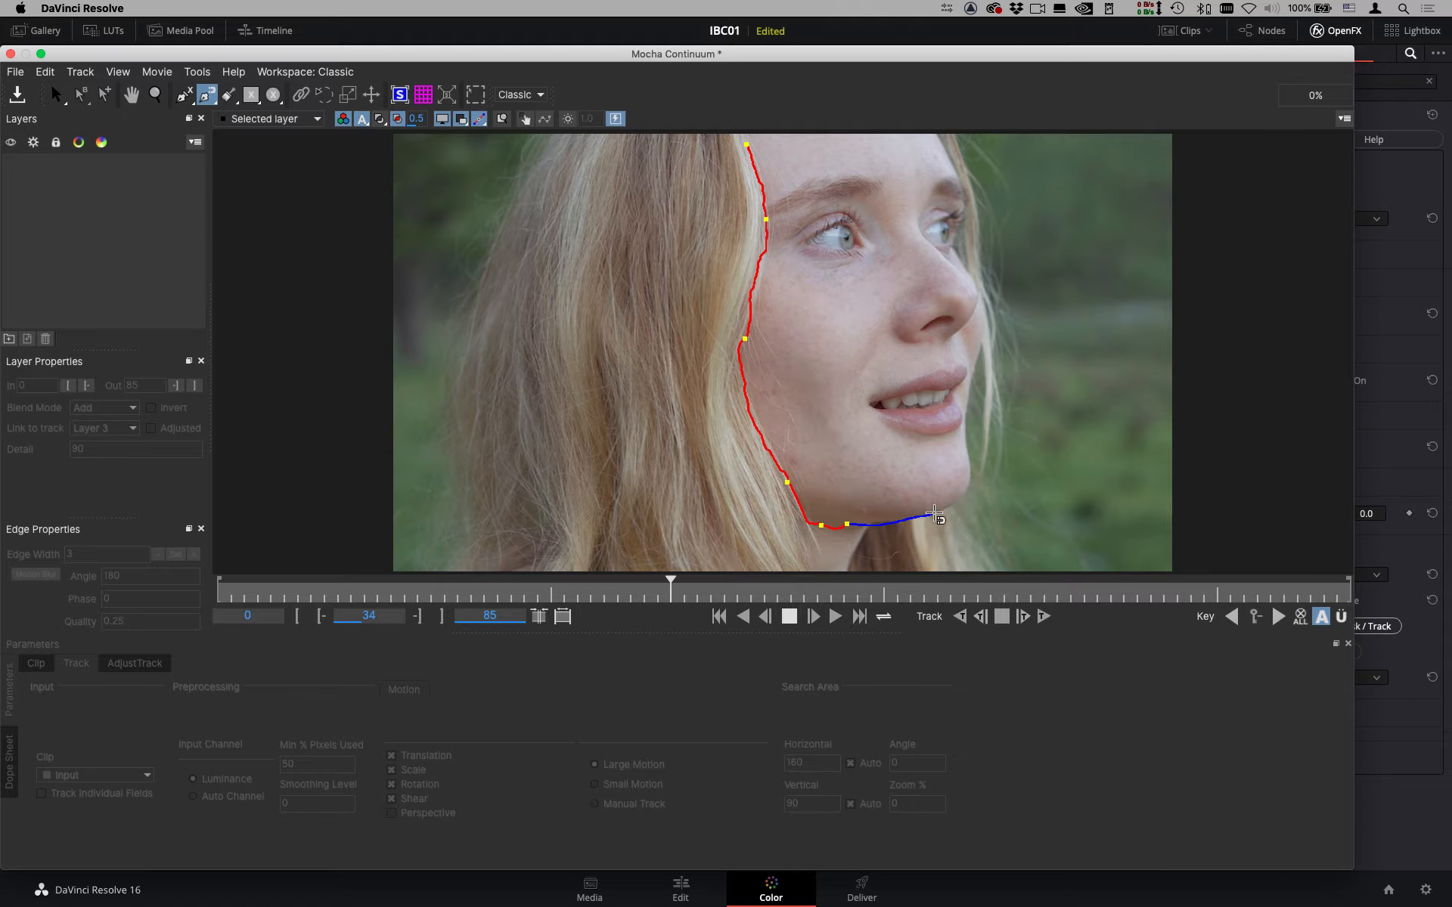
# Continue the magnetic spline along chin, lips, nose and forehead, close it above the frame, and adjust the point at the forehead hairline.
pyautogui.click(965, 461)
pyautogui.click(982, 340)
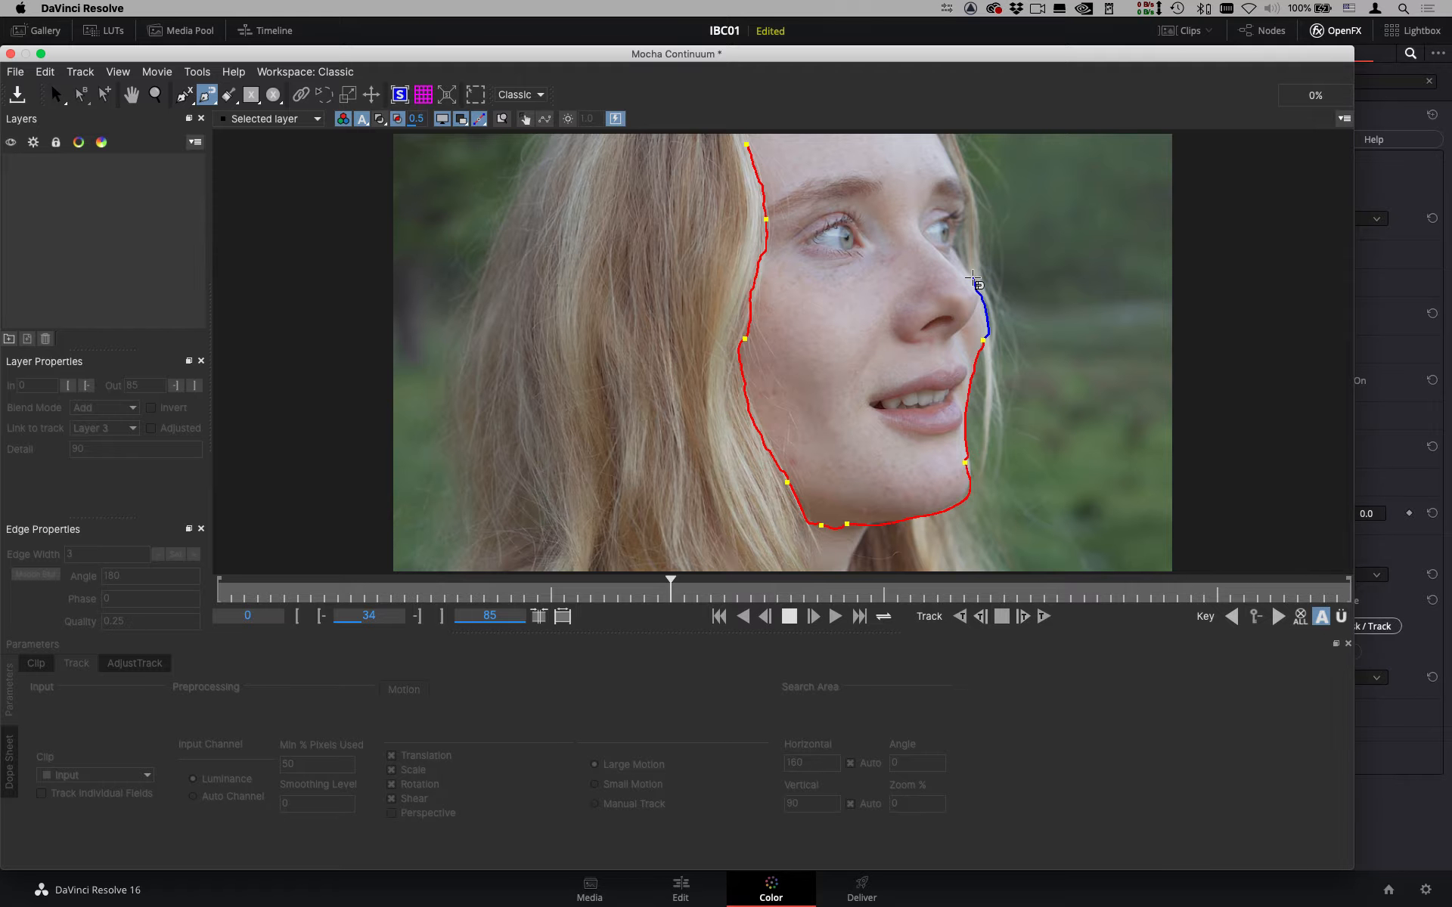
pyautogui.click(973, 280)
pyautogui.click(956, 247)
pyautogui.click(960, 225)
pyautogui.click(967, 195)
pyautogui.click(954, 166)
pyautogui.rightClick(789, 110)
pyautogui.click(768, 108)
pyautogui.rightClick(771, 145)
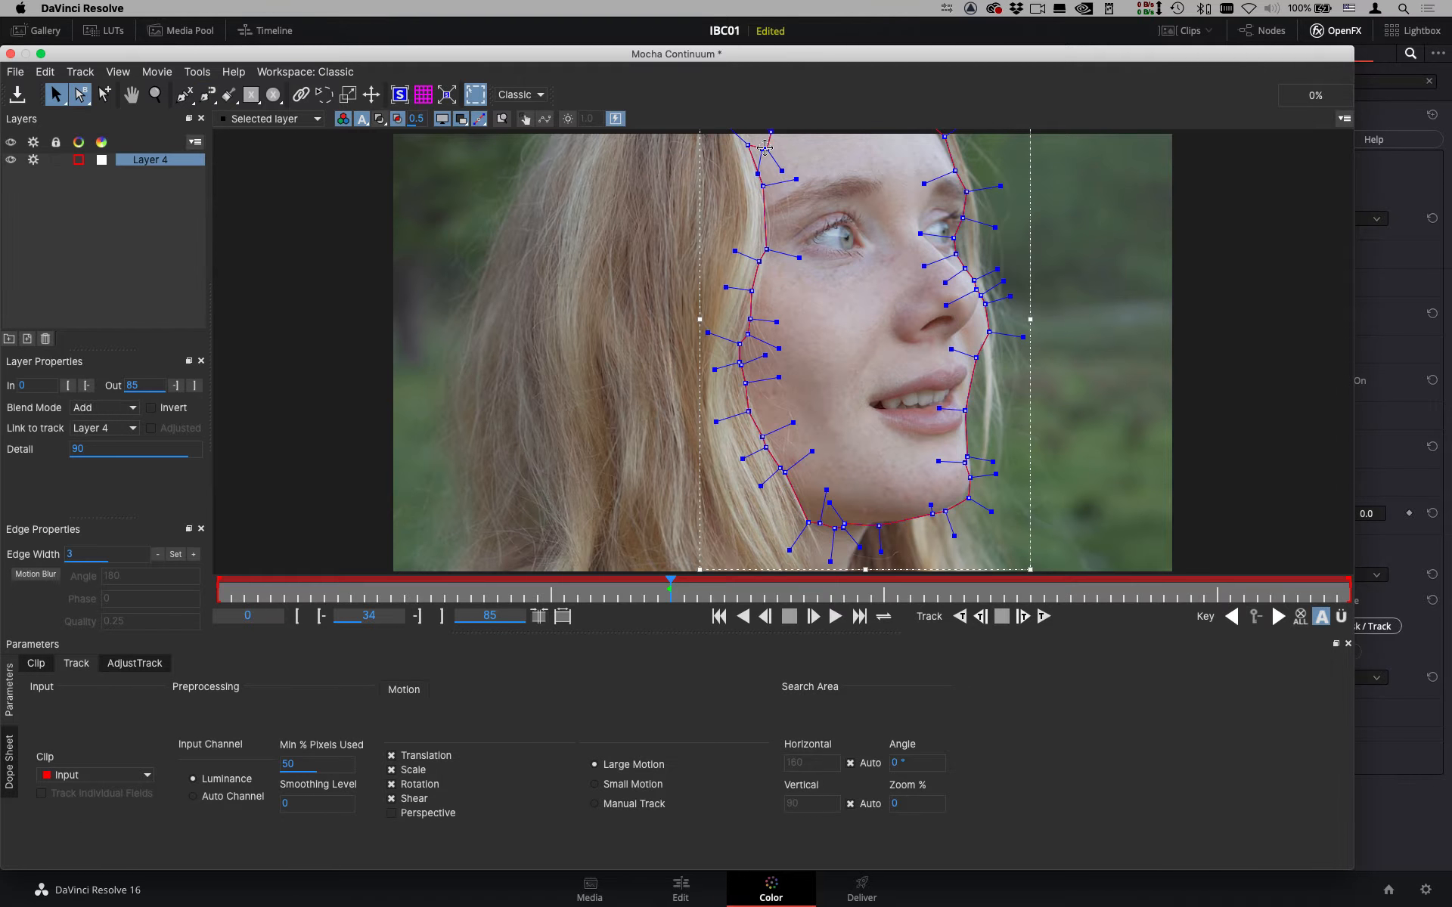
pyautogui.moveTo(767, 149); pyautogui.dragTo(747, 140)
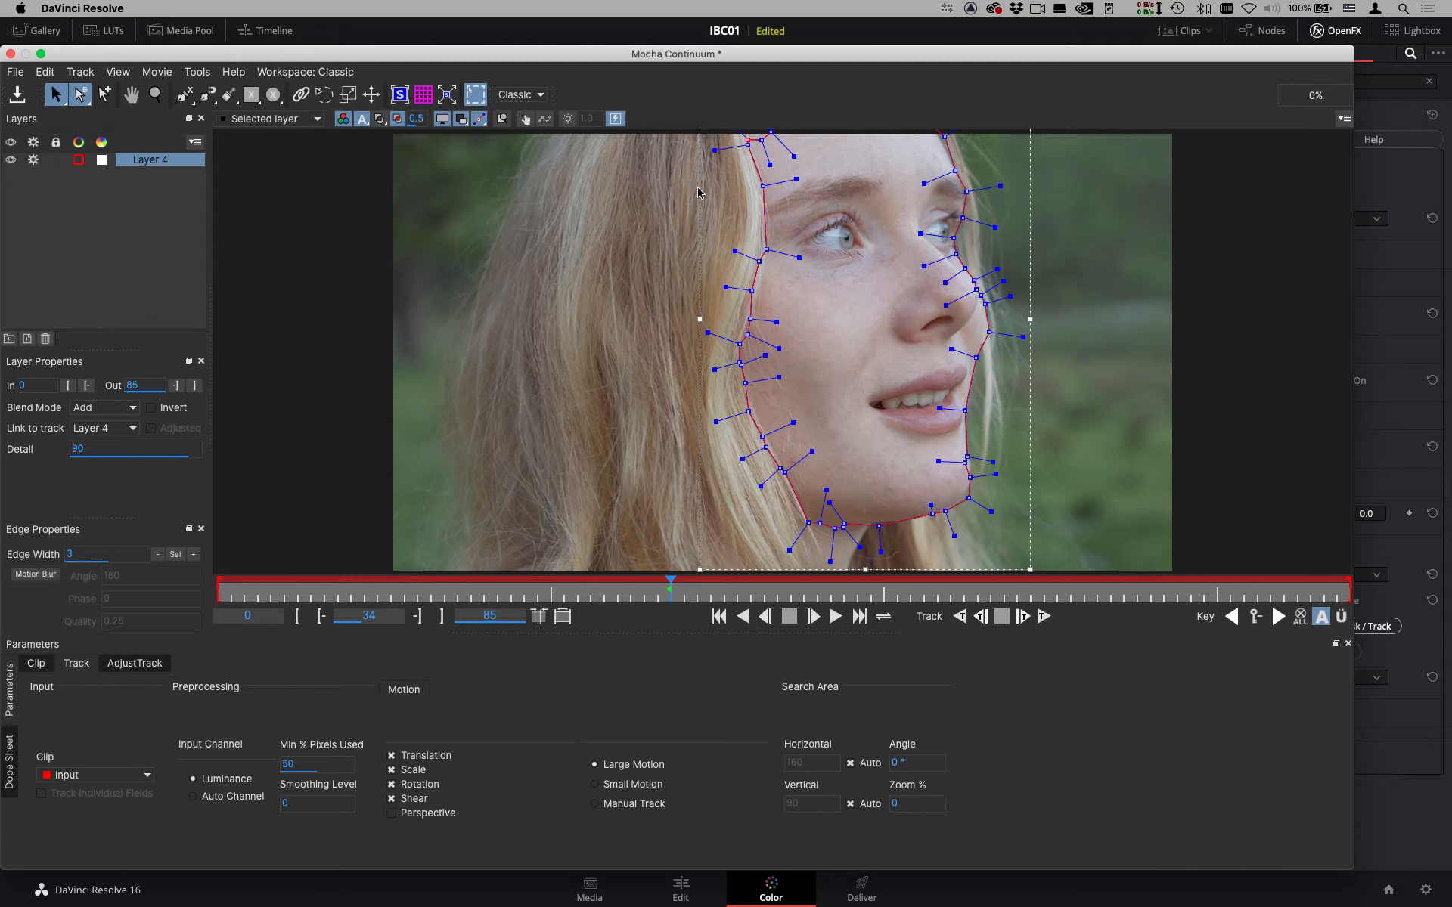
# Check the face layer's matte display, track the layer forward from frame 34, and stop the track at about frame 60.
pyautogui.click(381, 117)
pyautogui.click(381, 117)
pyautogui.click(381, 118)
pyautogui.click(382, 117)
pyautogui.click(1043, 616)
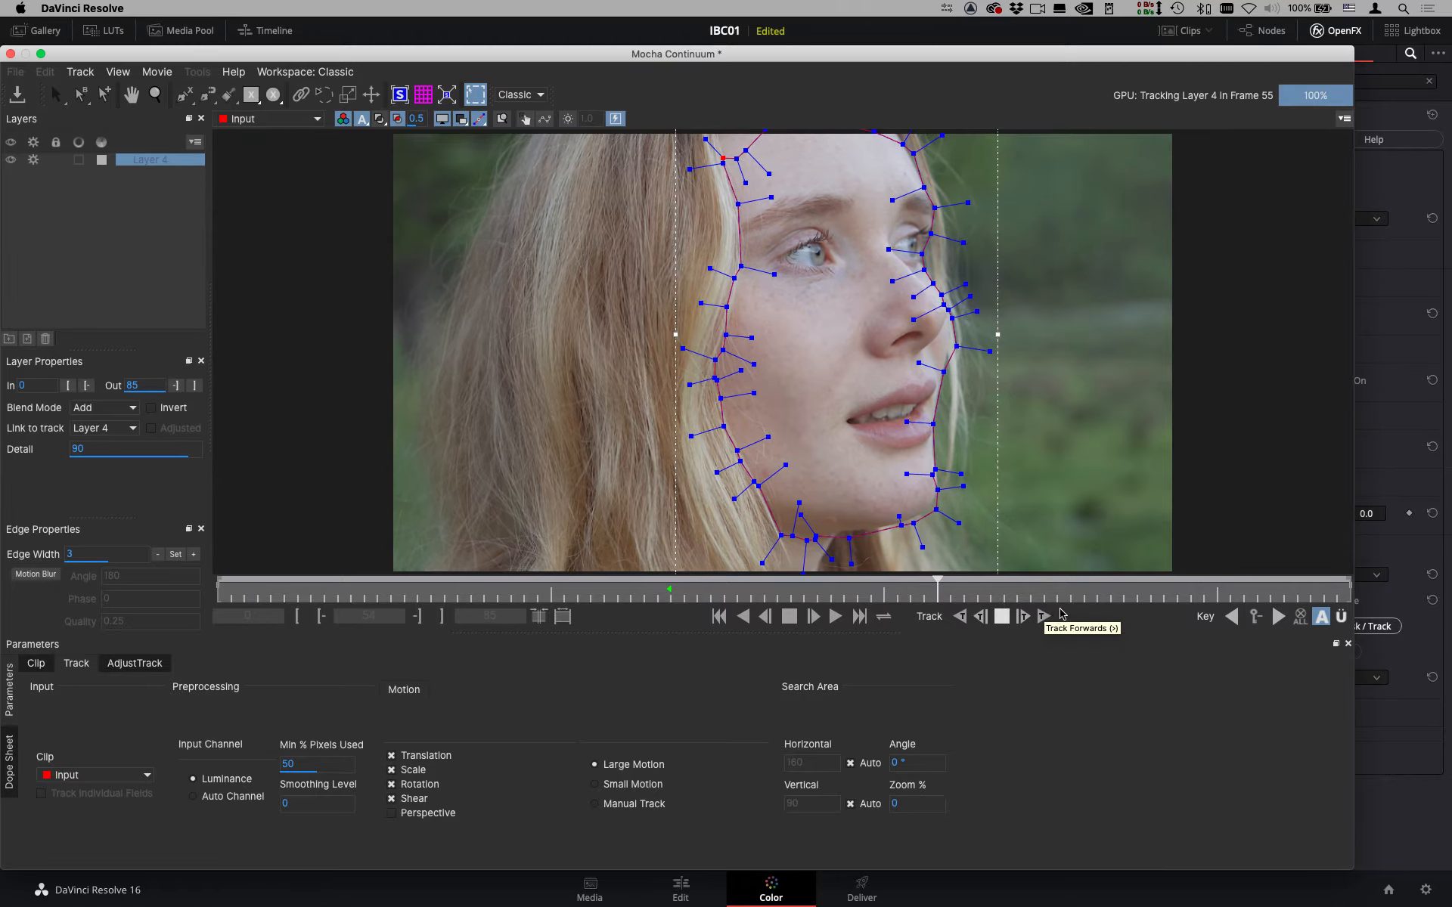
pyautogui.click(1002, 616)
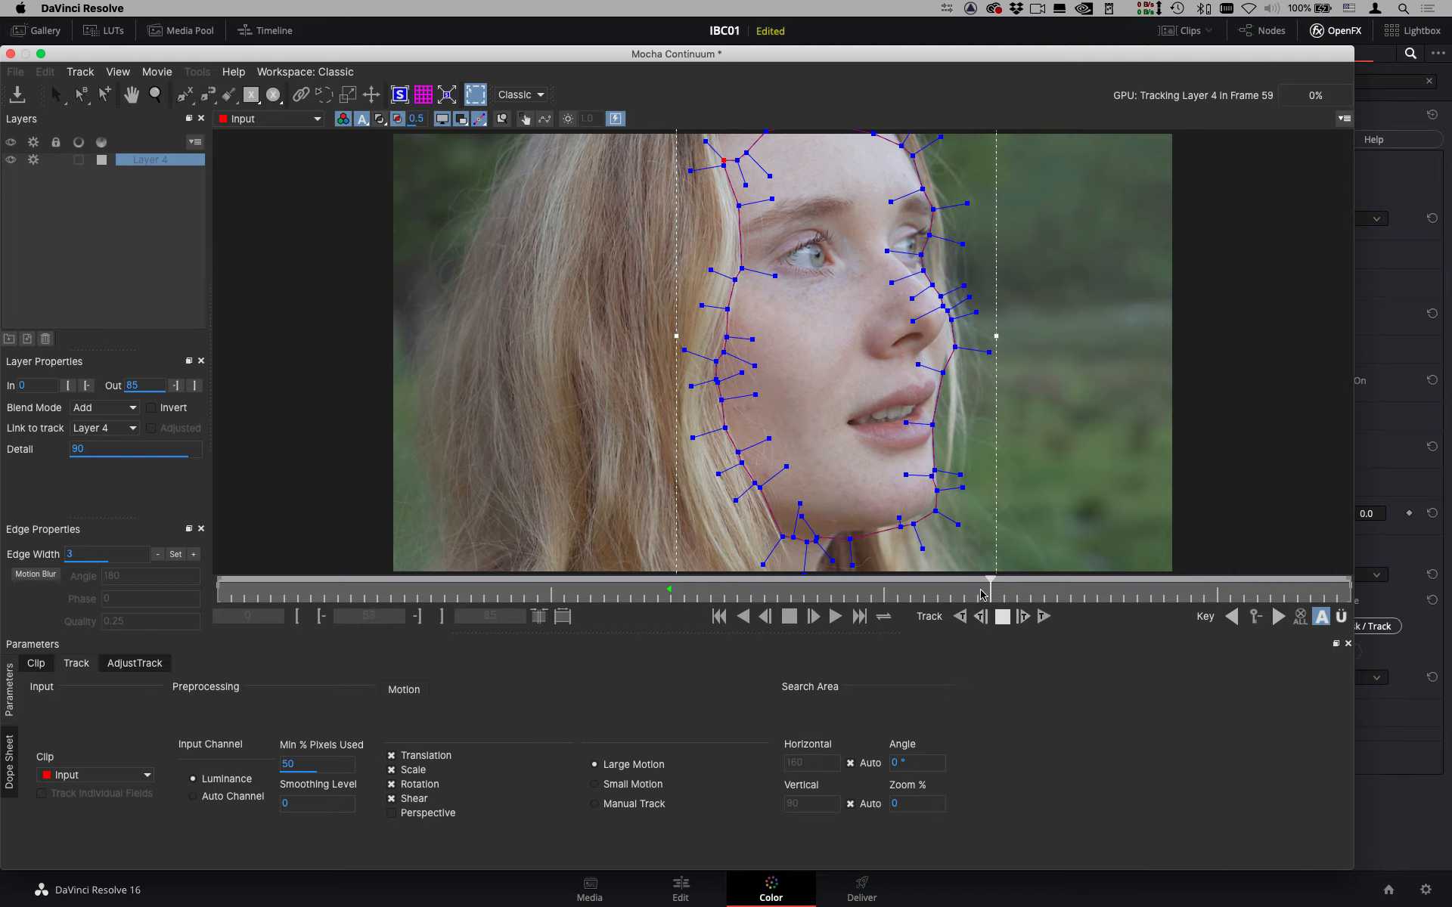
# Scrub through the tracked frames, then save the Mocha project and return to DaVinci Resolve.
pyautogui.moveTo(1014, 588); pyautogui.dragTo(768, 578)
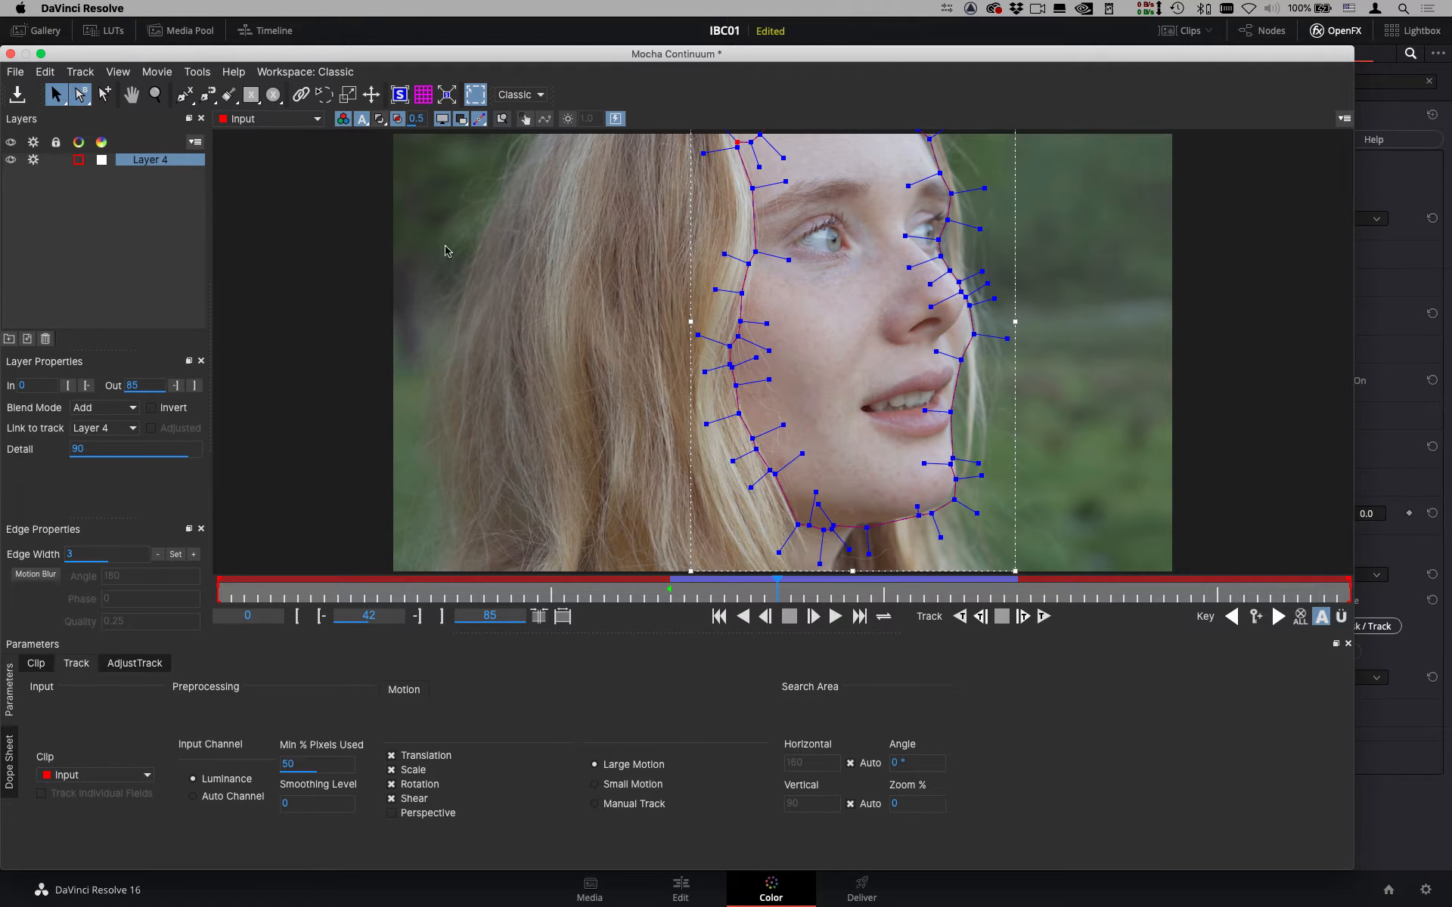
pyautogui.click(16, 93)
pyautogui.click(11, 54)
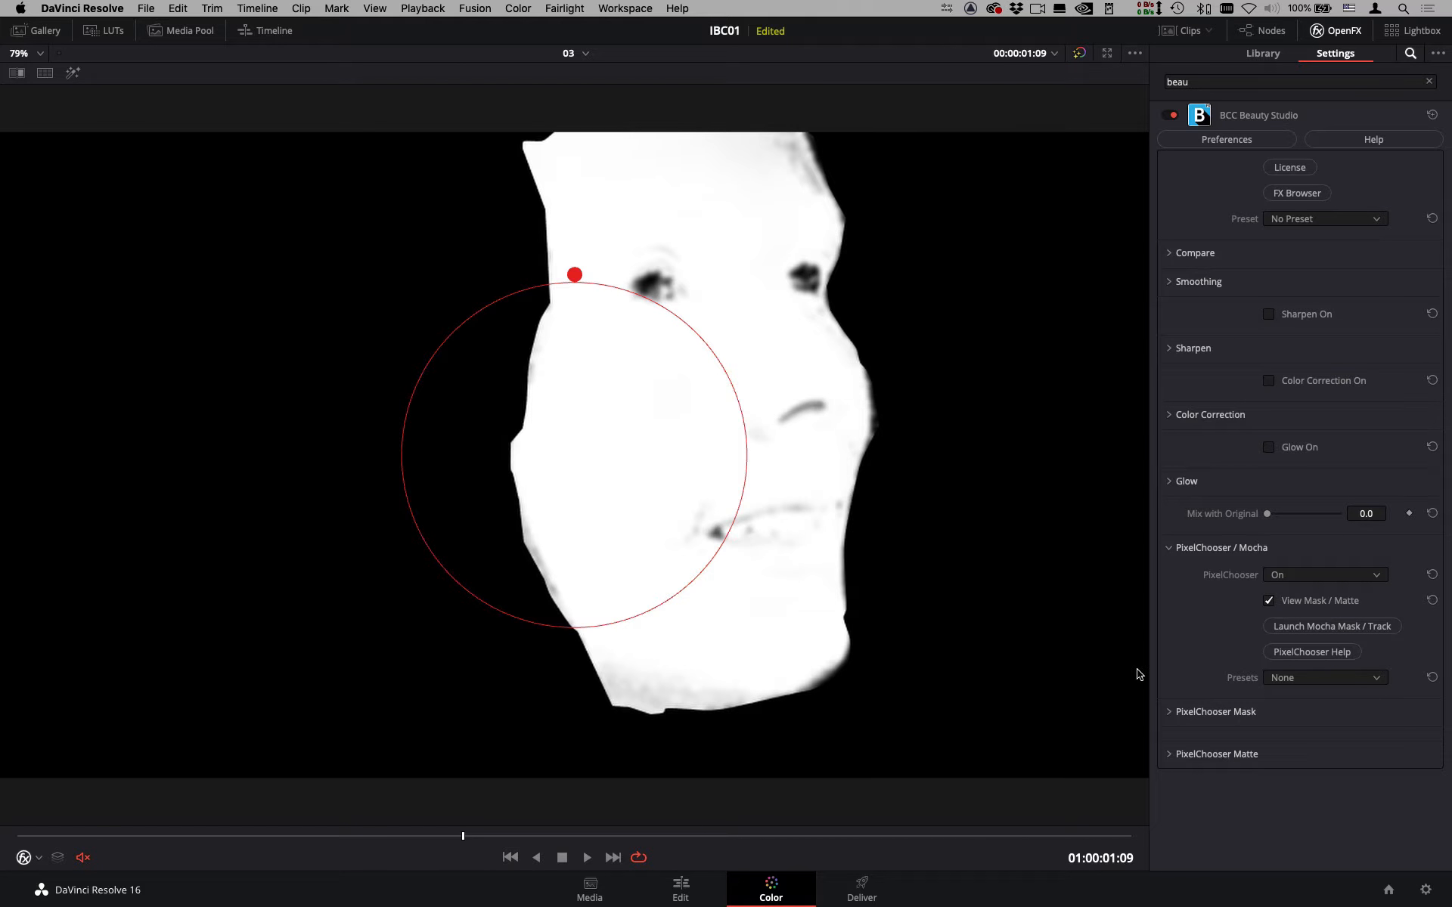
# Set the PixelChooser Mask's Feather to 126.6 with the matte displayed, and return to the normal image.
pyautogui.click(1170, 713)
pyautogui.scroll(-5, 1252, 587)
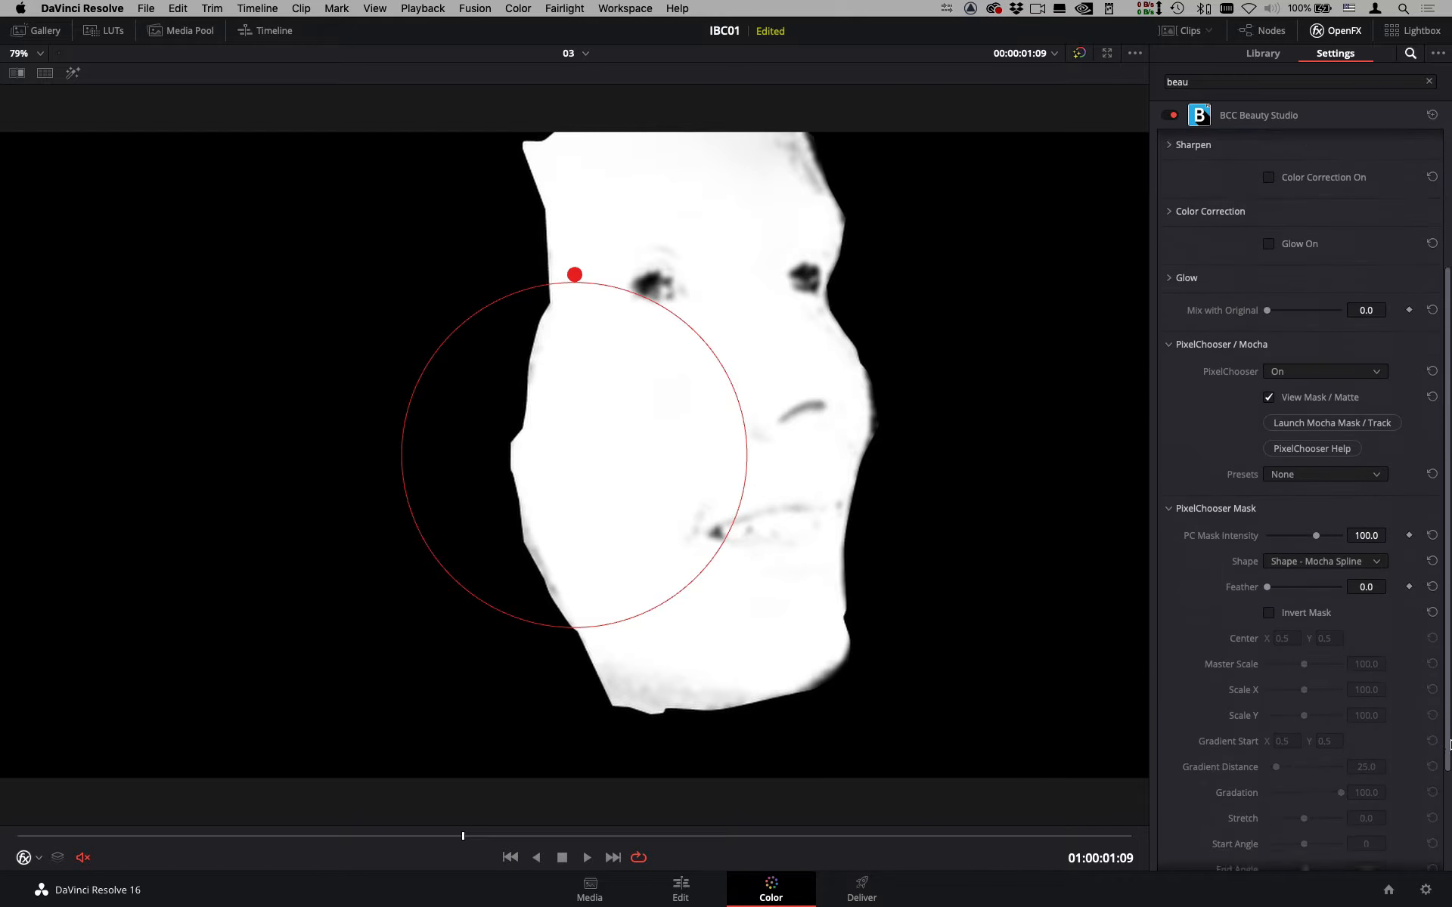
pyautogui.moveTo(1267, 597); pyautogui.dragTo(1293, 598)
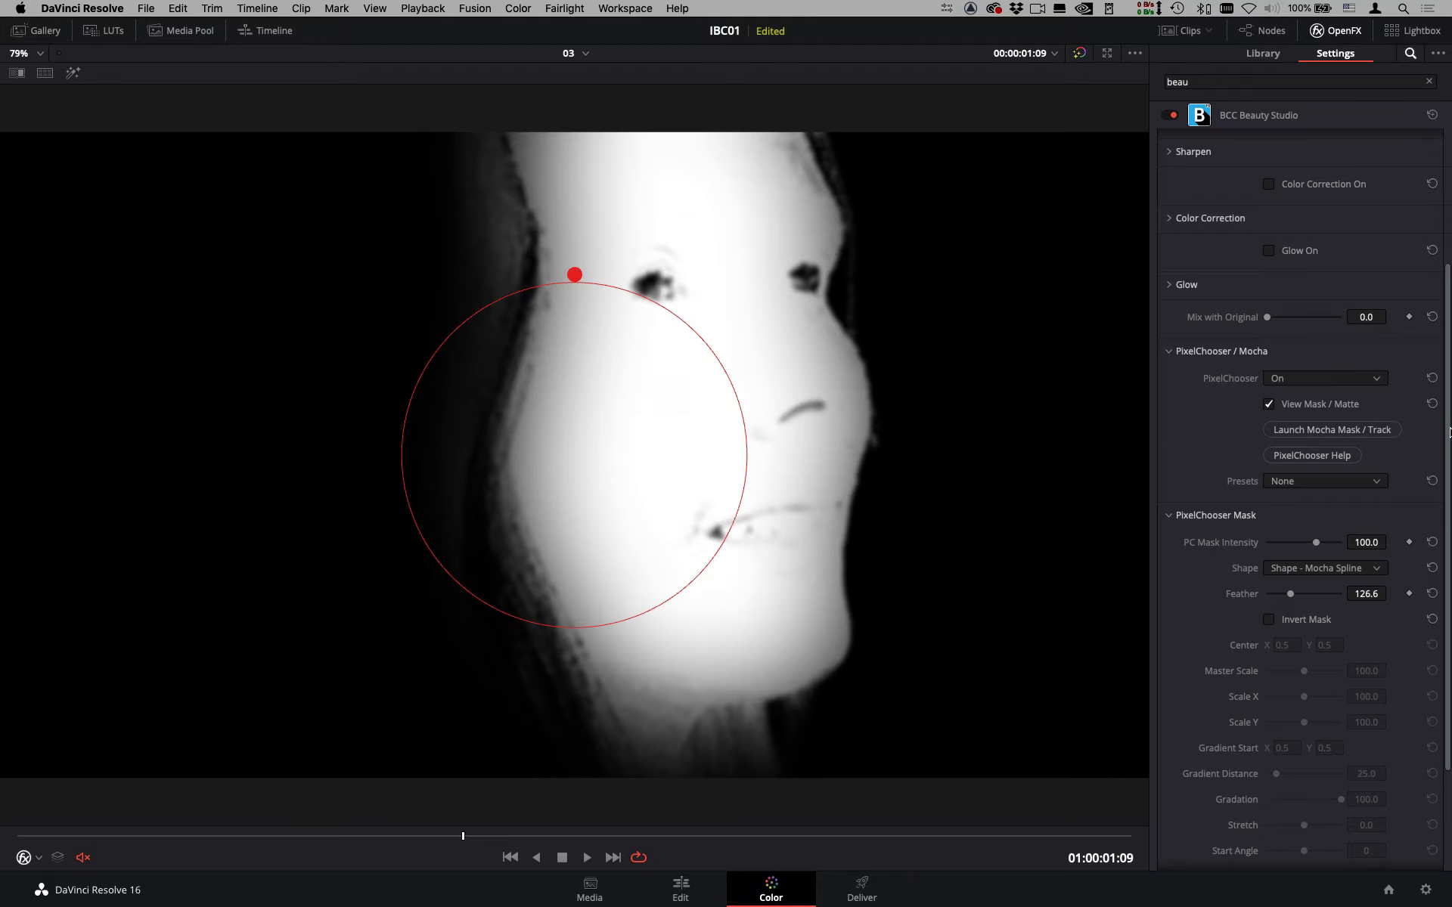
pyautogui.scroll(2, 1313, 418)
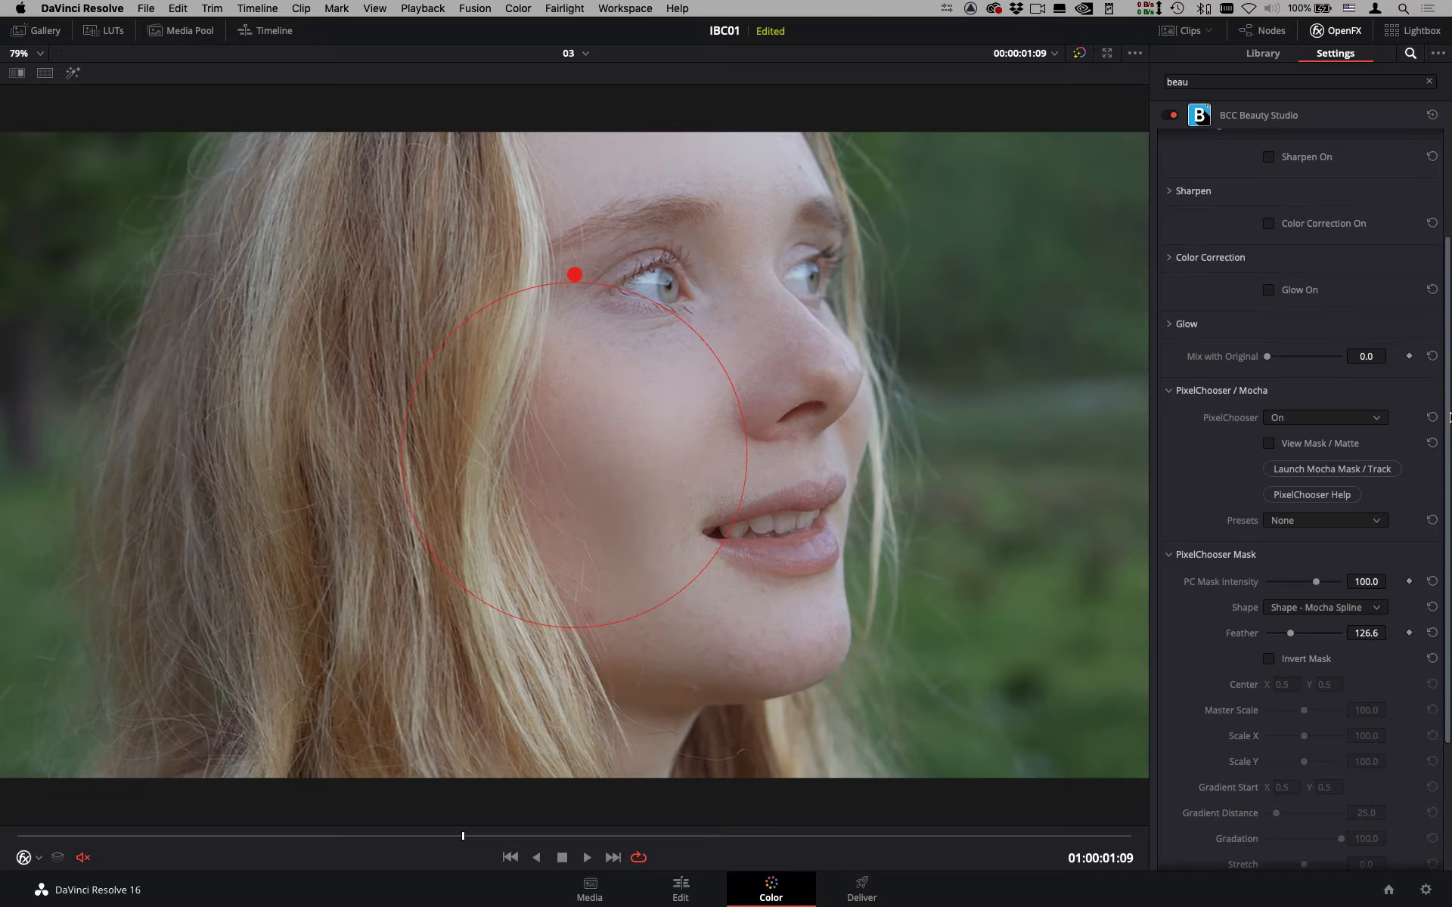
# Switch Beauty Studio off and on to compare the original and smoothed skin.
pyautogui.moveTo(1449, 416); pyautogui.dragTo(1446, 209)
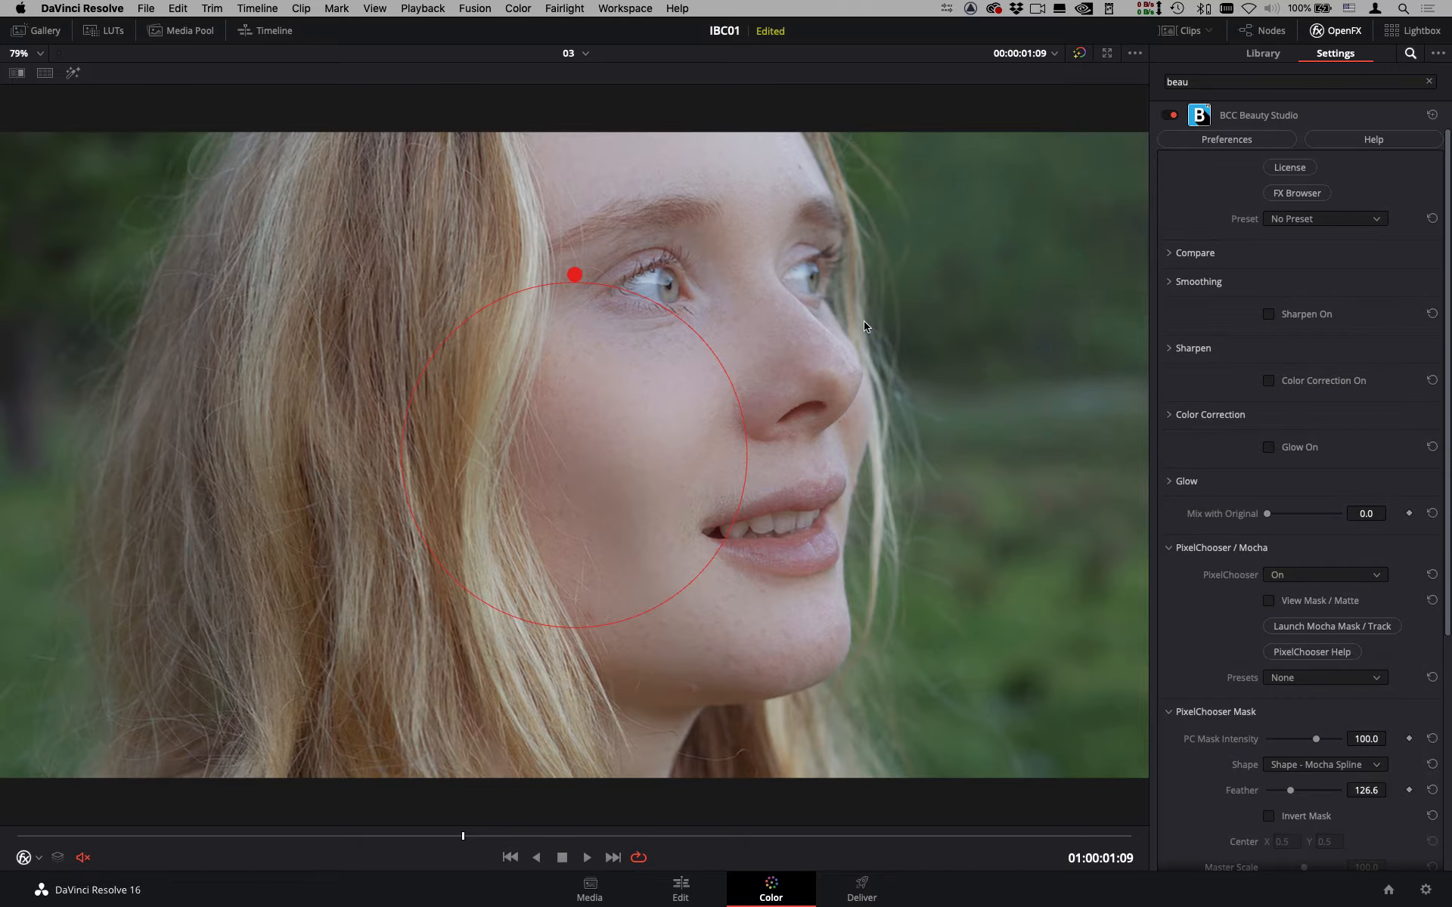
pyautogui.click(1169, 116)
pyautogui.click(1172, 116)
pyautogui.click(1168, 116)
pyautogui.click(1168, 115)
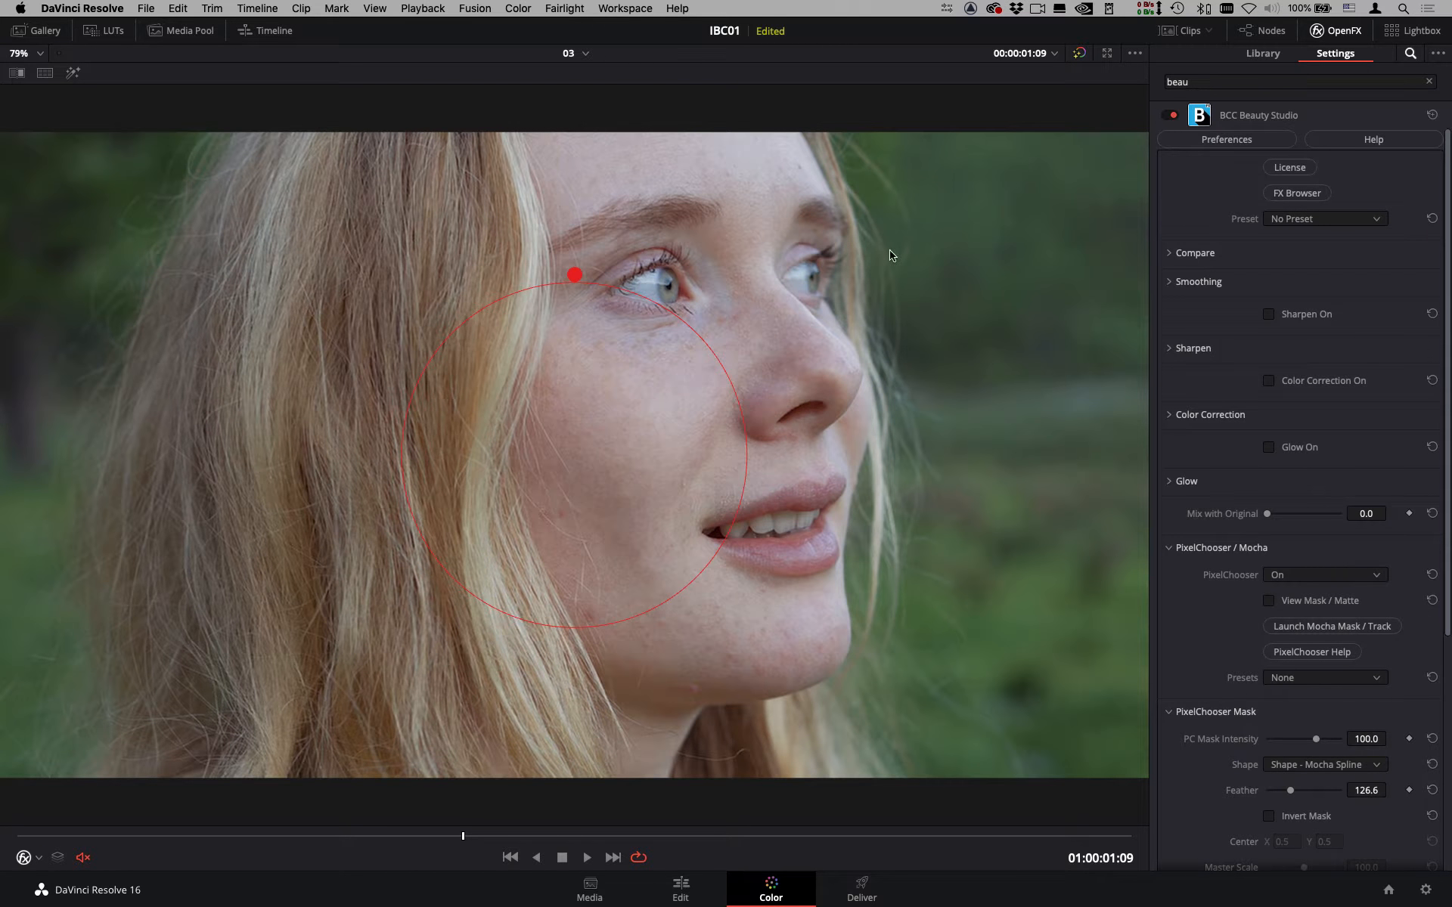
# Set Smoothing details to 42.9 smallest, 63.3 small, 83.7 medium and 71.4 large, with Master Amount at 100.
pyautogui.click(1168, 284)
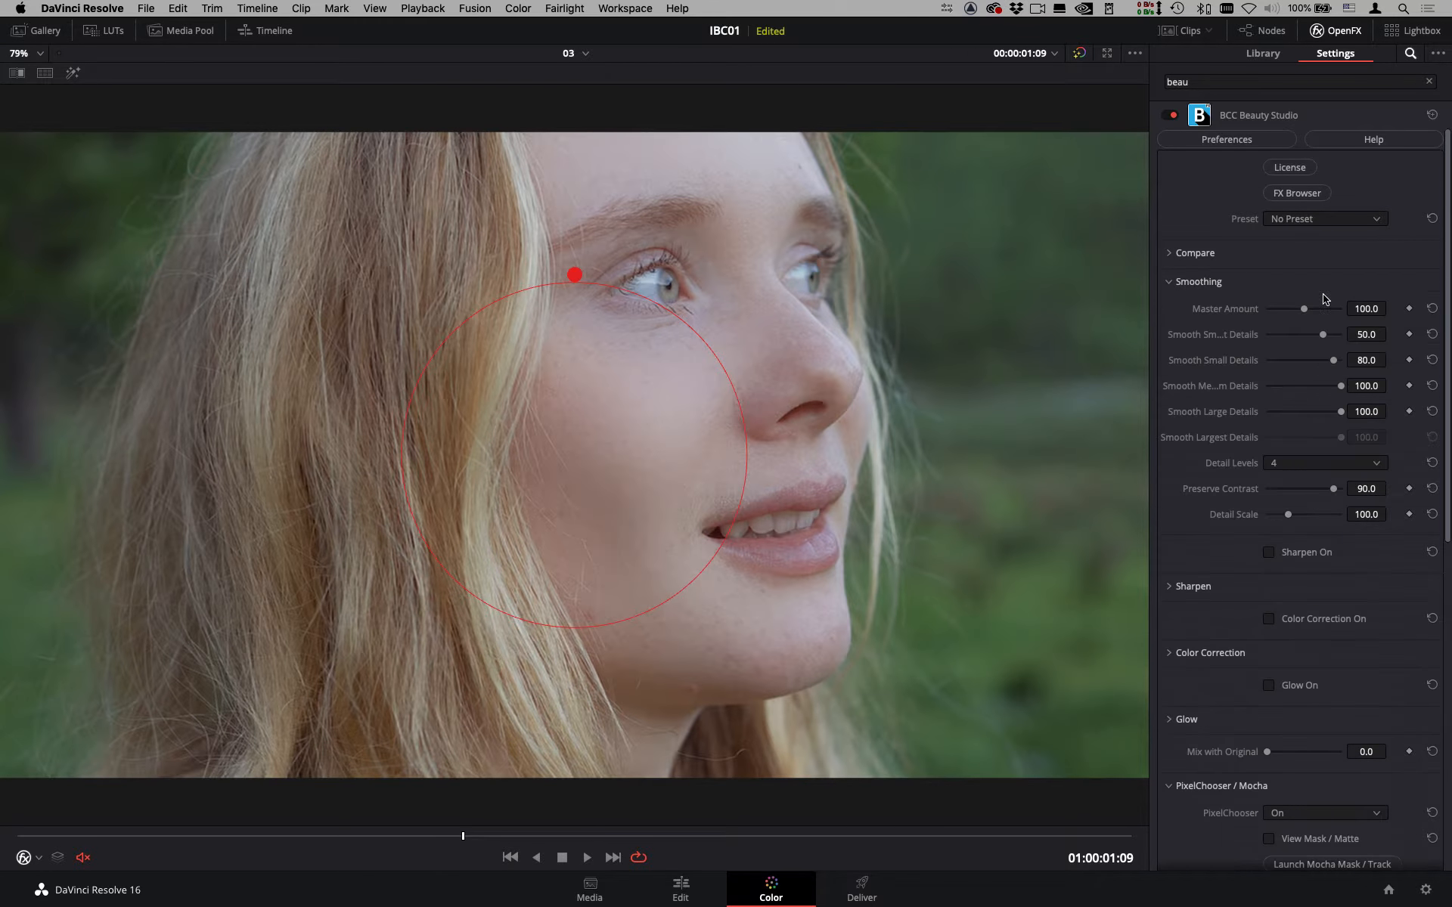
pyautogui.moveTo(1304, 312); pyautogui.dragTo(1276, 338)
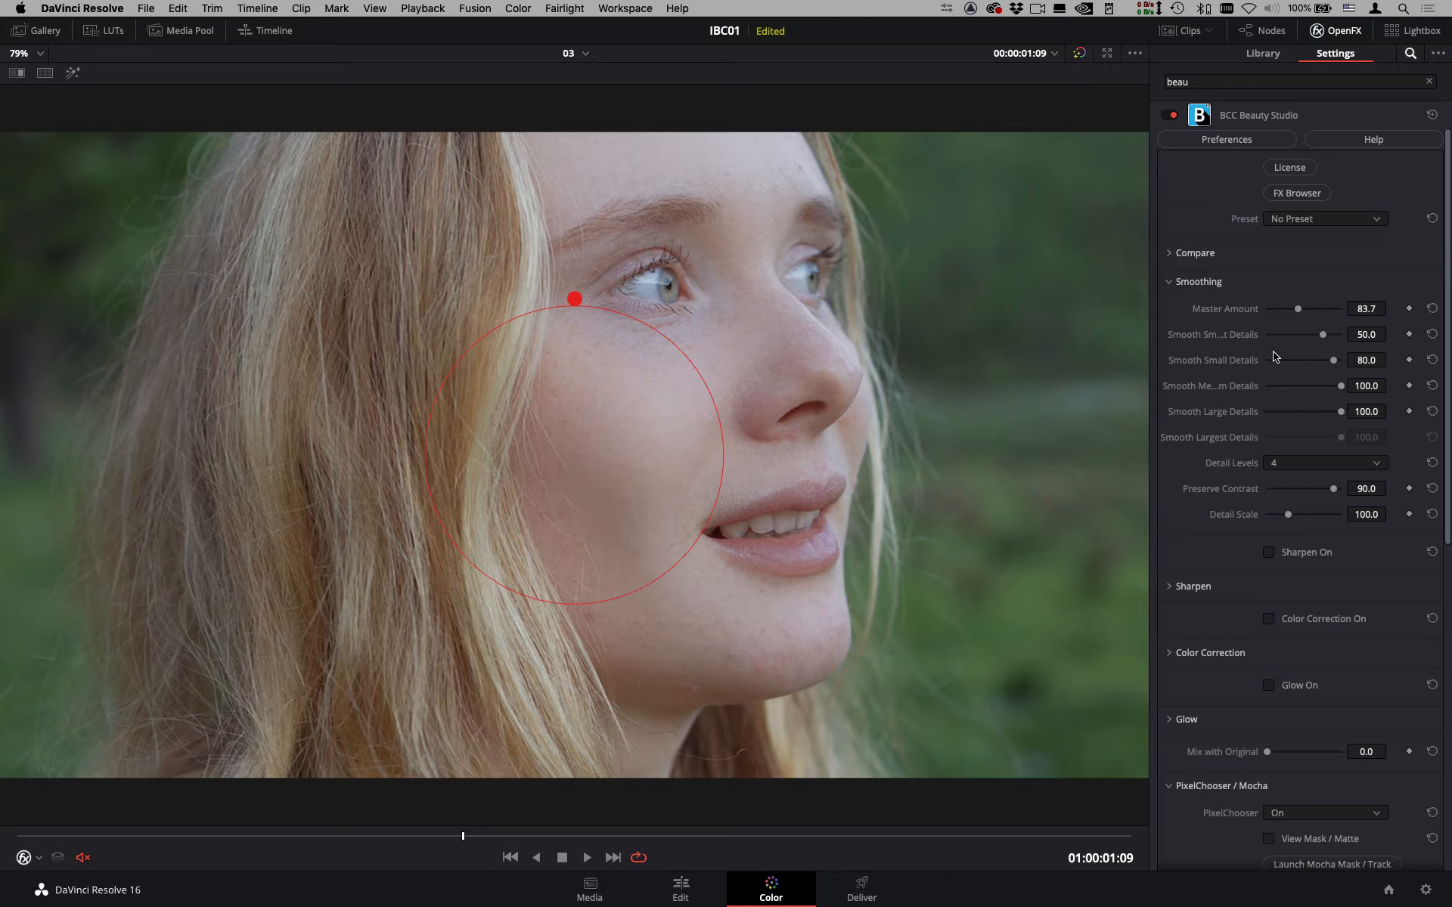
pyautogui.moveTo(1323, 338); pyautogui.dragTo(1331, 411)
pyautogui.moveTo(1298, 310); pyautogui.dragTo(1305, 310)
# Raise the smoothing Master Amount to 106.1 and compare the face with Beauty Studio off and on.
pyautogui.click(1170, 117)
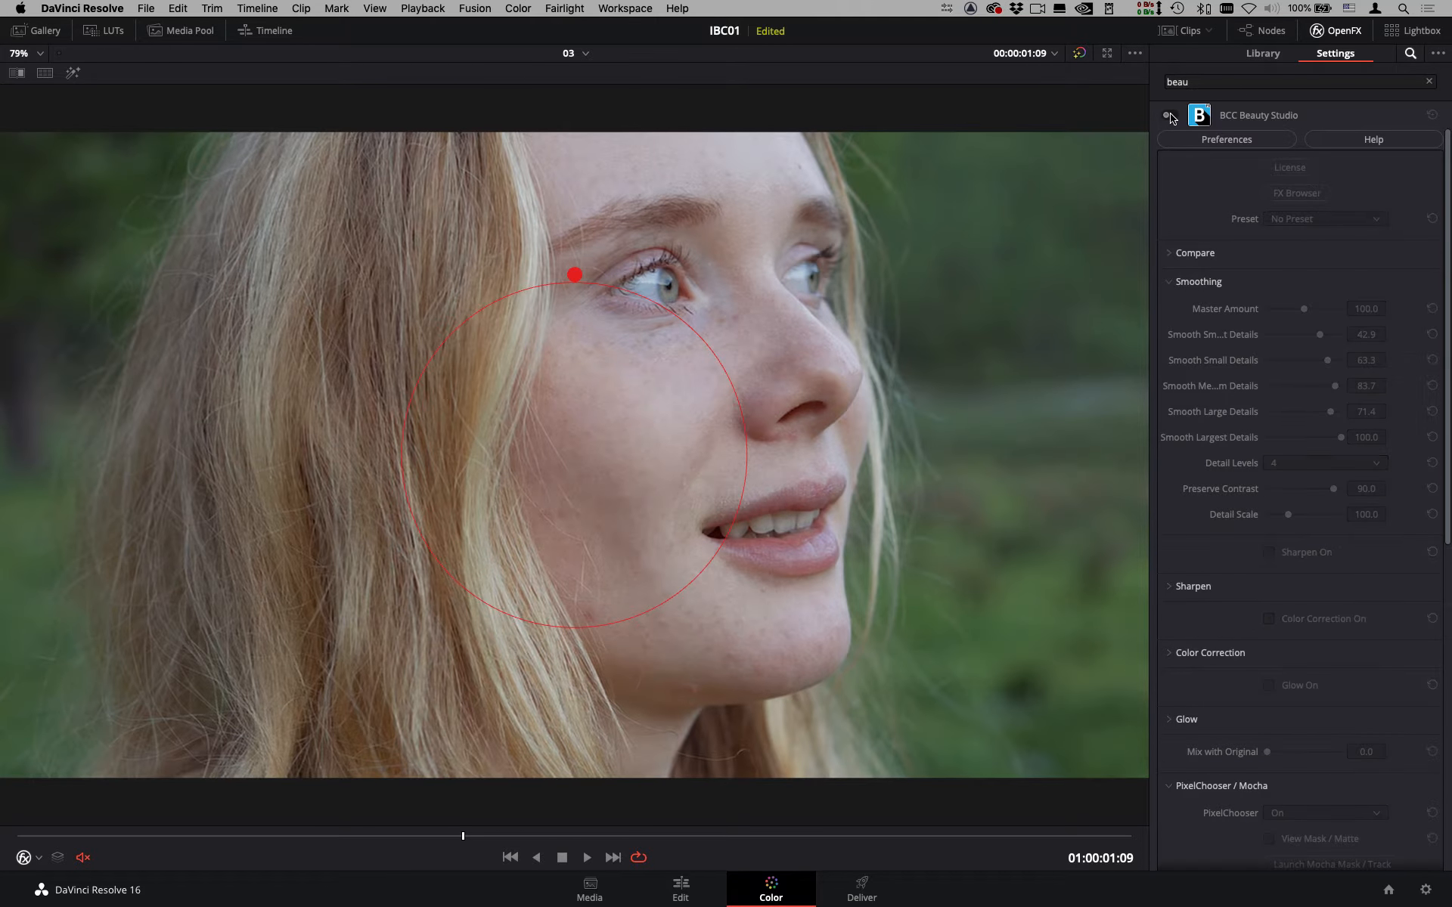
pyautogui.click(1174, 115)
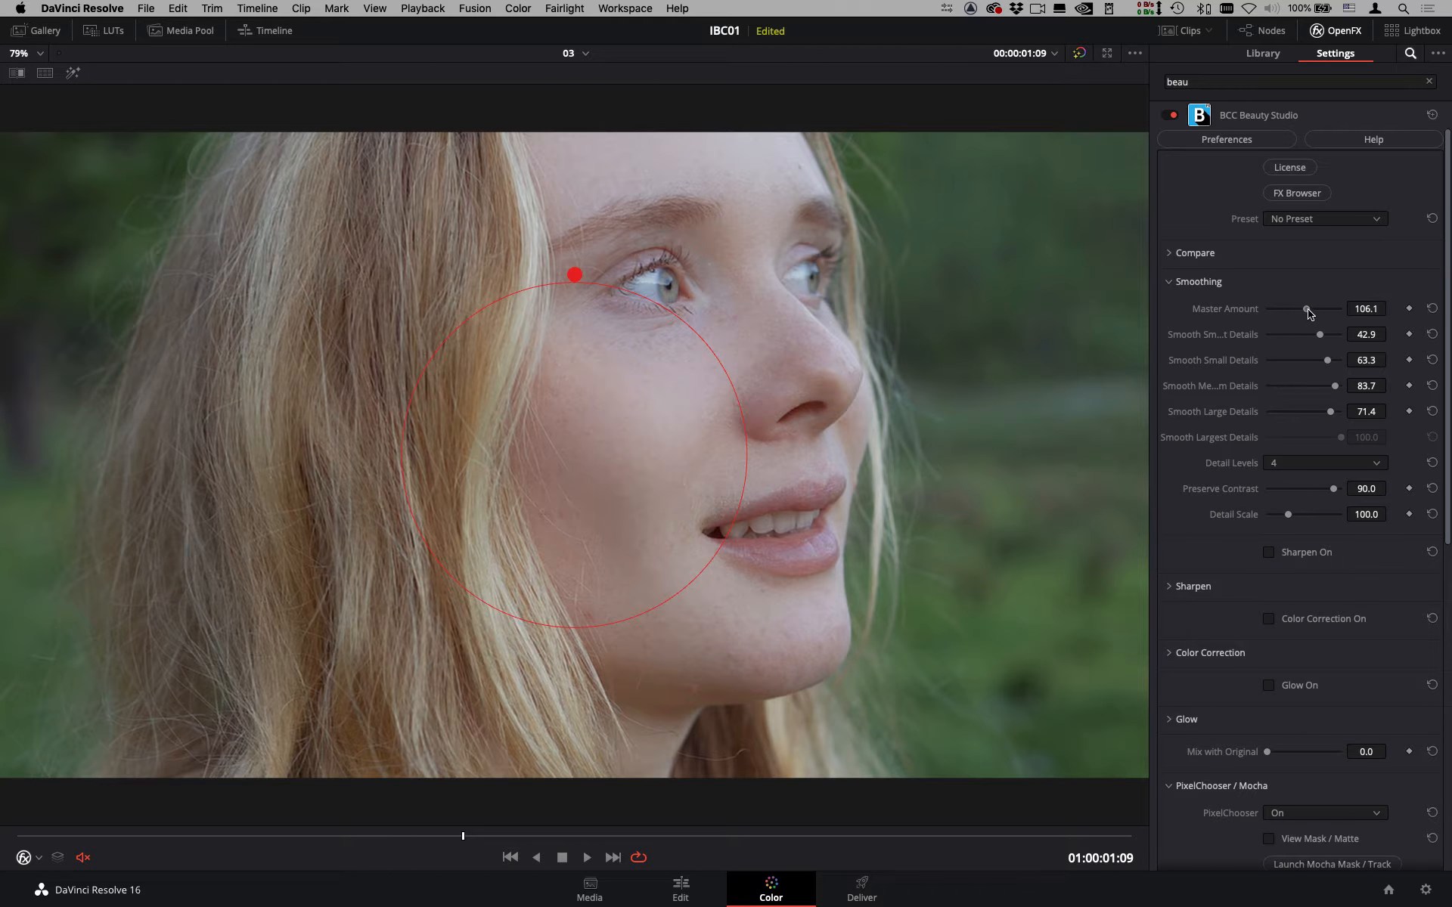
pyautogui.moveTo(1308, 313); pyautogui.dragTo(1307, 313)
pyautogui.click(1170, 117)
pyautogui.click(1172, 117)
# Open timeline 04, go to 01:00:00:19 on the Color page, and leave the enlarged viewer so the node graph shows.
pyautogui.click(682, 891)
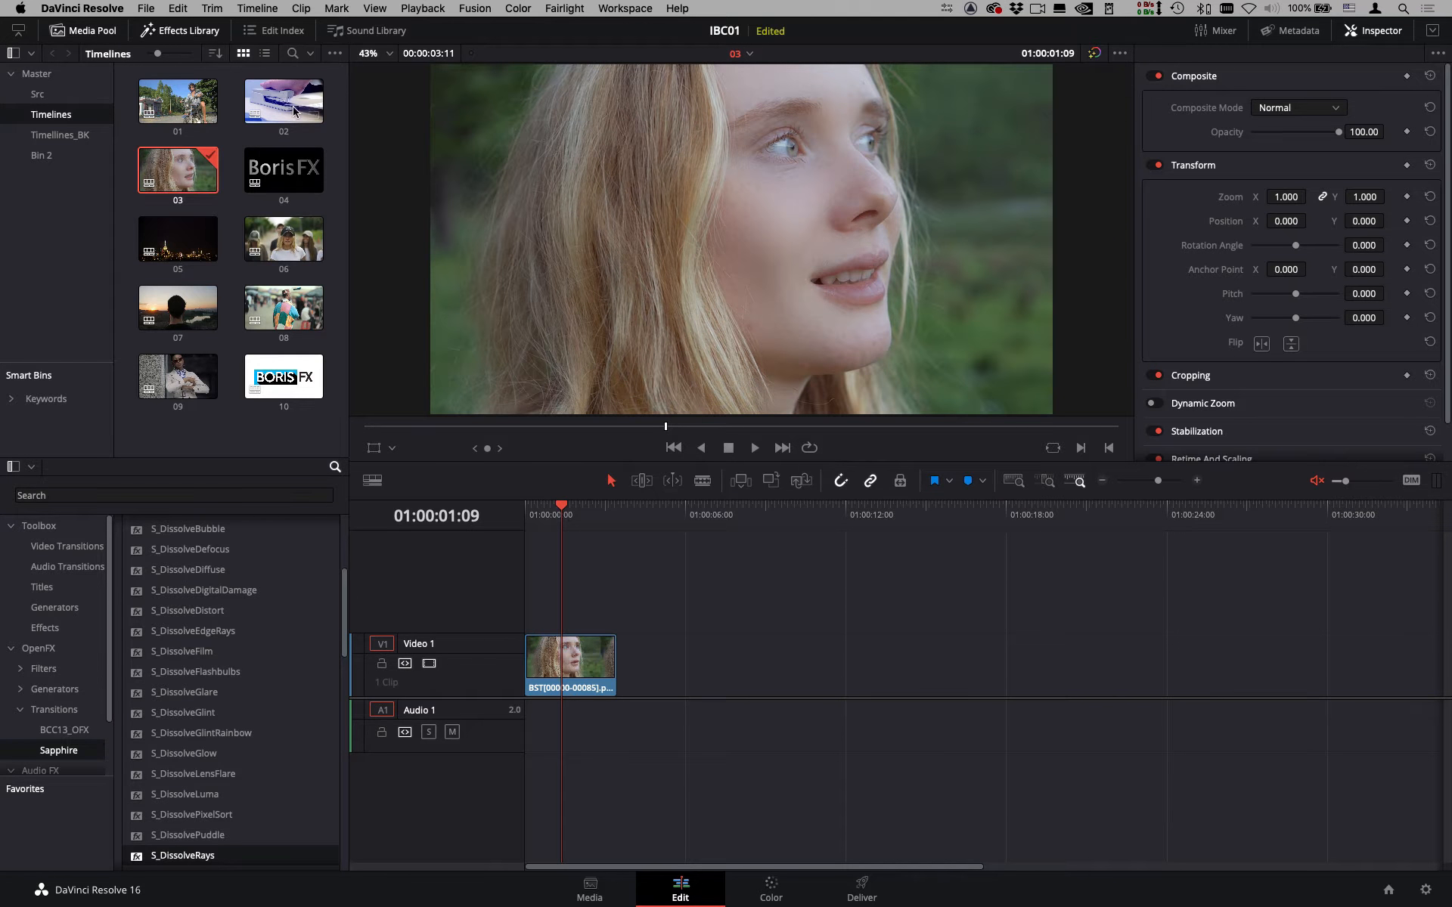
pyautogui.doubleClick(287, 172)
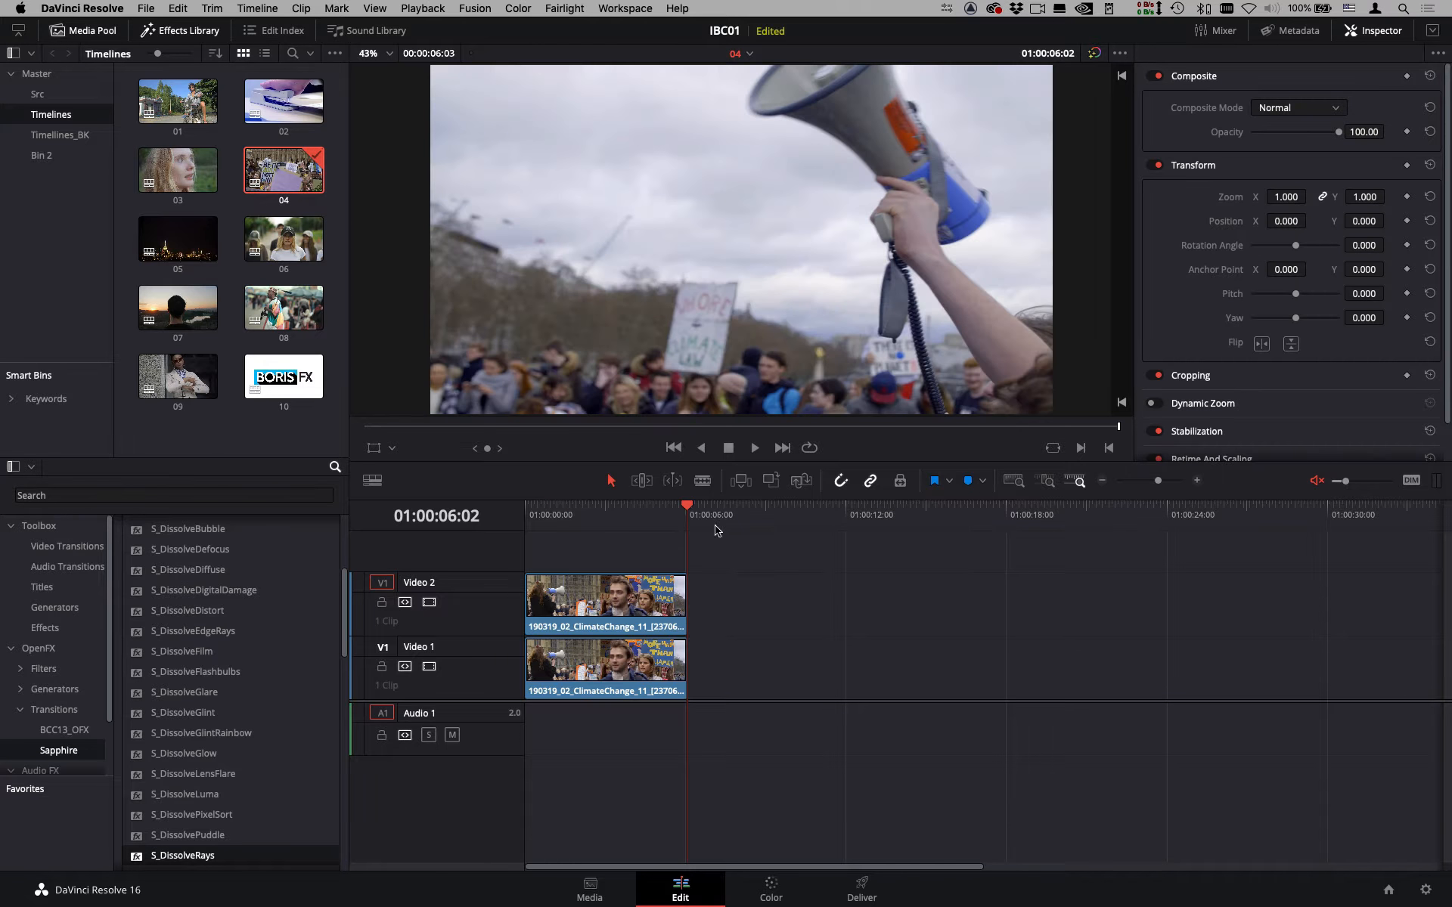
pyautogui.click(771, 886)
pyautogui.moveTo(84, 837); pyautogui.dragTo(152, 794)
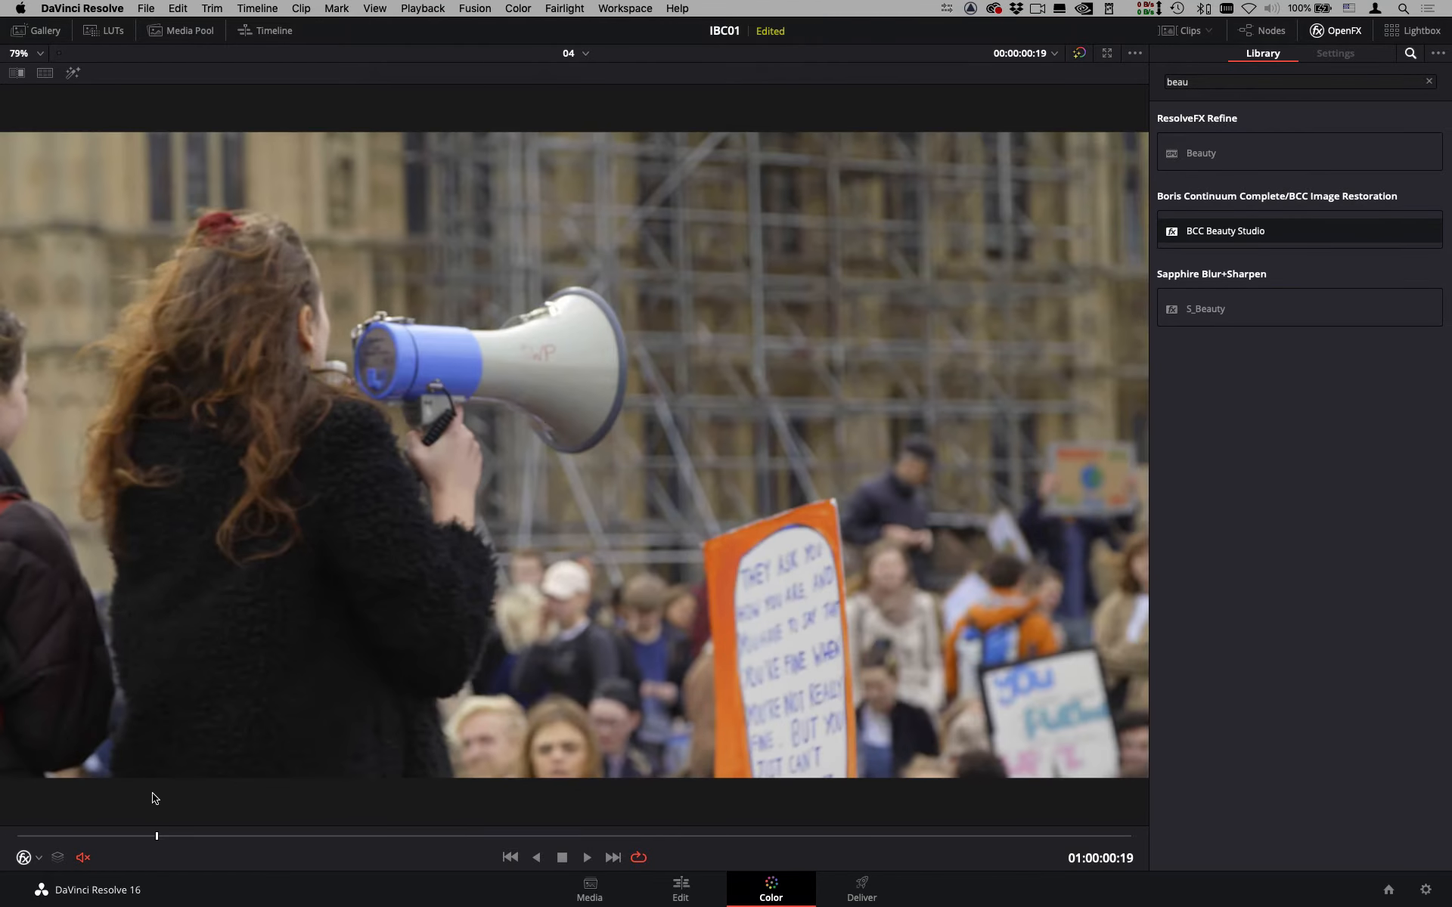
pyautogui.hotkey('alt', 'f')
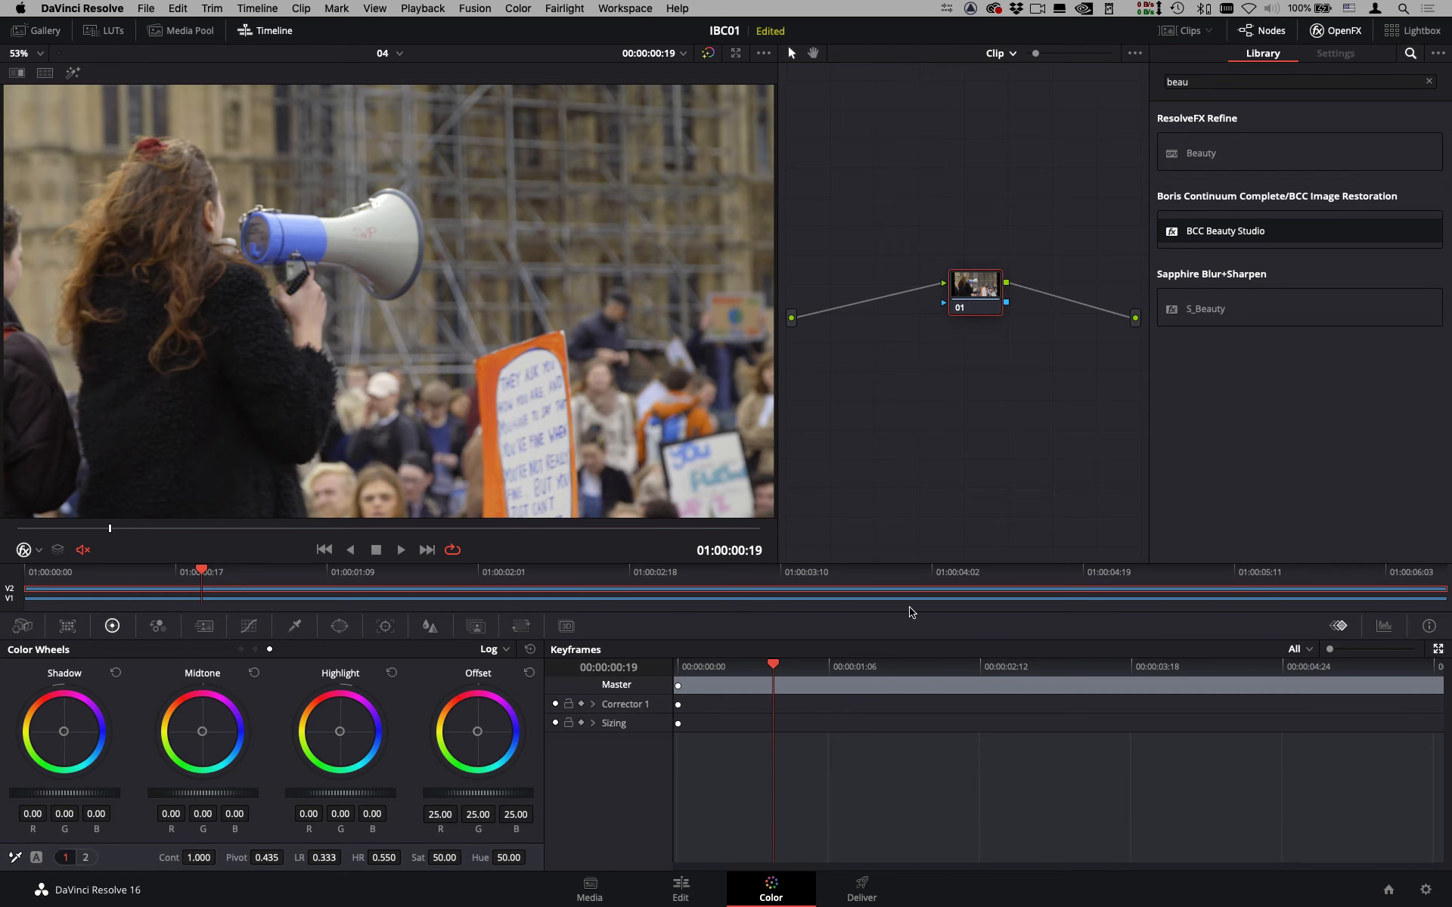
# Search the OpenFX library for "grung" and apply BCC Grunge to node 01.
pyautogui.doubleClick(1213, 81)
pyautogui.write('grung')
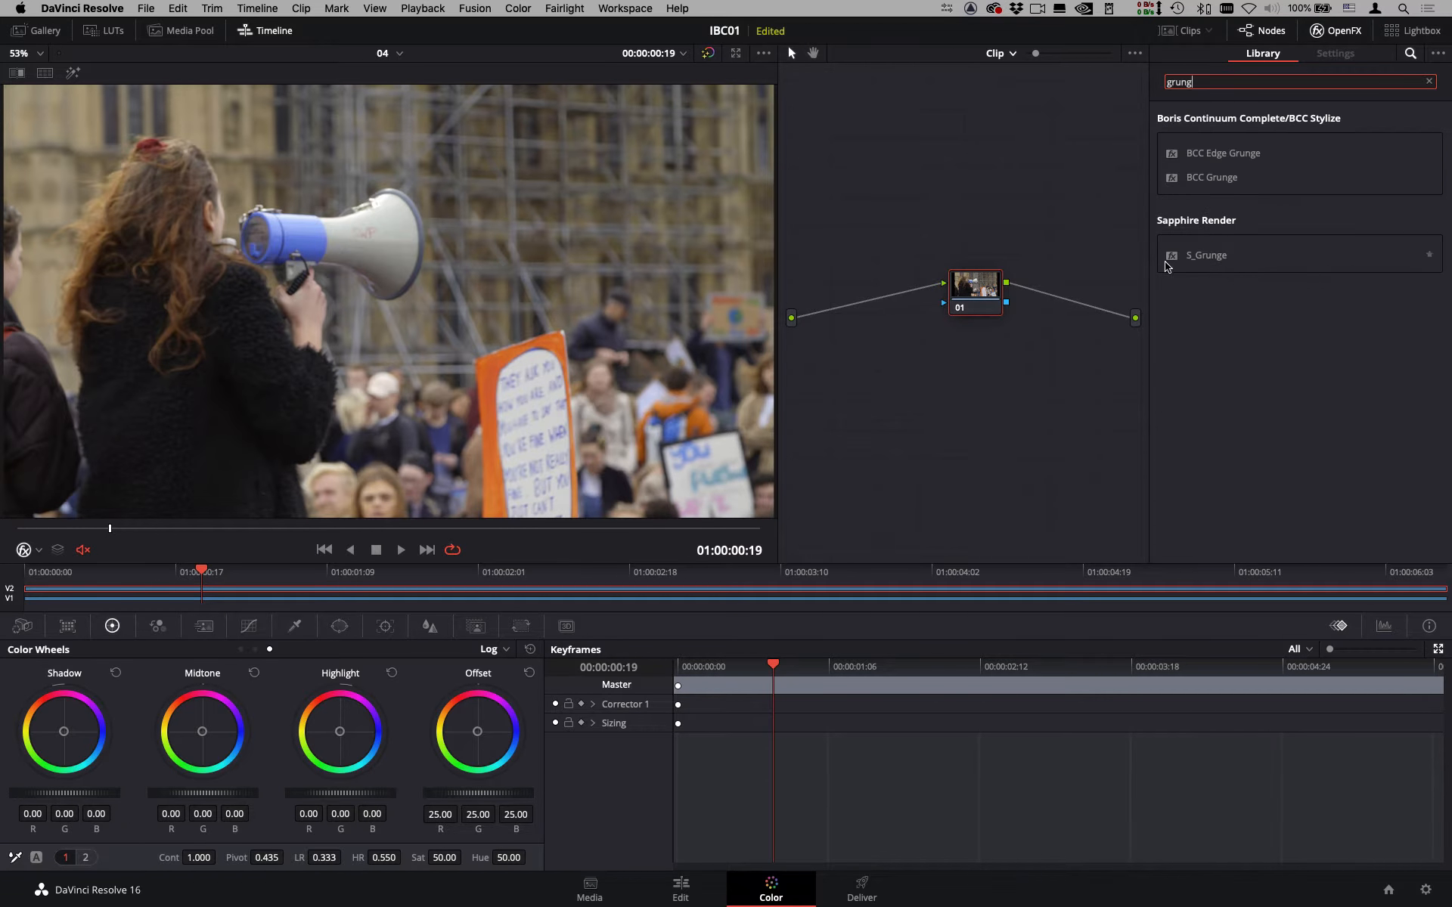
pyautogui.moveTo(1220, 181); pyautogui.dragTo(998, 280)
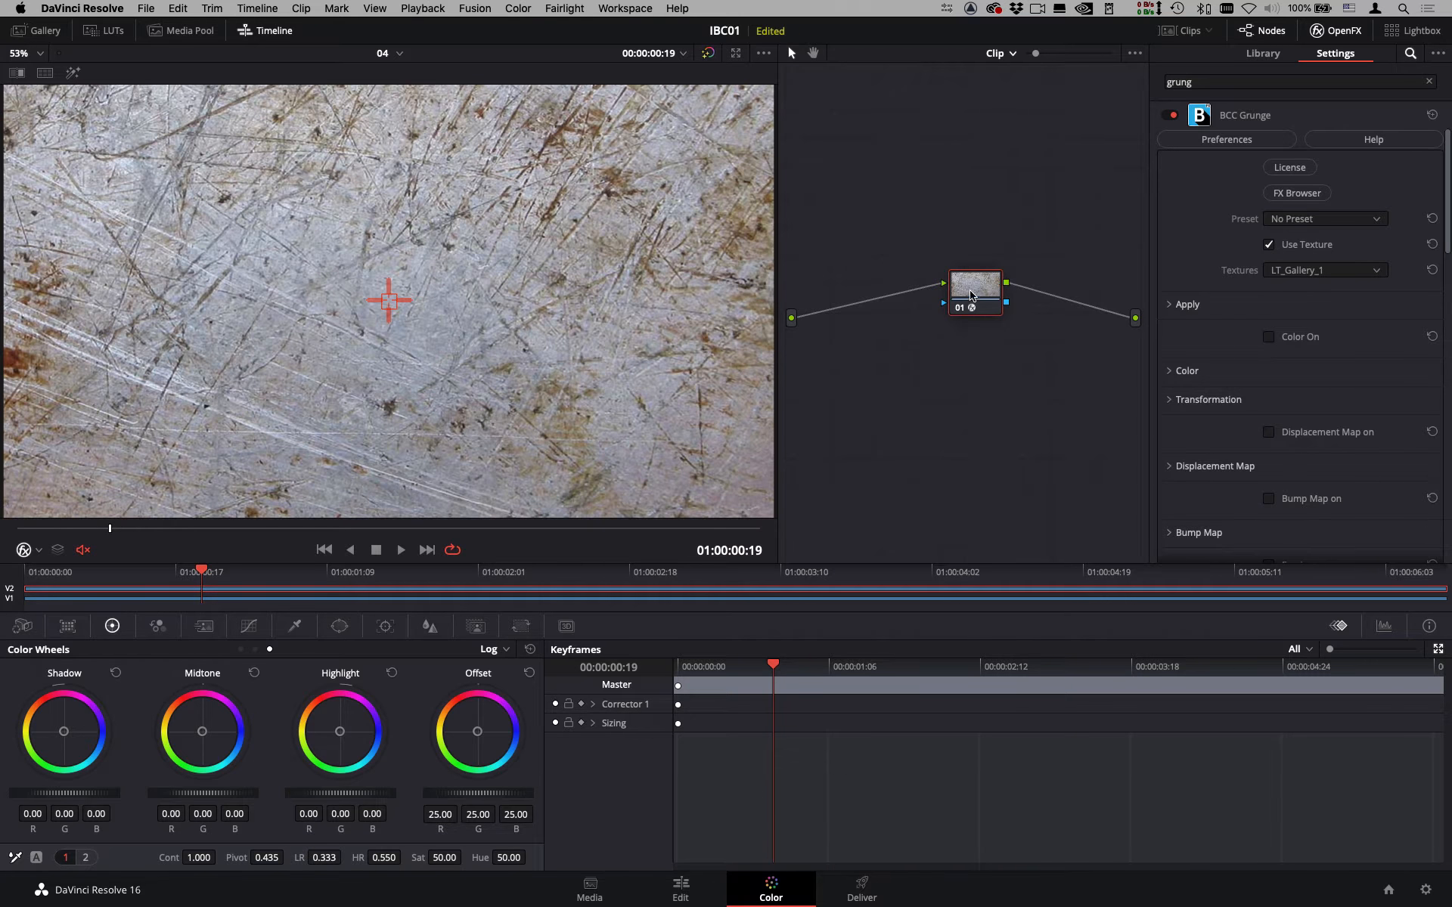
# Open the BCC Grunge FX Browser and preview PainterlyGrunge, PittedAndEroded, FuzzyAndPitted, HeavyRust and SubtleGrunge, scrubbing the clip under SubtleGrunge.
pyautogui.click(1317, 192)
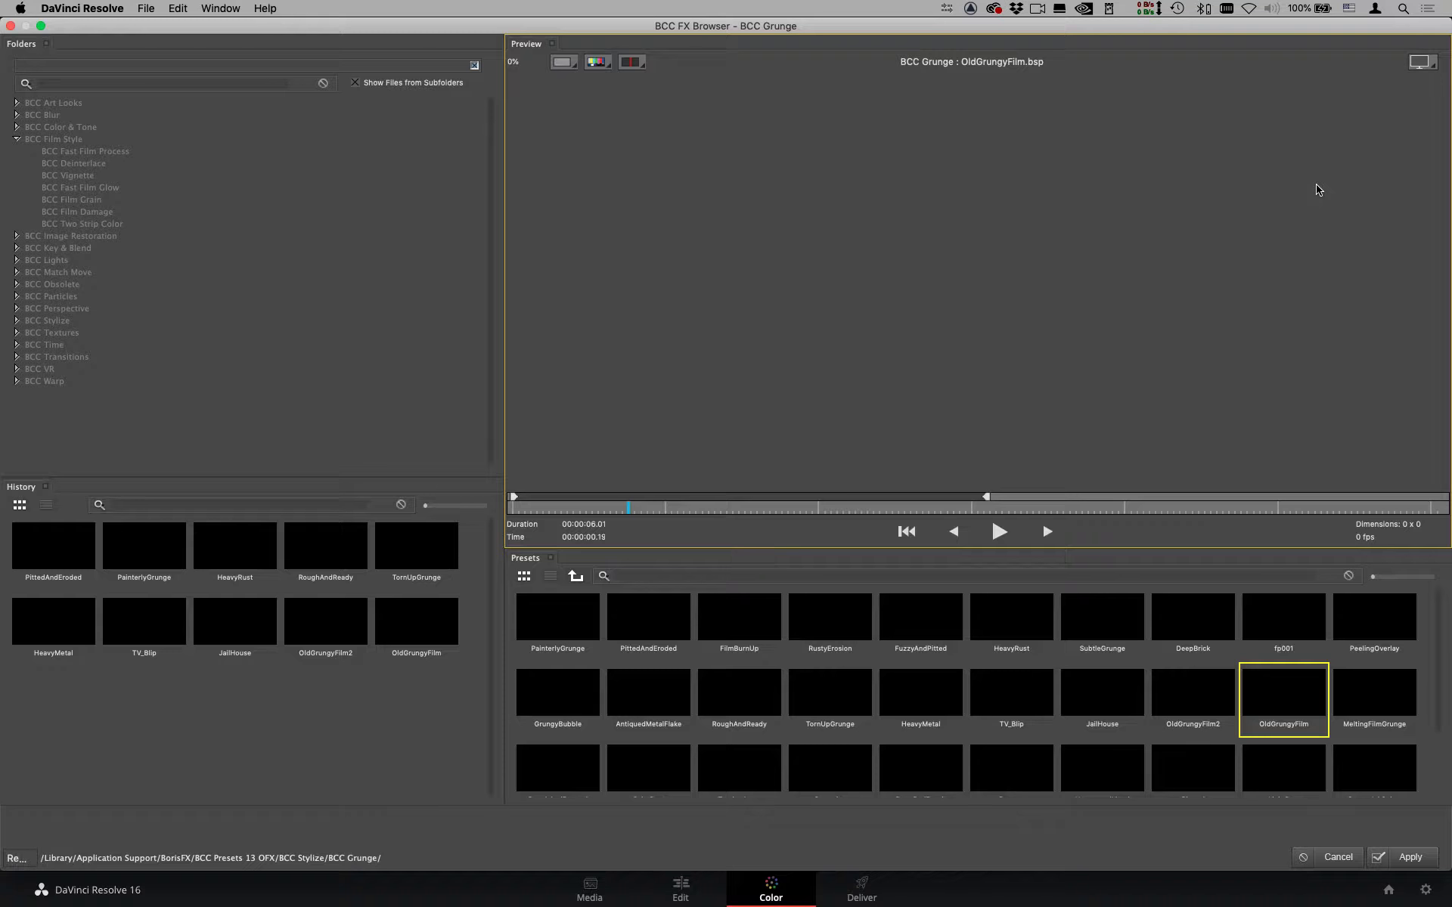
pyautogui.click(545, 632)
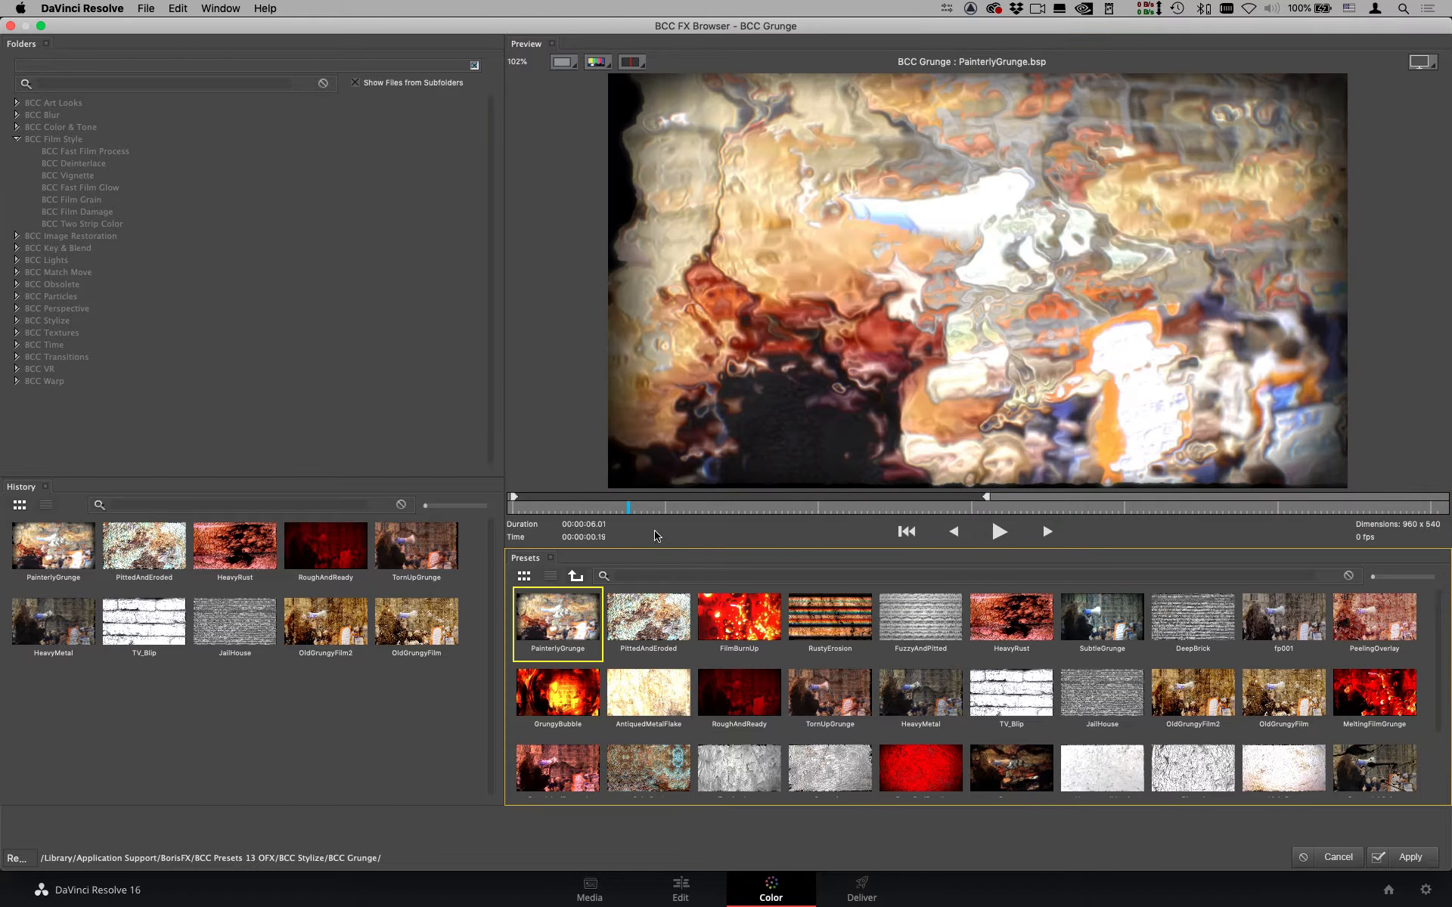
pyautogui.click(669, 620)
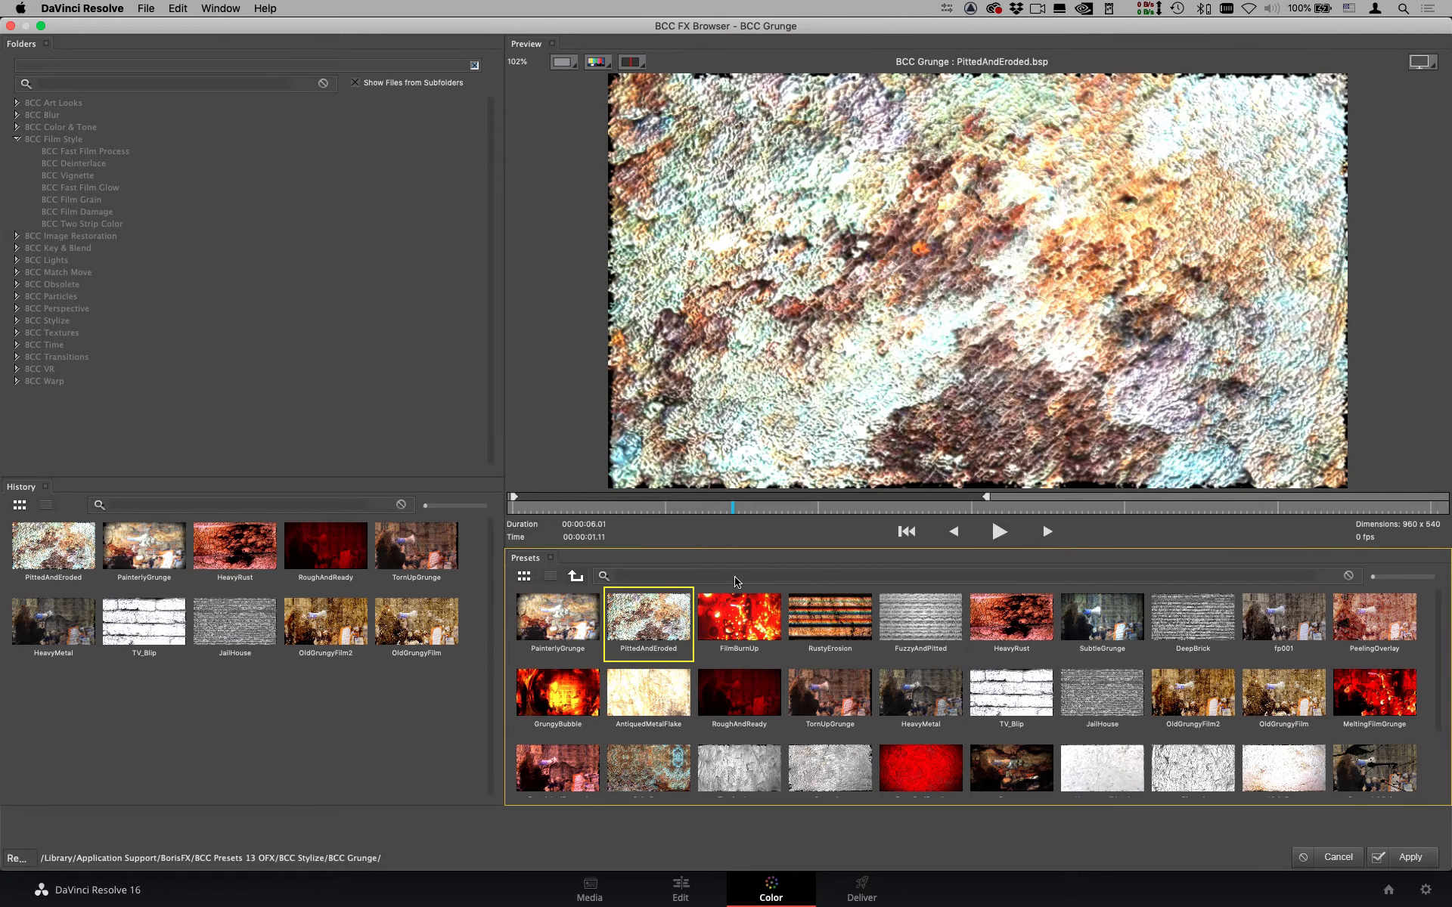
pyautogui.click(934, 626)
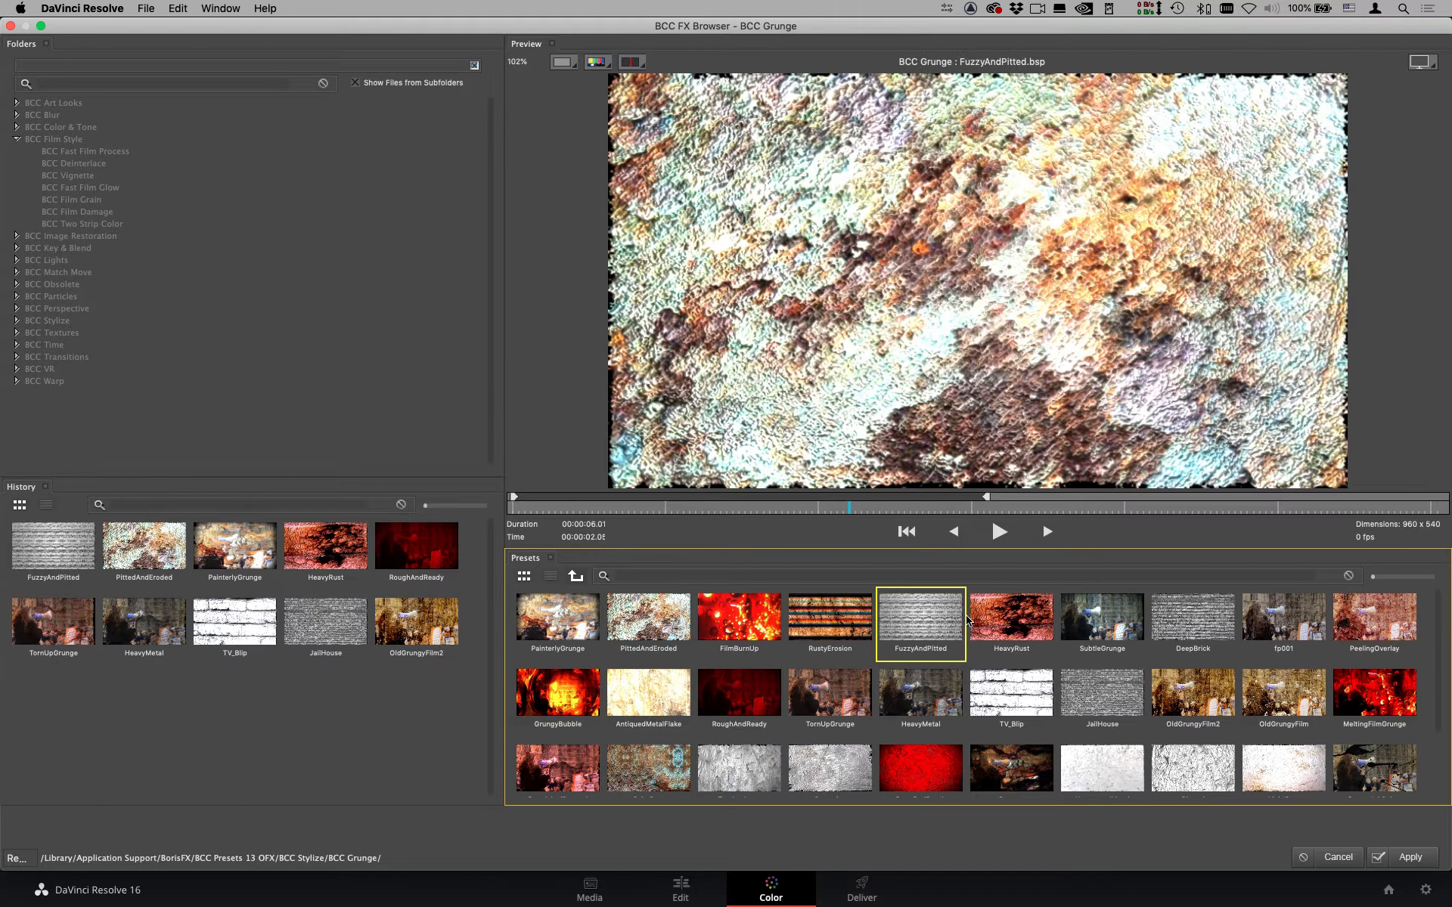
pyautogui.click(1026, 628)
pyautogui.click(1100, 639)
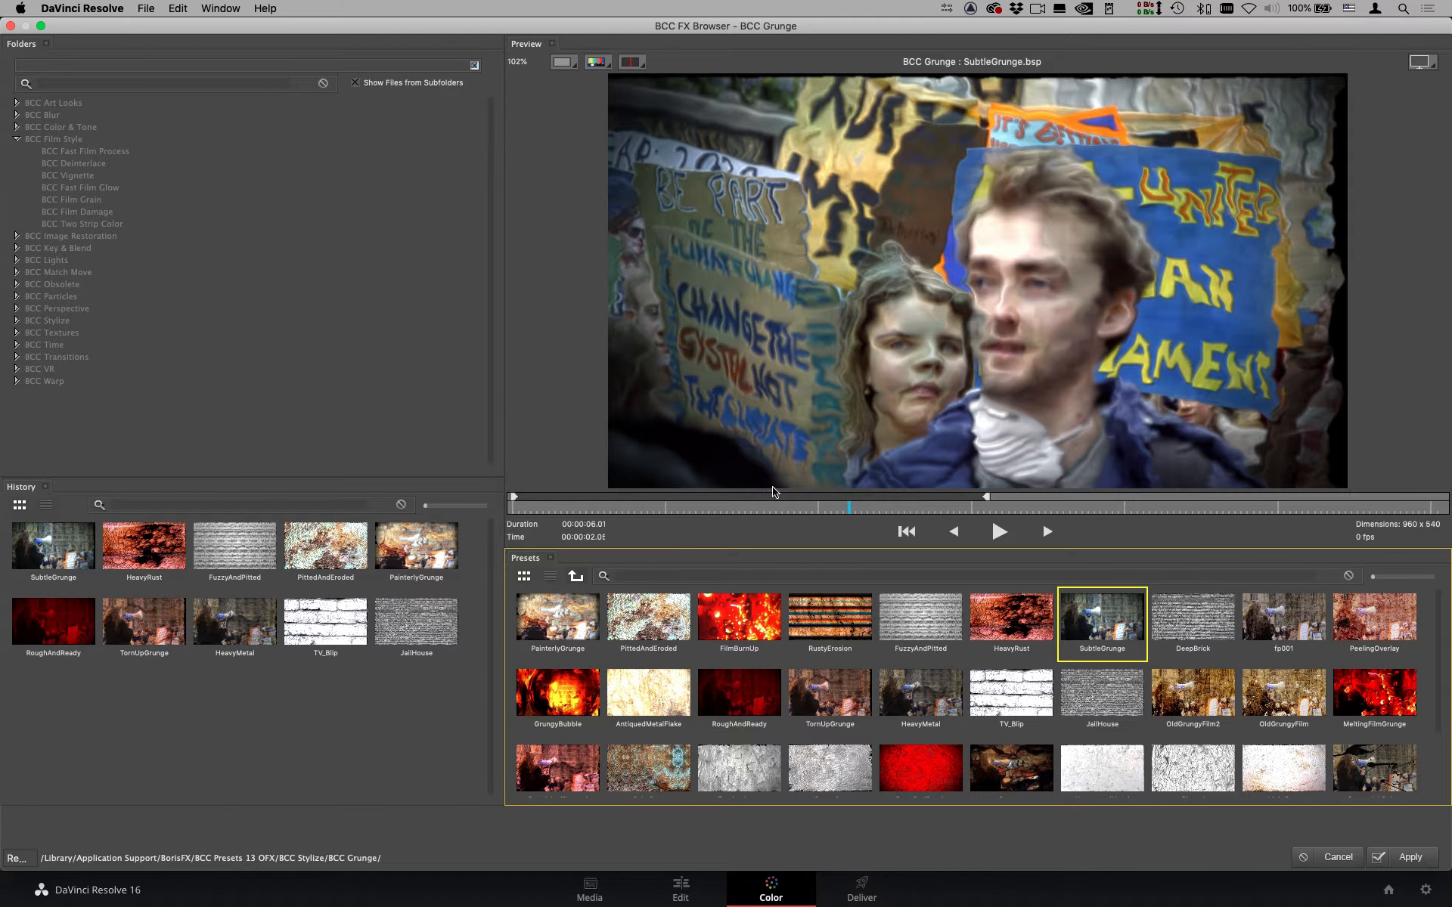
pyautogui.moveTo(748, 509); pyautogui.dragTo(898, 497)
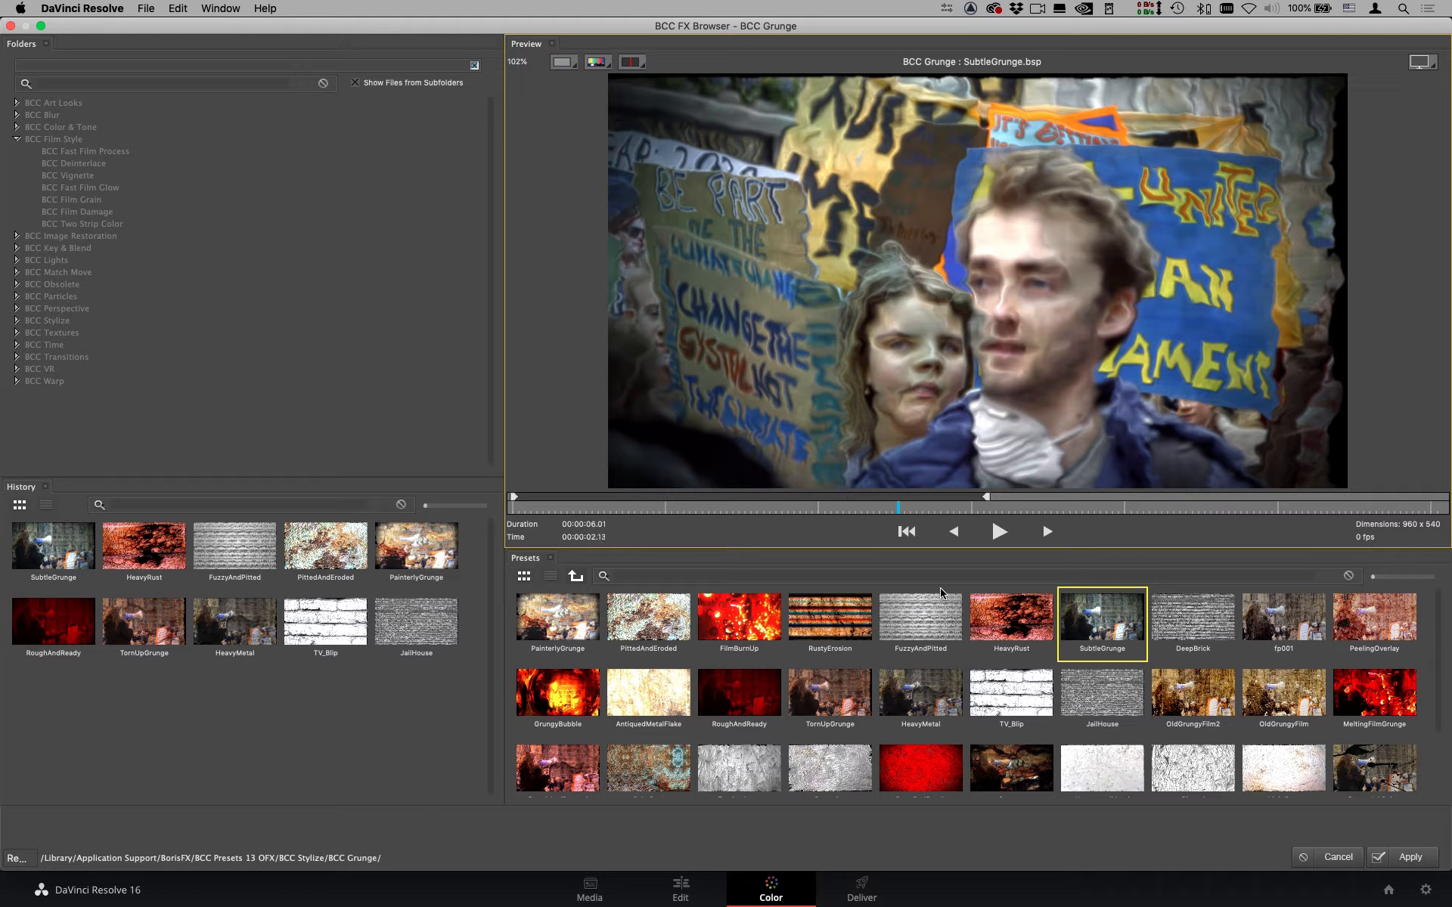
# Preview the OldGrungyFilm2 preset on several frames, and apply the OldGrungyFilm preset to the clip.
pyautogui.click(1198, 689)
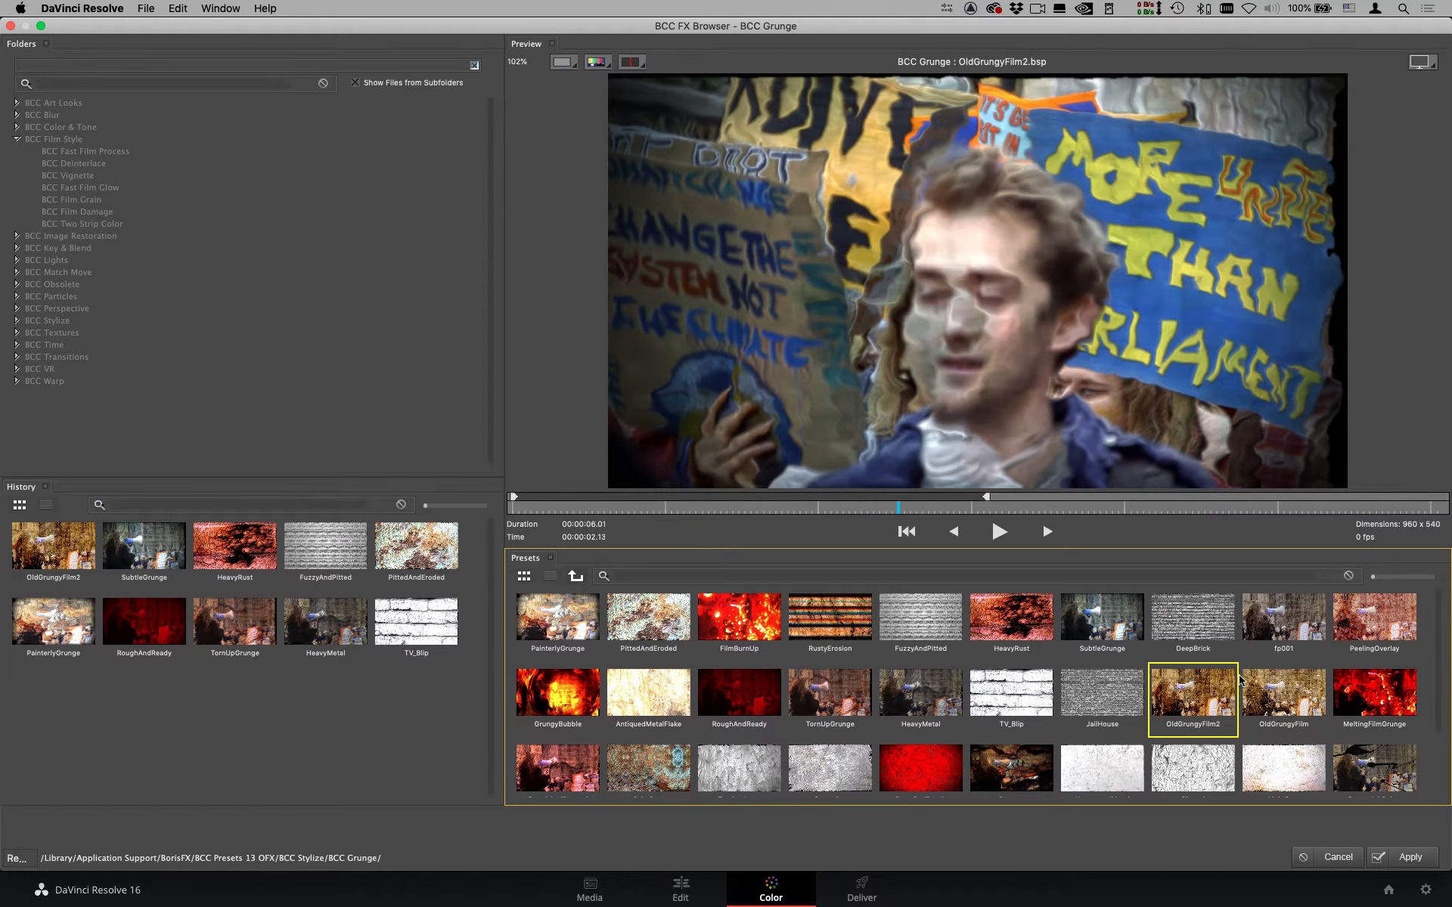
pyautogui.moveTo(890, 505); pyautogui.dragTo(744, 484)
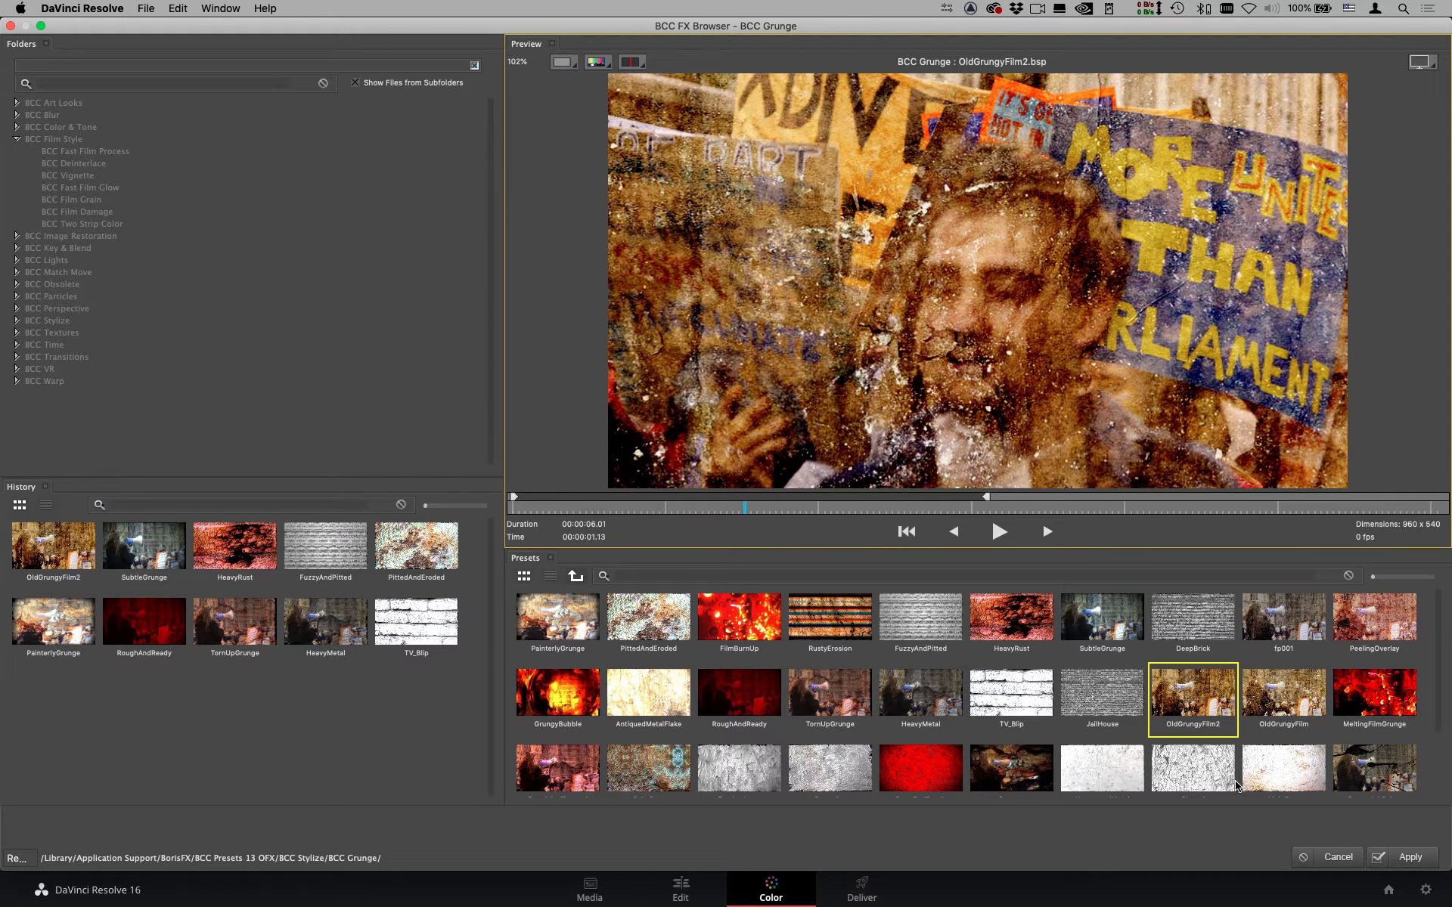
pyautogui.click(636, 512)
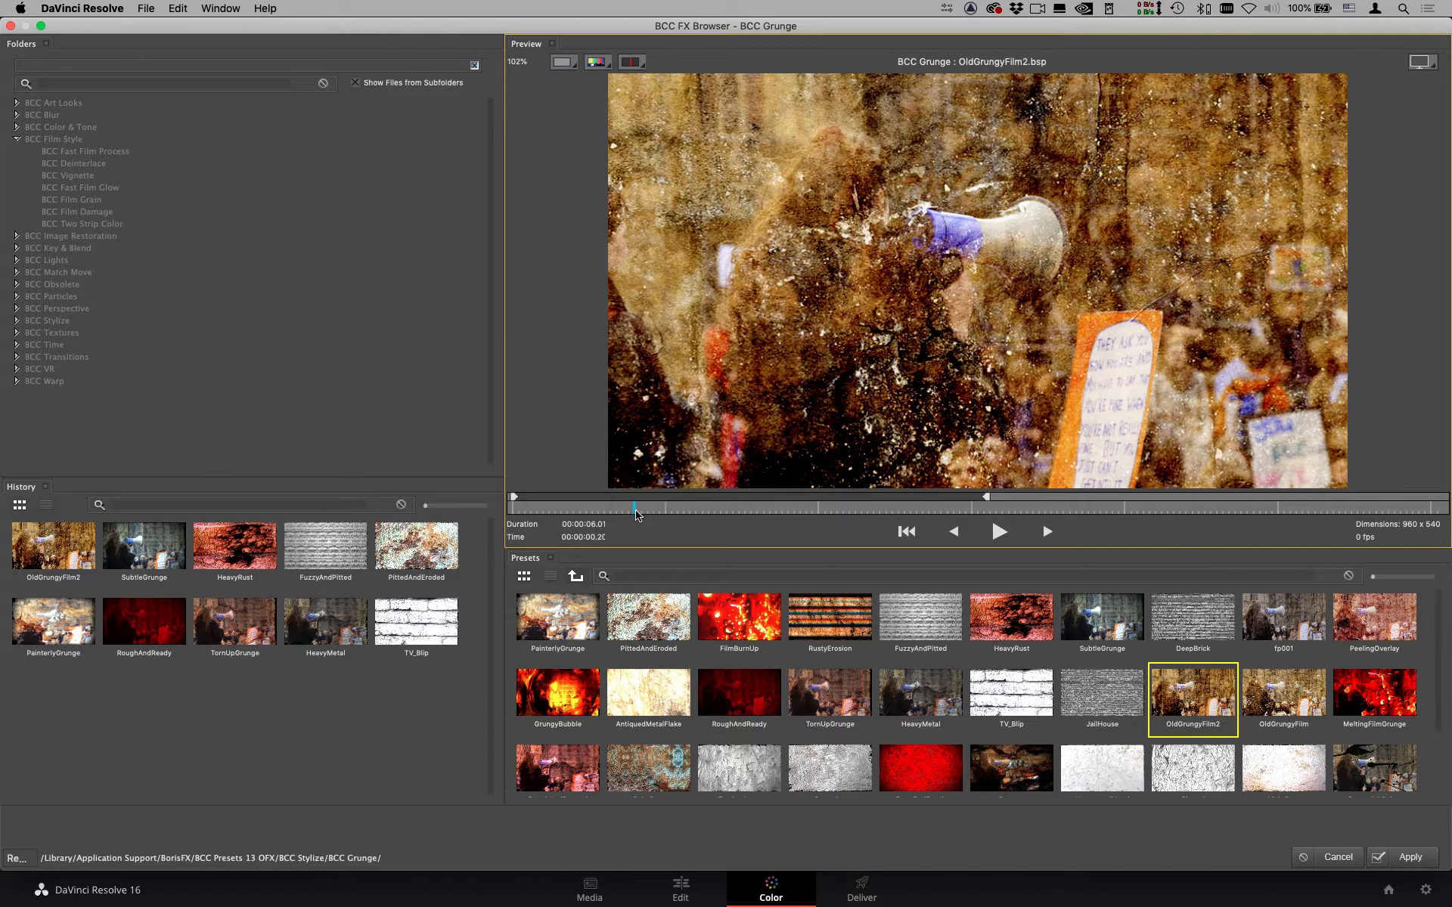
pyautogui.click(1258, 709)
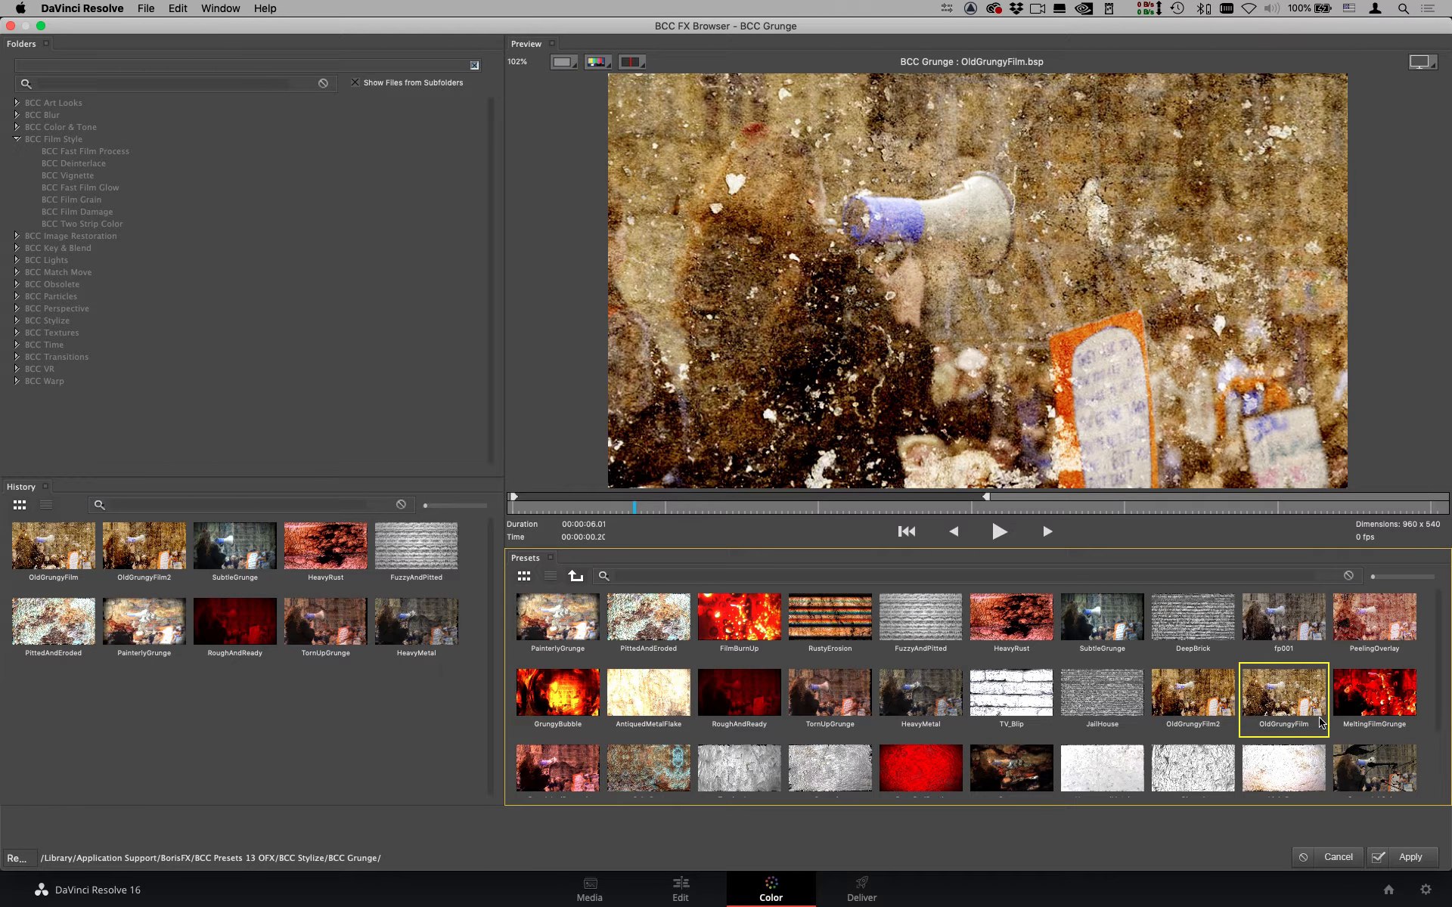
pyautogui.click(1422, 859)
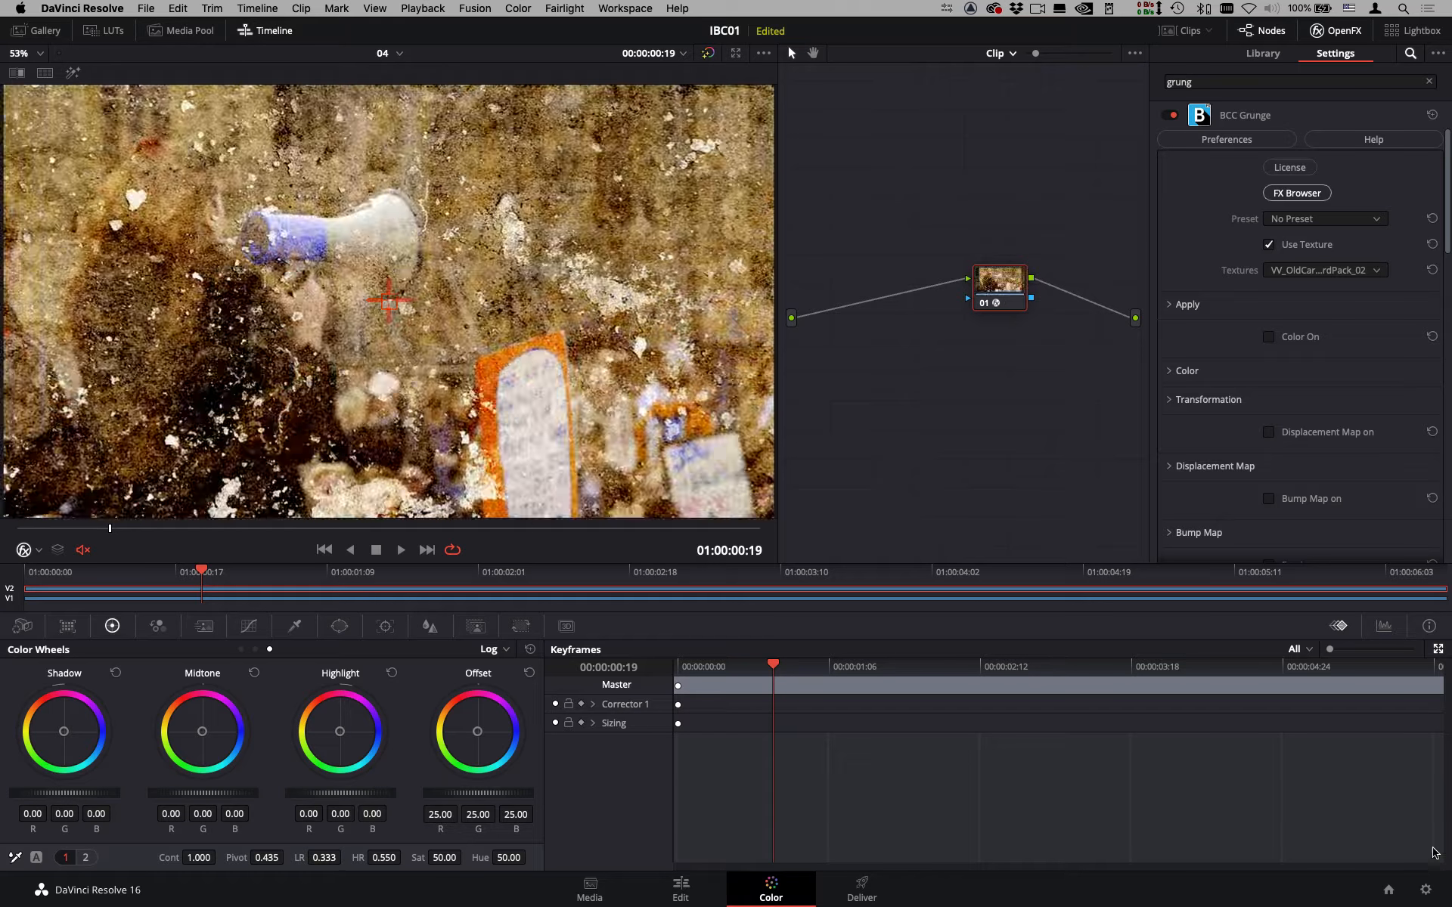
# At 01:00:01:10, try the Screen and Add apply modes for the grunge texture, and return to Scale Screen.
pyautogui.click(188, 529)
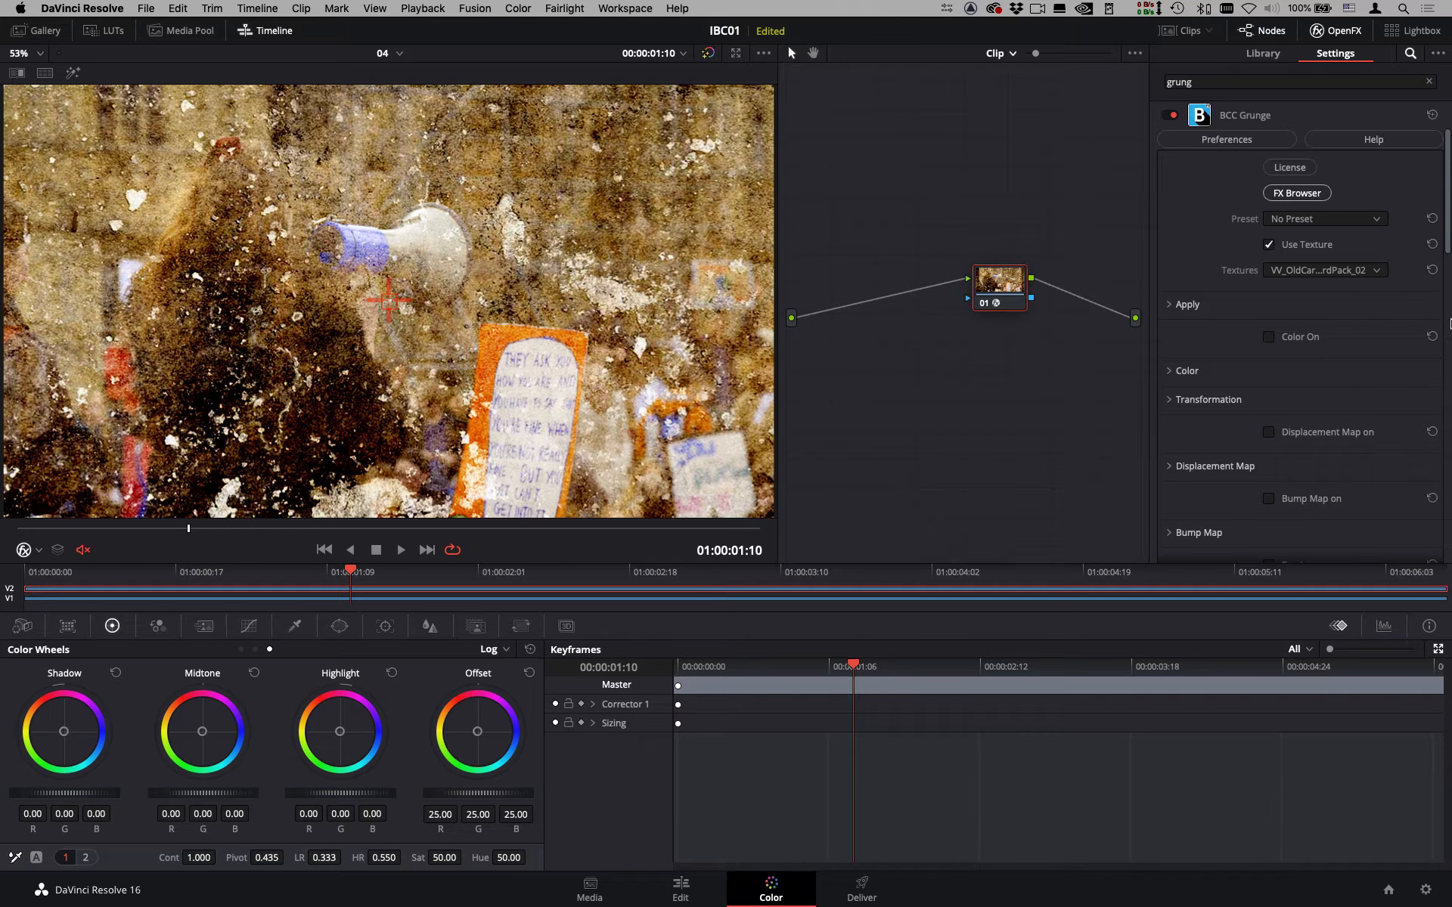
pyautogui.click(1172, 306)
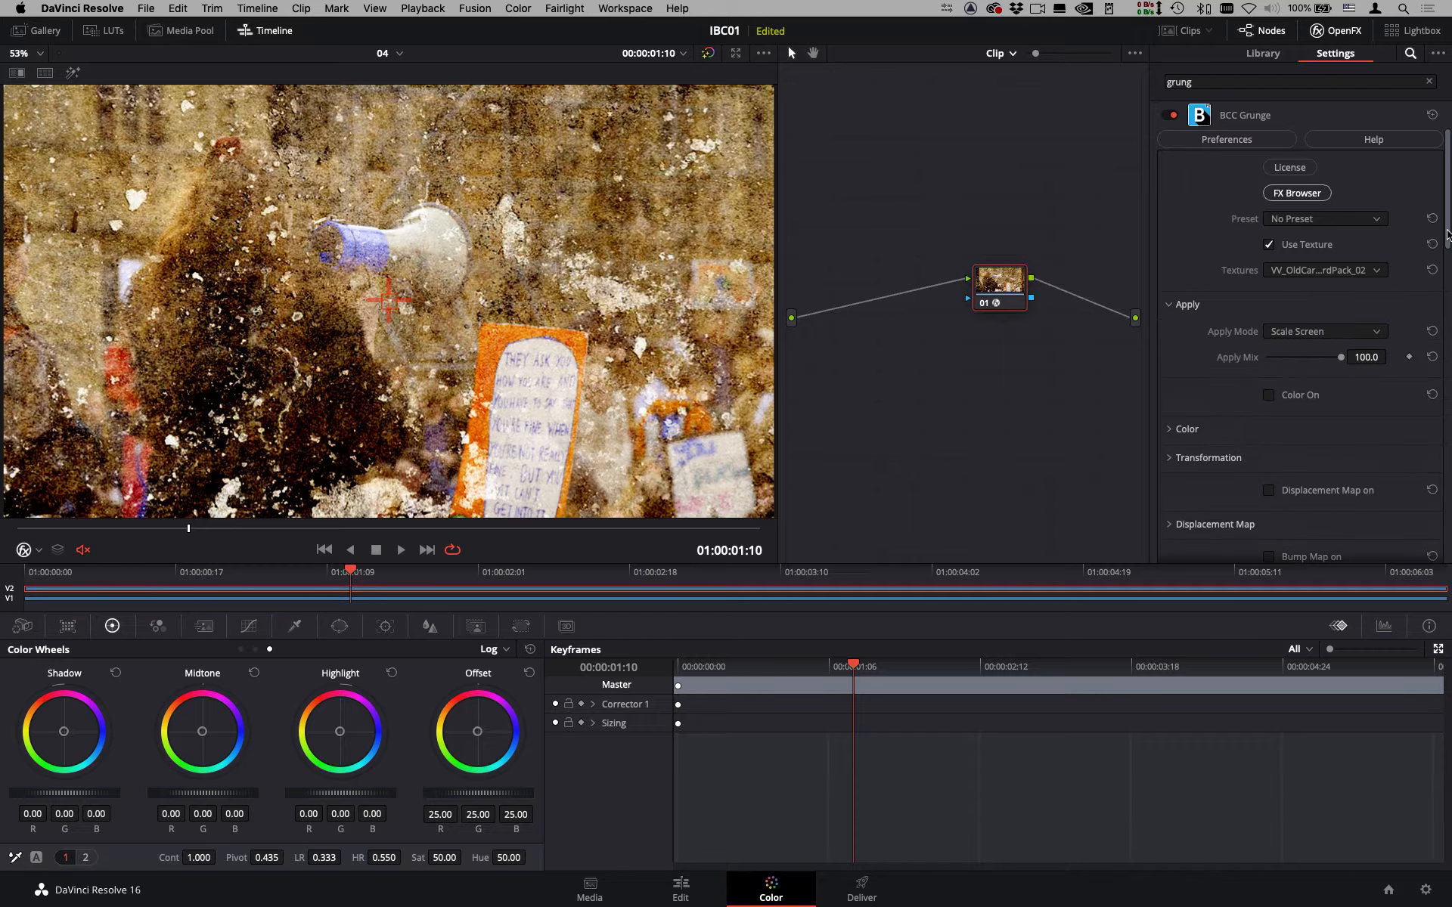
pyautogui.scroll(-1, 1309, 288)
pyautogui.click(1329, 307)
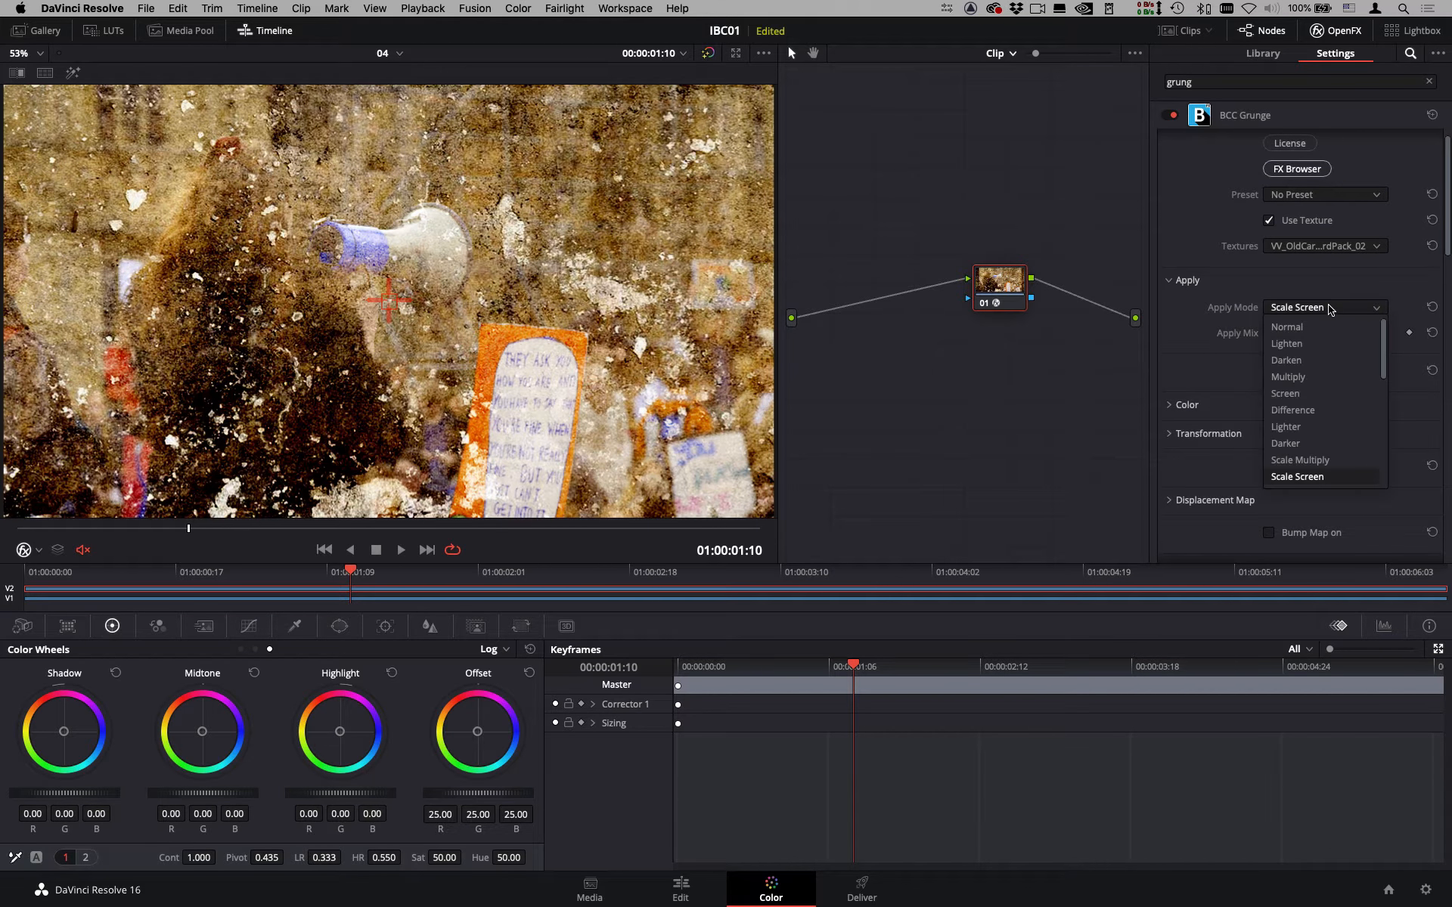
pyautogui.click(1339, 393)
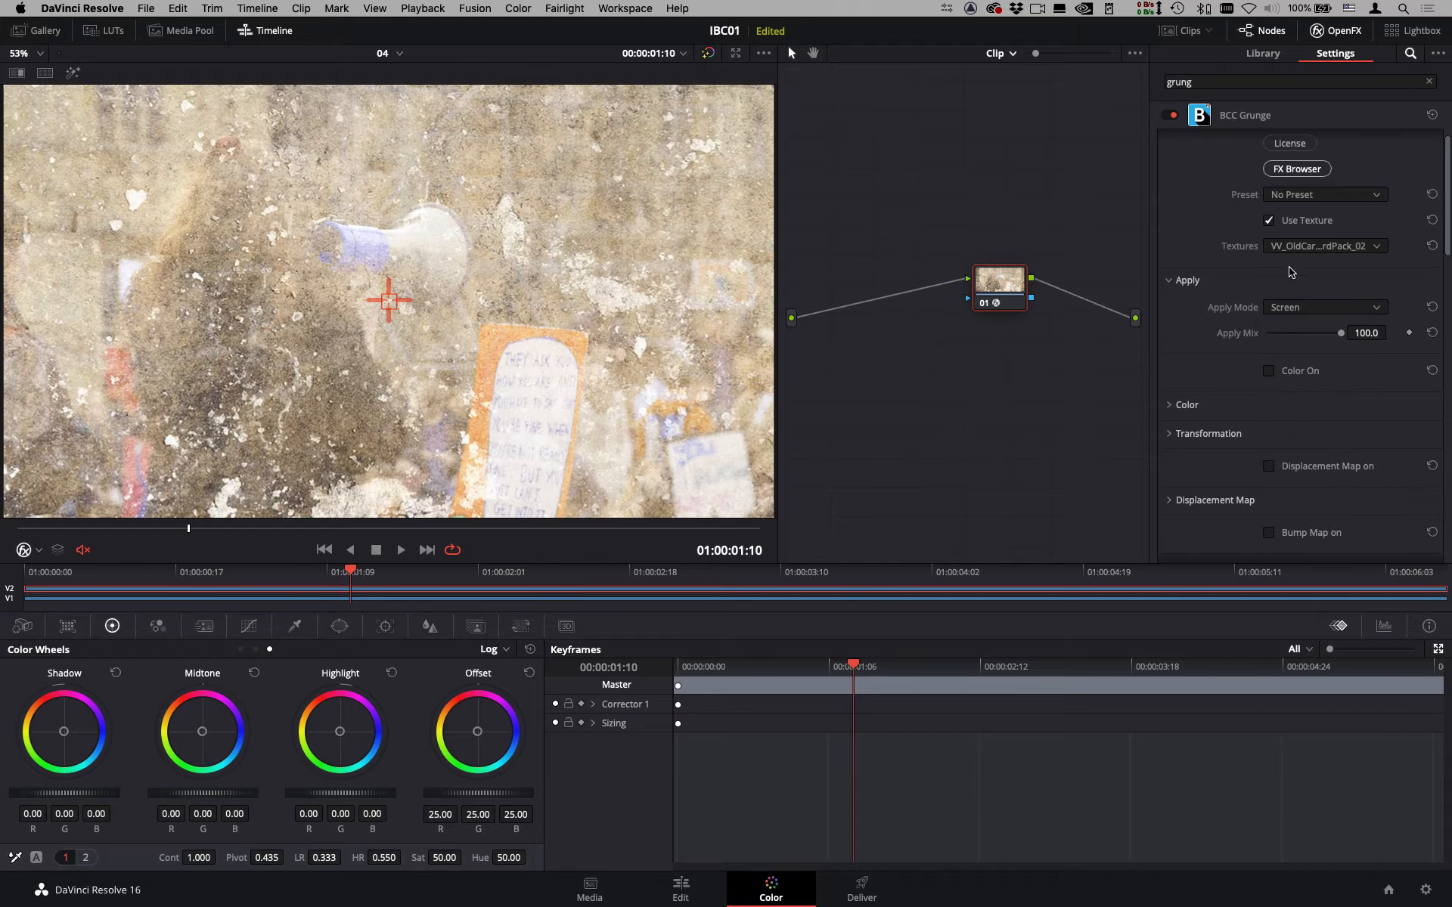
pyautogui.click(1302, 306)
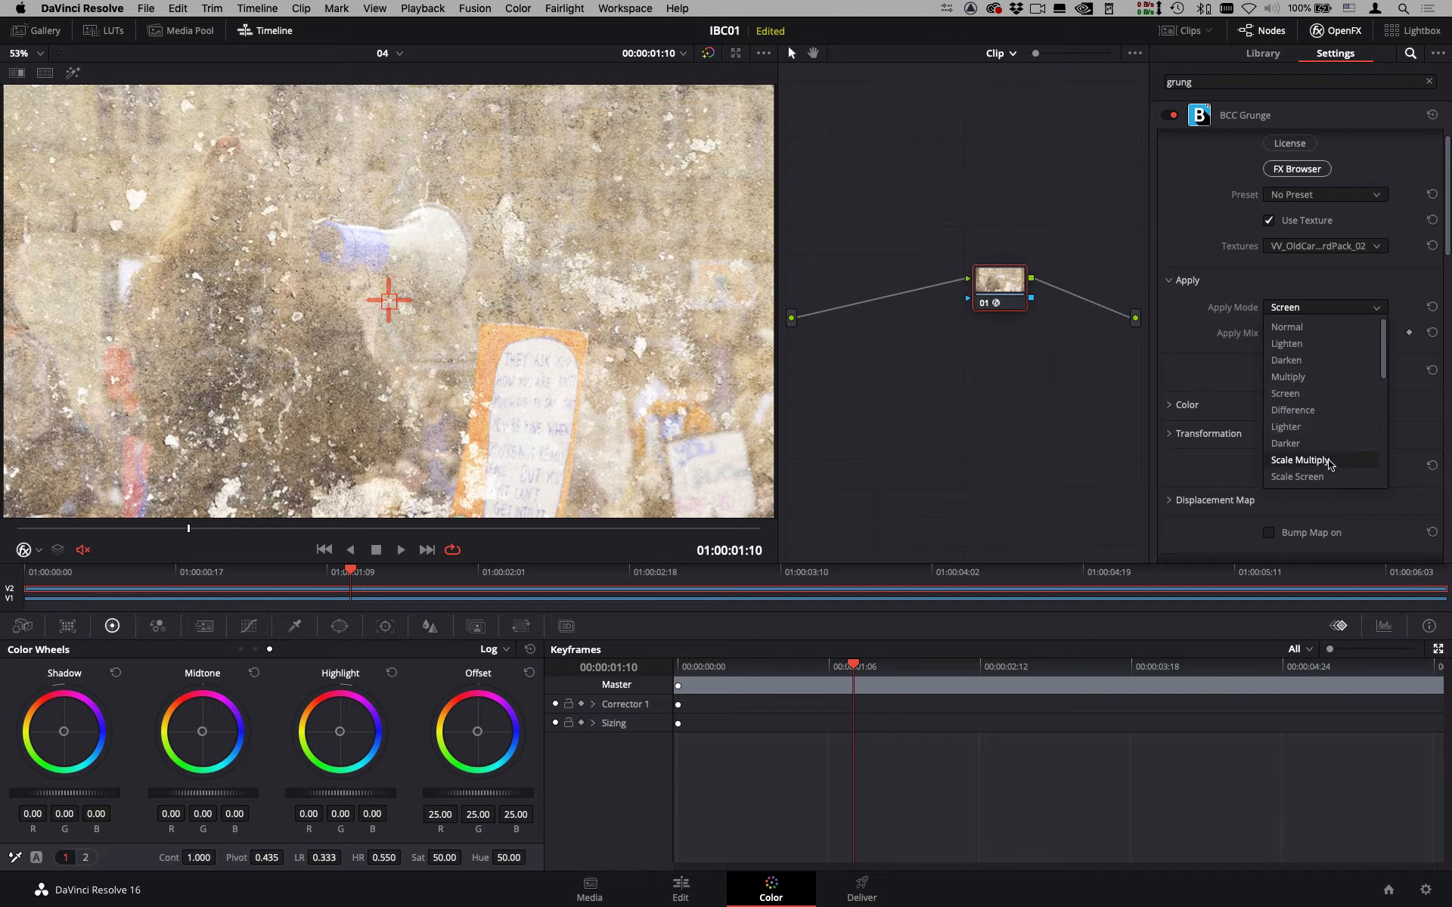
pyautogui.scroll(-2, 1331, 468)
pyautogui.click(1331, 481)
pyautogui.click(1305, 306)
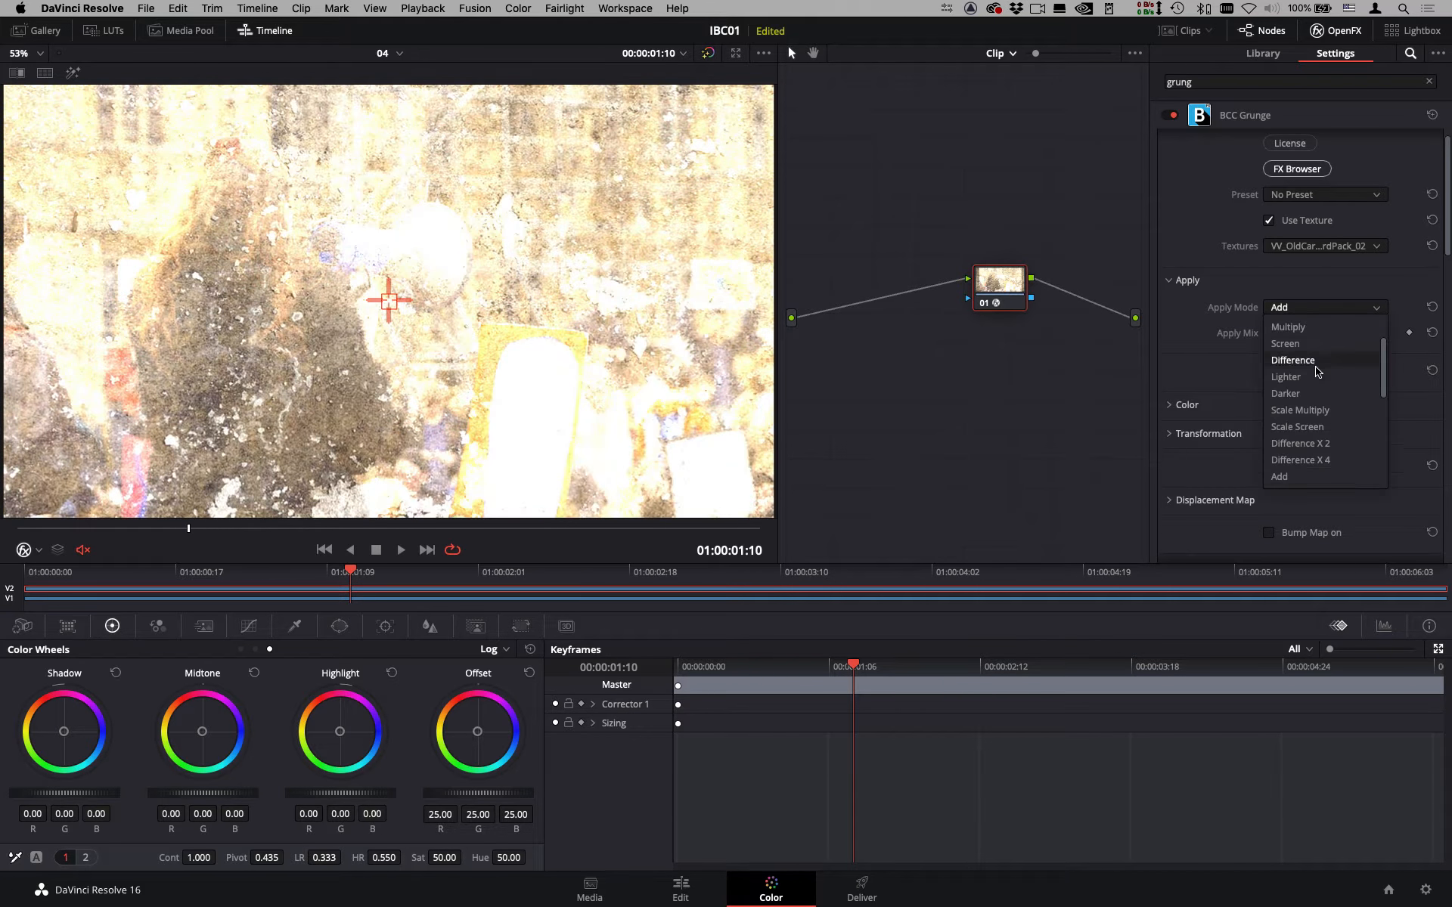
pyautogui.click(1327, 435)
# Set the grunge effect's Apply Mix to 66.3 and Mix With Original to 61.2, and play a short stretch of the clip.
pyautogui.moveTo(1340, 333)
pyautogui.mouseDown()
pyautogui.moveTo(1294, 334)
pyautogui.moveTo(1315, 337)
pyautogui.mouseUp()
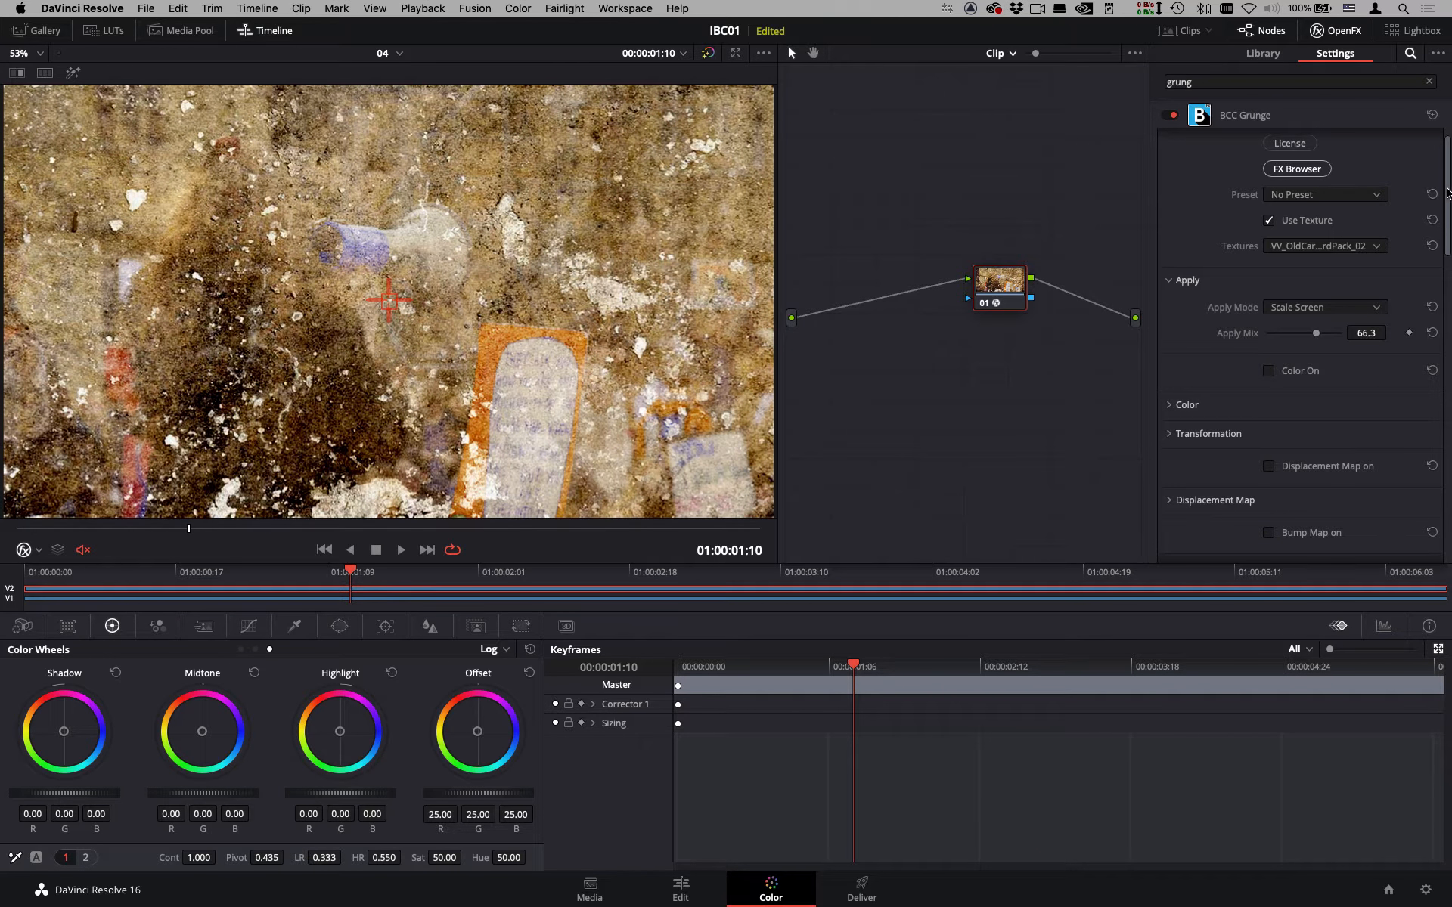
pyautogui.moveTo(1447, 194); pyautogui.dragTo(1449, 572)
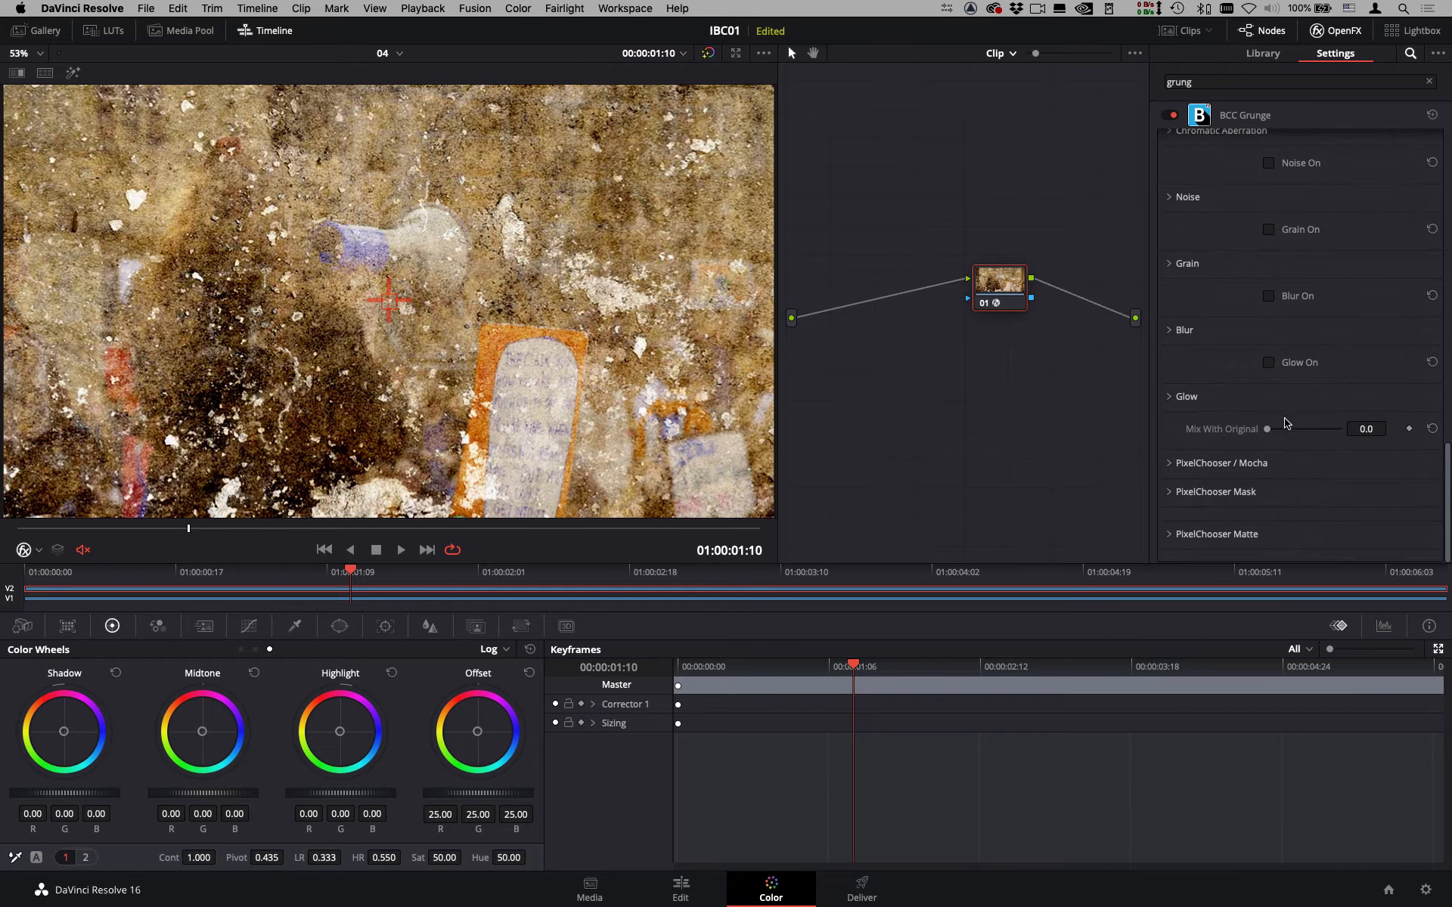
pyautogui.moveTo(1269, 434); pyautogui.dragTo(1313, 431)
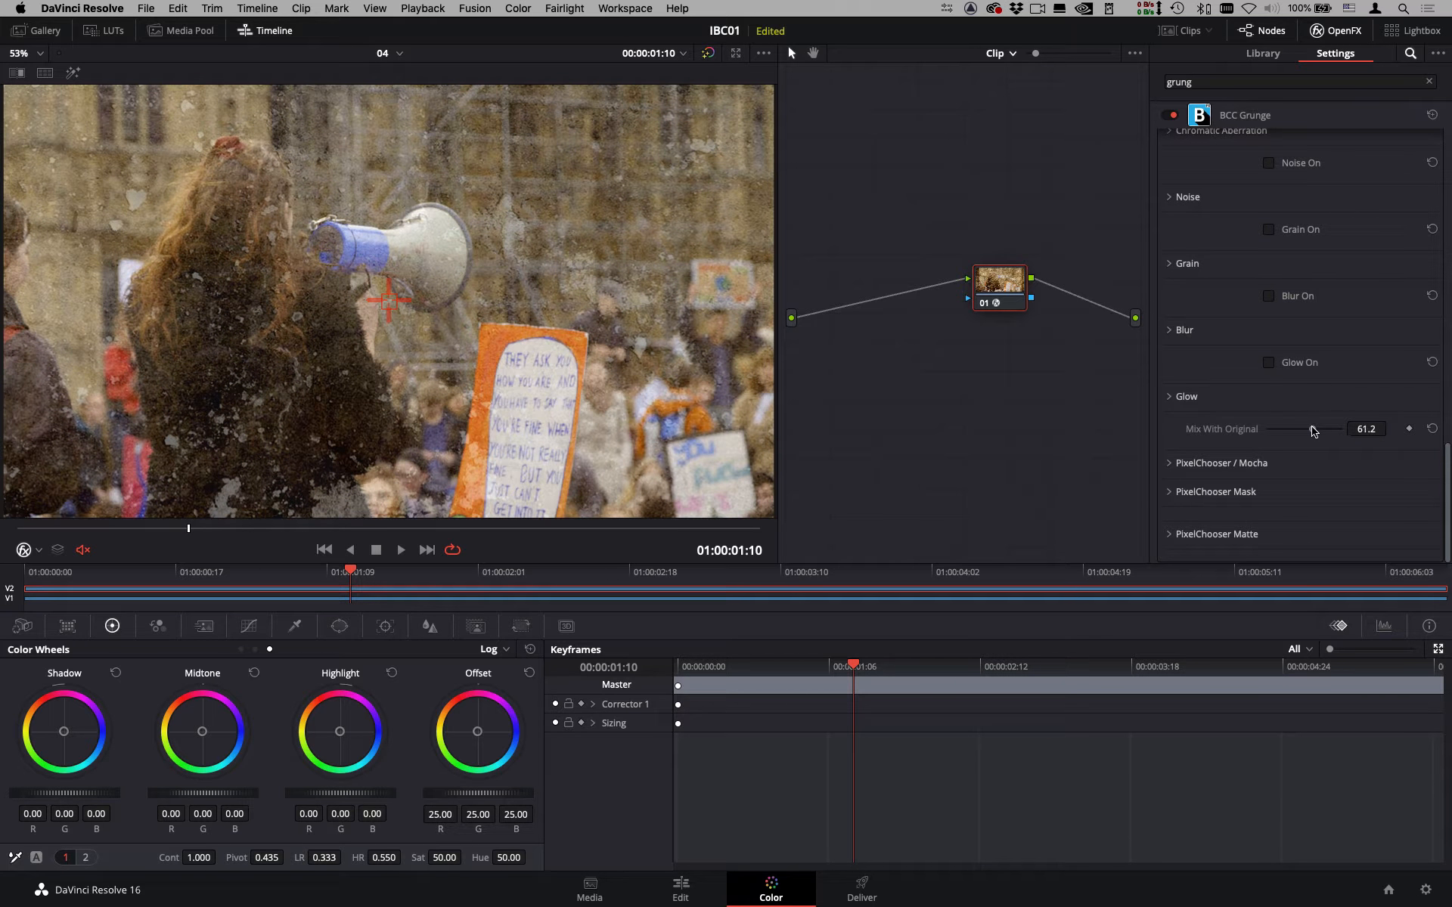
pyautogui.press('space')
pyautogui.press('space')
pyautogui.moveTo(1448, 499); pyautogui.dragTo(1449, 301)
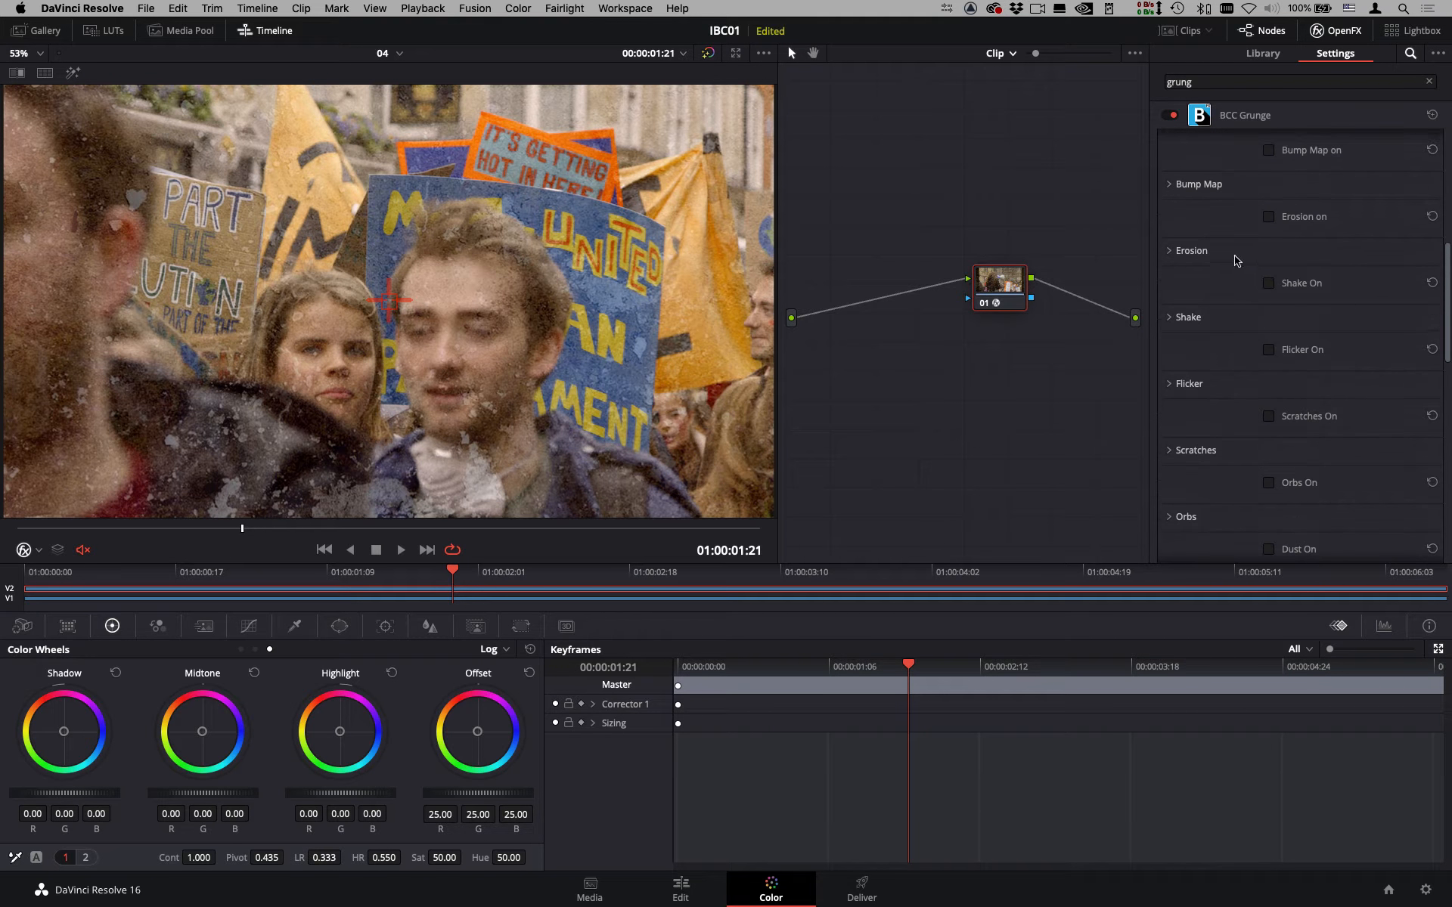
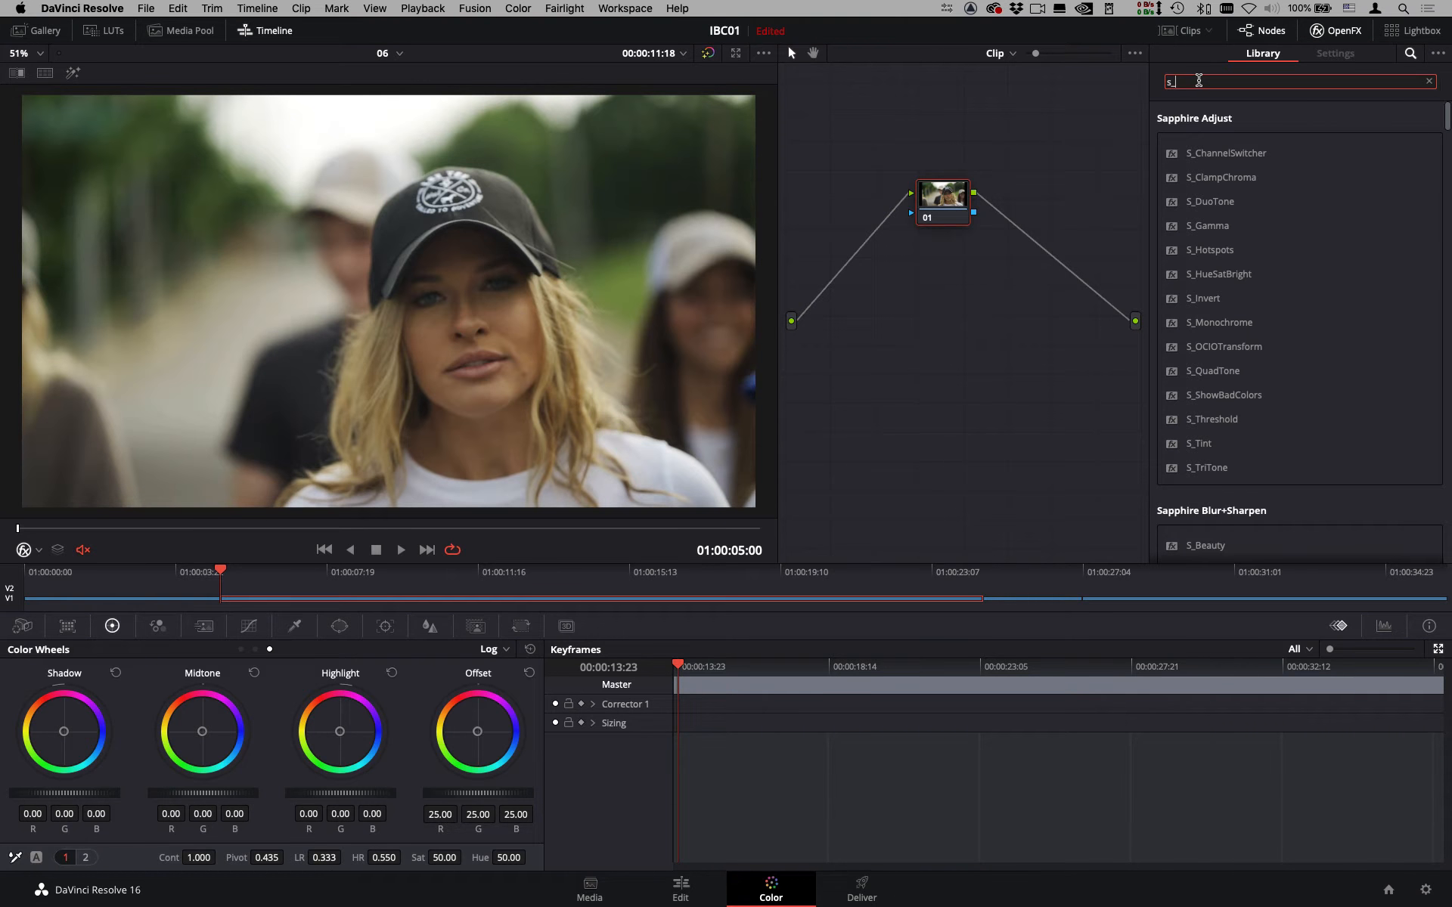
# Search the OpenFX library for "s_eff" and apply S_Effect to node 01 on timeline 06.
pyautogui.write('bu')
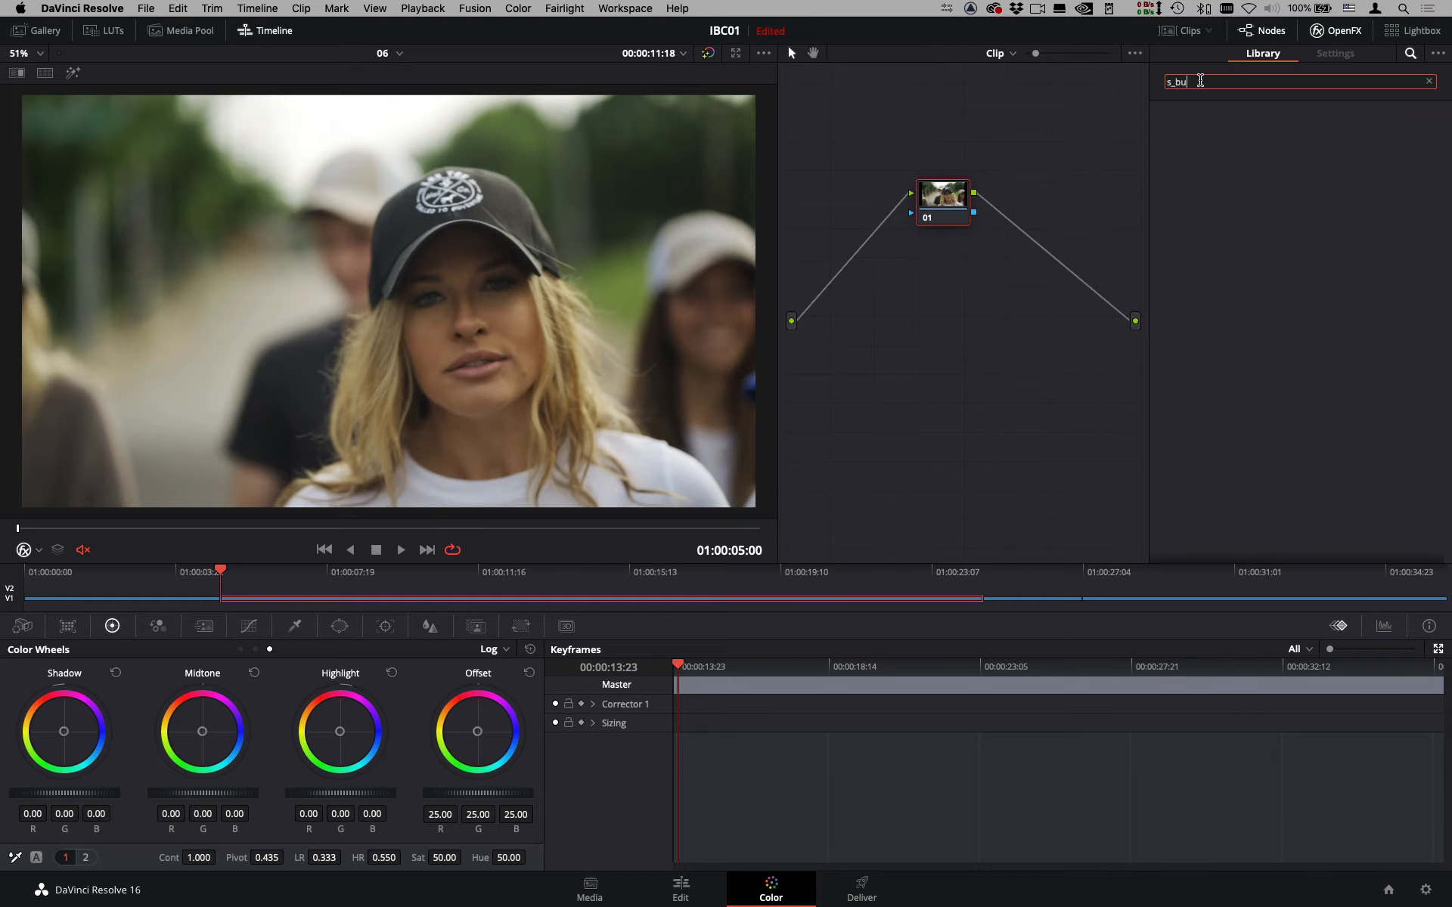
pyautogui.press('BackSpace')
pyautogui.press('BackSpace')
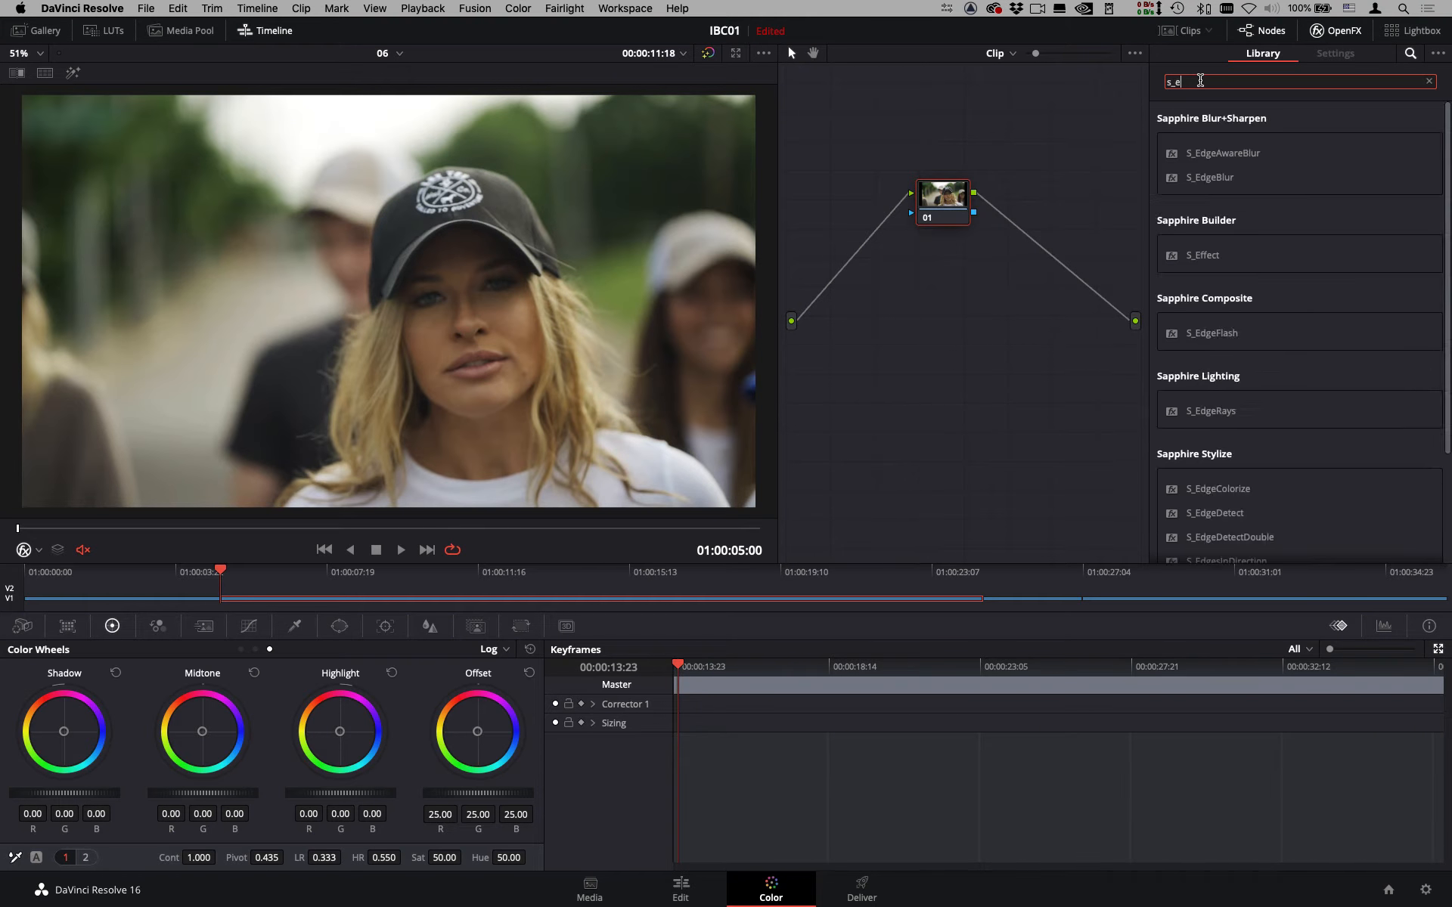
pyautogui.write('eff')
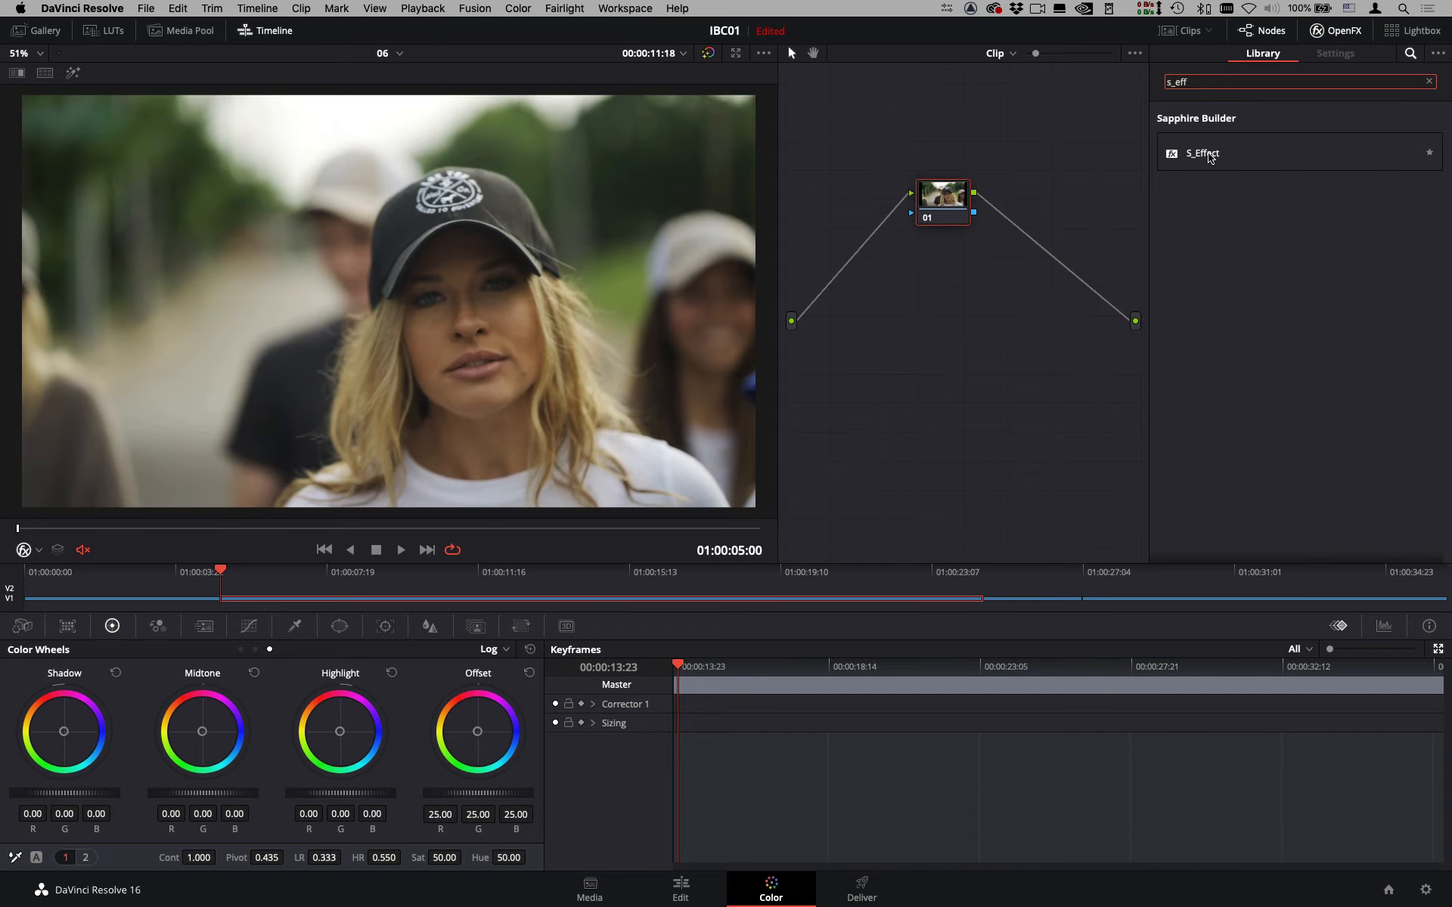
pyautogui.moveTo(1208, 157); pyautogui.dragTo(969, 214)
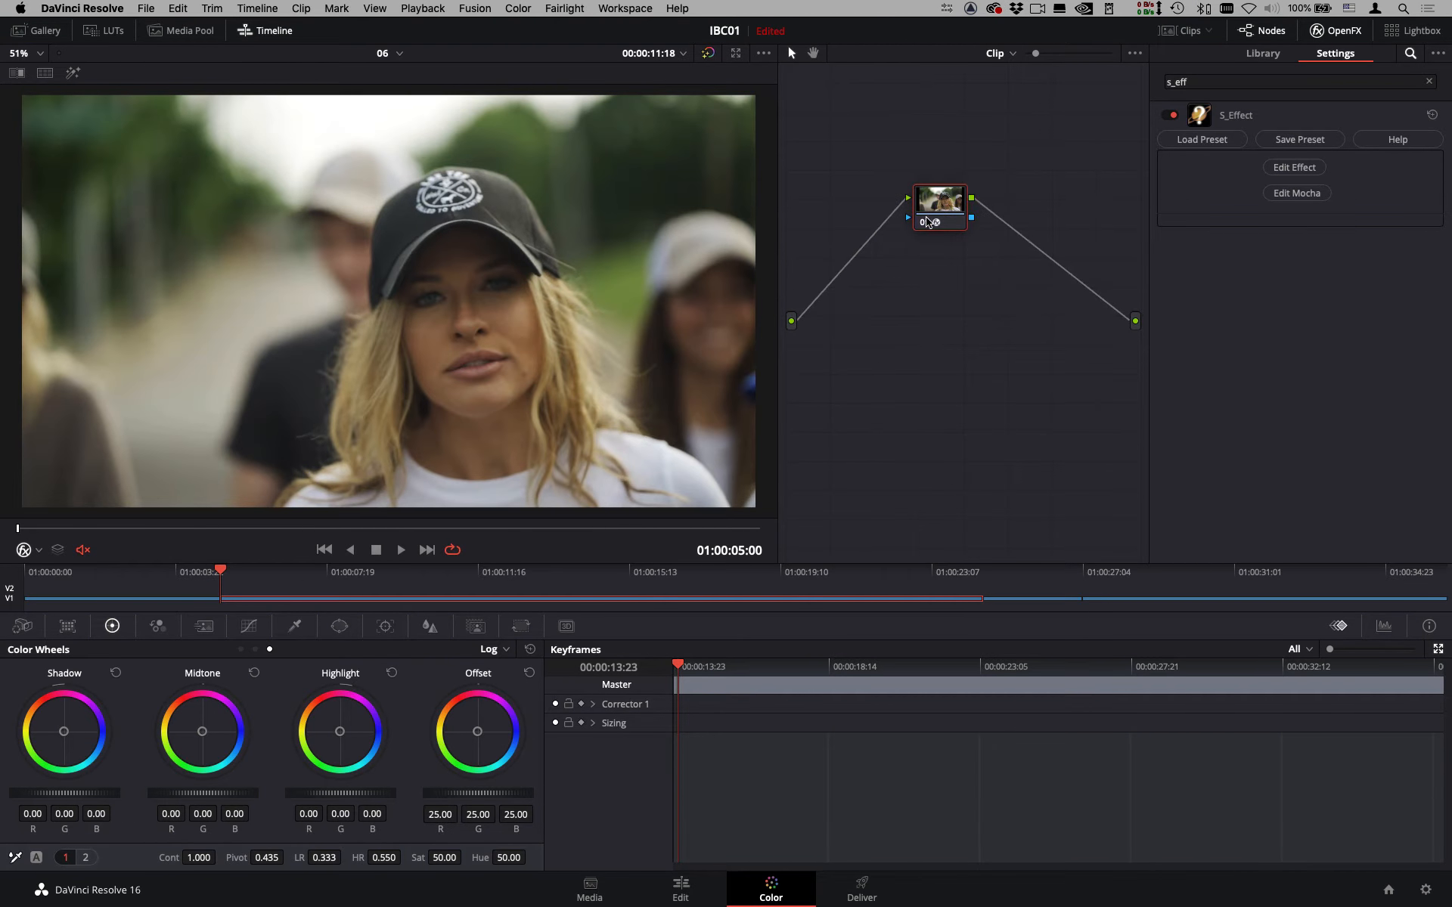
# Open the Sapphire Preset Browser from S_Effect and preview the Dream Fire preset of S_Aurora.
pyautogui.click(1221, 142)
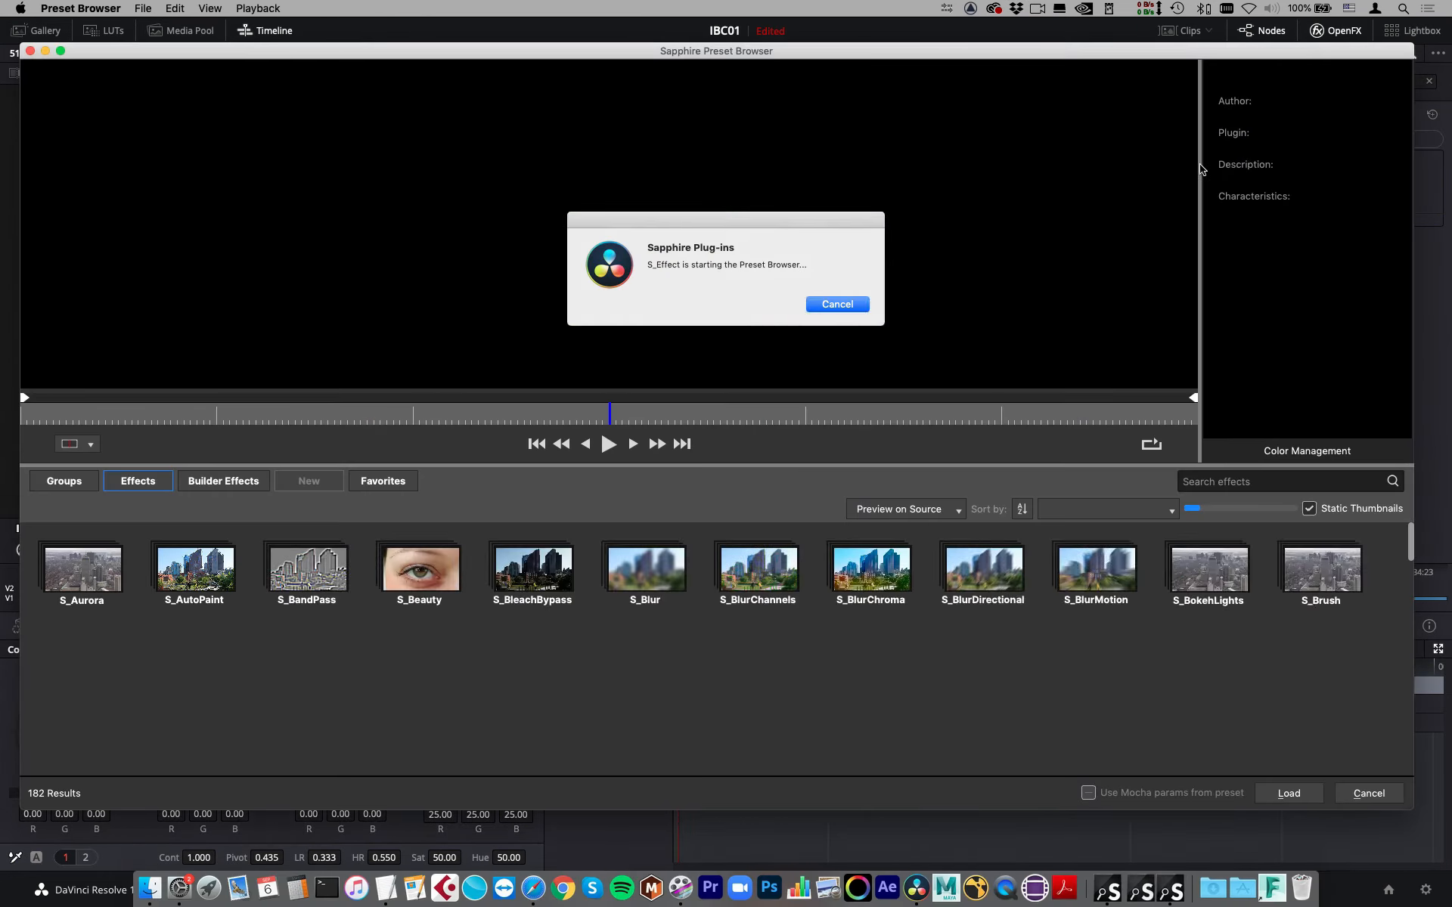
pyautogui.press('super+Tab')
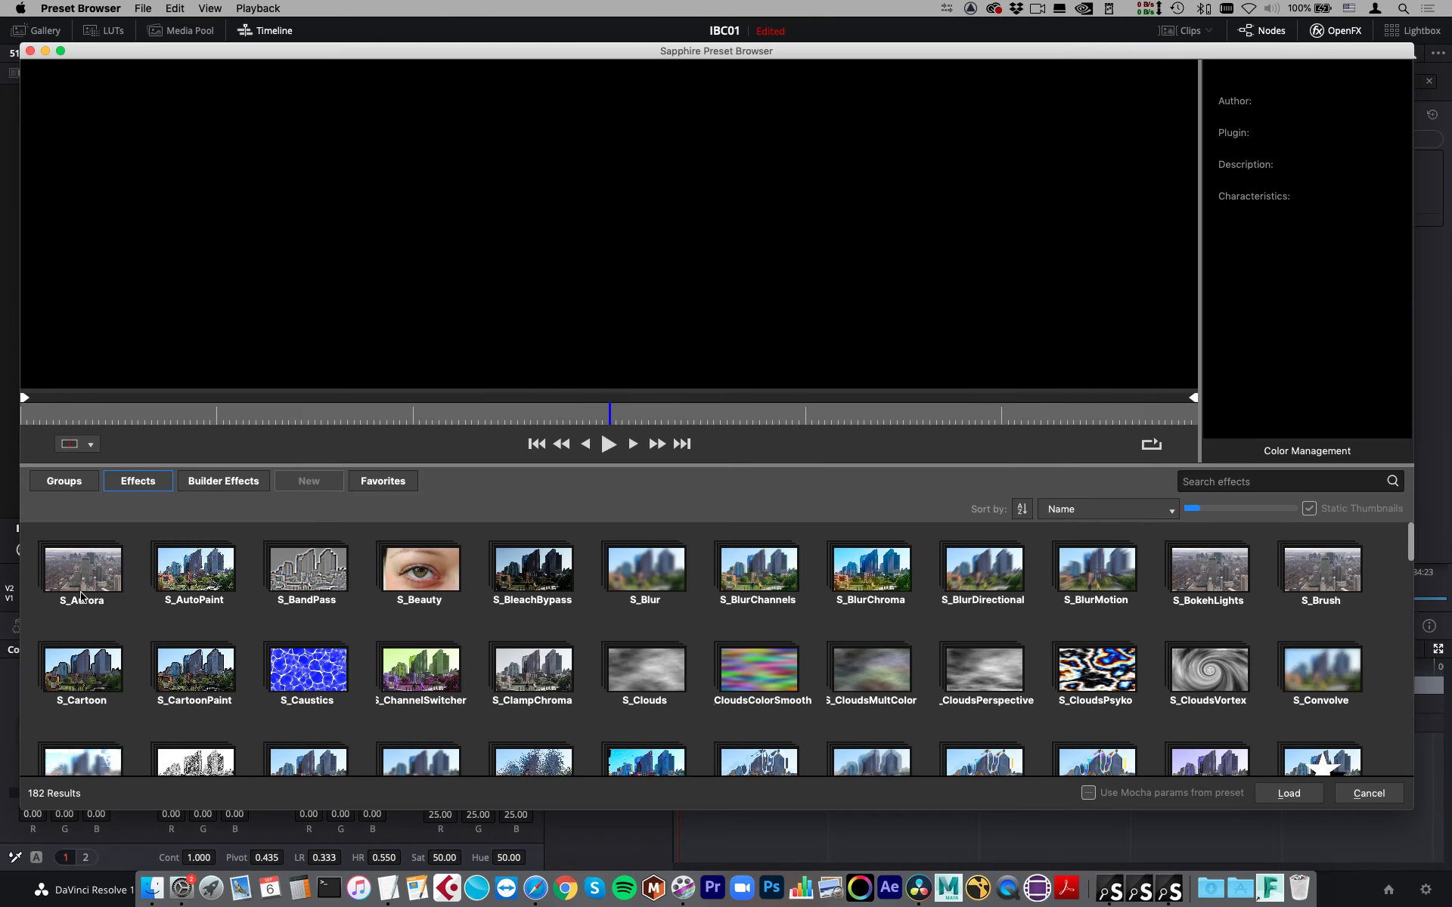
pyautogui.click(104, 583)
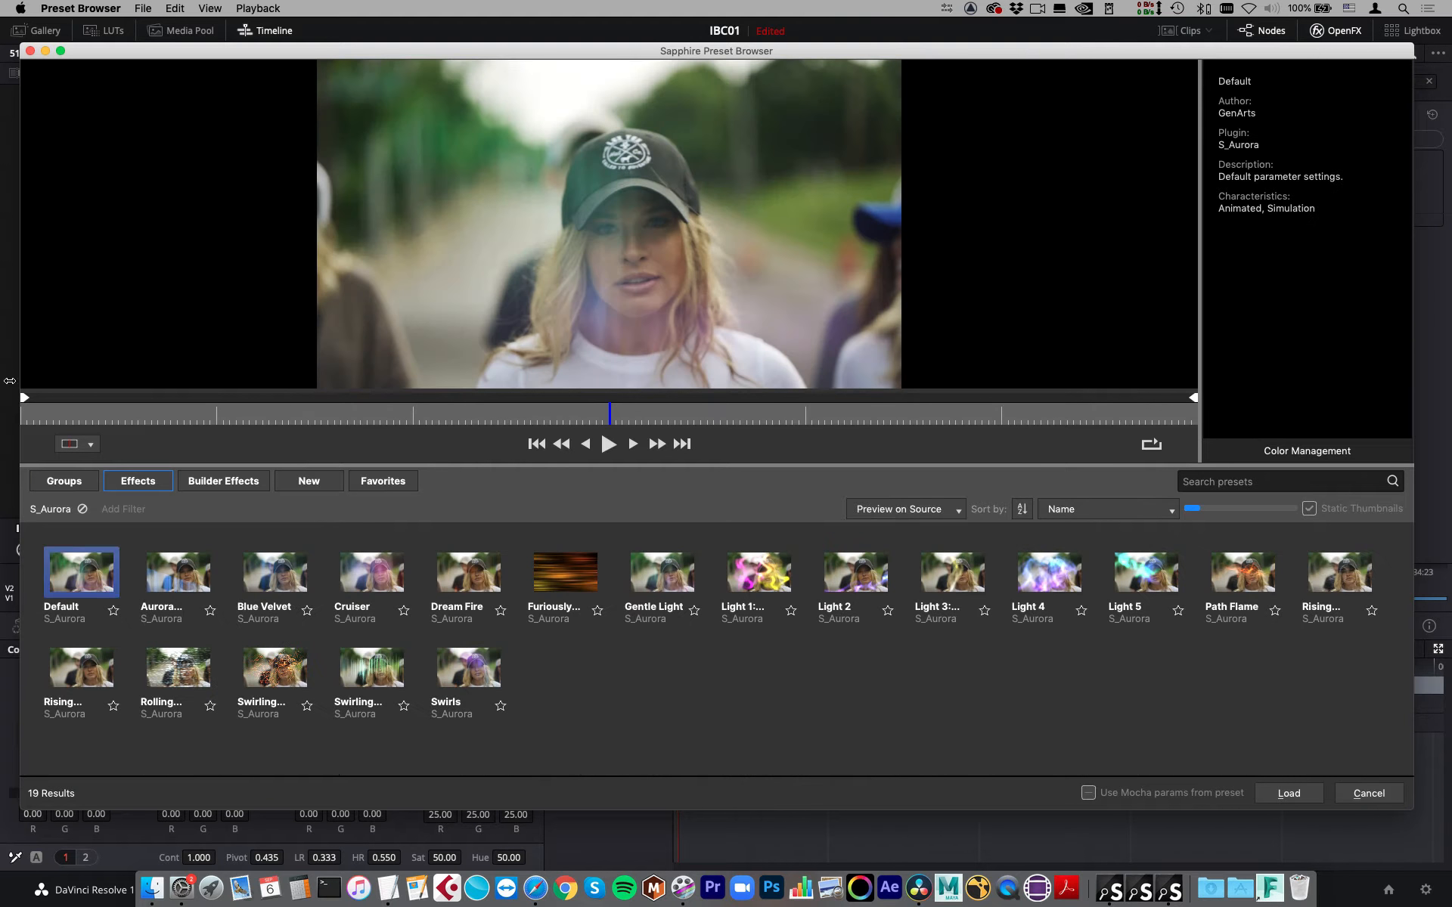
pyautogui.click(473, 579)
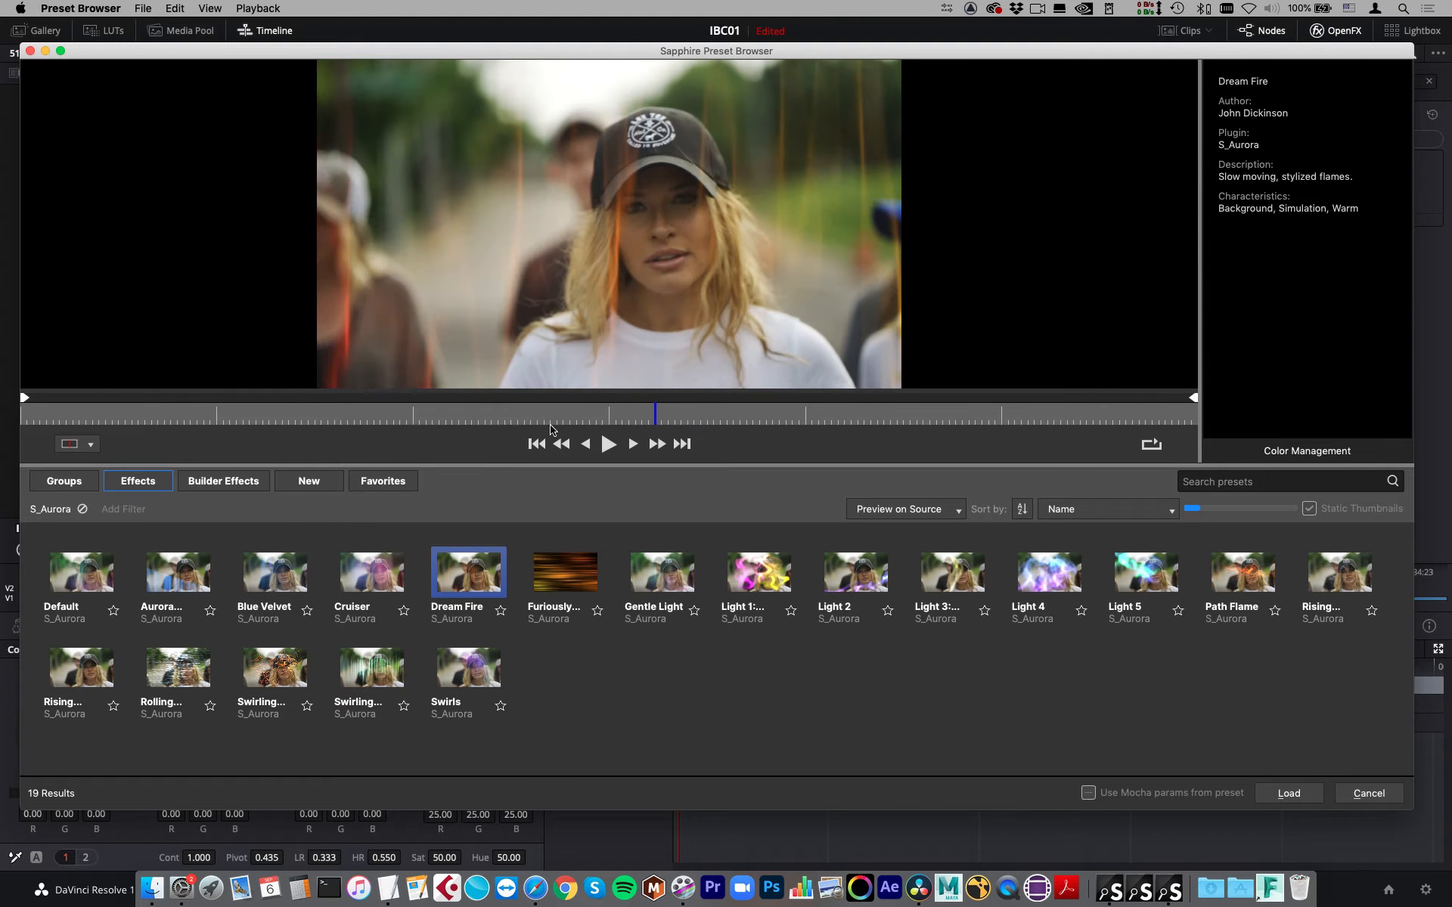
# Browse the full Sapphire effects list, preview S_Glint's As Afternoon Comes preset on another frame, and close the browser without loading it.
pyautogui.click(138, 484)
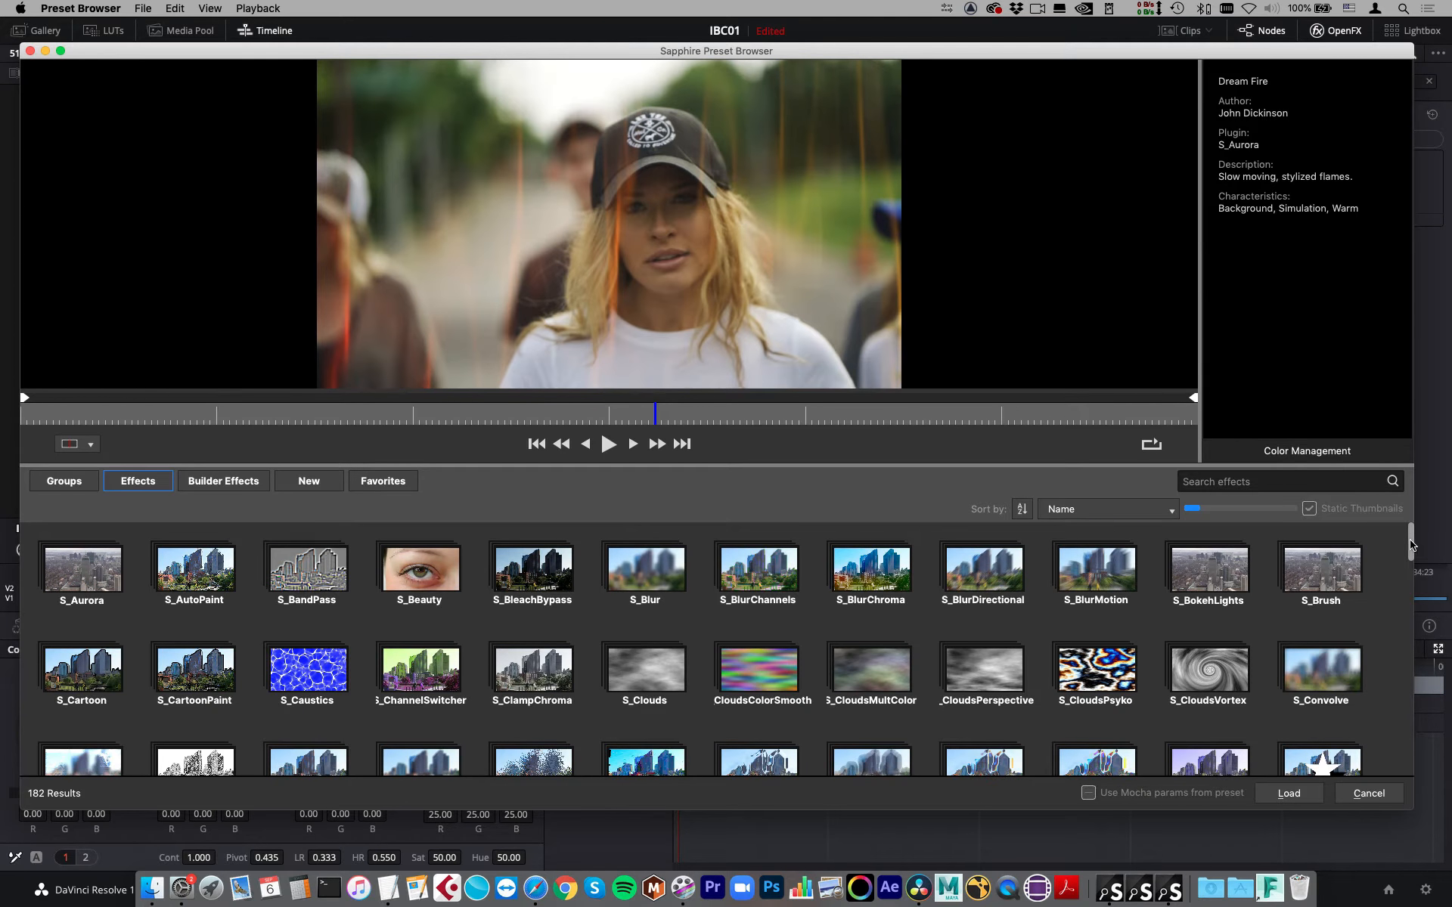
pyautogui.moveTo(1410, 546); pyautogui.dragTo(1428, 758)
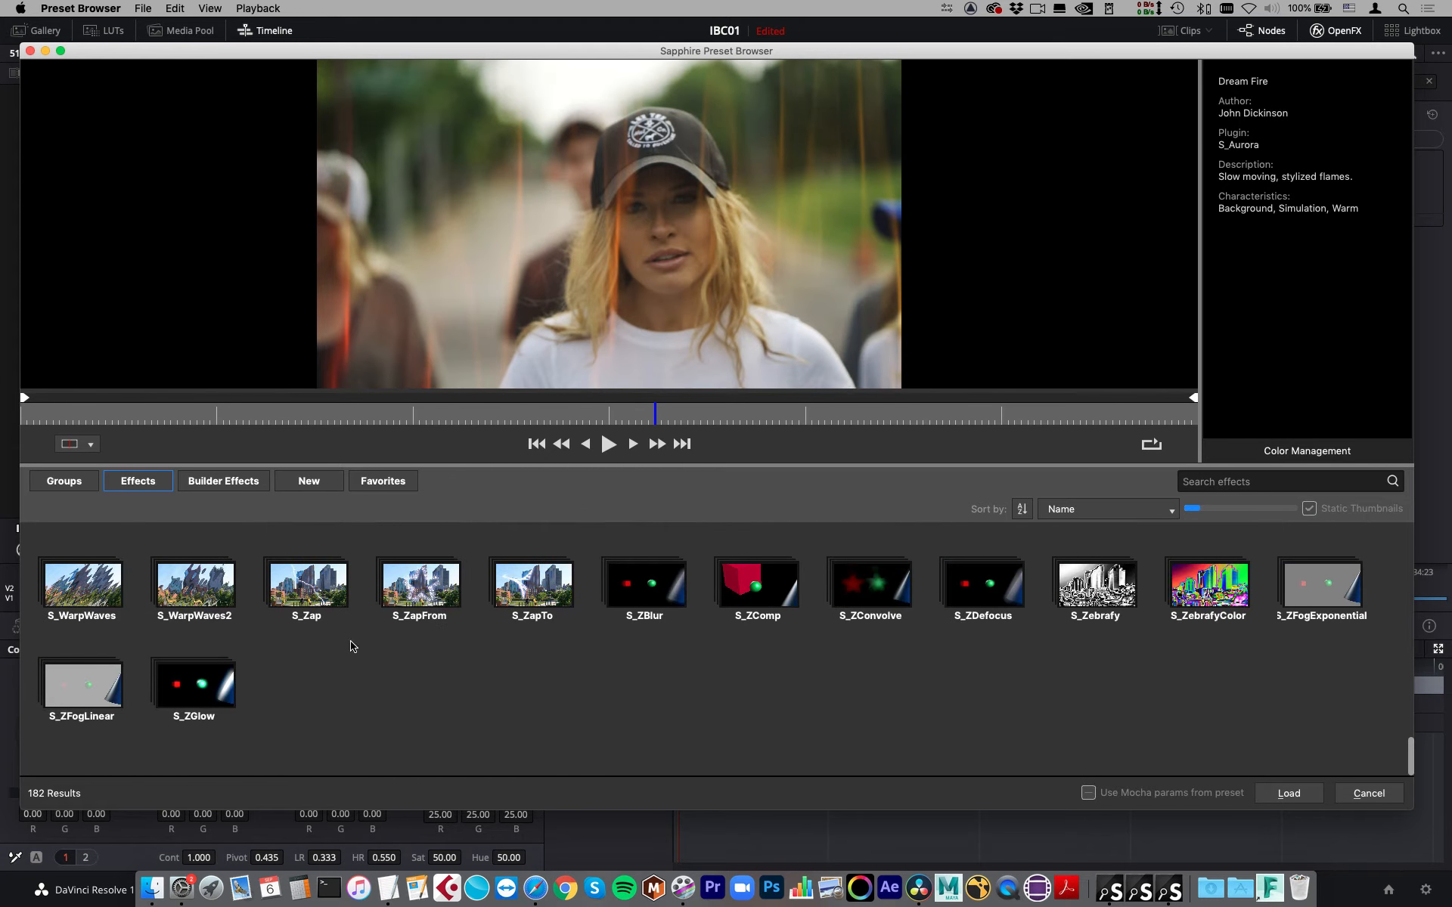
pyautogui.click(198, 592)
pyautogui.click(138, 481)
pyautogui.click(371, 573)
pyautogui.moveTo(655, 414); pyautogui.dragTo(720, 414)
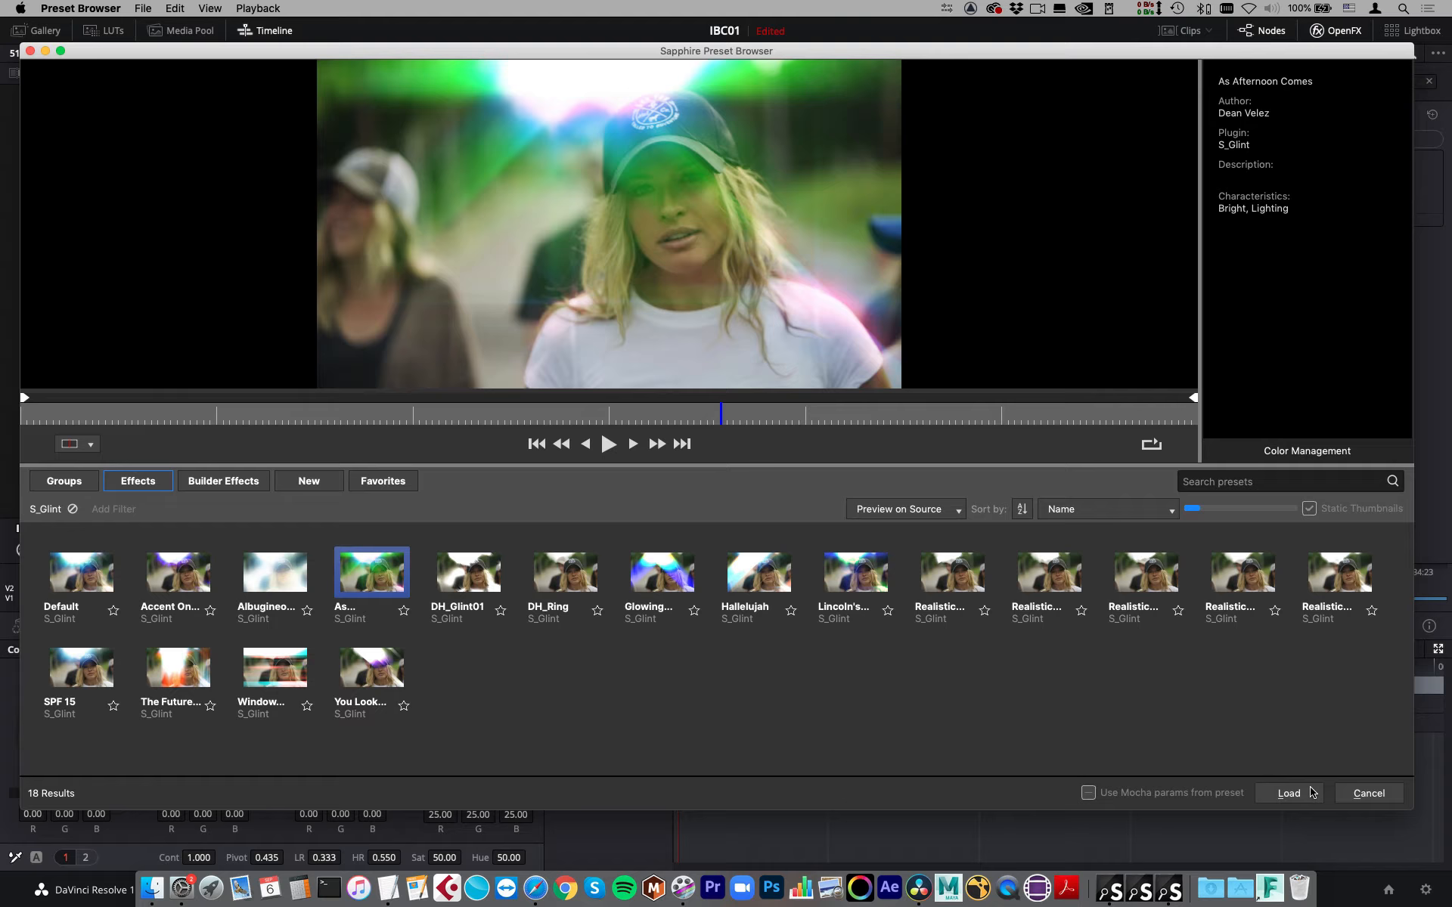
pyautogui.click(1368, 793)
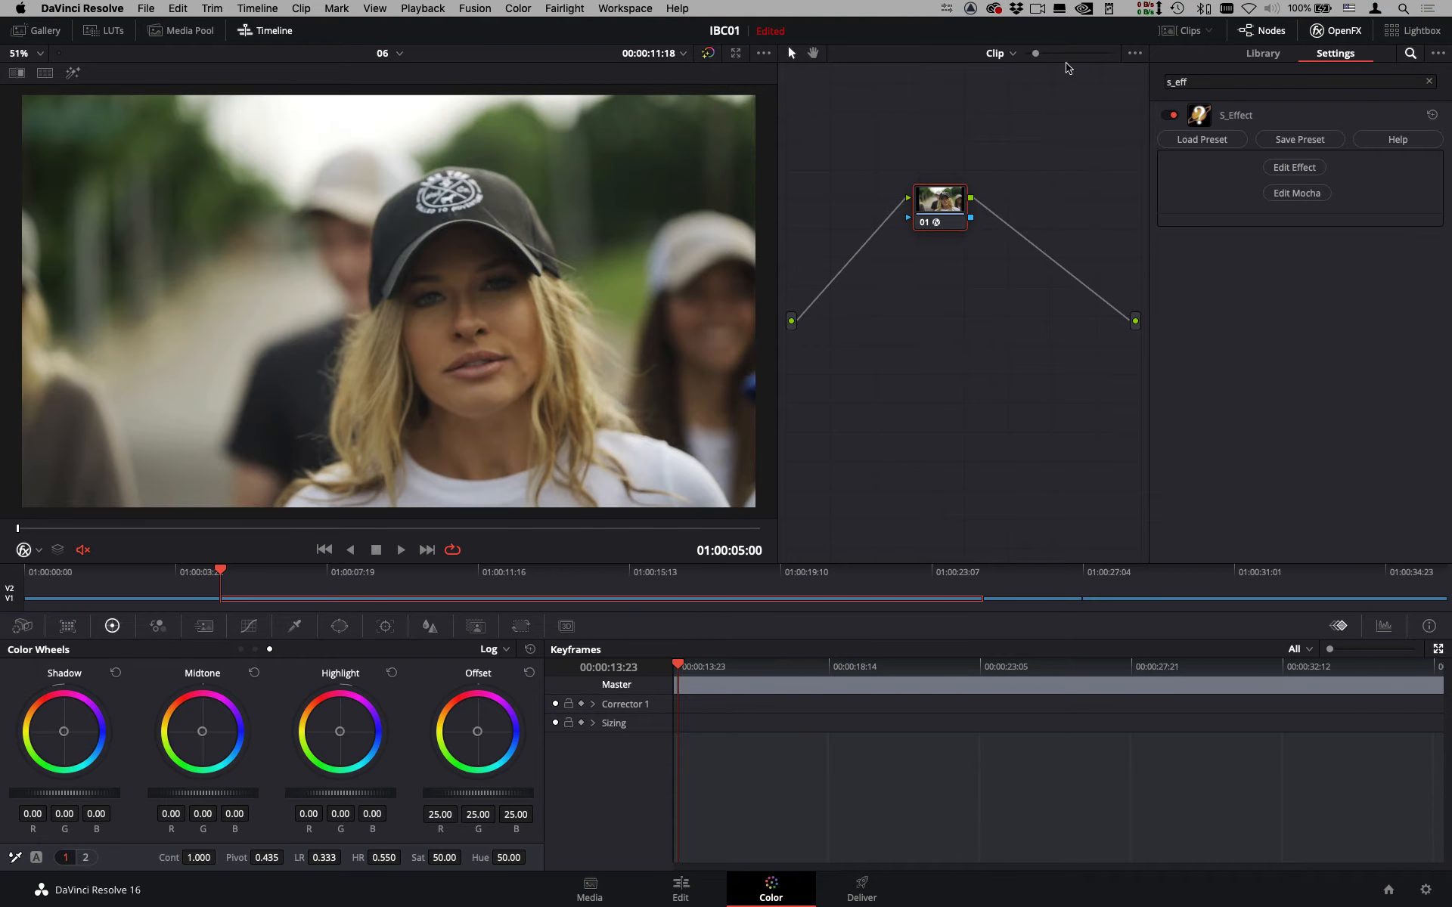
# Search the OpenFX library for "glin" and apply S_Glint to node 01 in place of S_Effect.
pyautogui.moveTo(1217, 80); pyautogui.dragTo(1067, 70)
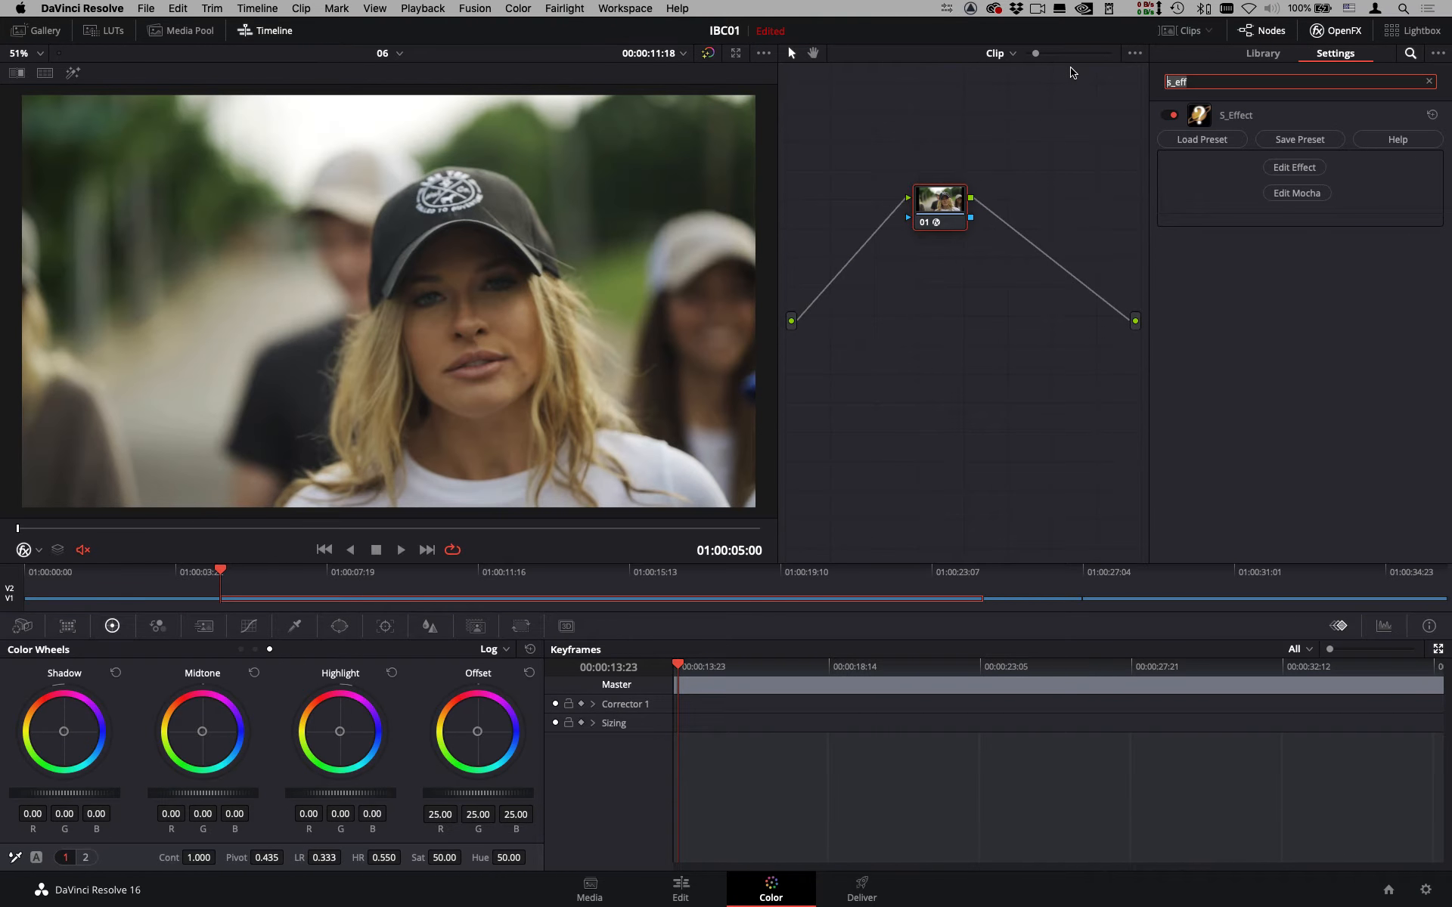
pyautogui.write('glin')
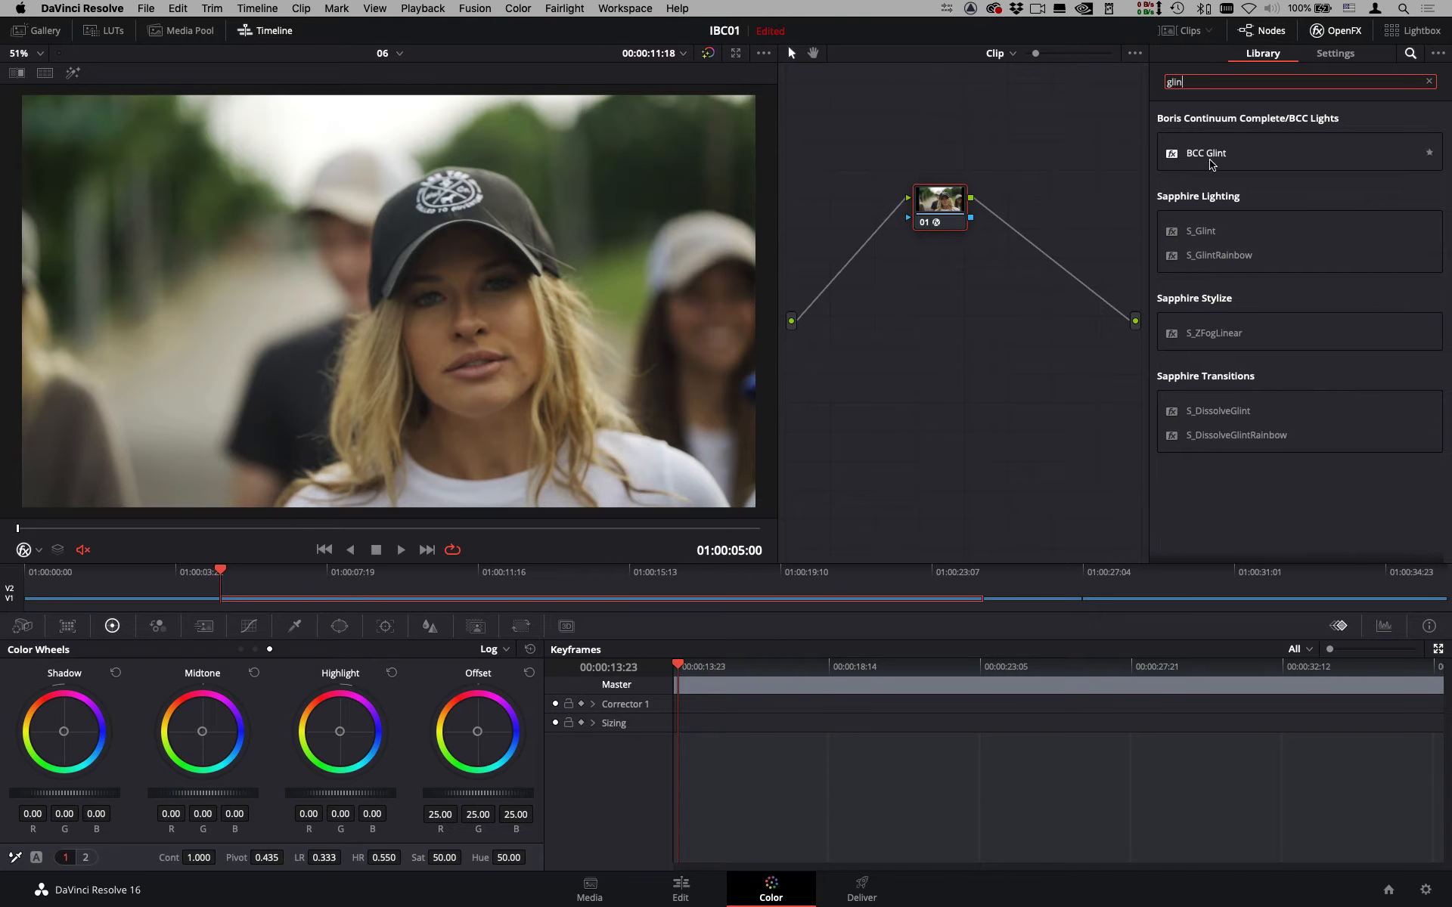
pyautogui.click(1207, 156)
pyautogui.moveTo(1202, 231); pyautogui.dragTo(960, 199)
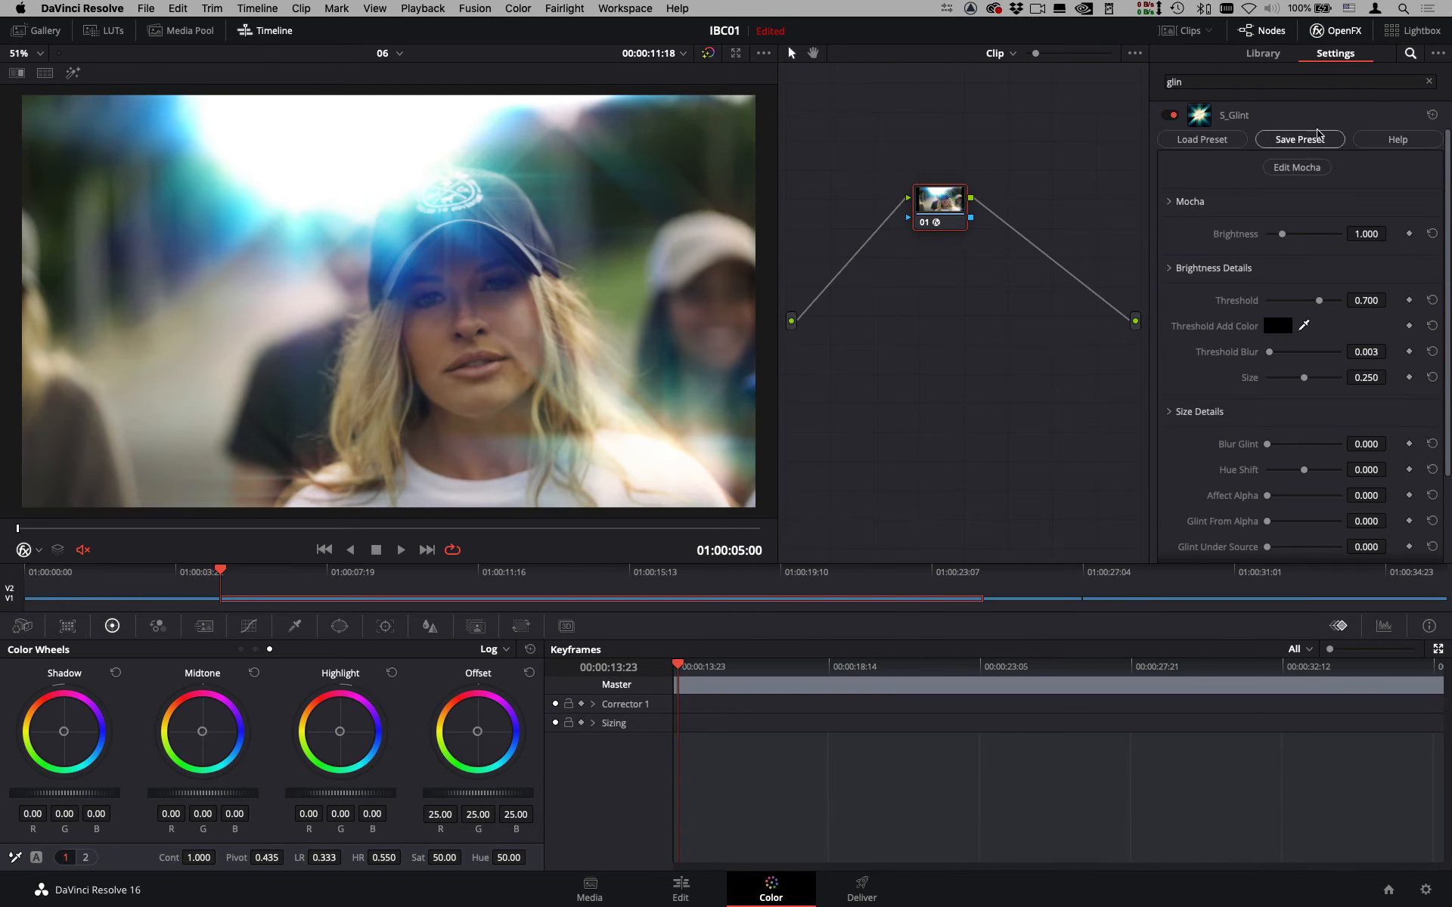
# Load the As Afternoon Comes preset for S_Glint from the Sapphire Preset Browser.
pyautogui.click(1214, 144)
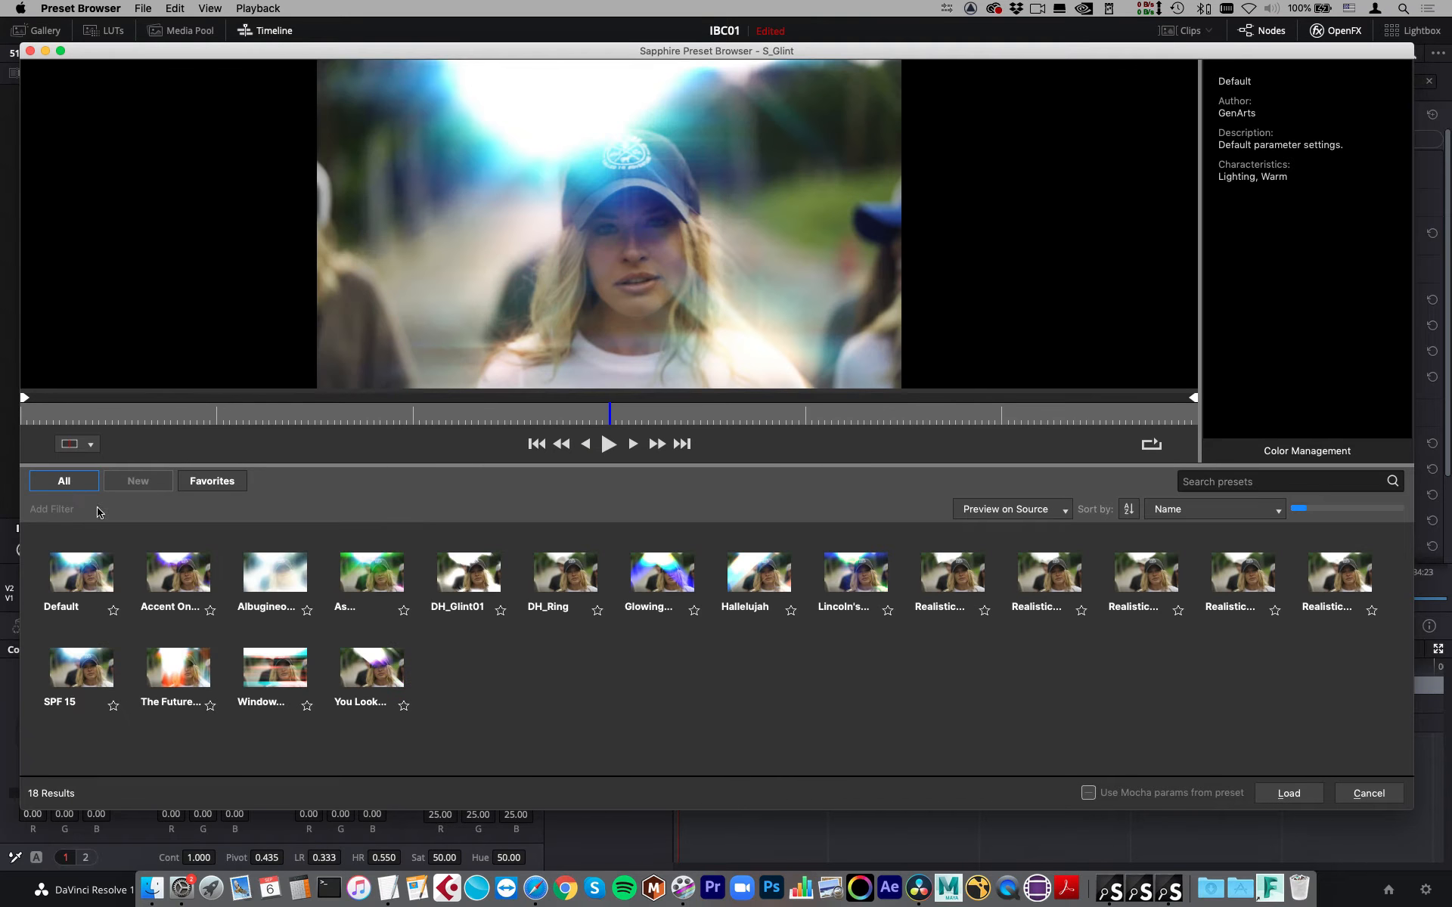
pyautogui.click(368, 597)
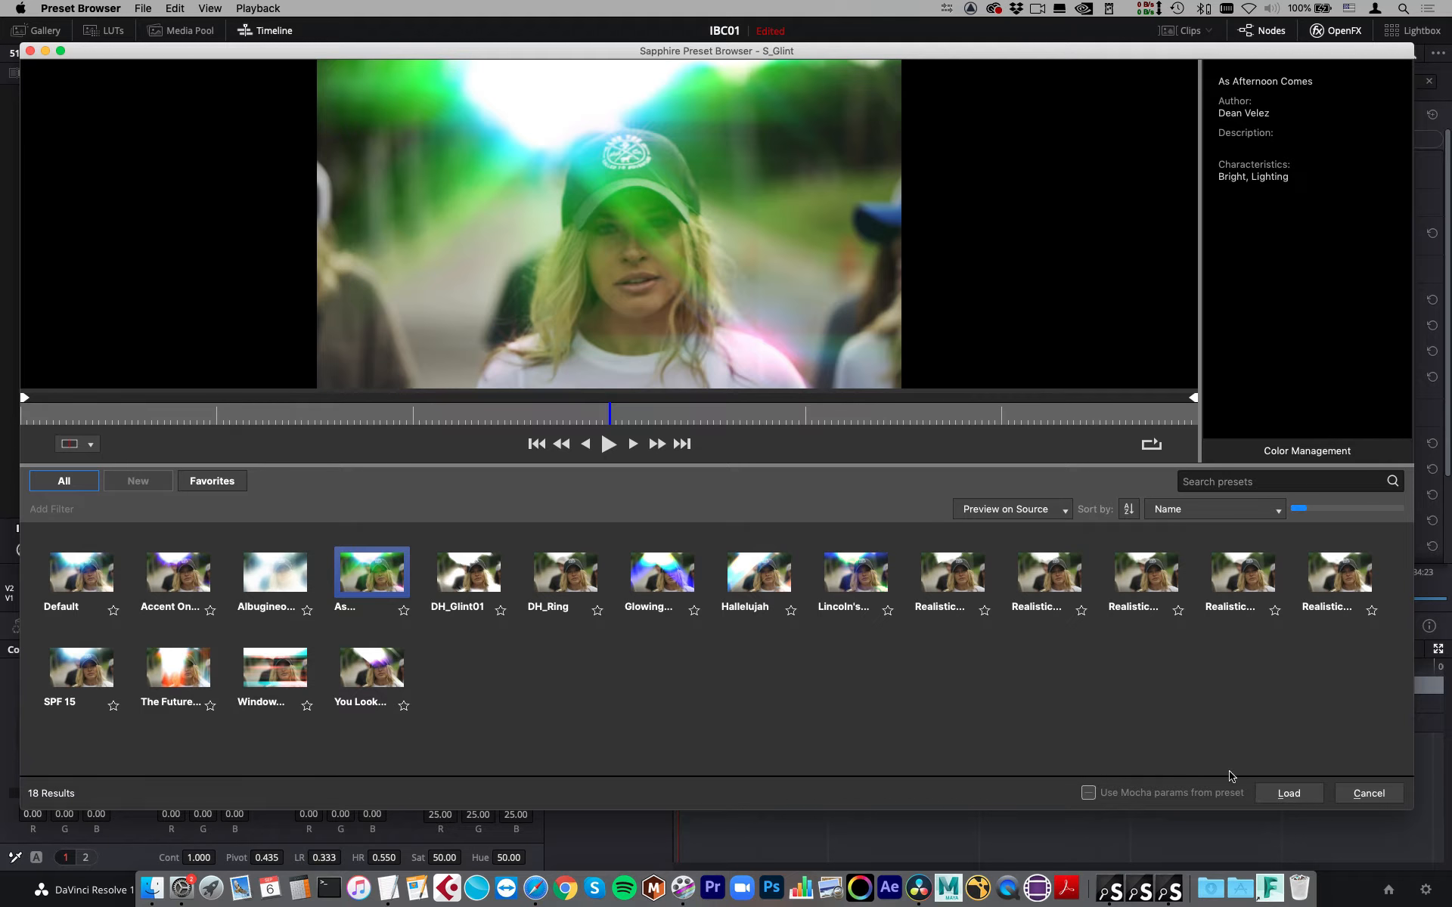
pyautogui.click(1296, 791)
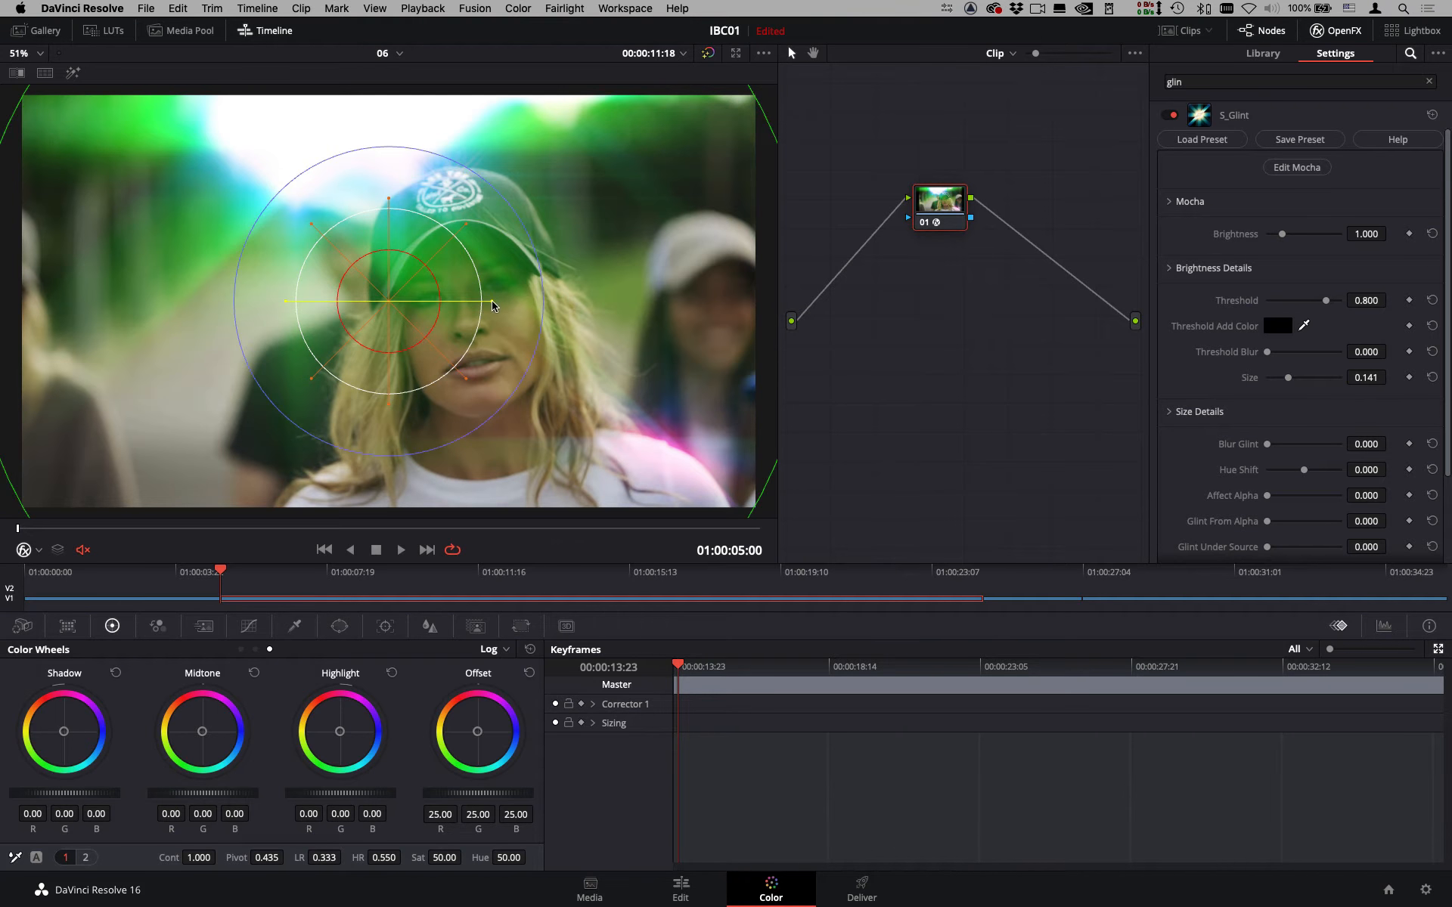
# Set S_Glint's Threshold to 0.979 and scrub through the clip to check the glints.
pyautogui.moveTo(491, 300); pyautogui.dragTo(481, 177)
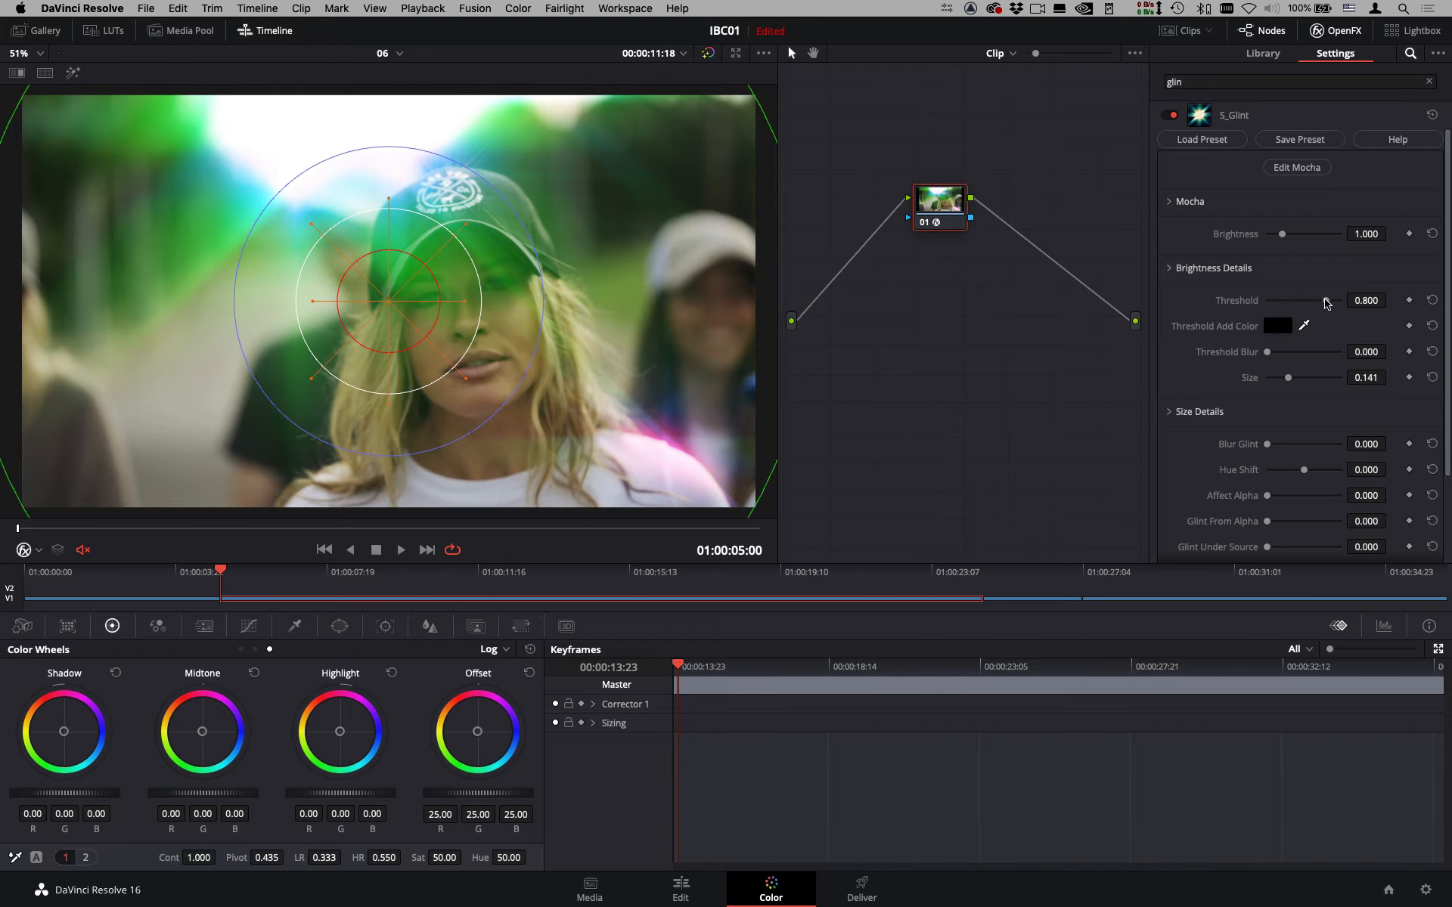
pyautogui.moveTo(1325, 301)
pyautogui.mouseDown()
pyautogui.moveTo(1306, 304)
pyautogui.moveTo(1339, 302)
pyautogui.mouseUp()
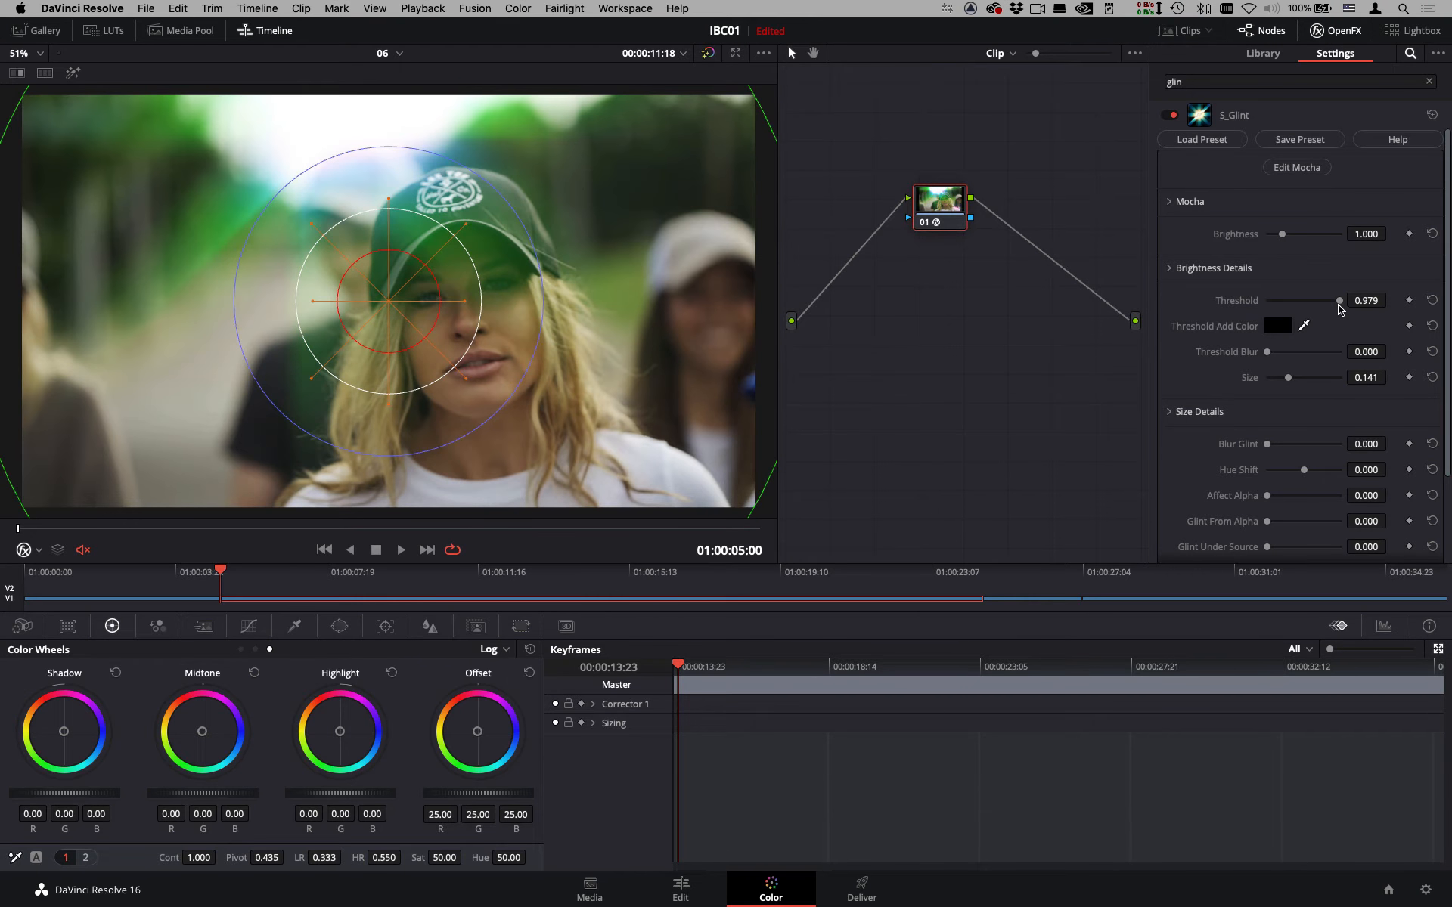
pyautogui.moveTo(120, 529); pyautogui.dragTo(549, 550)
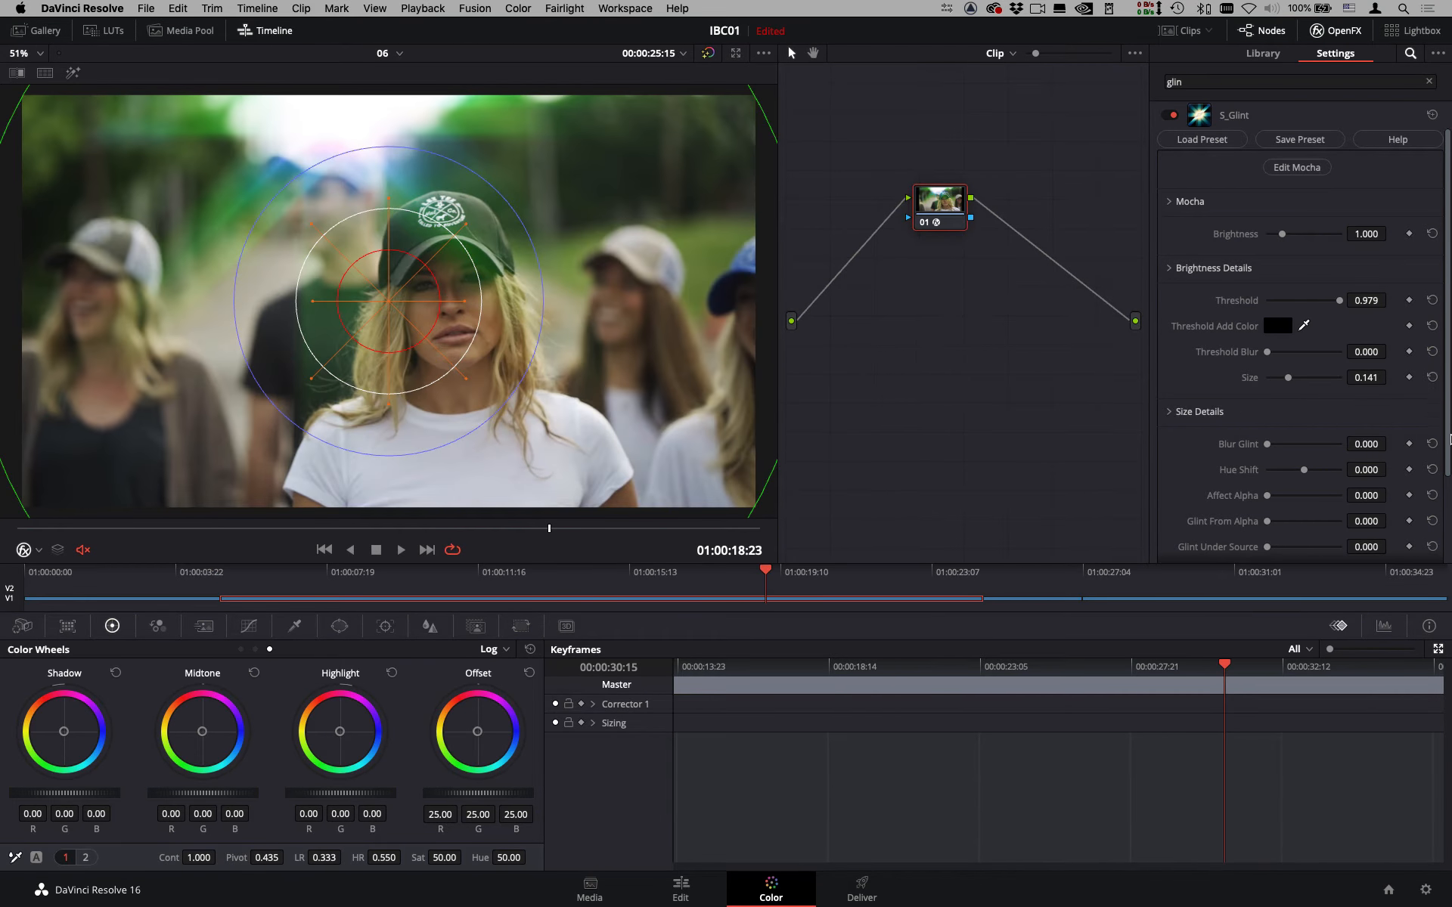
pyautogui.scroll(-5, 1298, 374)
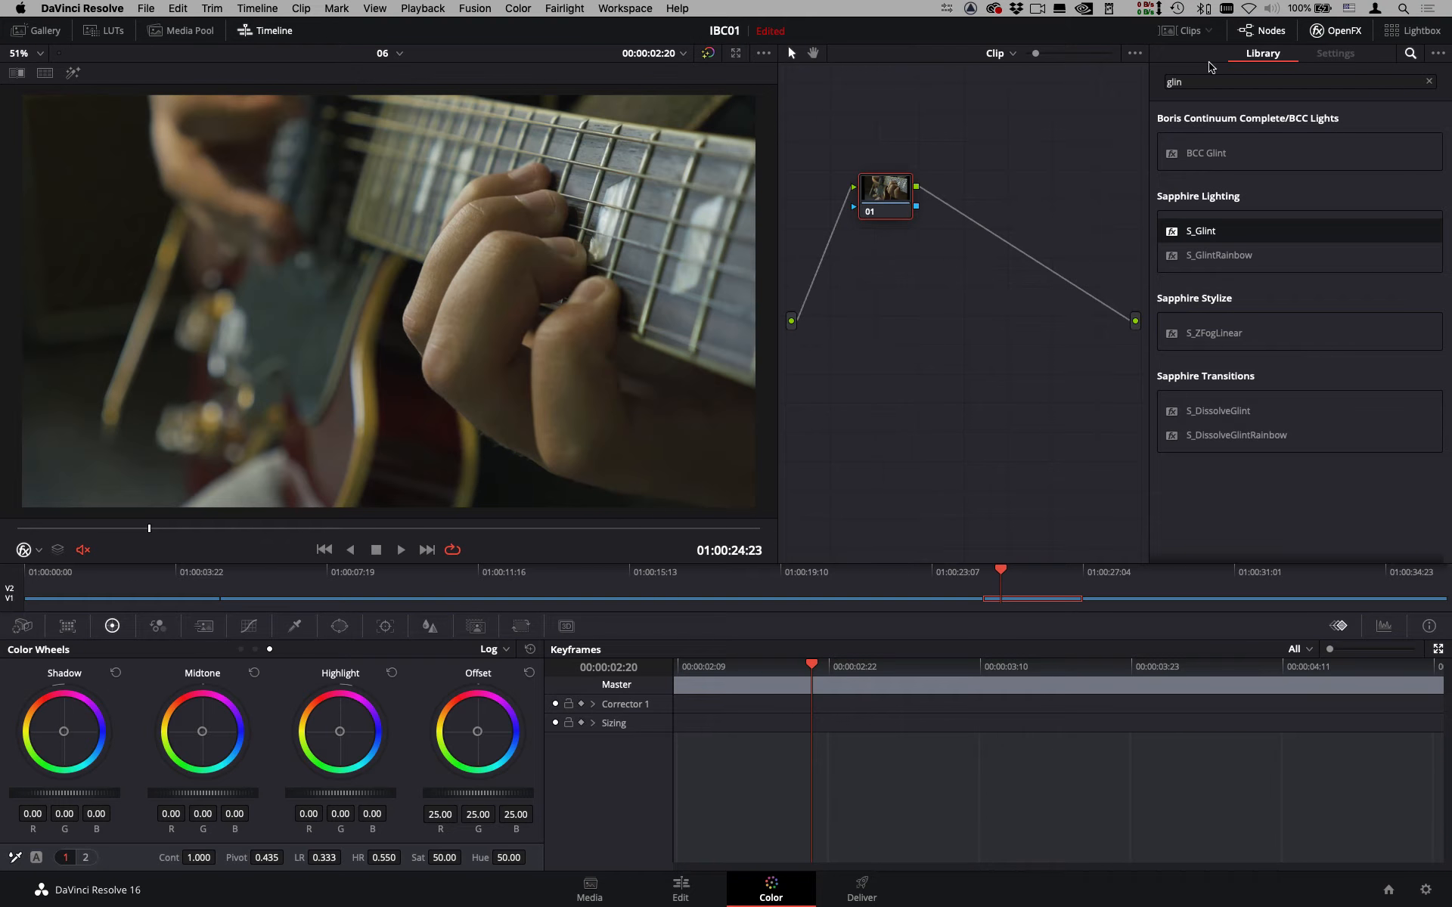
# Search the effects library for "zb" and apply S_ZBlur to node 01 of the guitar clip.
pyautogui.click(1212, 81)
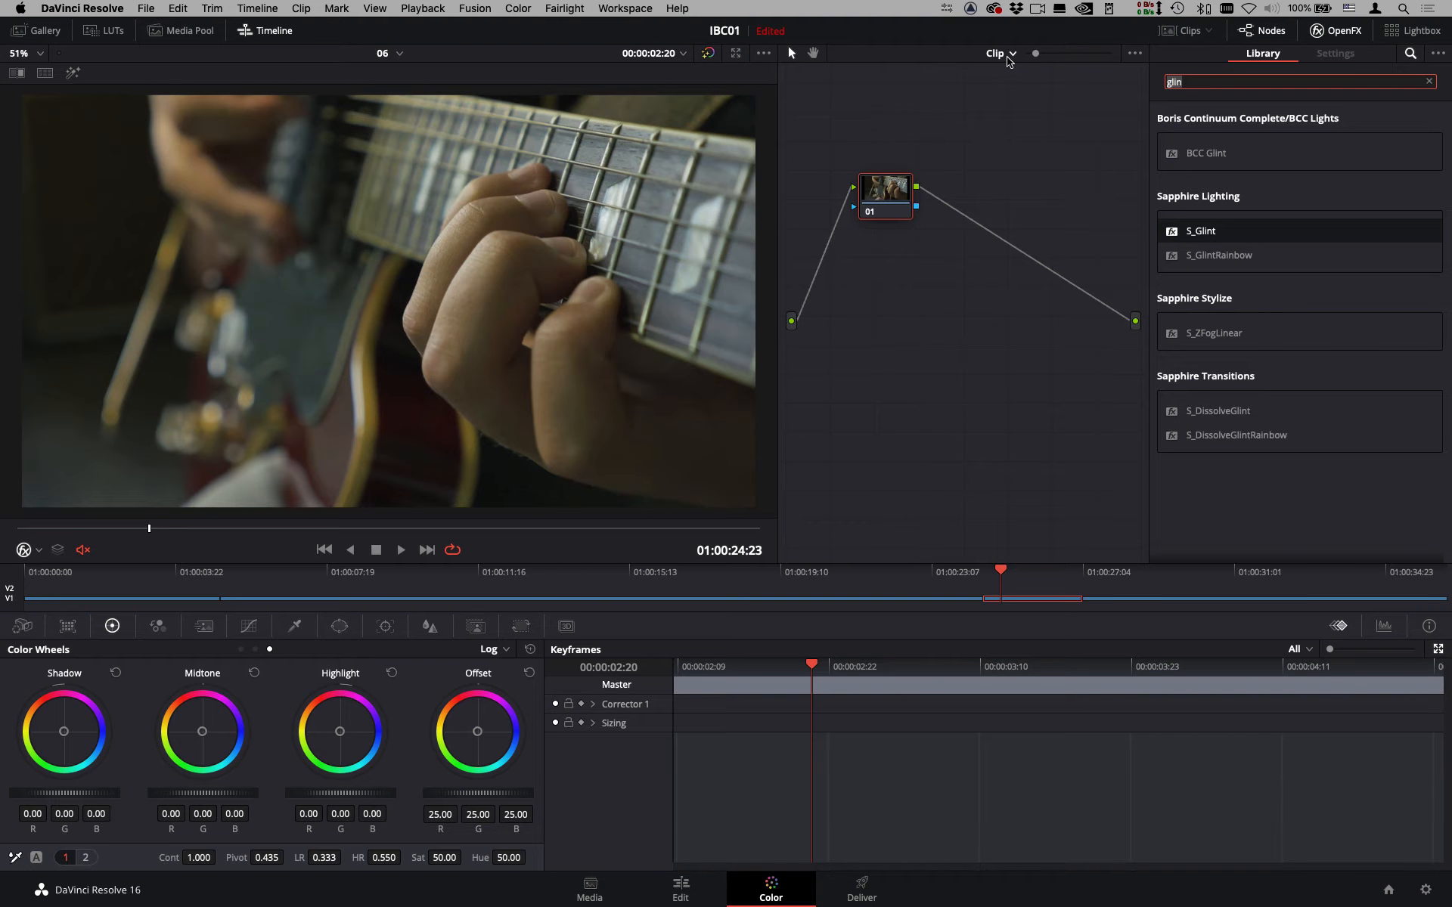
pyautogui.write('zv')
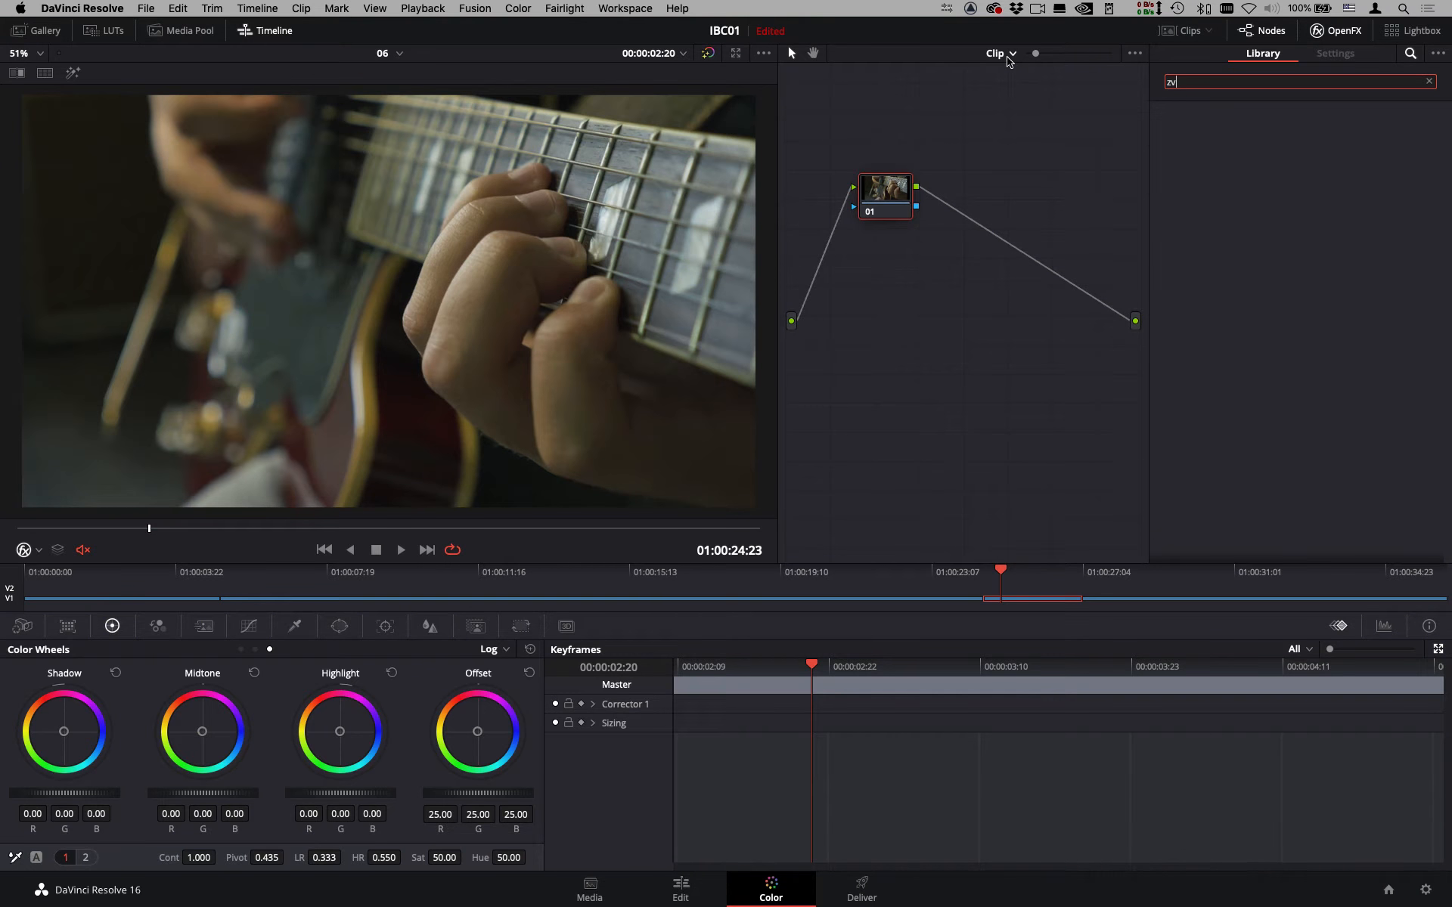
pyautogui.press('BackSpace')
pyautogui.write('b')
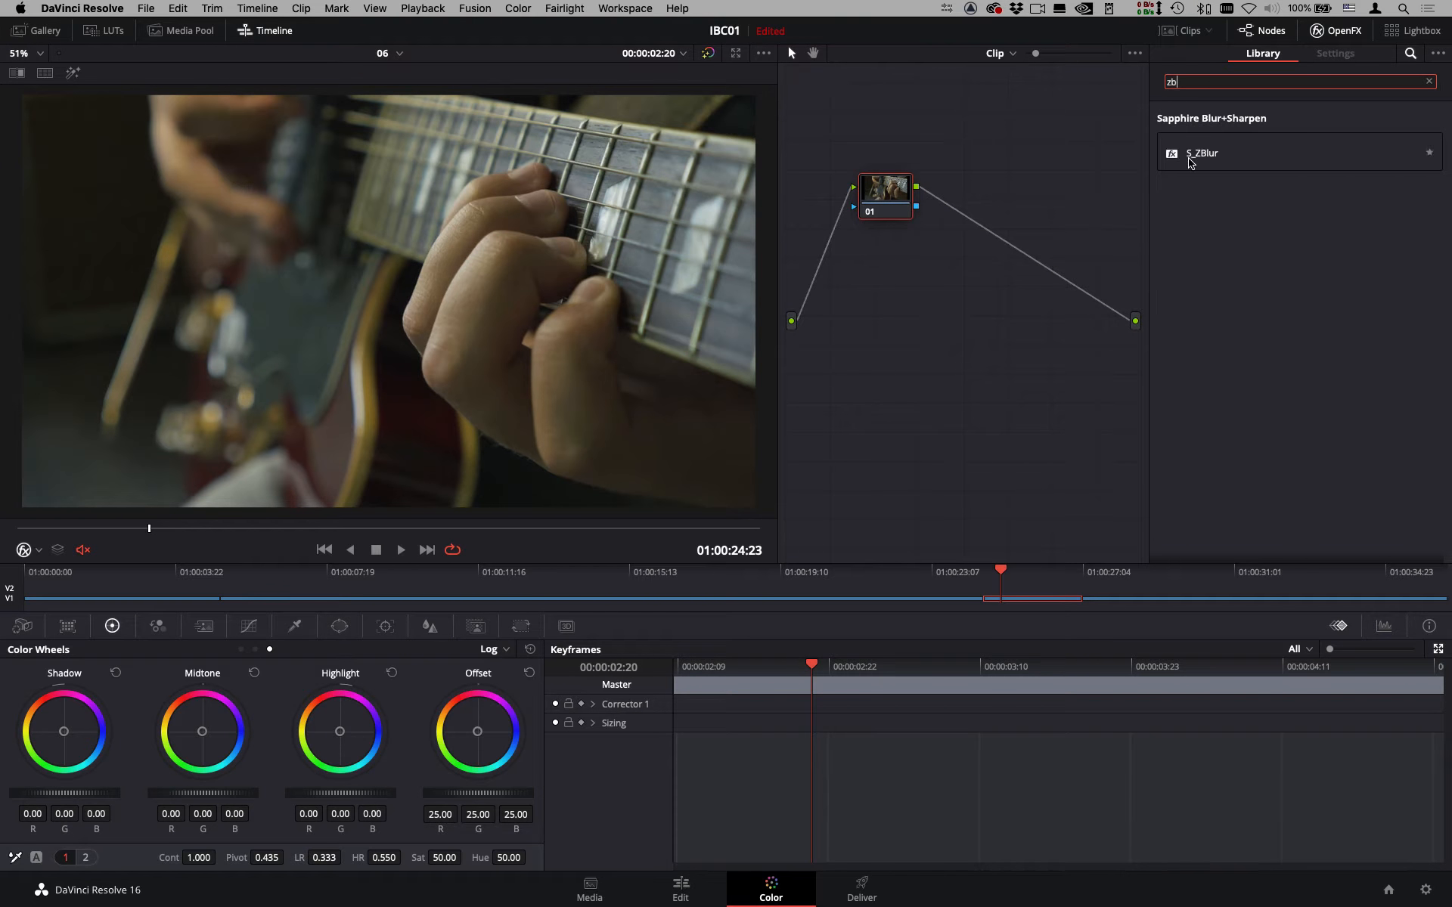
pyautogui.moveTo(1190, 162); pyautogui.dragTo(907, 203)
pyautogui.scroll(2, 1285, 227)
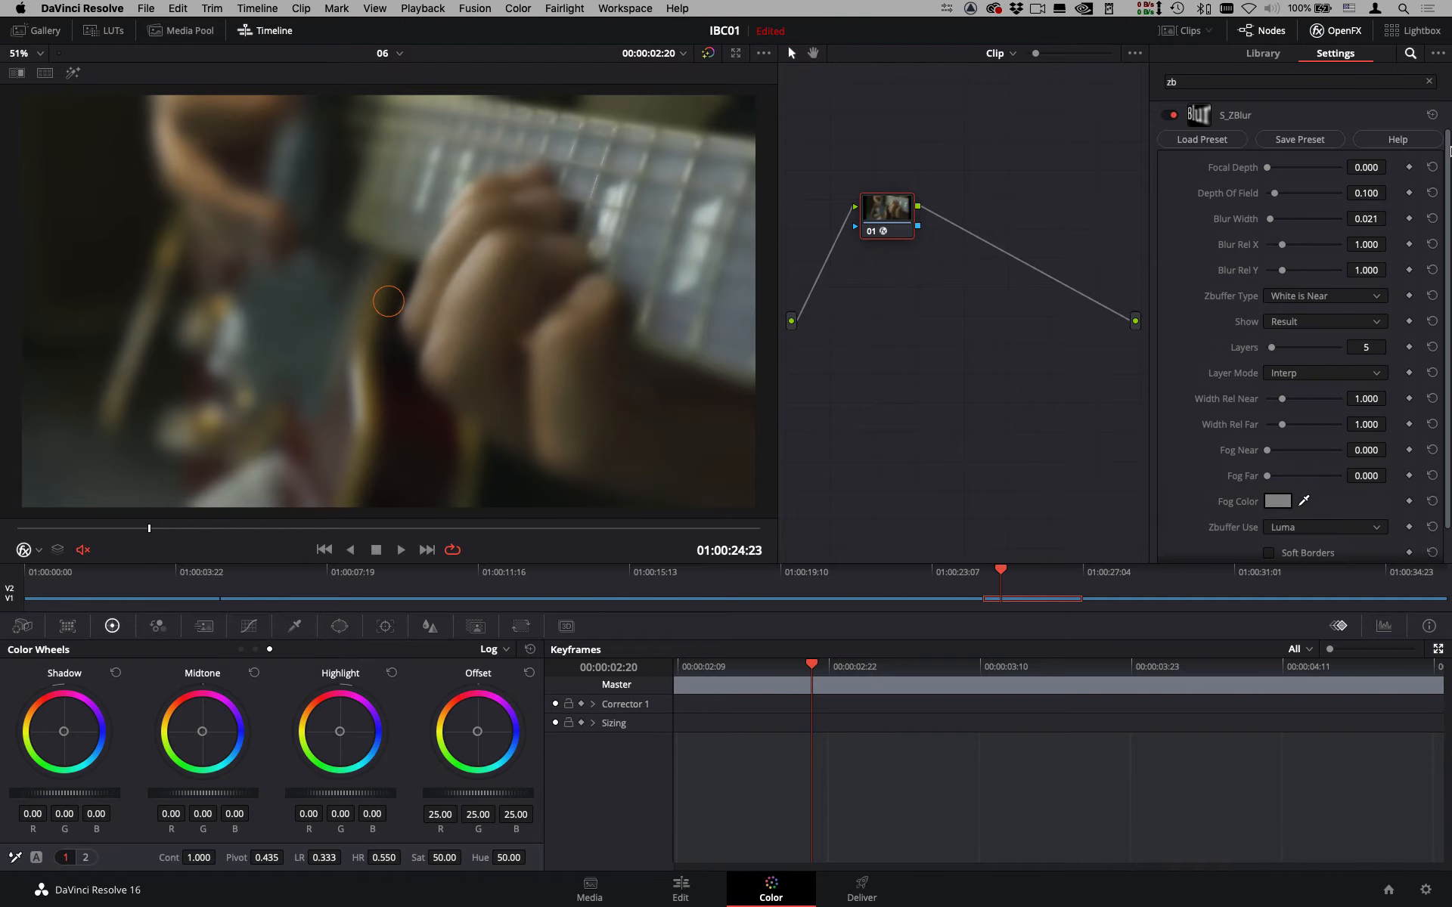
# Set S_ZBlur's Focal Depth to 0.275 and Depth Of Field to 0.255, and compare the clip with and without it.
pyautogui.moveTo(1270, 173)
pyautogui.mouseDown()
pyautogui.moveTo(1285, 172)
pyautogui.moveTo(1286, 194)
pyautogui.moveTo(1299, 167)
pyautogui.moveTo(1286, 168)
pyautogui.mouseUp()
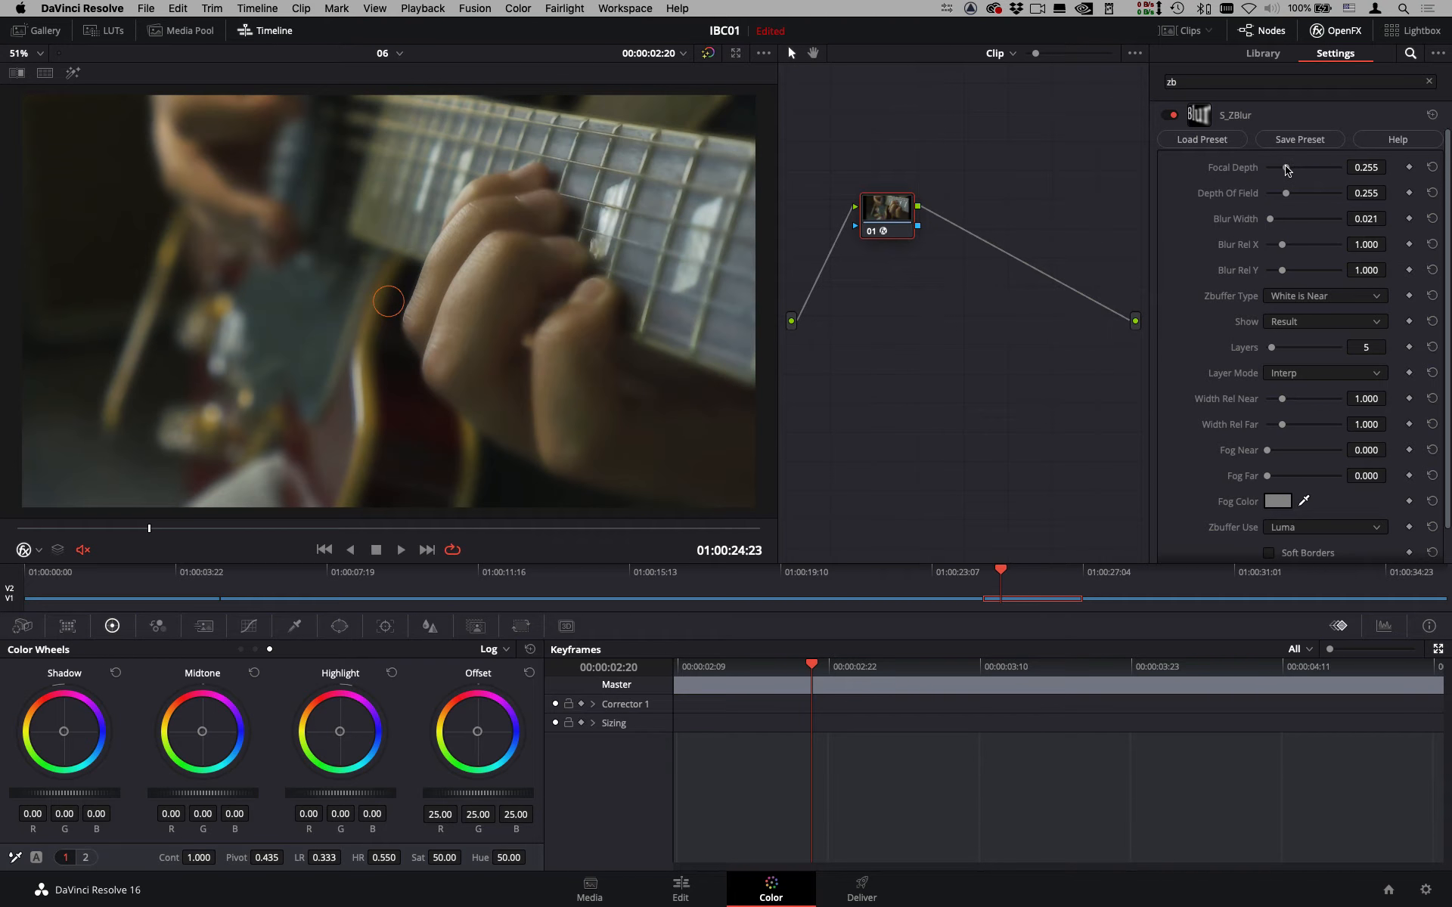
pyautogui.click(1169, 115)
pyautogui.click(1171, 116)
pyautogui.moveTo(105, 524); pyautogui.dragTo(341, 523)
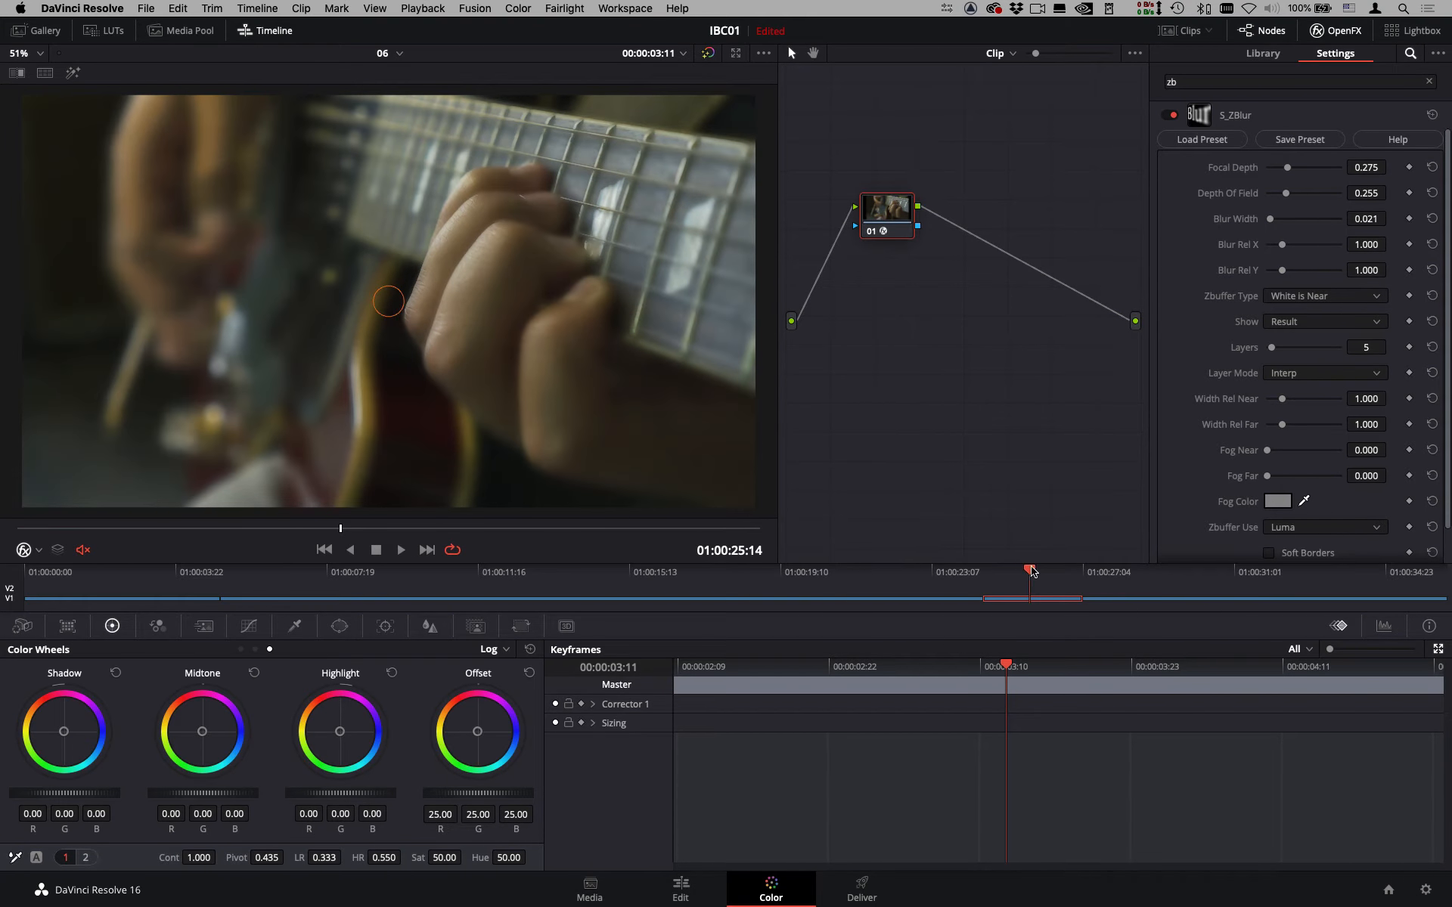
# Go to the piano clip, search the library for "free" and apply S_FreeLens to its node 01.
pyautogui.click(1126, 595)
pyautogui.moveTo(102, 528); pyautogui.dragTo(179, 528)
pyautogui.moveTo(1198, 82); pyautogui.dragTo(1124, 78)
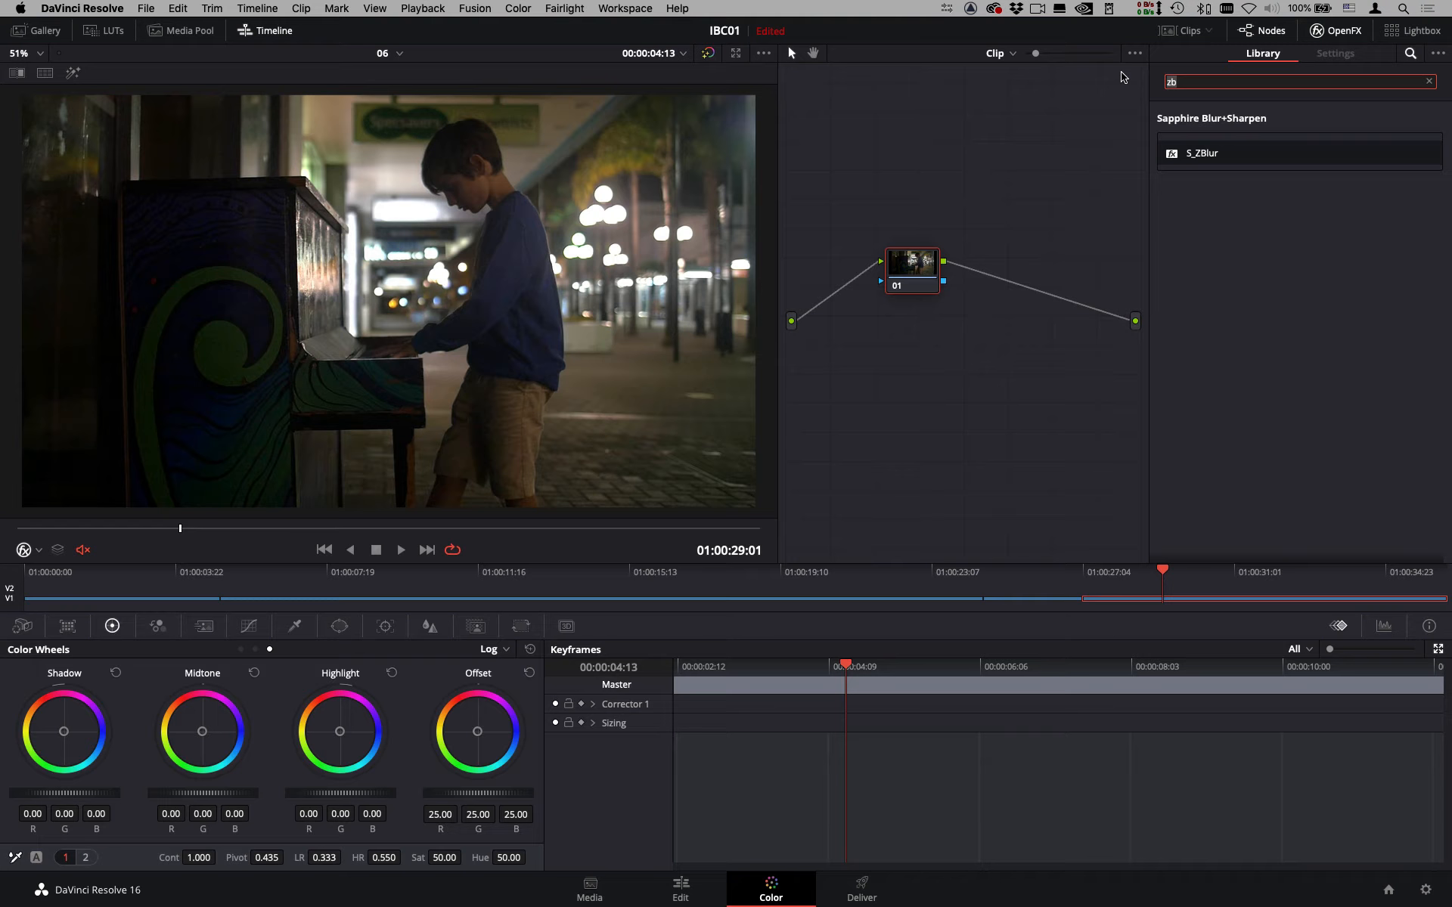
pyautogui.write('free')
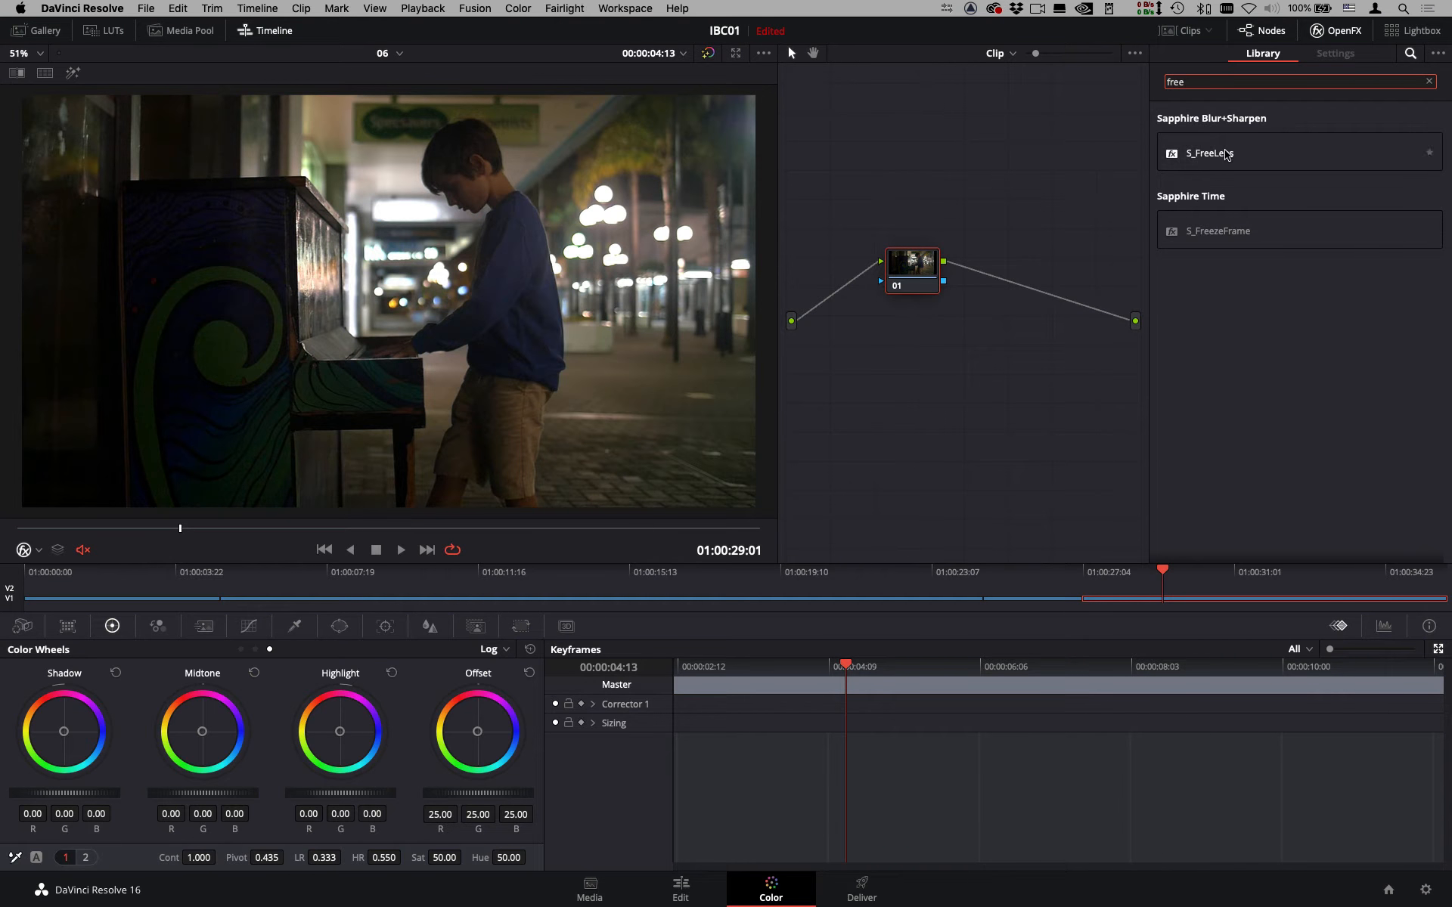
pyautogui.moveTo(1226, 155); pyautogui.dragTo(914, 265)
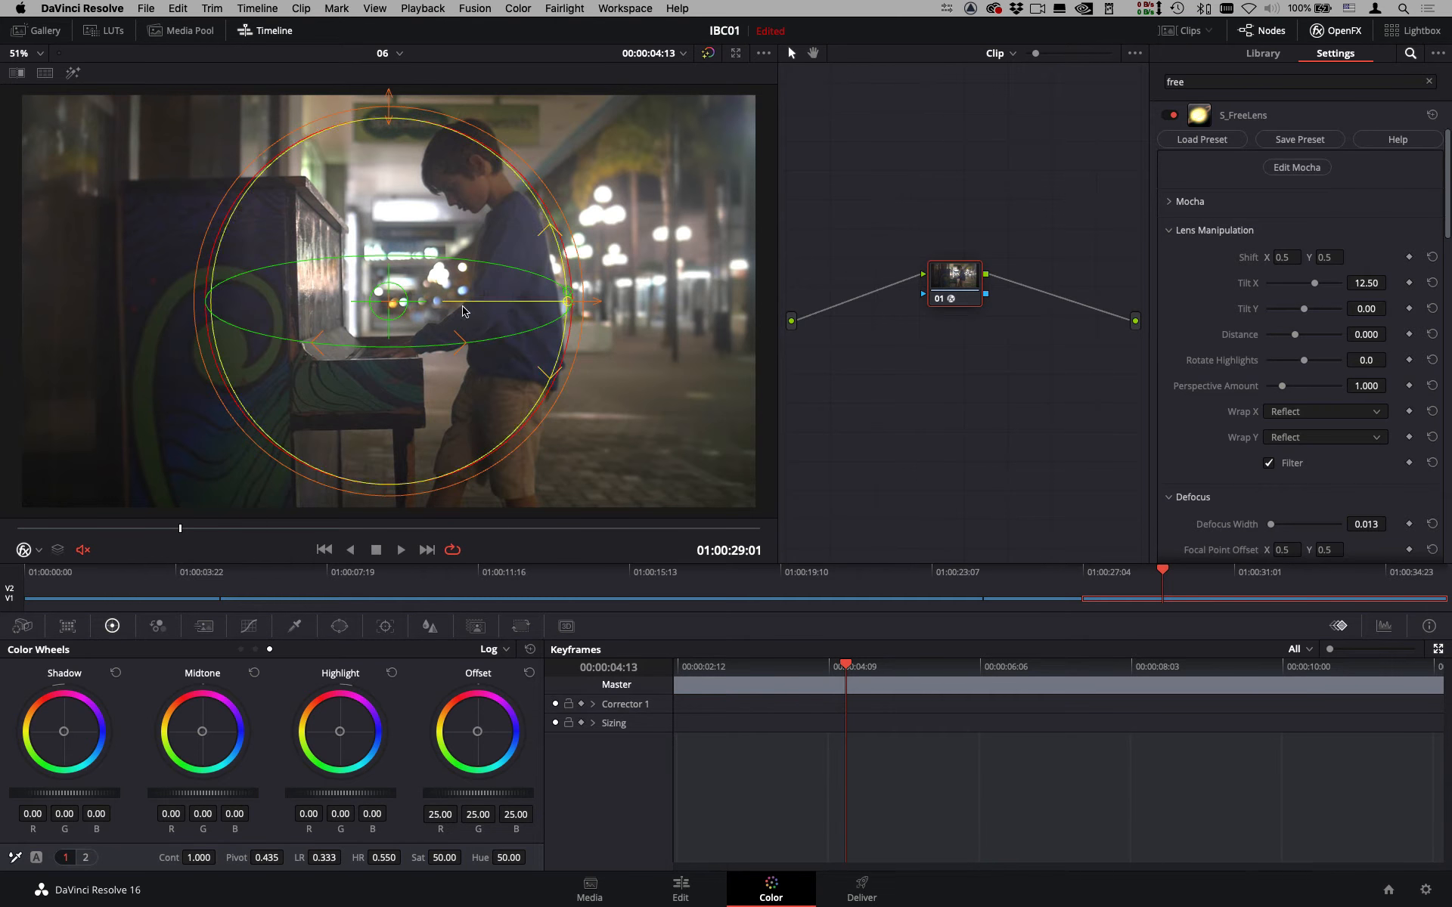
# Adjust S_FreeLens's lens manipulation to Tilt X 21.10, Tilt Y 6.43 and Distance 0.043.
pyautogui.moveTo(601, 301); pyautogui.dragTo(618, 301)
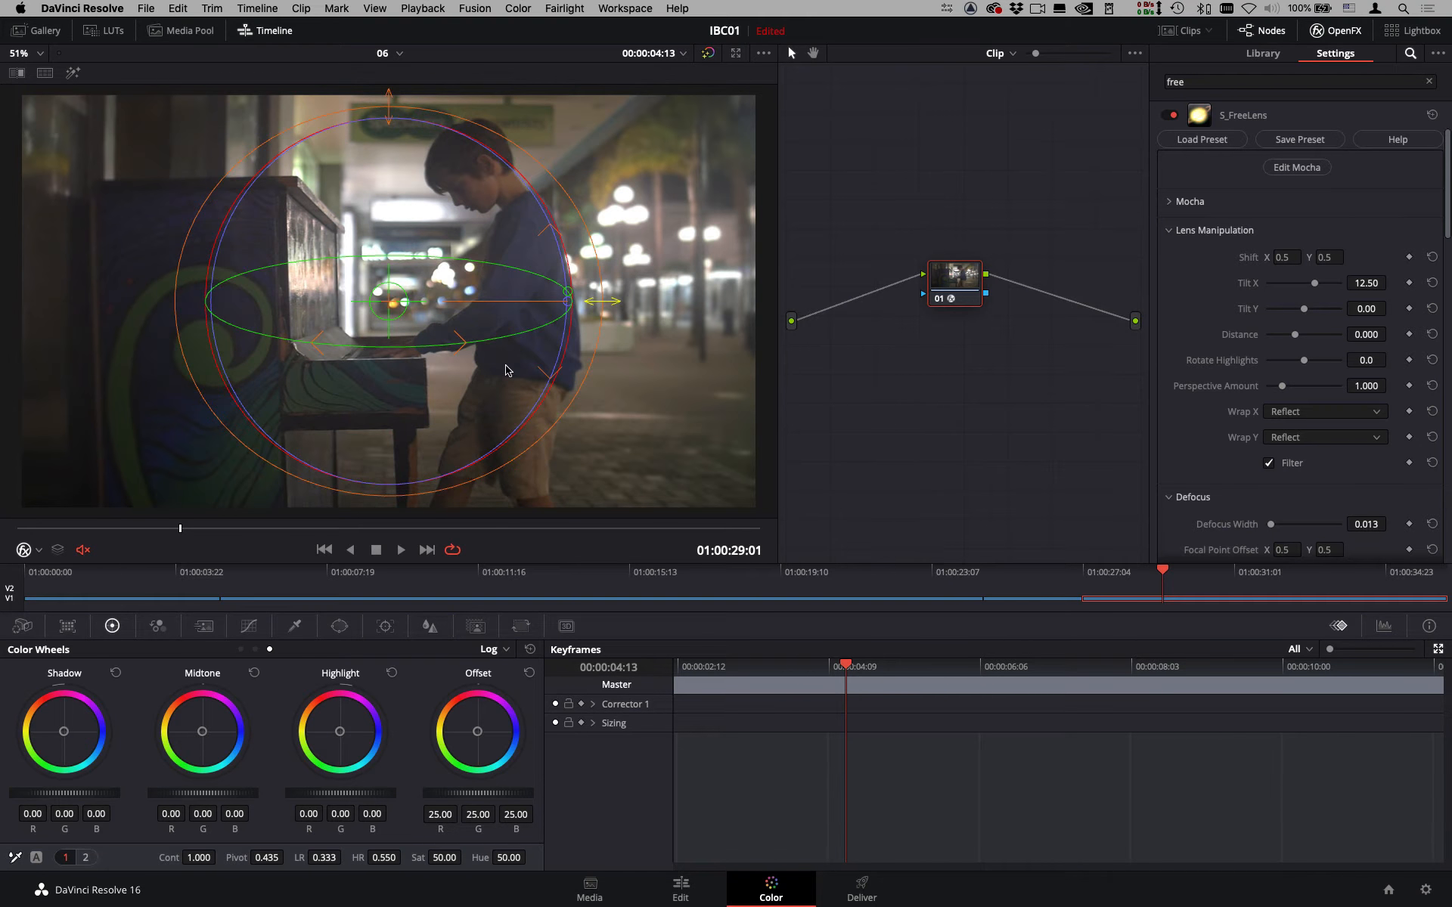
pyautogui.moveTo(1450, 143); pyautogui.dragTo(1450, 123)
pyautogui.moveTo(1316, 286); pyautogui.dragTo(1298, 338)
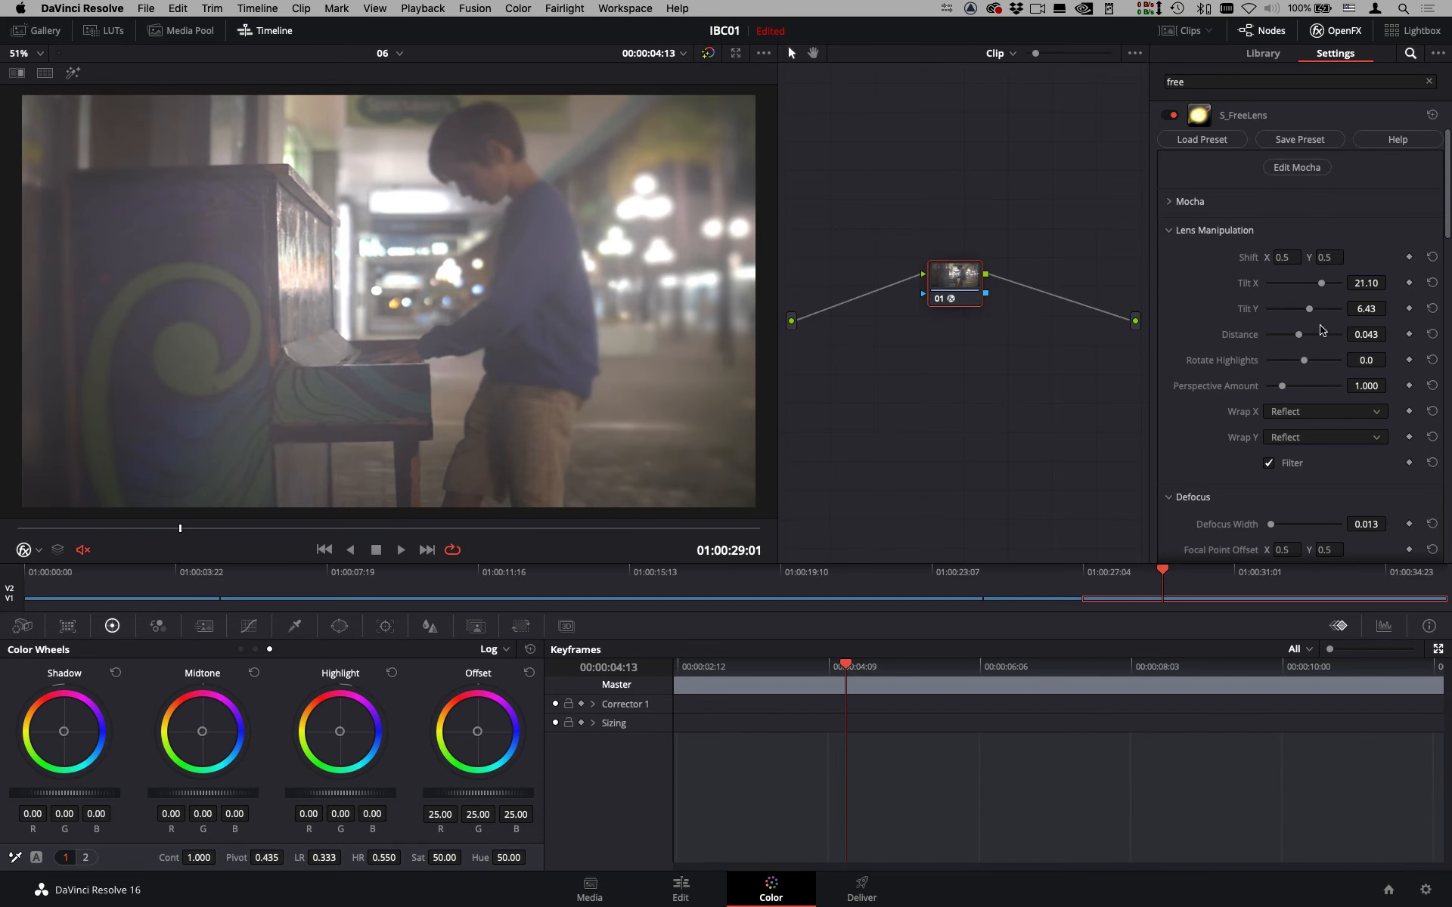
# Set S_FreeLens's Chroma Distort to 0.082 and its Distortion Amount to -0.061.
pyautogui.scroll(-5, 1271, 414)
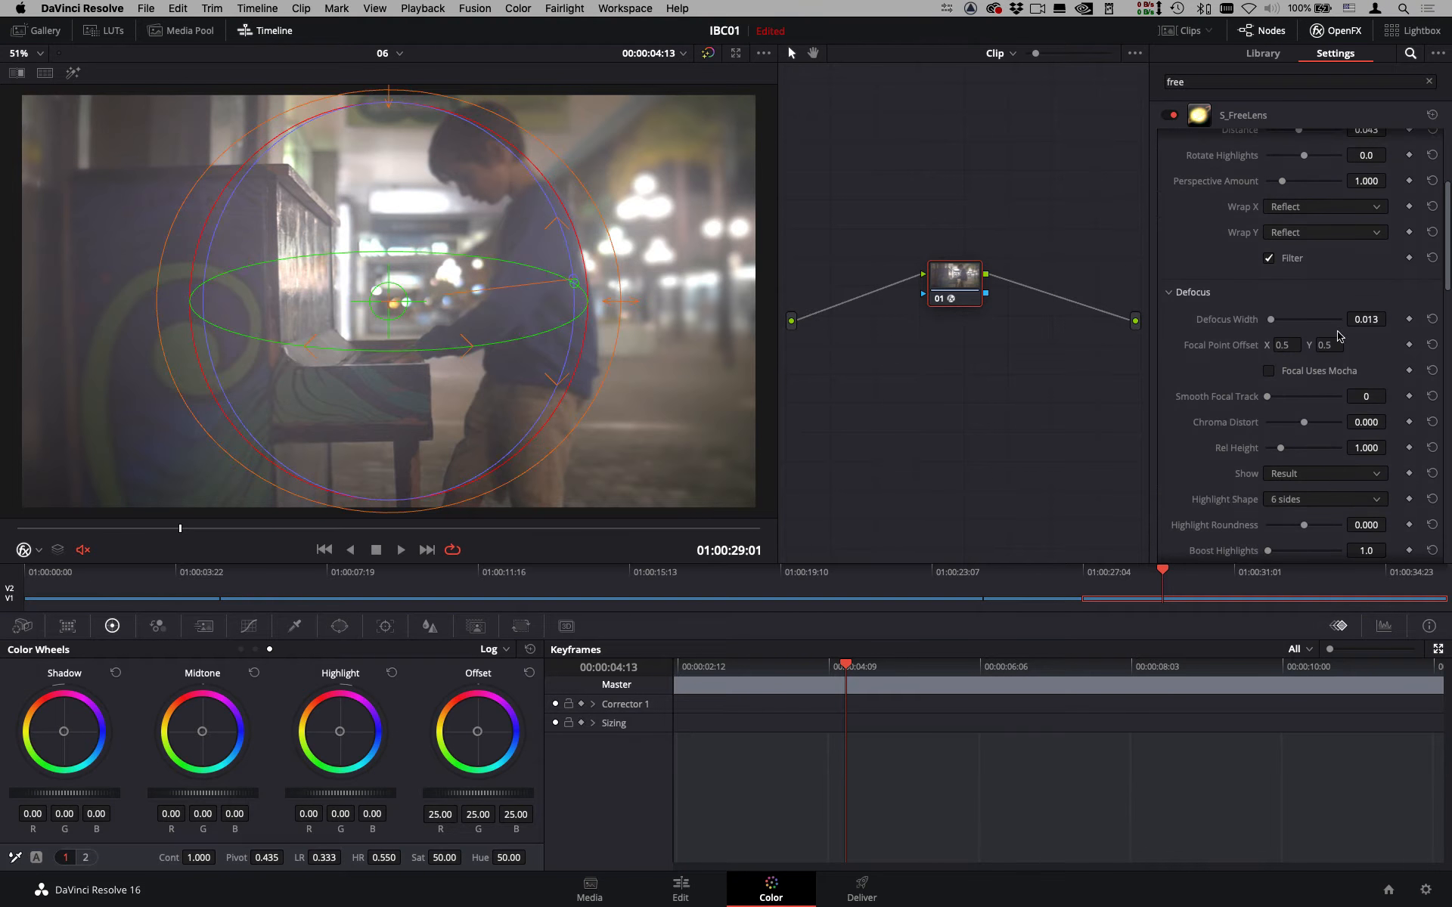
pyautogui.moveTo(1305, 426)
pyautogui.mouseDown()
pyautogui.moveTo(1328, 426)
pyautogui.moveTo(1306, 424)
pyautogui.mouseUp()
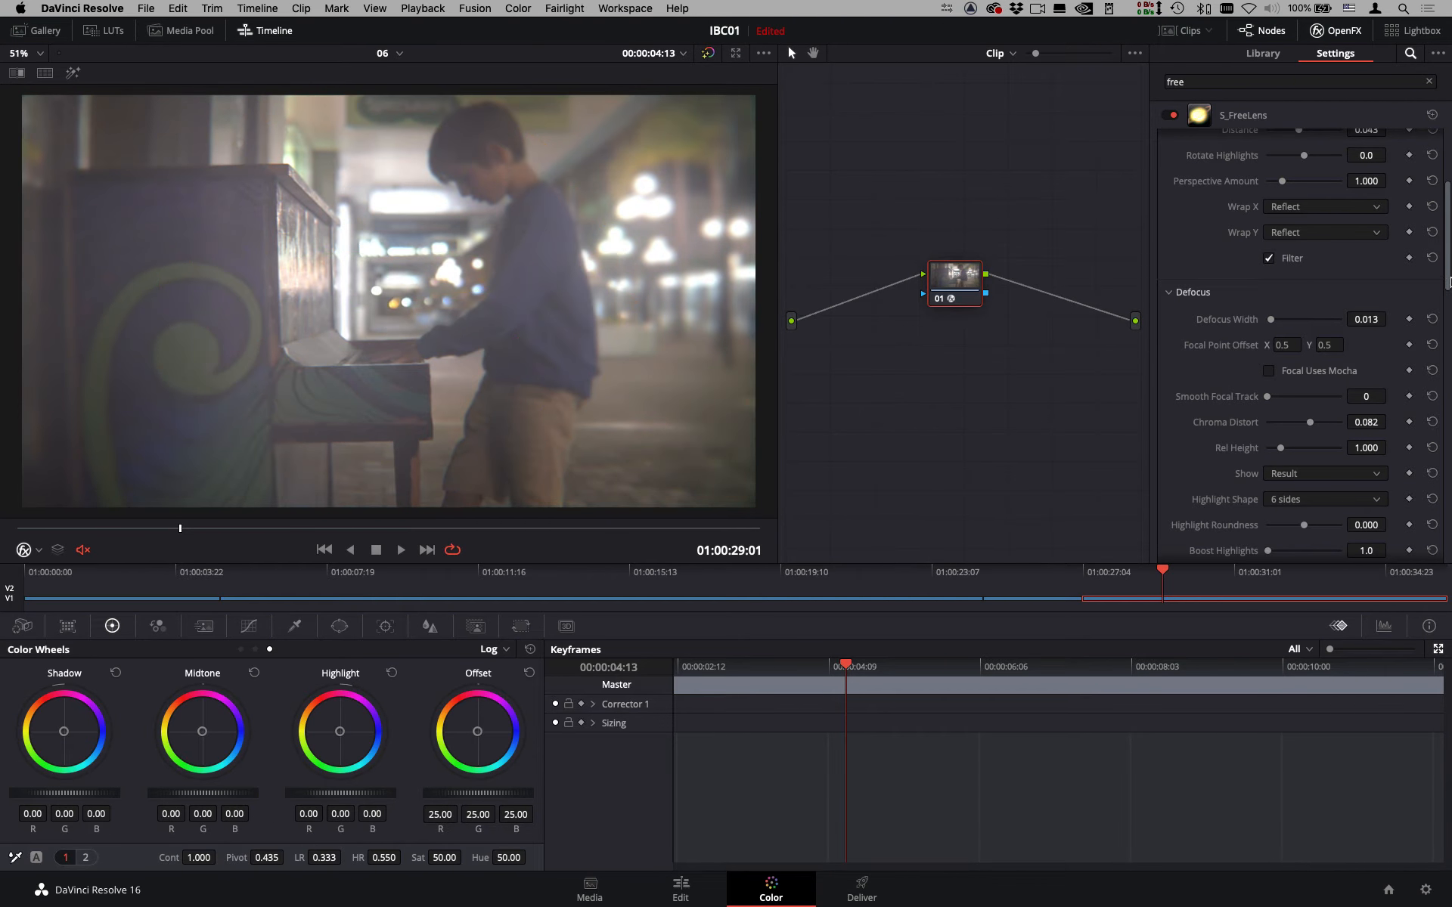
pyautogui.moveTo(1447, 275); pyautogui.dragTo(1450, 347)
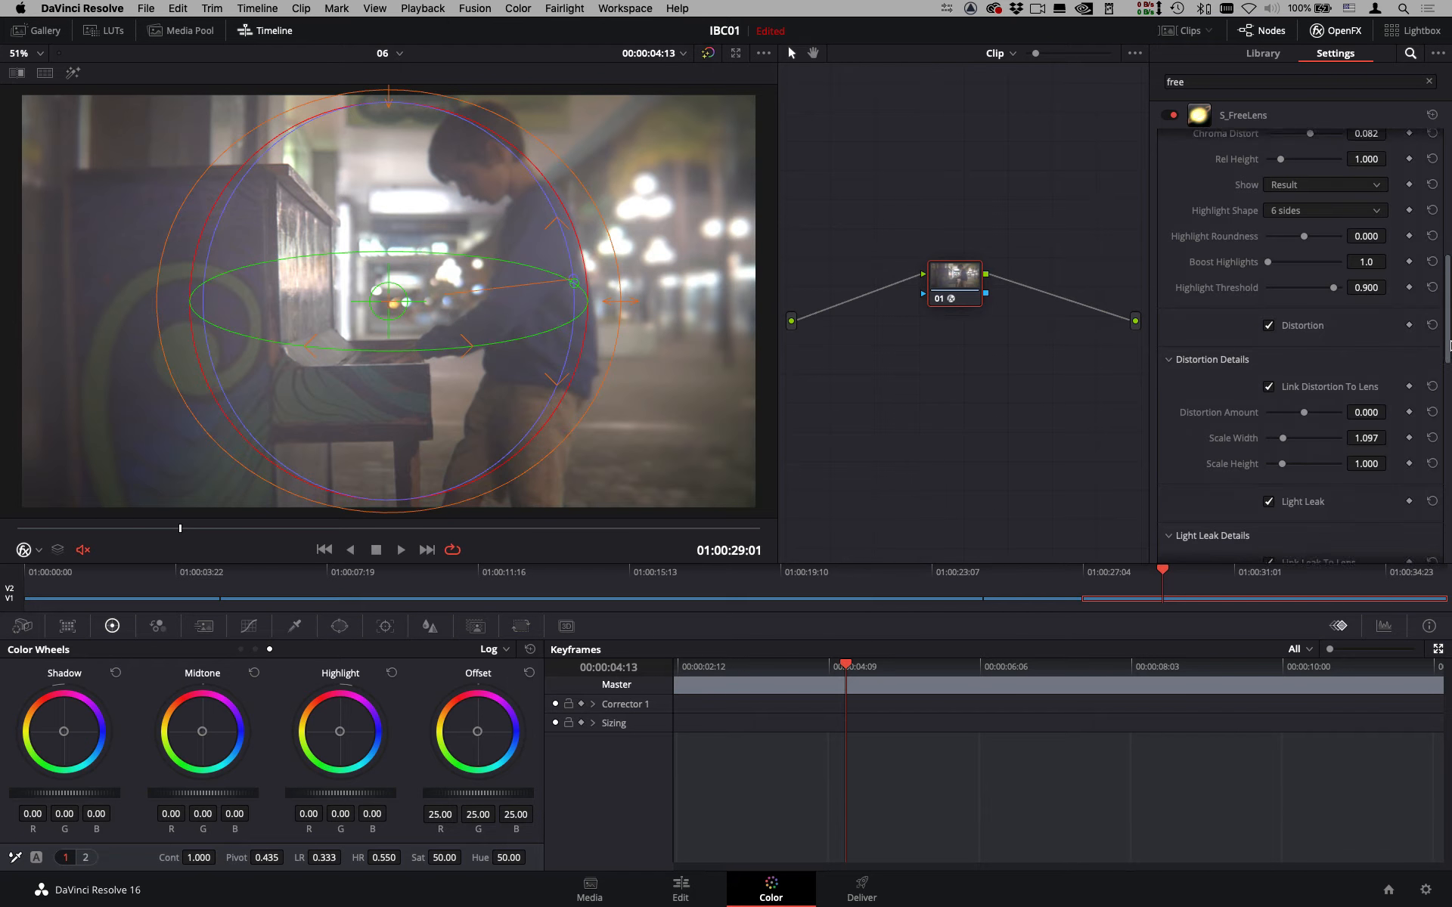
pyautogui.moveTo(1303, 418)
pyautogui.mouseDown()
pyautogui.moveTo(1317, 420)
pyautogui.moveTo(1290, 422)
pyautogui.mouseUp()
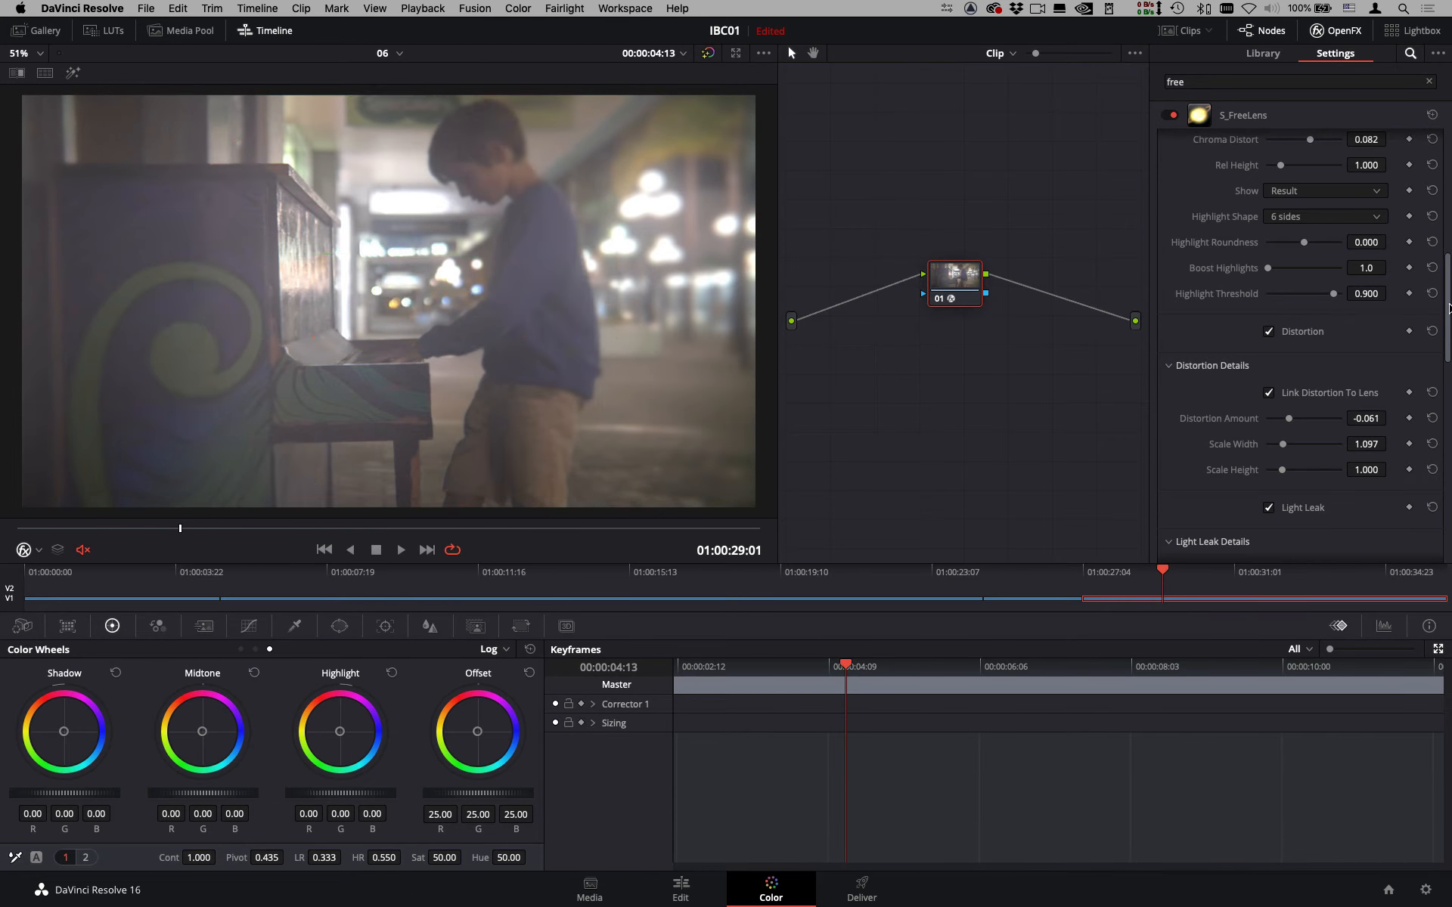
# Set the light leak's intensity to -0.10, its Outer Color to light green and its Mid Color to sky blue, and check another frame.
pyautogui.scroll(-5, 1255, 408)
pyautogui.moveTo(1303, 342); pyautogui.dragTo(1309, 343)
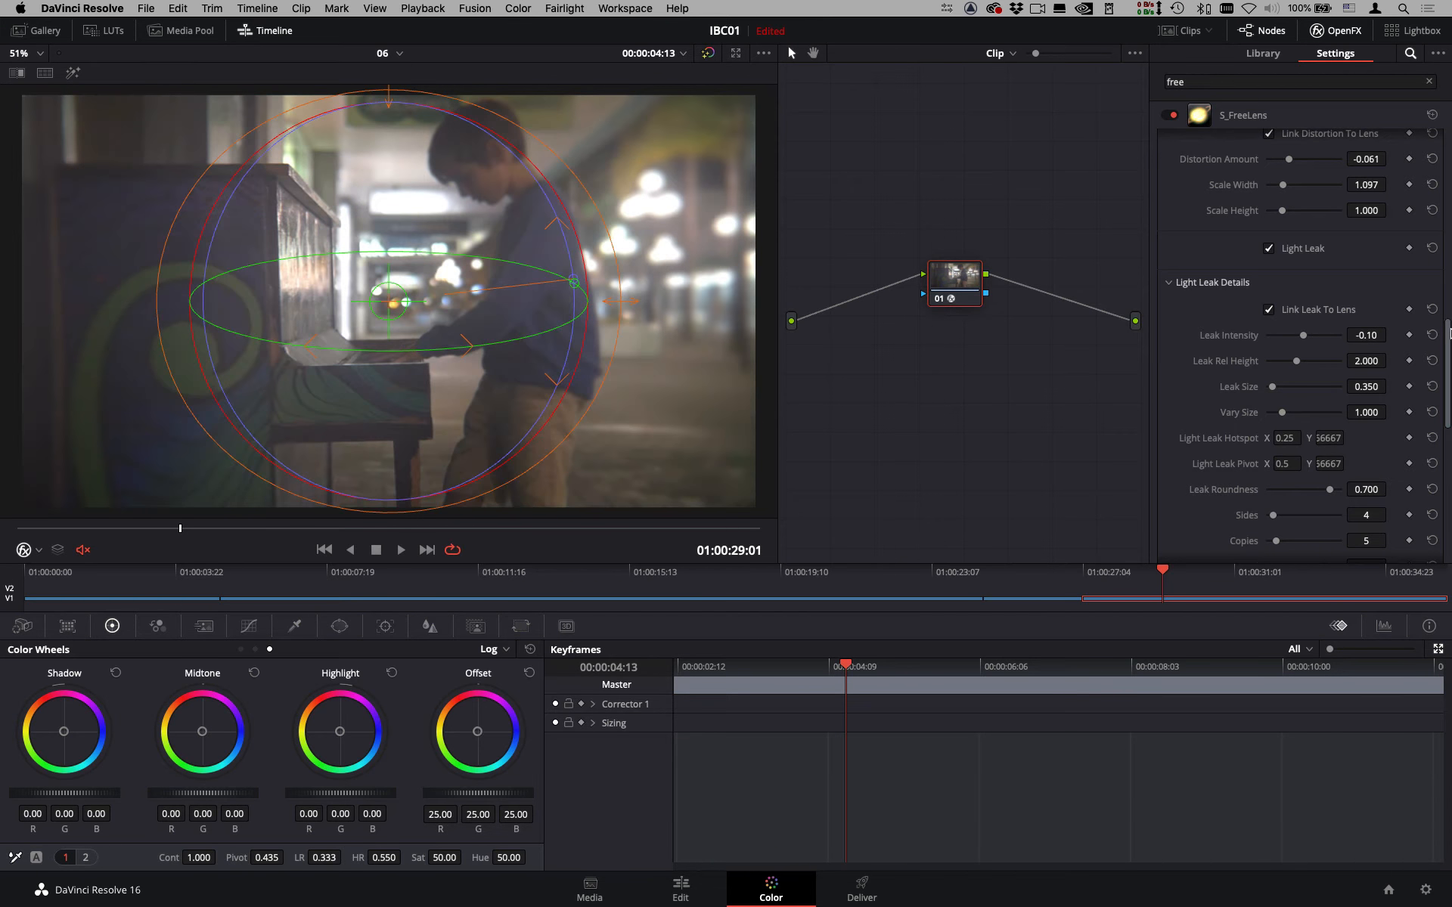
pyautogui.scroll(-5, 1304, 362)
pyautogui.click(1278, 331)
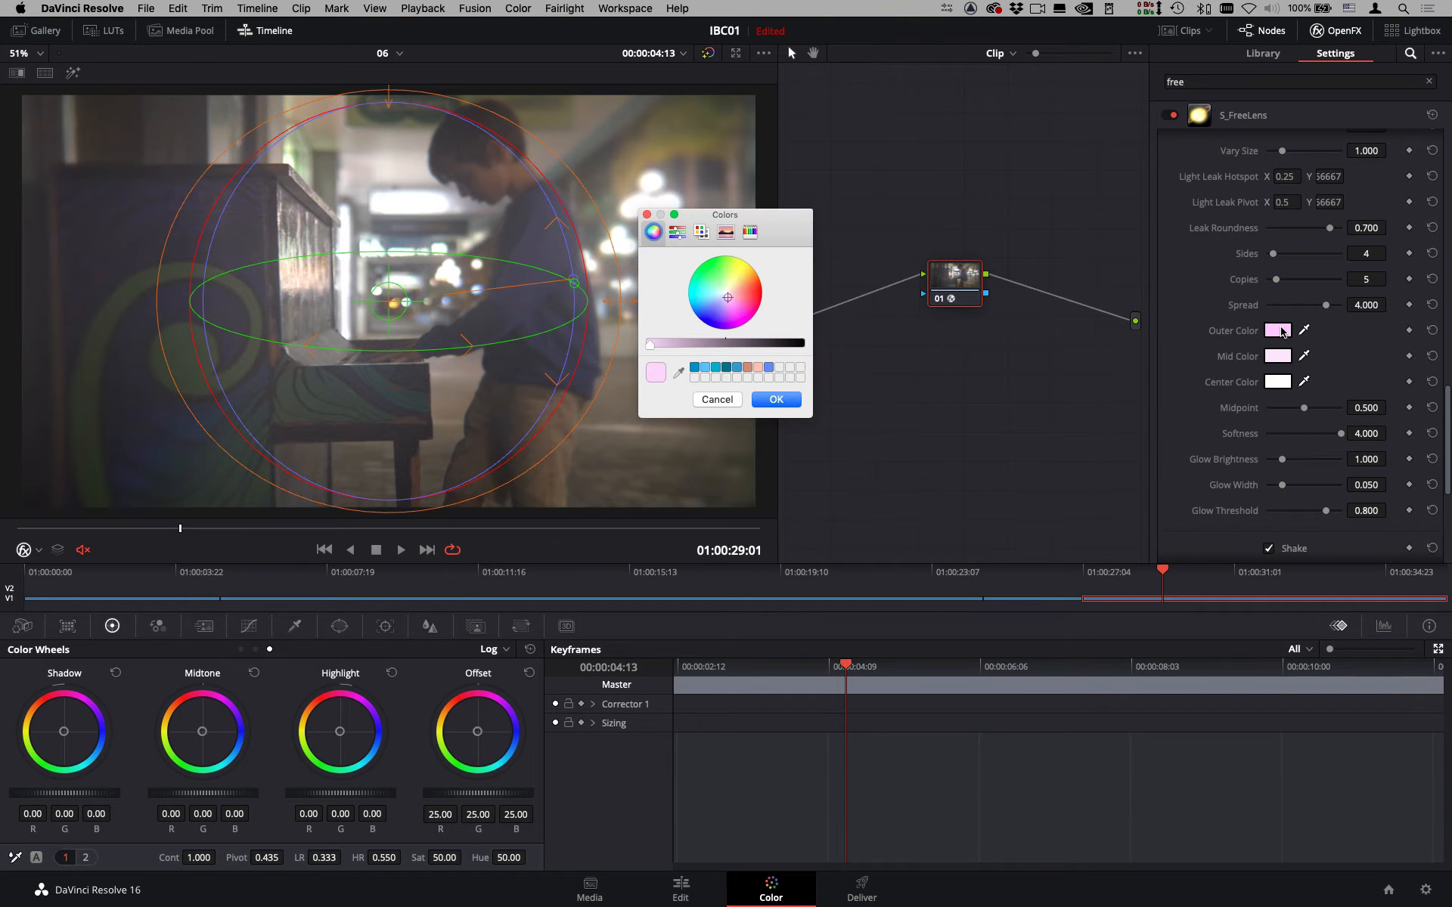
pyautogui.click(714, 283)
pyautogui.click(779, 399)
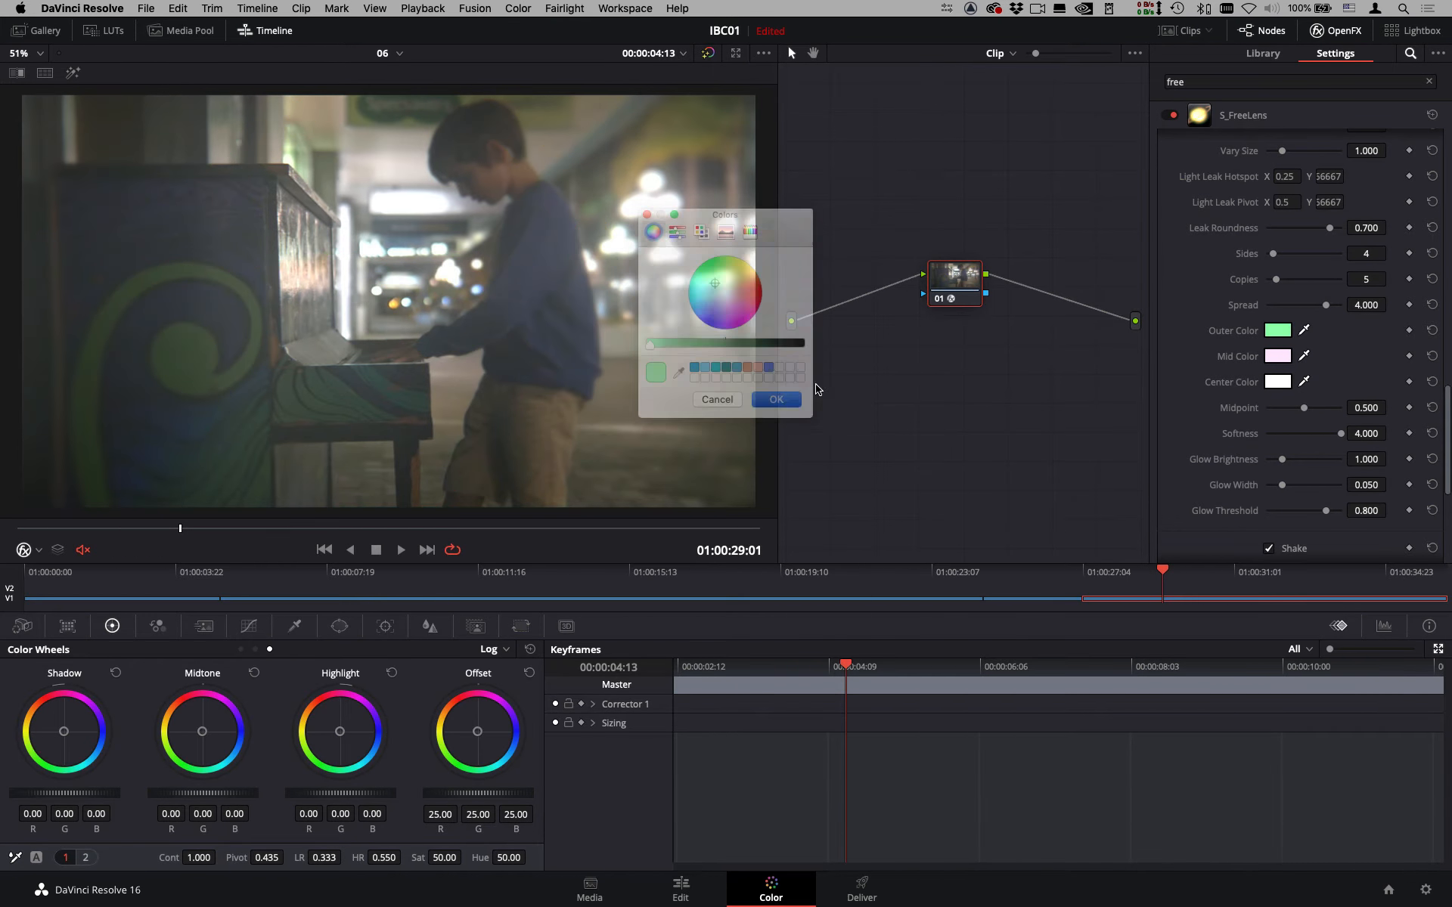
pyautogui.click(1278, 357)
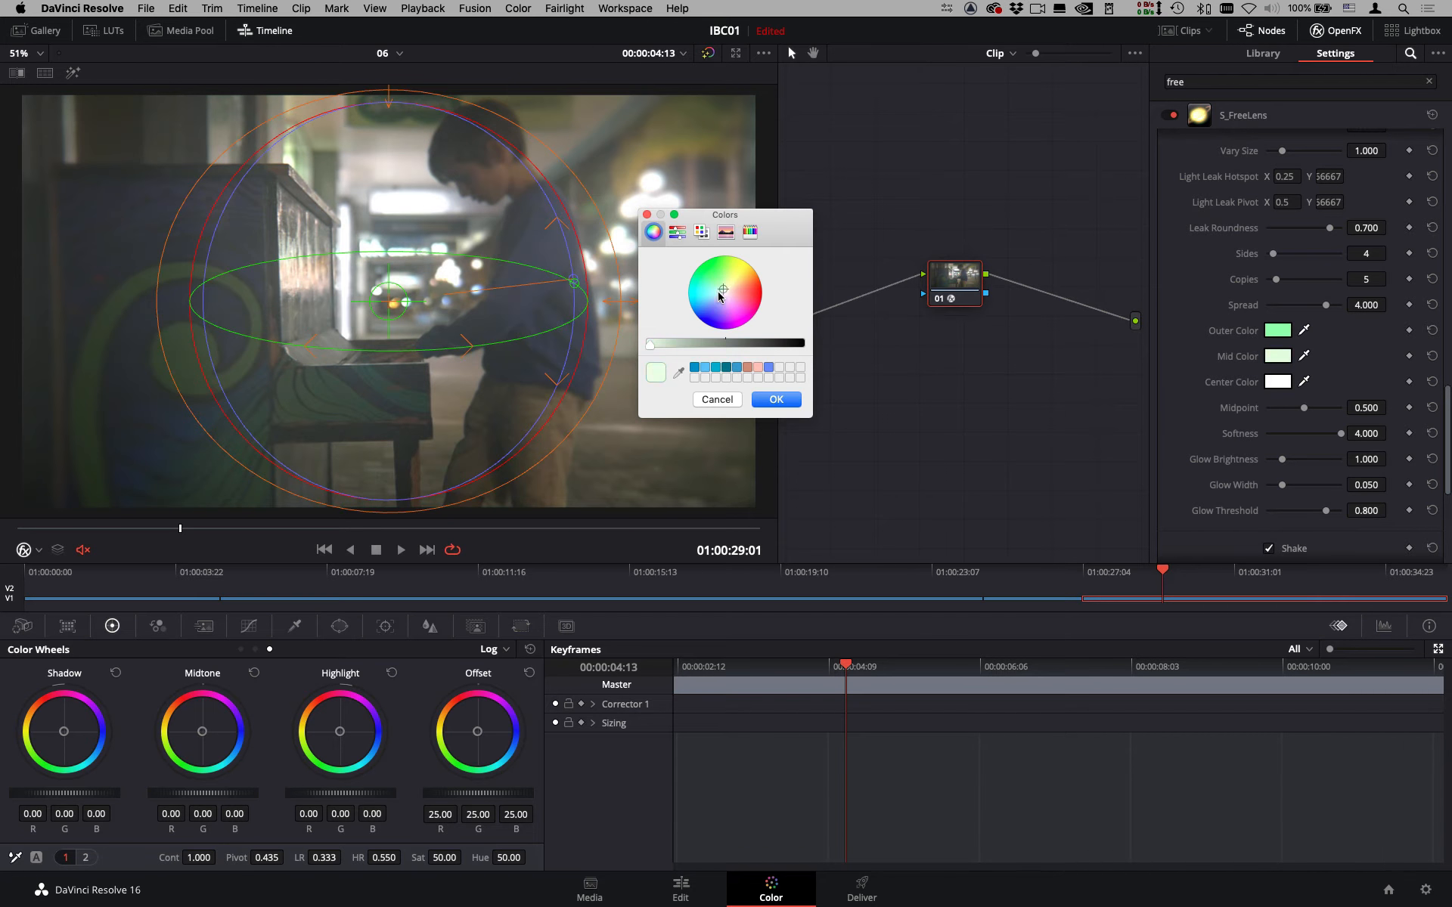
pyautogui.click(705, 298)
pyautogui.click(769, 403)
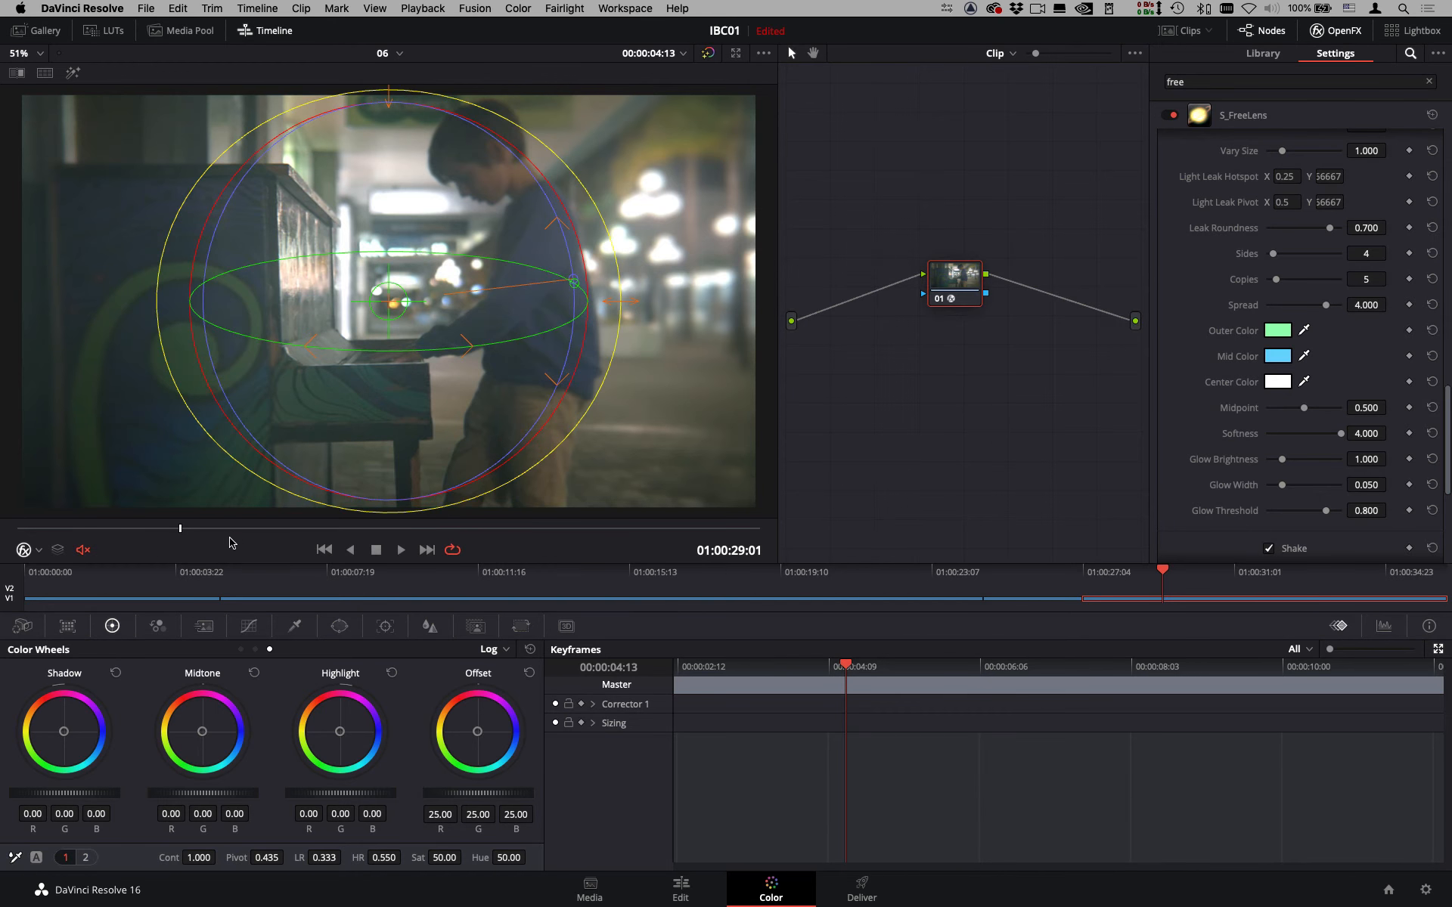
pyautogui.moveTo(222, 535)
pyautogui.mouseDown()
pyautogui.moveTo(446, 533)
pyautogui.moveTo(245, 529)
pyautogui.mouseUp()
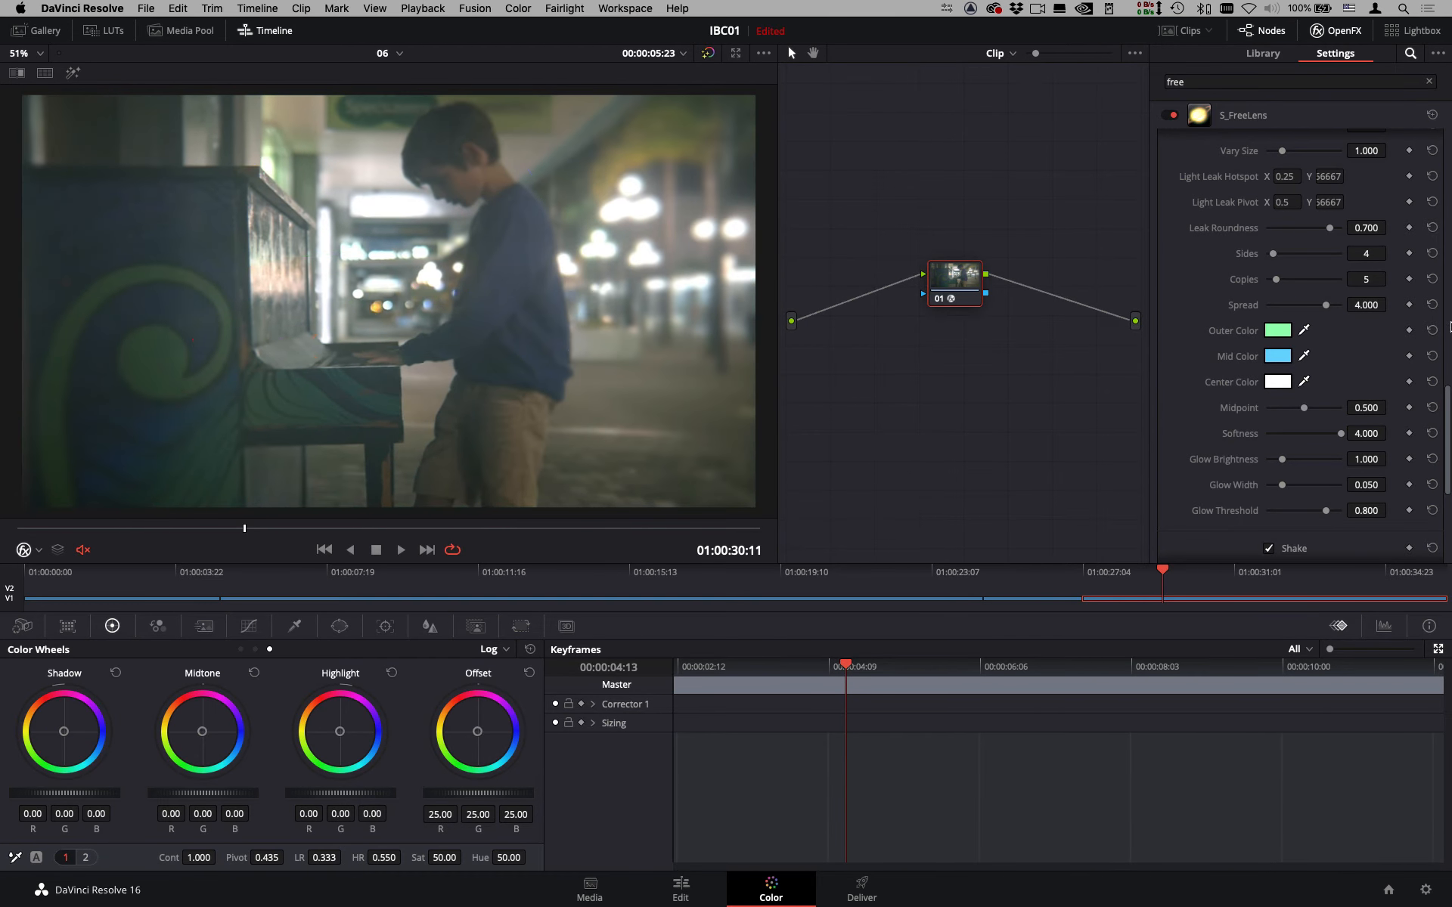
# Set Distance Rand Amp to 0.041 in S_FreeLens's Shake Details and play a stretch of the clip.
pyautogui.moveTo(1446, 444); pyautogui.dragTo(1449, 516)
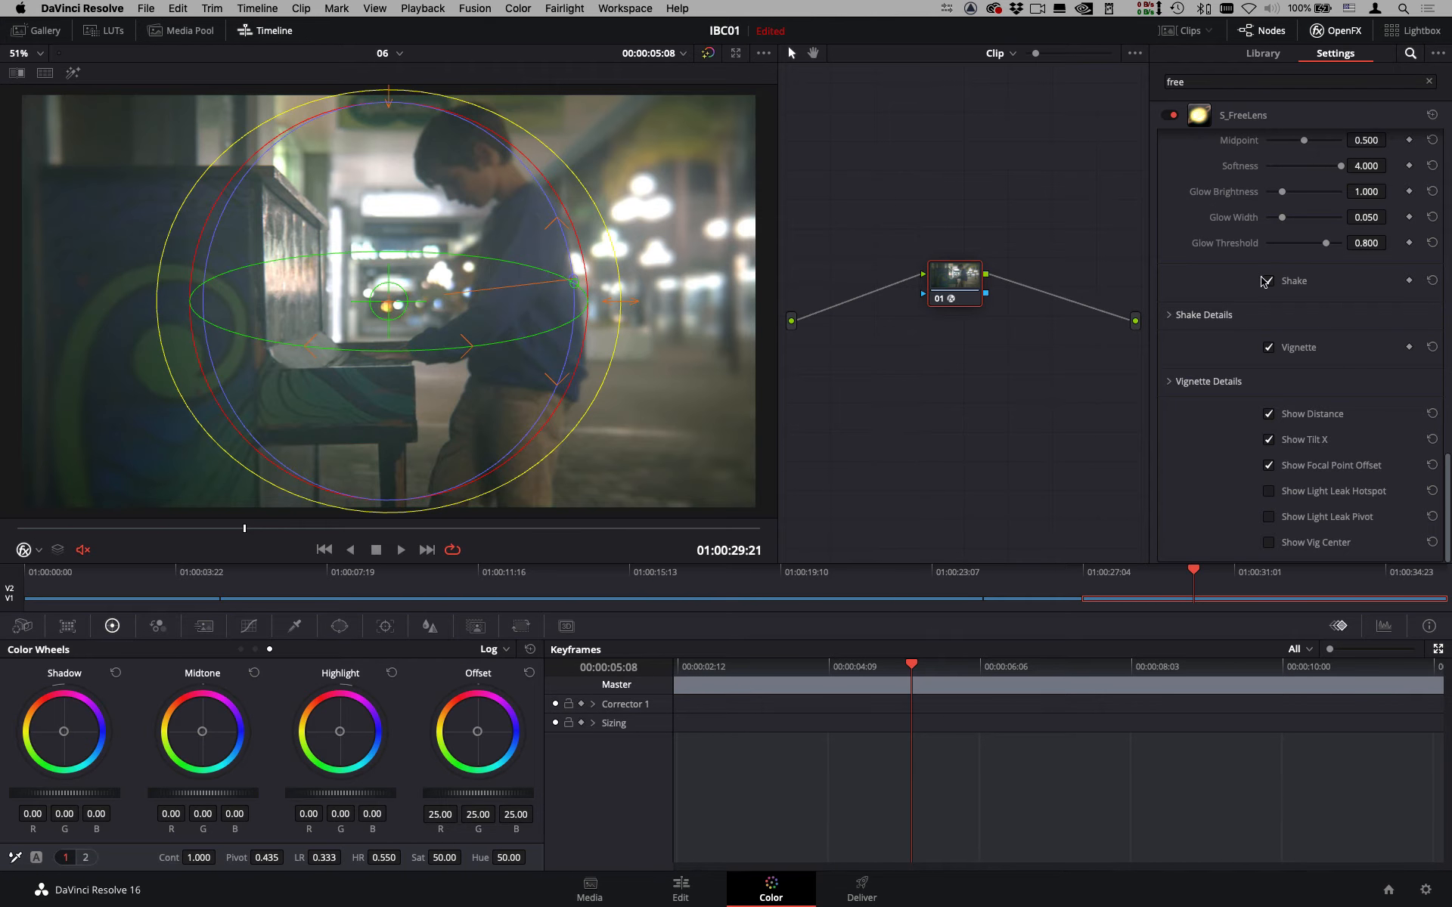
pyautogui.click(1170, 316)
pyautogui.moveTo(1448, 357); pyautogui.dragTo(1449, 466)
pyautogui.moveTo(1267, 418); pyautogui.dragTo(1278, 419)
pyautogui.click(406, 552)
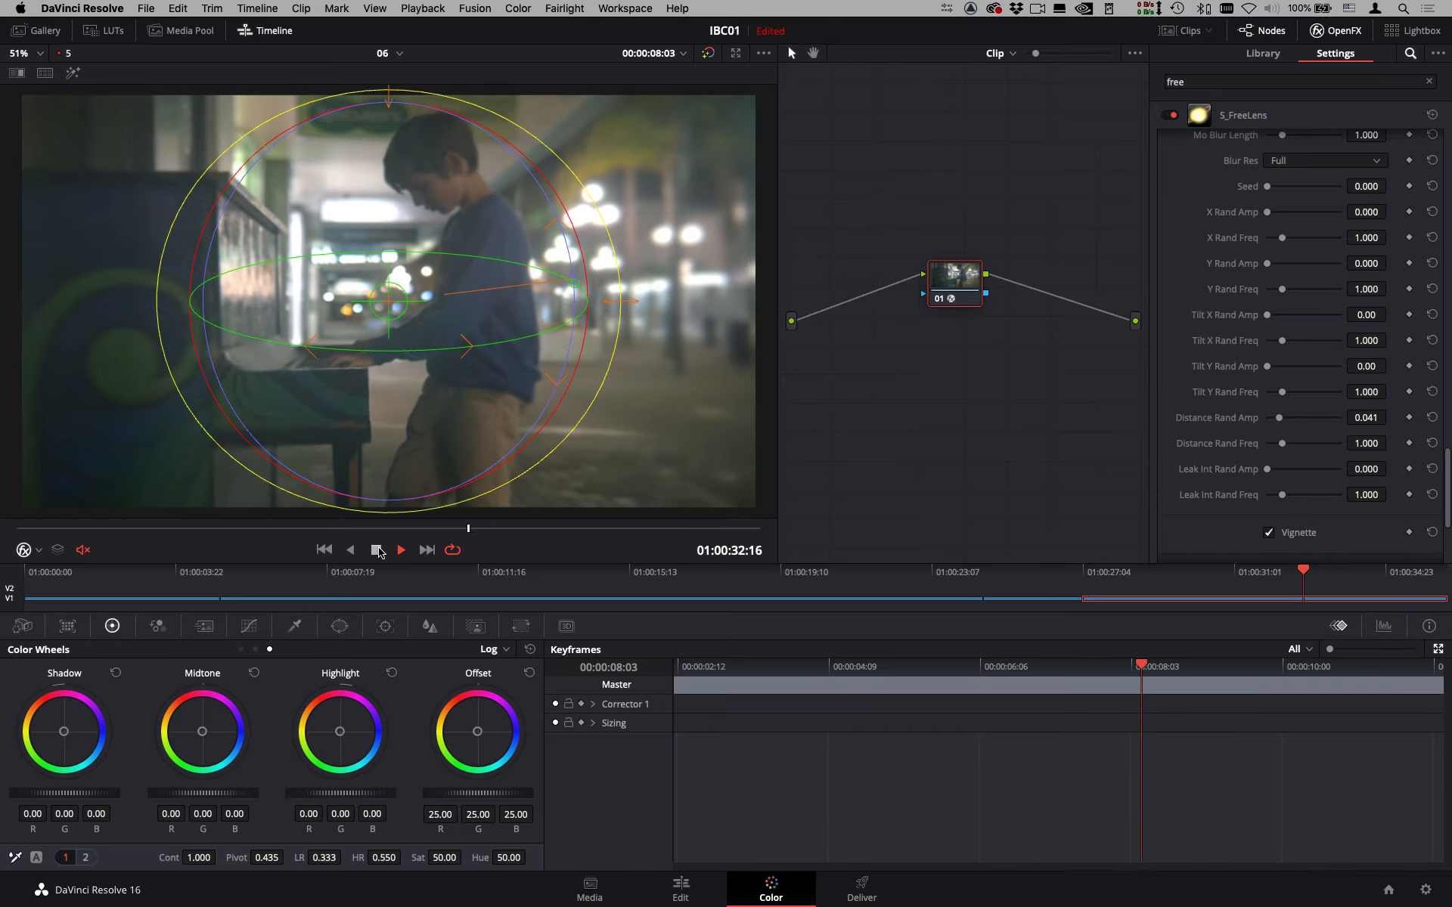
pyautogui.click(378, 550)
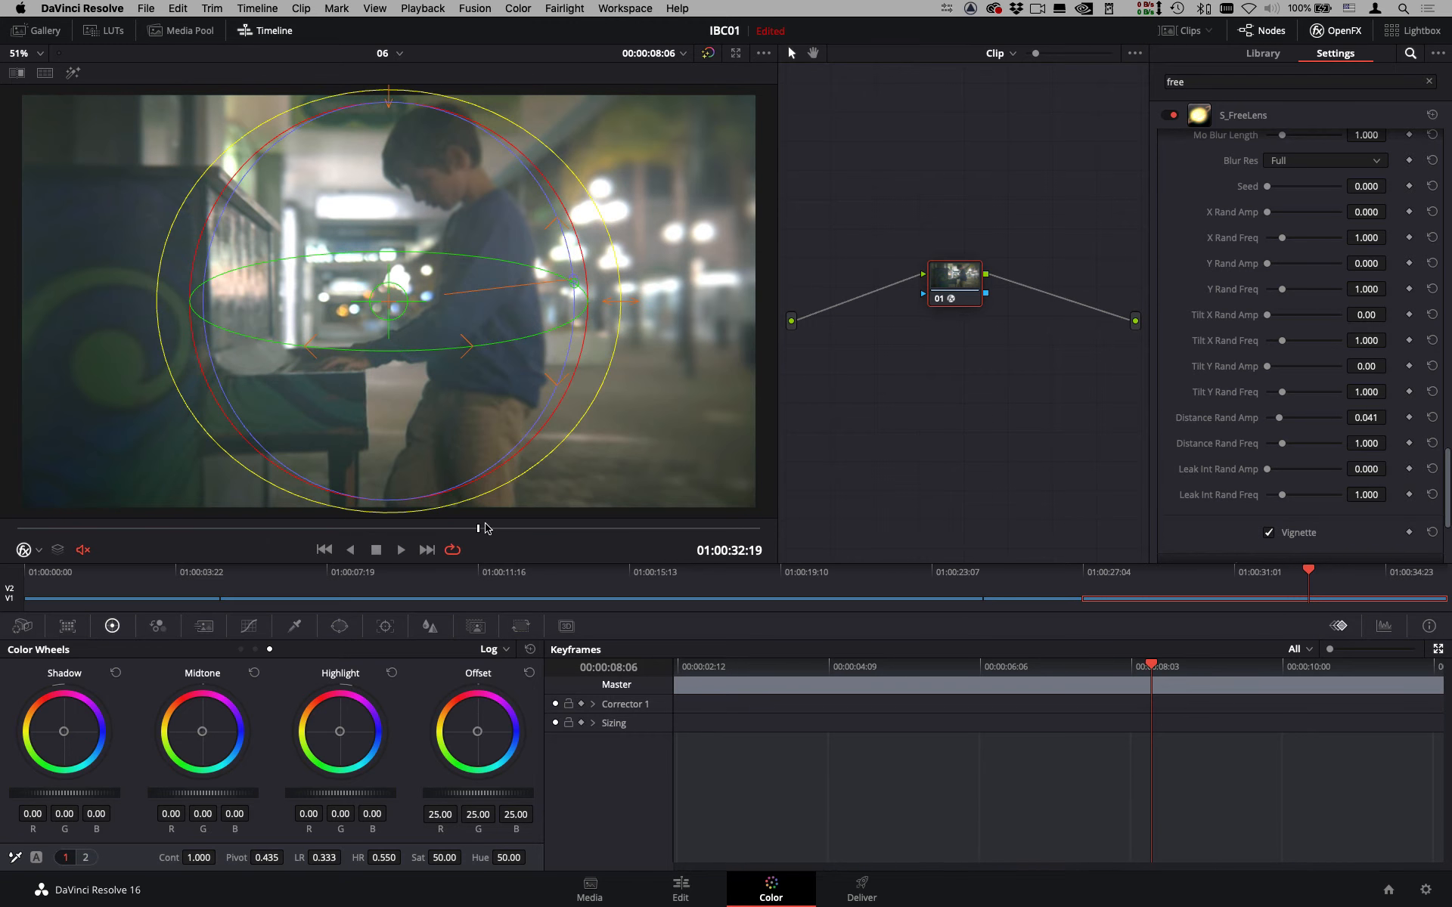
# Move to an earlier frame of the piano clip and compare the picture with S_FreeLens disabled and enabled.
pyautogui.moveTo(480, 528); pyautogui.dragTo(317, 527)
pyautogui.click(1169, 118)
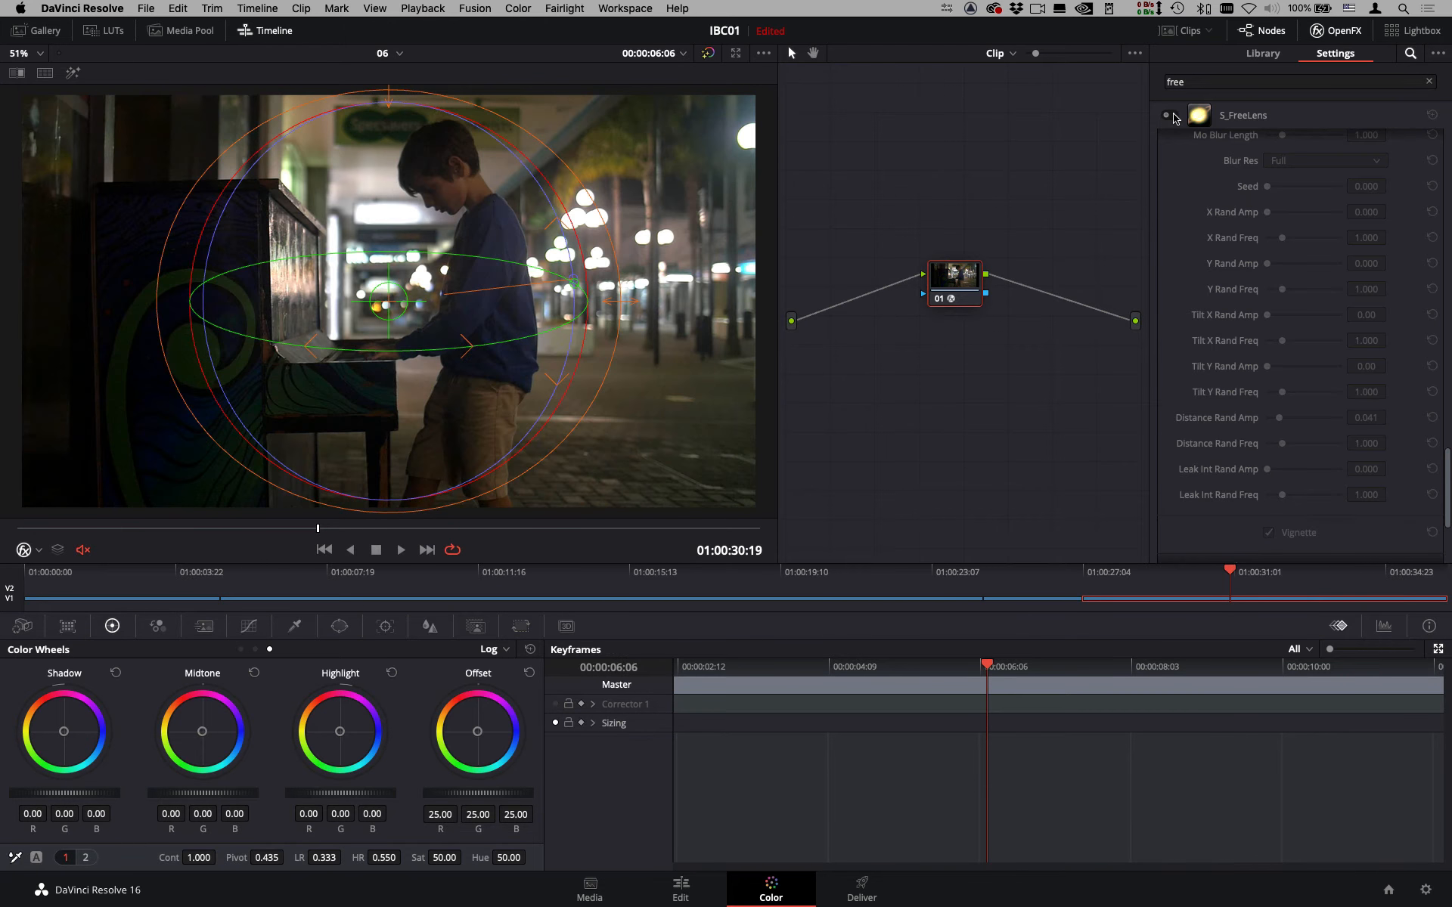
pyautogui.click(1170, 117)
pyautogui.click(1170, 117)
pyautogui.click(1170, 117)
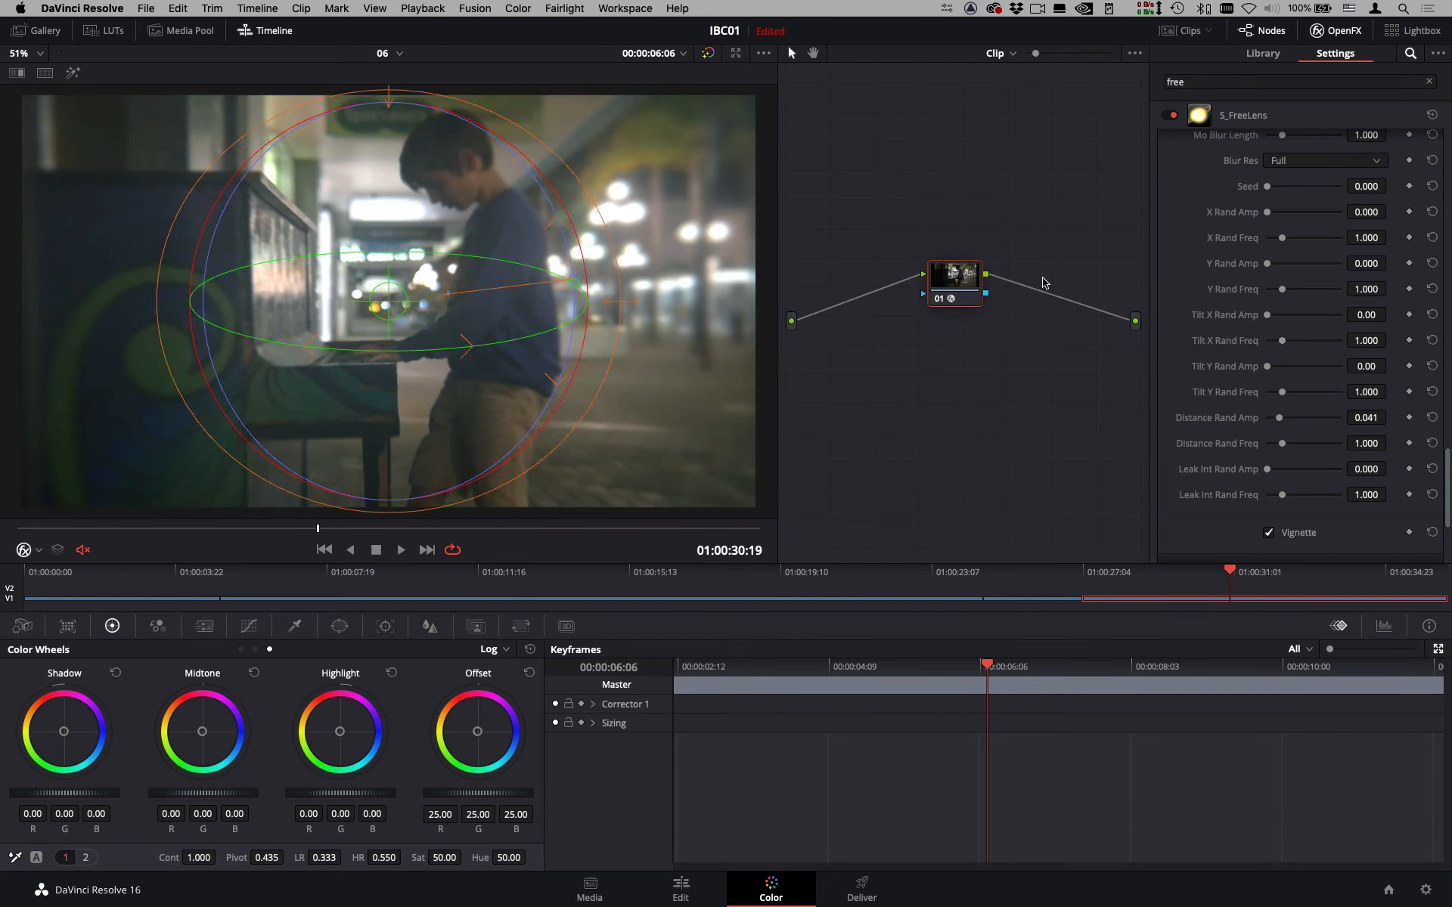
# Open timeline 07 from the Edit page, return to the Color page and open the preset browser for S_LensFlare.
pyautogui.click(681, 889)
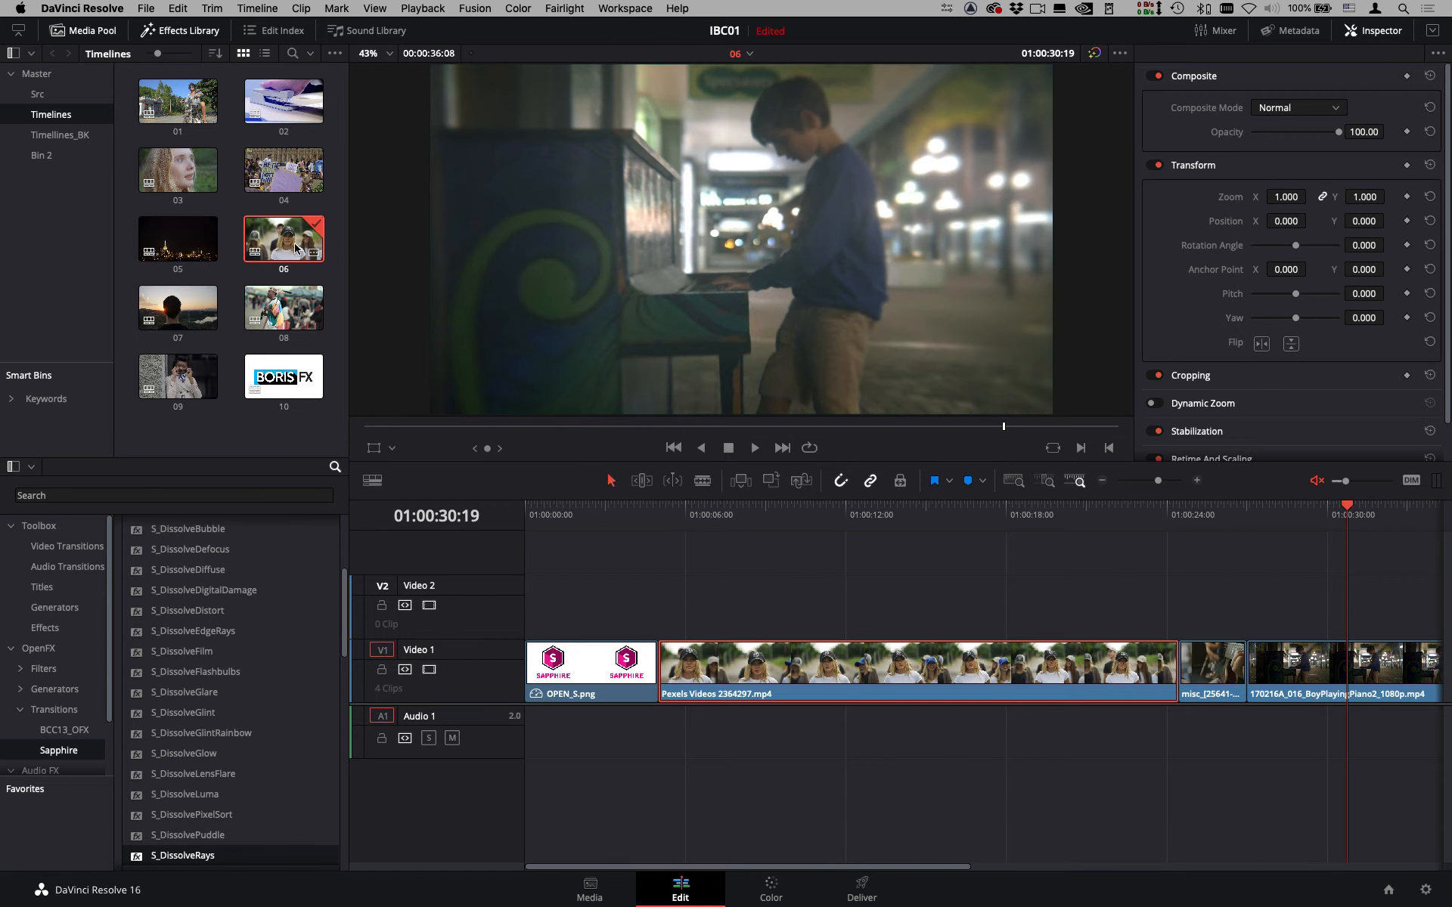
pyautogui.doubleClick(191, 308)
pyautogui.click(771, 889)
pyautogui.click(1301, 139)
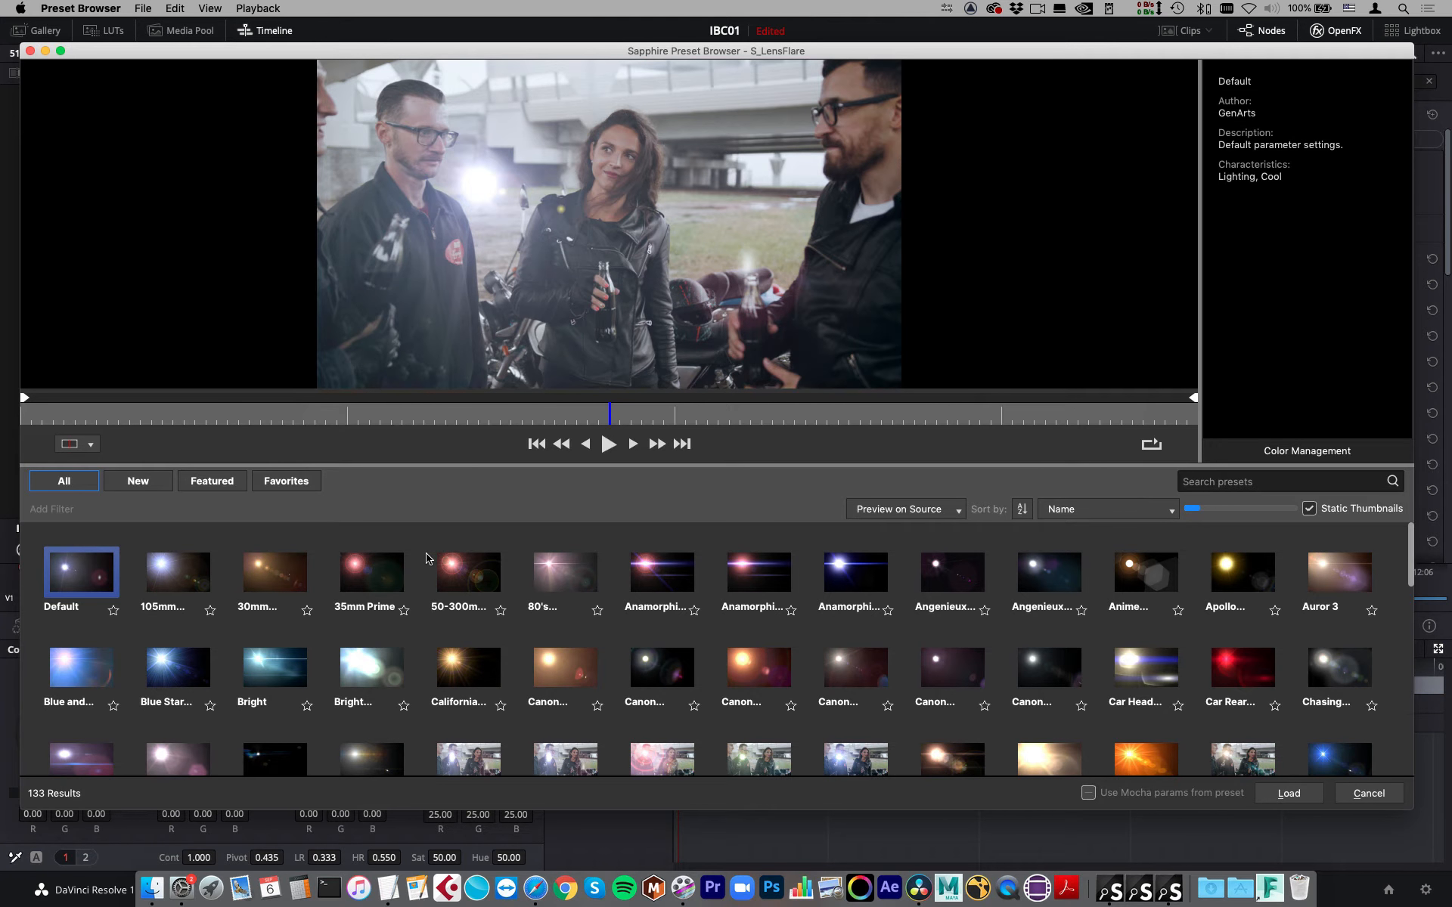
# Preview several S_LensFlare presets on the source clip, including Naturally Blue, Sharp Stage Light, The Sun and Me, Canon Macro 100L and Canon 28mm.
pyautogui.scroll(-2, 952, 612)
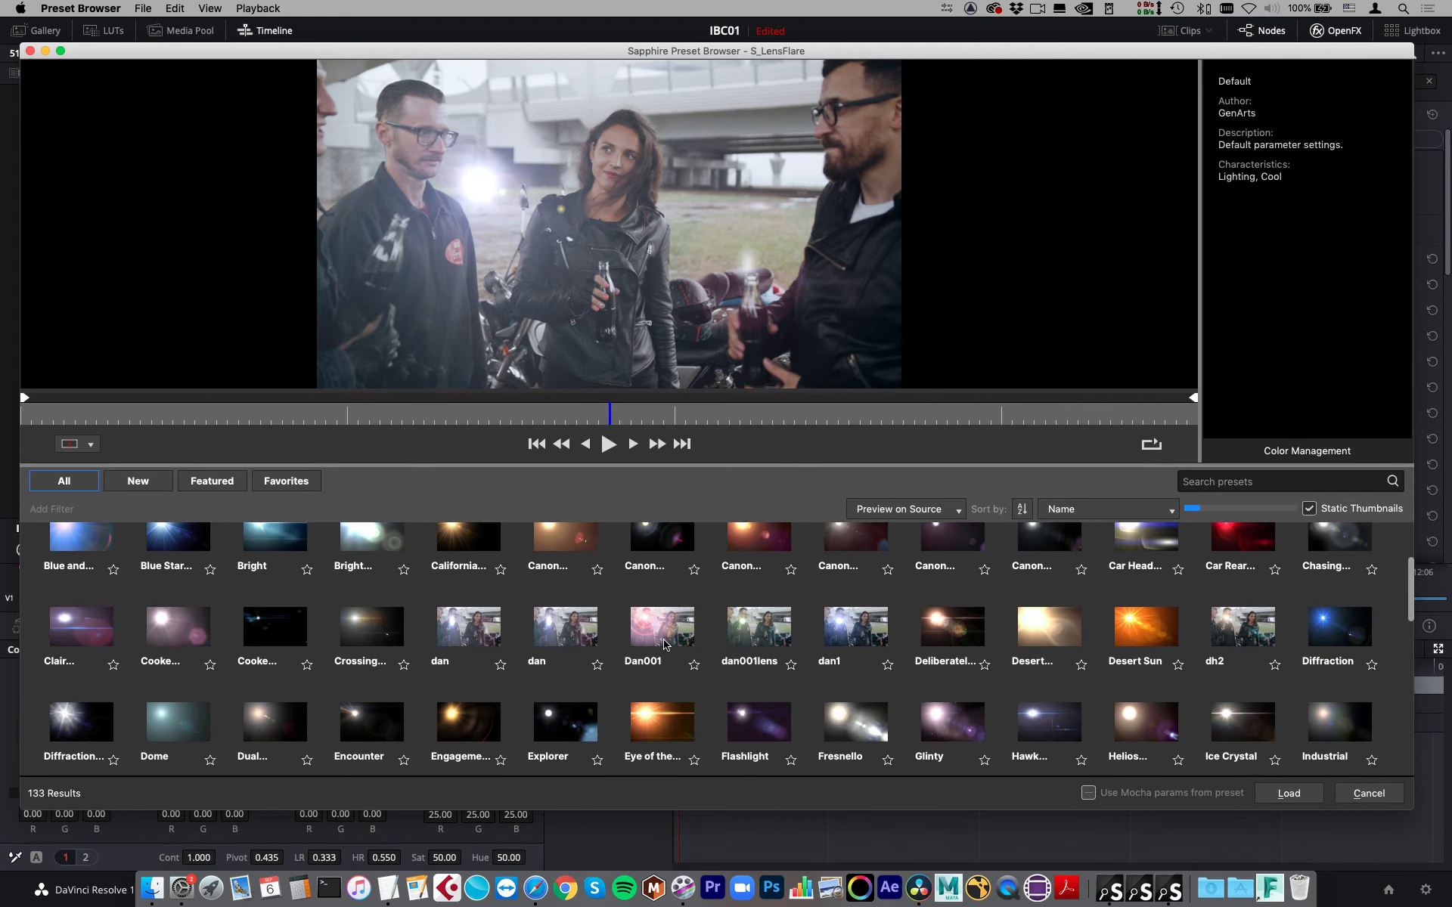
pyautogui.click(664, 635)
pyautogui.press('Down')
pyautogui.press('Down')
pyautogui.press('Down')
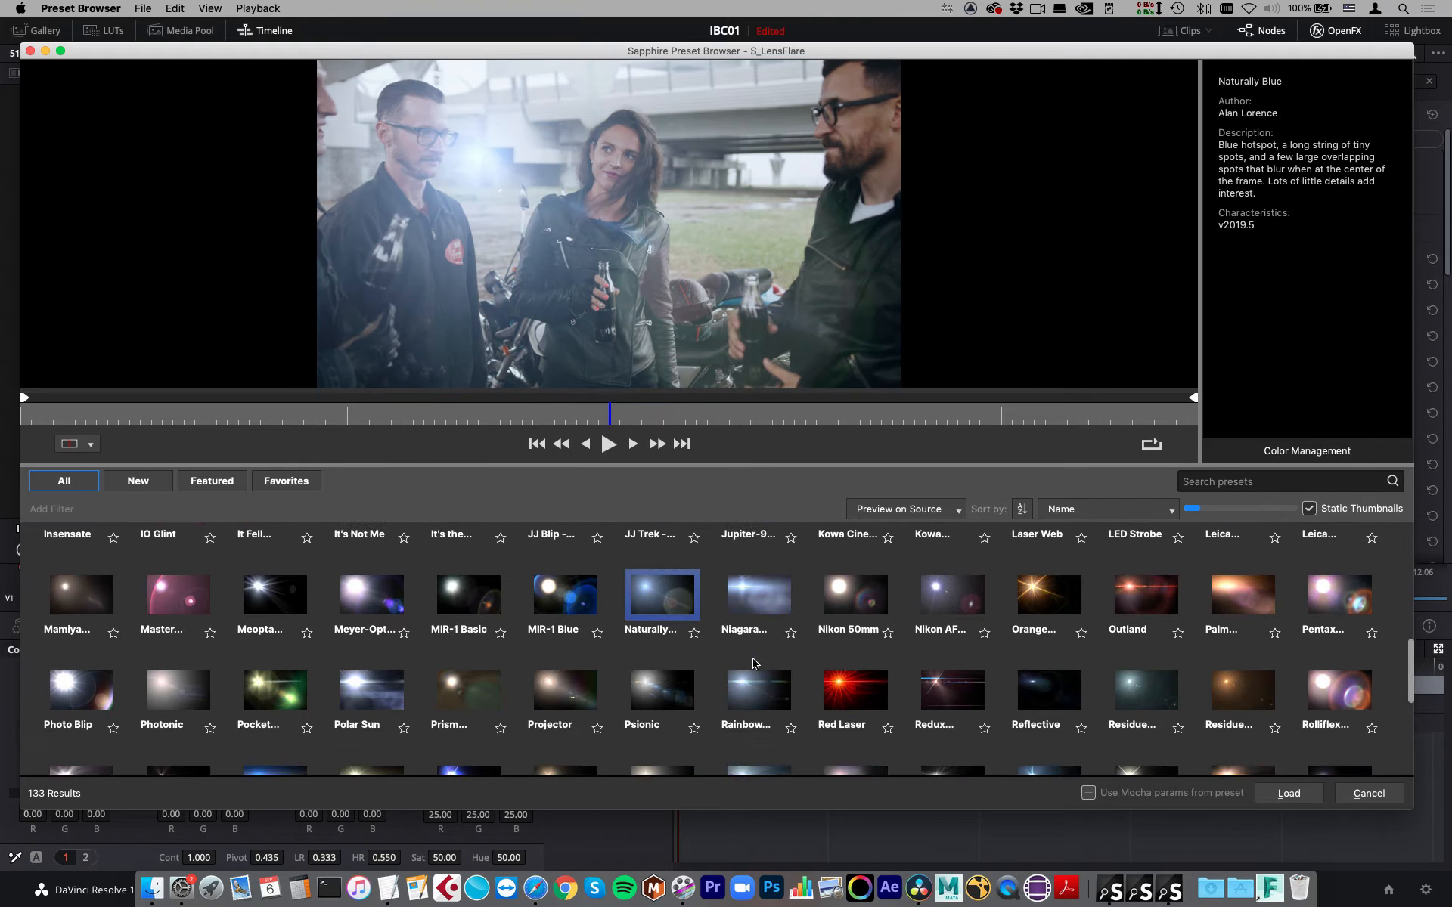
pyautogui.click(465, 699)
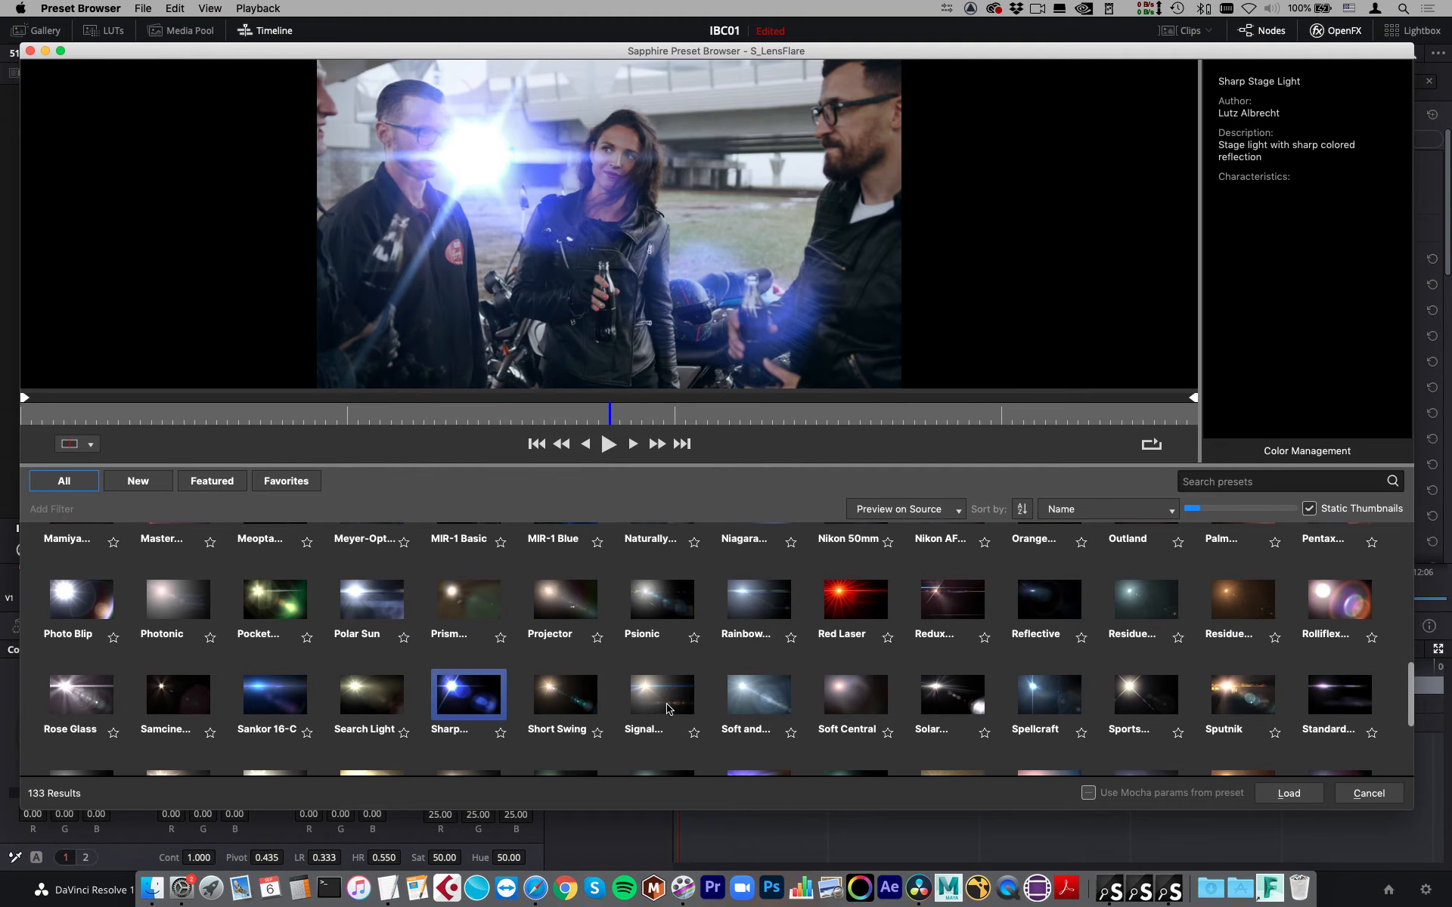
pyautogui.scroll(-2, 670, 711)
pyautogui.scroll(-1, 1267, 569)
pyautogui.click(941, 610)
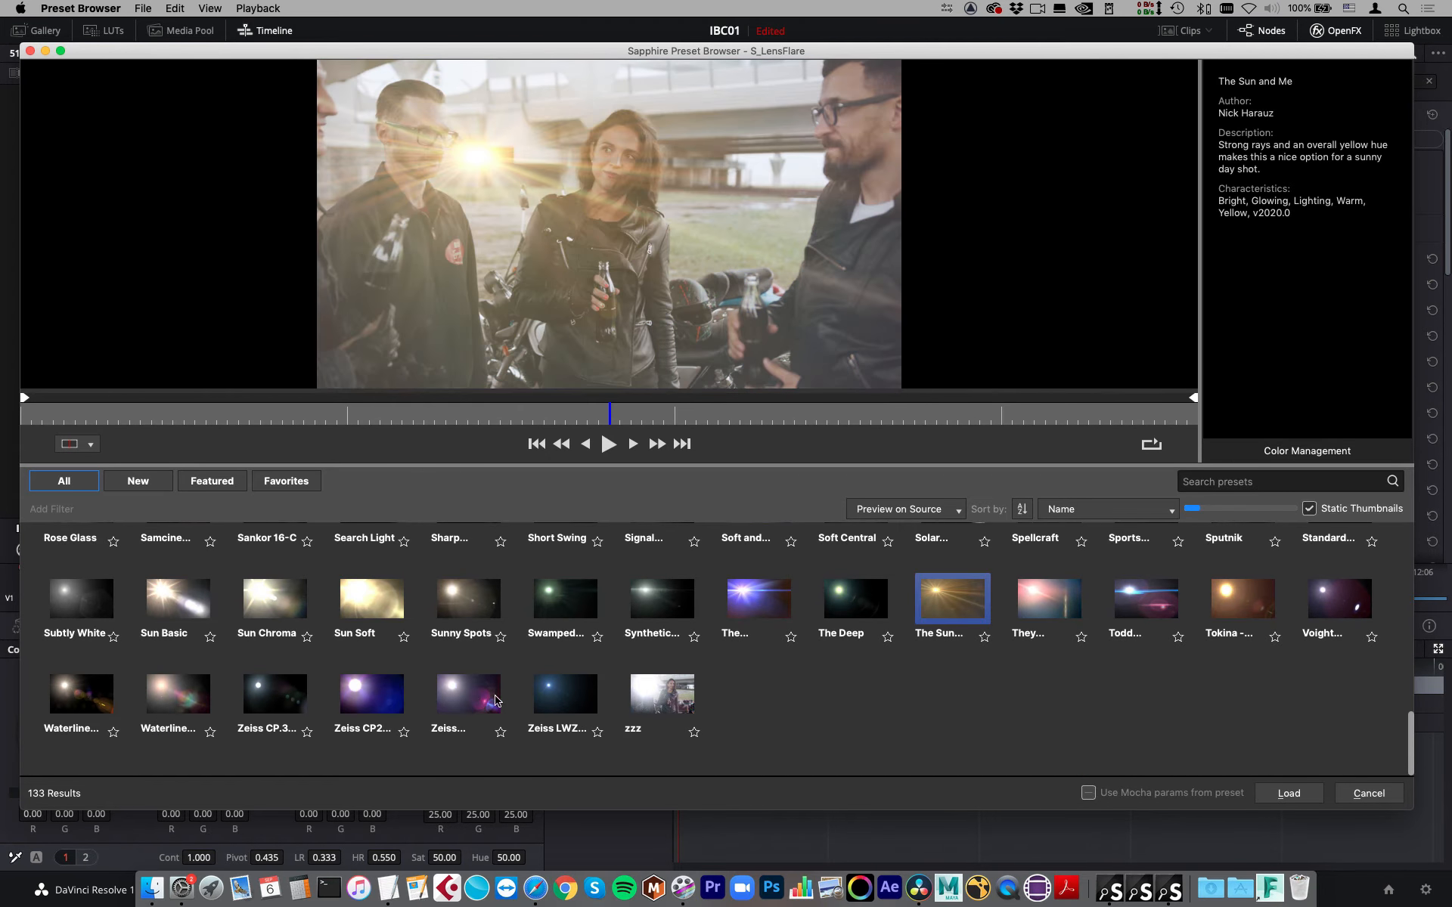
pyautogui.click(505, 703)
pyautogui.scroll(10, 507, 706)
pyautogui.click(952, 659)
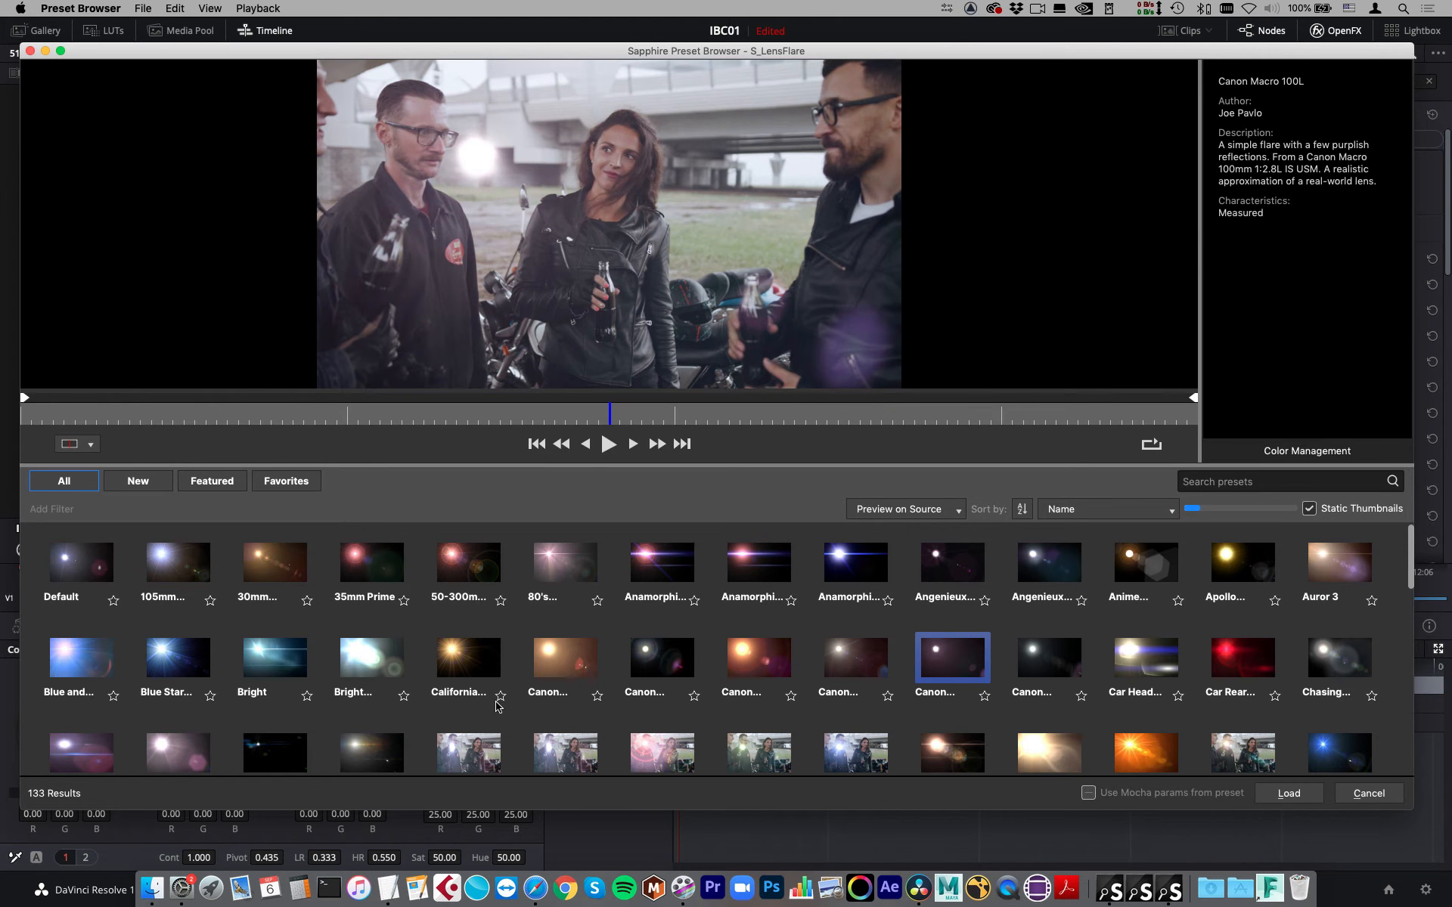
pyautogui.click(647, 660)
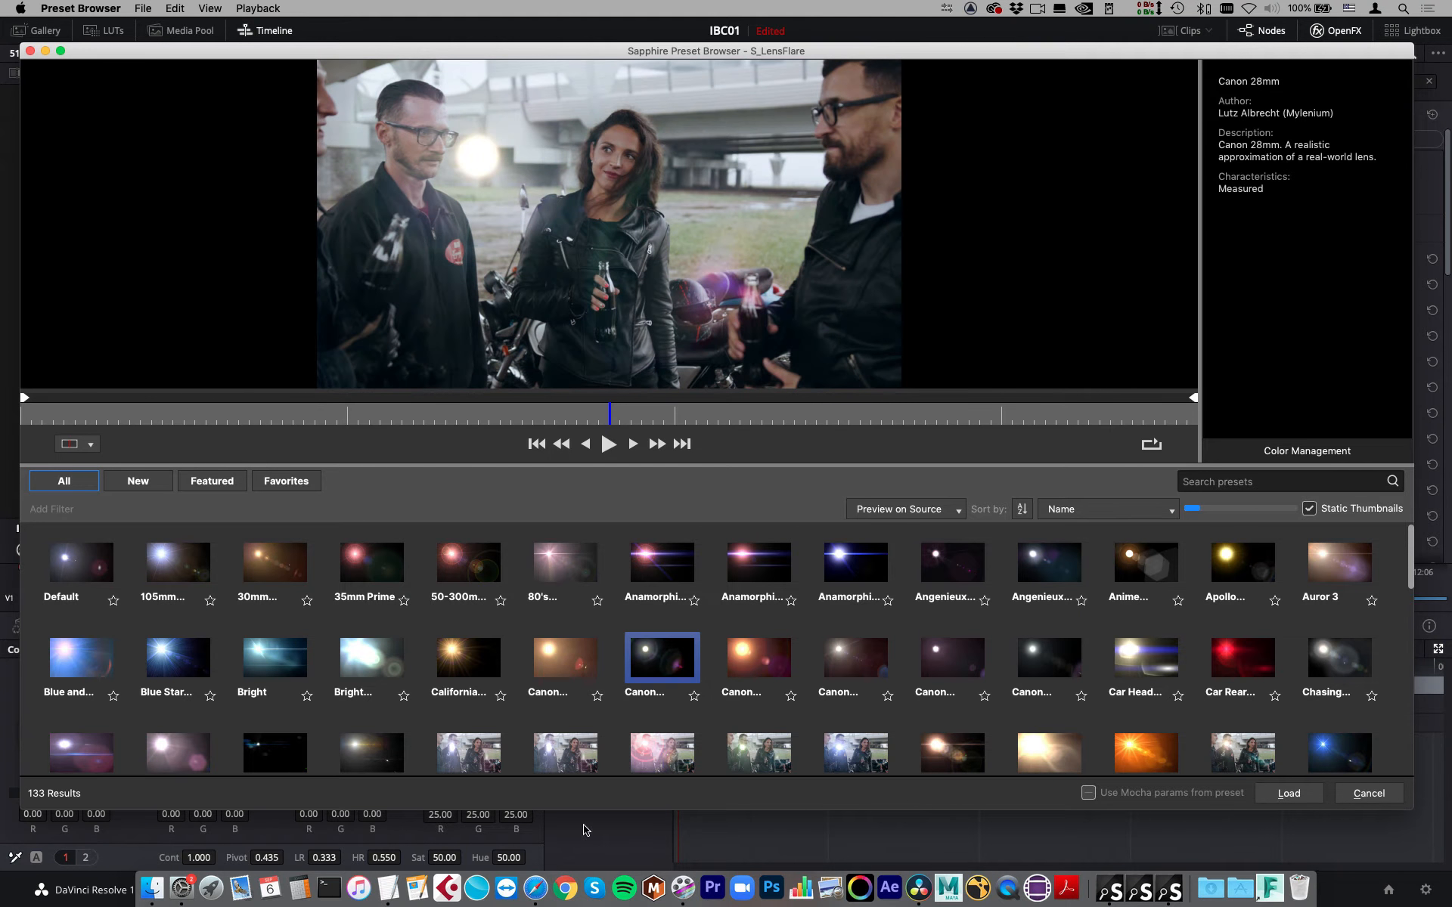
pyautogui.scroll(1, 1155, 584)
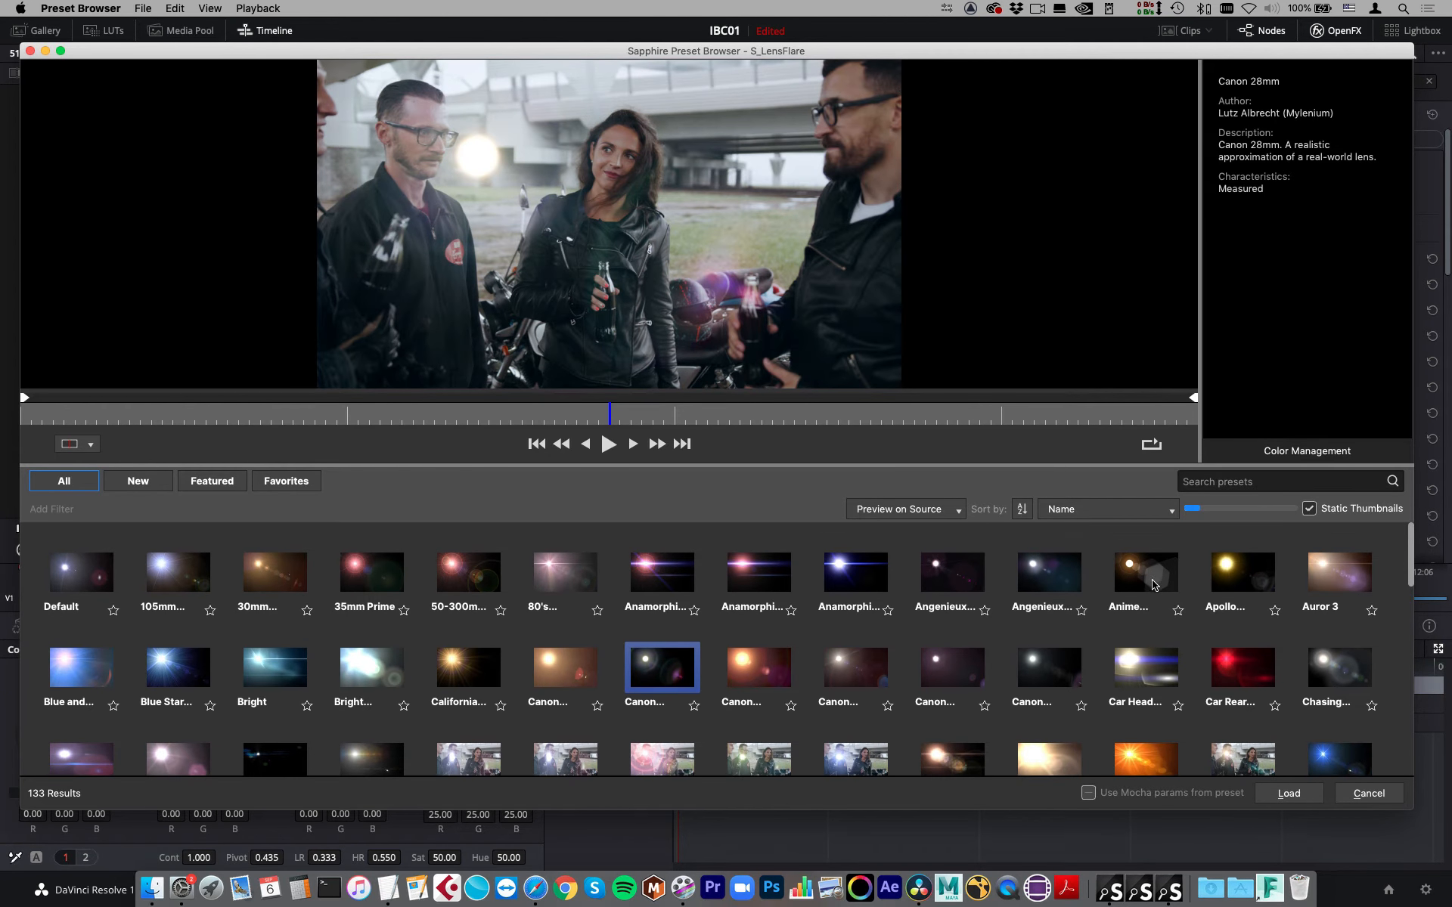
# Load the 80's flare preset into S_LensFlare and open the lens for editing in Sapphire Flare Designer.
pyautogui.click(566, 573)
pyautogui.click(1288, 793)
pyautogui.click(1292, 167)
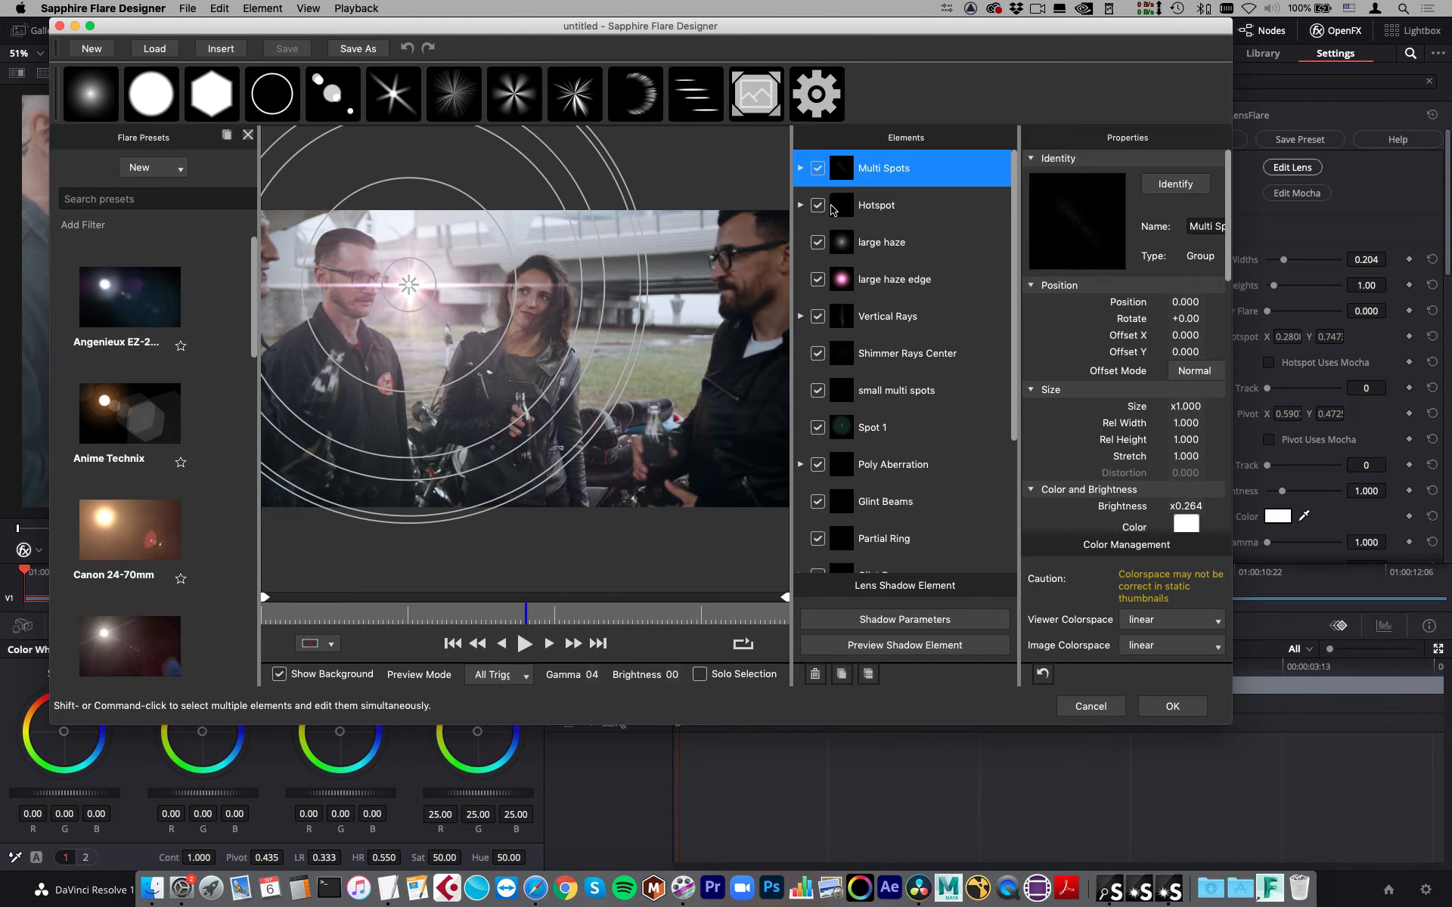
# Toggle the Hotspot and Vertical Rays elements off and on to see their contribution, and look through the element list.
pyautogui.click(819, 207)
pyautogui.click(818, 206)
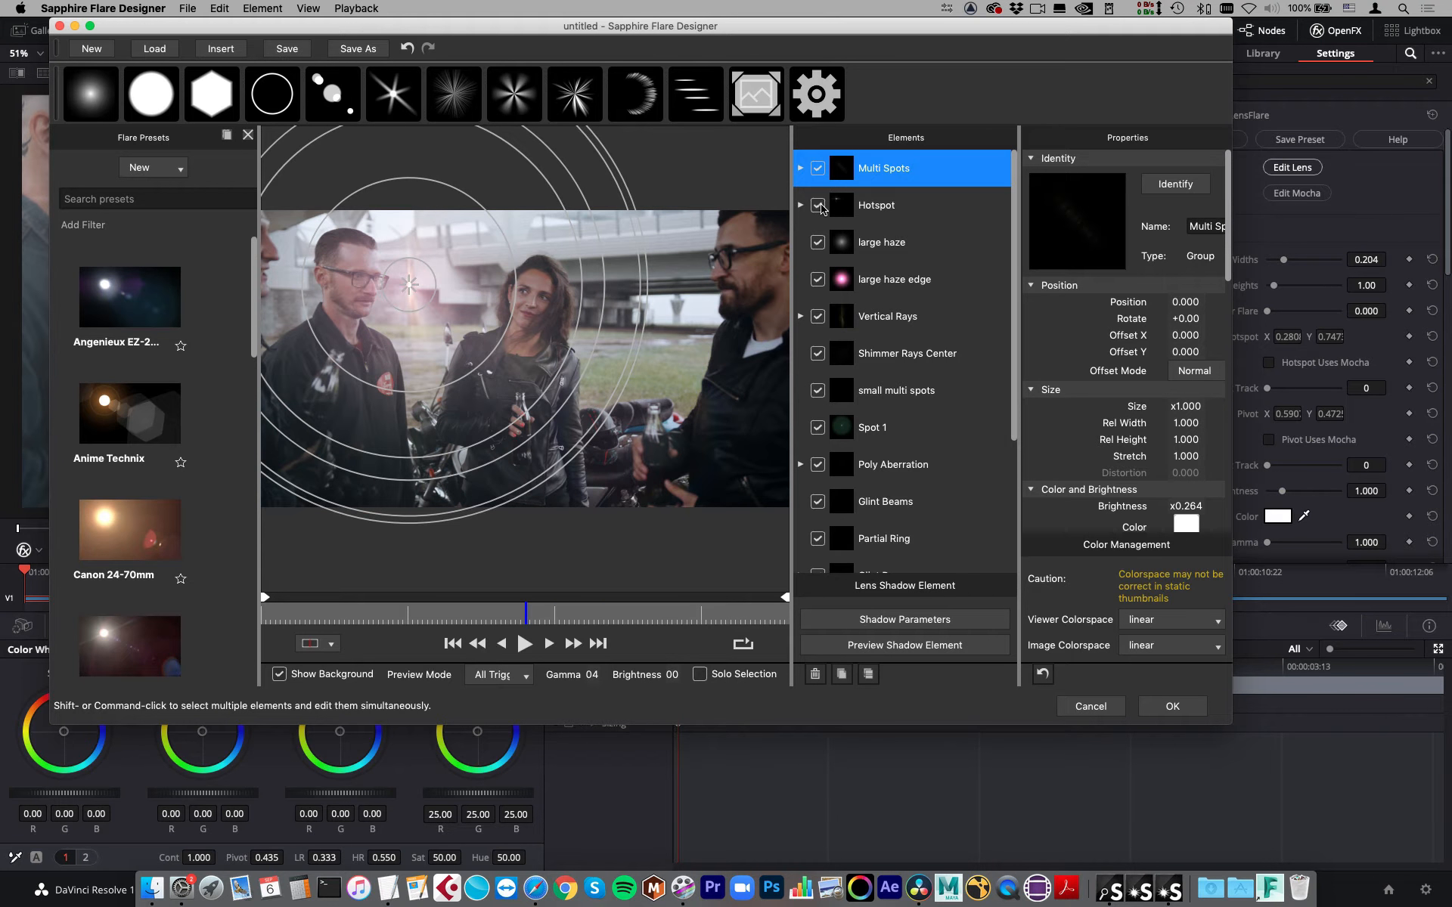
pyautogui.click(818, 317)
pyautogui.click(819, 317)
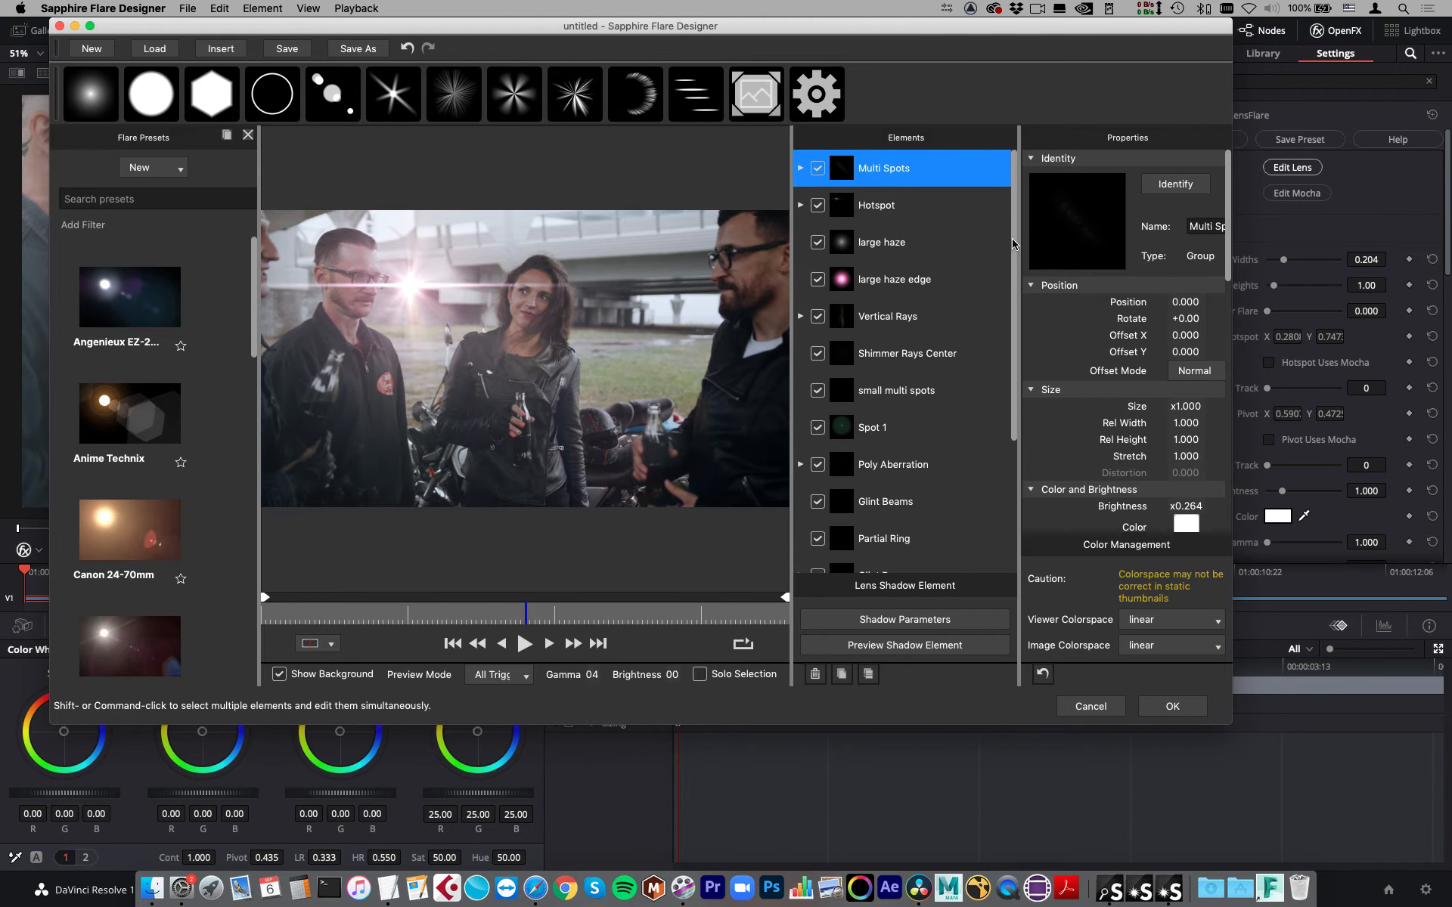
pyautogui.scroll(-2, 1017, 246)
pyautogui.scroll(2, 1019, 242)
# Set the Hotspot element's Position to 1.345 and its Brightness to 0.296.
pyautogui.click(874, 213)
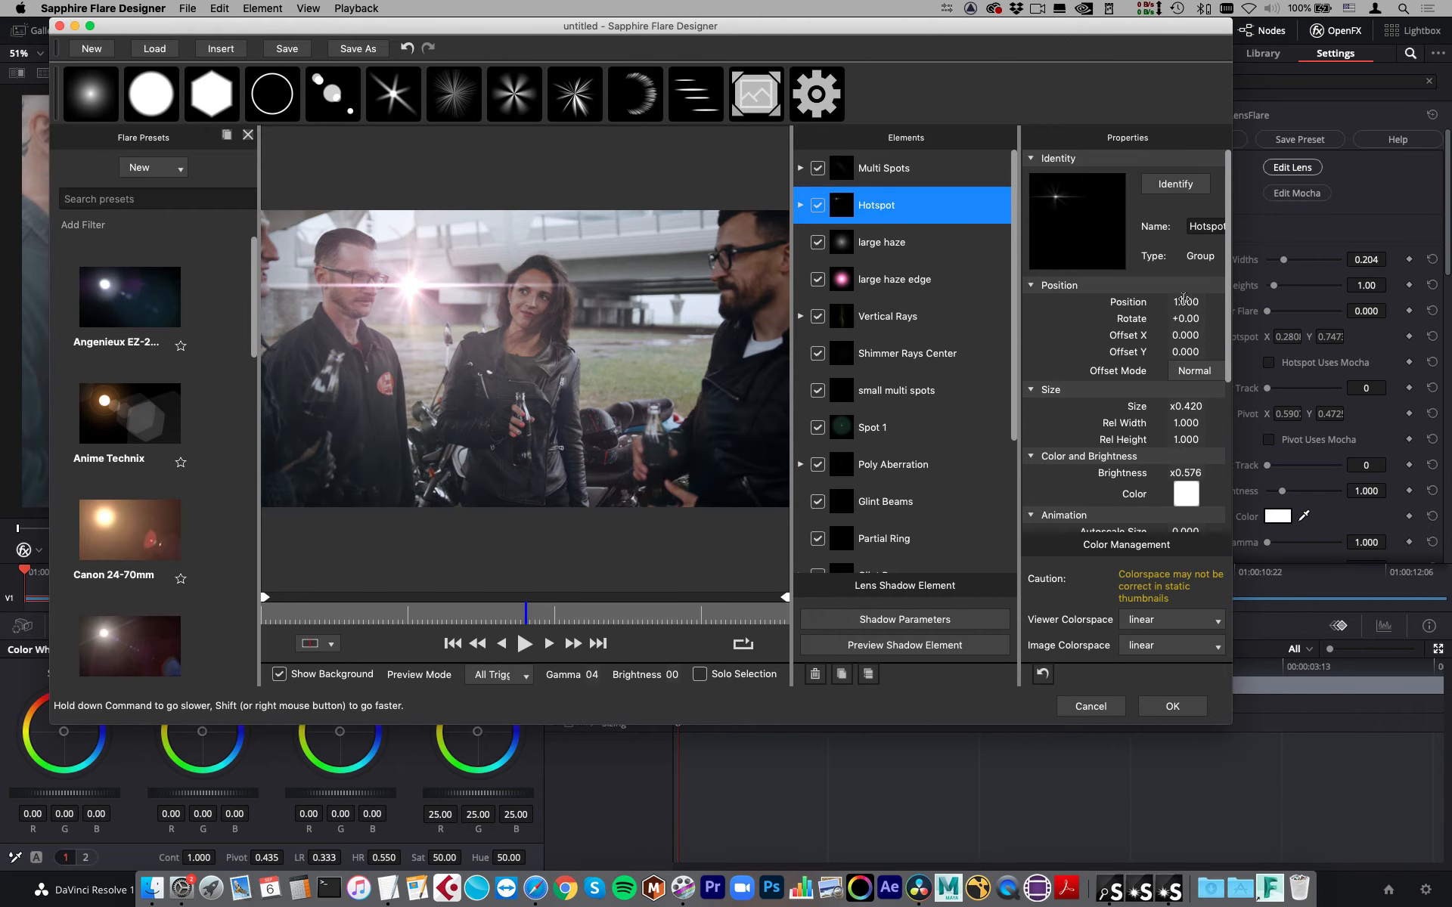
pyautogui.moveTo(1184, 301)
pyautogui.mouseDown()
pyautogui.moveTo(1246, 289)
pyautogui.moveTo(1110, 317)
pyautogui.moveTo(1240, 286)
pyautogui.mouseUp()
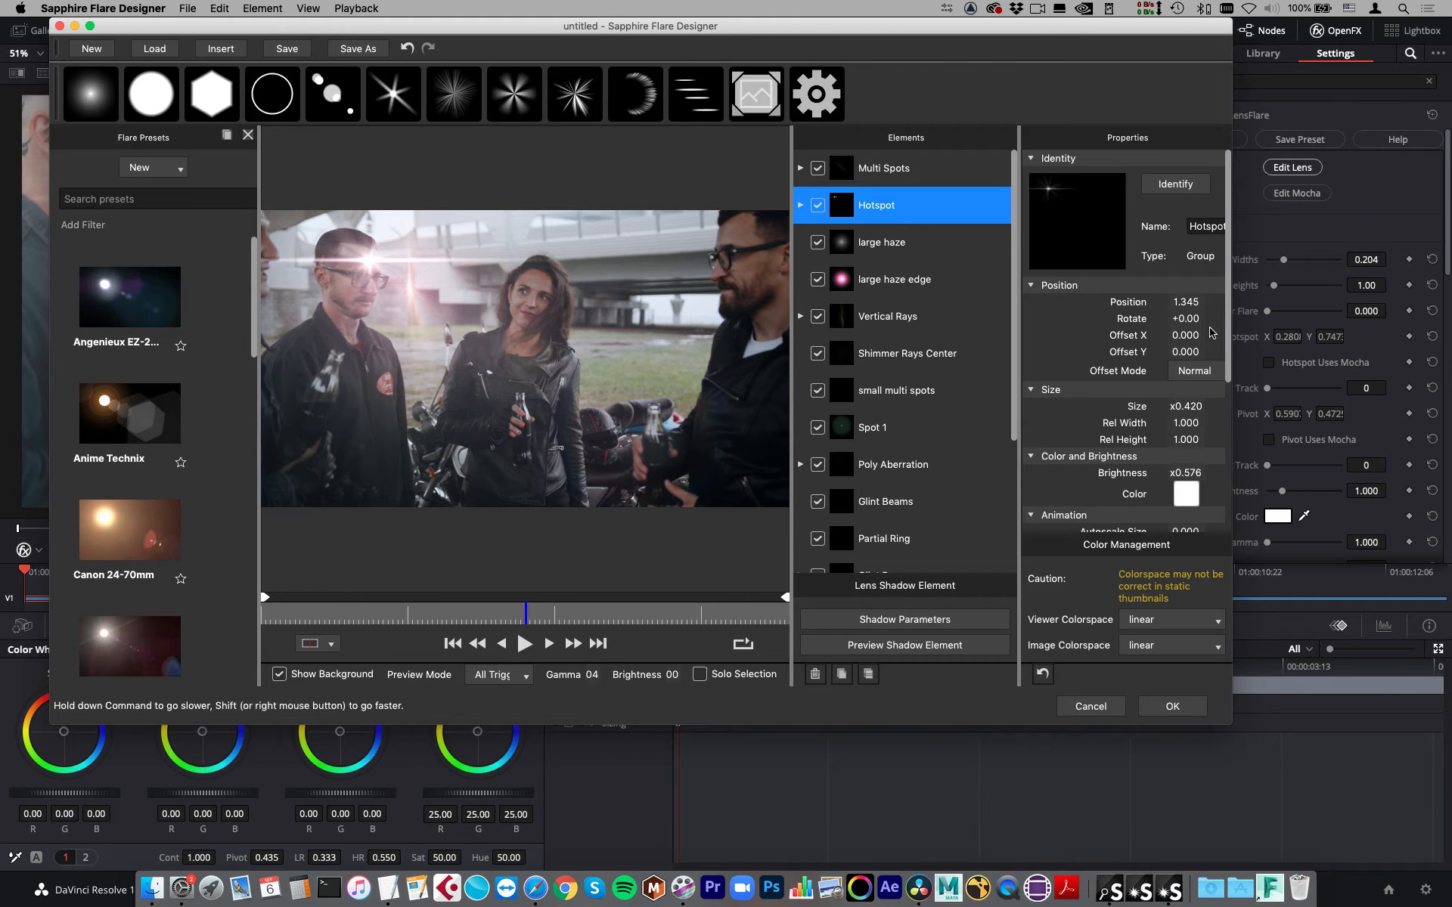
pyautogui.scroll(-5, 1136, 375)
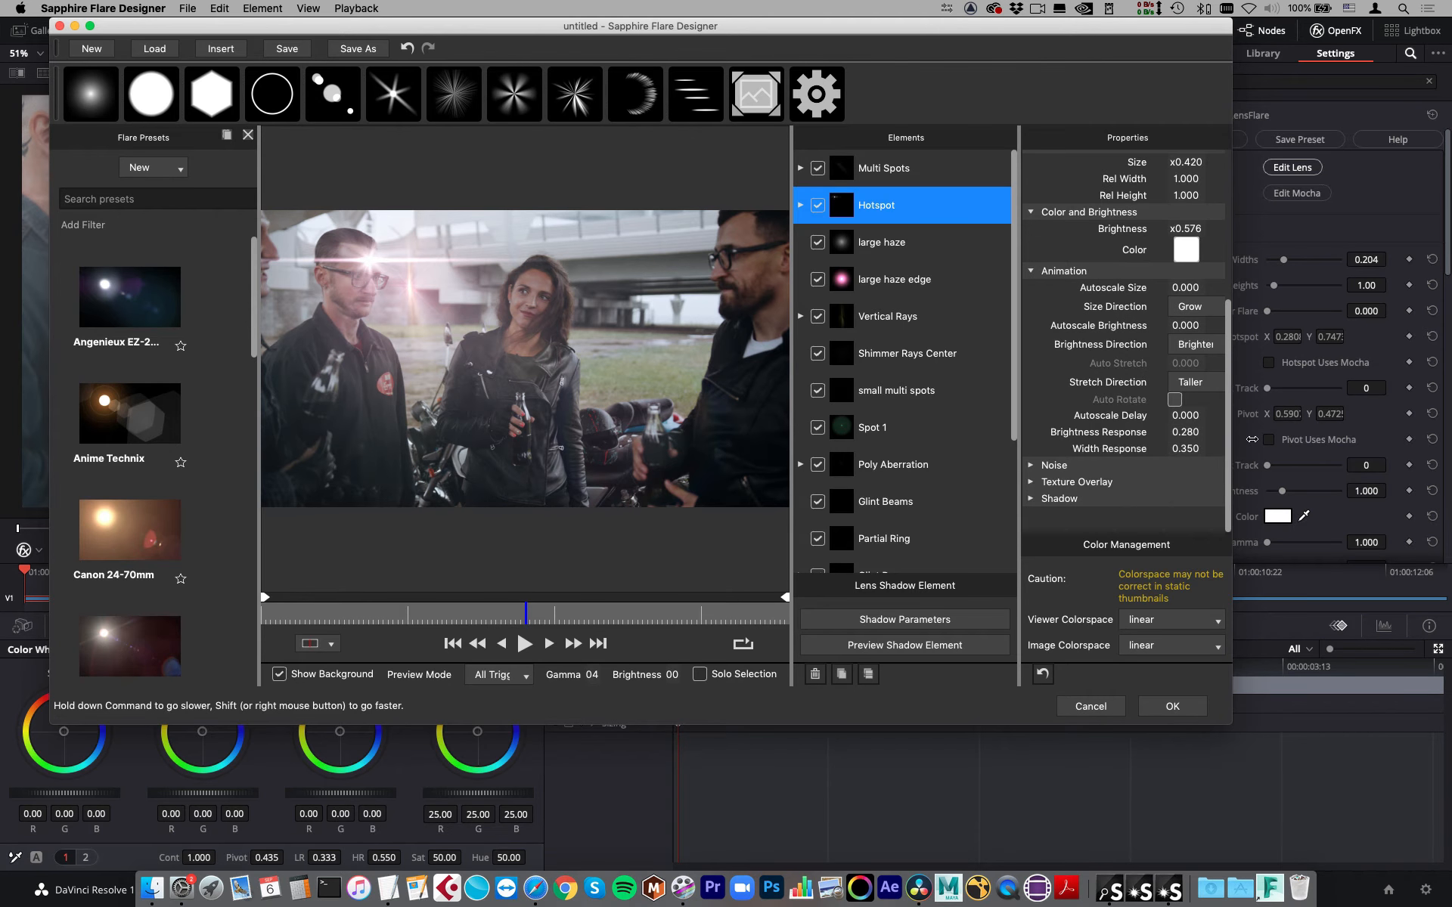
pyautogui.moveTo(1186, 229); pyautogui.dragTo(1028, 282)
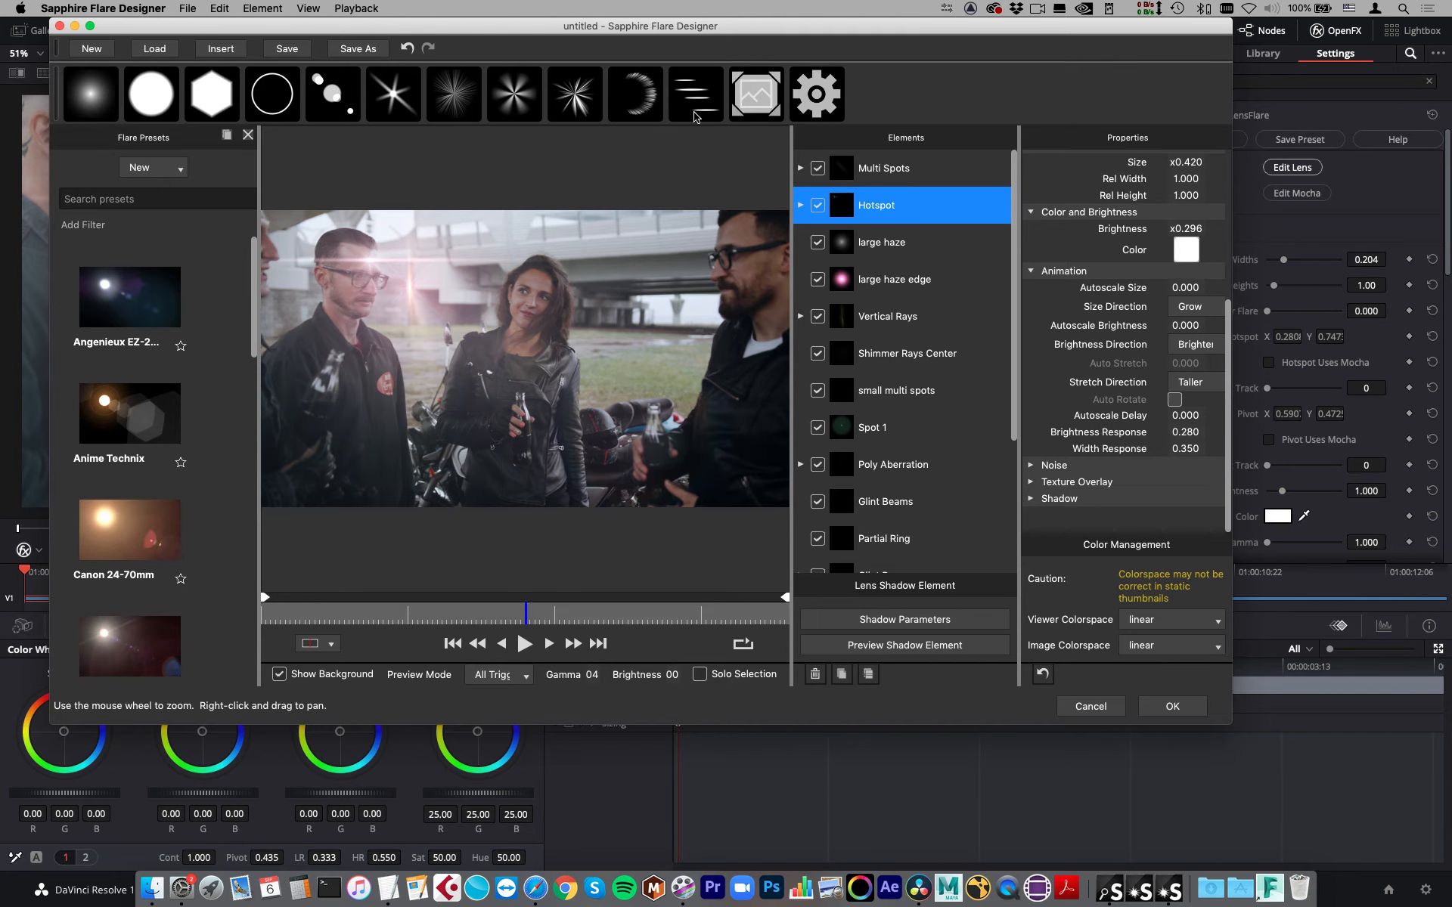
# Add a Chroma Ring element to the flare and apply the edited lens to the clip.
pyautogui.click(646, 99)
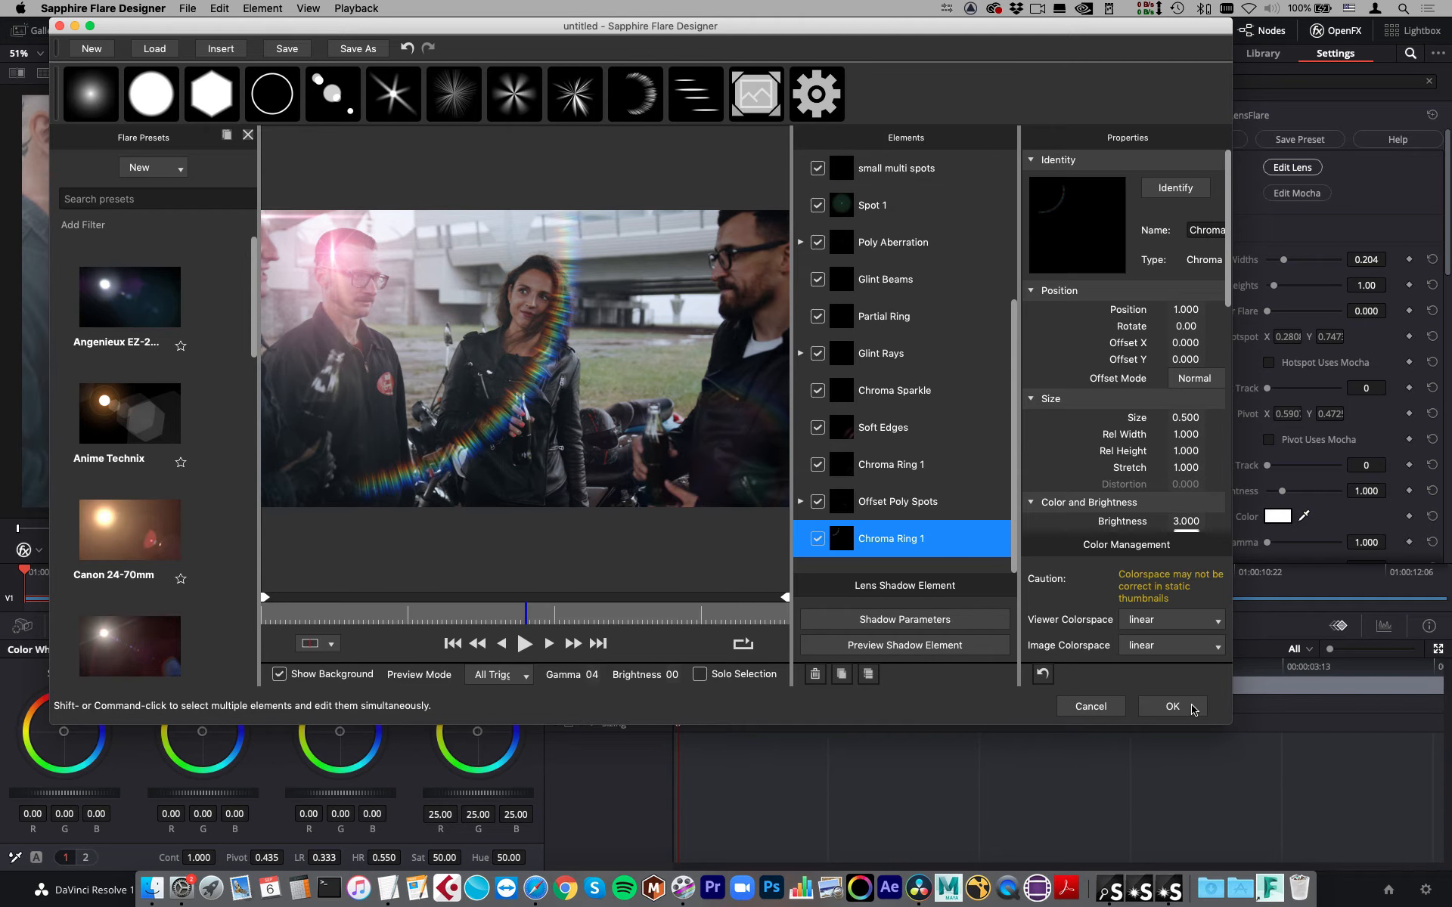
pyautogui.click(1172, 706)
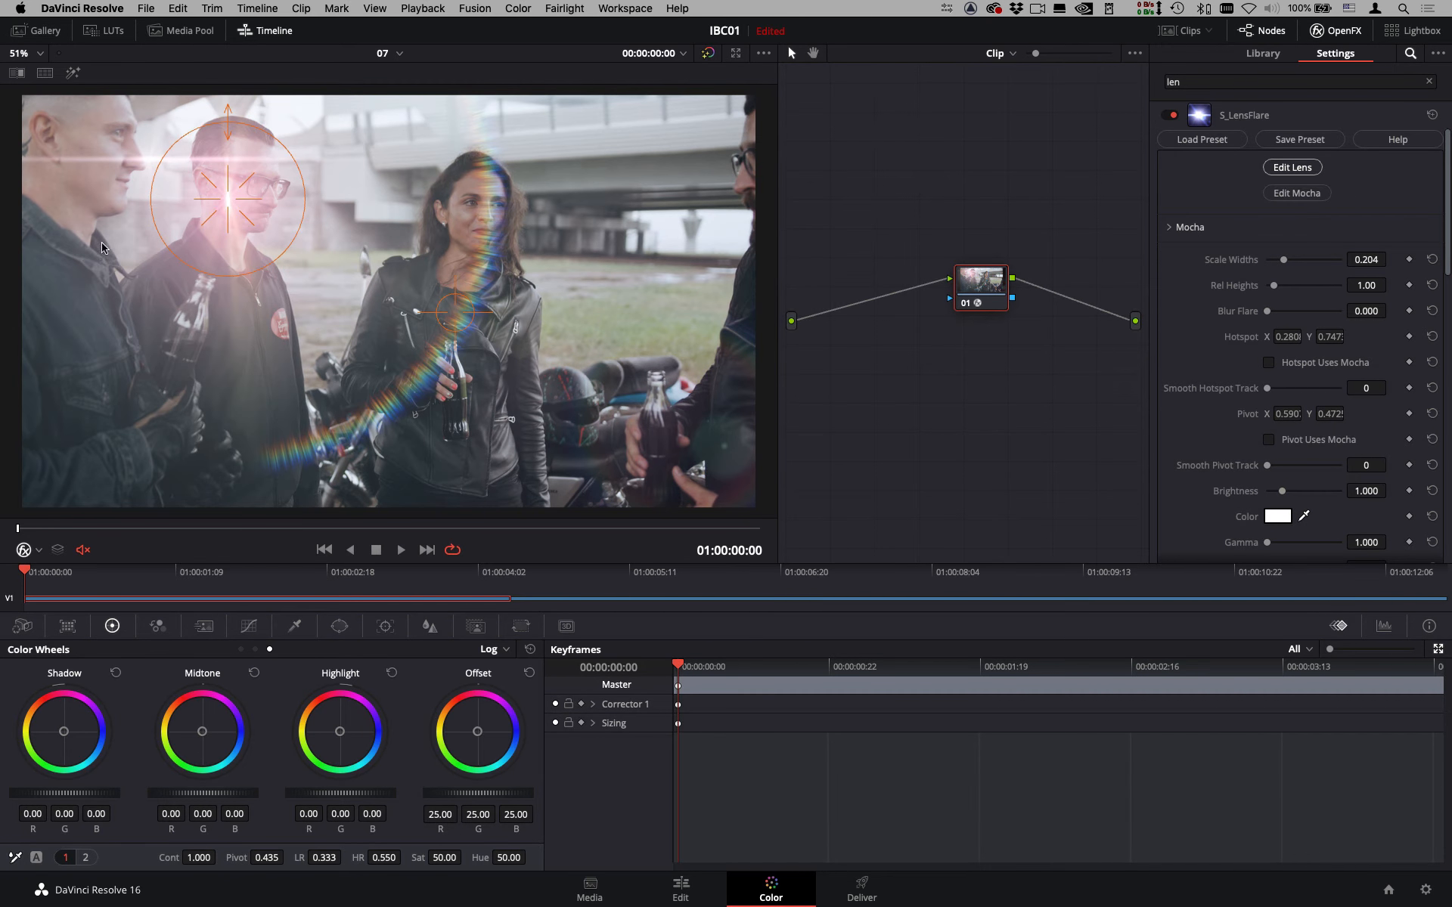
pyautogui.moveTo(1449, 206); pyautogui.dragTo(1450, 161)
pyautogui.moveTo(1447, 201); pyautogui.dragTo(1450, 157)
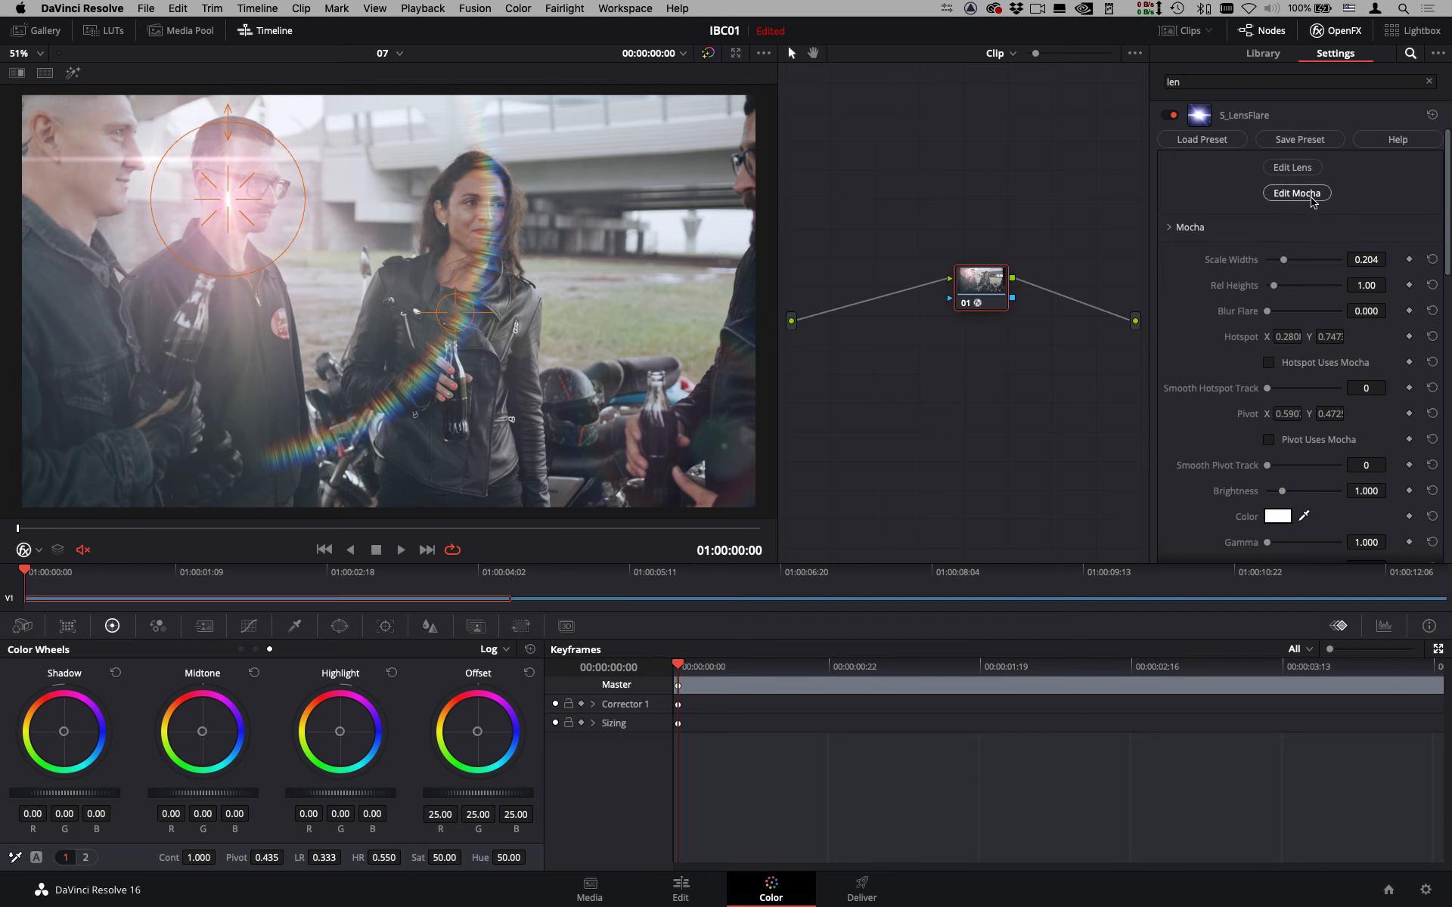
# Open S_LensFlare's Mocha tracking and turn off tracking for the Pivot layer.
pyautogui.scroll(-1, 1447, 198)
pyautogui.scroll(1, 1444, 182)
pyautogui.click(1310, 194)
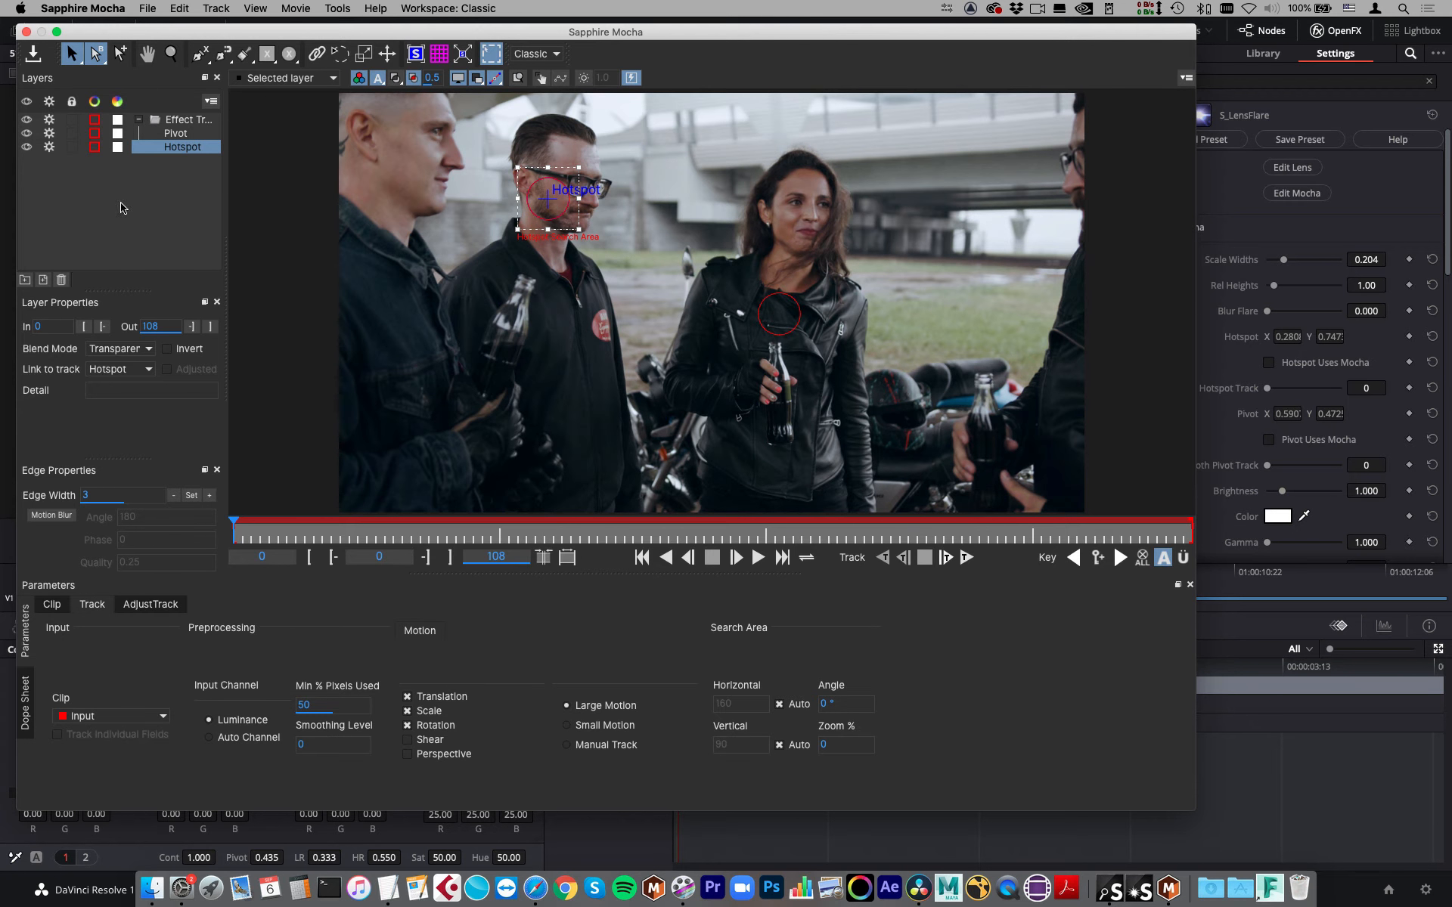
pyautogui.click(48, 134)
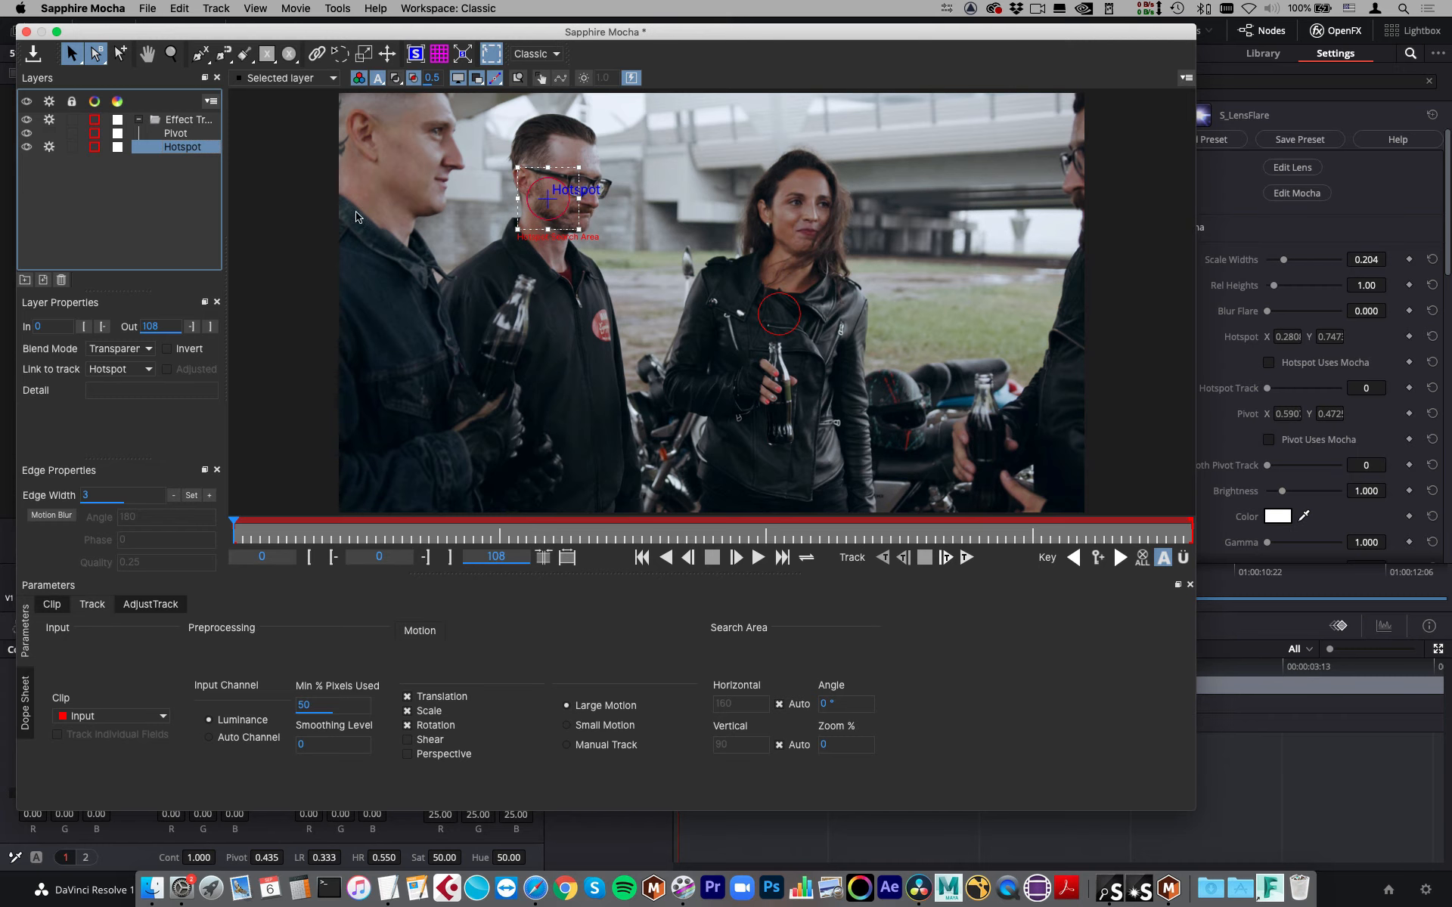
# Place the Hotspot tracker on the overpass between the bespectacled man and the woman, track it forward through the clip and close Mocha.
pyautogui.moveTo(547, 199); pyautogui.dragTo(697, 141)
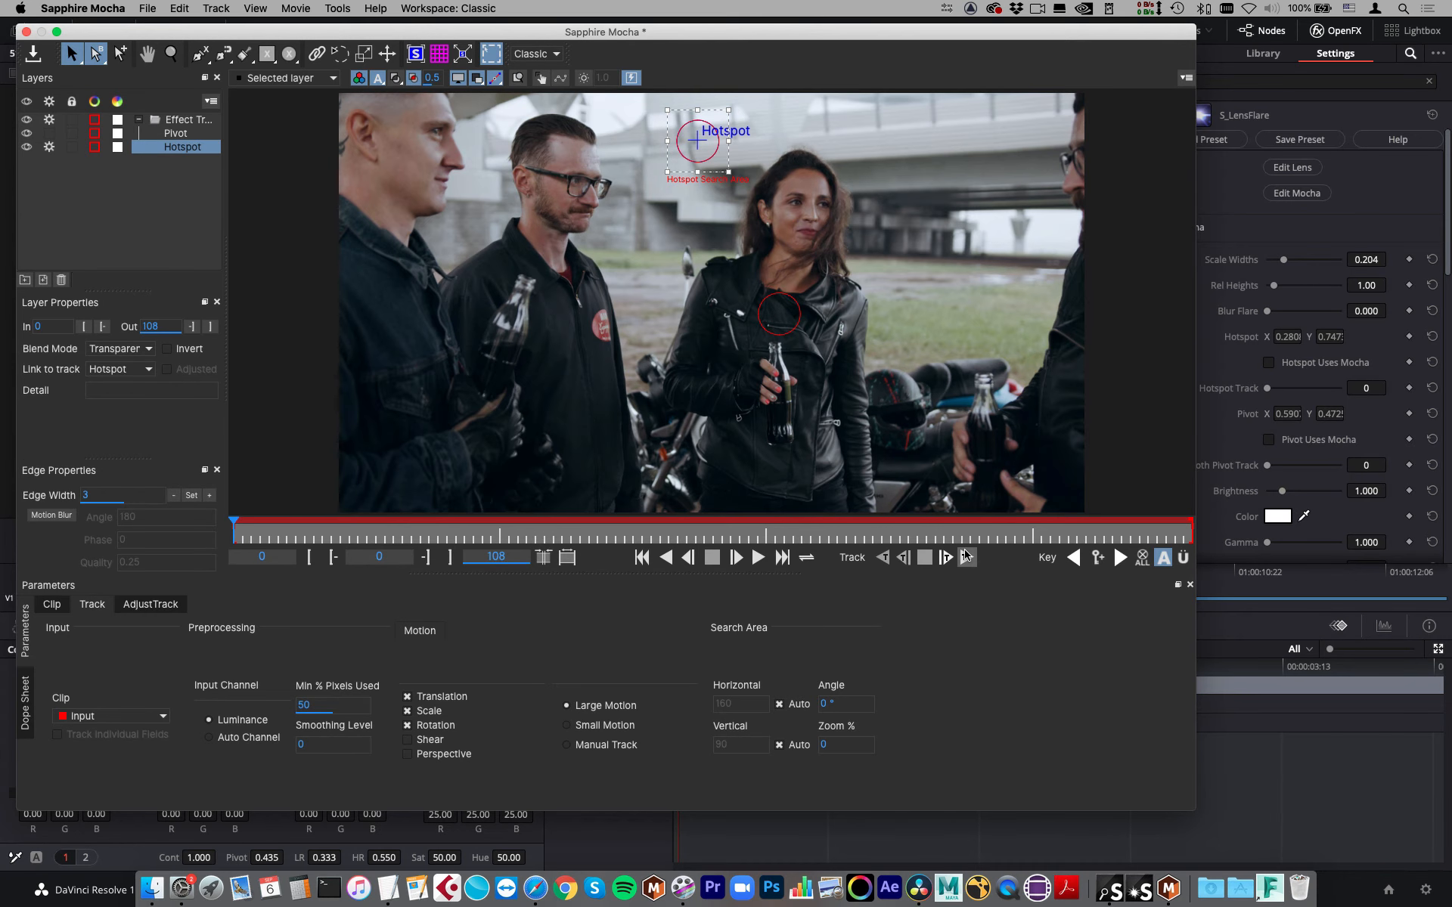
pyautogui.click(965, 558)
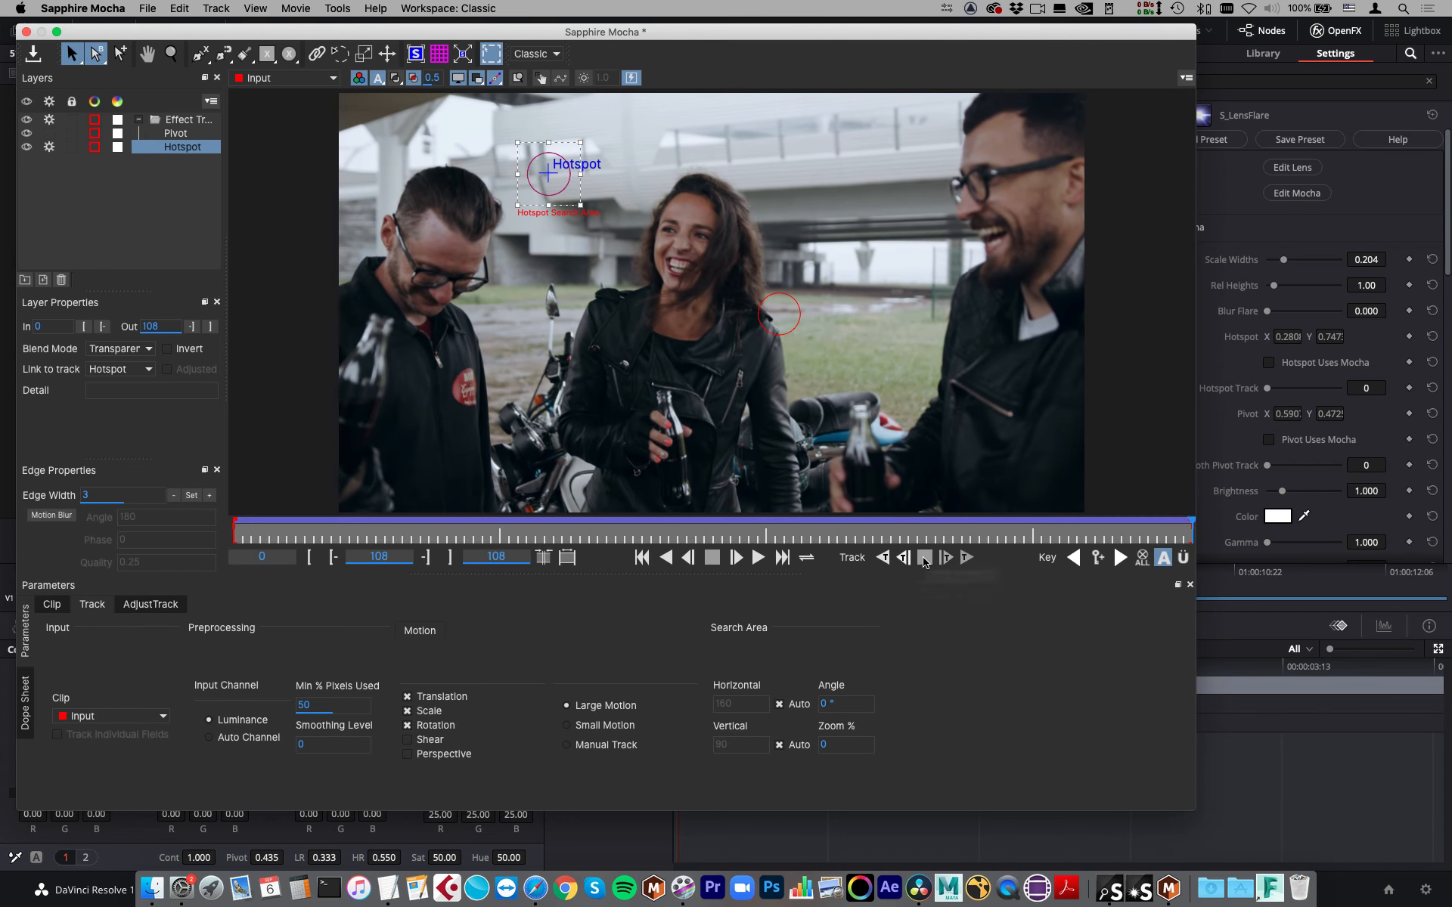
pyautogui.click(26, 31)
# Enable Hotspot Uses Mocha in S_LensFlare and scrub through the clip to check the tracked flare.
pyautogui.scroll(-2, 1268, 340)
pyautogui.click(1269, 325)
pyautogui.moveTo(19, 529); pyautogui.dragTo(464, 563)
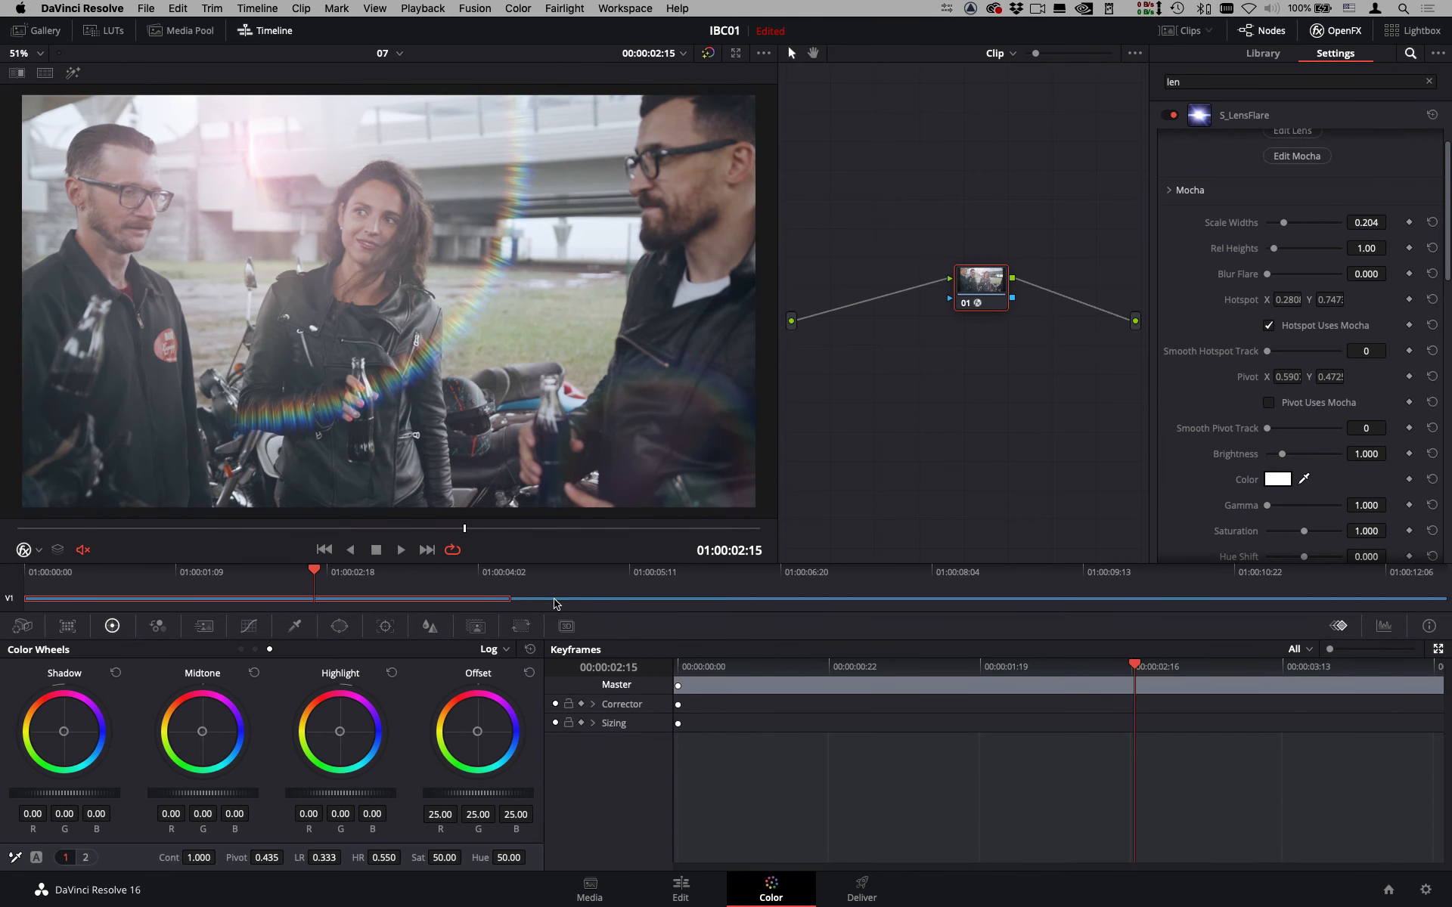
# Go to the sunset clip in timeline 07 and apply S_LensFlareAutoTrack to its node.
pyautogui.click(577, 599)
pyautogui.moveTo(579, 575); pyautogui.dragTo(853, 623)
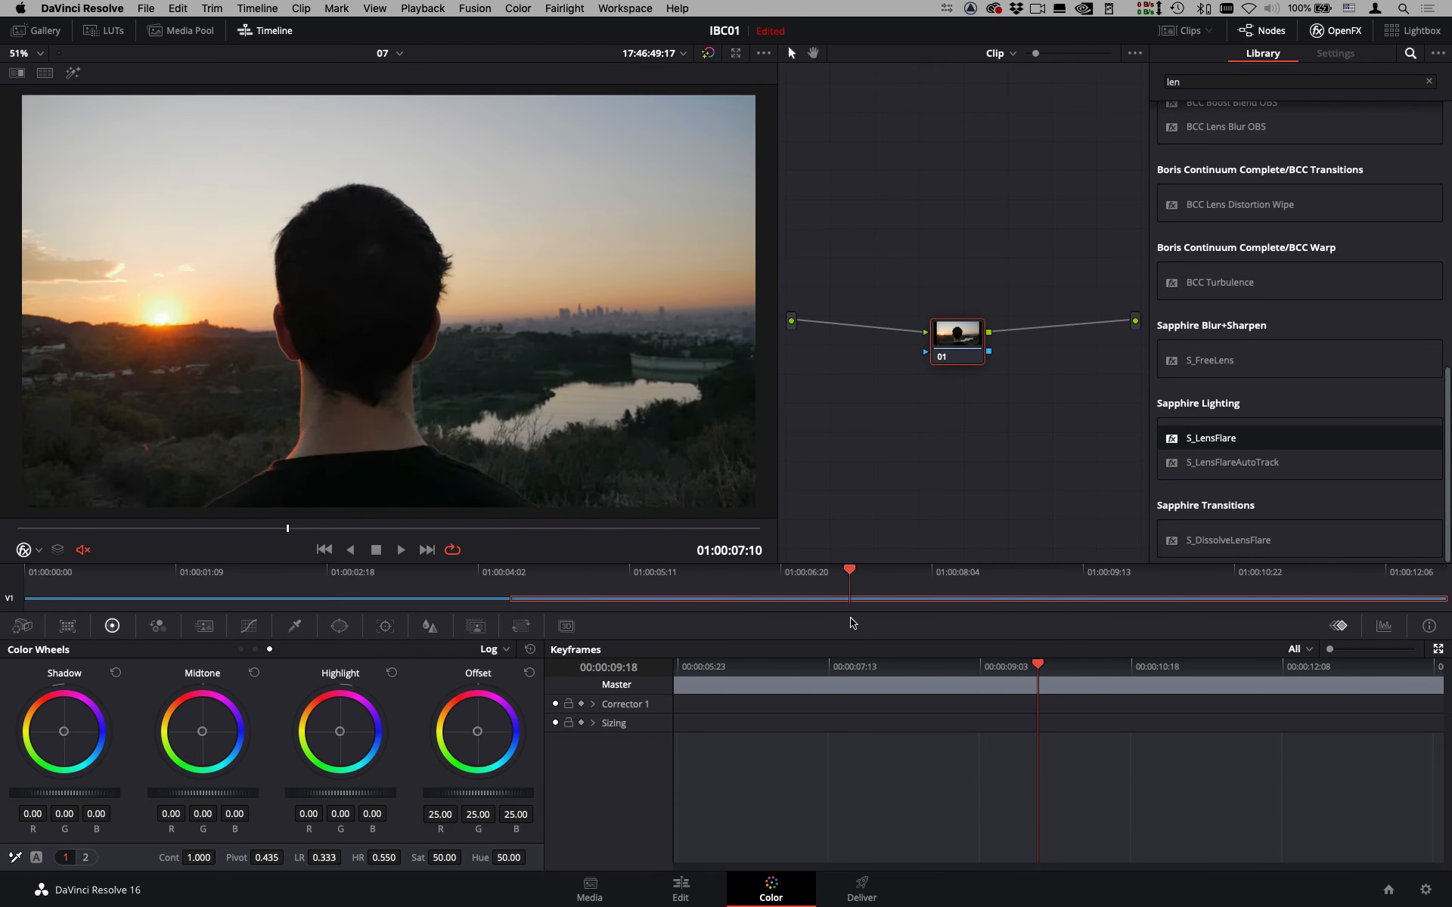
pyautogui.moveTo(1190, 463); pyautogui.dragTo(943, 333)
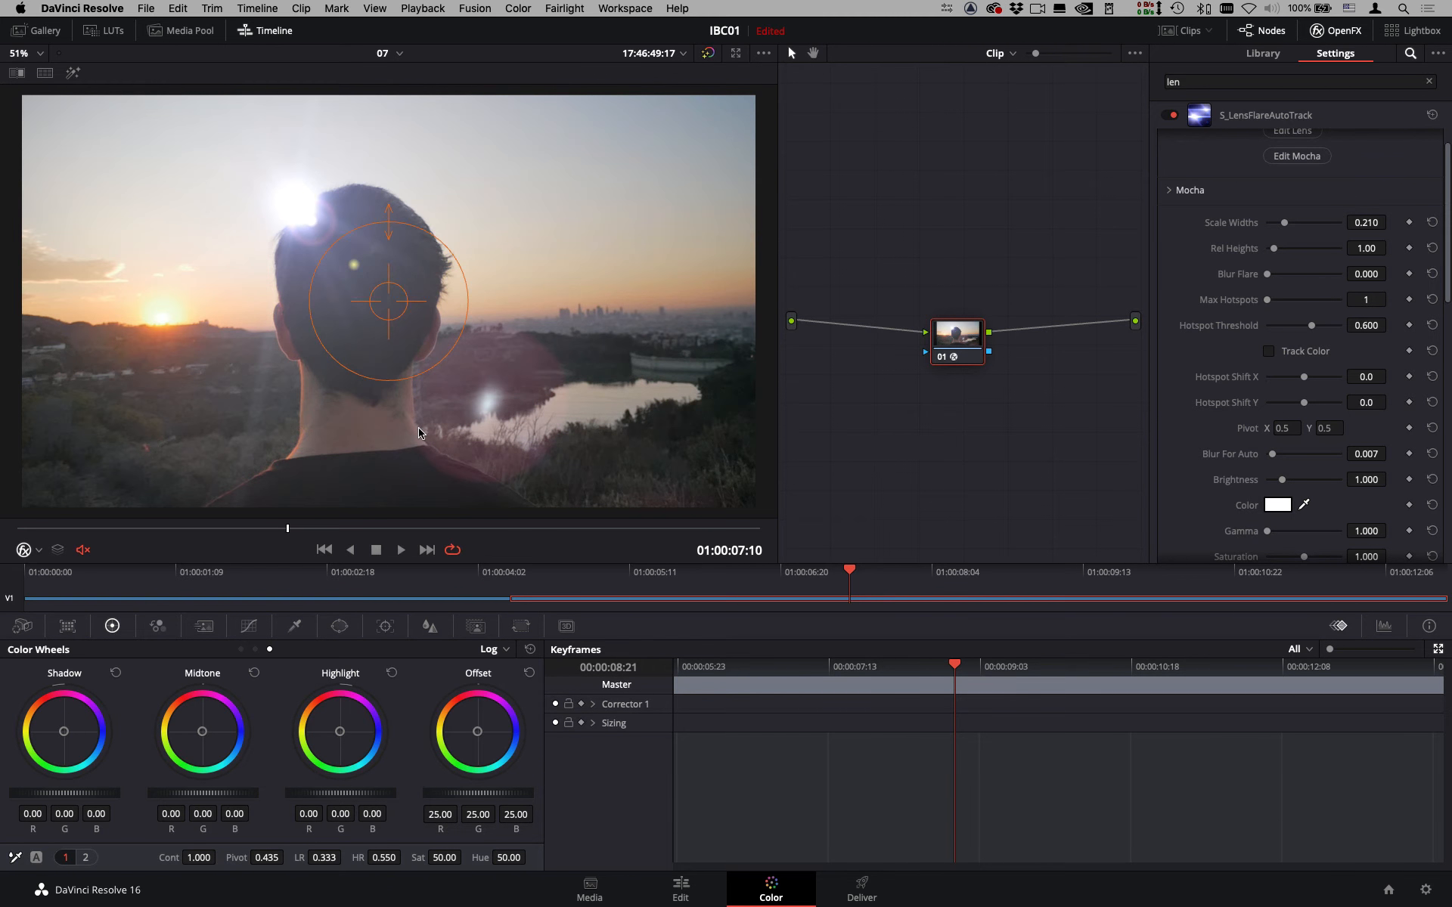
# Set S_LensFlareAutoTrack's Hotspot Threshold to 0.919 and scrub forward to check the flare on the sun.
pyautogui.scroll(2, 1400, 352)
pyautogui.moveTo(1311, 362); pyautogui.dragTo(1334, 362)
pyautogui.moveTo(287, 528)
pyautogui.mouseDown()
pyautogui.moveTo(816, 541)
pyautogui.moveTo(686, 528)
pyautogui.moveTo(500, 563)
pyautogui.moveTo(88, 563)
pyautogui.moveTo(671, 565)
pyautogui.moveTo(373, 565)
pyautogui.moveTo(487, 539)
pyautogui.moveTo(716, 533)
pyautogui.moveTo(420, 544)
pyautogui.mouseUp()
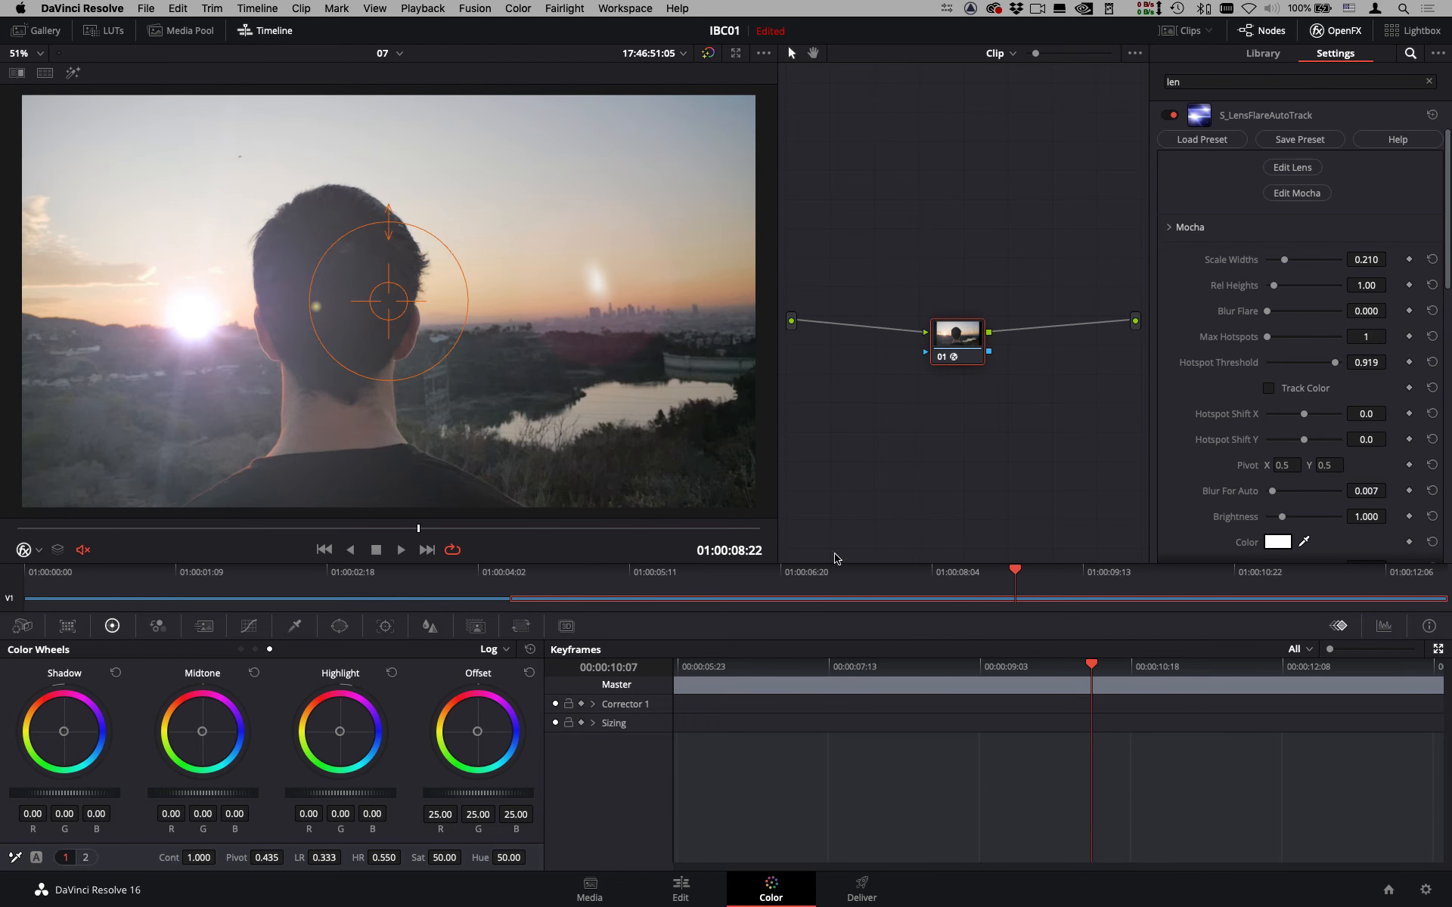
# Open timeline 08 on the Edit page and add the Sapphire transition S_DissolveLensFlare to the cut between travel4.mp4 and travel2.mp4.
pyautogui.click(680, 890)
pyautogui.doubleClick(295, 310)
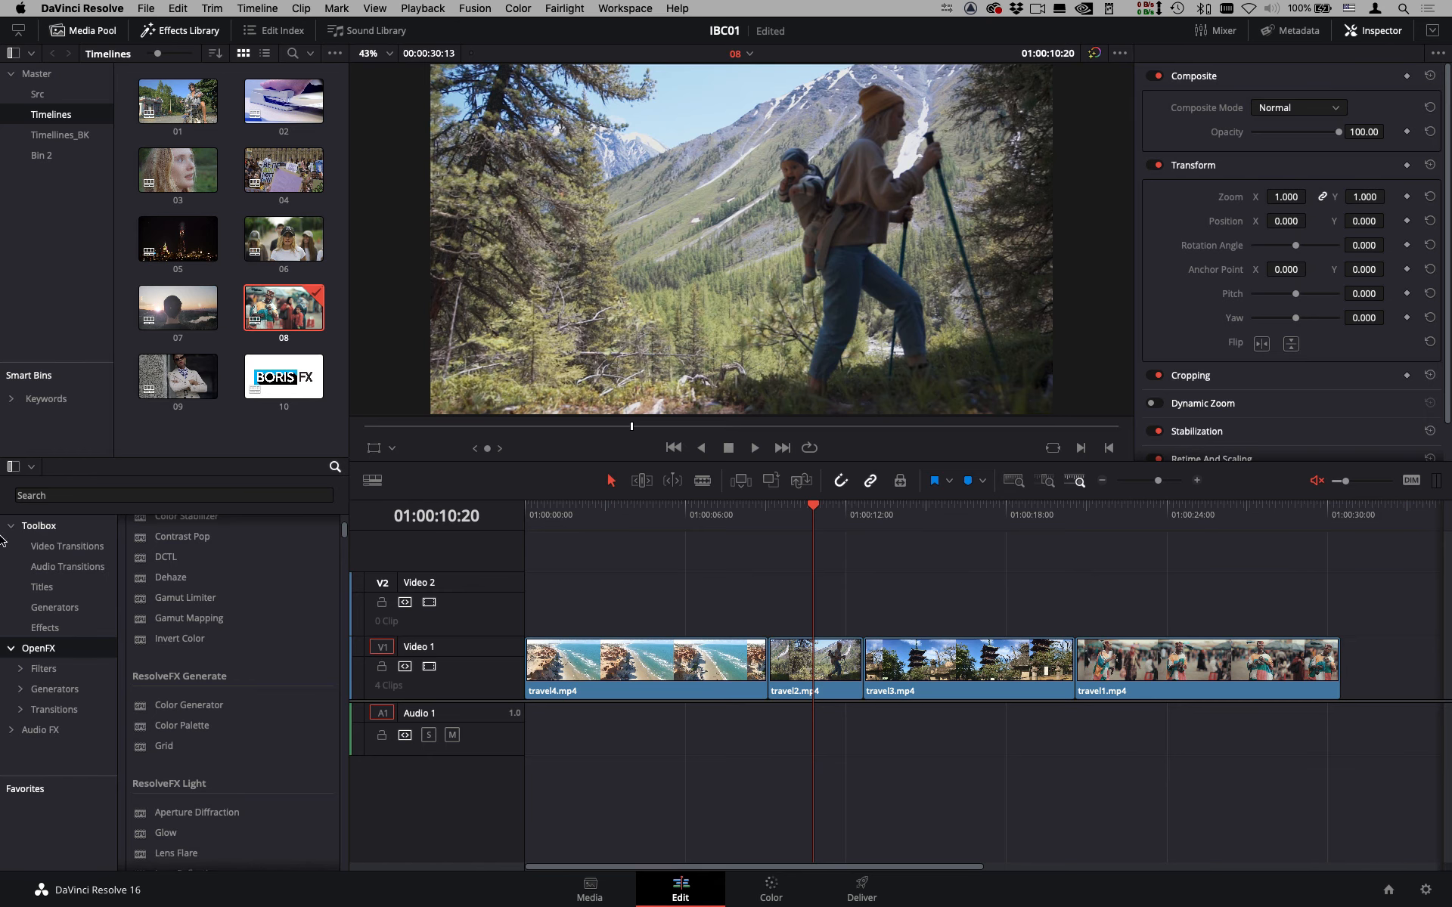
pyautogui.click(37, 710)
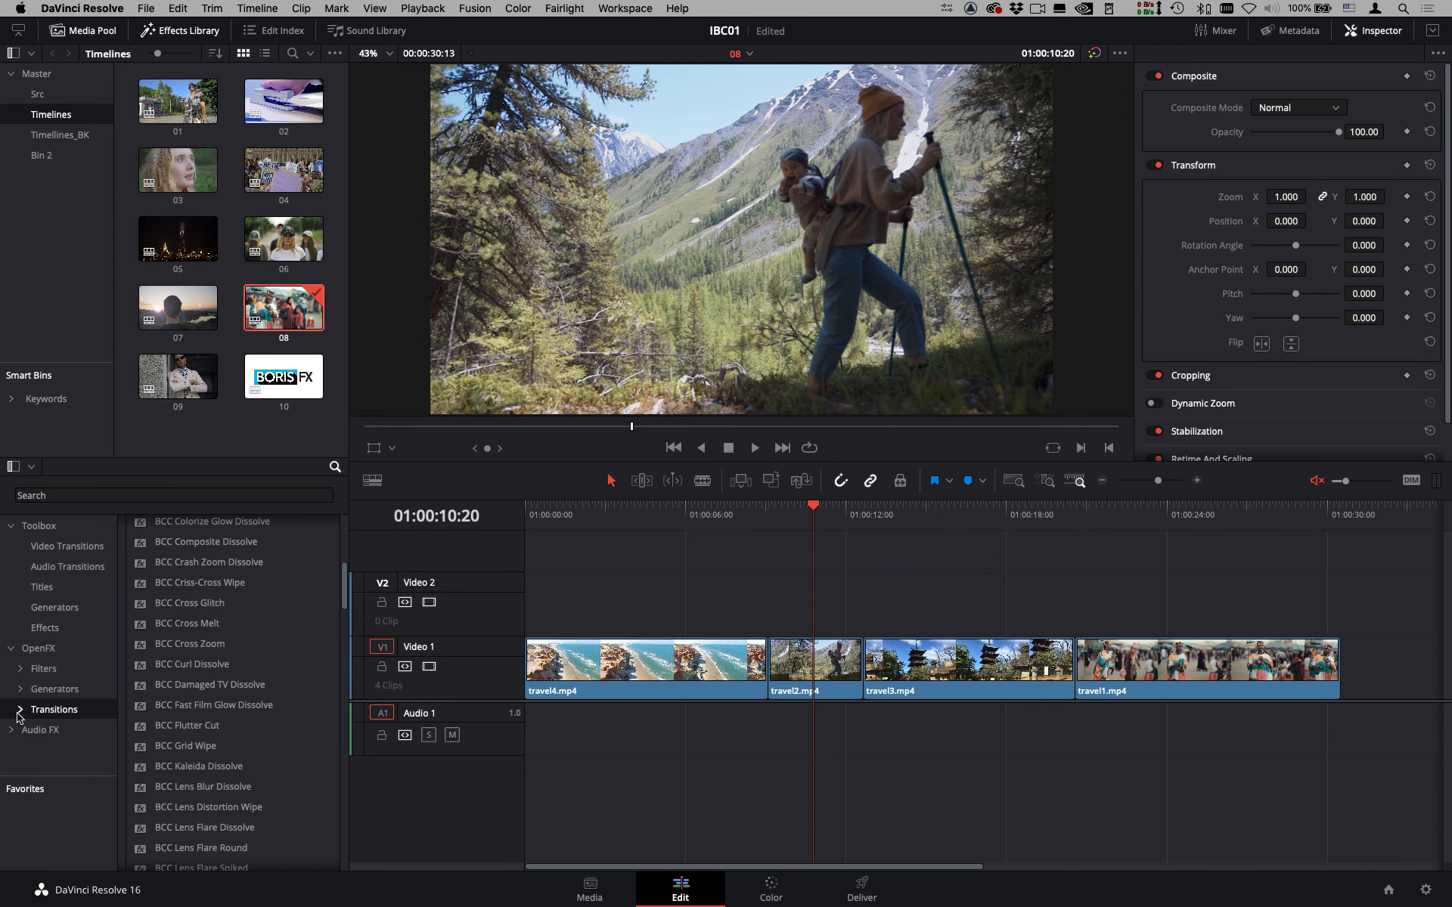
pyautogui.click(20, 710)
pyautogui.click(47, 750)
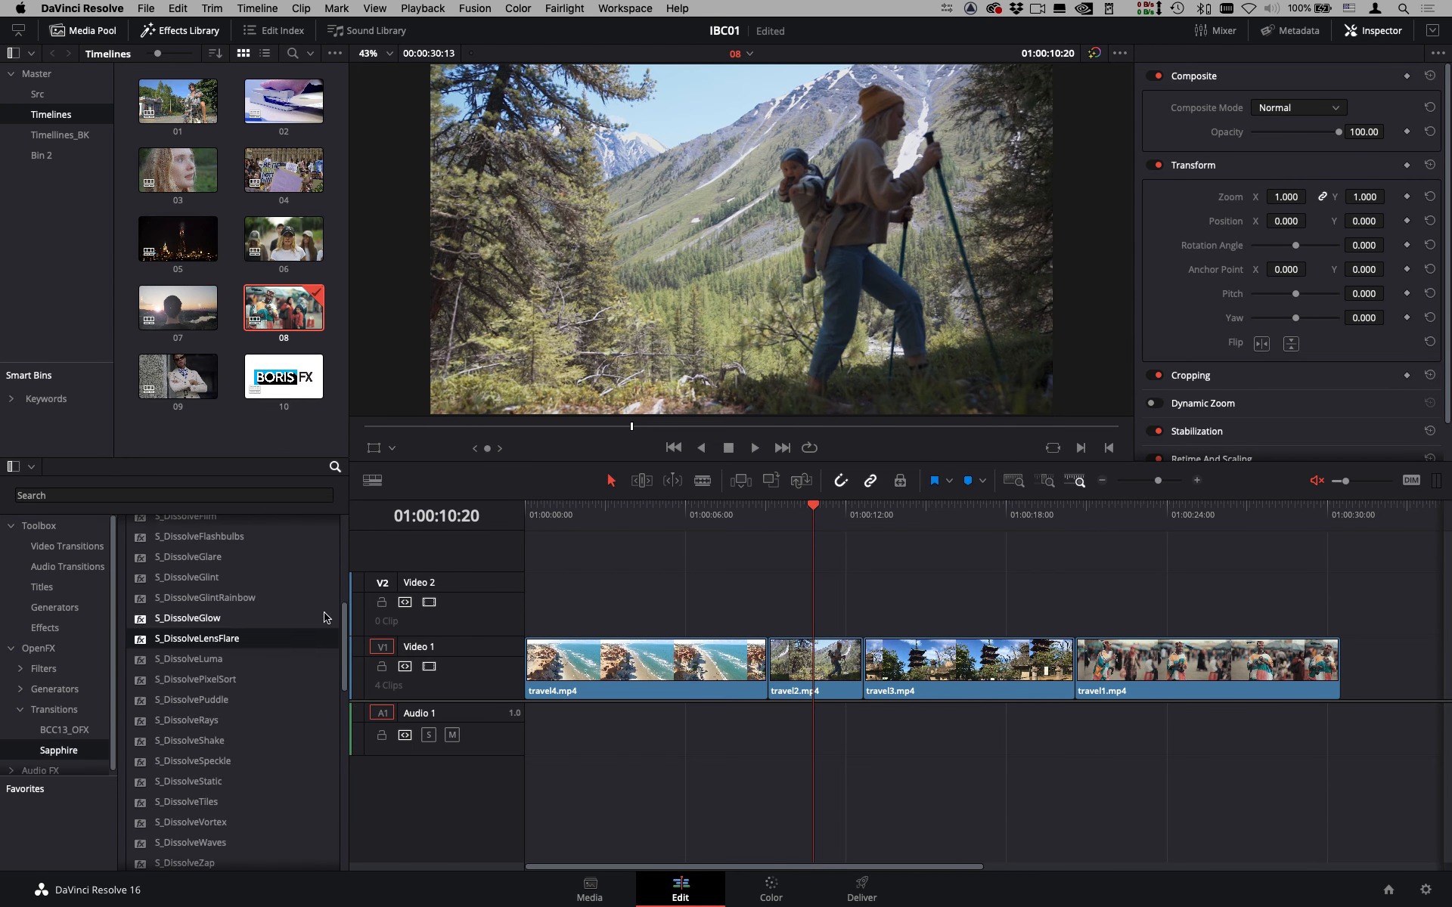
pyautogui.scroll(3, 227, 642)
pyautogui.moveTo(196, 698); pyautogui.dragTo(749, 675)
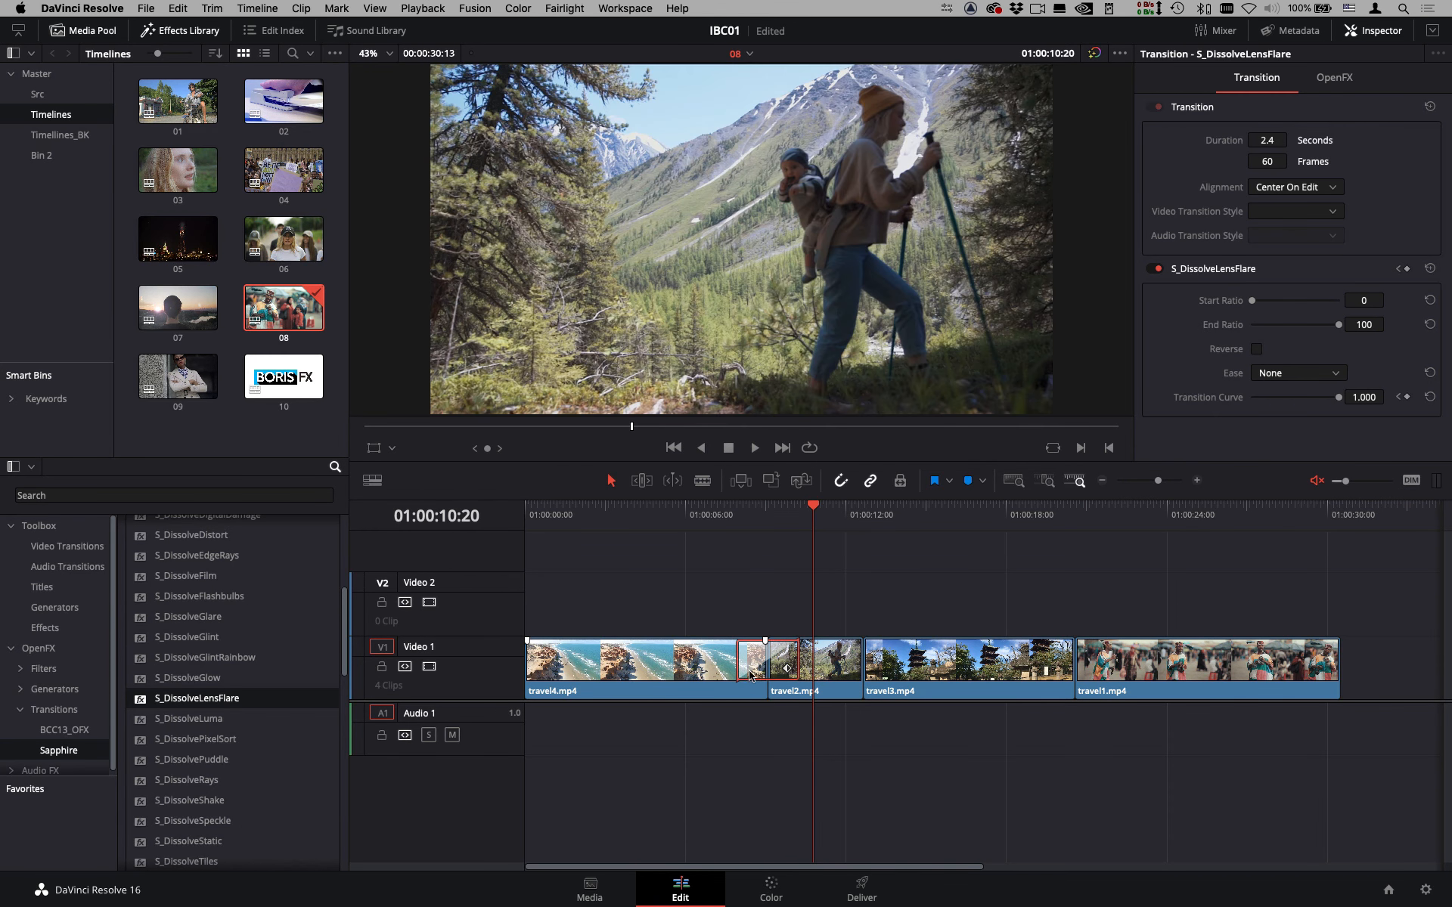
# Open the S_DissolveLensFlare effect settings, look into its preset browser and cancel it, and move the playhead to the start of the transition.
pyautogui.click(1335, 78)
pyautogui.click(1188, 133)
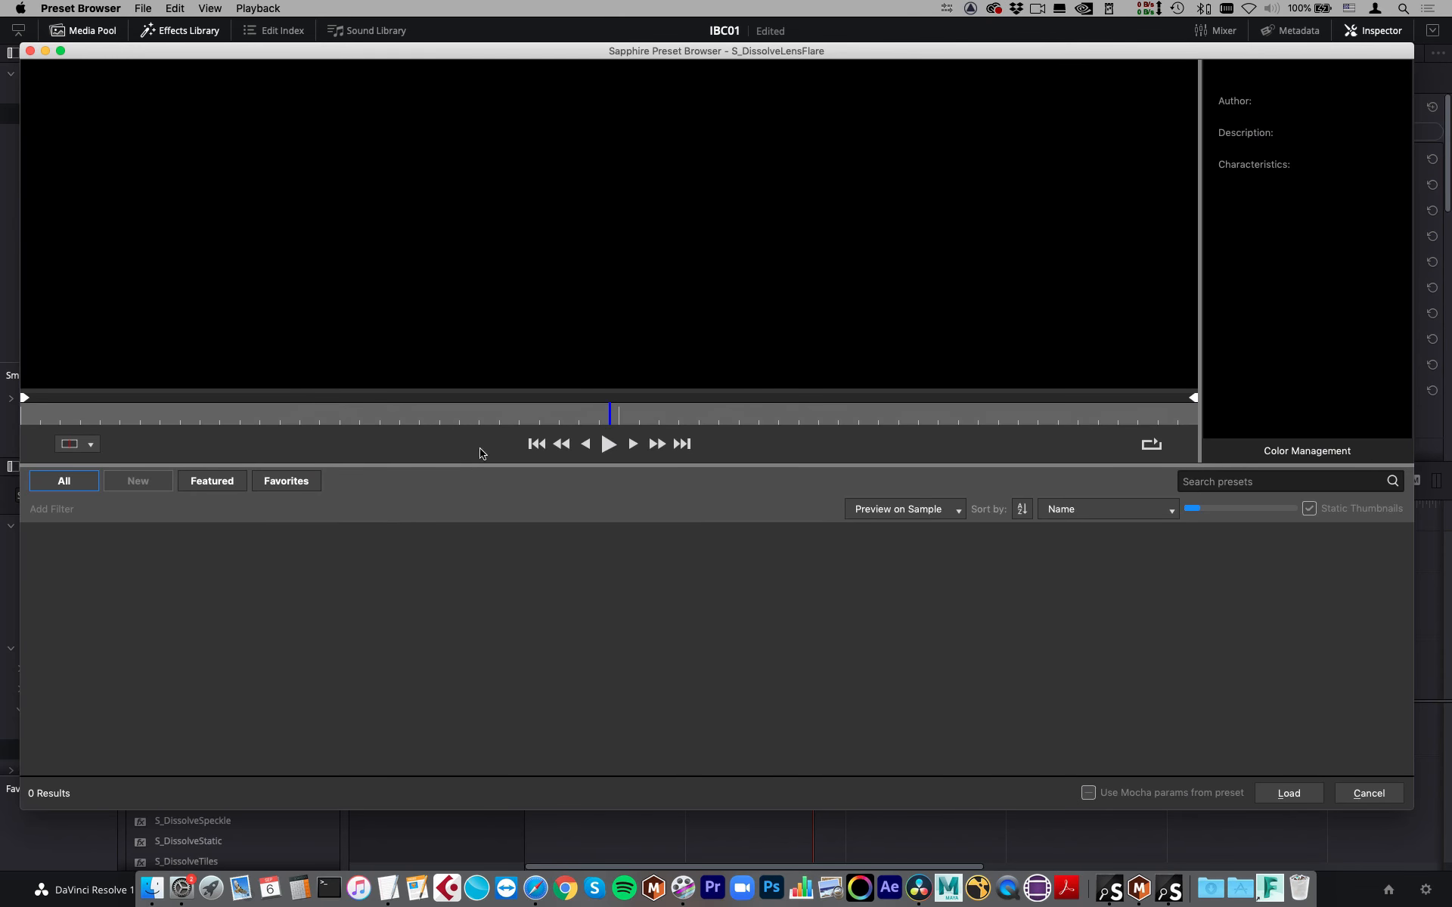
pyautogui.click(1369, 793)
pyautogui.moveTo(812, 506); pyautogui.dragTo(741, 533)
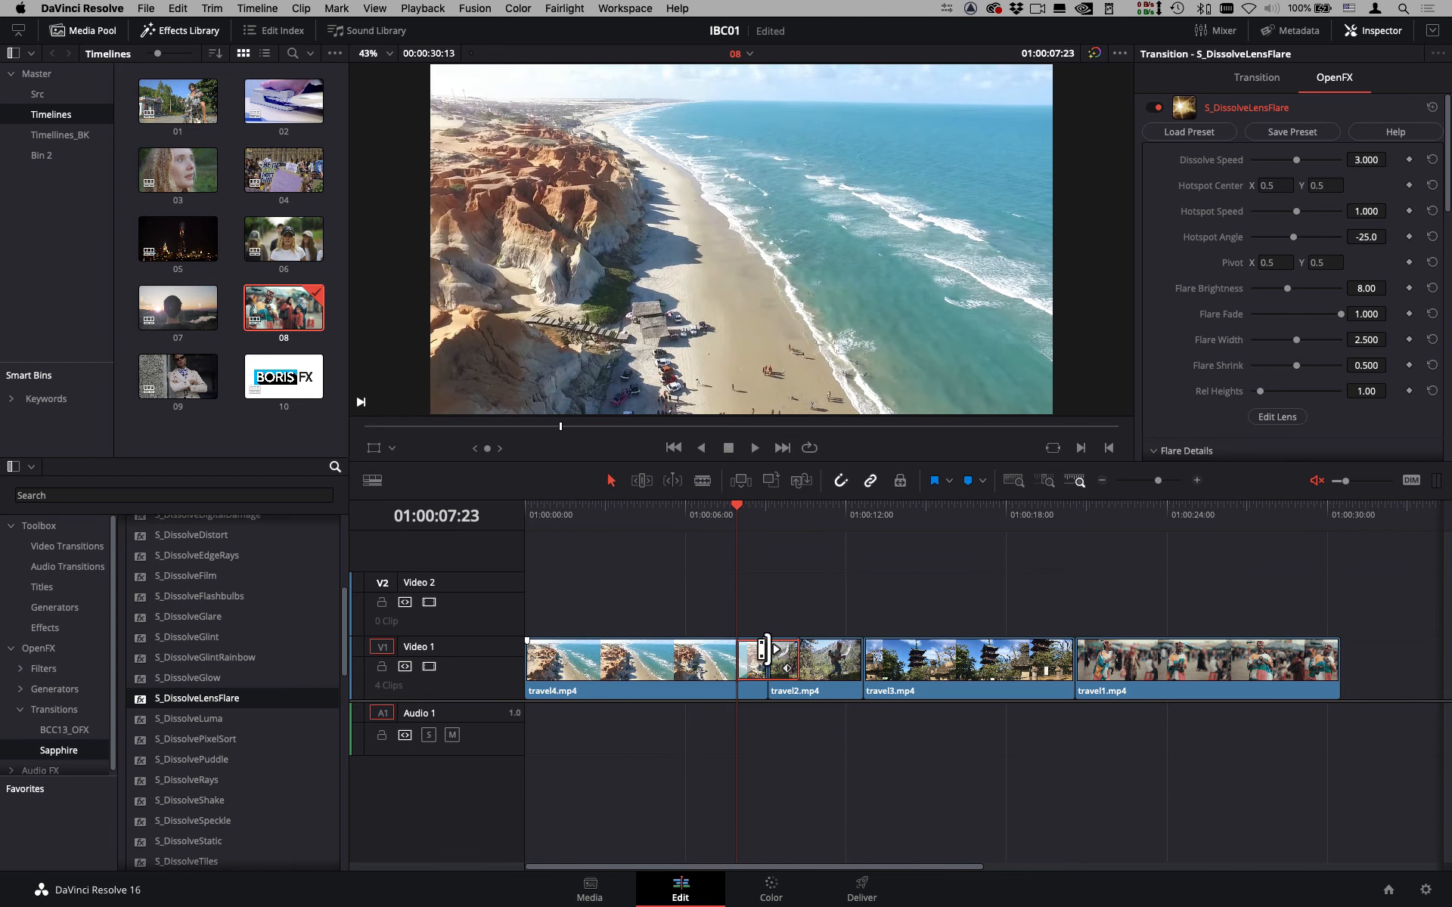
# Play through the S_DissolveLensFlare transition to review it and open timeline 09.
pyautogui.press('space')
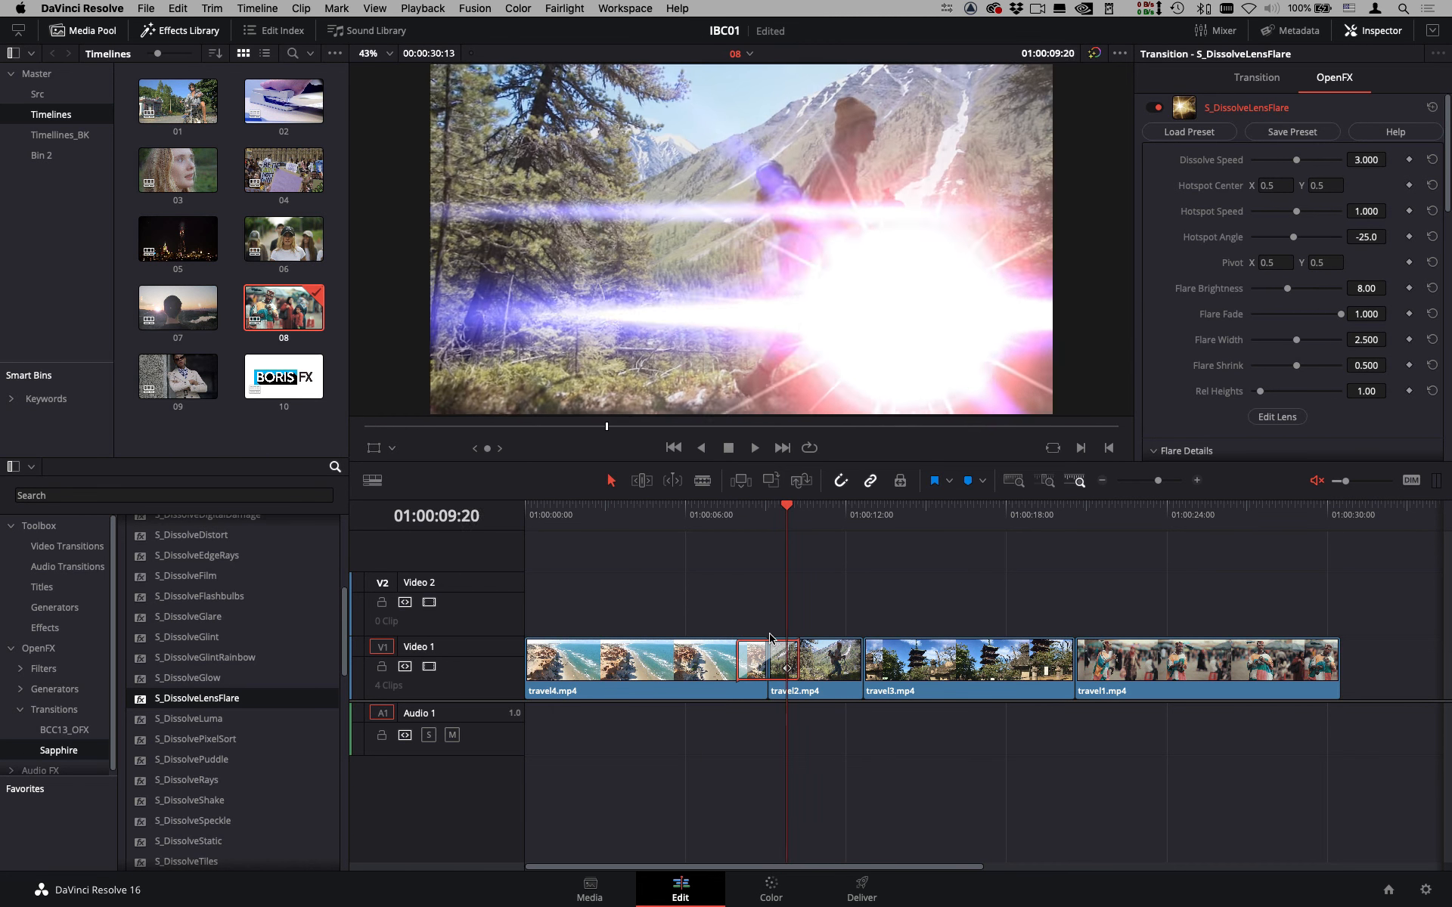
pyautogui.doubleClick(183, 370)
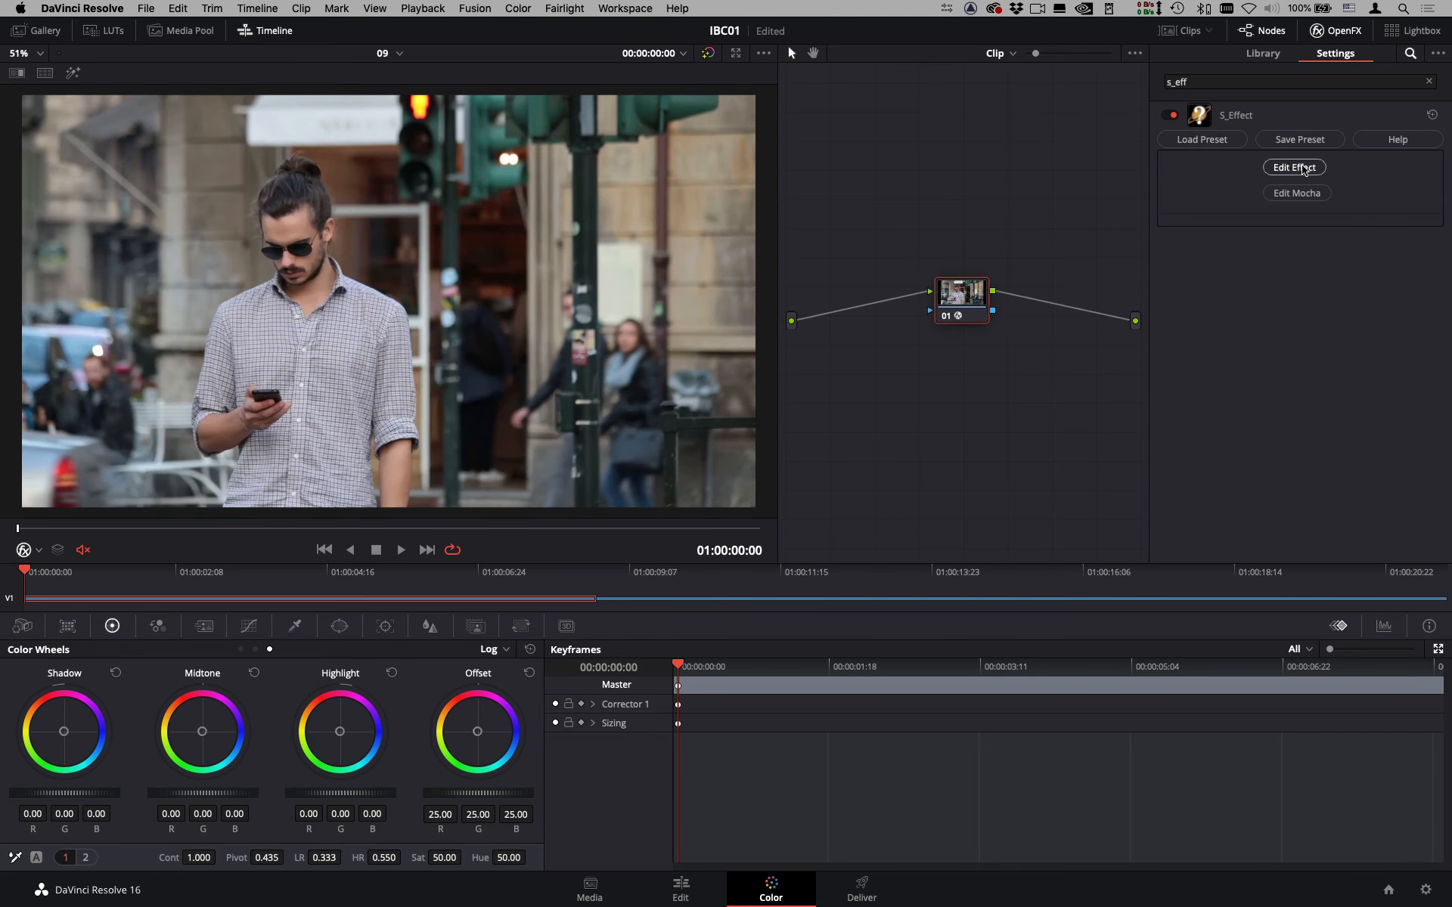
# Open S_Effect in the Effect Builder and insert a Caustics node between Source and Result.
pyautogui.click(1304, 172)
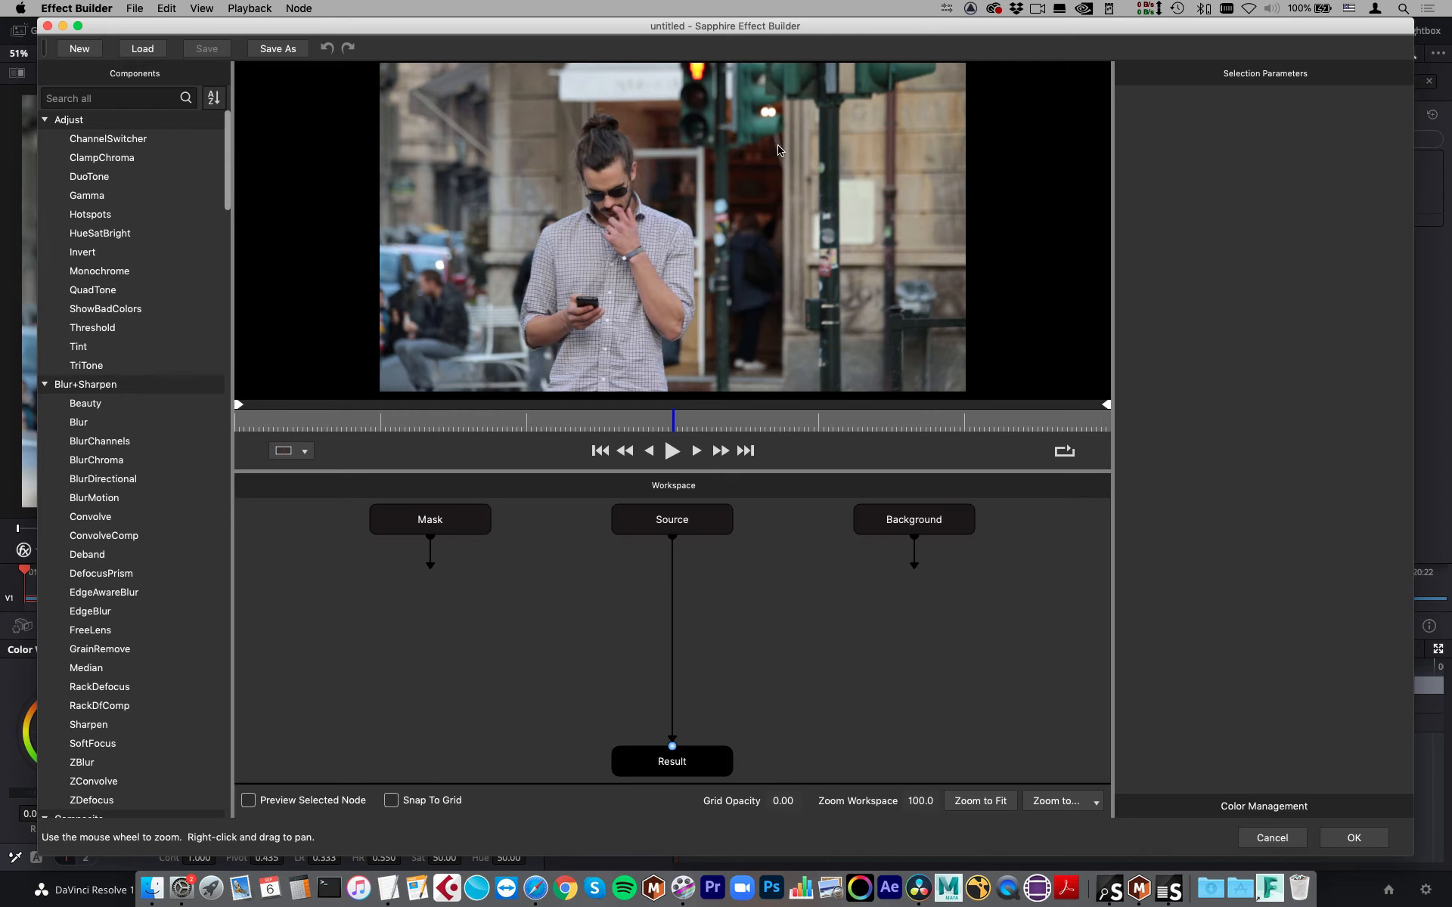
pyautogui.moveTo(674, 517)
pyautogui.mouseDown()
pyautogui.moveTo(595, 572)
pyautogui.moveTo(671, 520)
pyautogui.mouseUp()
pyautogui.click(109, 98)
pyautogui.write('caus')
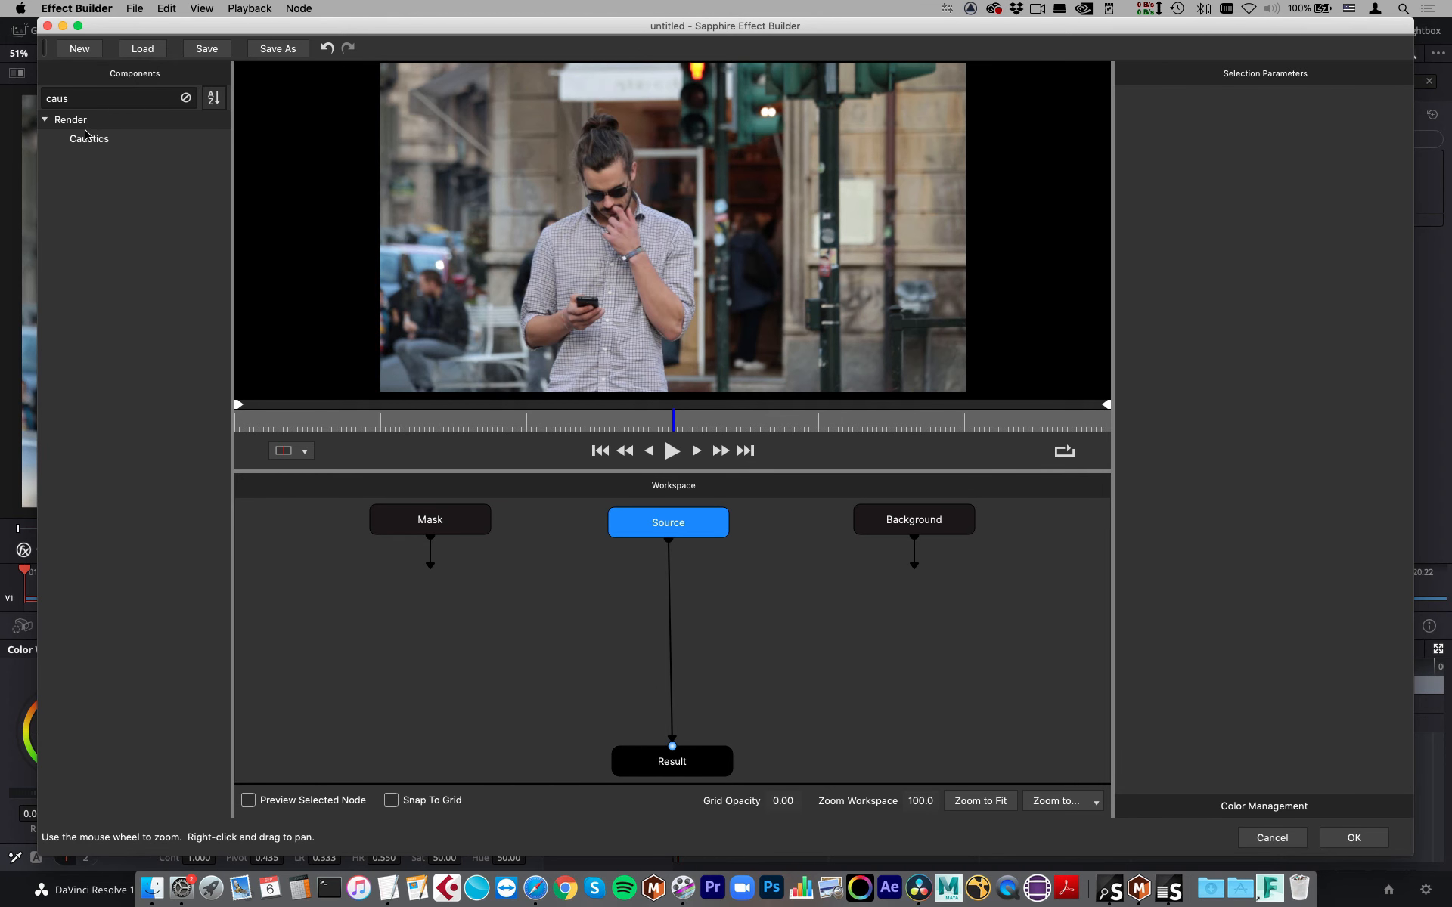
pyautogui.moveTo(88, 138); pyautogui.dragTo(691, 591)
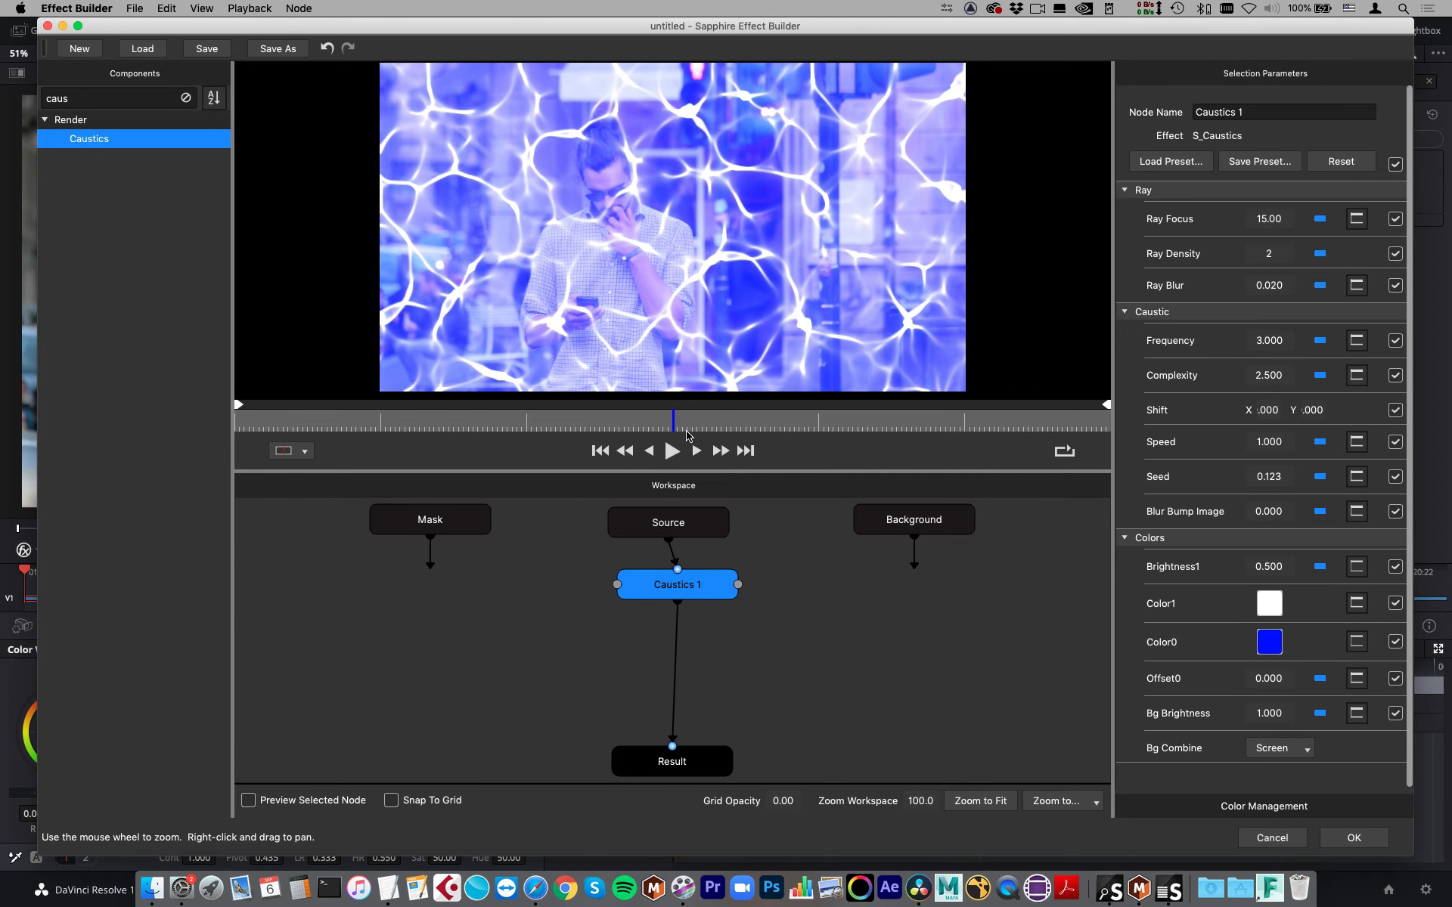
# Preview several S_Caustics presets and load Nuclear Tightrope onto the Caustics node.
pyautogui.click(1195, 161)
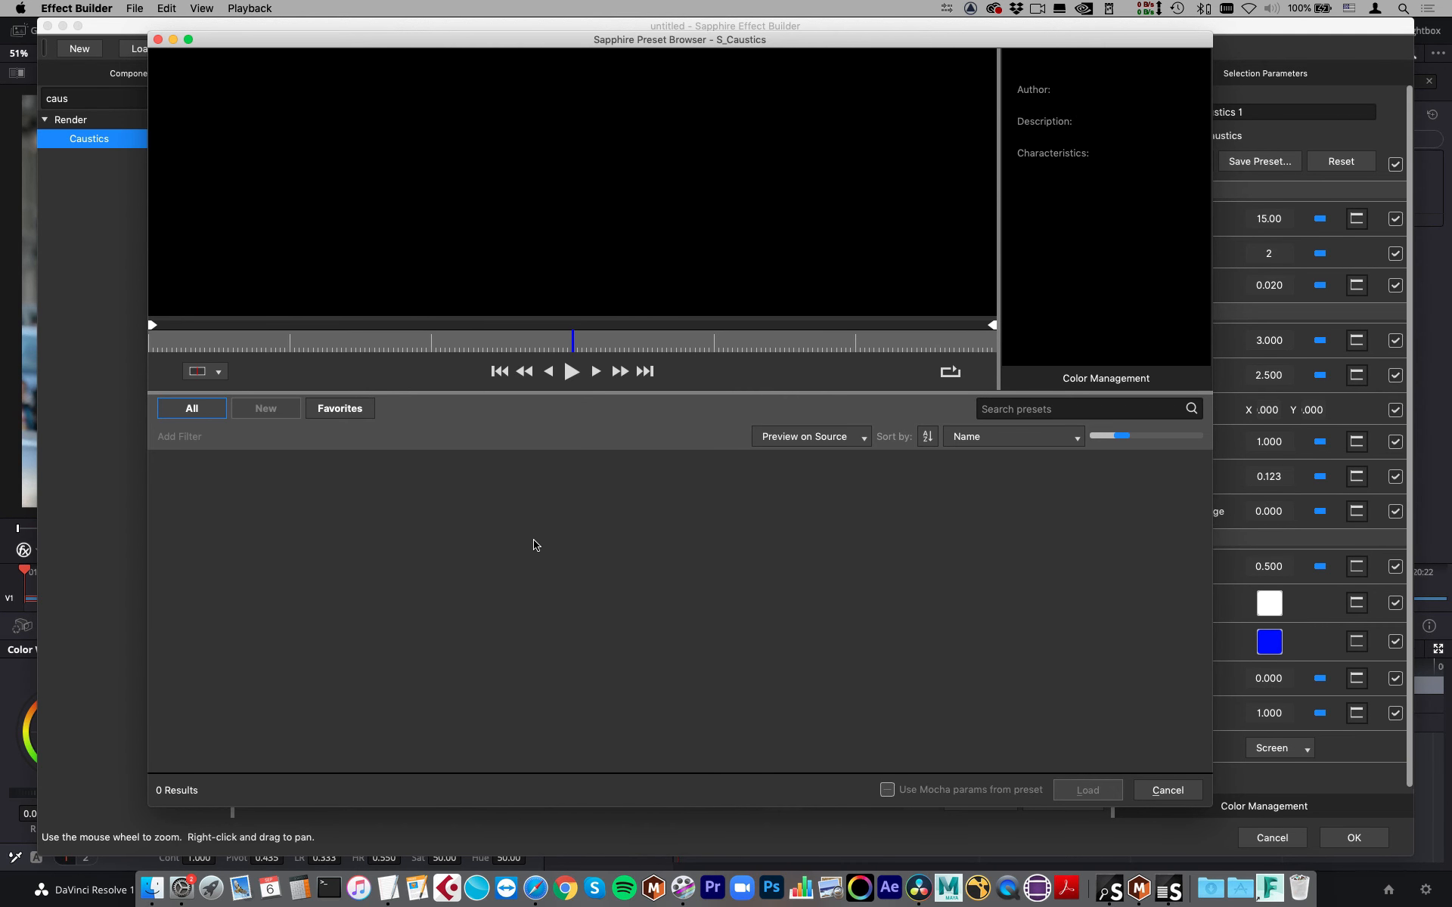
pyautogui.click(353, 514)
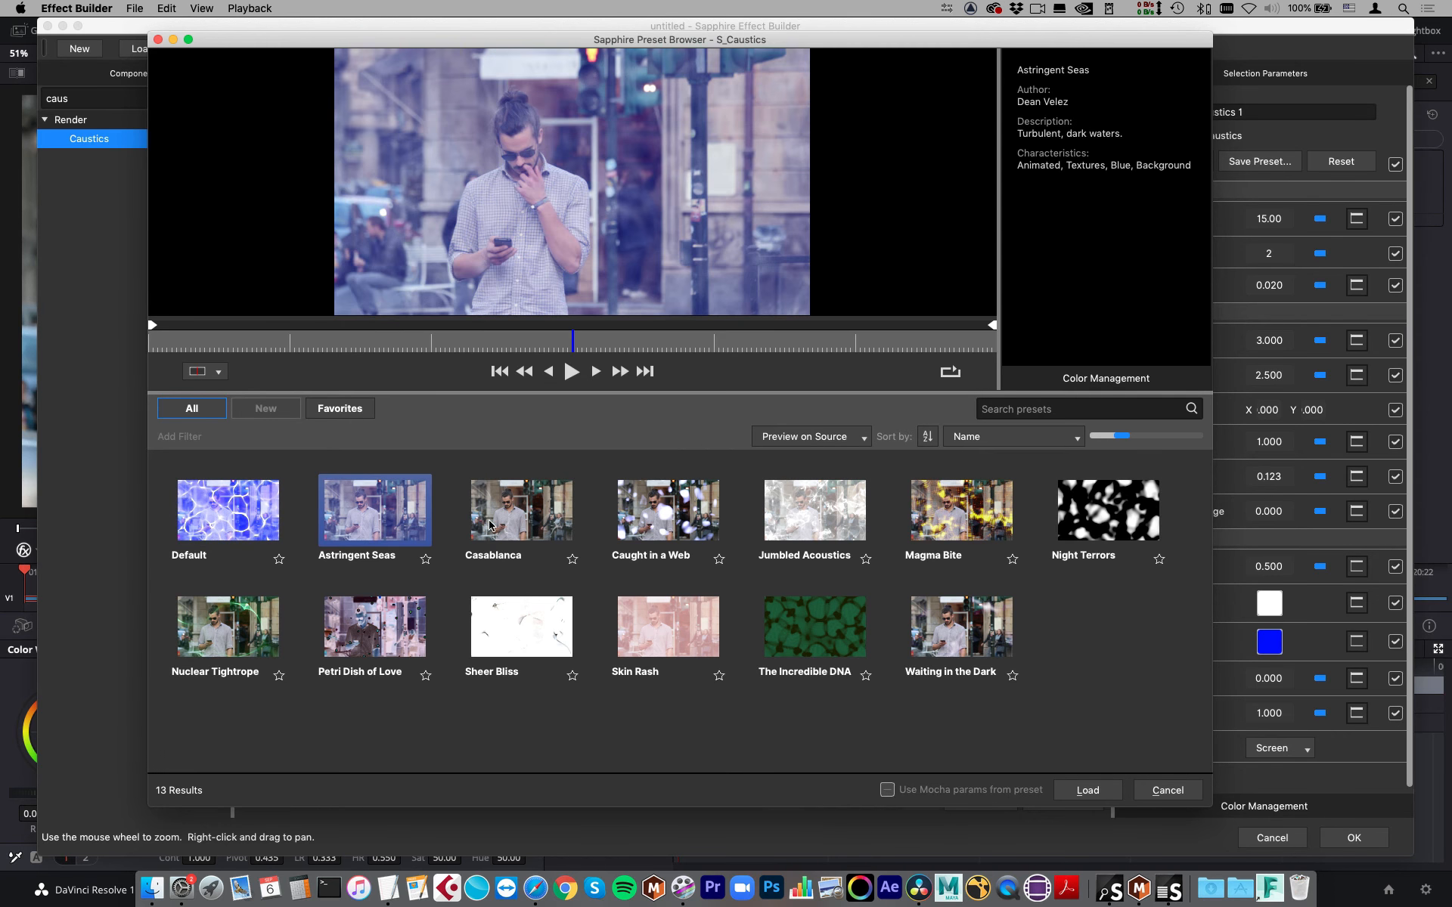
pyautogui.click(490, 524)
pyautogui.click(394, 639)
pyautogui.click(244, 635)
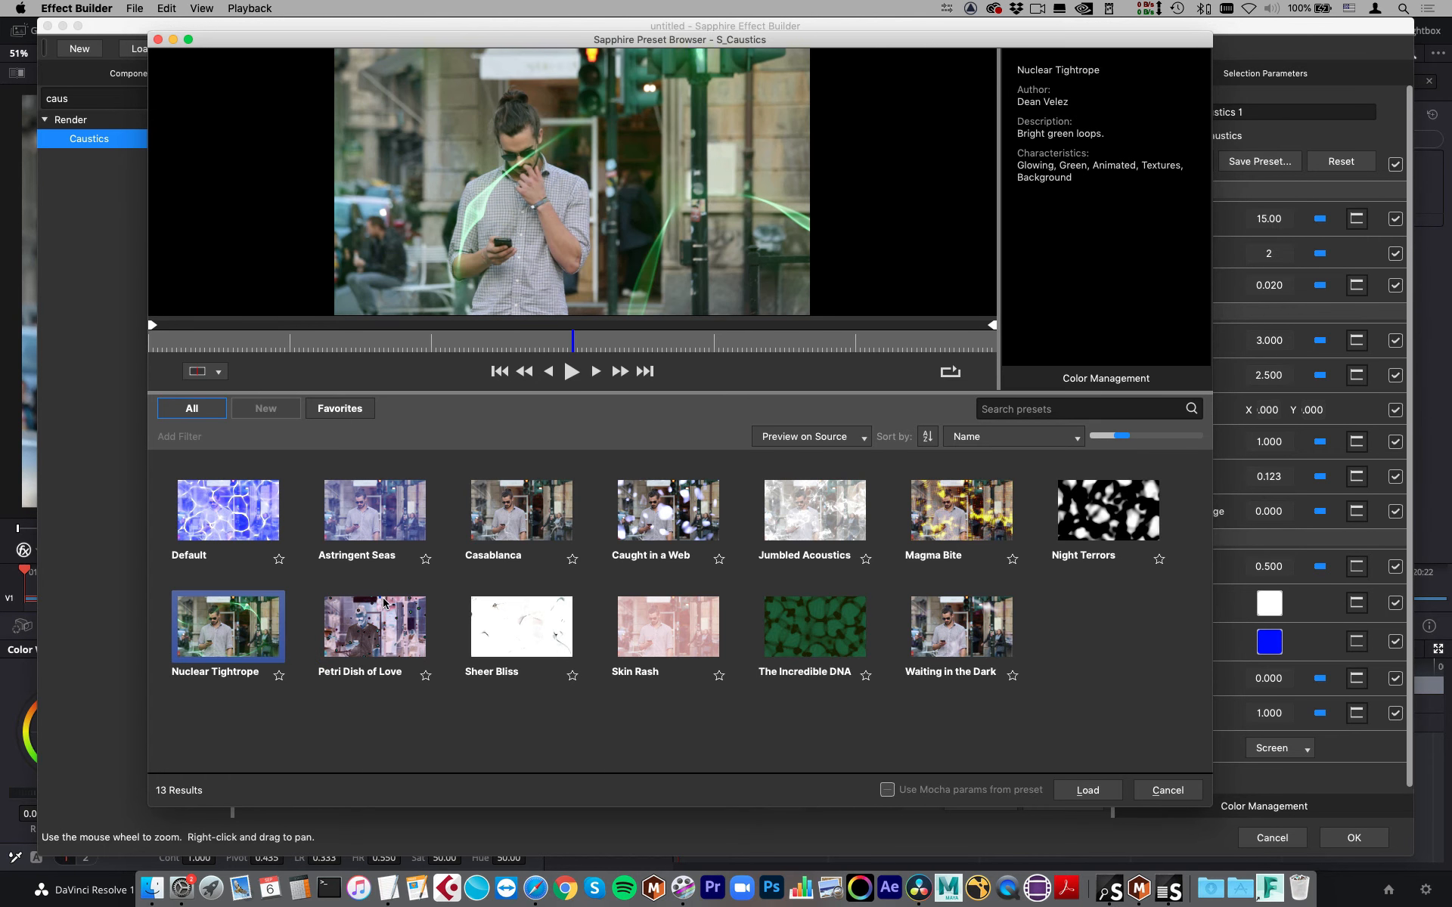
pyautogui.click(1100, 794)
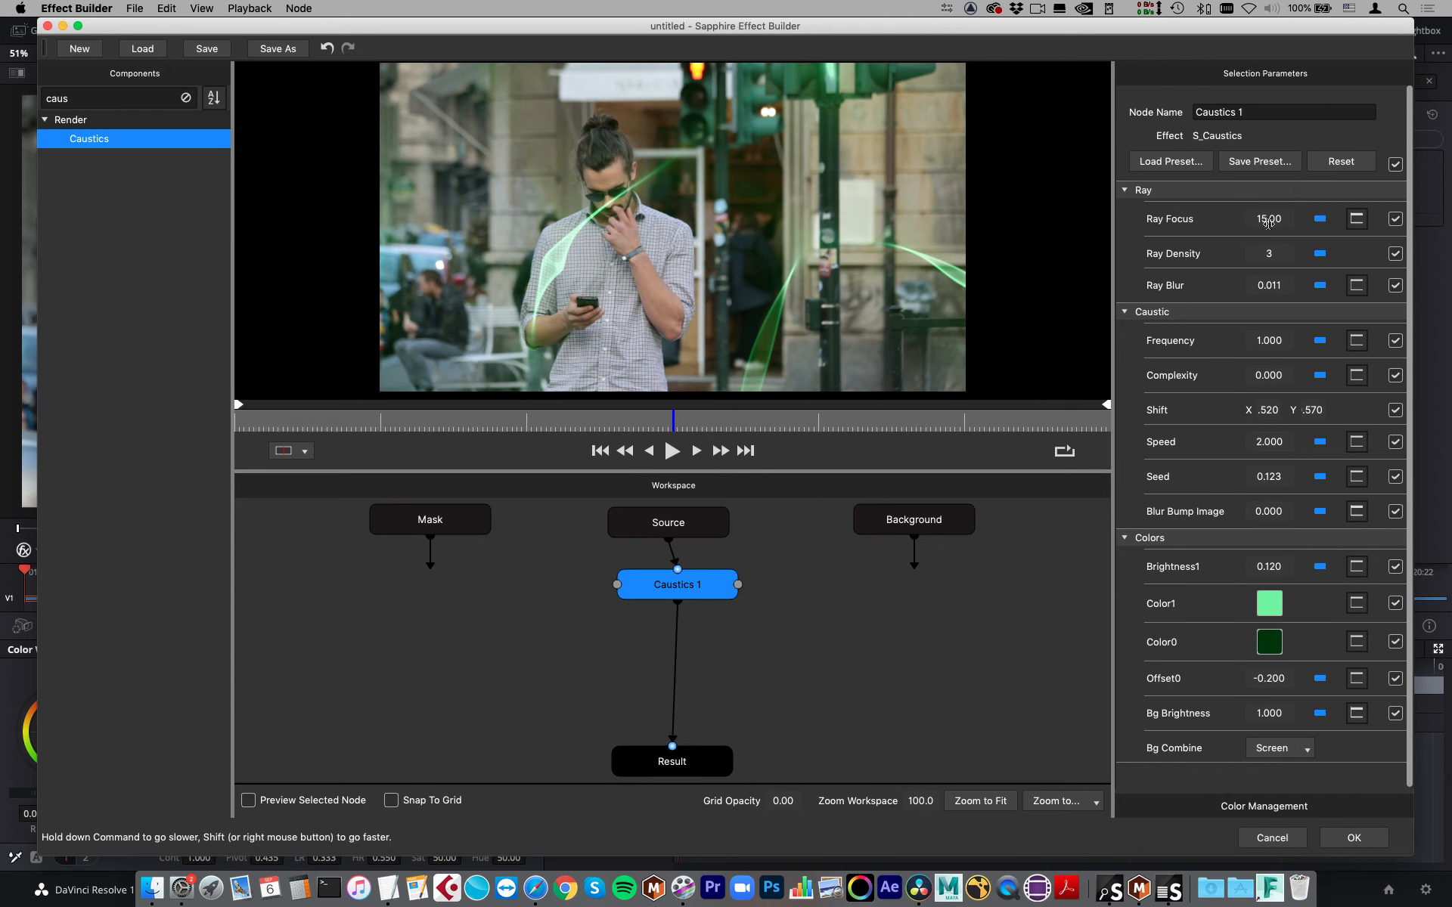
# Set the Caustics node's Ray Focus to 30.50 and scrub to an earlier frame to check the light rays.
pyautogui.moveTo(1269, 221); pyautogui.dragTo(1288, 225)
pyautogui.moveTo(1326, 218); pyautogui.dragTo(1346, 218)
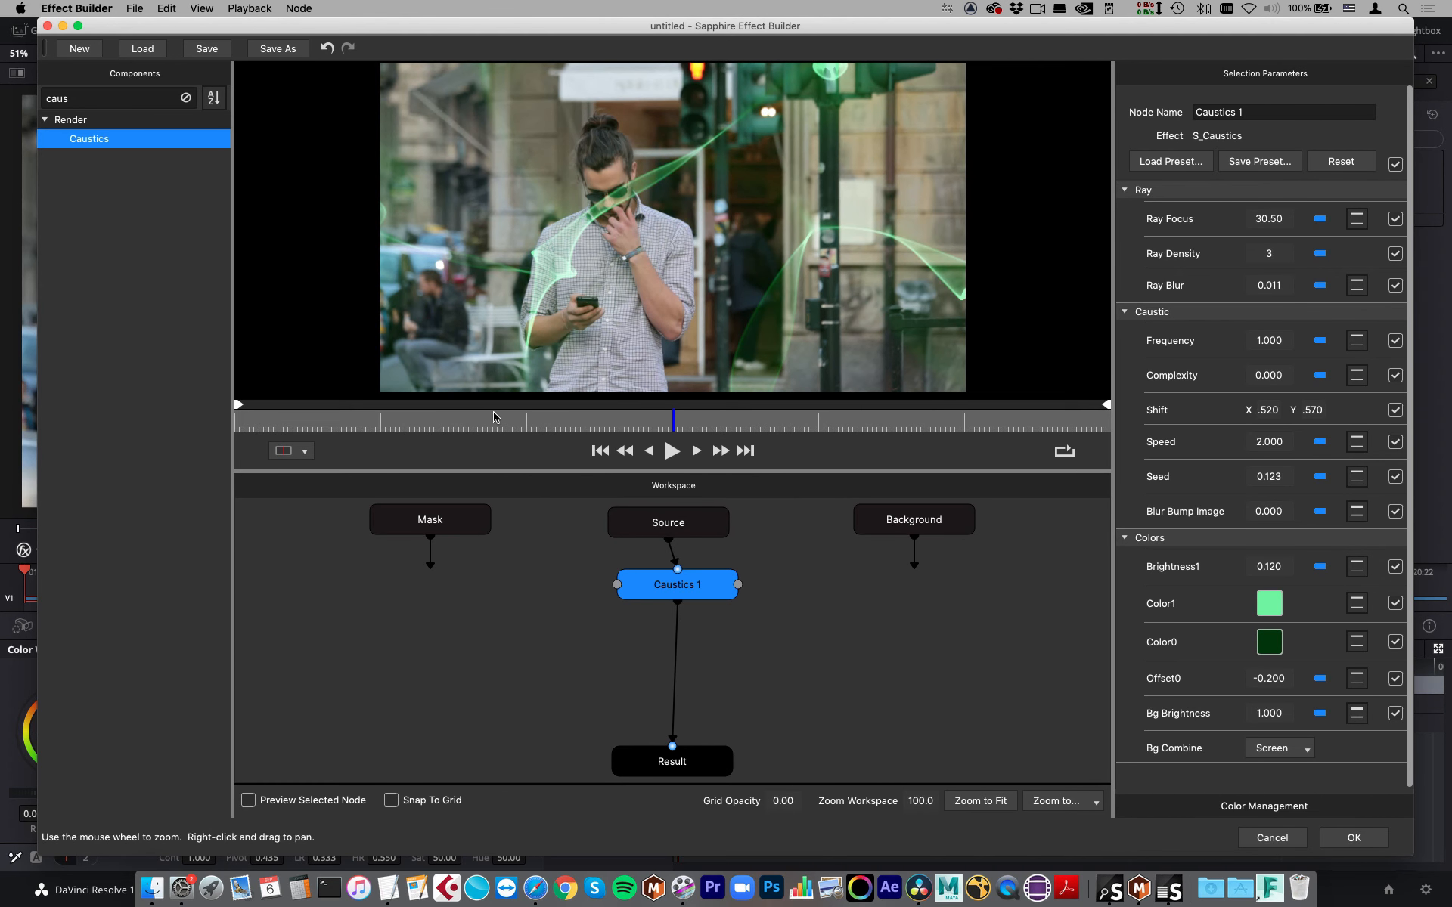
pyautogui.moveTo(496, 413); pyautogui.dragTo(619, 427)
# Move the Caustics node closer to Result and insert a WarpWaves node between Source and Caustics.
pyautogui.moveTo(686, 588); pyautogui.dragTo(683, 663)
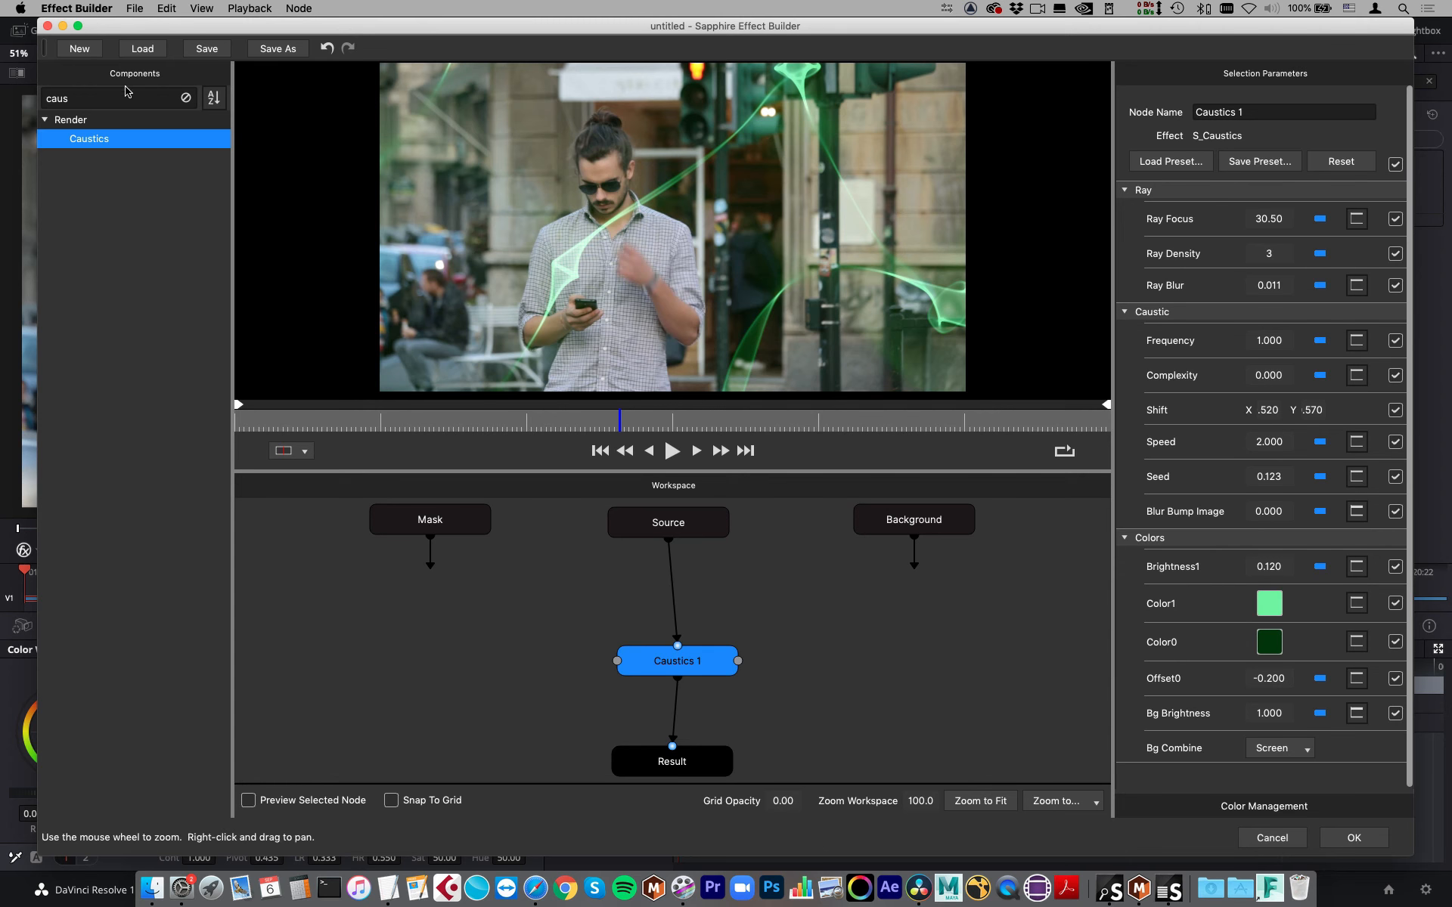
pyautogui.doubleClick(81, 96)
pyautogui.write('warp')
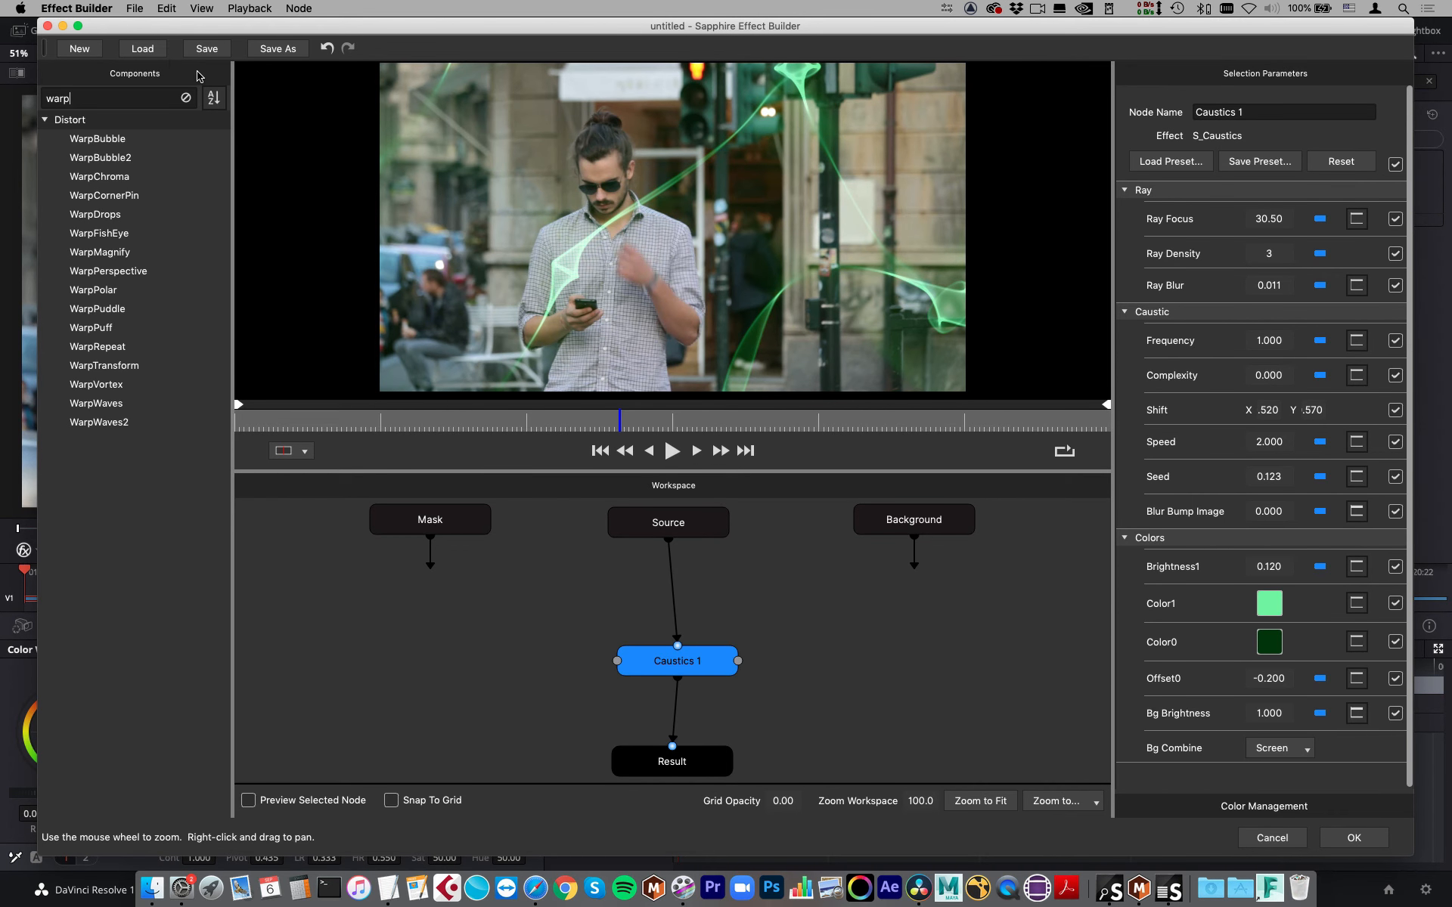
pyautogui.moveTo(106, 403); pyautogui.dragTo(678, 576)
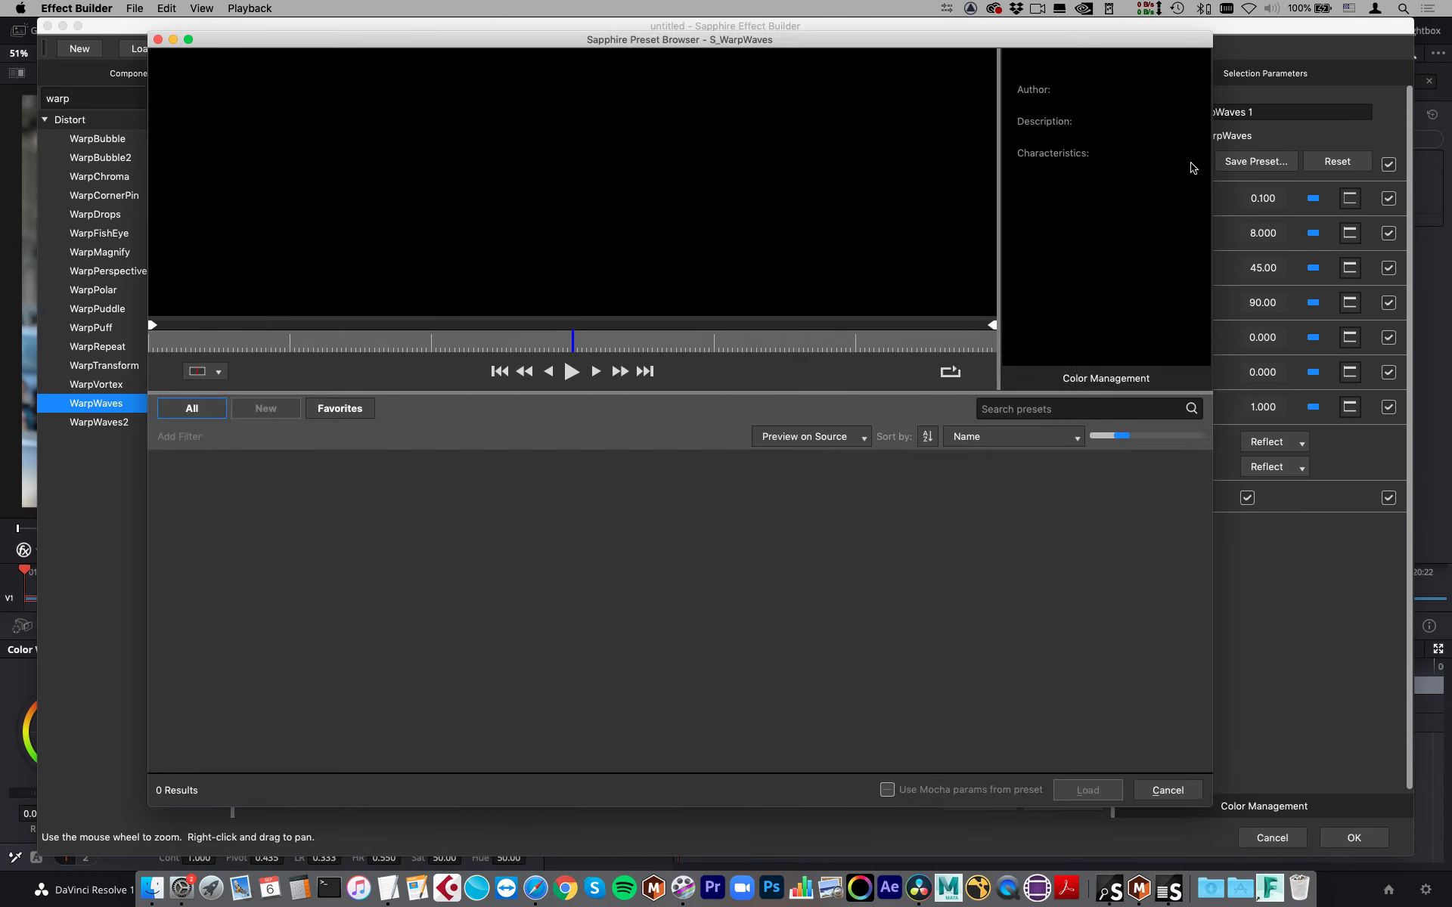
# Preview several S_WarpWaves presets and load 70s Drug Haze onto the WarpWaves node.
pyautogui.click(1193, 164)
pyautogui.click(815, 514)
pyautogui.click(937, 534)
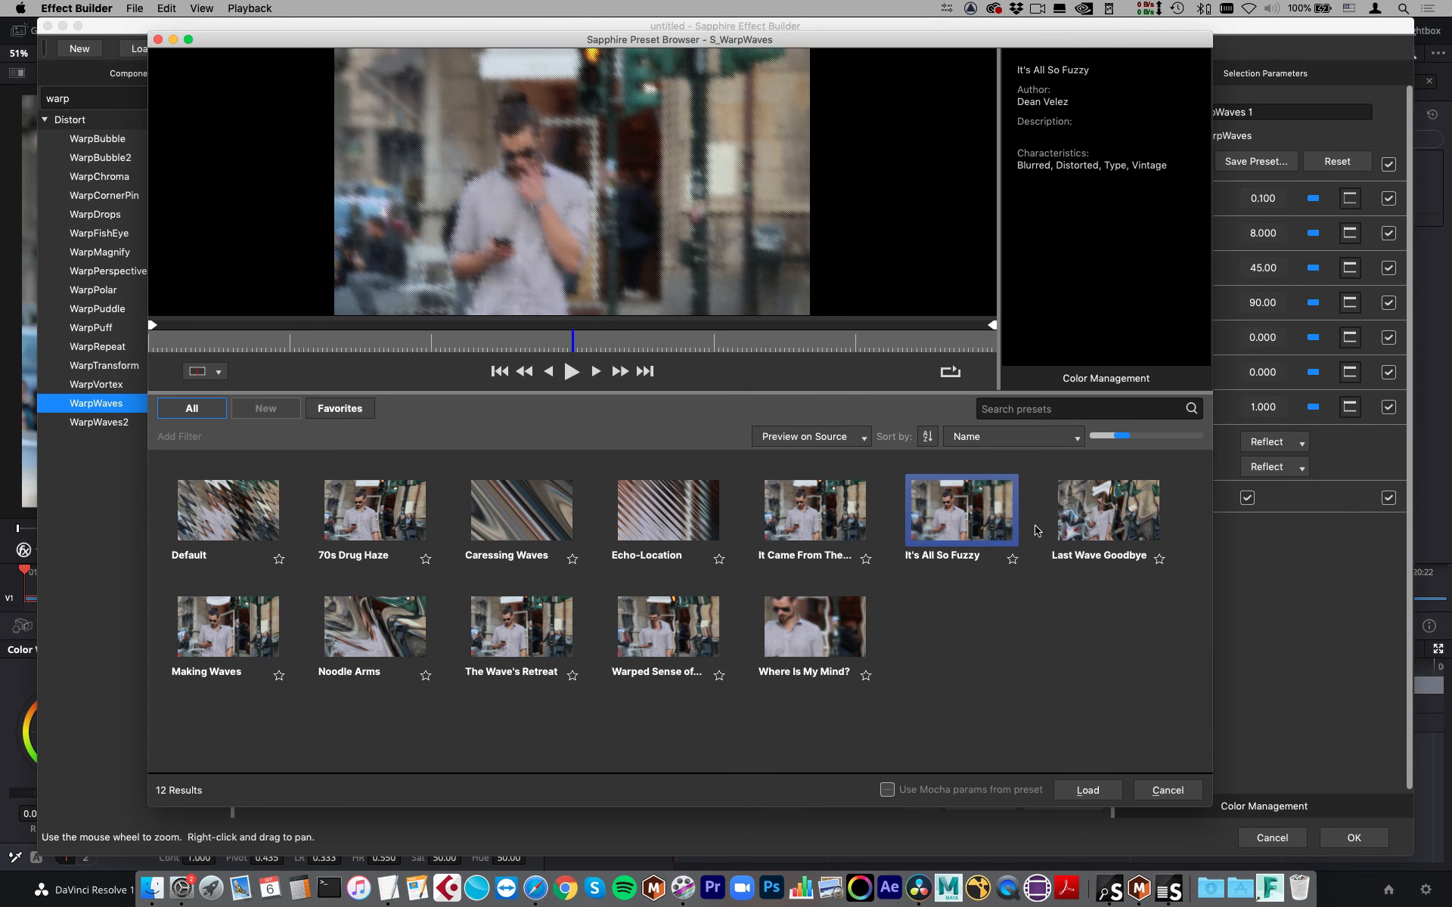
pyautogui.click(1072, 521)
pyautogui.click(511, 505)
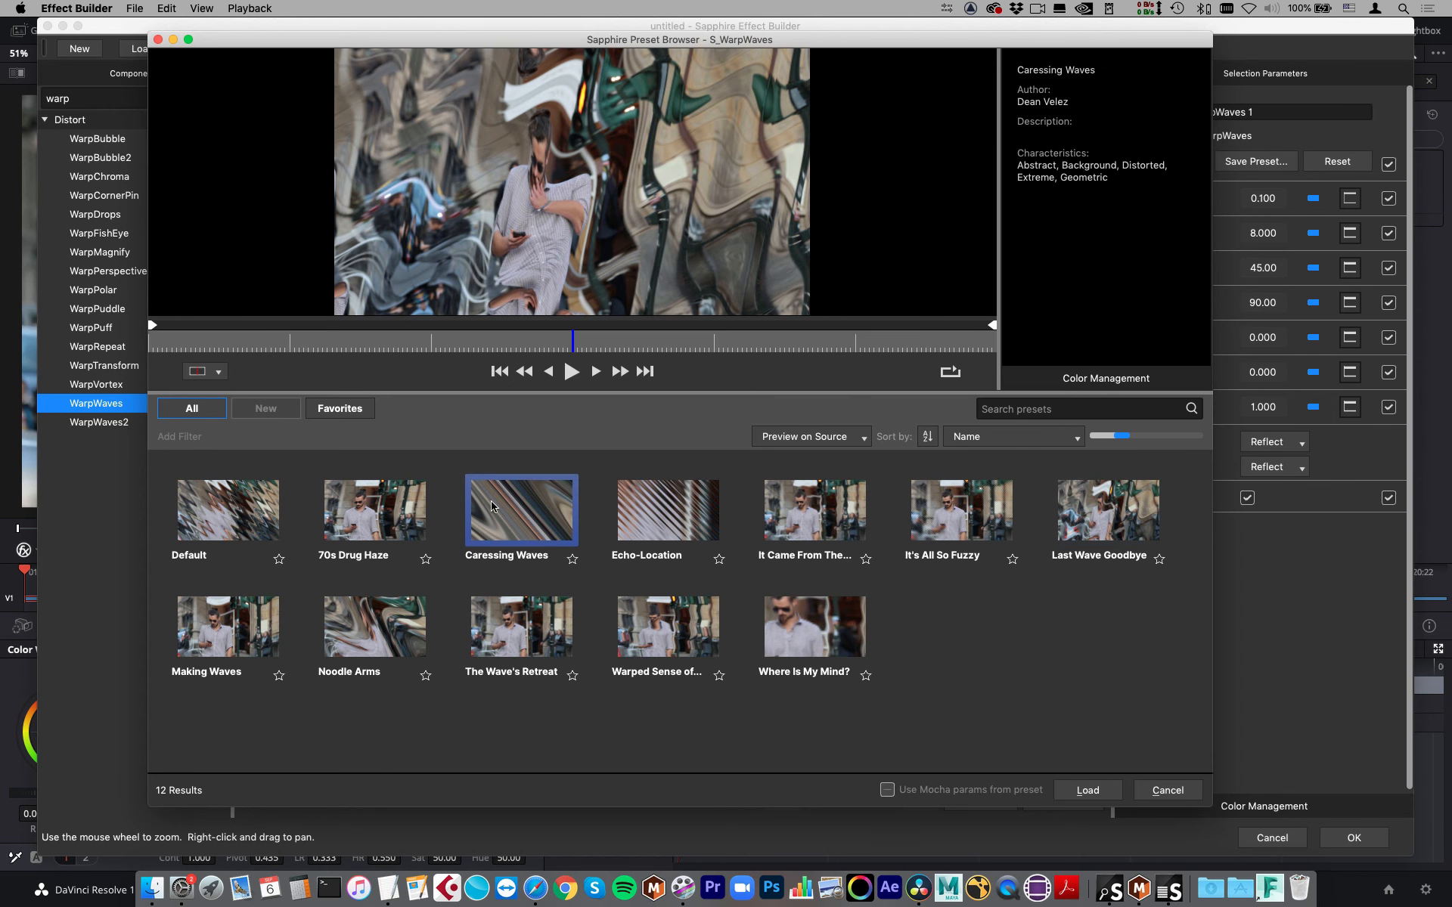
pyautogui.click(392, 498)
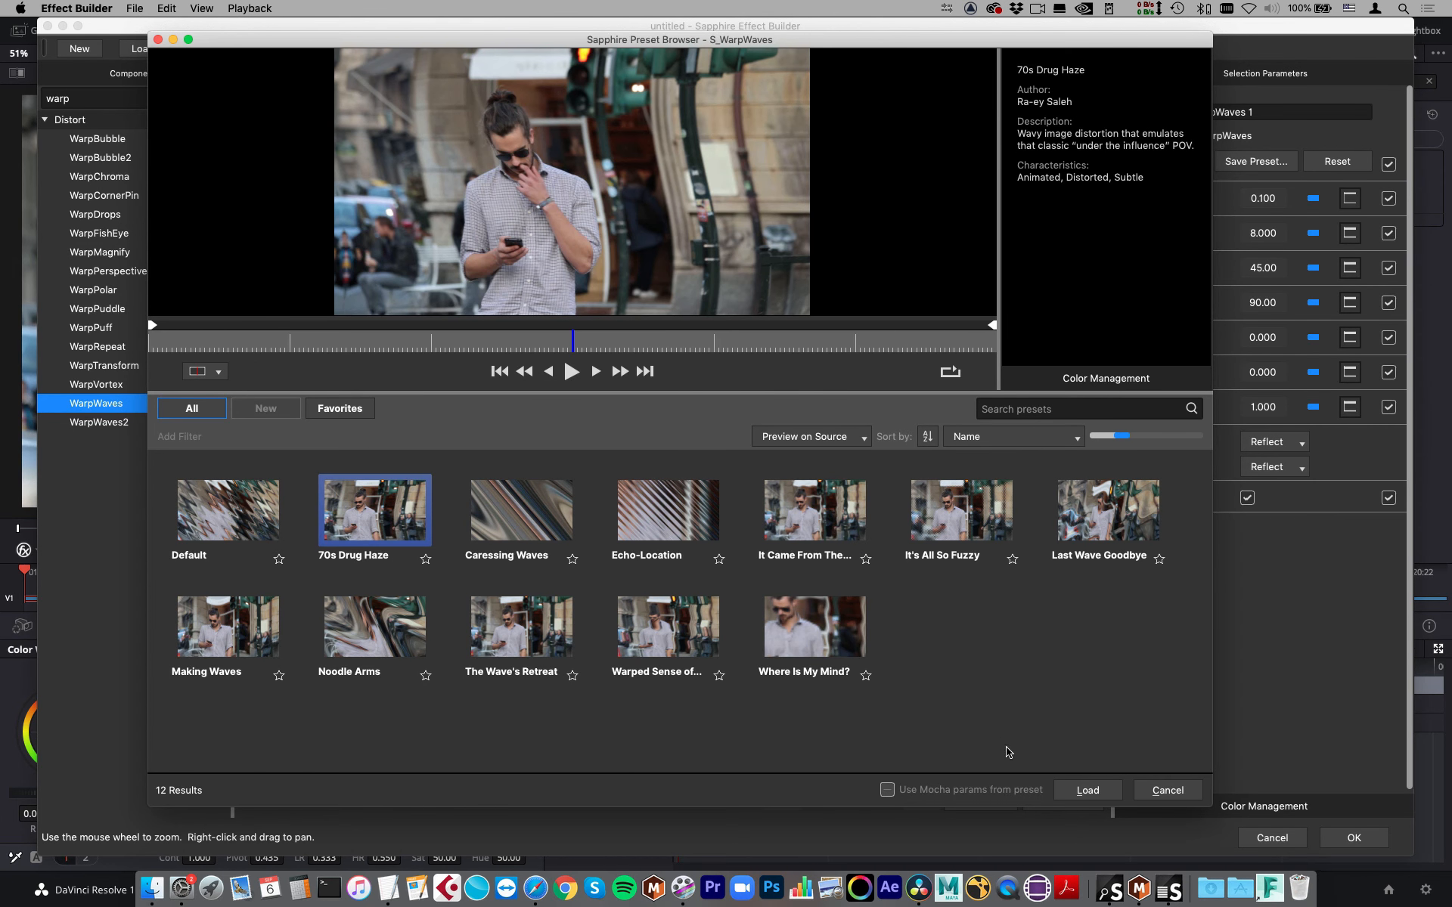
pyautogui.click(1103, 795)
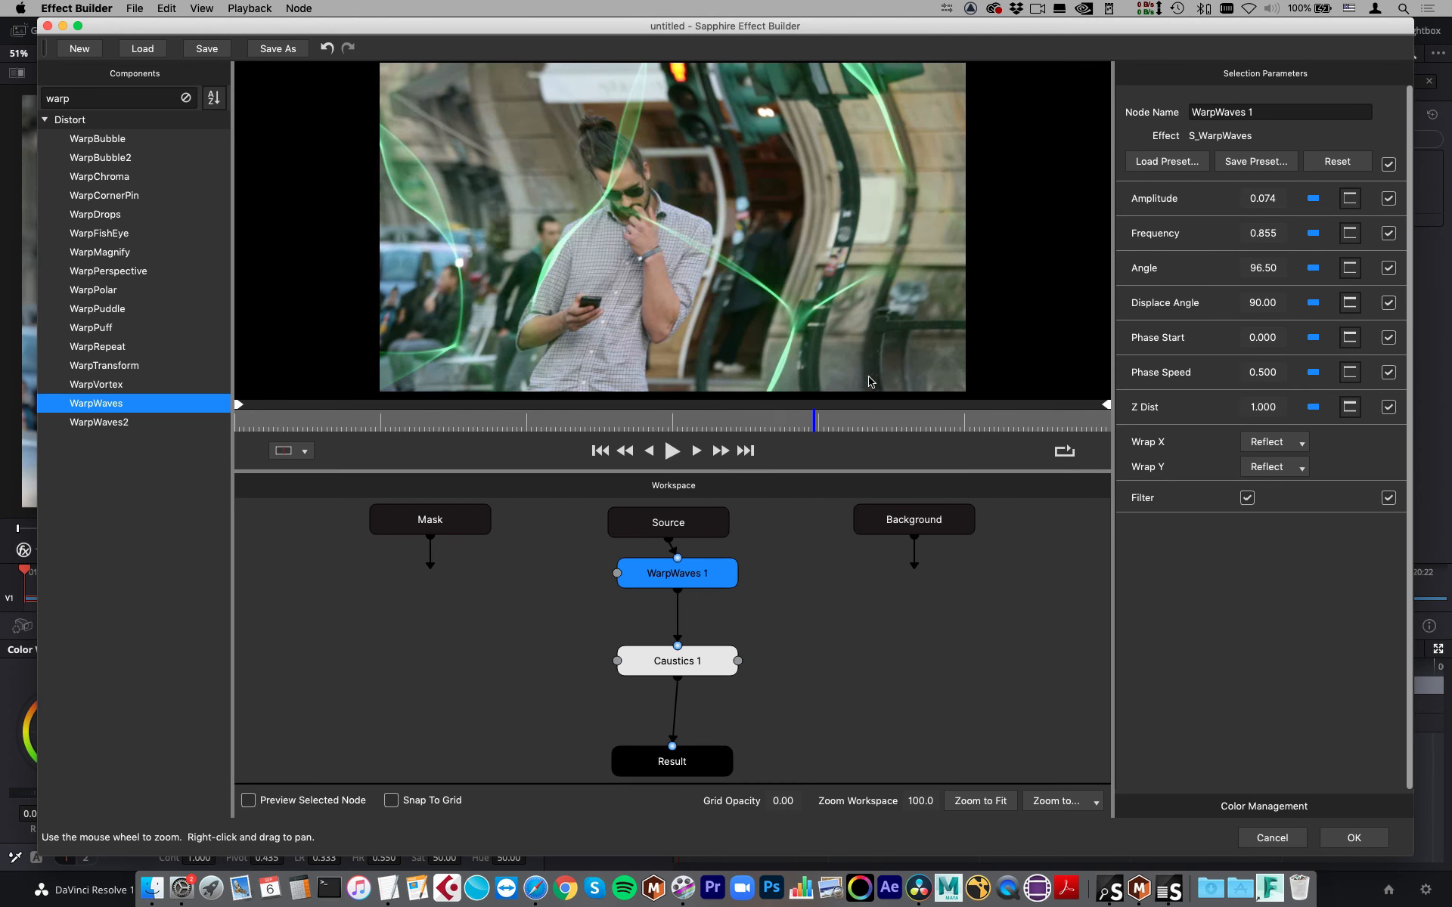